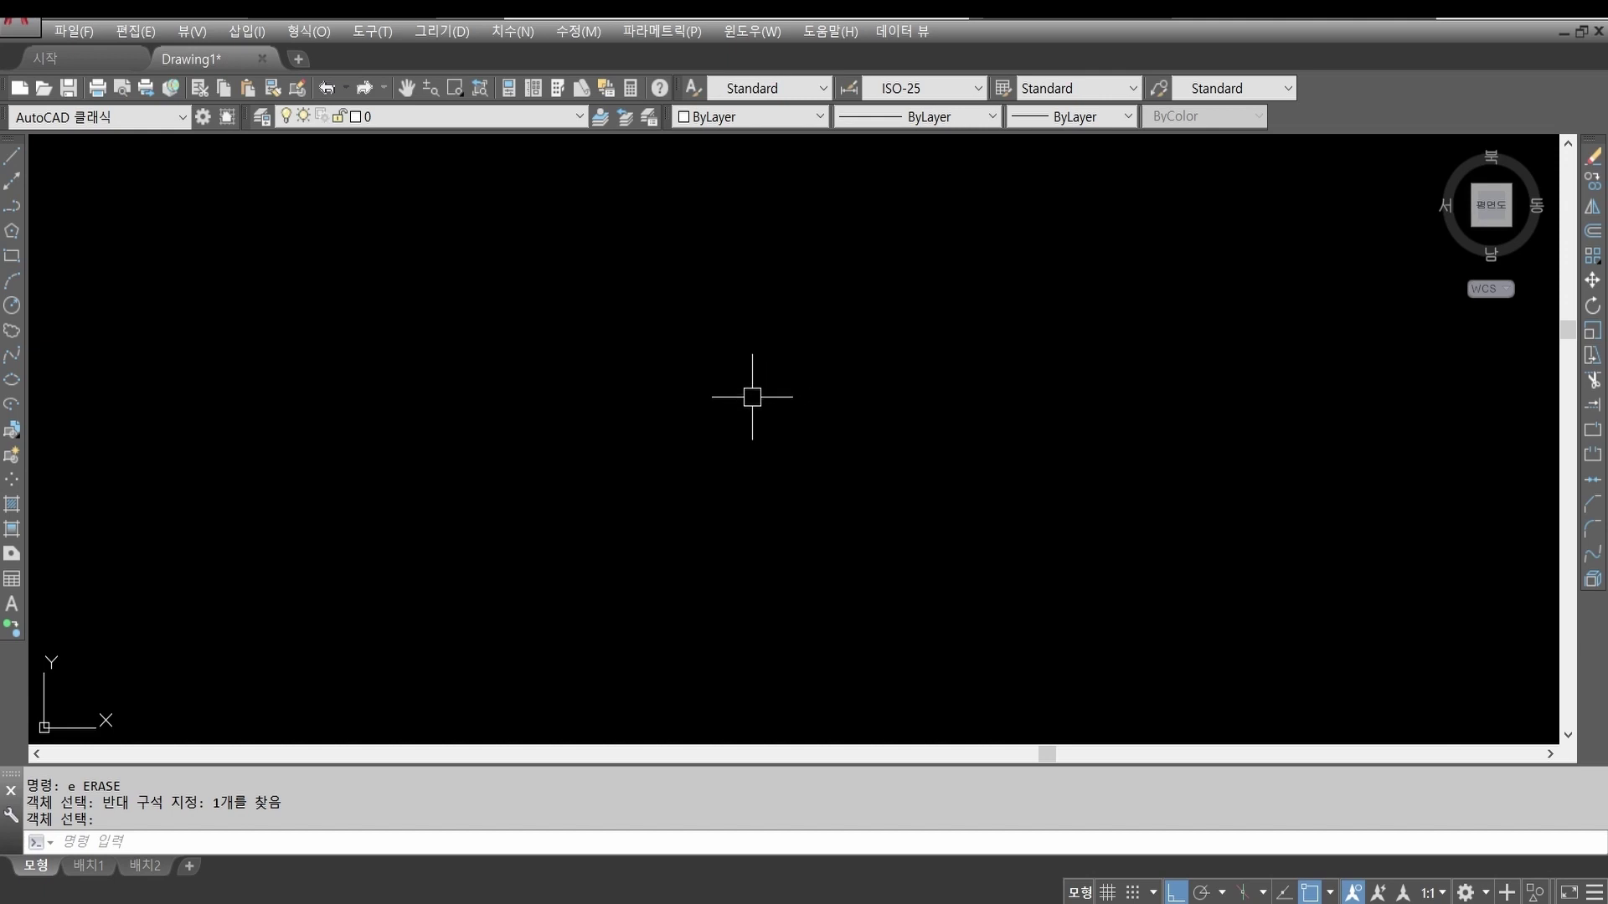
# Step: Draw a box-shaped chain of four orthogonal line segments whose first and last segments cross and overhang at the lower-left corner
pyautogui.write('l')
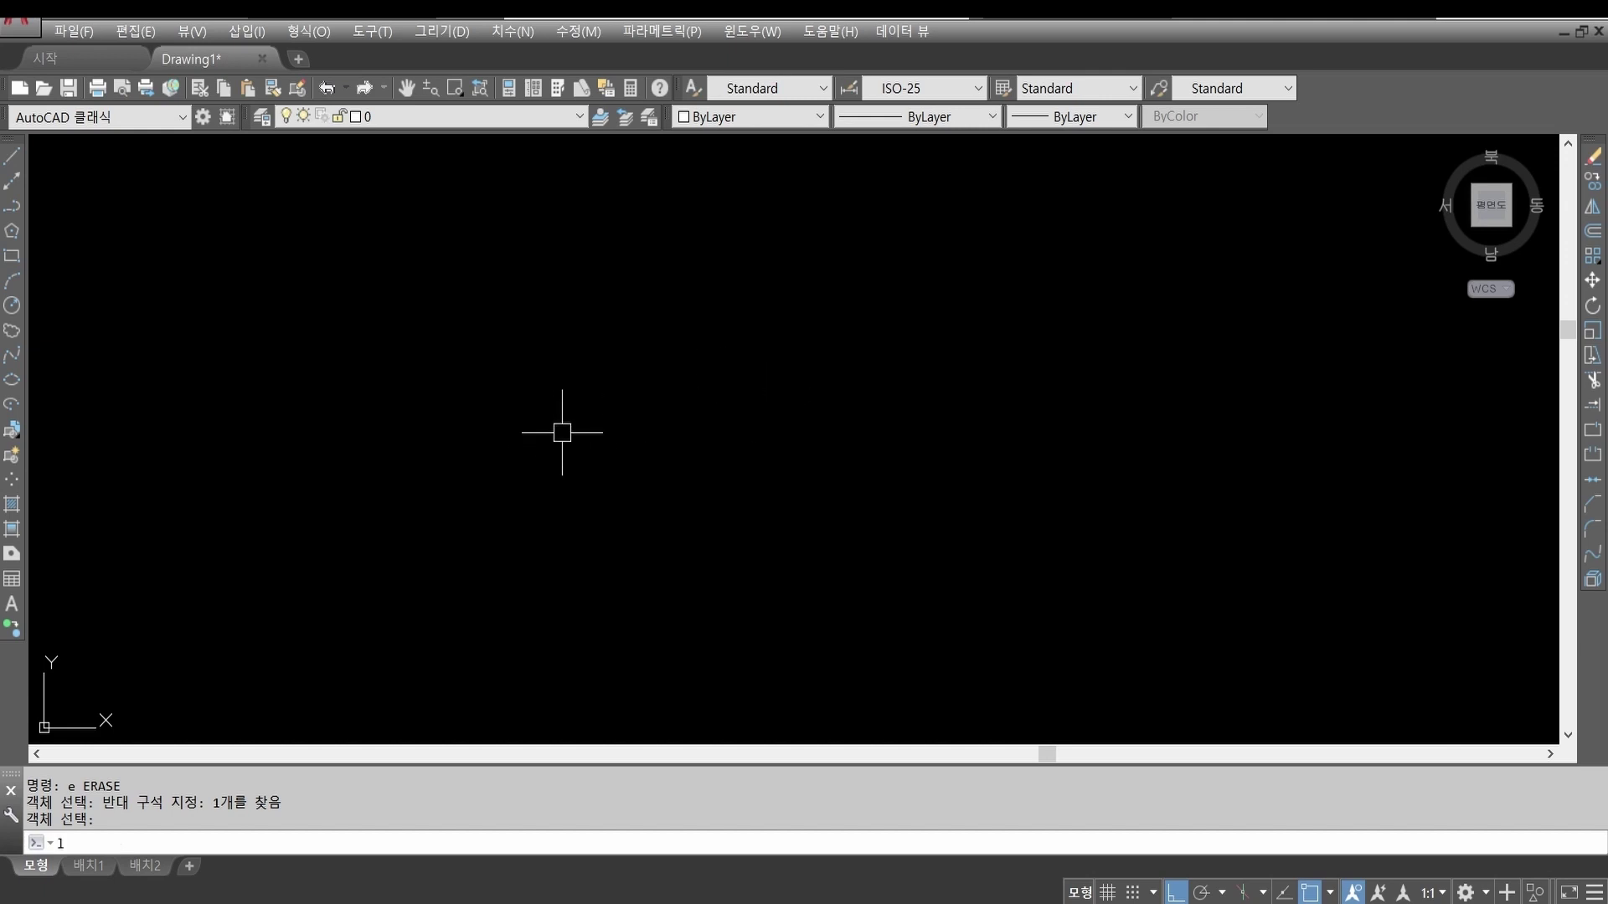
pyautogui.press('Return')
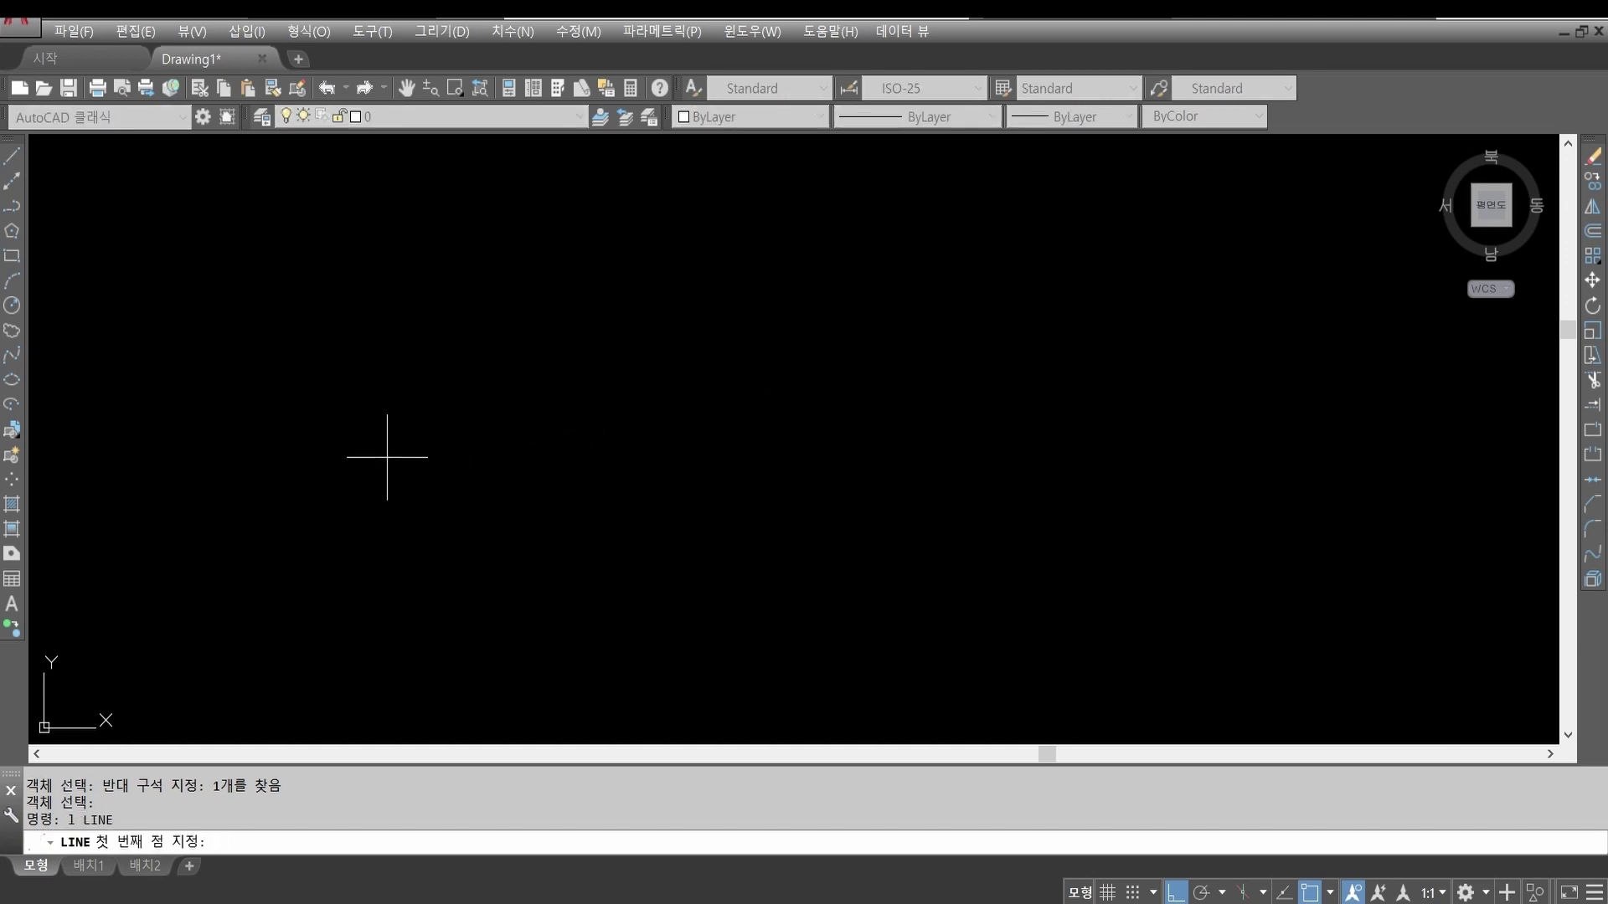
pyautogui.click(387, 457)
pyautogui.click(605, 457)
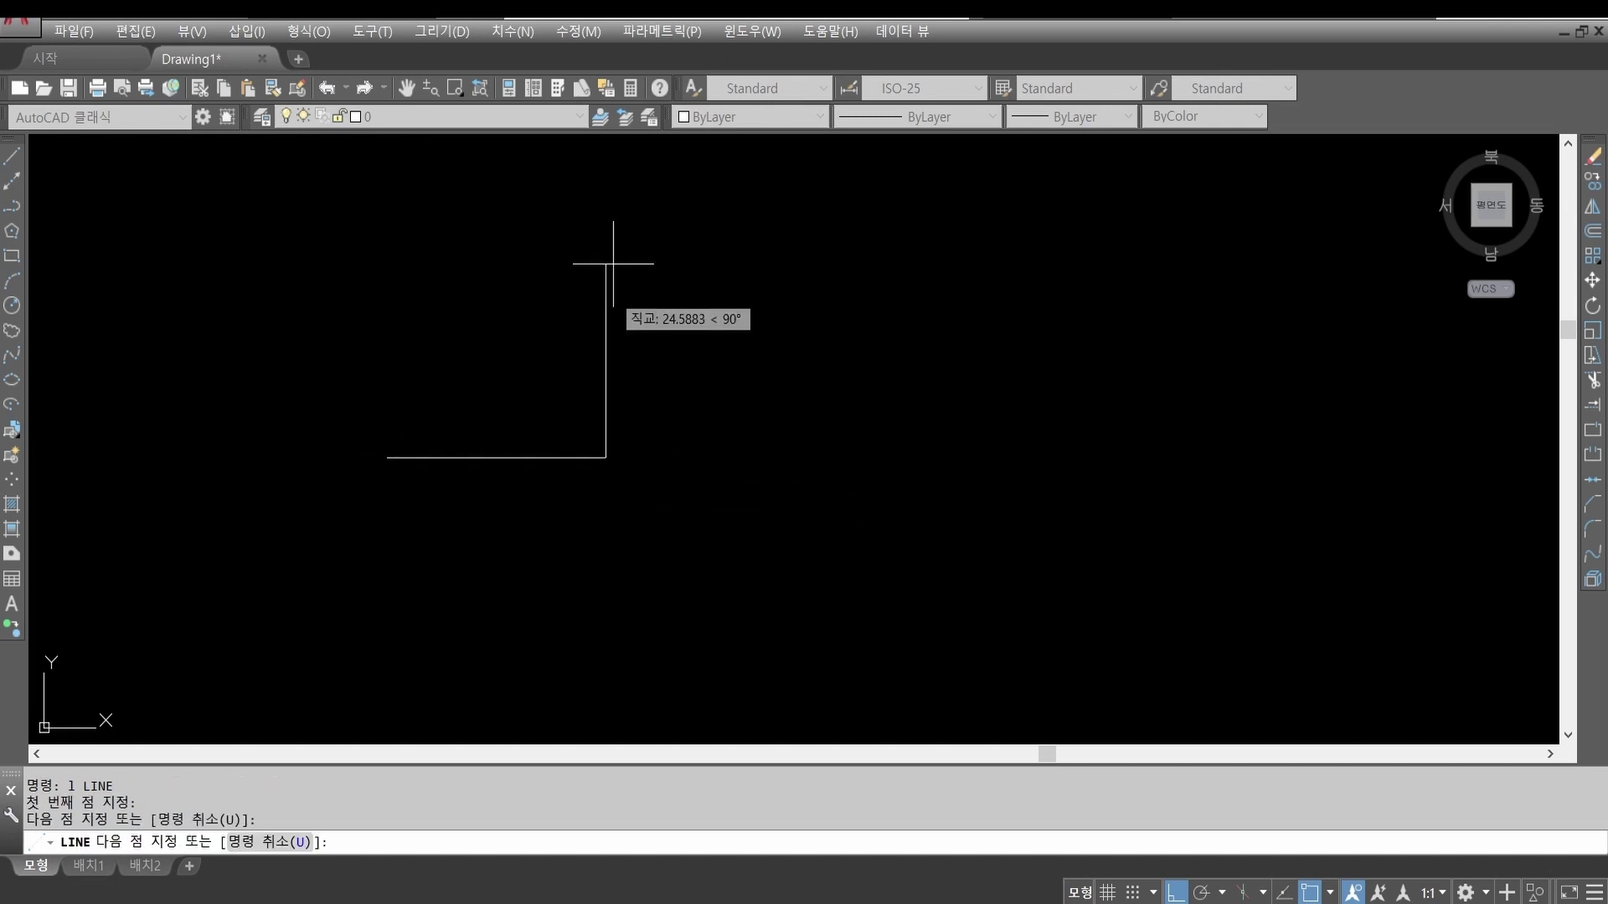
pyautogui.click(606, 233)
pyautogui.click(439, 234)
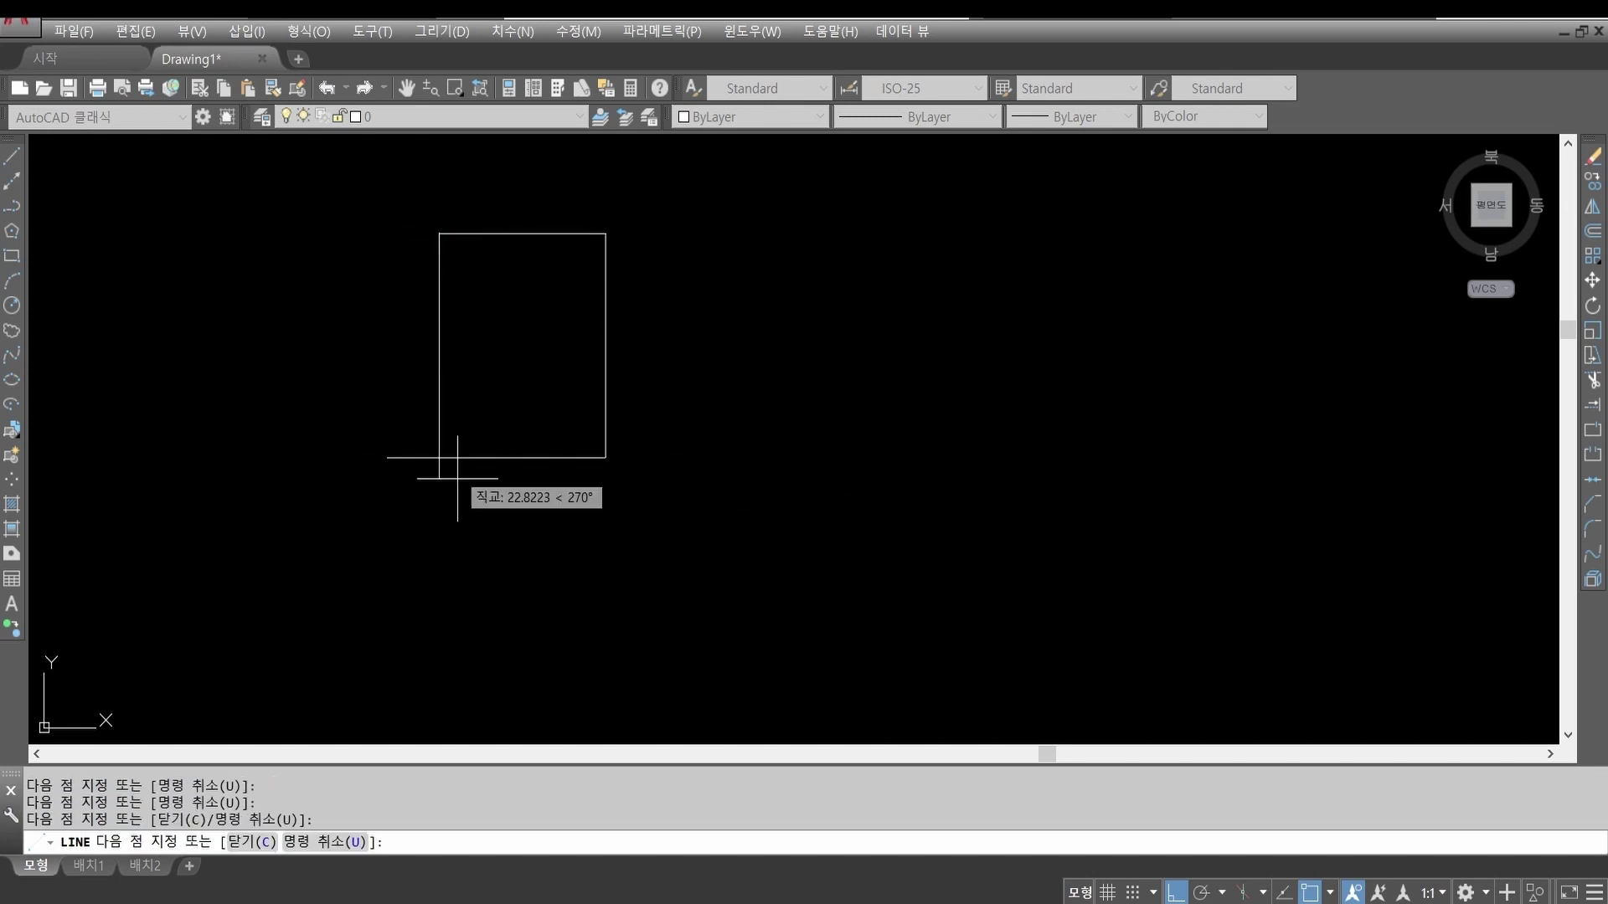
pyautogui.click(464, 568)
pyautogui.press('Return')
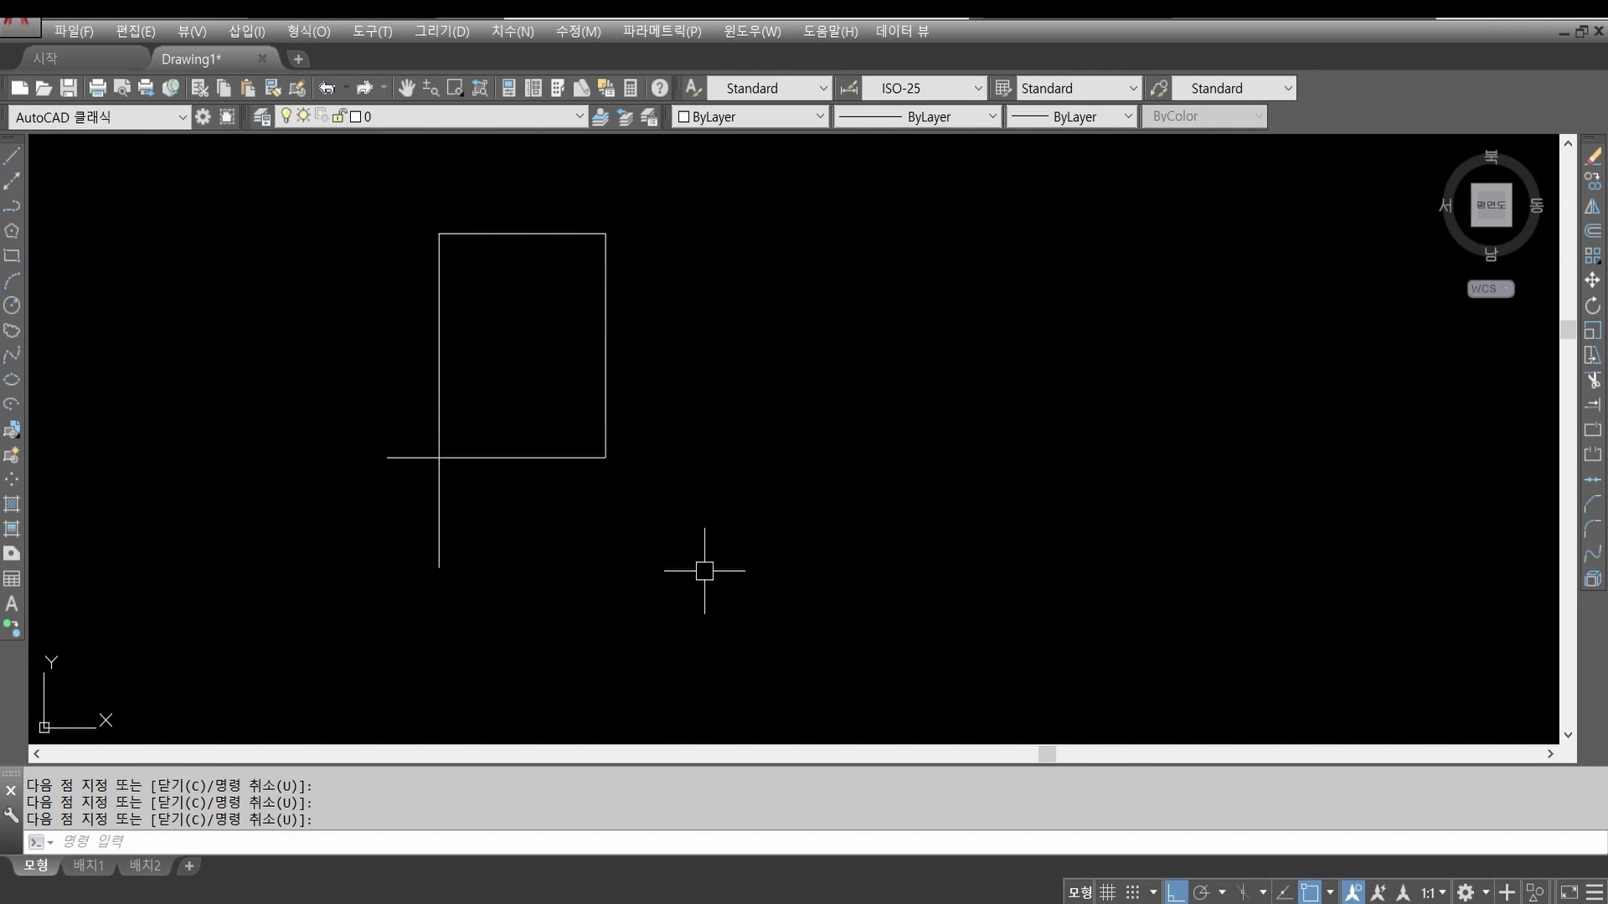
# Step: Select the segments of the line-drawn box one by one to check whether they are separate objects, and clear the selection
pyautogui.click(515, 450)
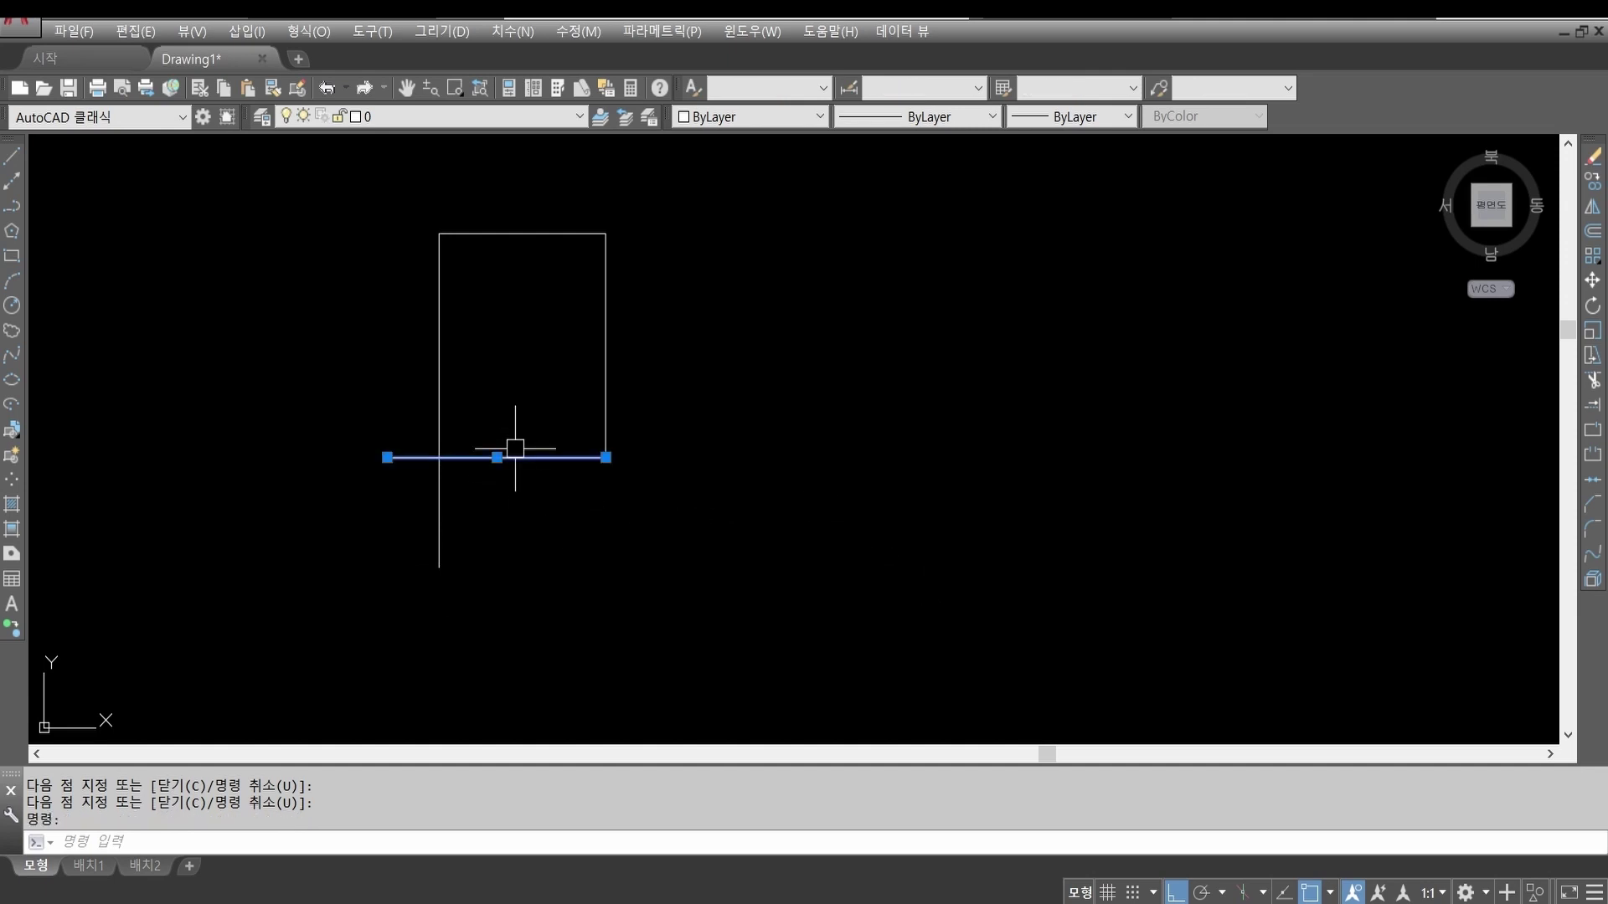
pyautogui.click(606, 347)
pyautogui.click(533, 233)
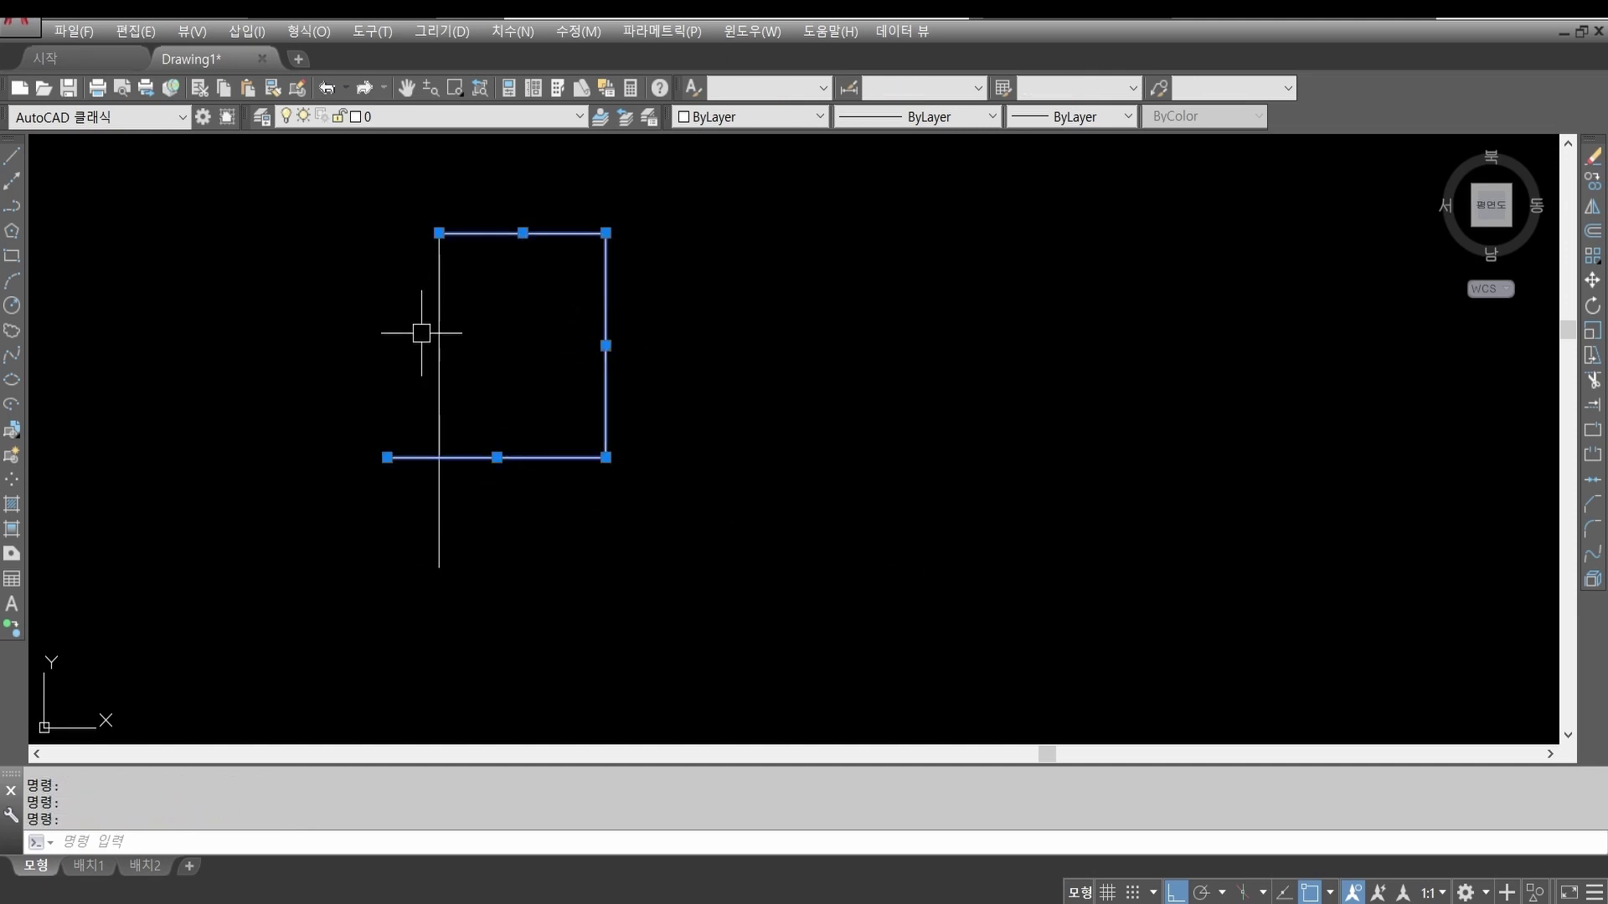
pyautogui.press('Escape')
pyautogui.press('Escape')
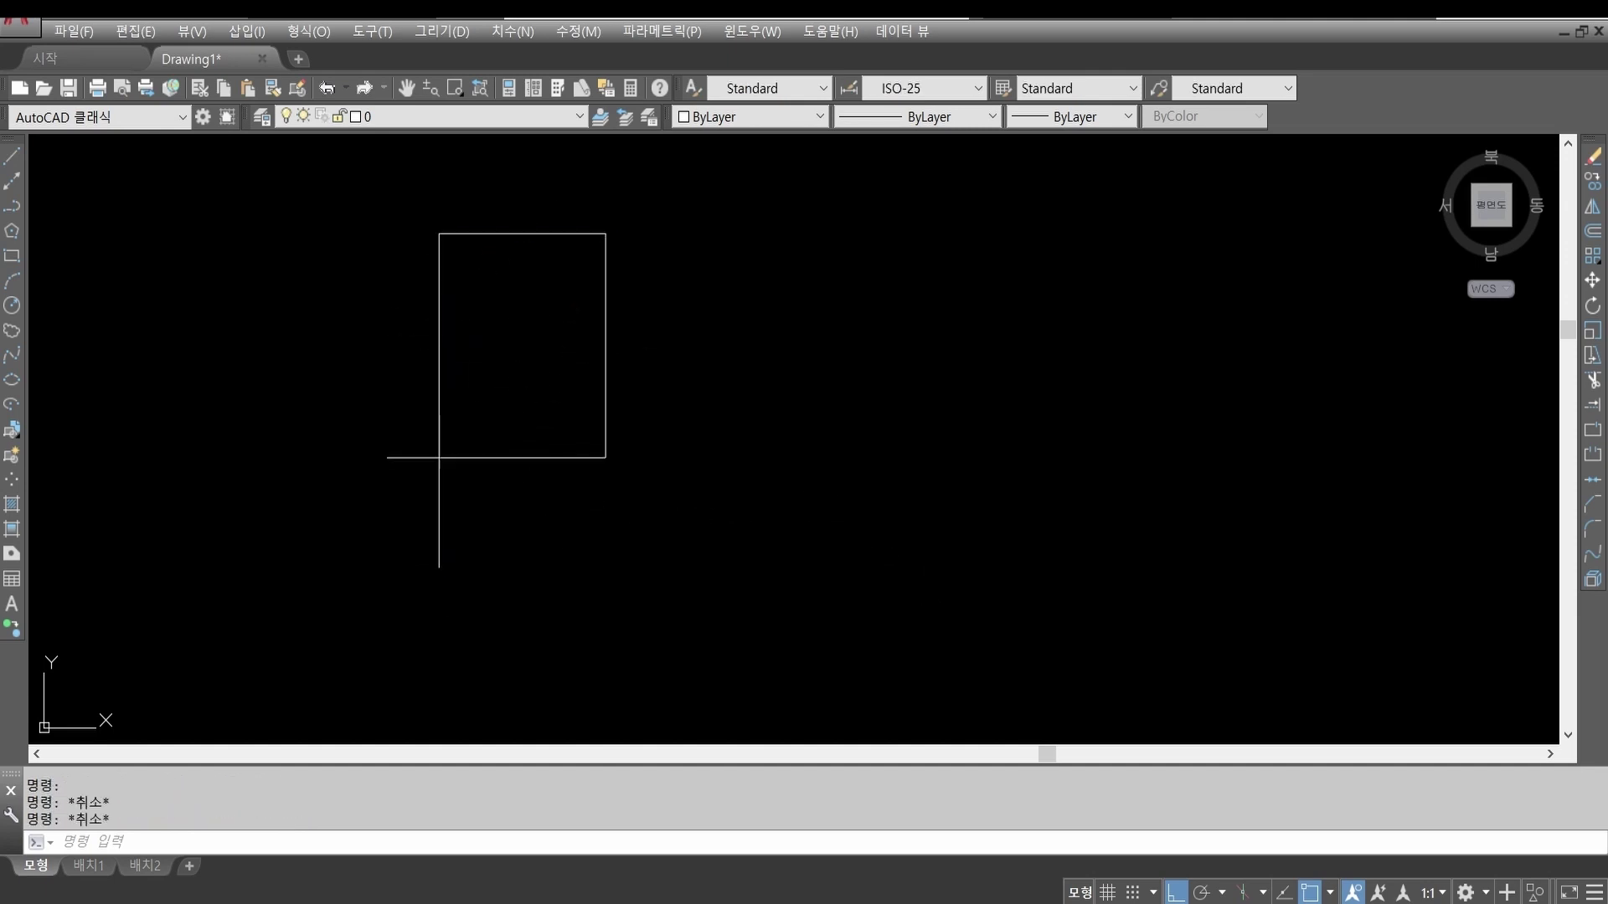
pyautogui.click(578, 457)
pyautogui.click(605, 341)
pyautogui.click(536, 234)
pyautogui.click(442, 337)
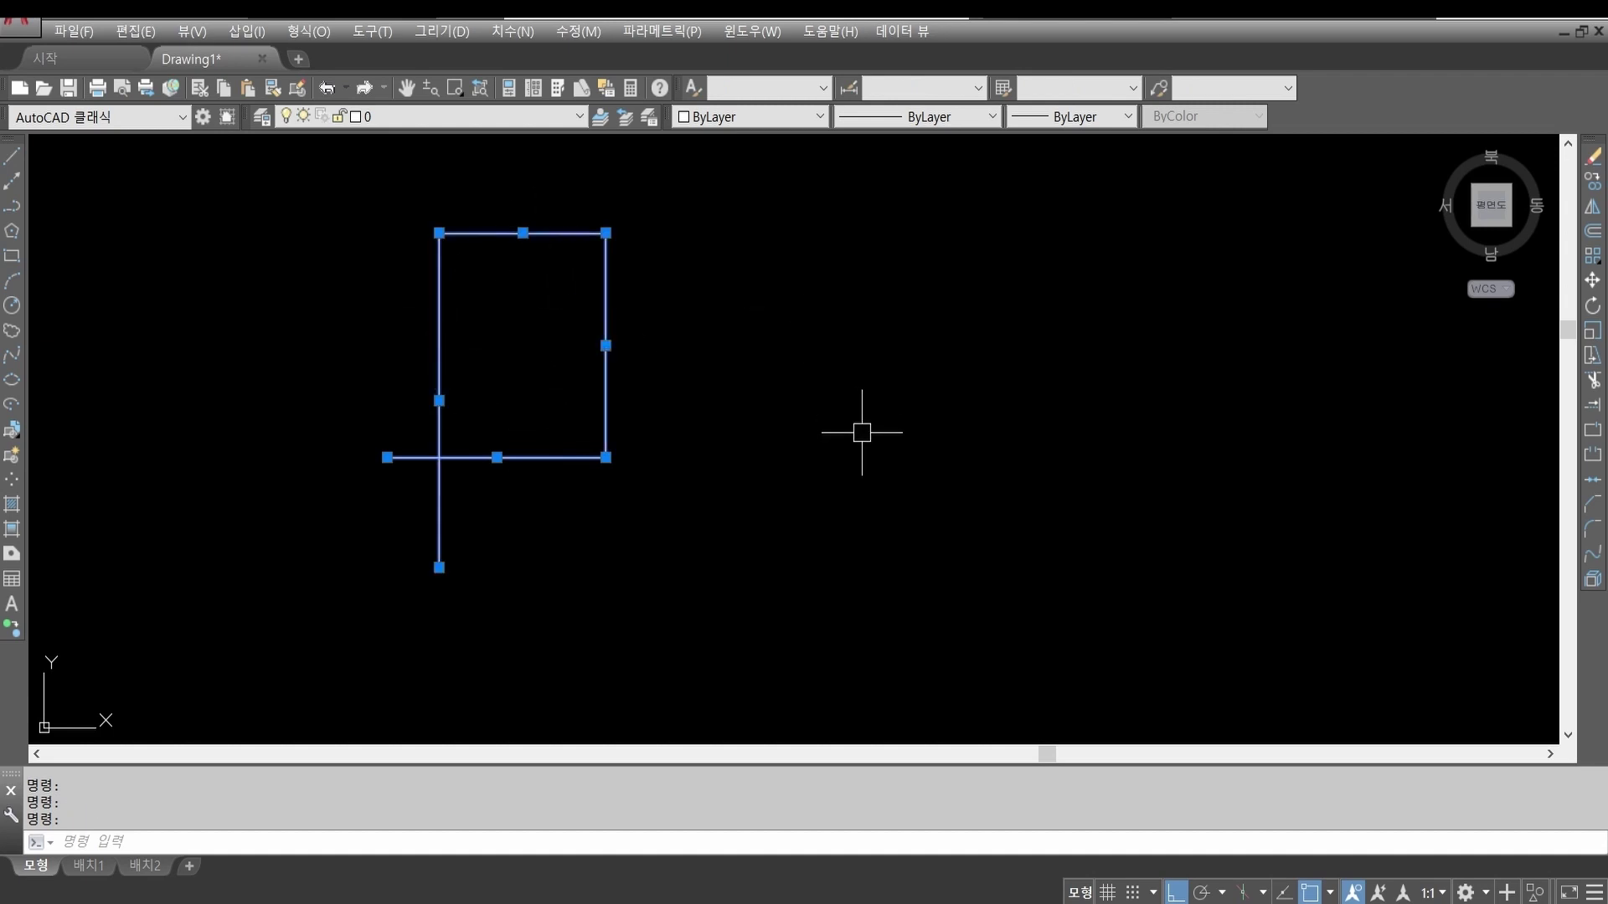
pyautogui.press('Escape')
pyautogui.press('Escape')
pyautogui.press('Escape')
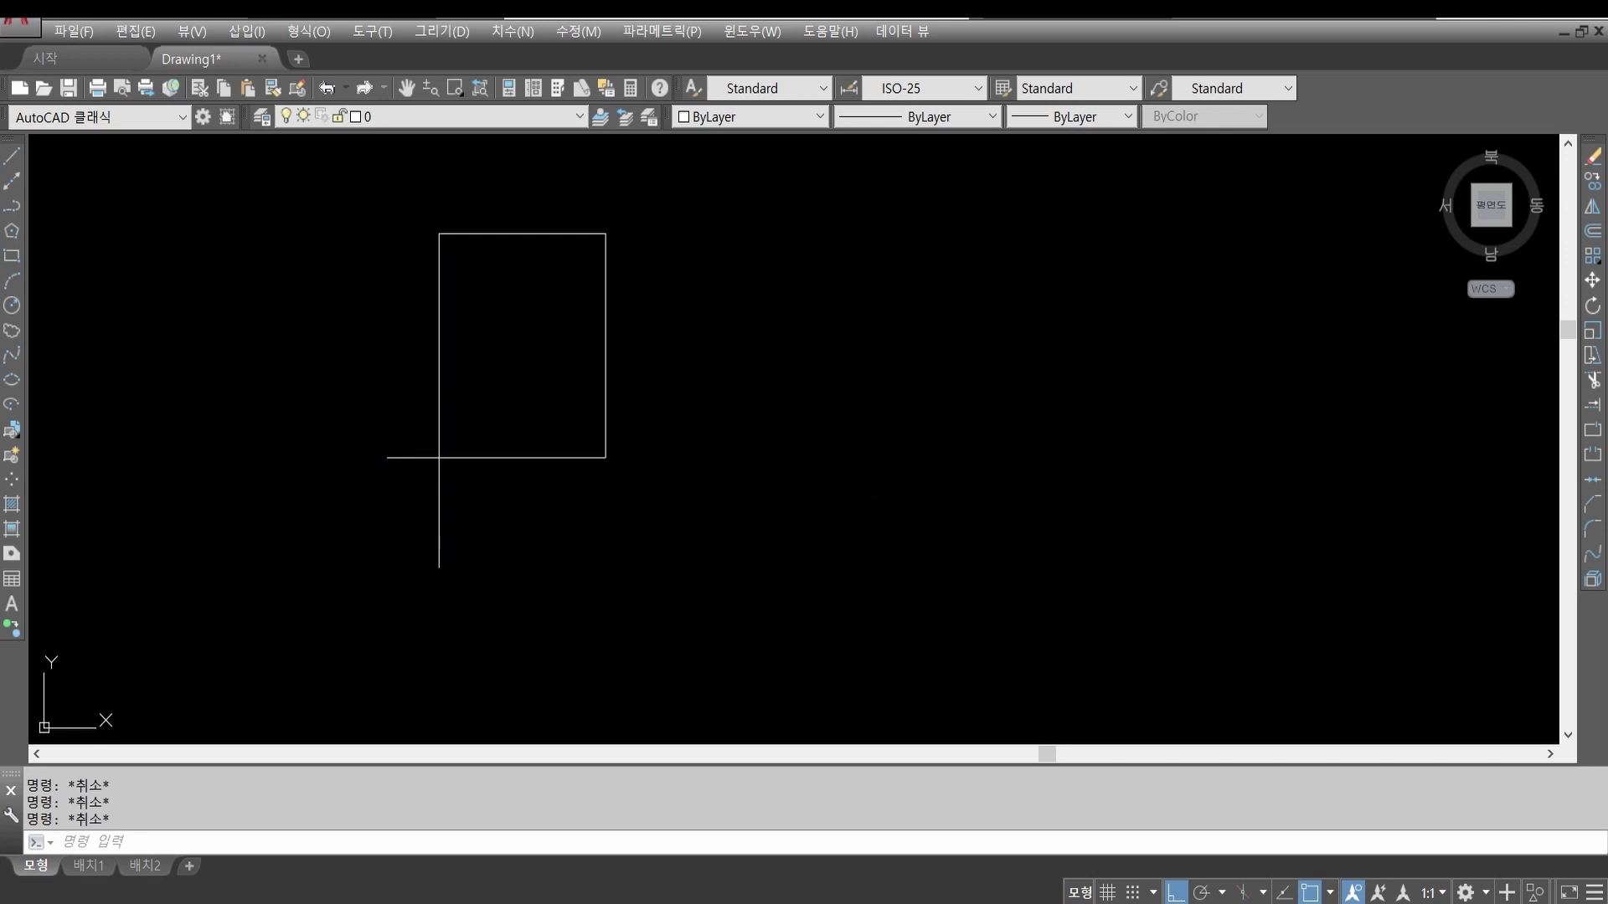
# Step: Draw a similar four-segment polyline box beside the line-drawn one, with its ends crossing and overhanging at the lower-left corner
pyautogui.write('pl')
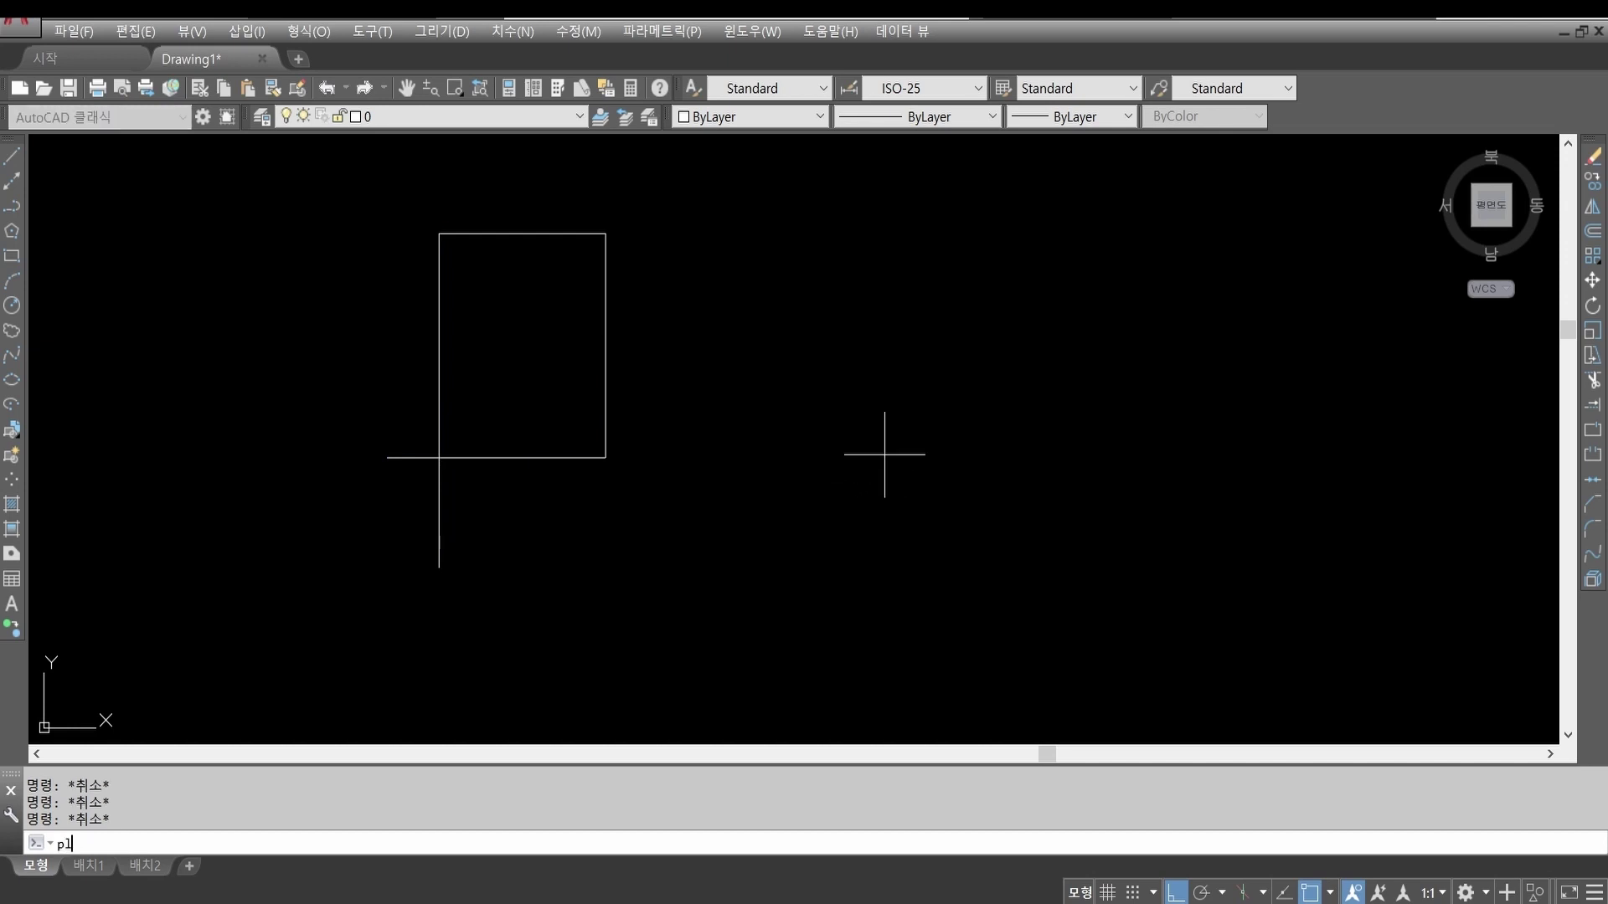
pyautogui.press('Return')
pyautogui.click(824, 460)
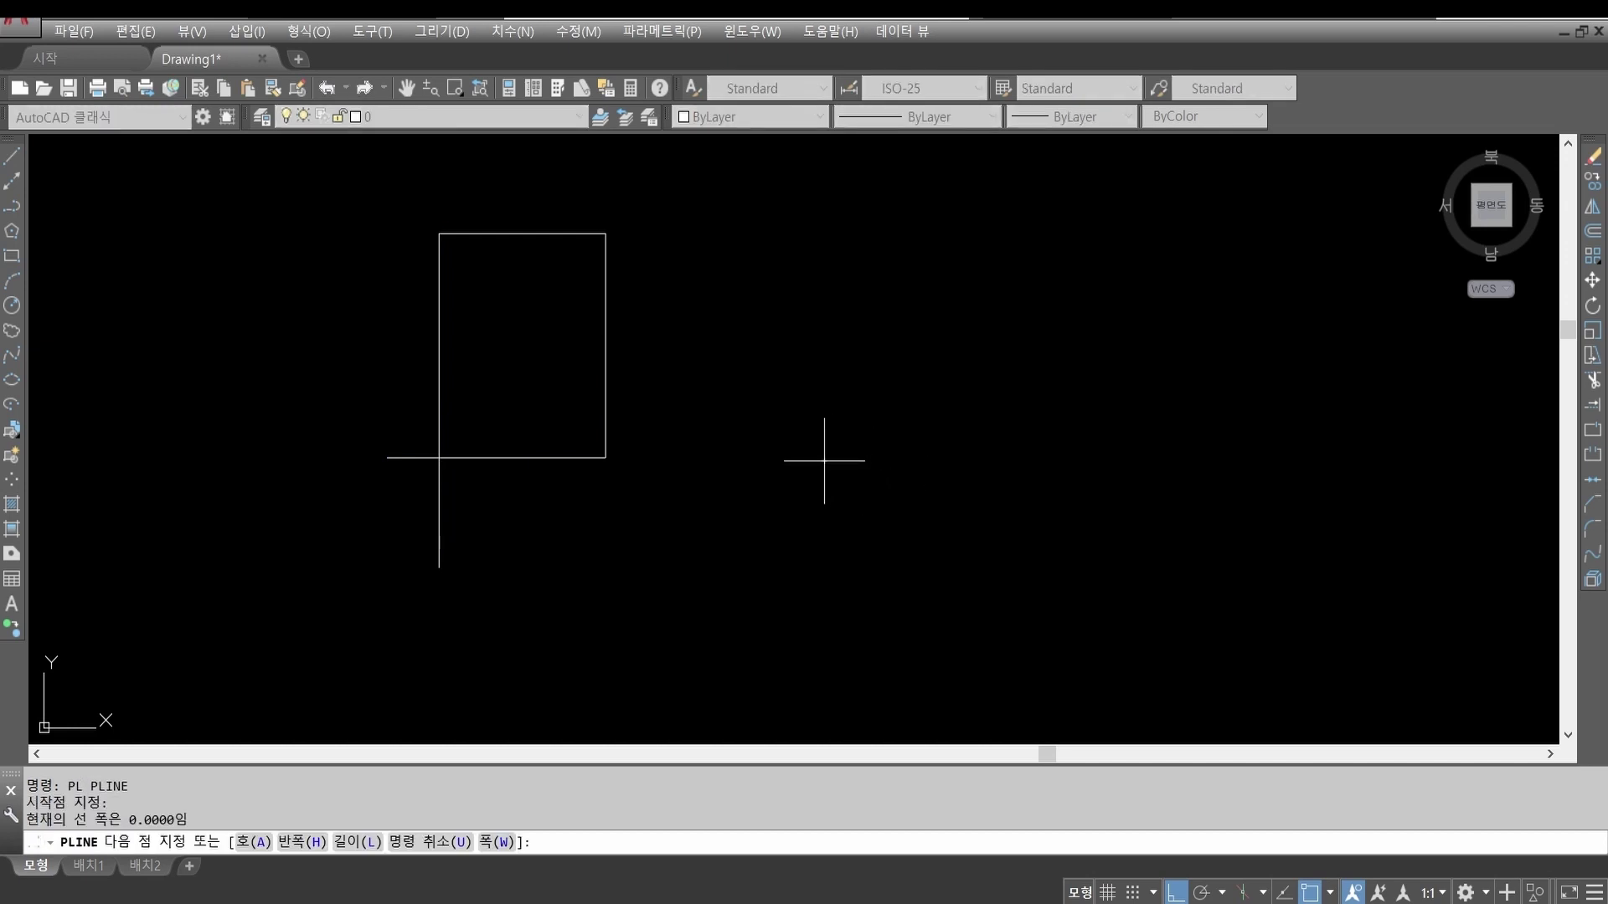
pyautogui.click(1040, 461)
pyautogui.click(1040, 211)
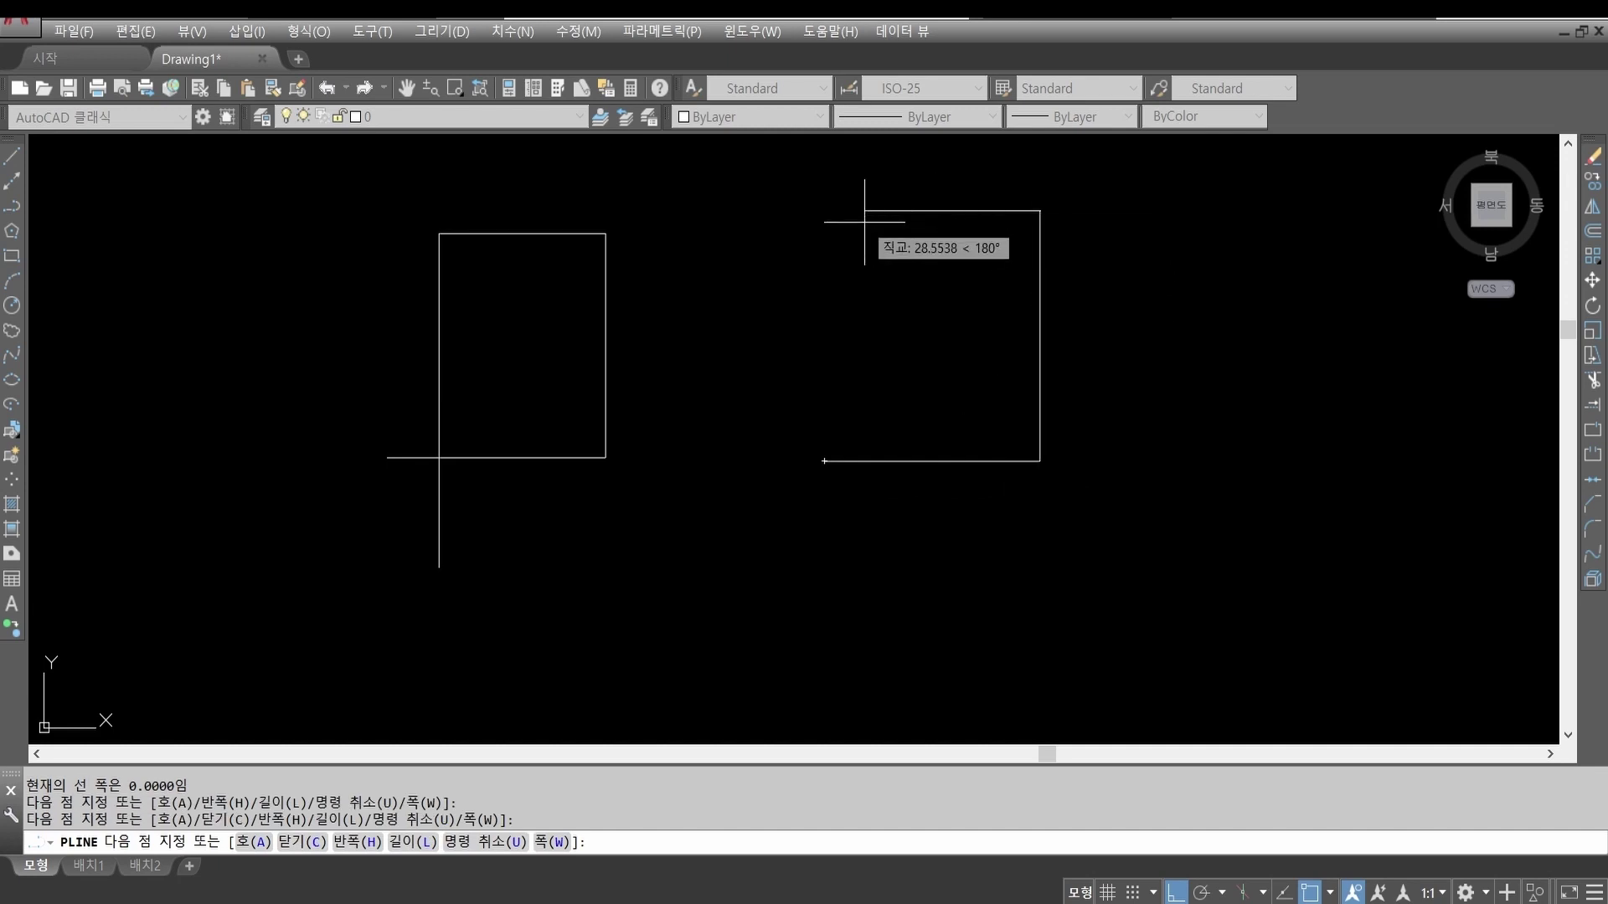
pyautogui.click(864, 211)
pyautogui.click(864, 576)
pyautogui.press('Return')
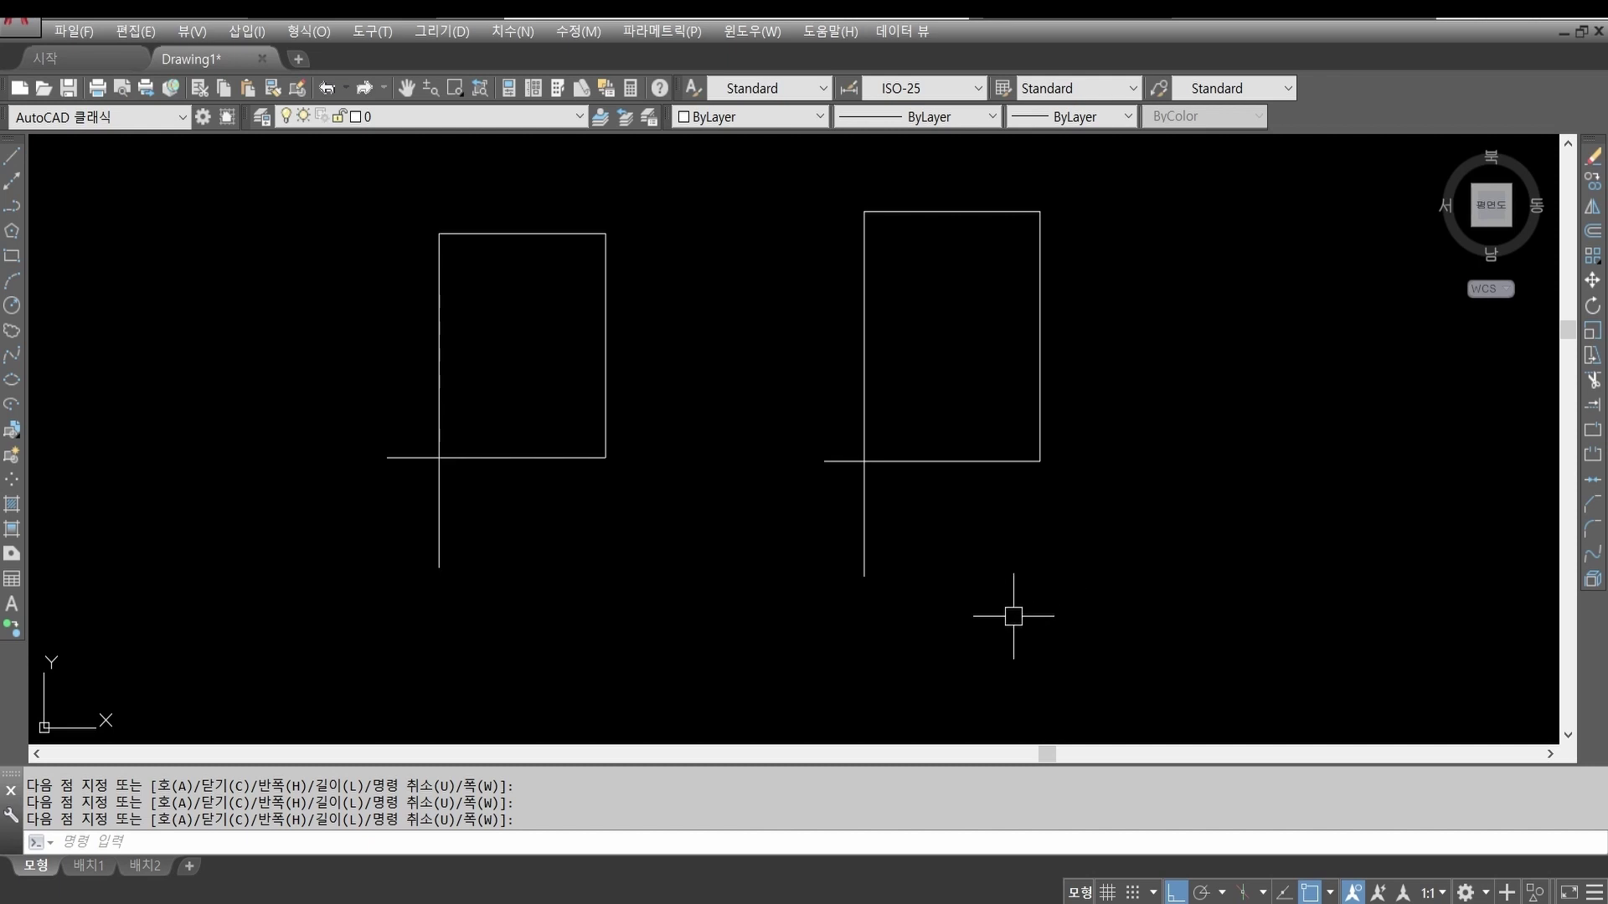
pyautogui.press('Return')
# Step: Select the polyline and the individual segments of the line-drawn box to compare how they are picked, clearing each selection
pyautogui.click(957, 467)
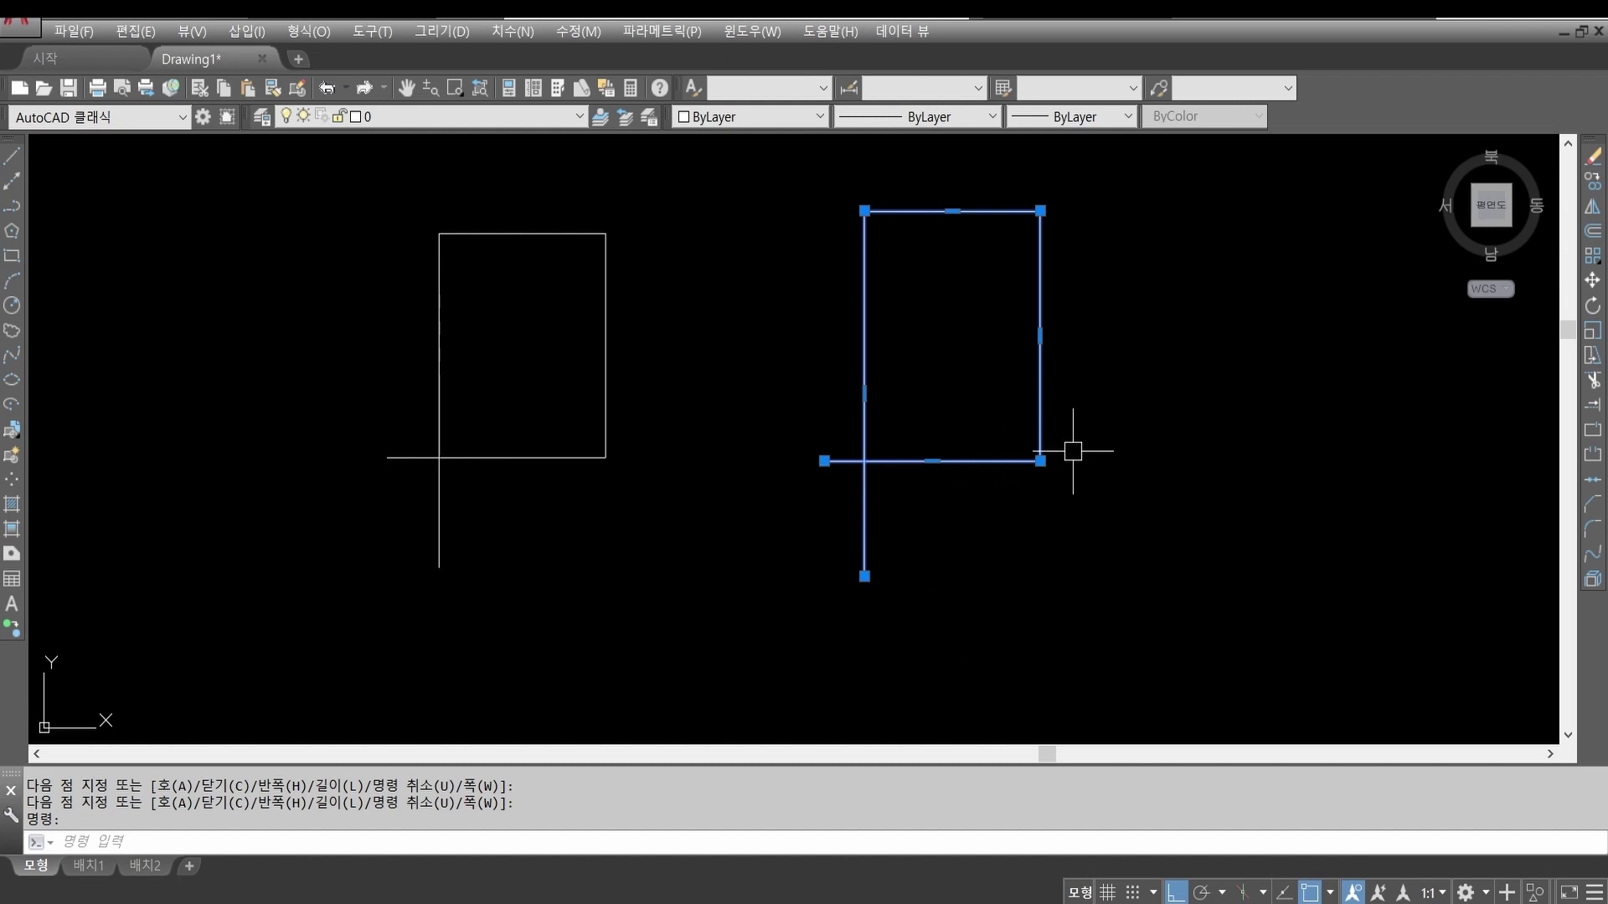
pyautogui.press('Escape')
pyautogui.press('Escape')
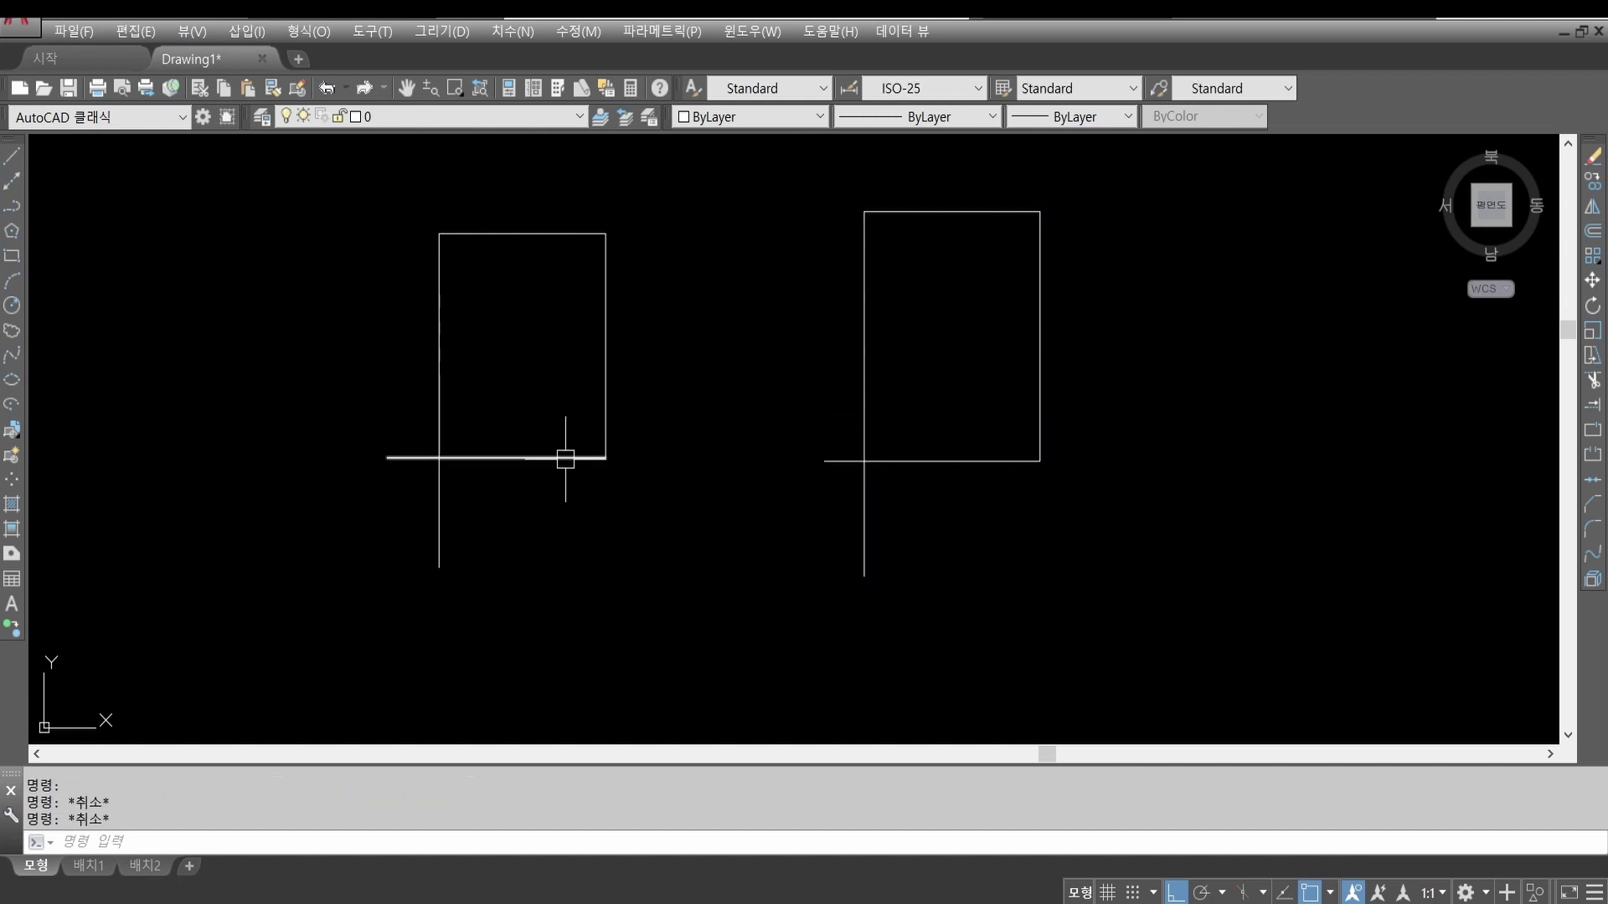
pyautogui.click(565, 457)
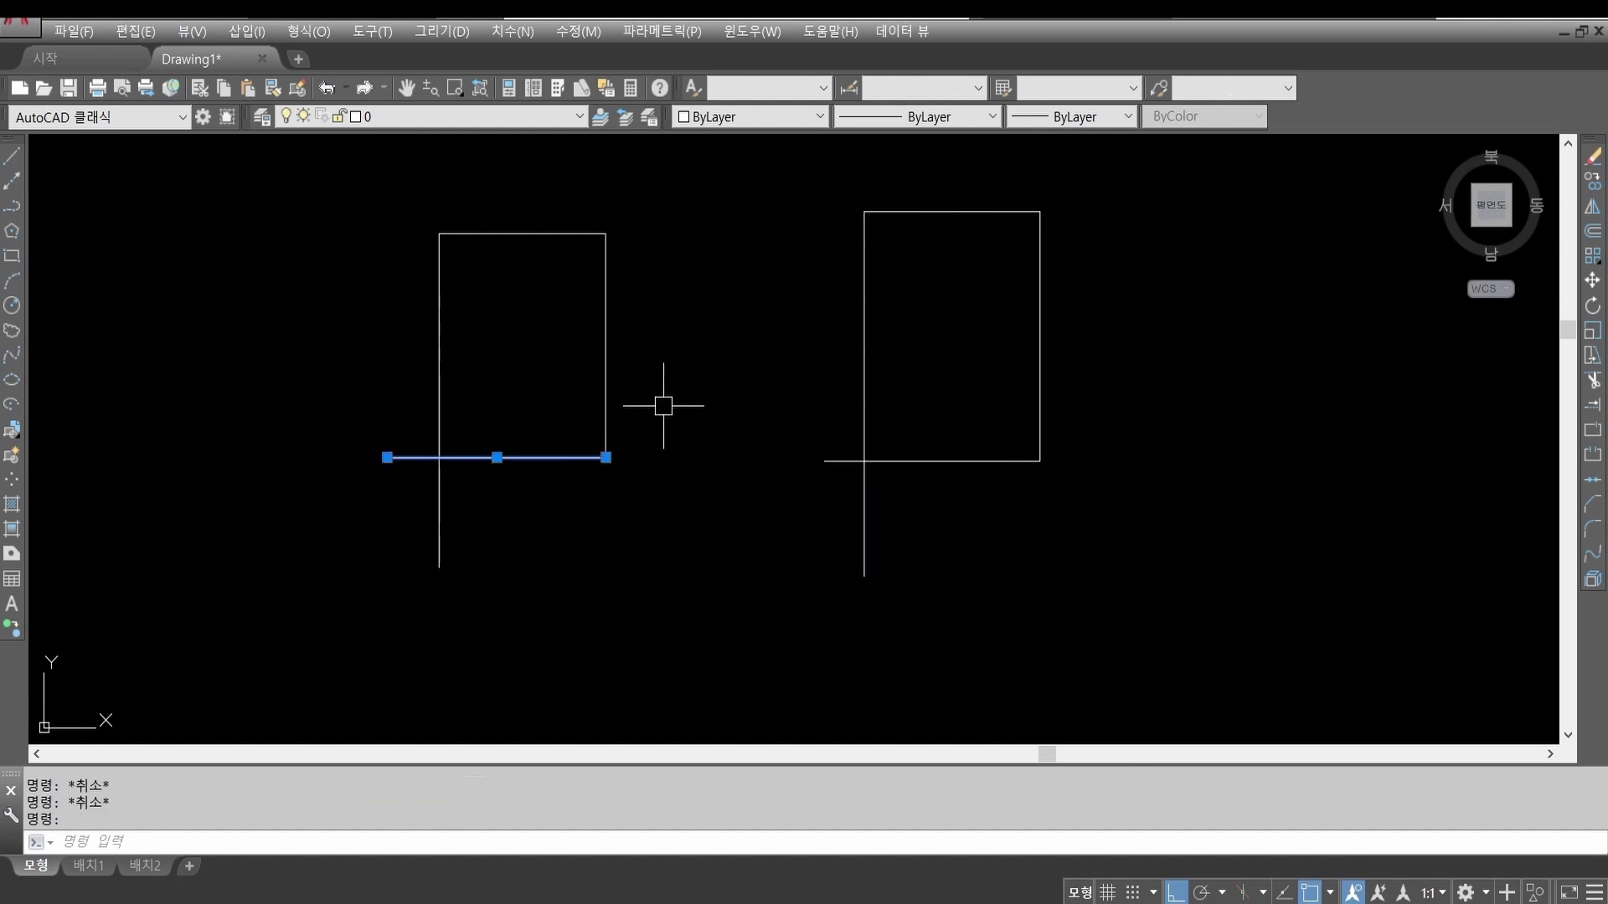
pyautogui.click(608, 335)
pyautogui.click(529, 231)
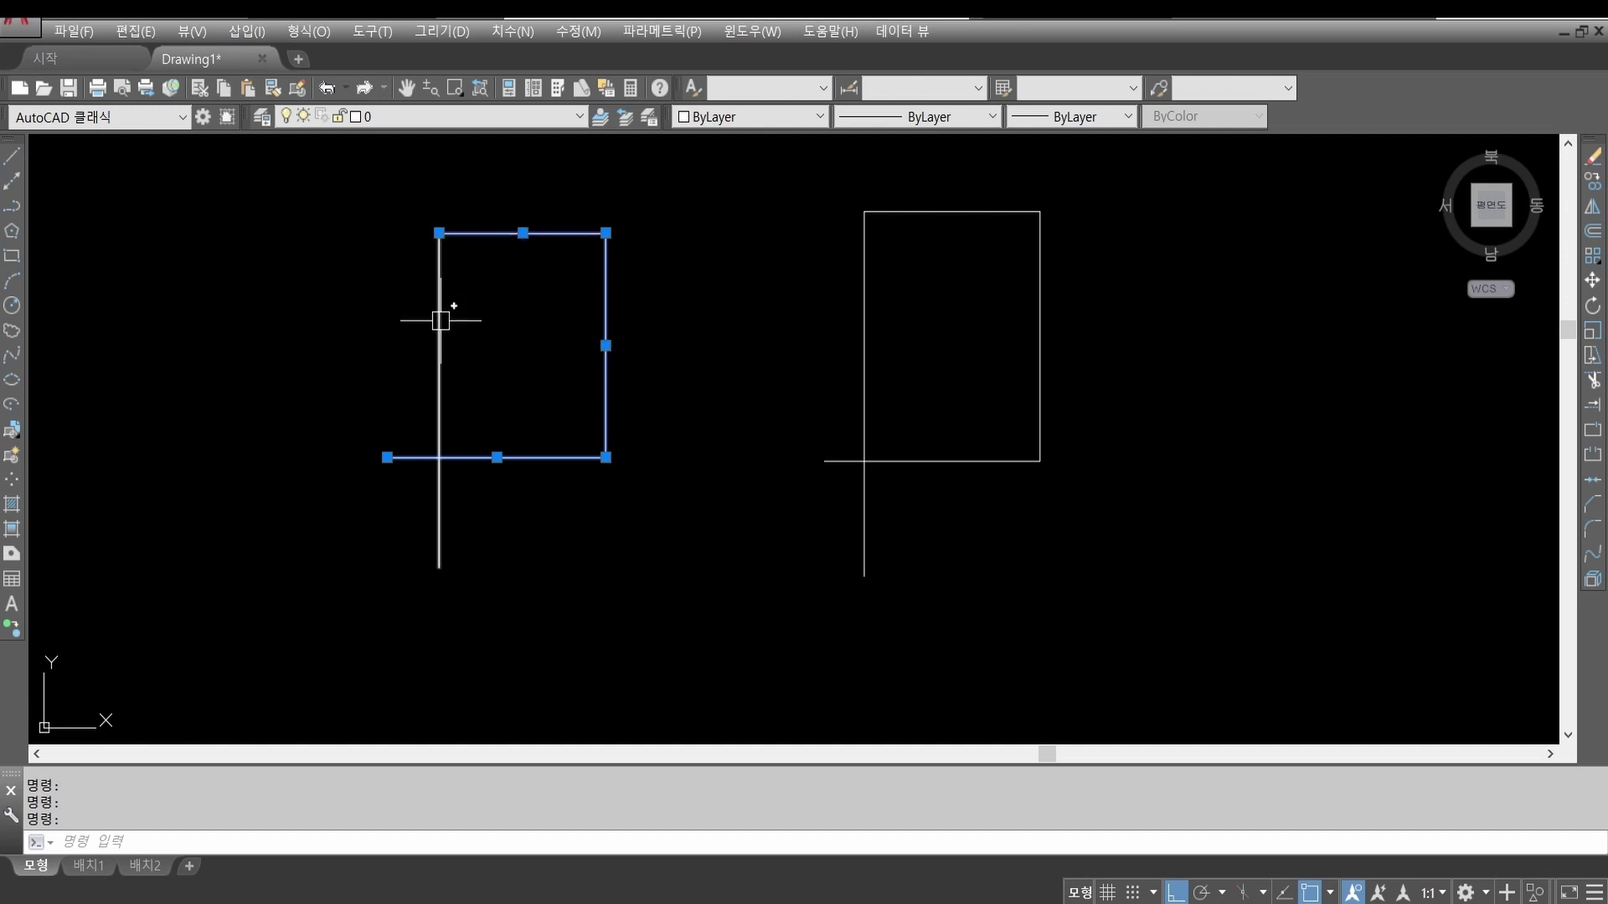
pyautogui.click(447, 321)
pyautogui.press('Escape')
pyautogui.press('Escape')
pyautogui.press('Escape')
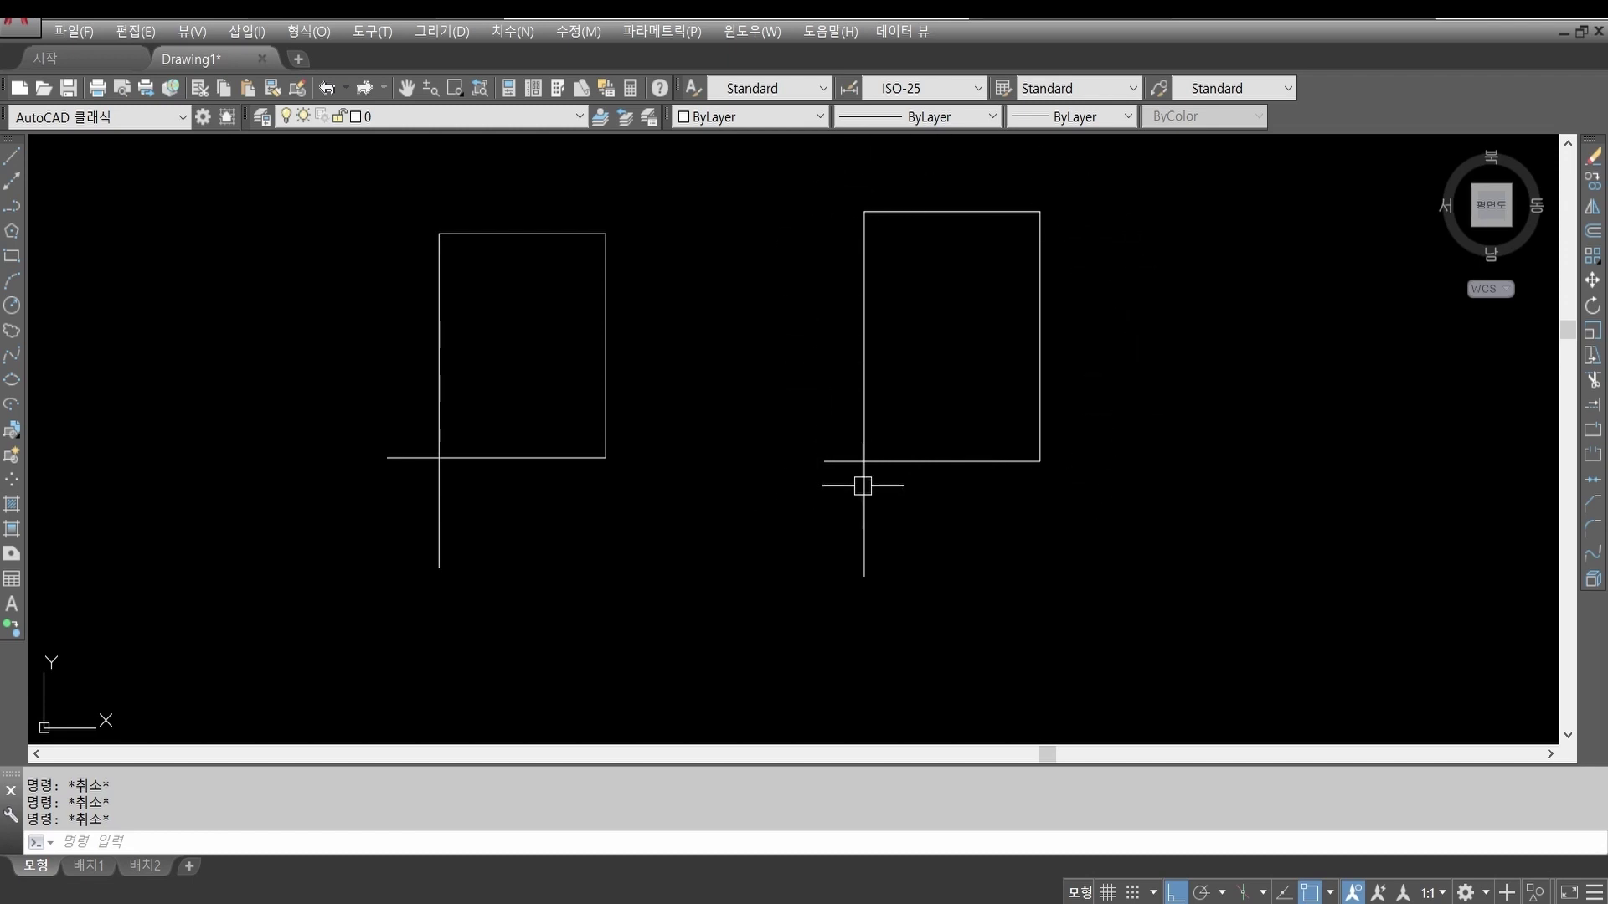
# Step: Select the polyline box again to examine it as a single object, and clear the selection
pyautogui.click(952, 460)
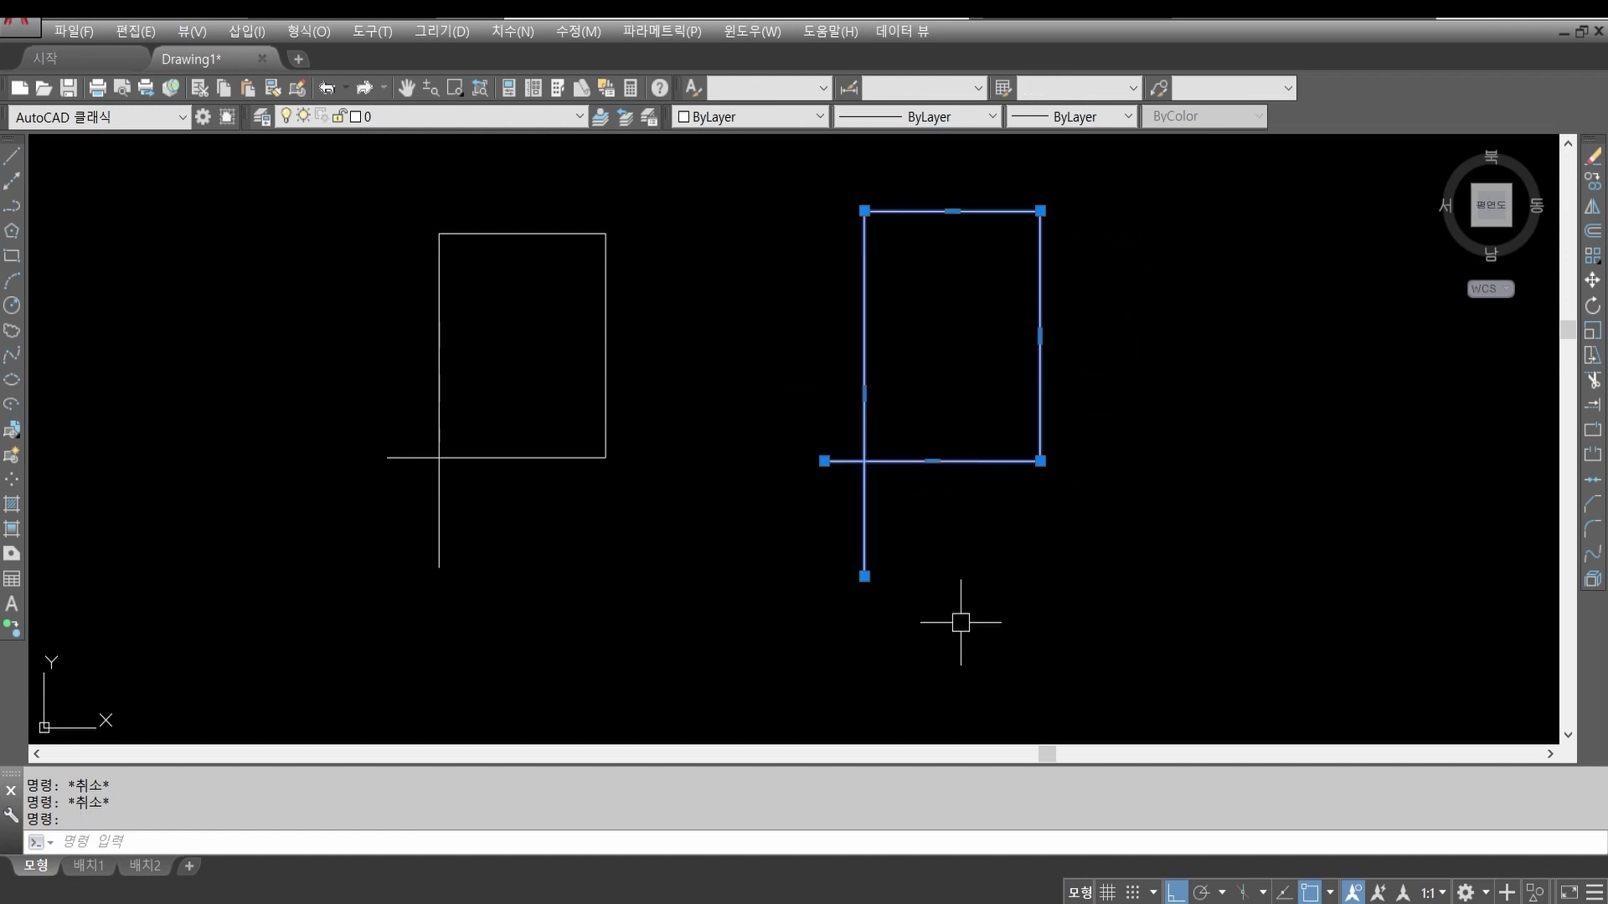
pyautogui.press('Escape')
pyautogui.press('Escape')
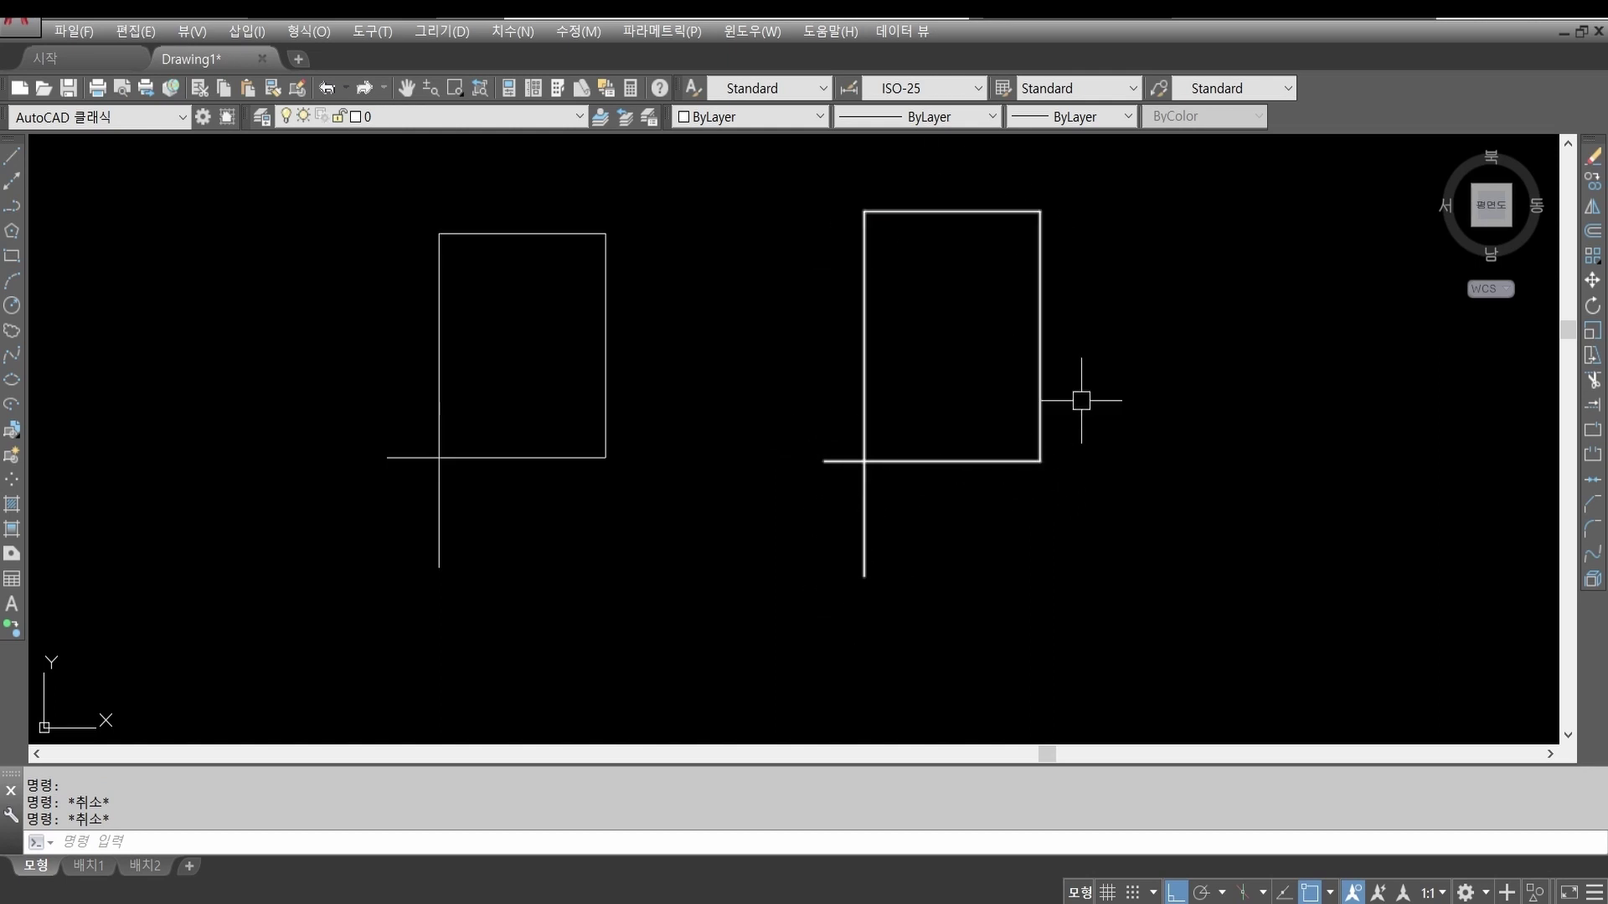
pyautogui.click(991, 461)
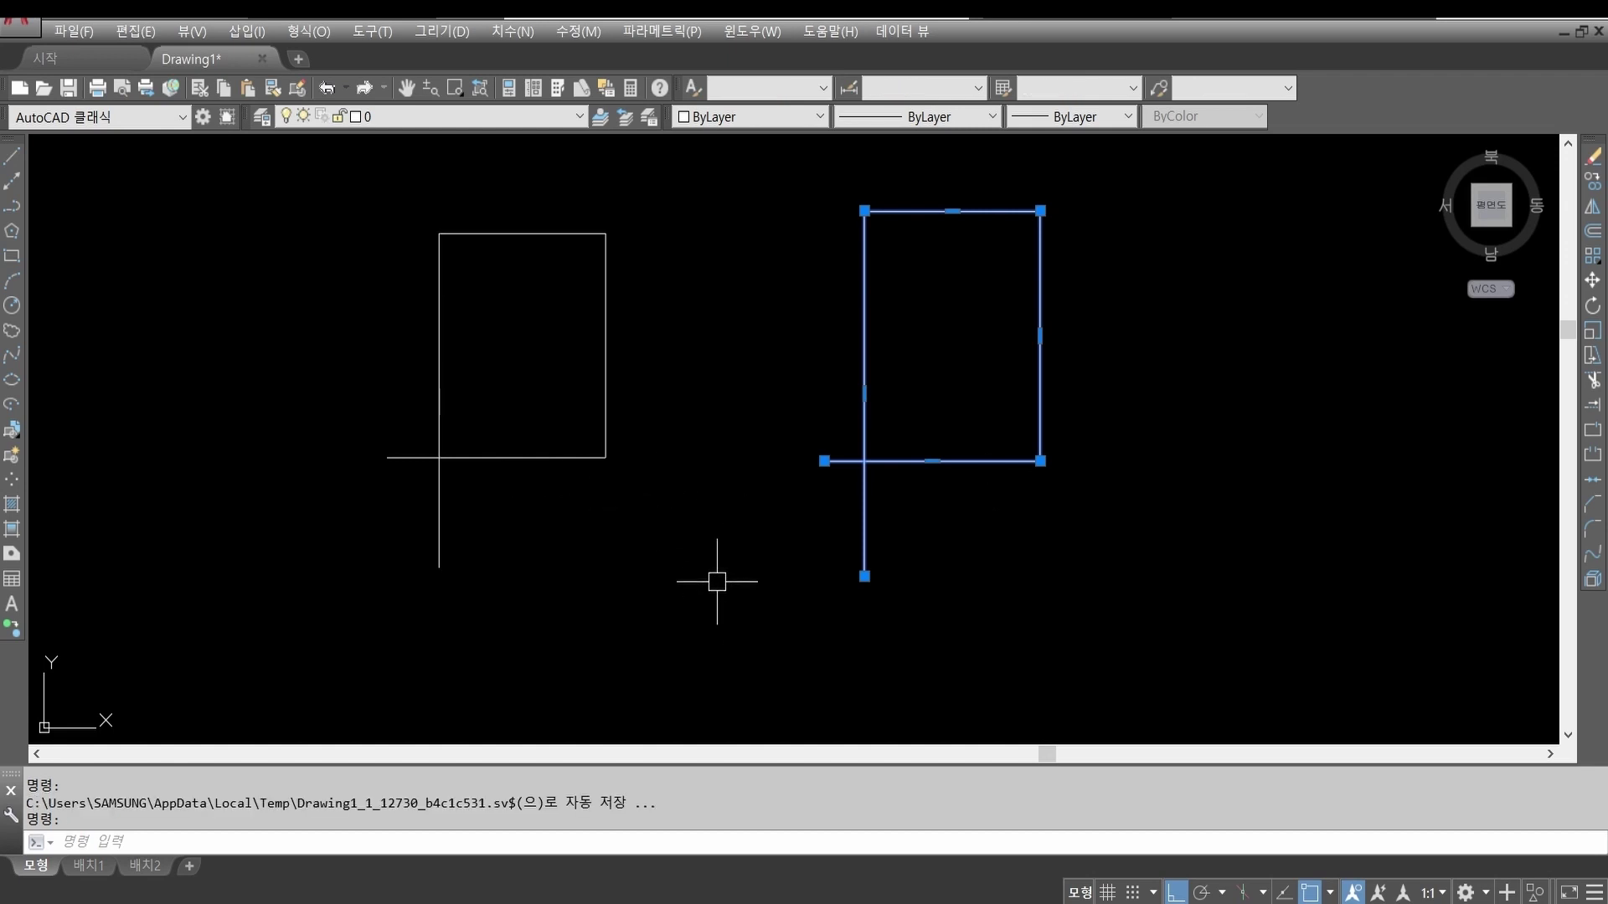
pyautogui.press('Escape')
pyautogui.press('Escape')
pyautogui.press('Escape')
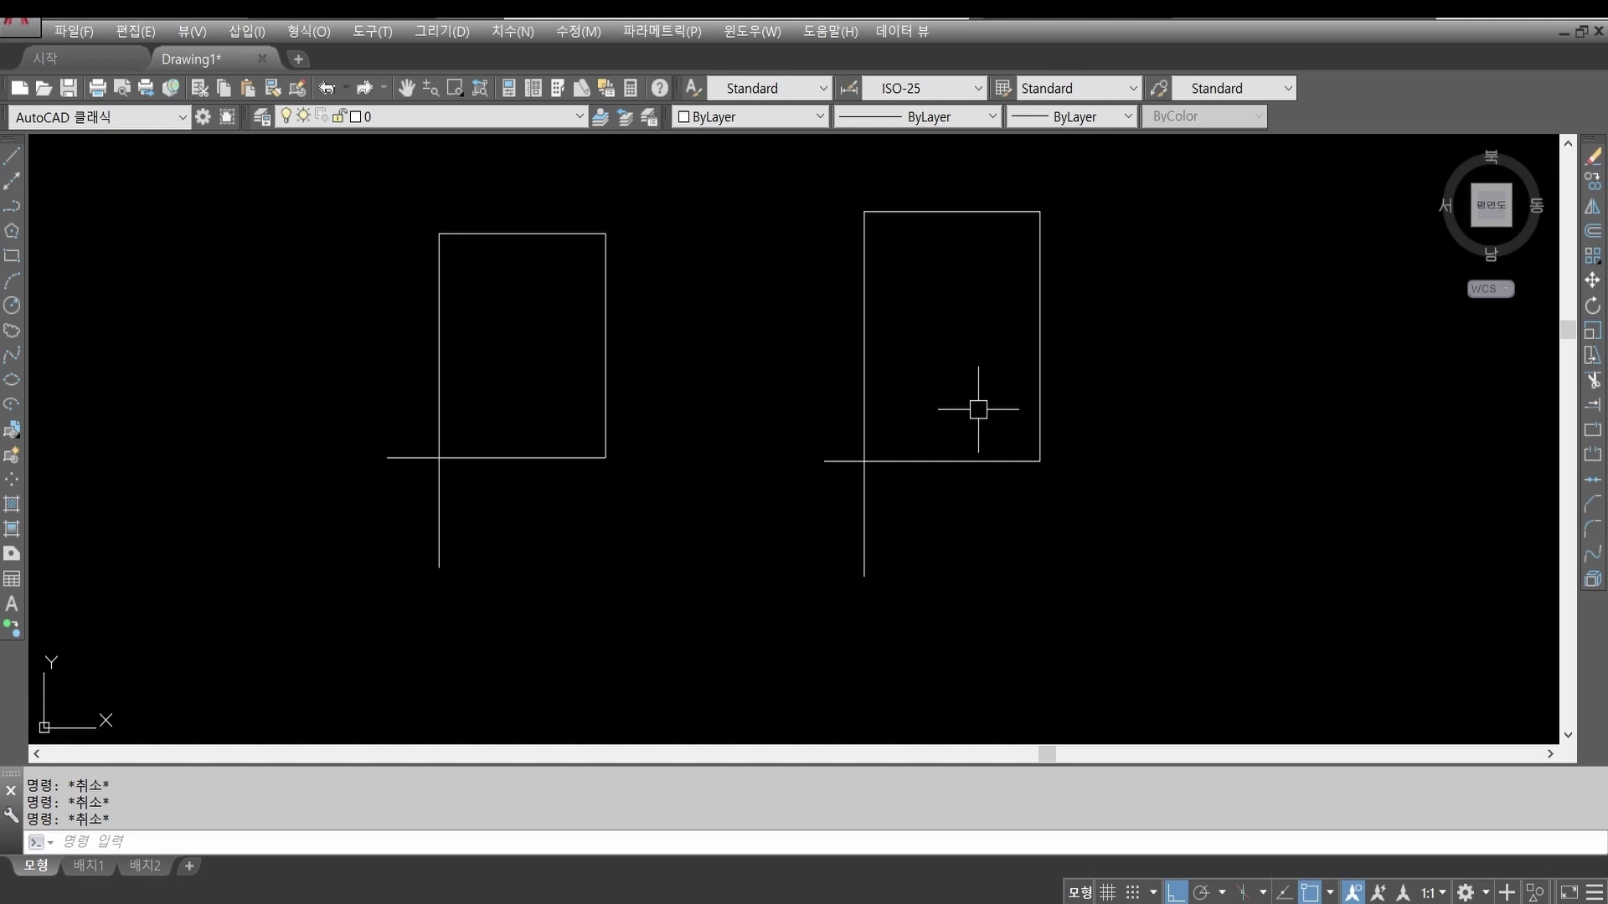
# Step: Draw a rectangle with the Rectangle command in the empty space beside the polyline box, wider than it is tall
pyautogui.moveTo(1213, 556); pyautogui.dragTo(924, 569, button='middle')
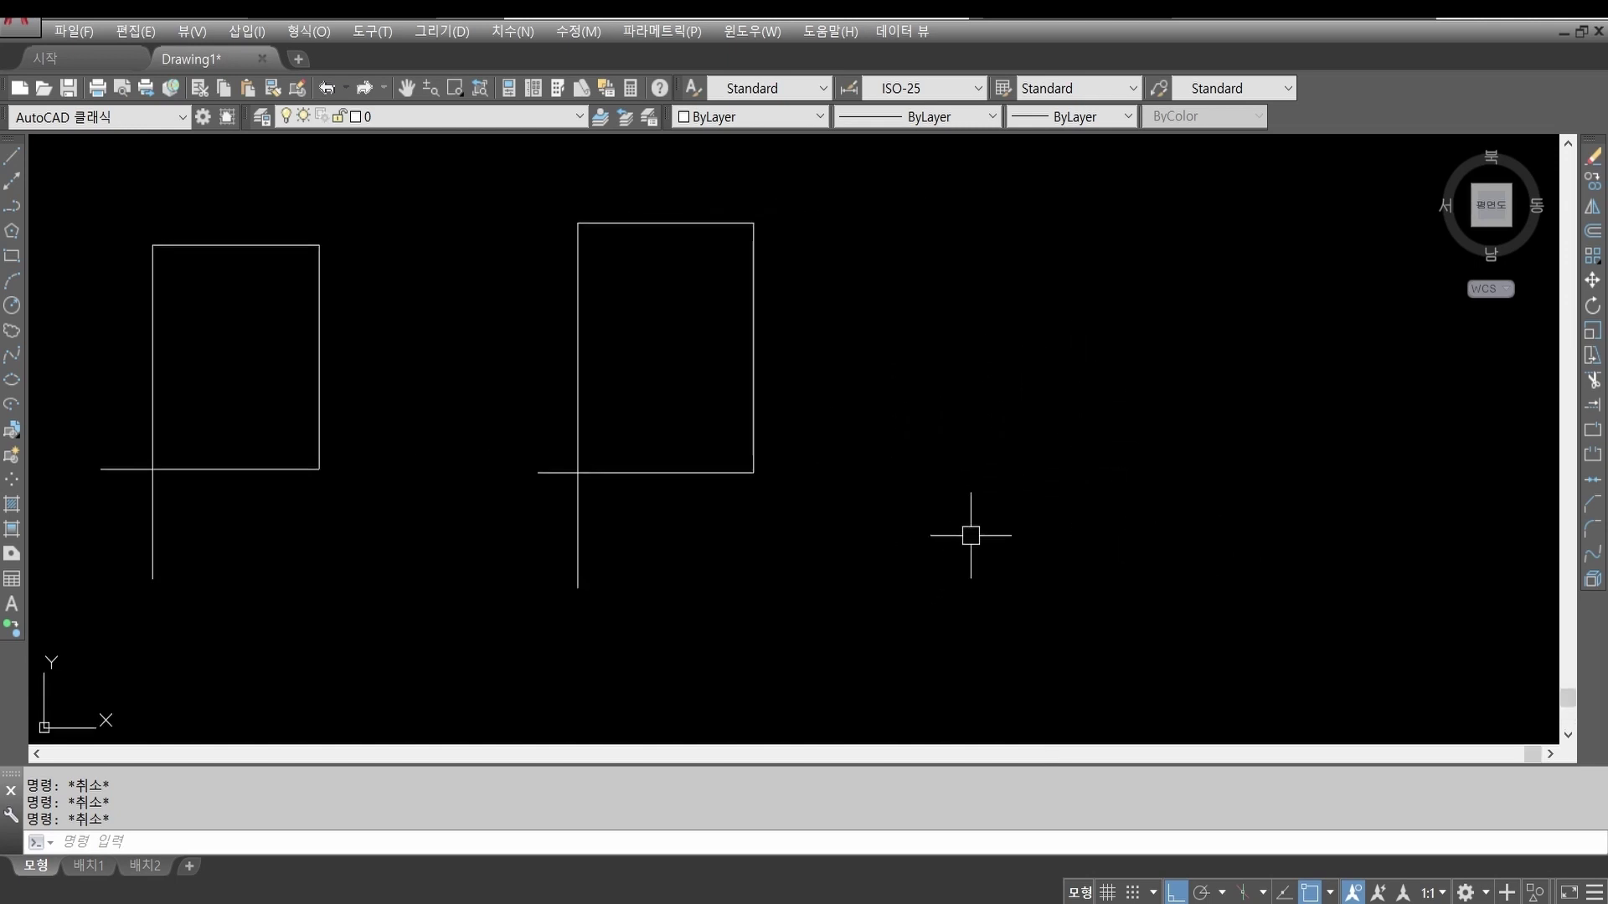
pyautogui.write('rec')
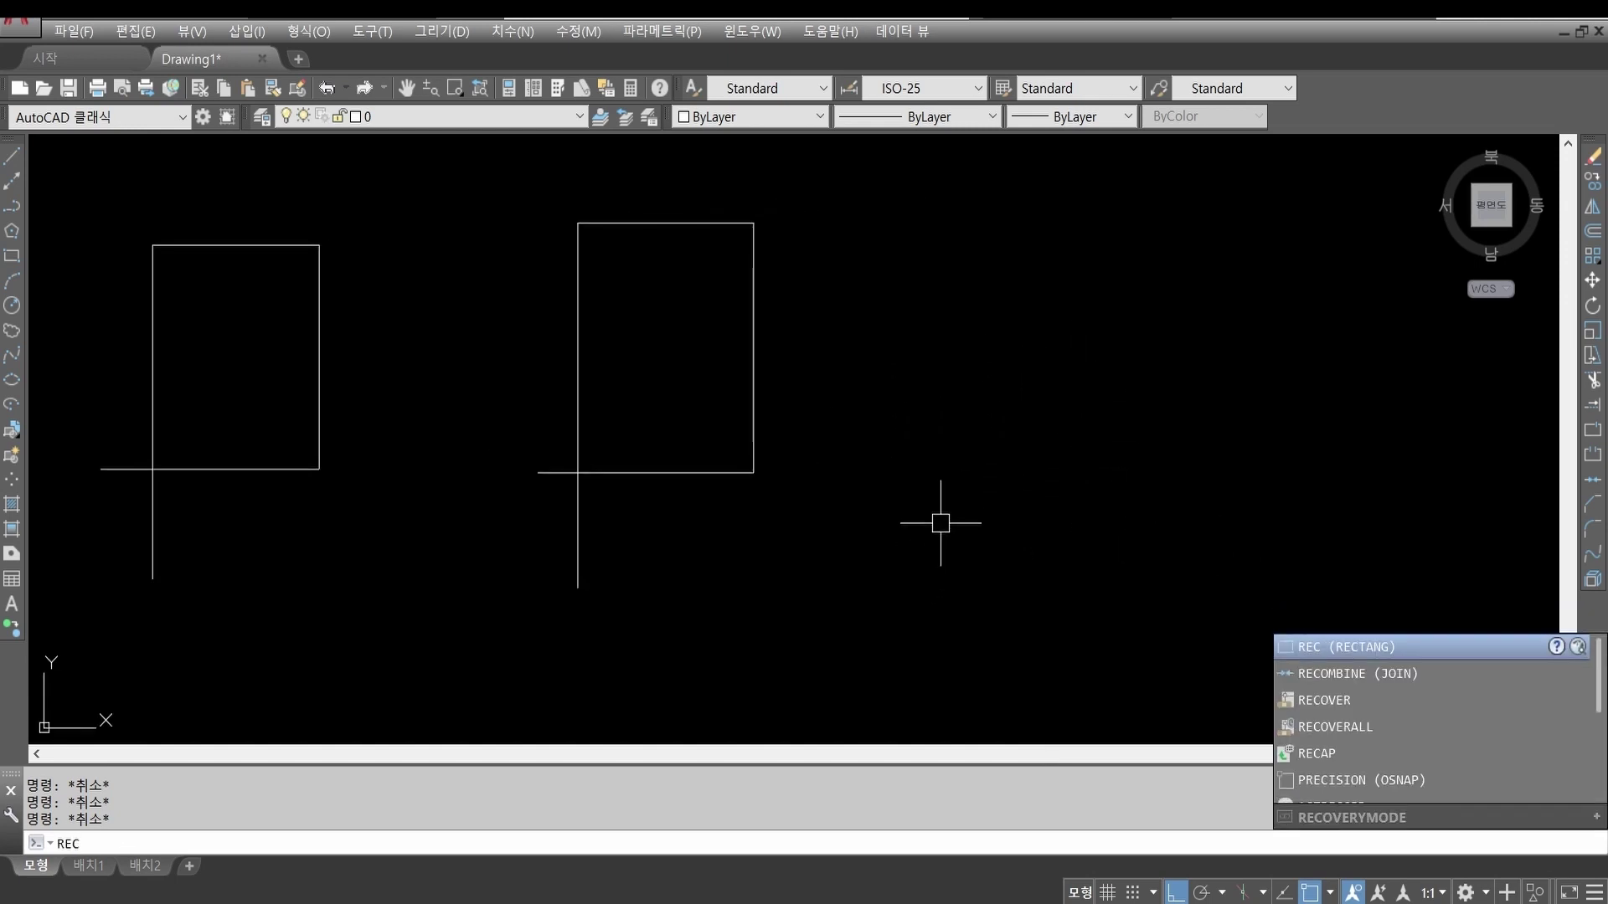
pyautogui.press('Return')
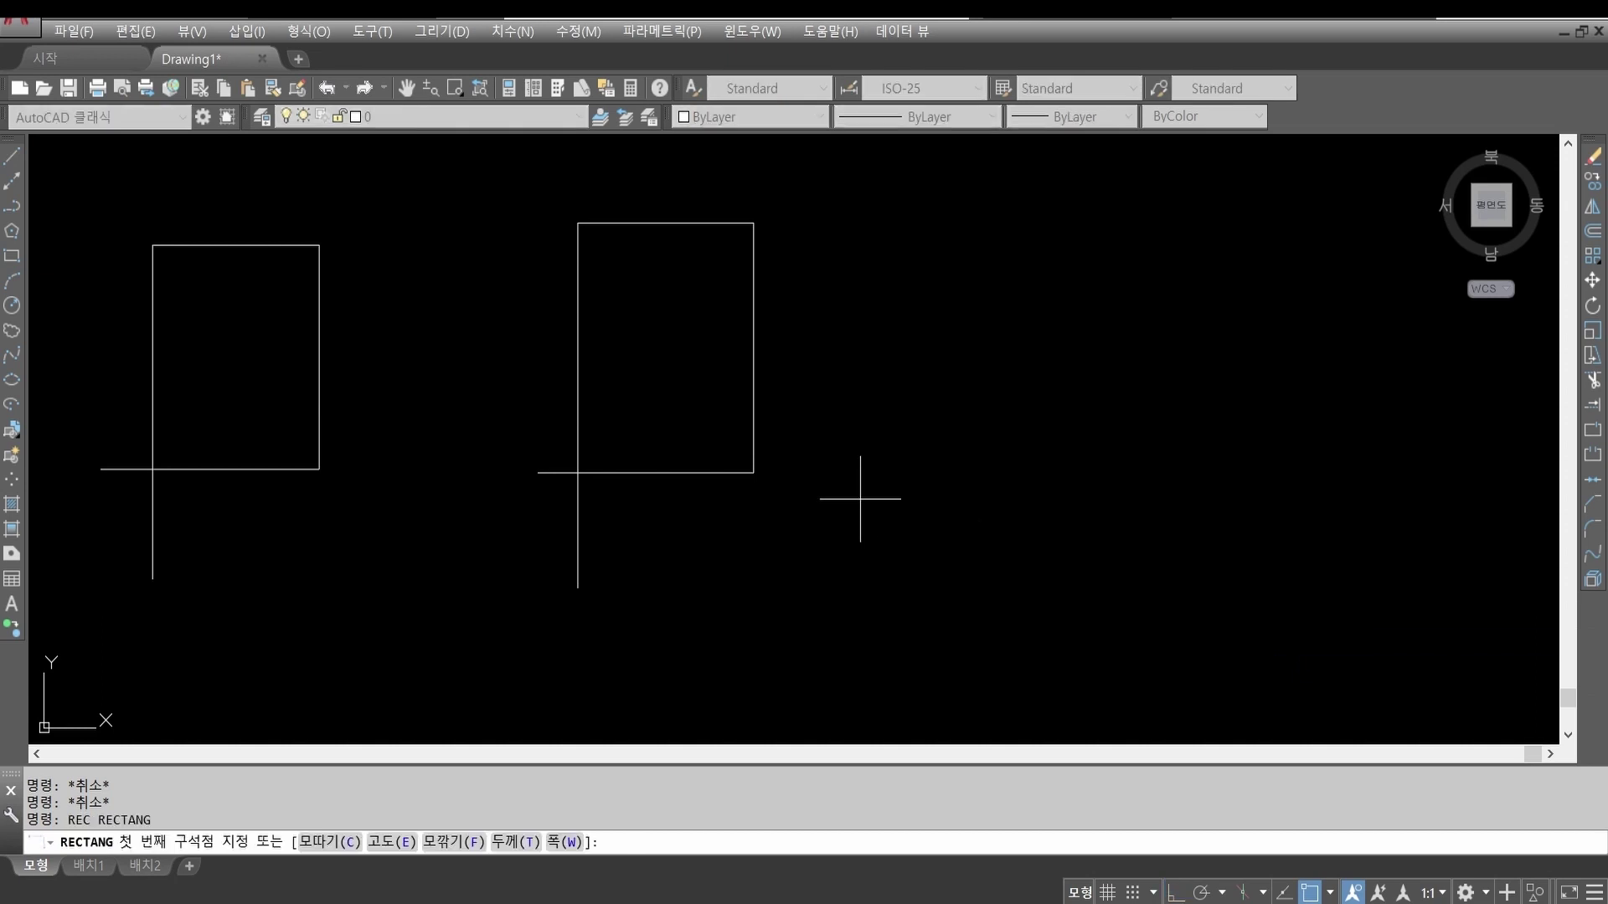
pyautogui.click(876, 496)
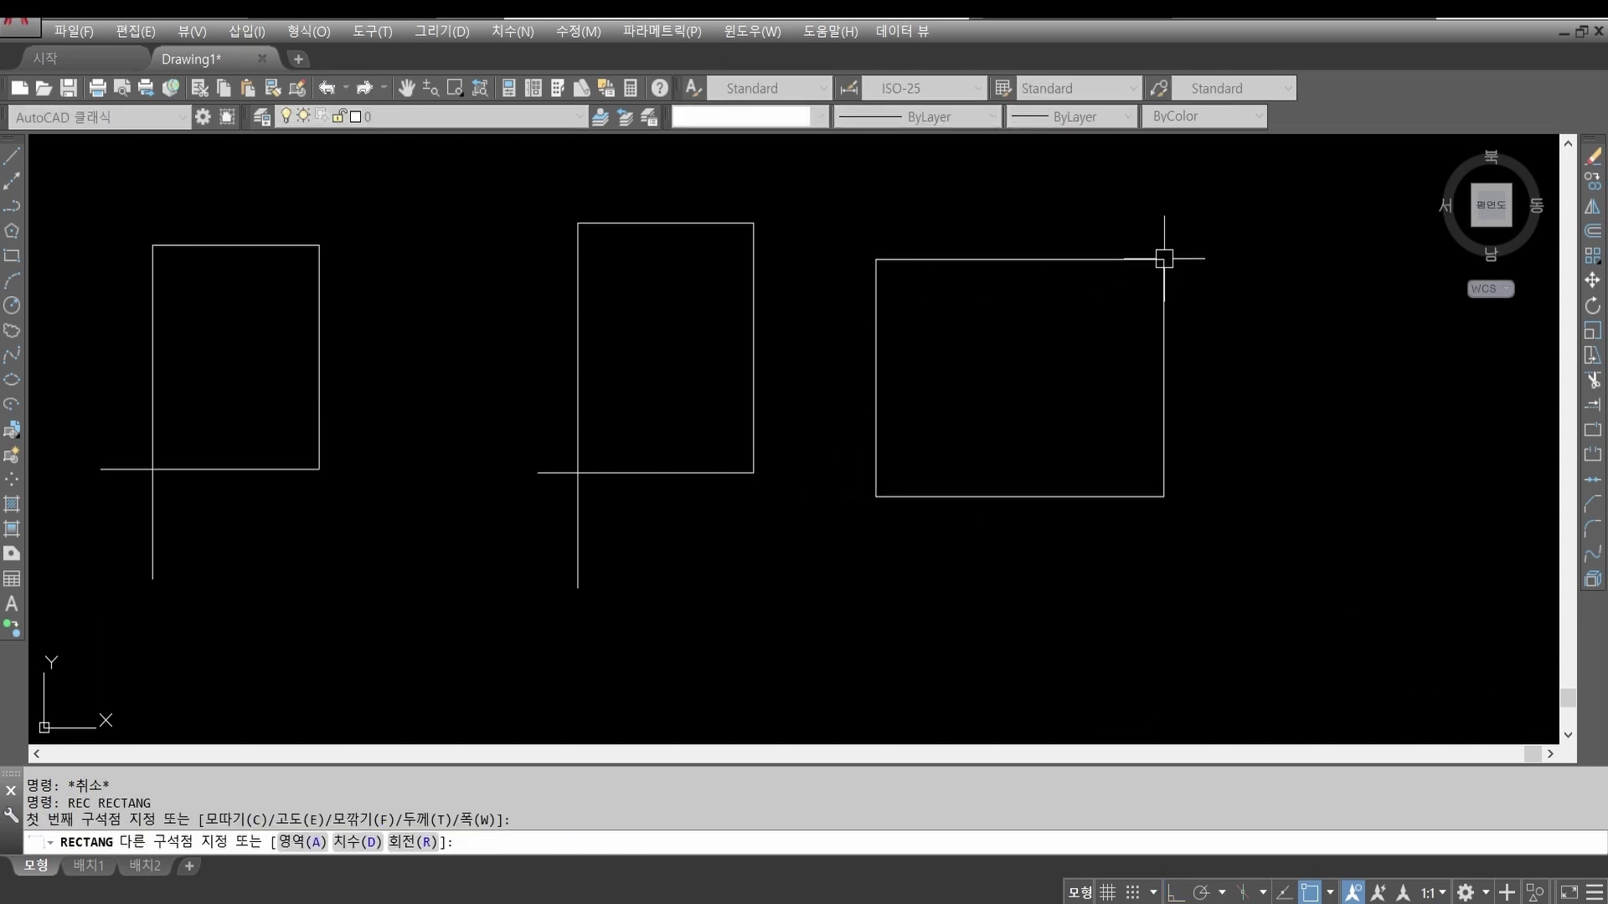
pyautogui.click(1164, 260)
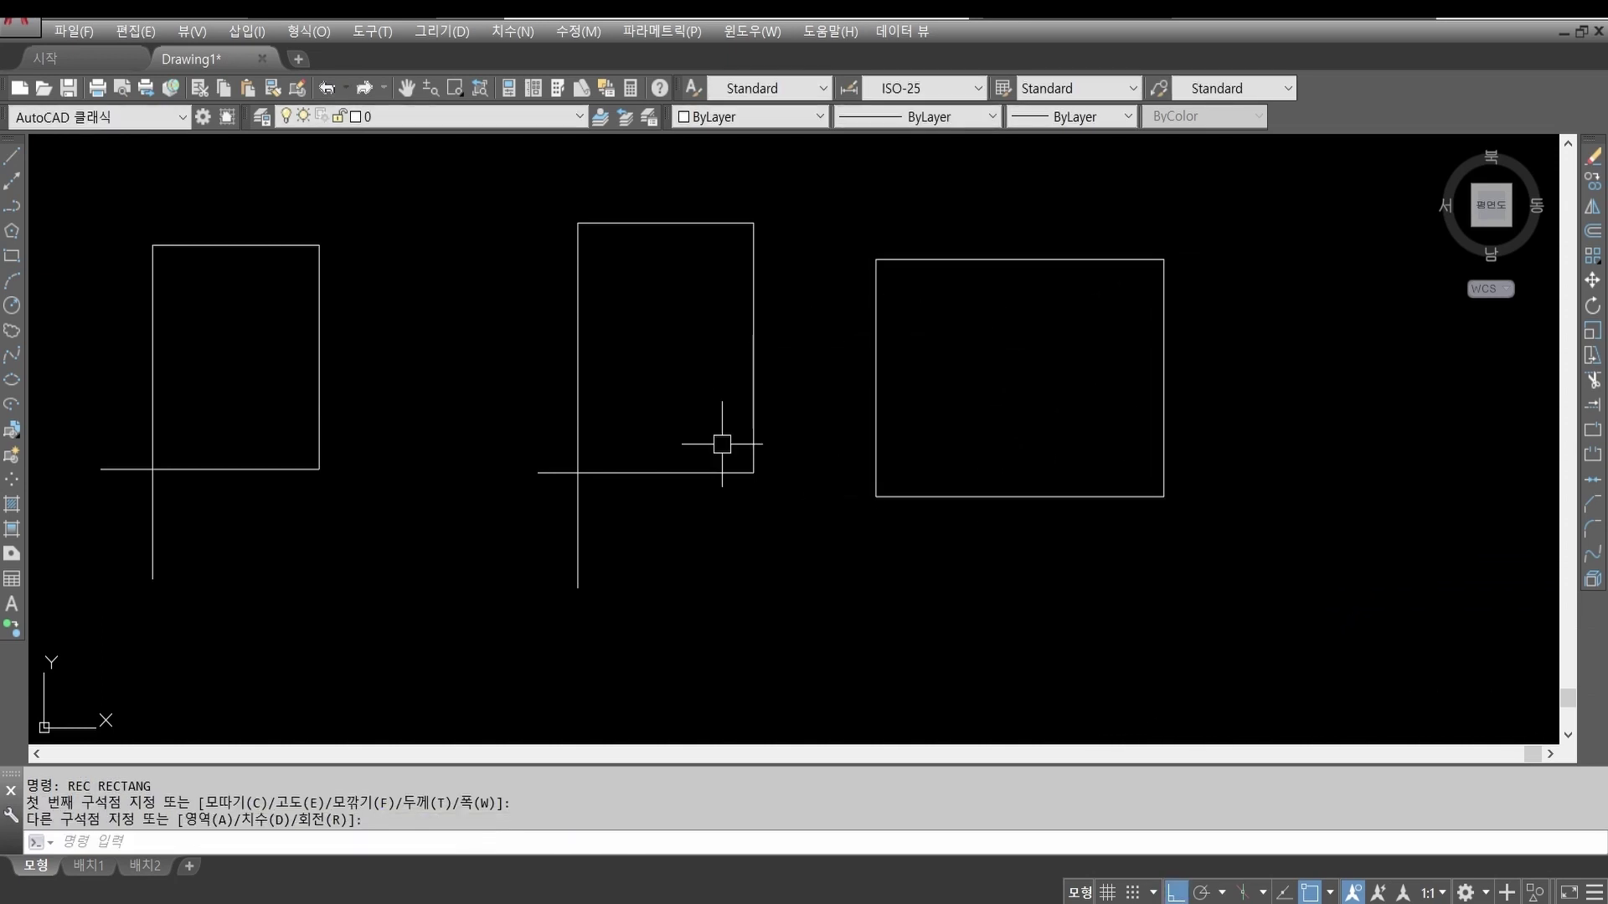
# Step: Draw a wide four-segment line box below the rectangle, with the first and last segments crossing at the lower-left corner
pyautogui.write('1')
pyautogui.press('Return')
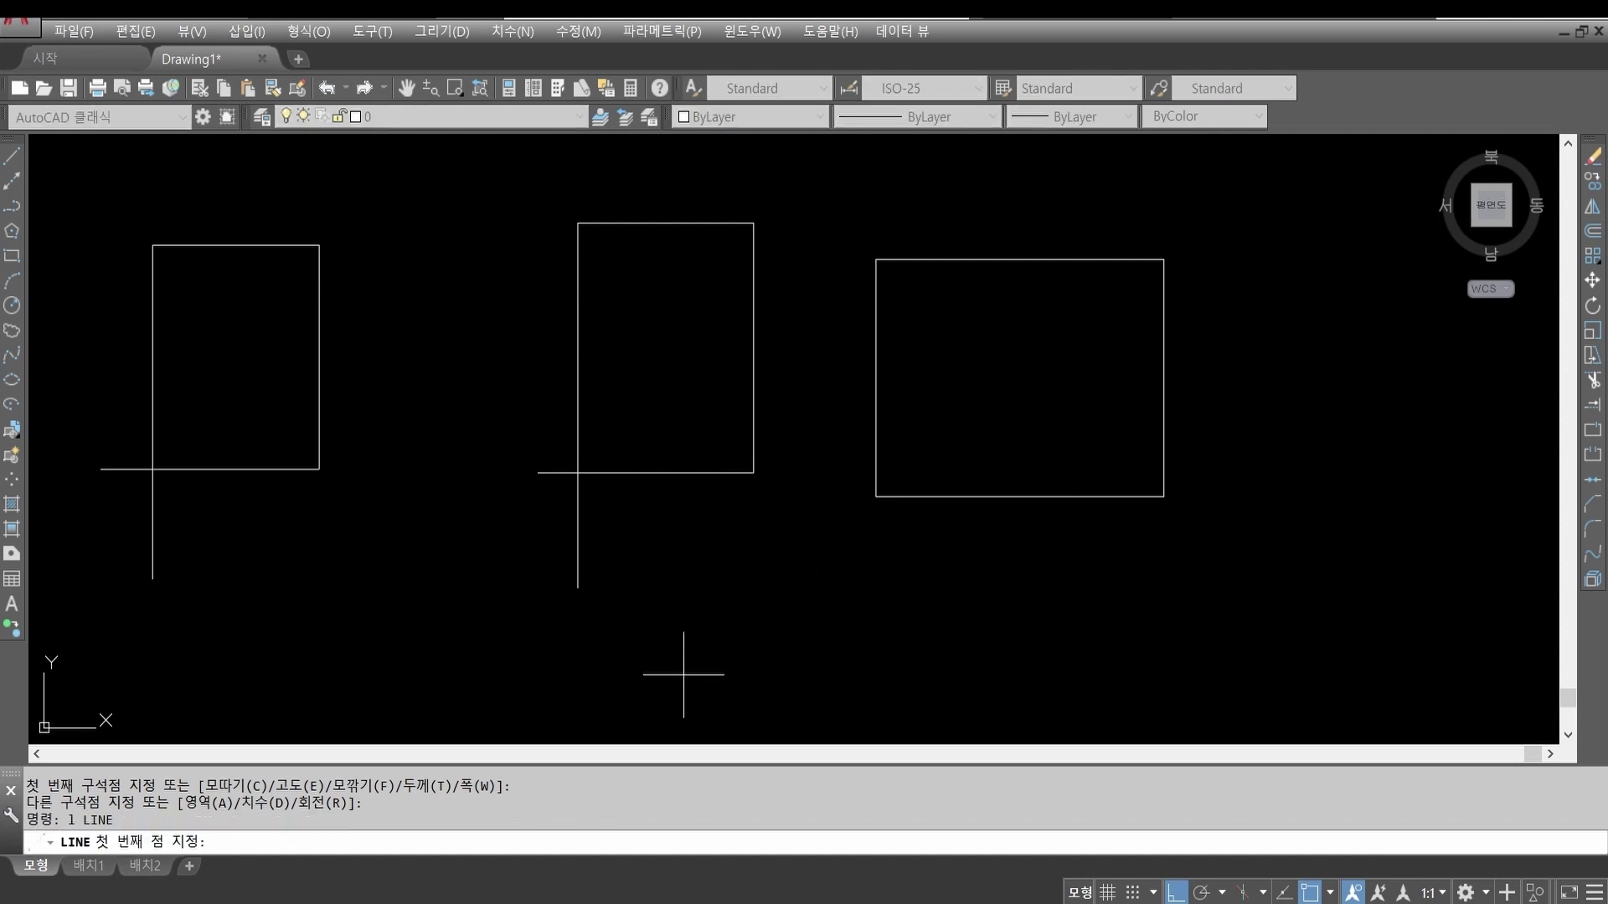
pyautogui.click(684, 674)
pyautogui.click(978, 674)
pyautogui.click(977, 536)
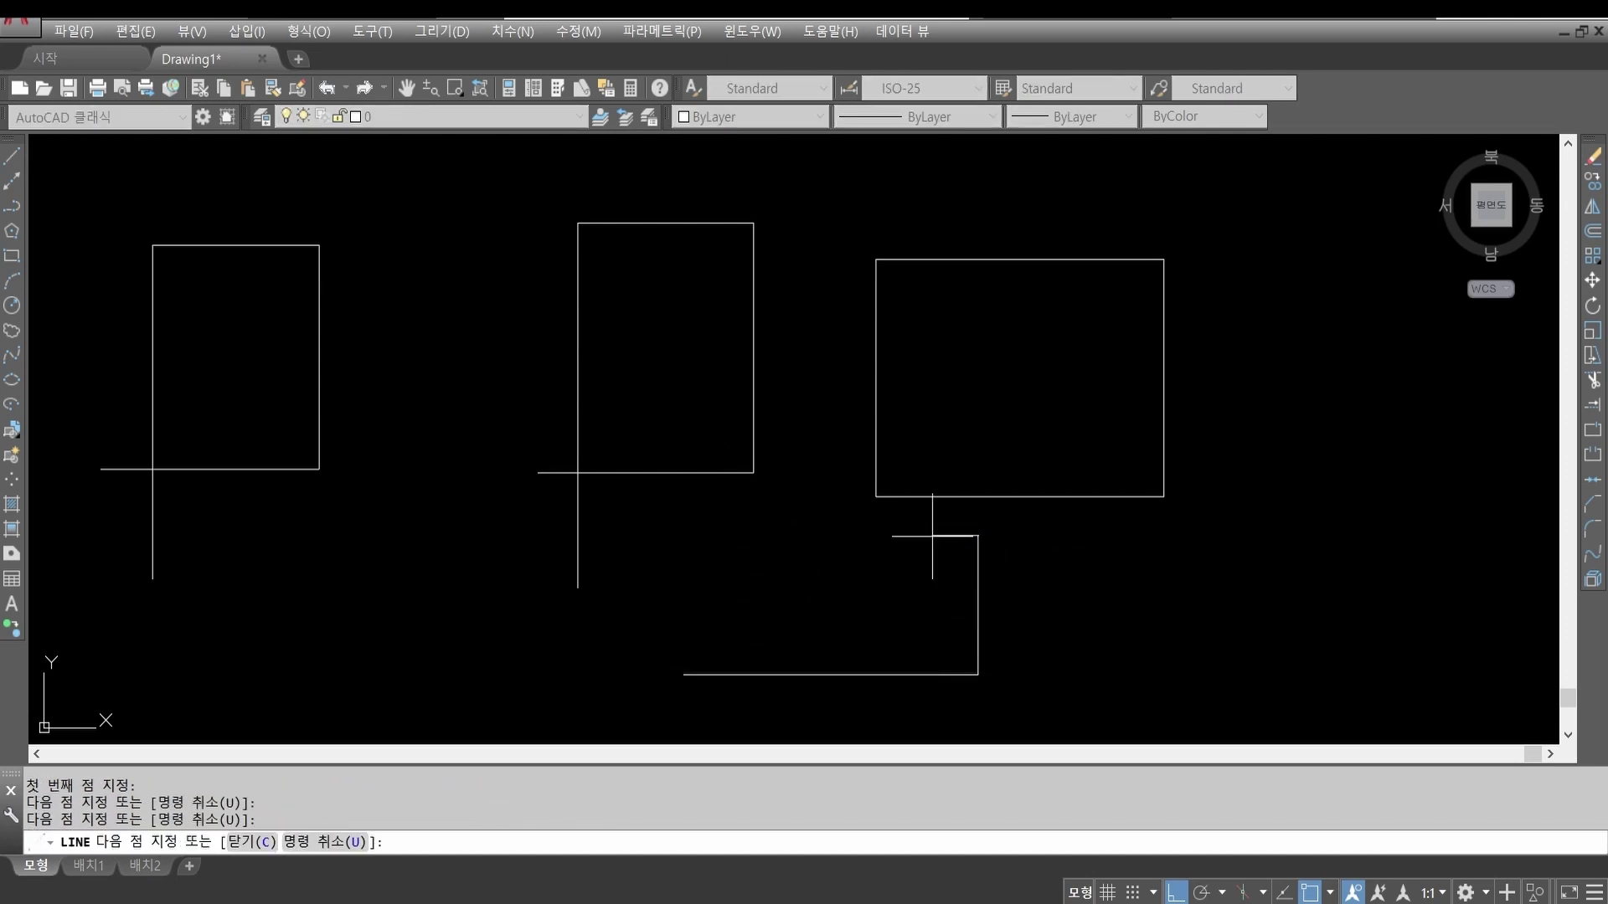
pyautogui.click(696, 538)
pyautogui.click(708, 718)
pyautogui.press('Return')
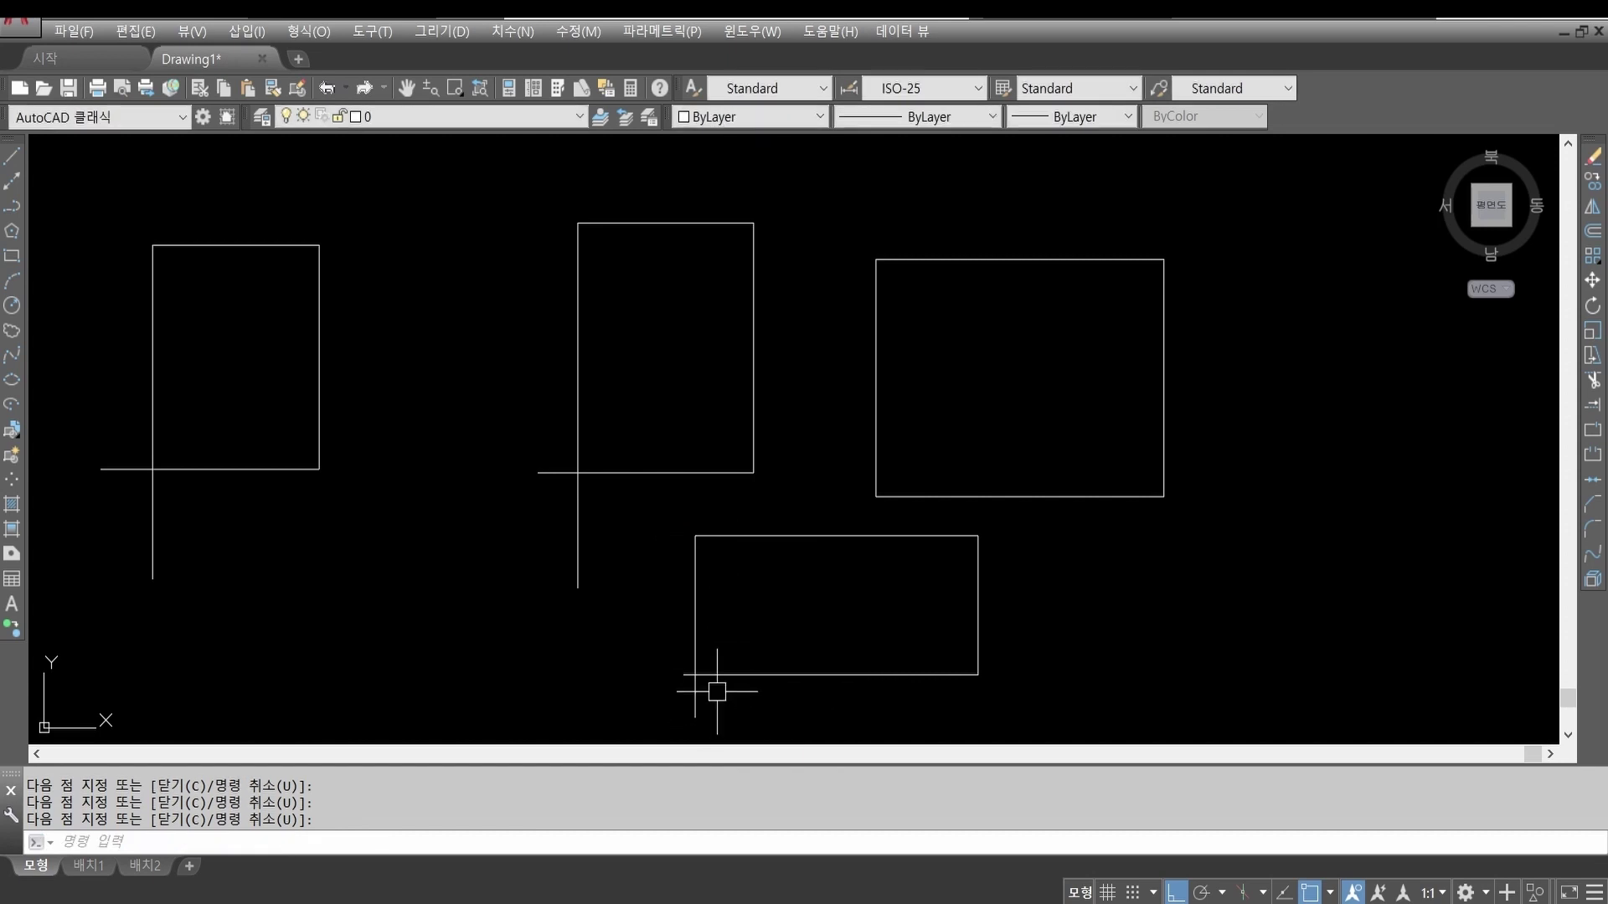
# Step: Trim both overhanging line ends at the lower-left corner of the new line-drawn box, using the two crossing lines as cutting edges
pyautogui.write('tr')
pyautogui.press('Return')
pyautogui.click(719, 695)
pyautogui.click(666, 651)
pyautogui.press('Return')
pyautogui.click(684, 677)
pyautogui.click(695, 702)
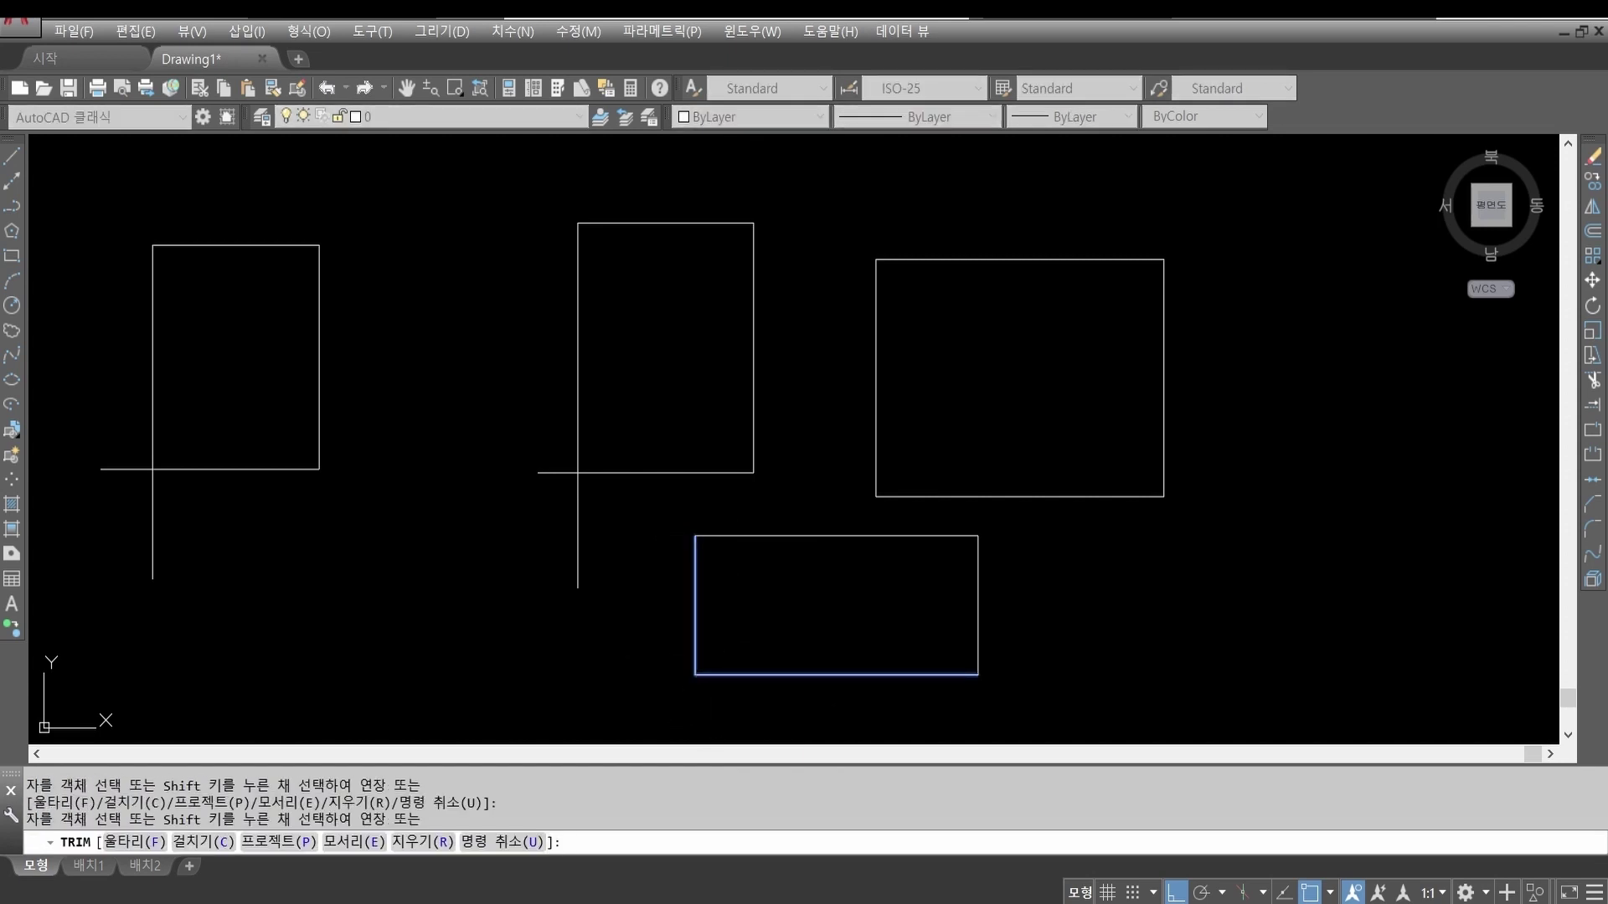
pyautogui.press('Return')
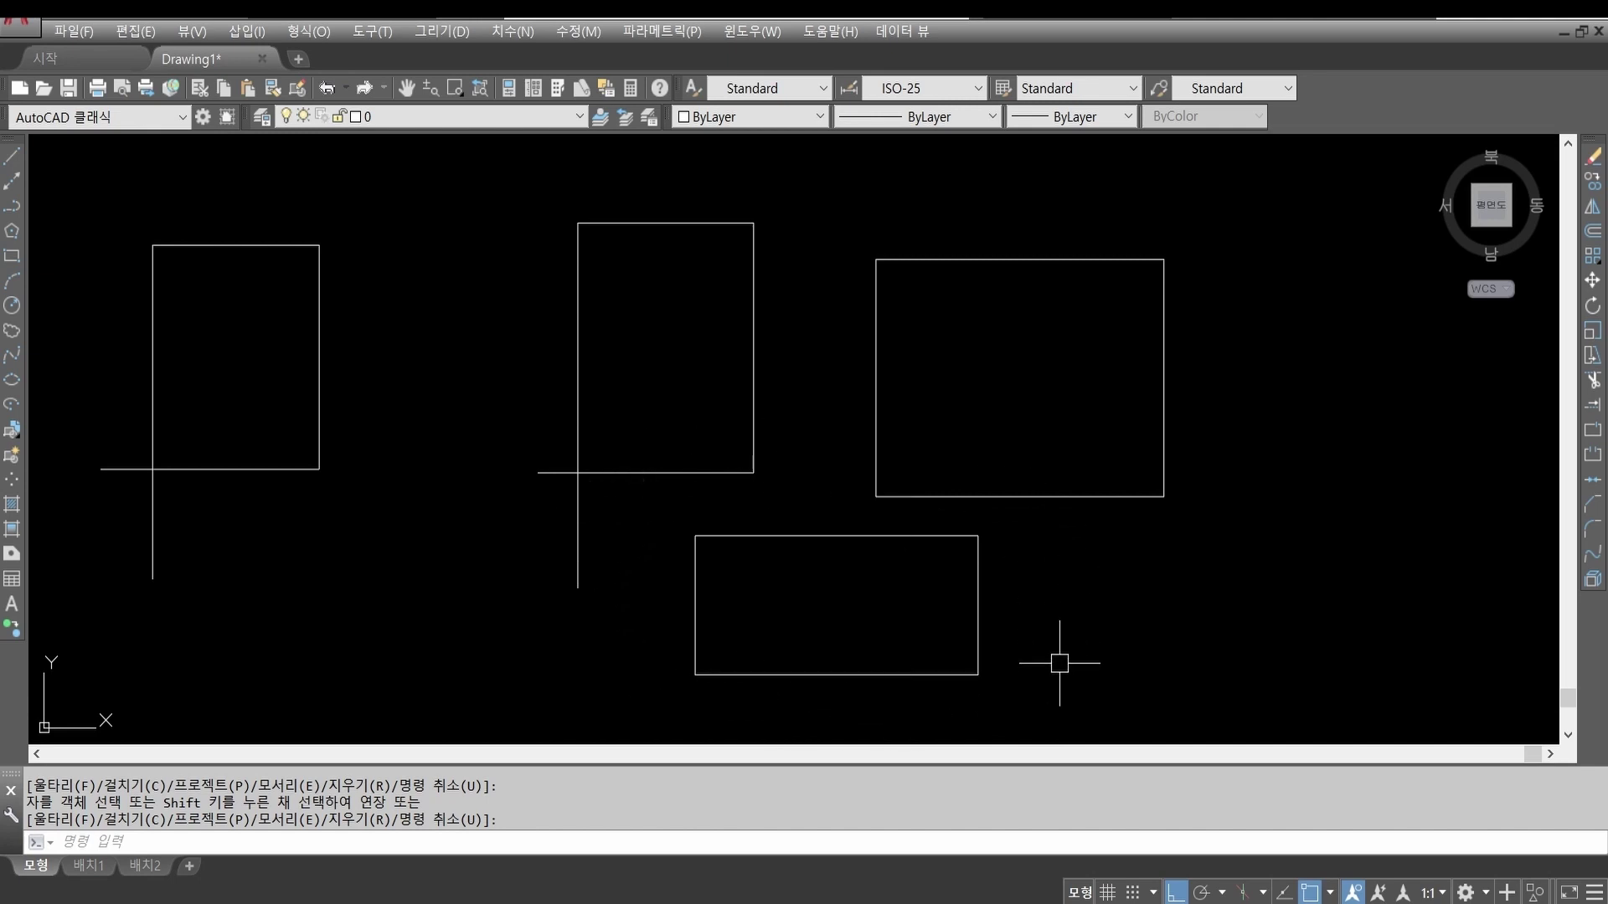
# Step: Select the four sides of the lower line-drawn box one by one to examine them as separate objects, and clear the selection
pyautogui.click(876, 670)
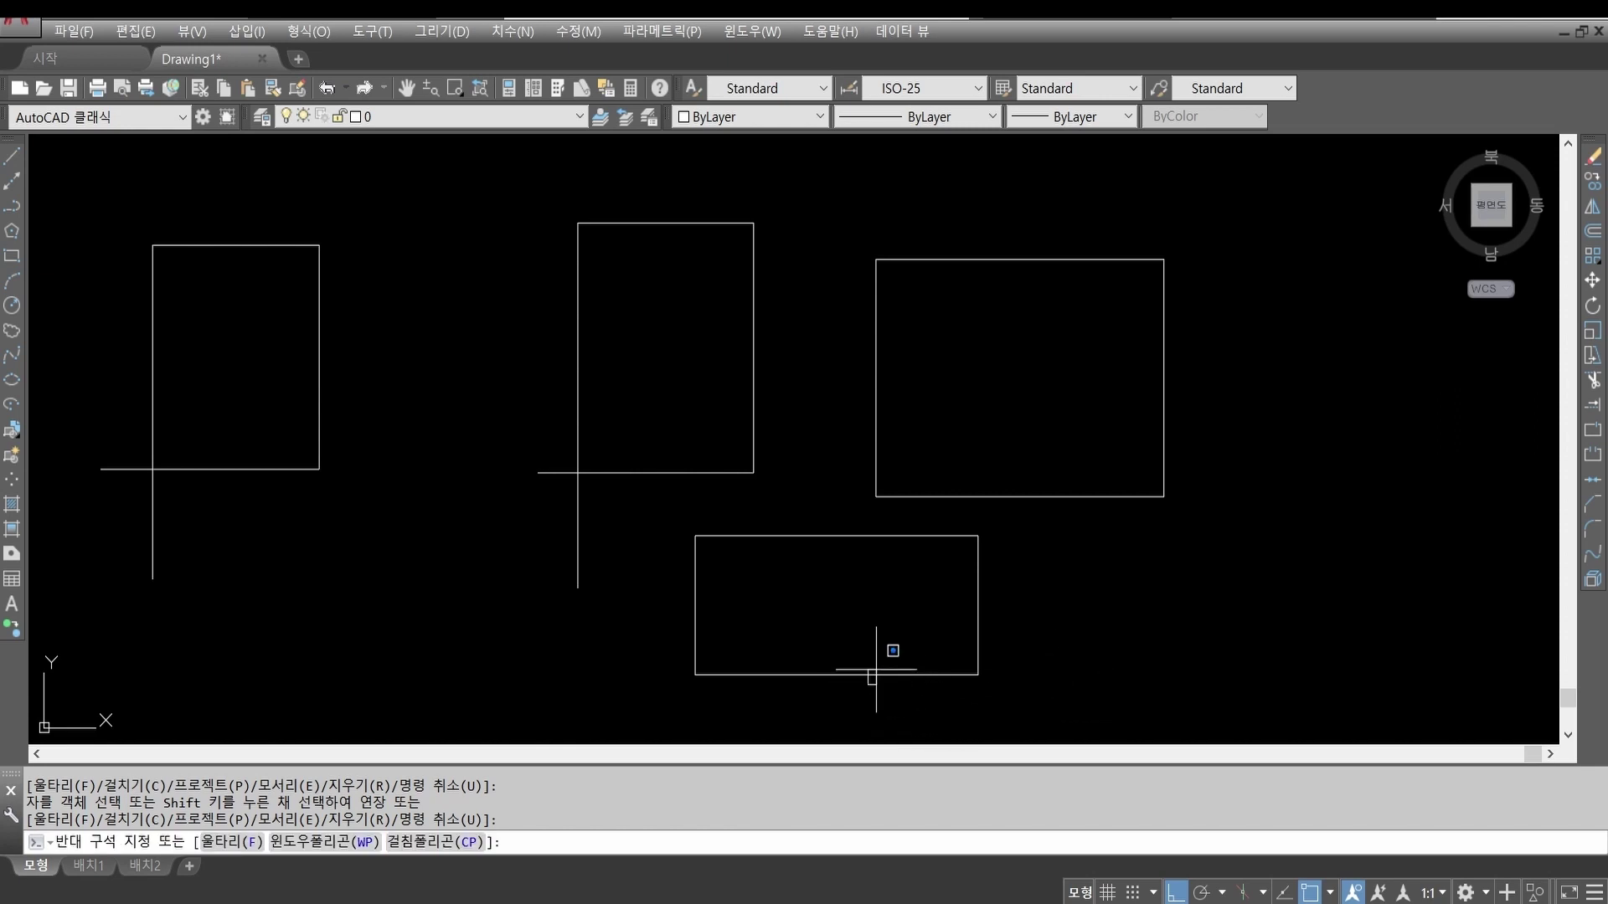
pyautogui.click(856, 670)
pyautogui.click(1017, 606)
pyautogui.click(921, 605)
pyautogui.click(893, 576)
pyautogui.click(806, 517)
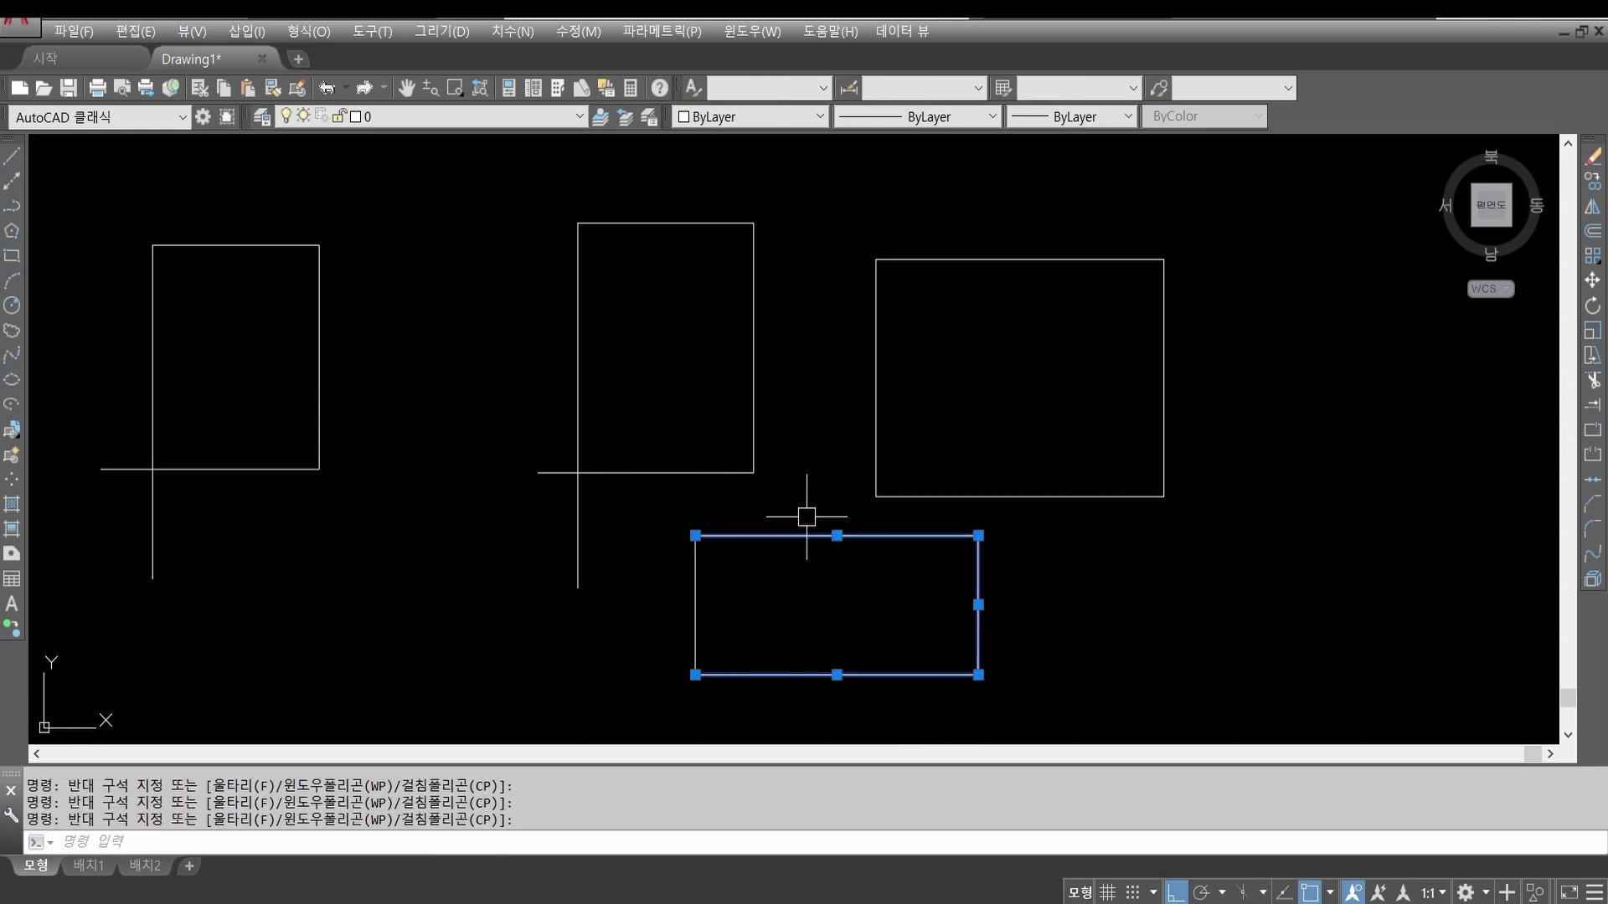
pyautogui.click(768, 586)
pyautogui.click(628, 628)
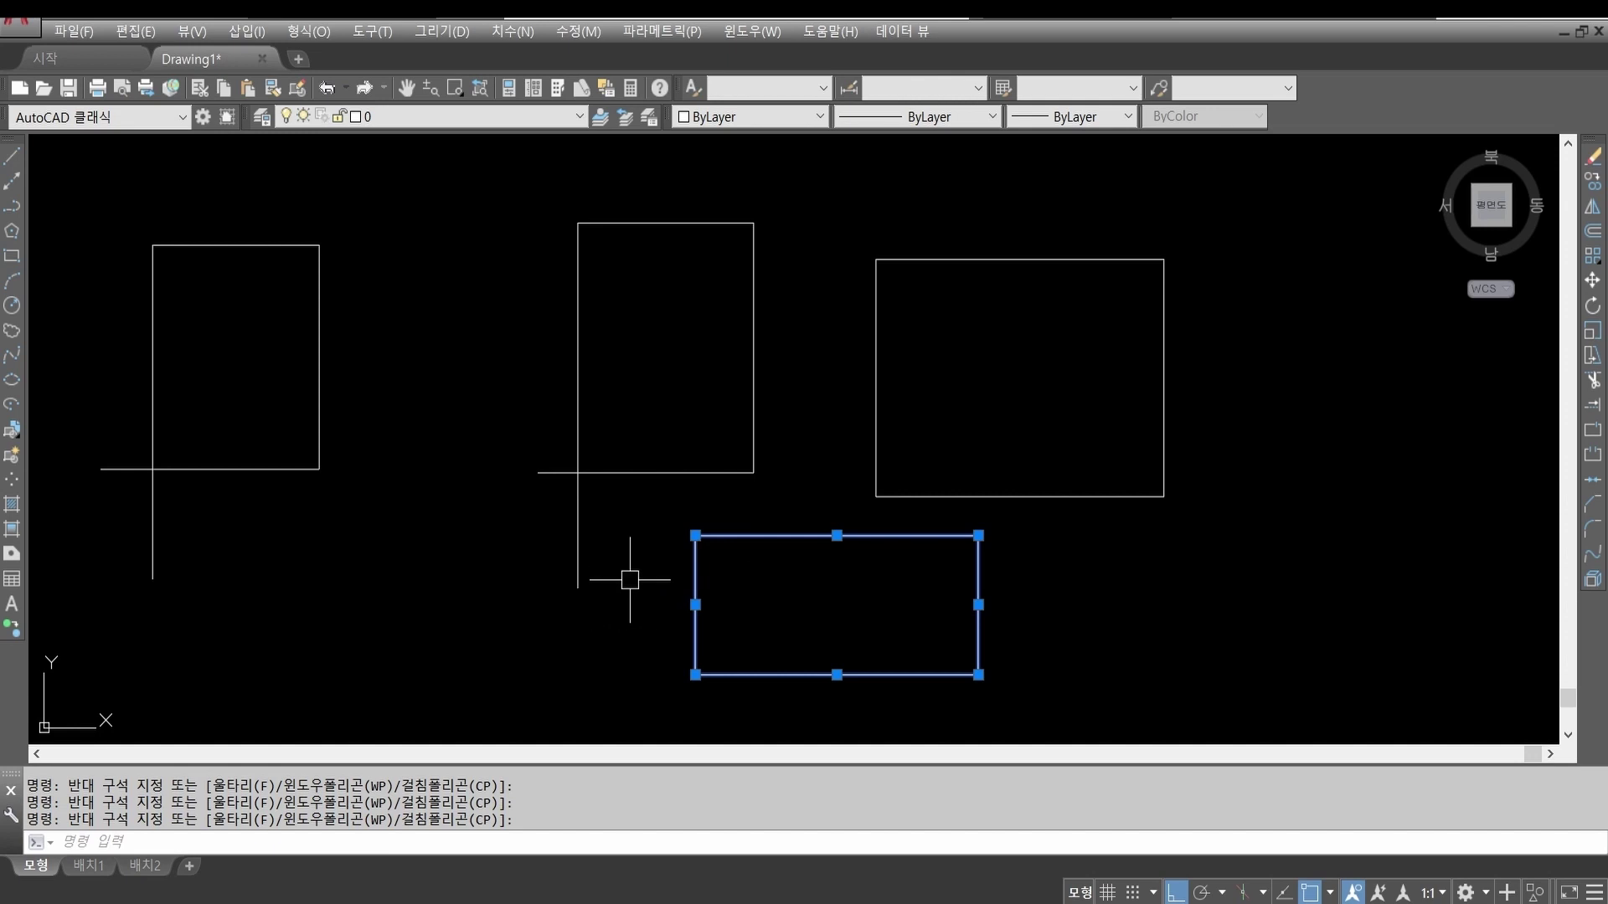
pyautogui.press('Escape')
pyautogui.press('Escape')
pyautogui.press('Escape')
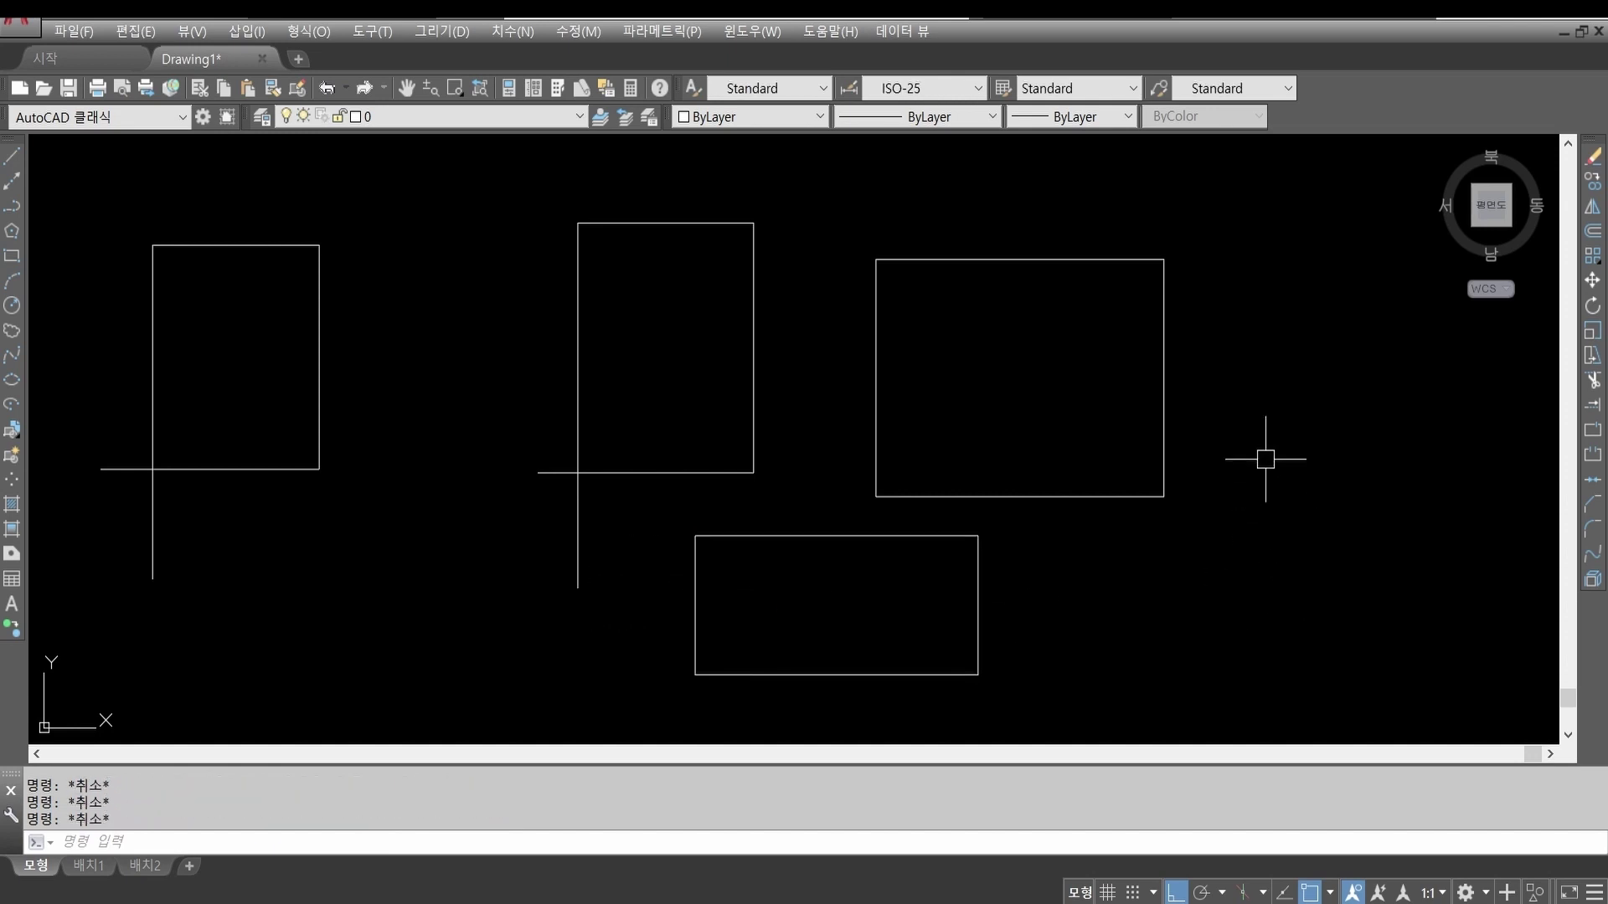
# Step: Select the Rectangle-drawn box by its different edges to examine it as a single object, clearing the selection each time
pyautogui.click(1166, 349)
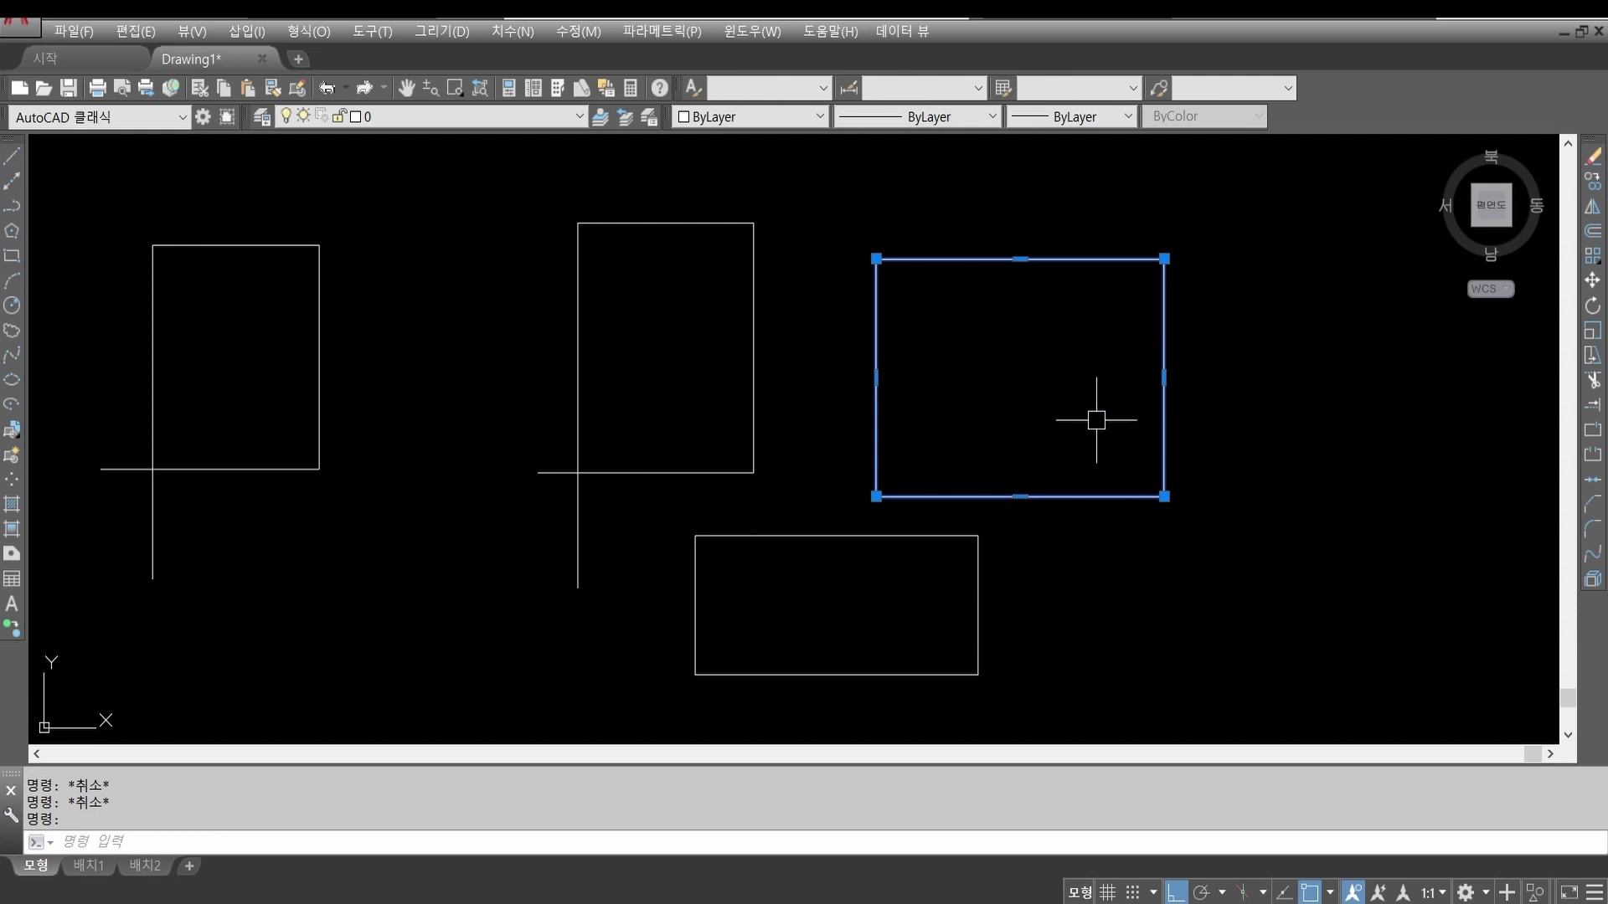
pyautogui.press('Escape')
pyautogui.click(1073, 497)
pyautogui.press('Escape')
pyautogui.click(1117, 496)
pyautogui.press('Escape')
pyautogui.press('Escape')
# Step: Select the rectangle with a crossing window, add the polyline box for comparison, and clear the selection
pyautogui.click(1111, 491)
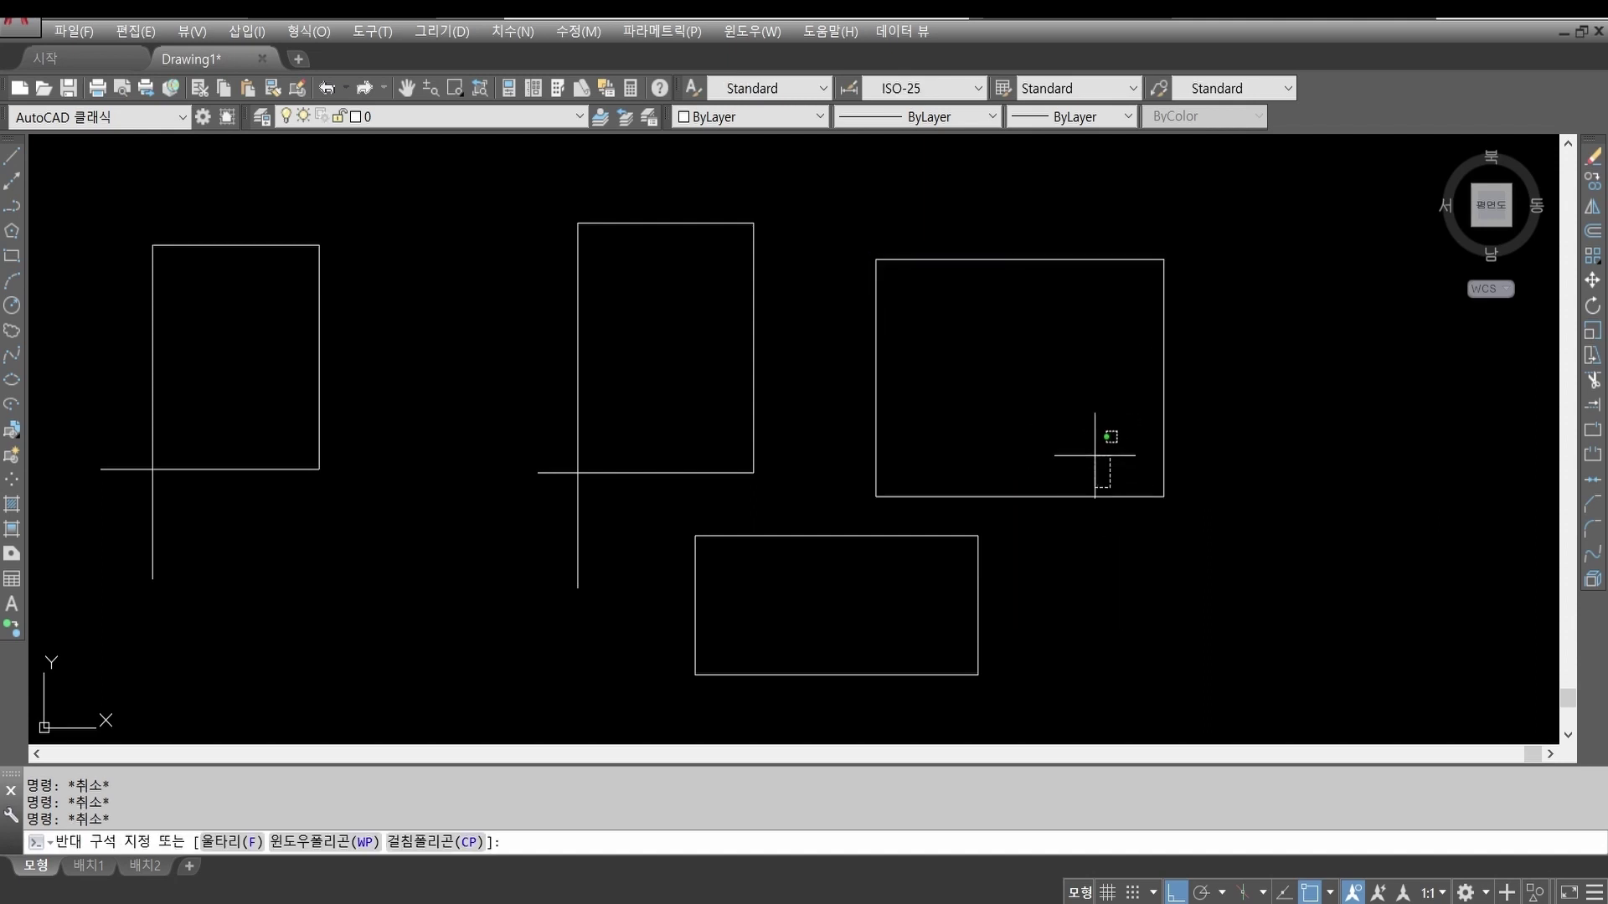
pyautogui.click(850, 381)
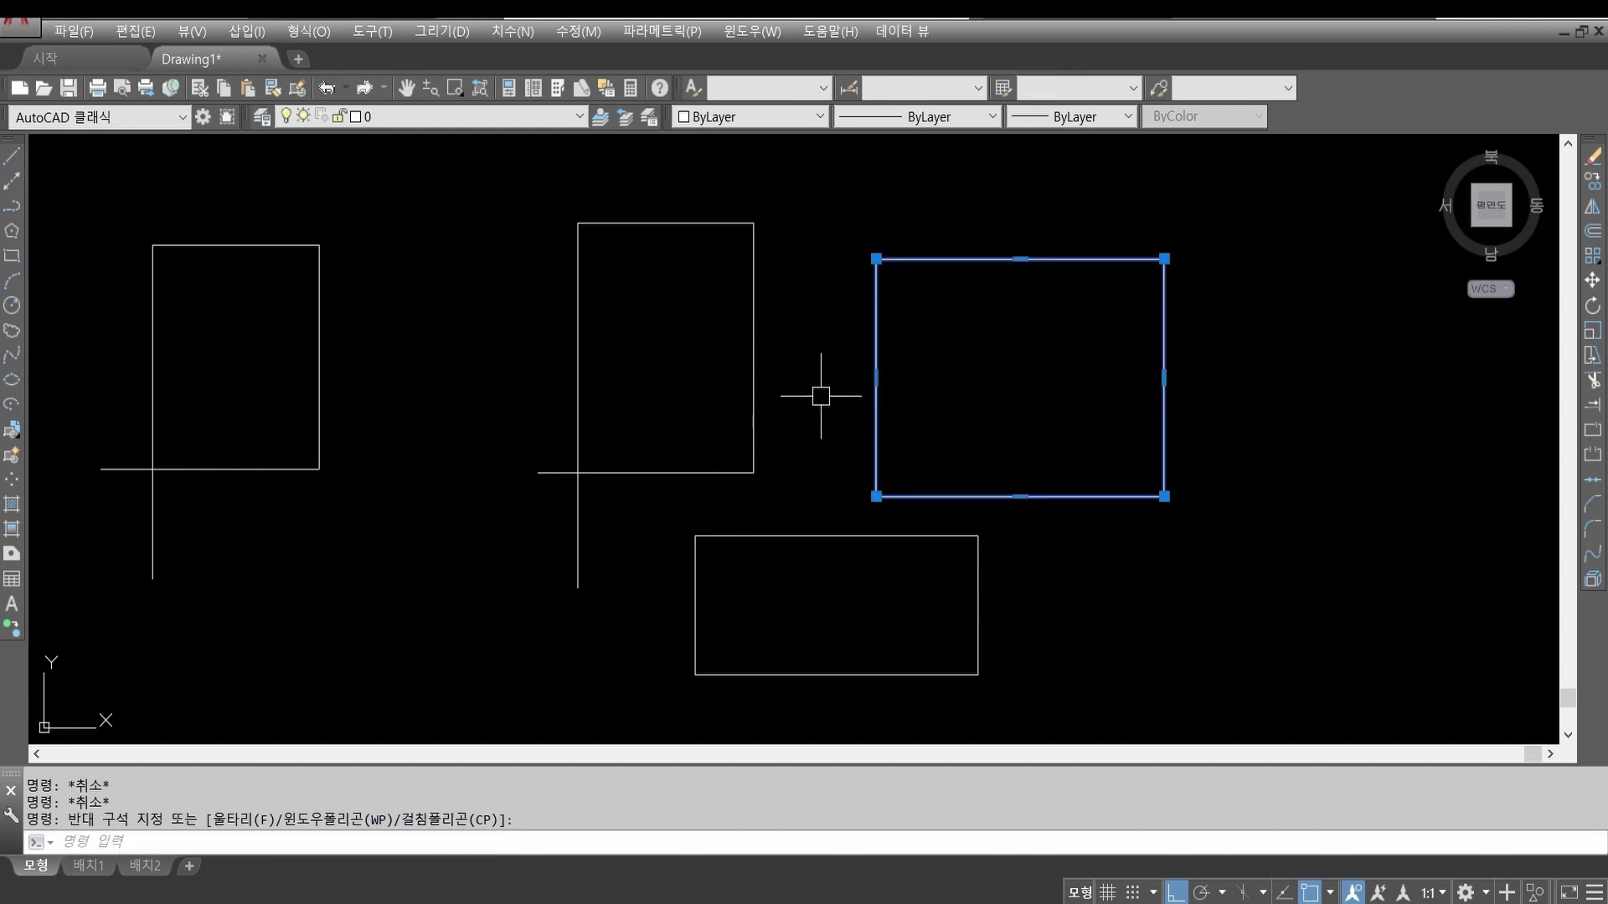
pyautogui.click(753, 363)
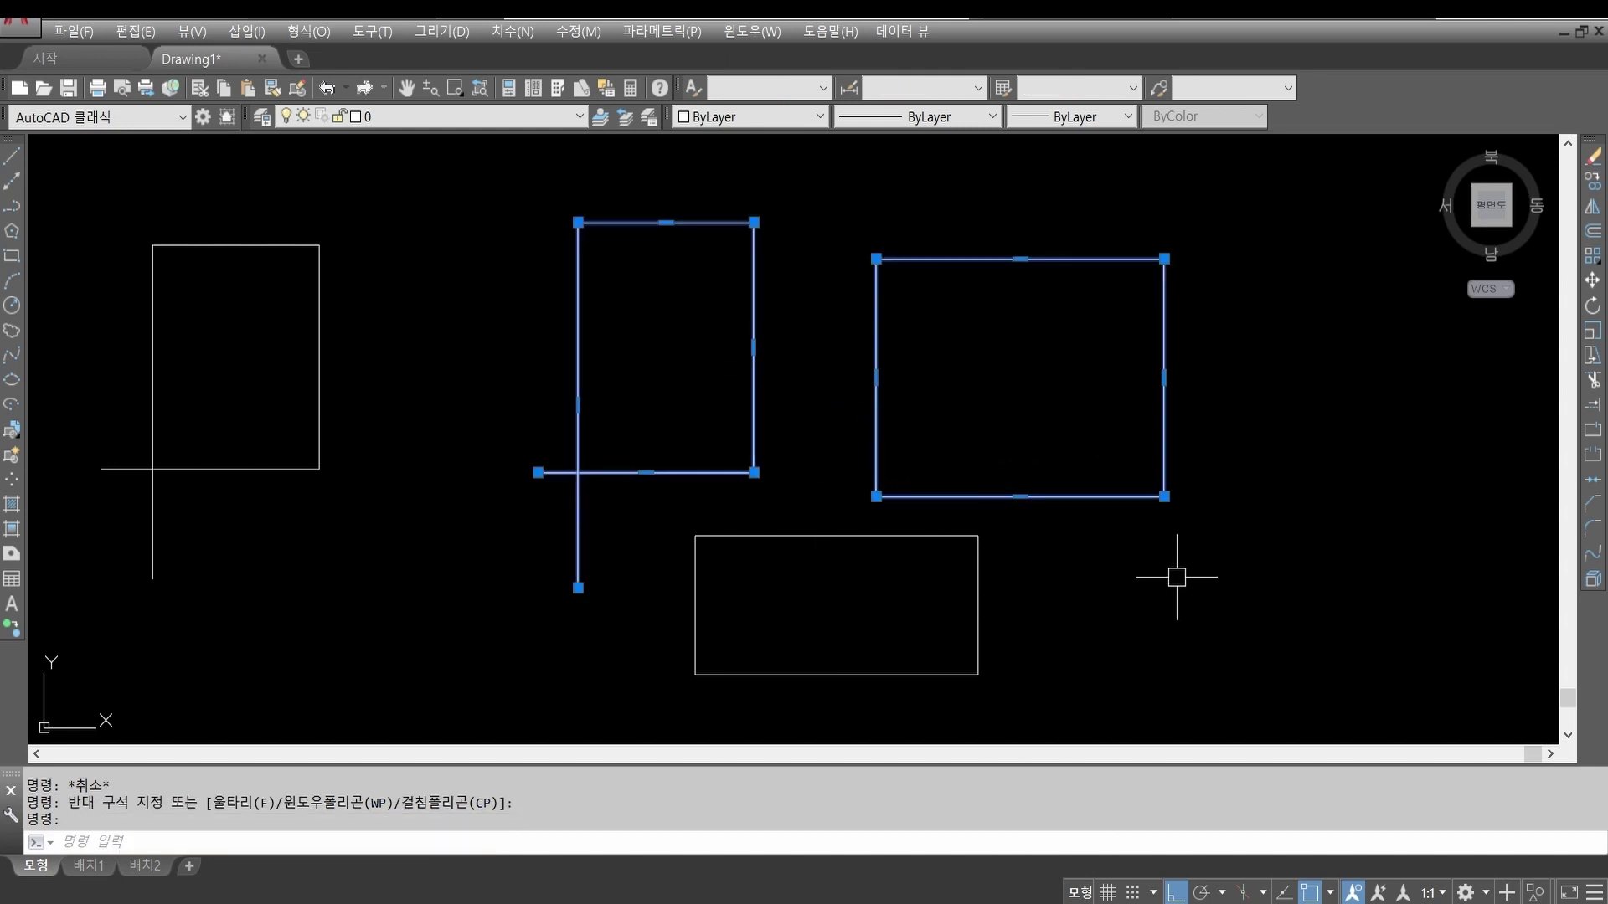
pyautogui.press('Escape')
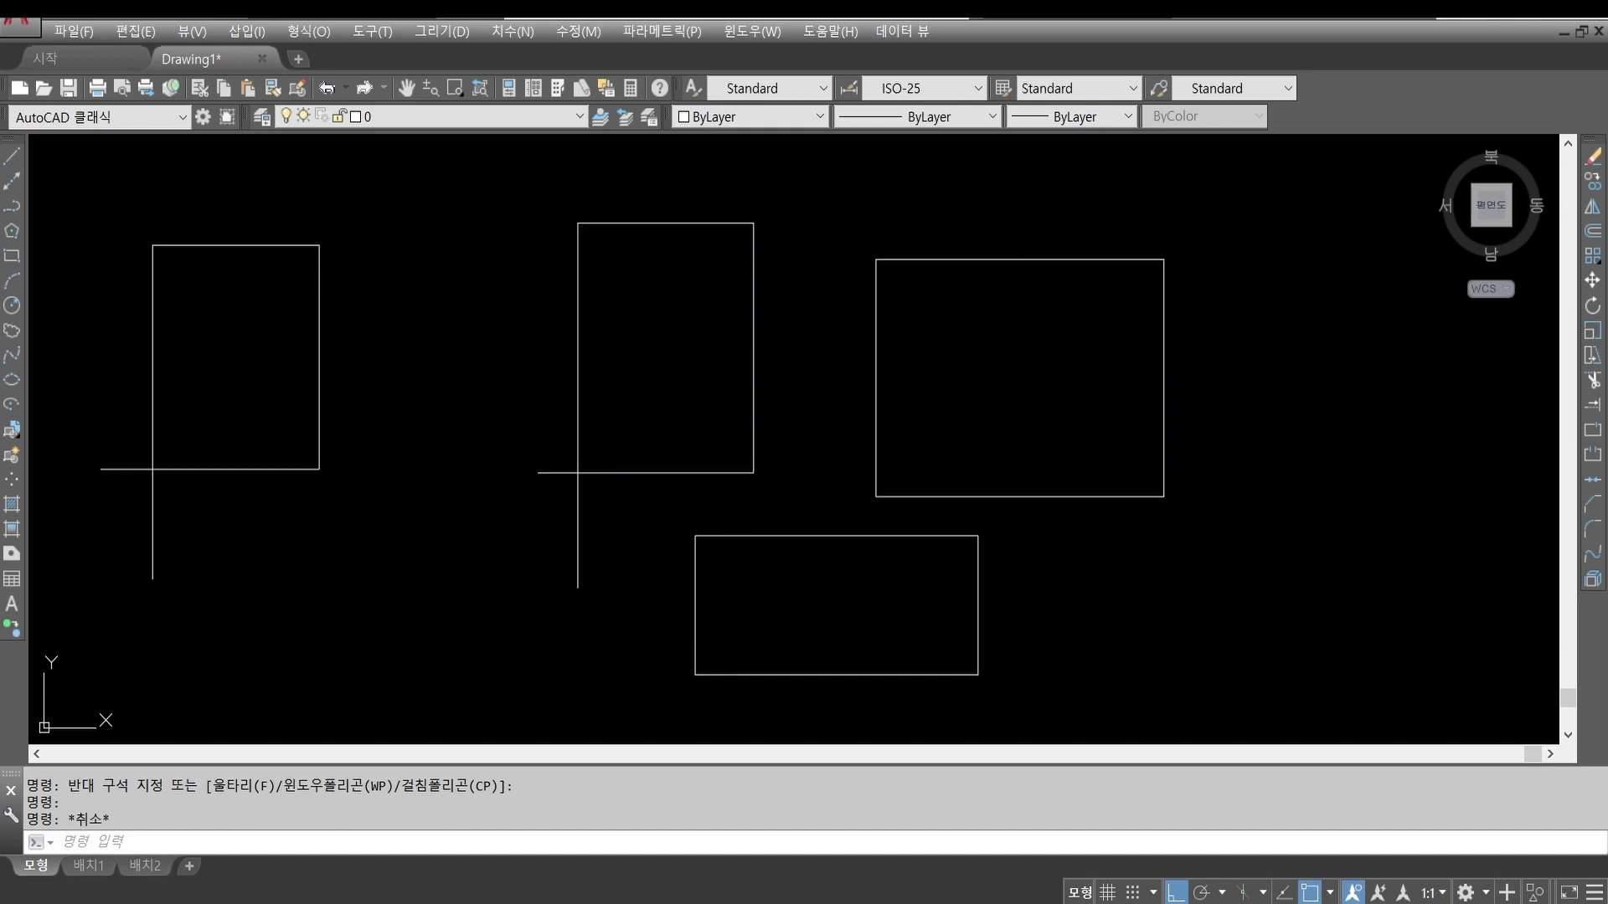
pyautogui.press('Escape')
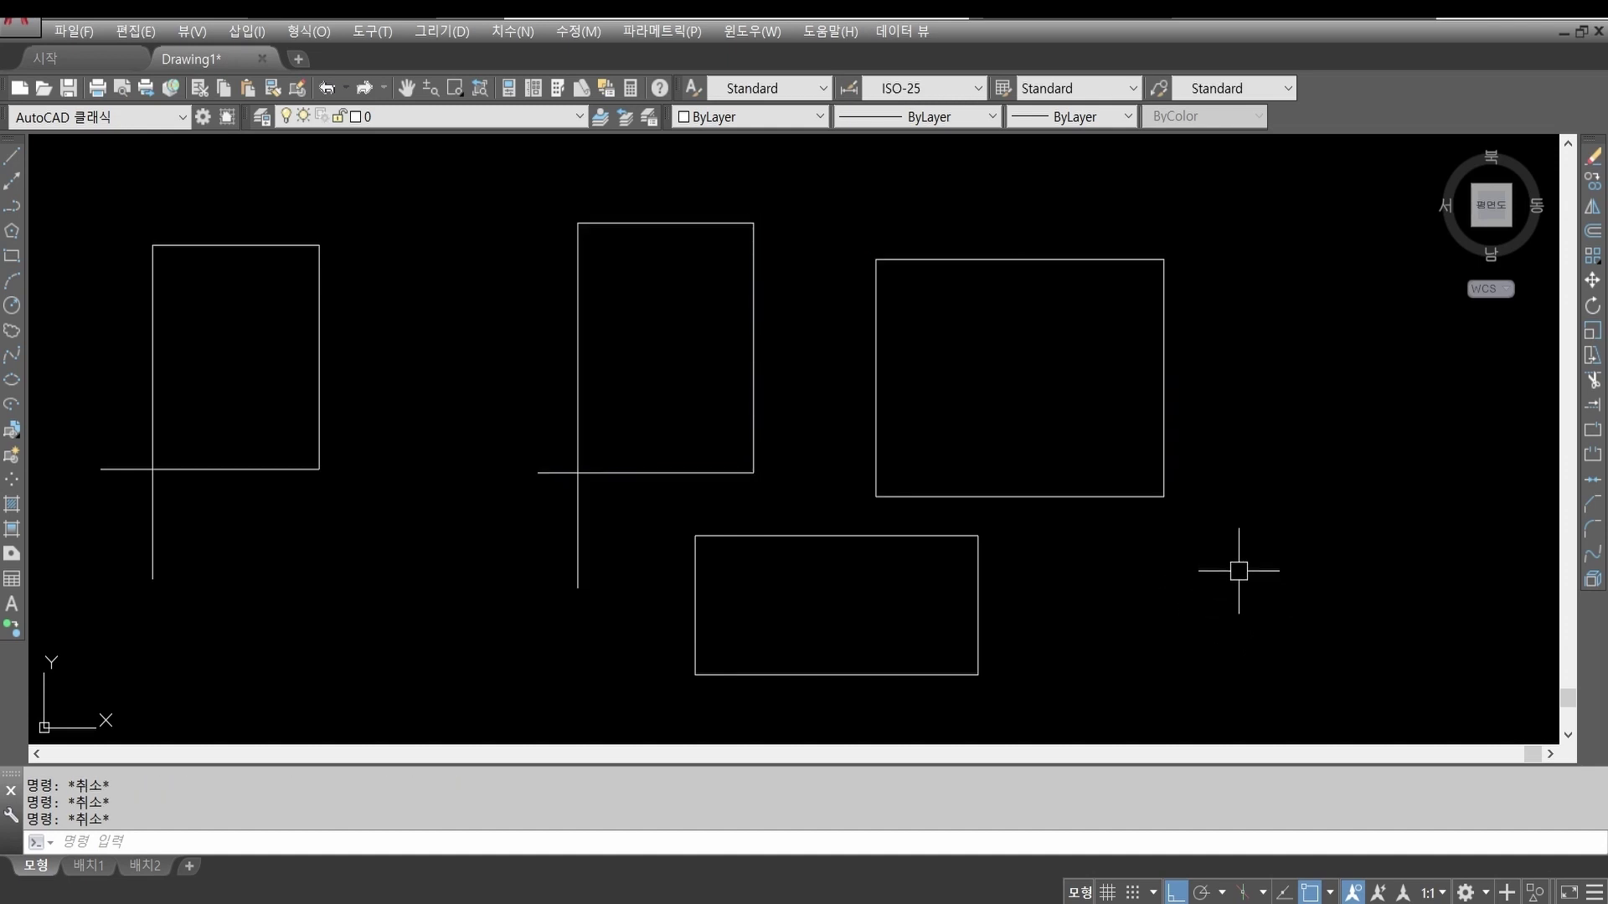
# Step: Erase all the boxes in the drawing with one crossing window around them
pyautogui.write('e')
pyautogui.press('Return')
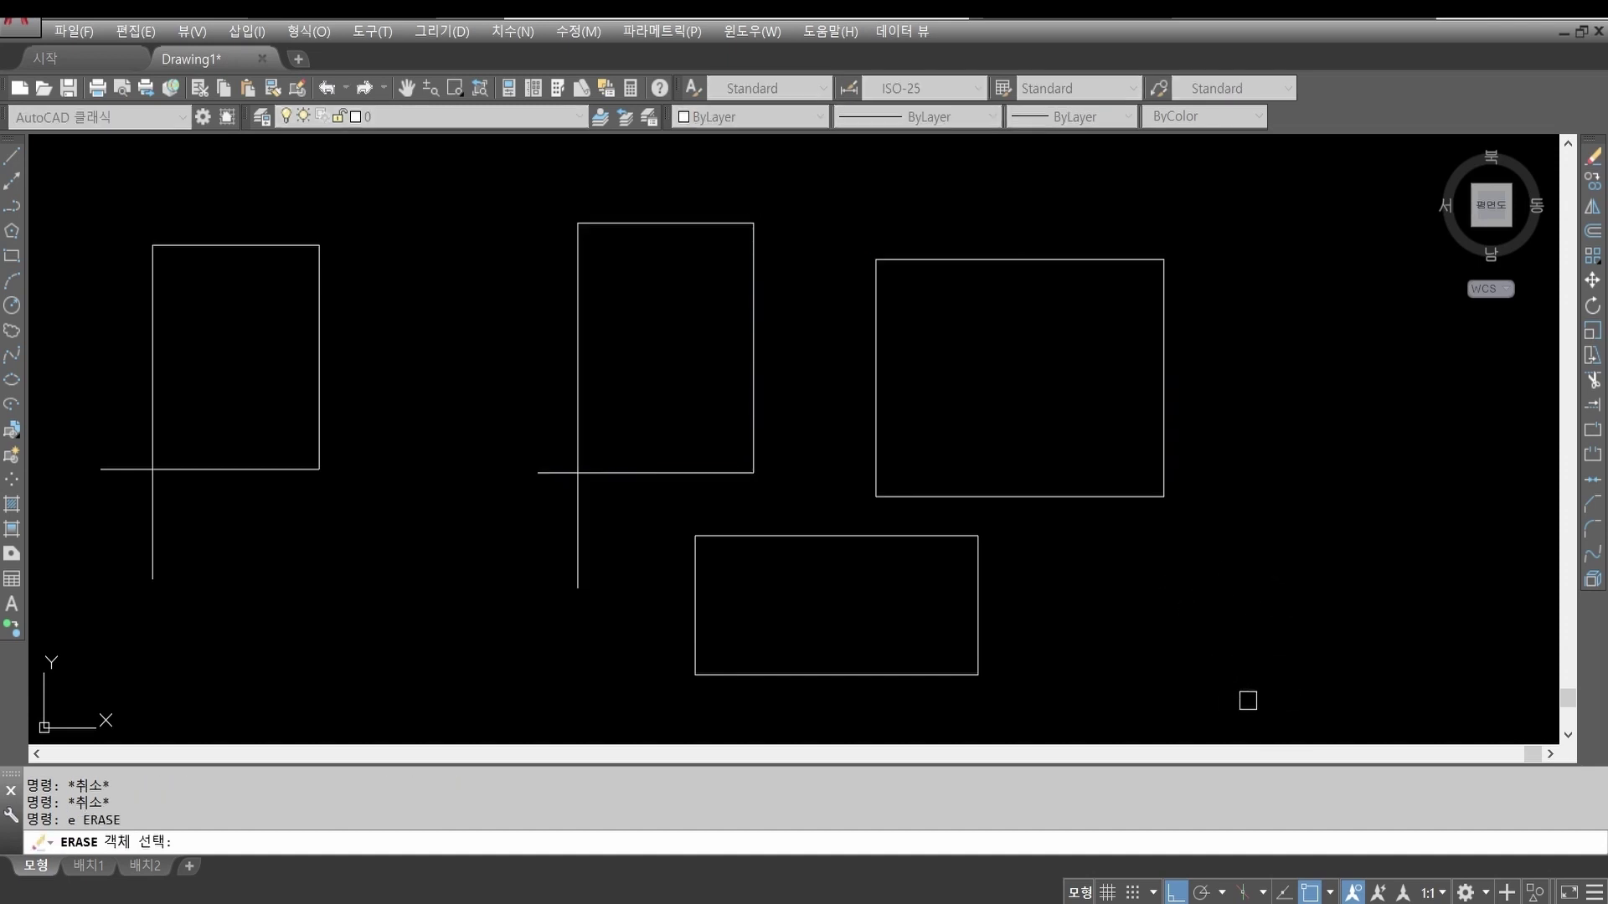
pyautogui.click(1270, 703)
pyautogui.click(155, 259)
pyautogui.press('Return')
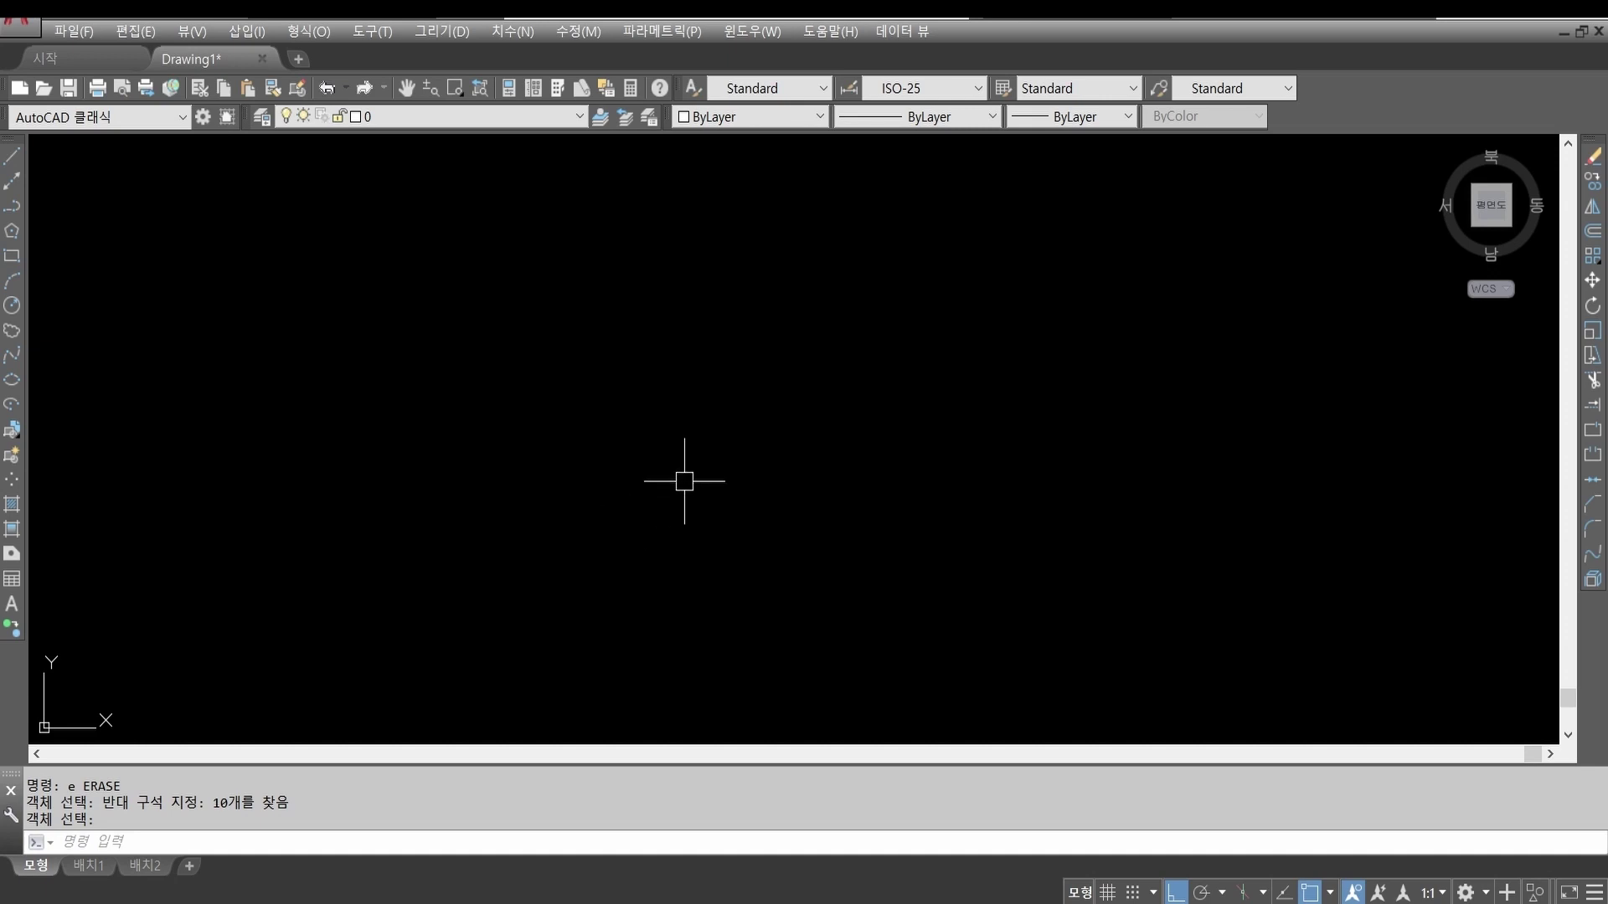
pyautogui.write('pl')
pyautogui.press('Return')
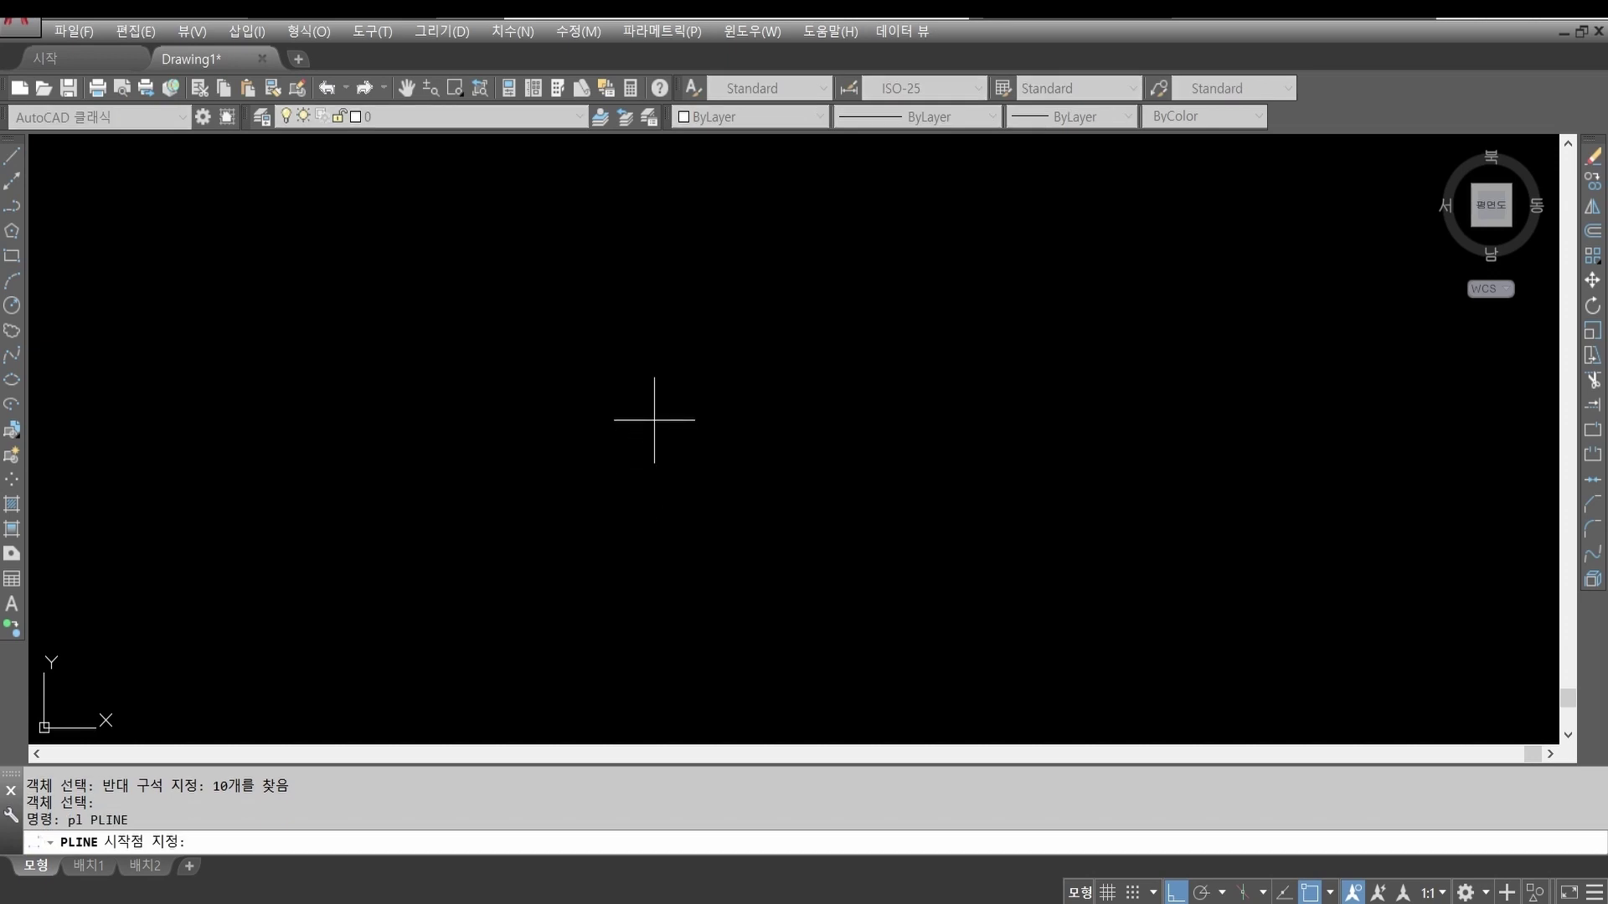
pyautogui.press('Escape')
pyautogui.press('Escape')
pyautogui.press('Escape')
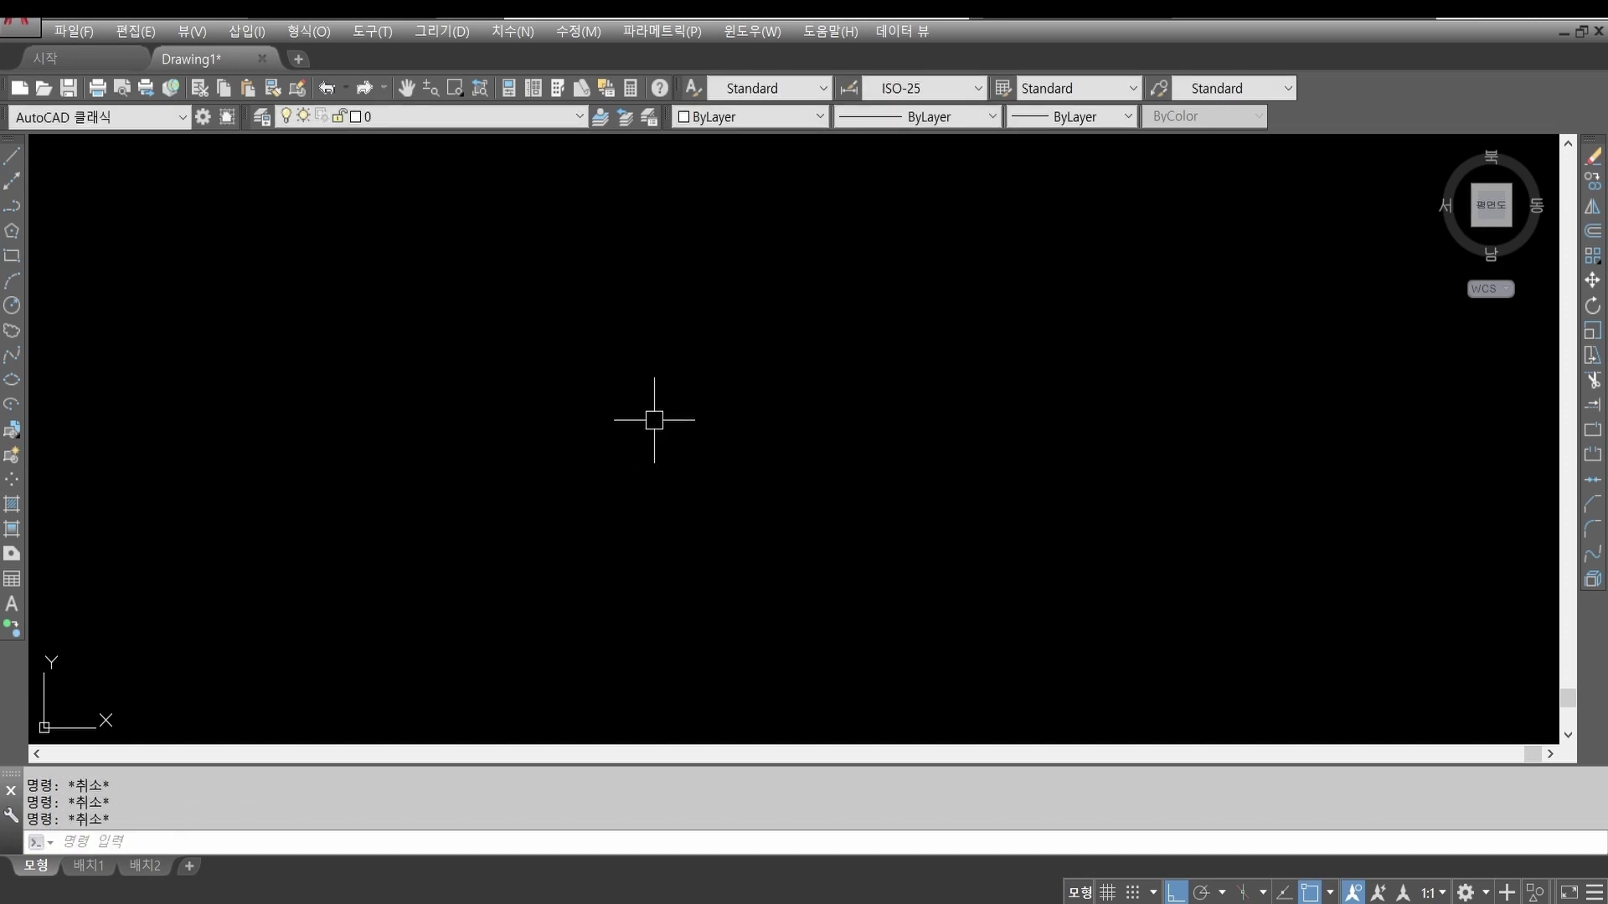
pyautogui.click(436, 32)
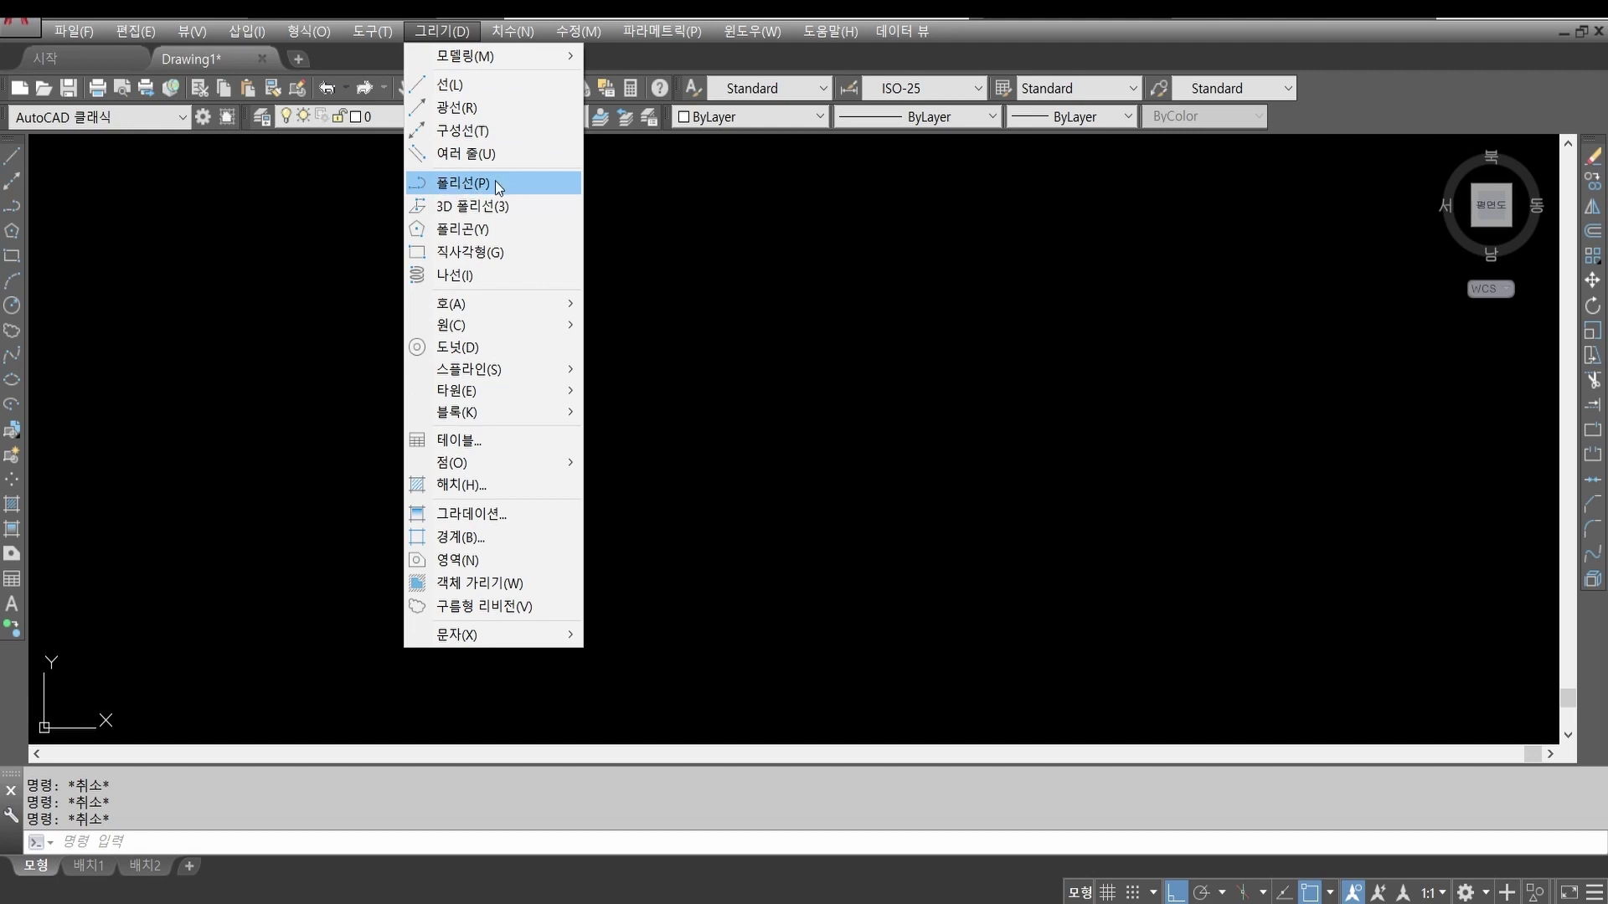
pyautogui.press('Escape')
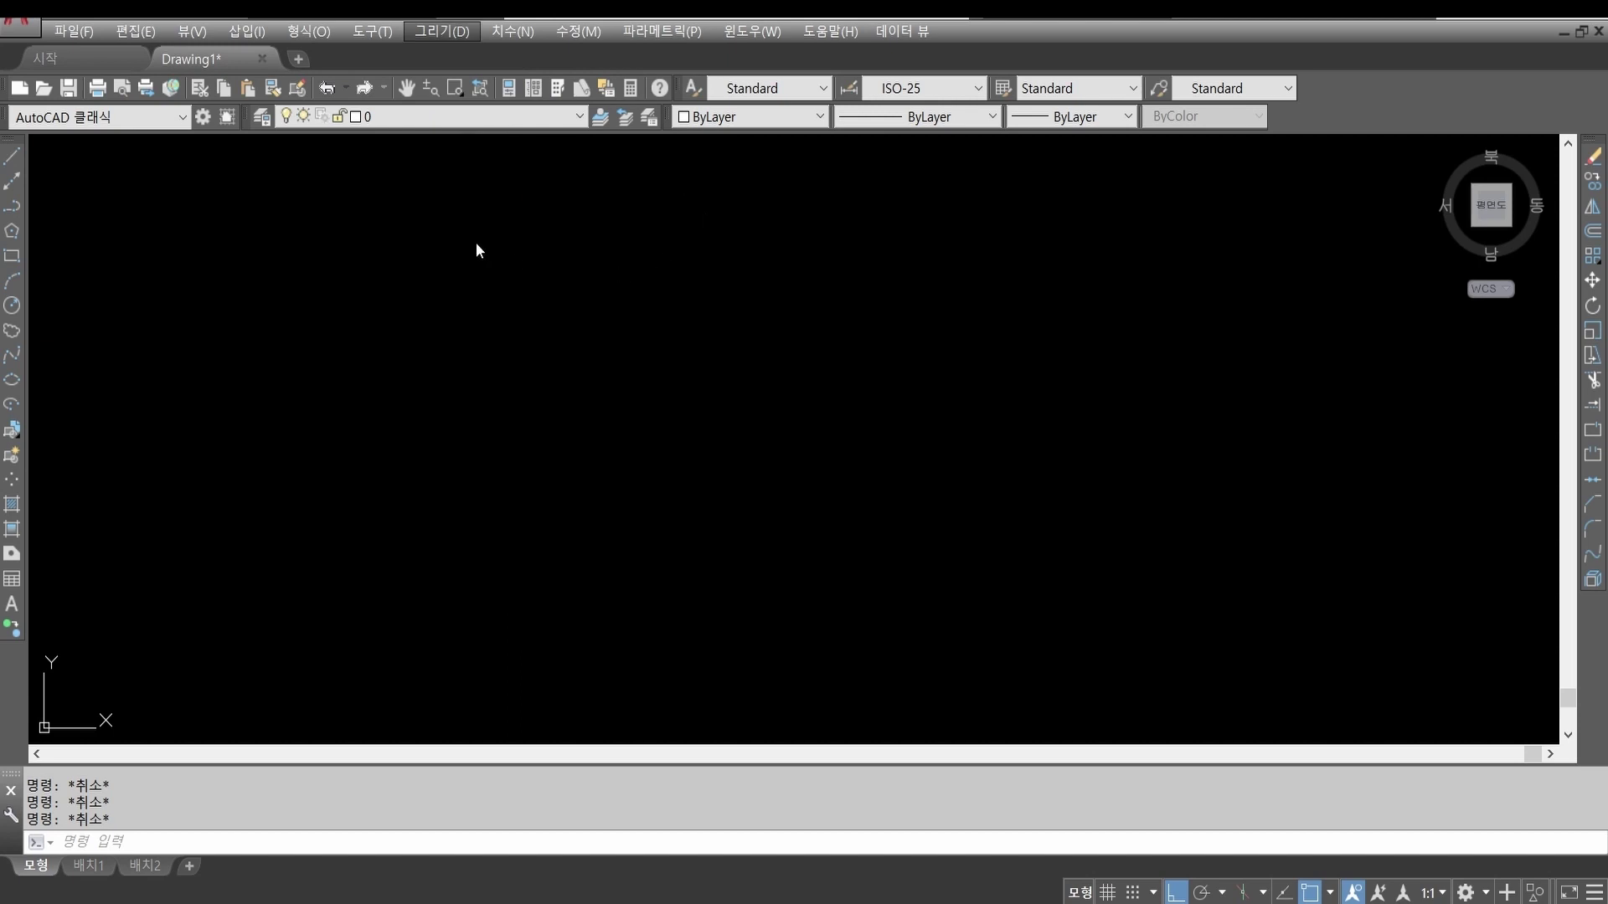
pyautogui.click(514, 337)
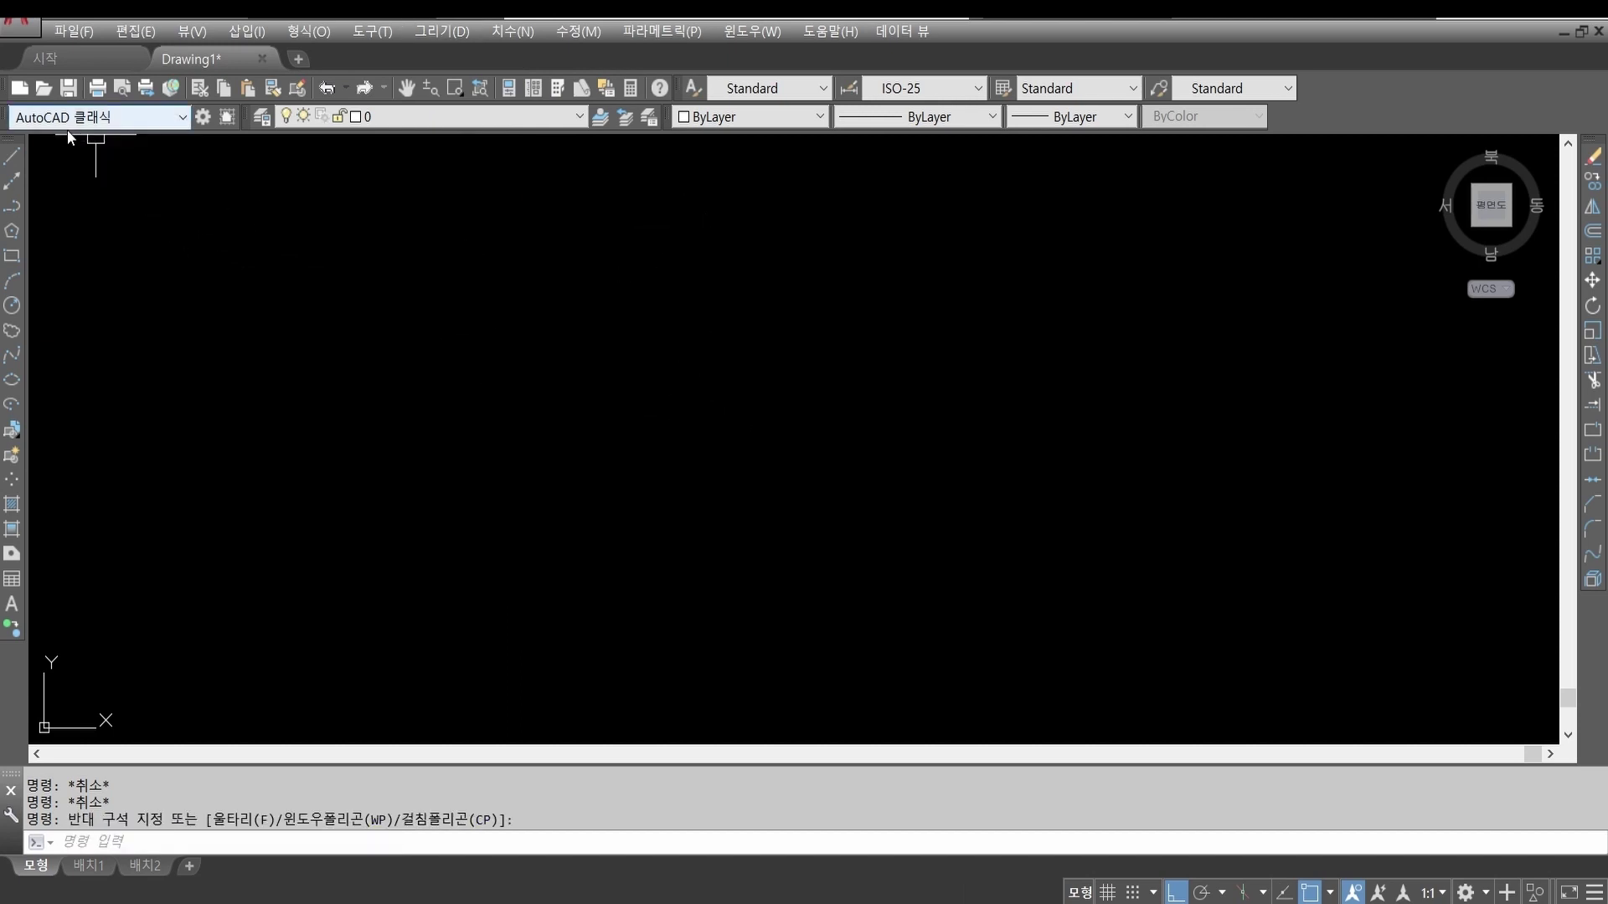
pyautogui.click(11, 209)
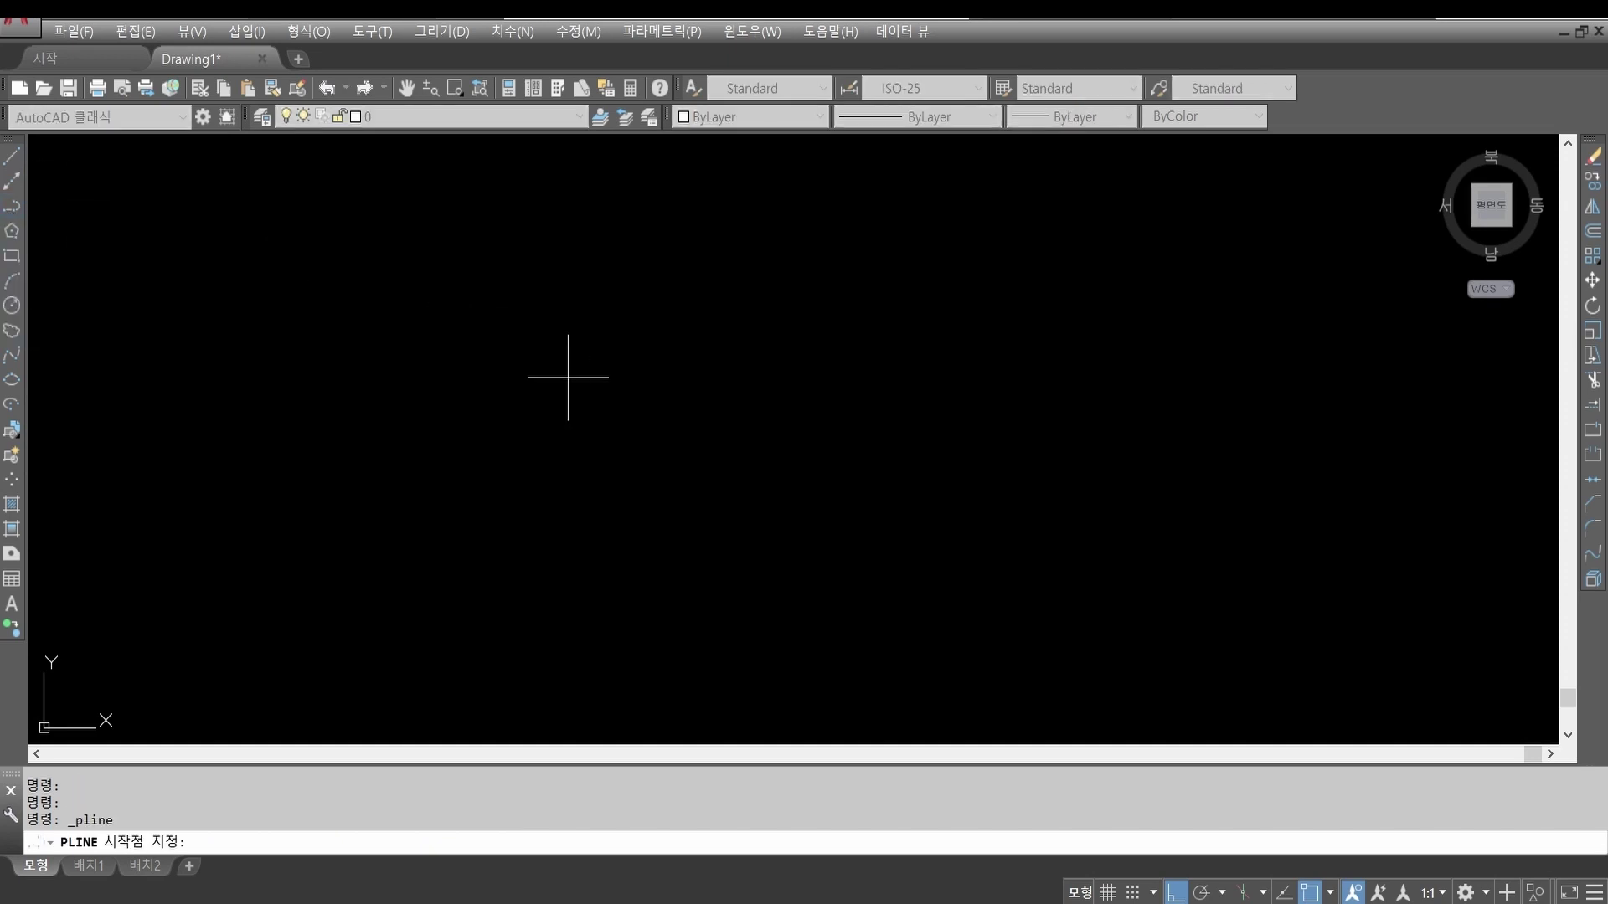
pyautogui.press('Escape')
pyautogui.press('Escape')
pyautogui.press('Escape')
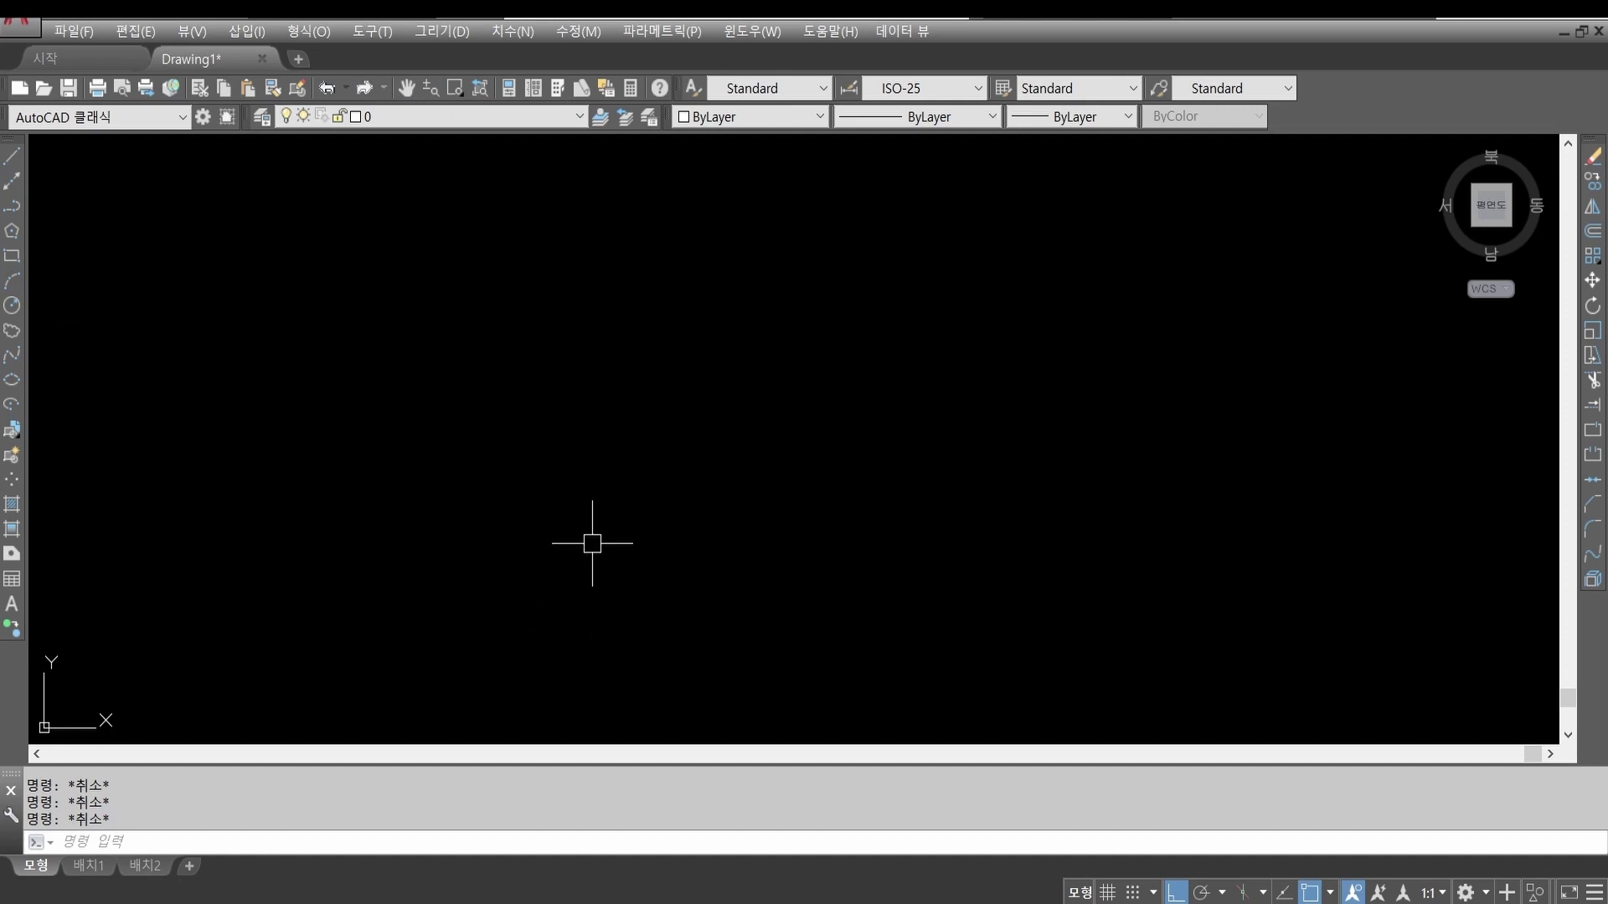
# Step: Start a polyline in the empty drawing area with a horizontal segment 30 units long to the right
pyautogui.write('p')
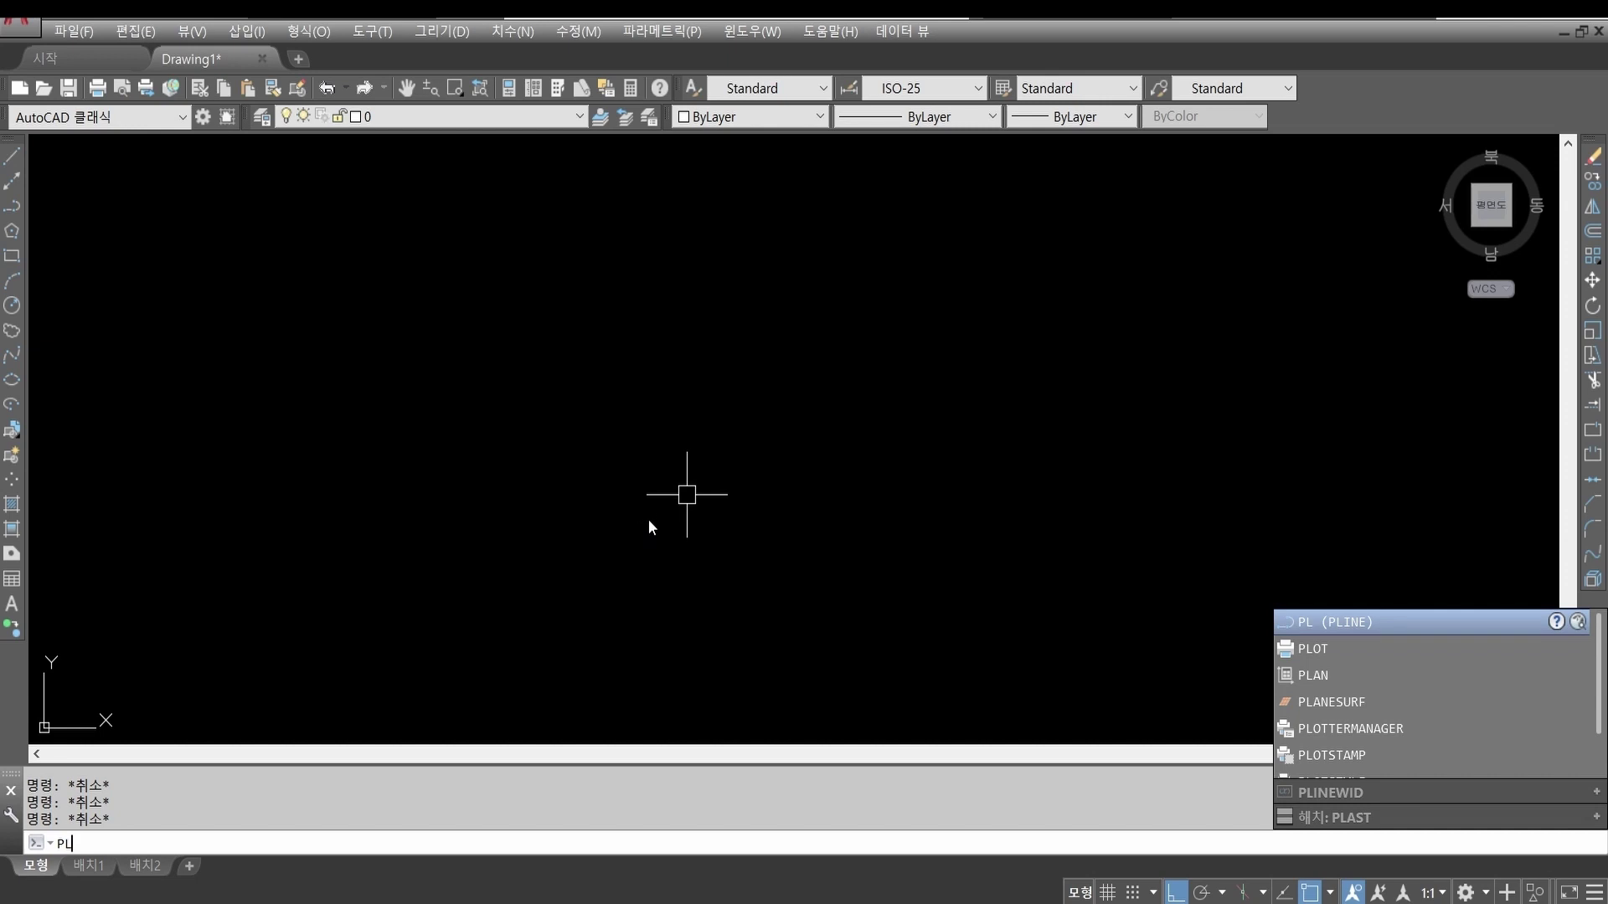
pyautogui.press('Return')
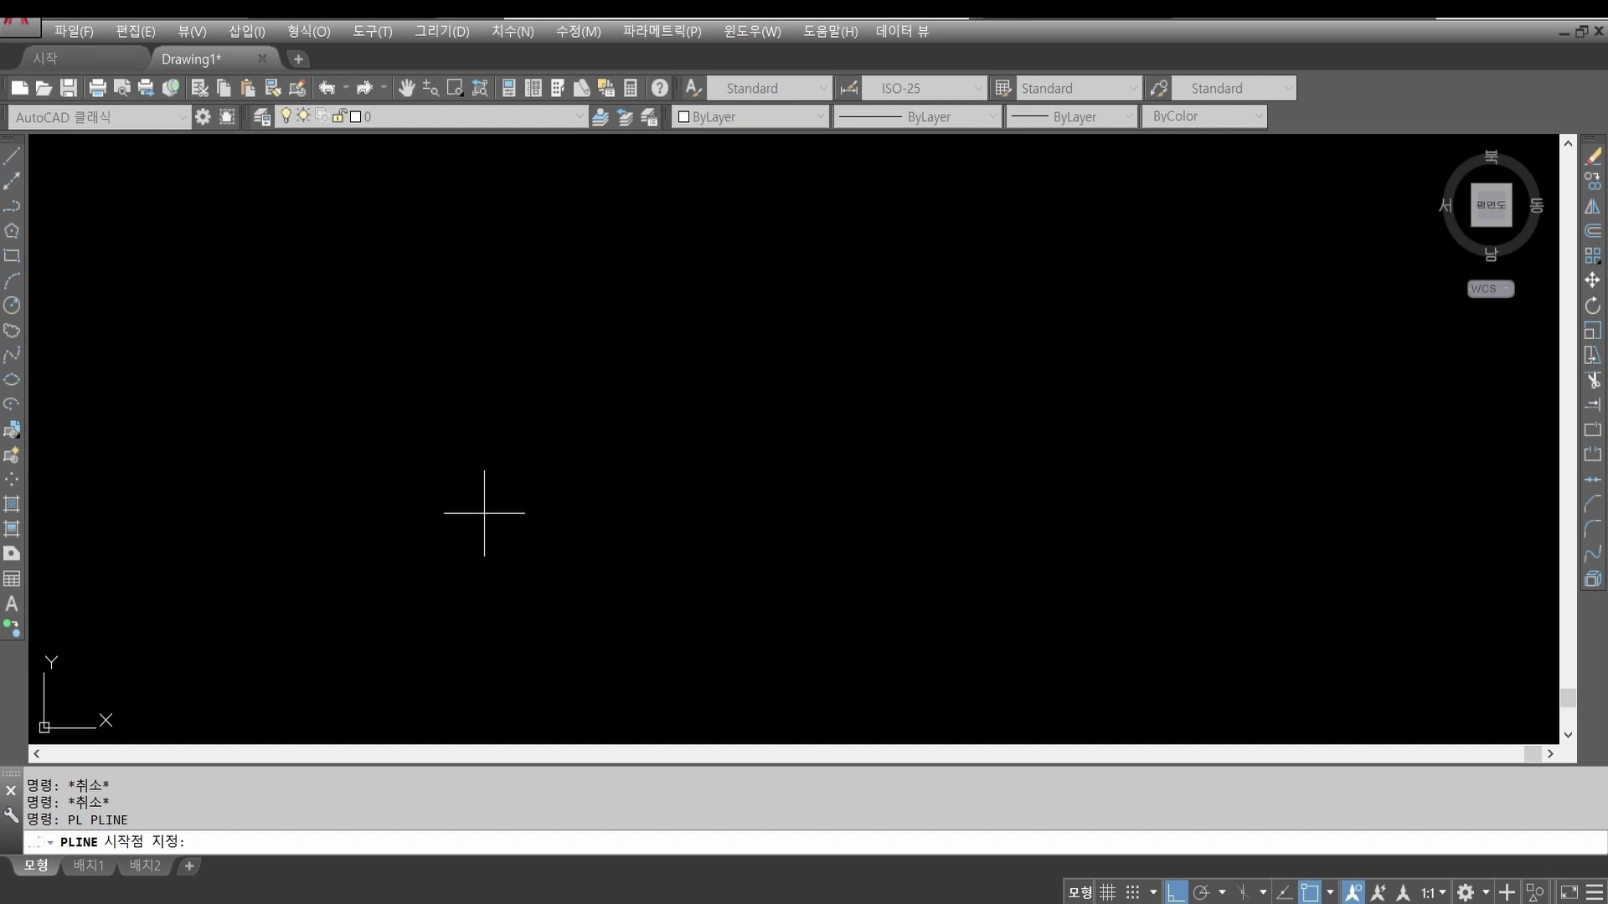
pyautogui.click(485, 513)
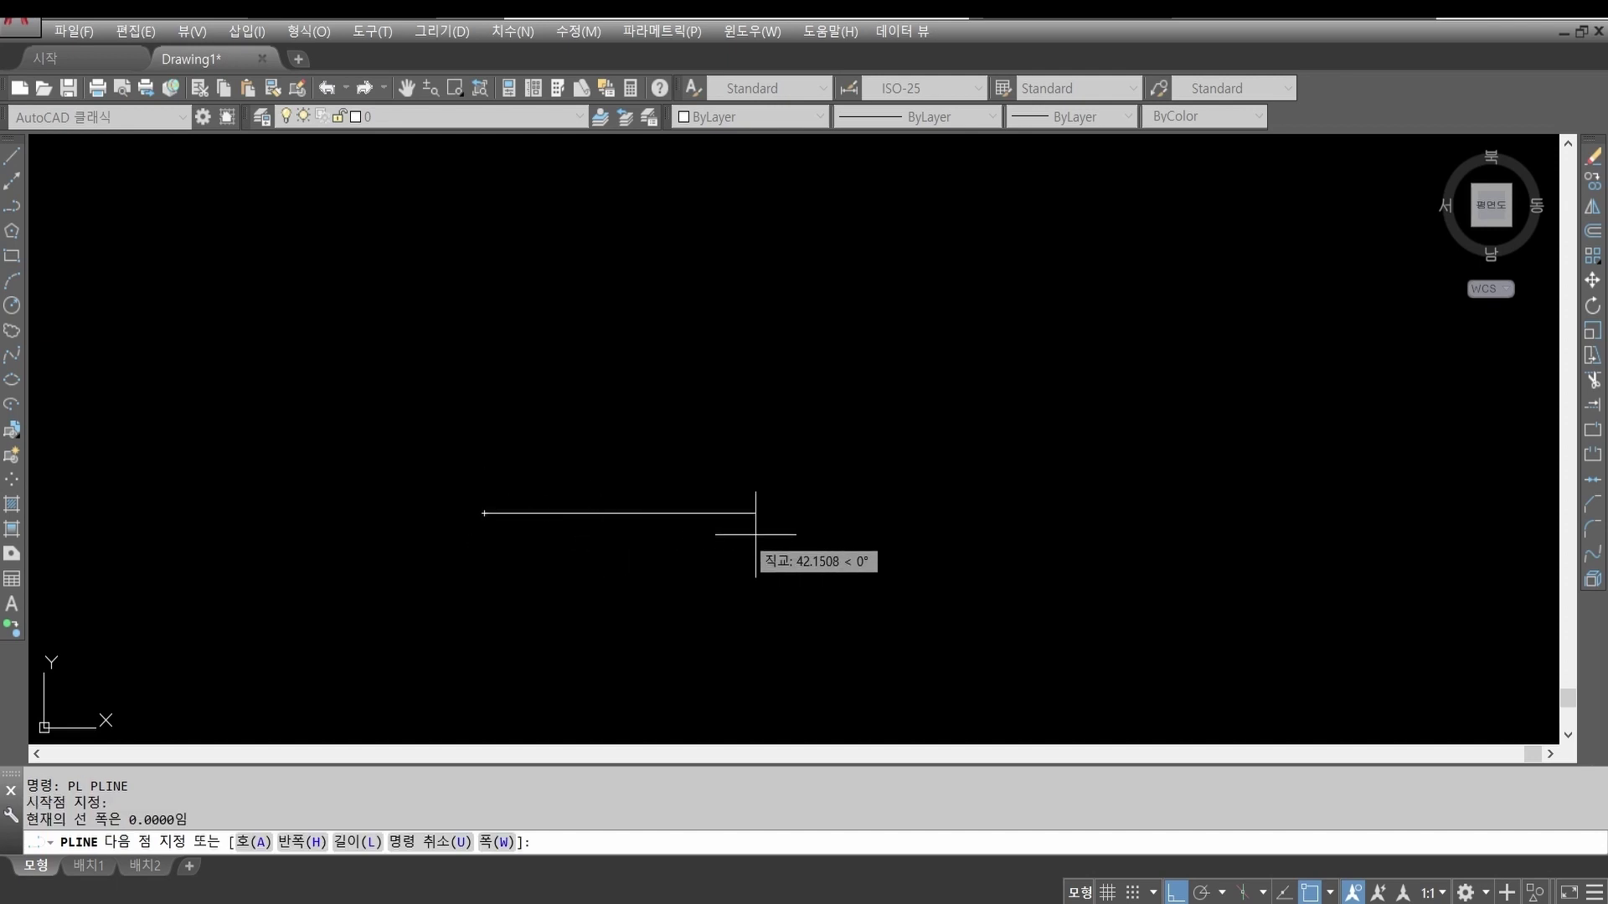
pyautogui.write('3')
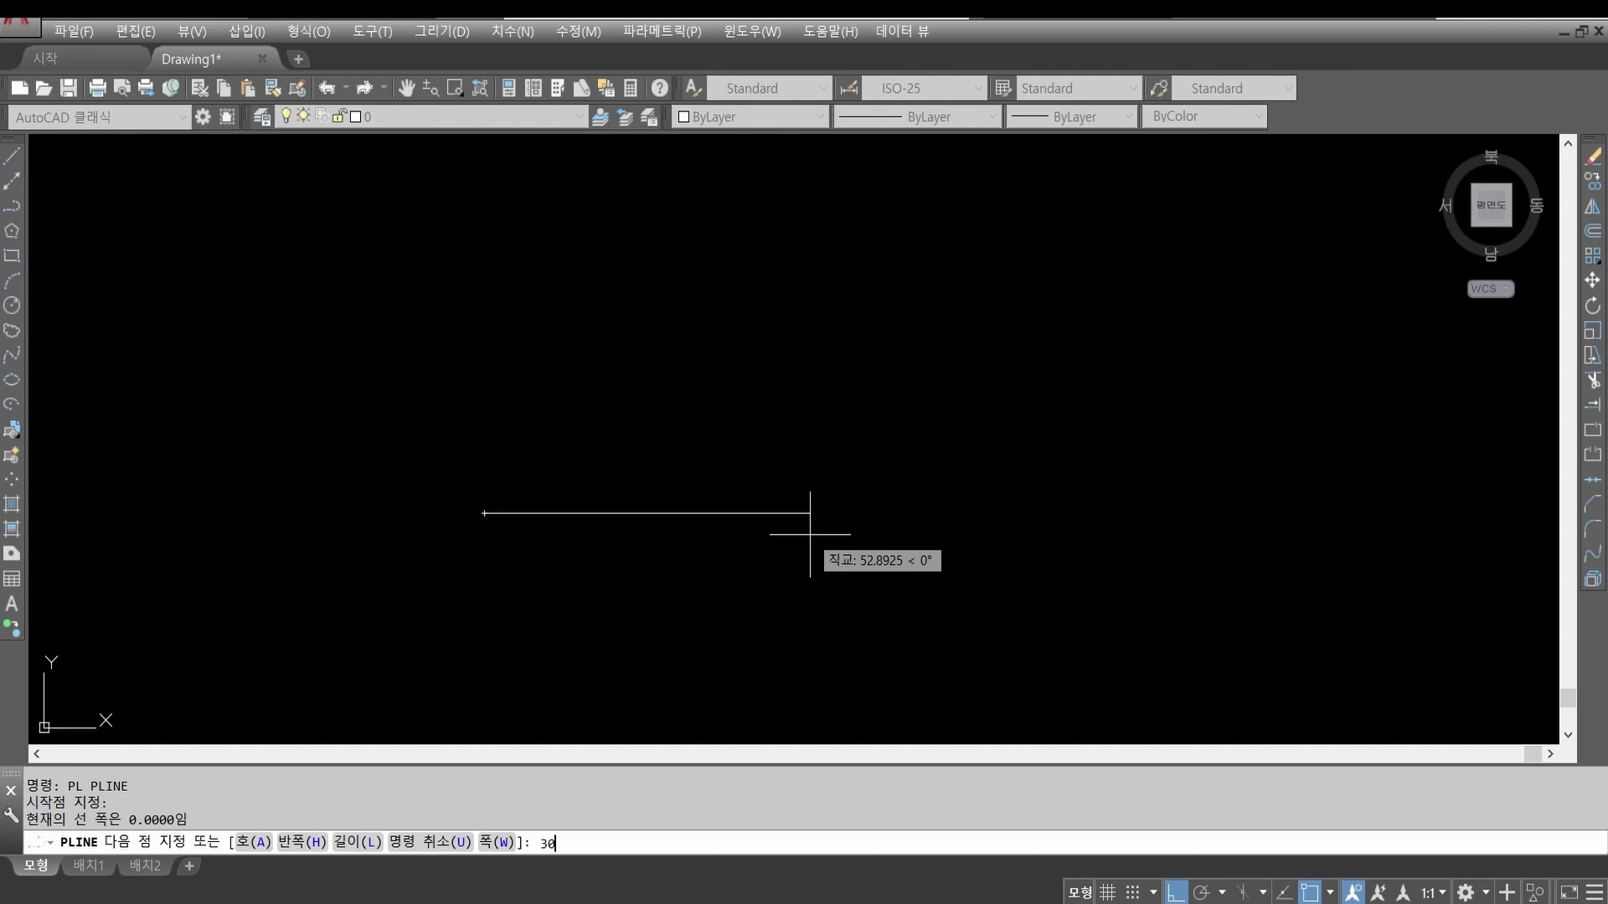
pyautogui.write('0')
pyautogui.press('Return')
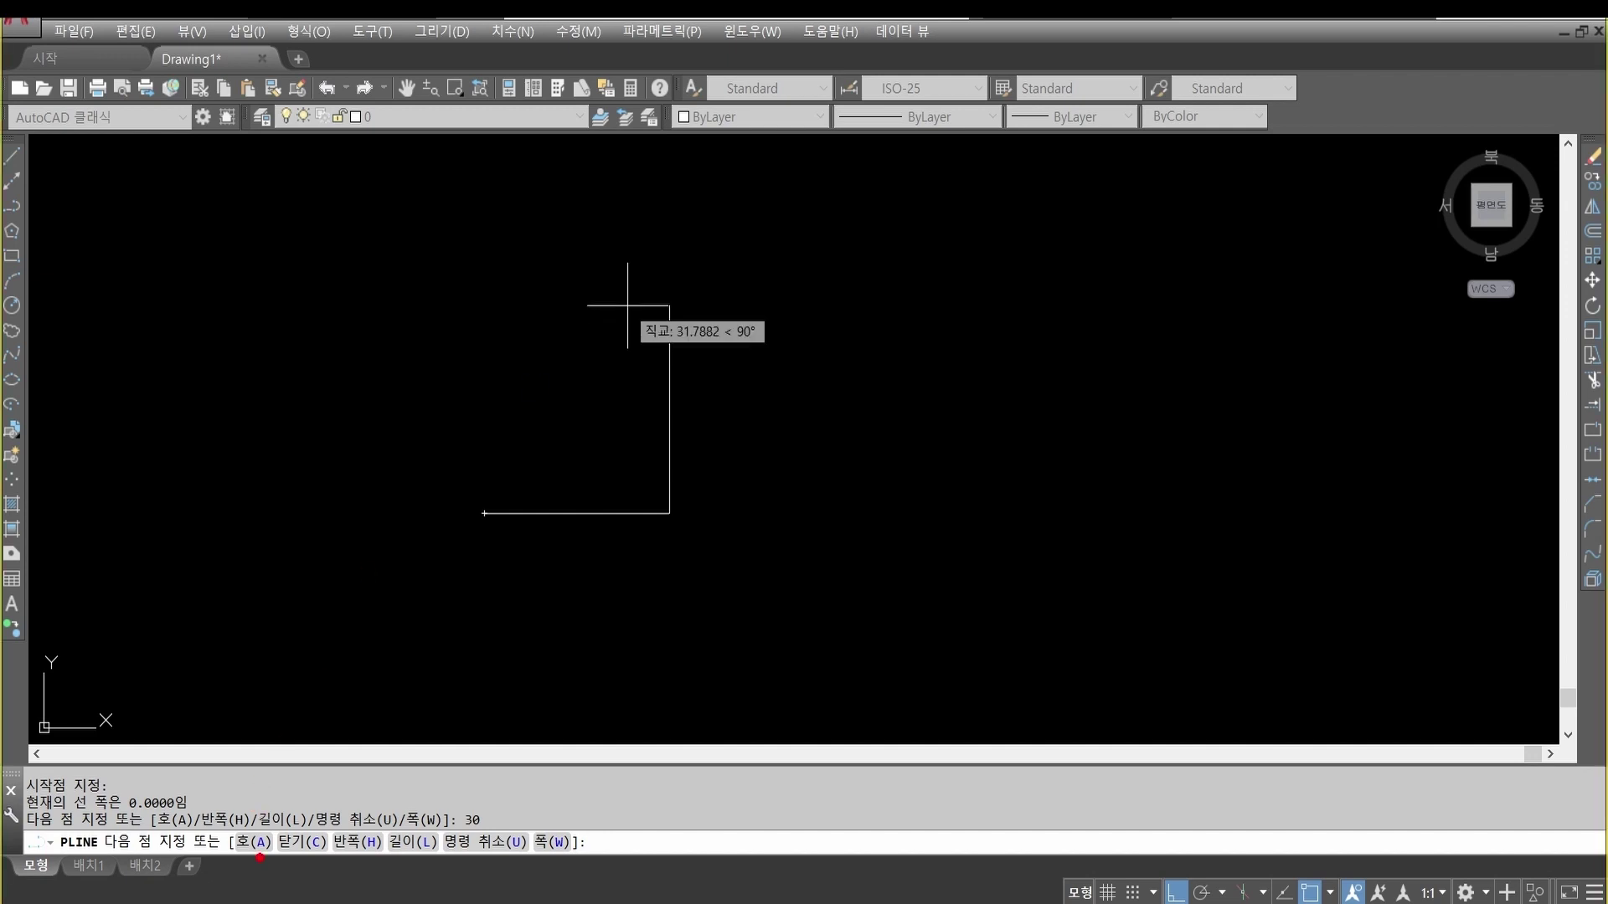
pyautogui.moveTo(283, 874)
pyautogui.mouseDown()
pyautogui.moveTo(241, 768)
pyautogui.moveTo(295, 854)
pyautogui.moveTo(303, 761)
pyautogui.mouseUp()
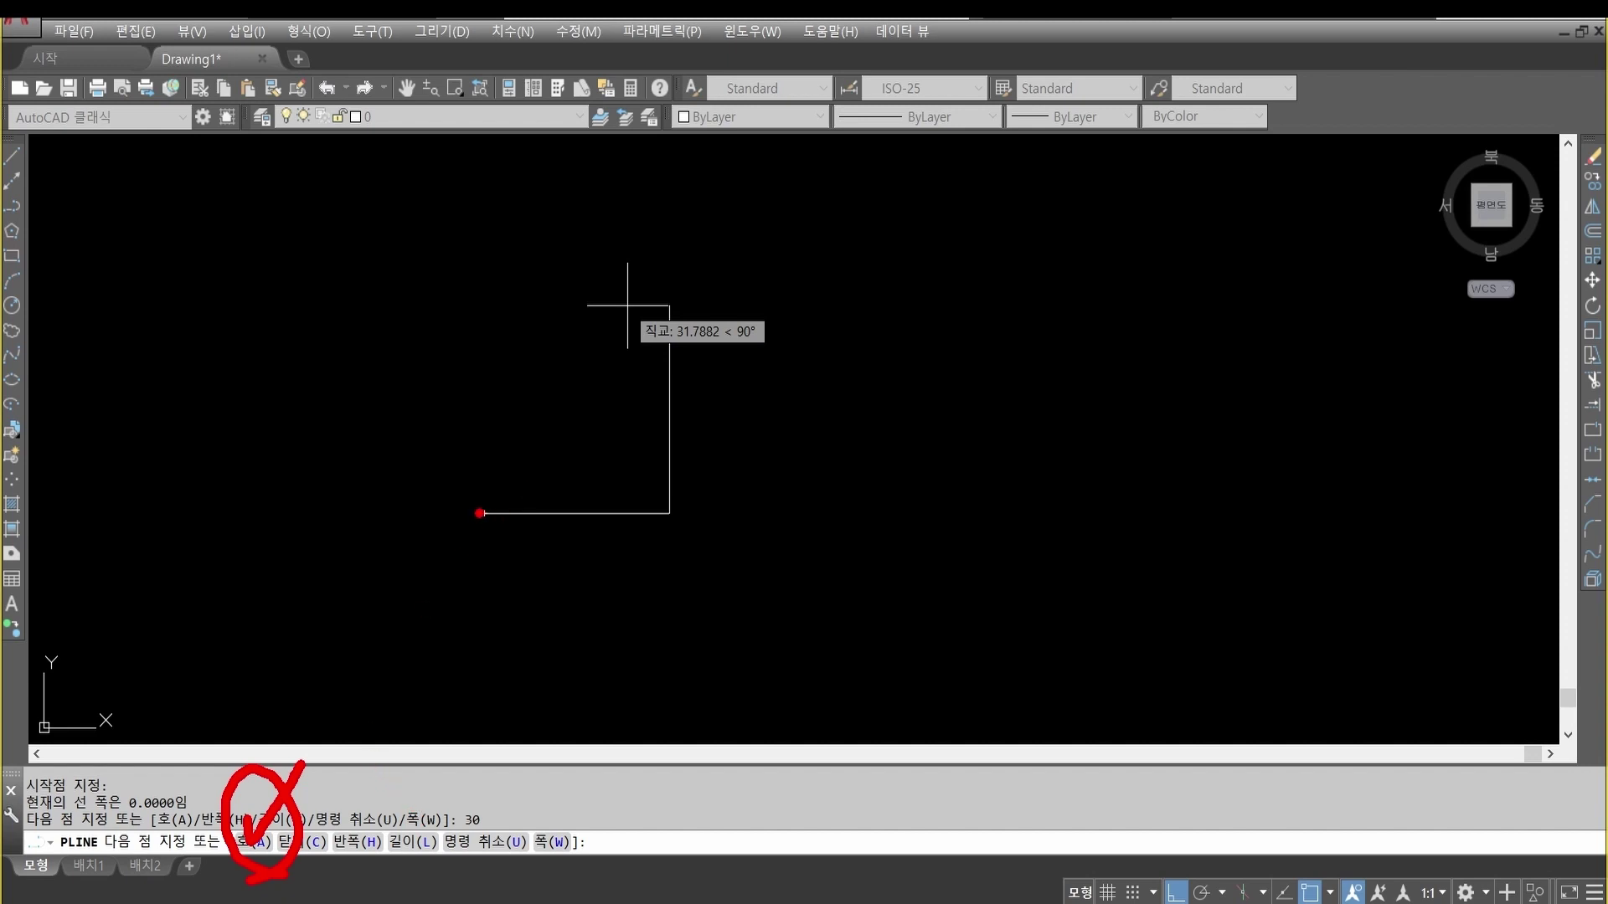
pyautogui.moveTo(480, 514); pyautogui.dragTo(645, 512)
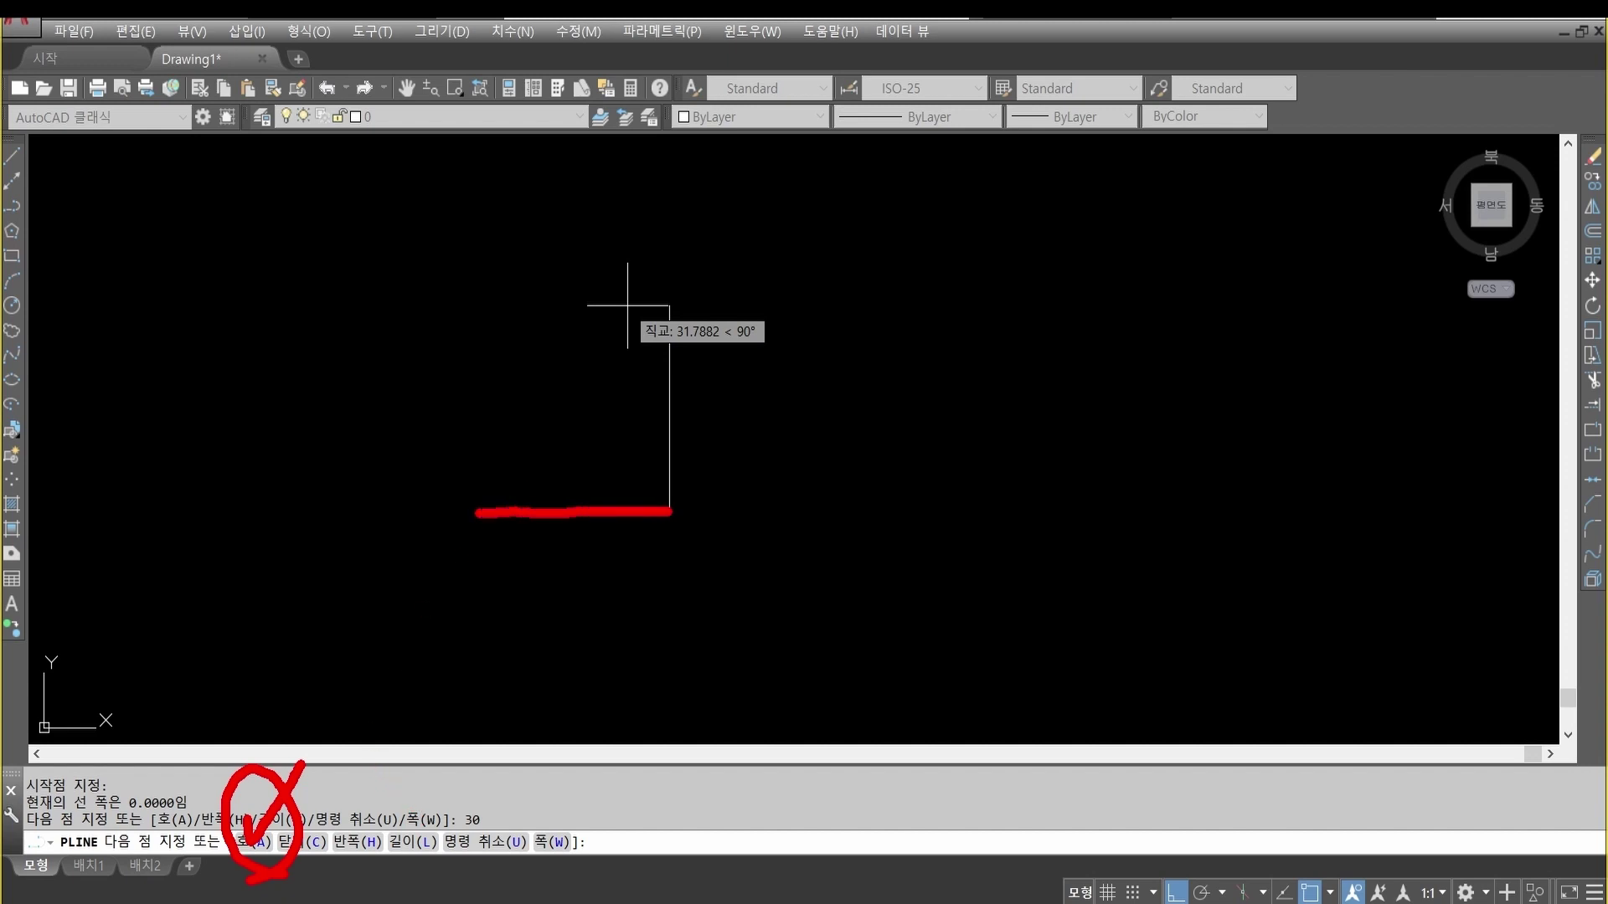
pyautogui.moveTo(674, 513)
pyautogui.mouseDown()
pyautogui.moveTo(709, 487)
pyautogui.moveTo(720, 408)
pyautogui.moveTo(677, 383)
pyautogui.mouseUp()
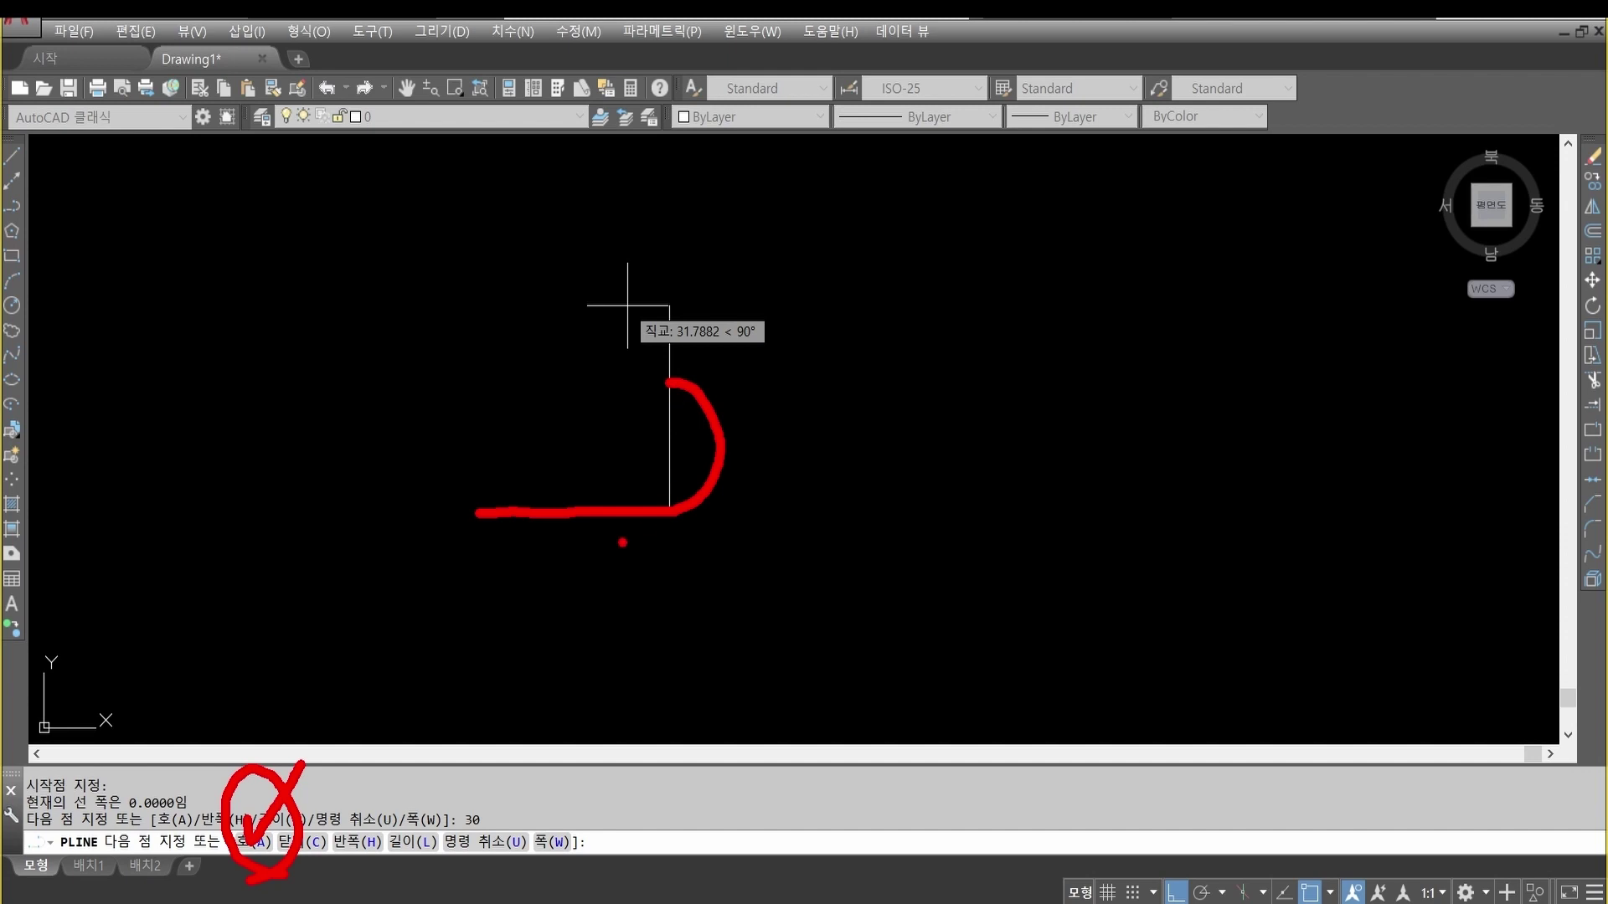
pyautogui.moveTo(247, 859)
pyautogui.mouseDown()
pyautogui.moveTo(318, 767)
pyautogui.moveTo(255, 862)
pyautogui.mouseUp()
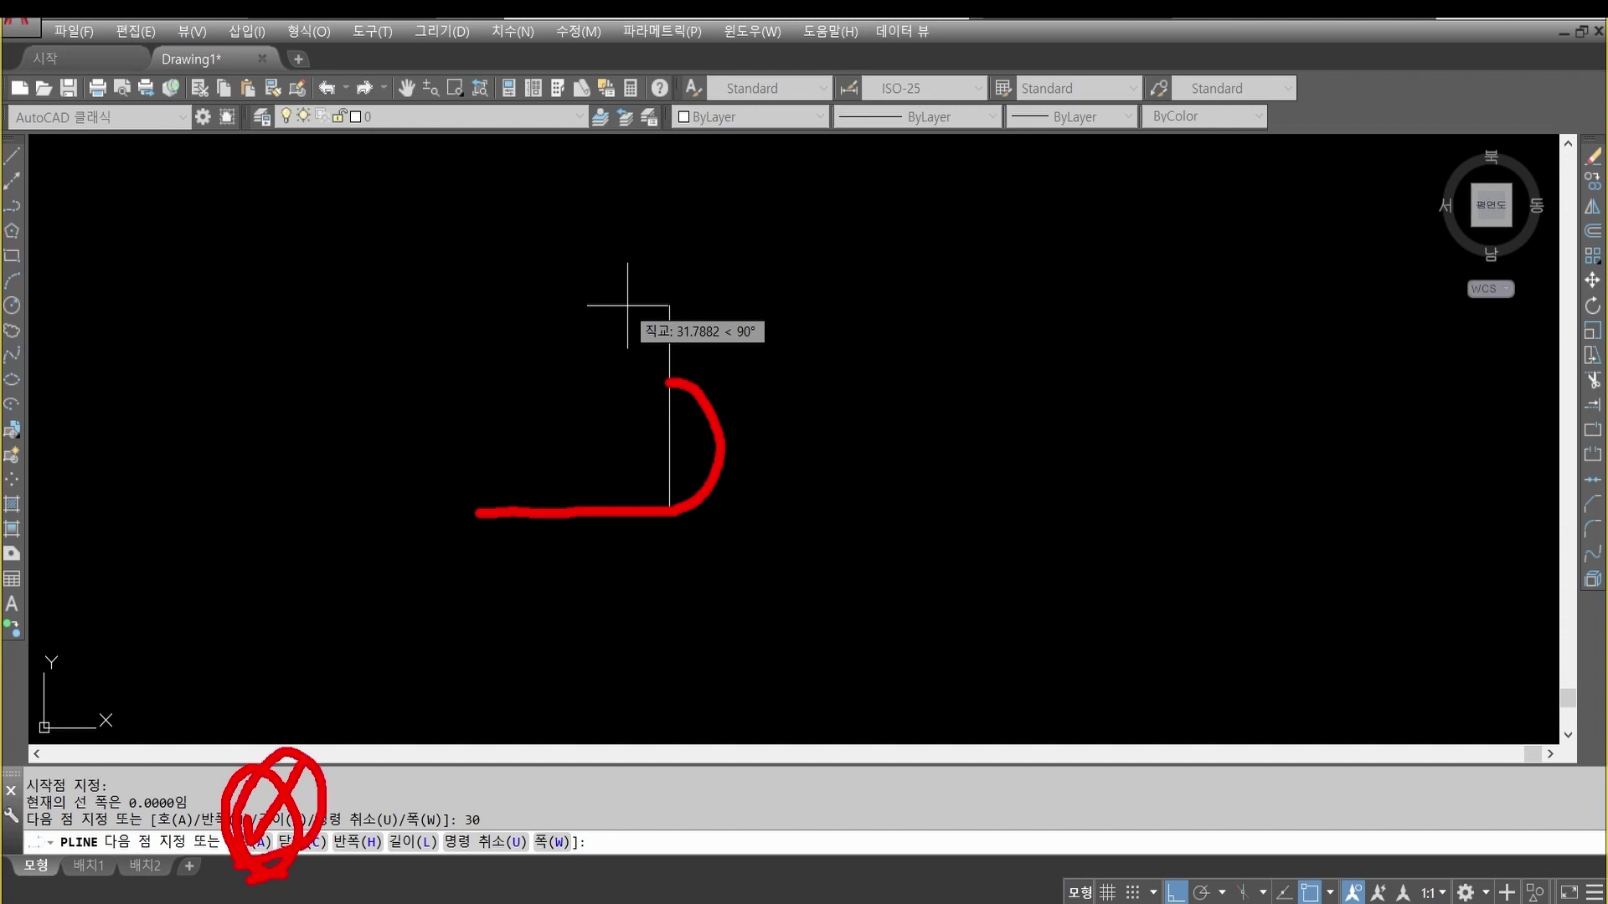
pyautogui.press('Escape')
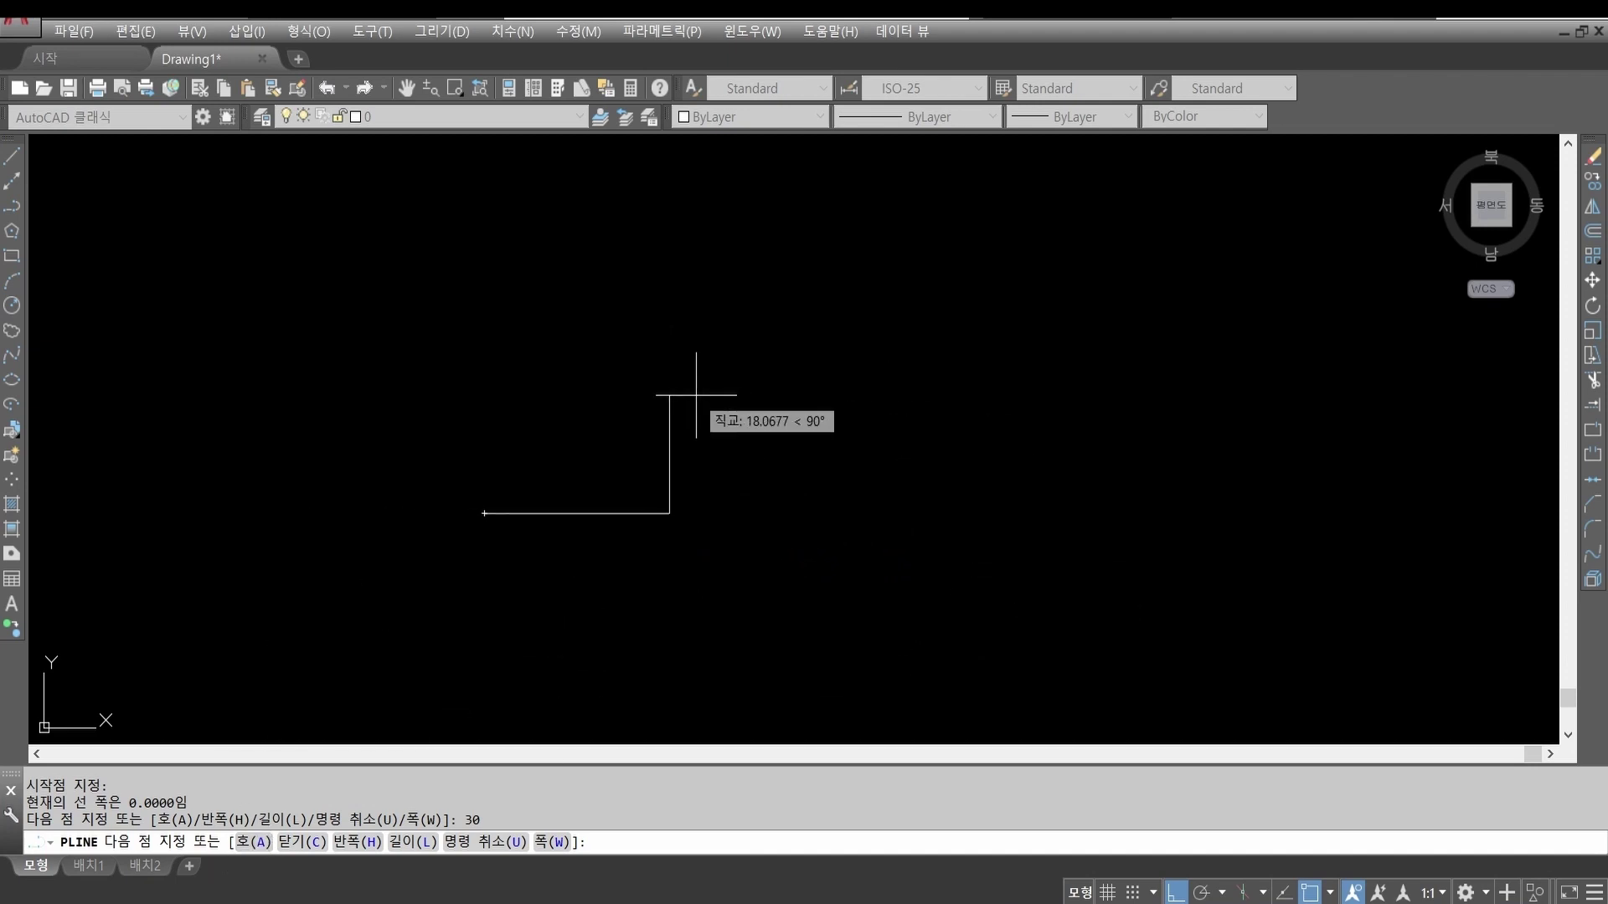
# Step: Continue the polyline with the Arc option, placing the arc's endpoint 20 units straight above the segment's right end
pyautogui.write('a')
pyautogui.press('Return')
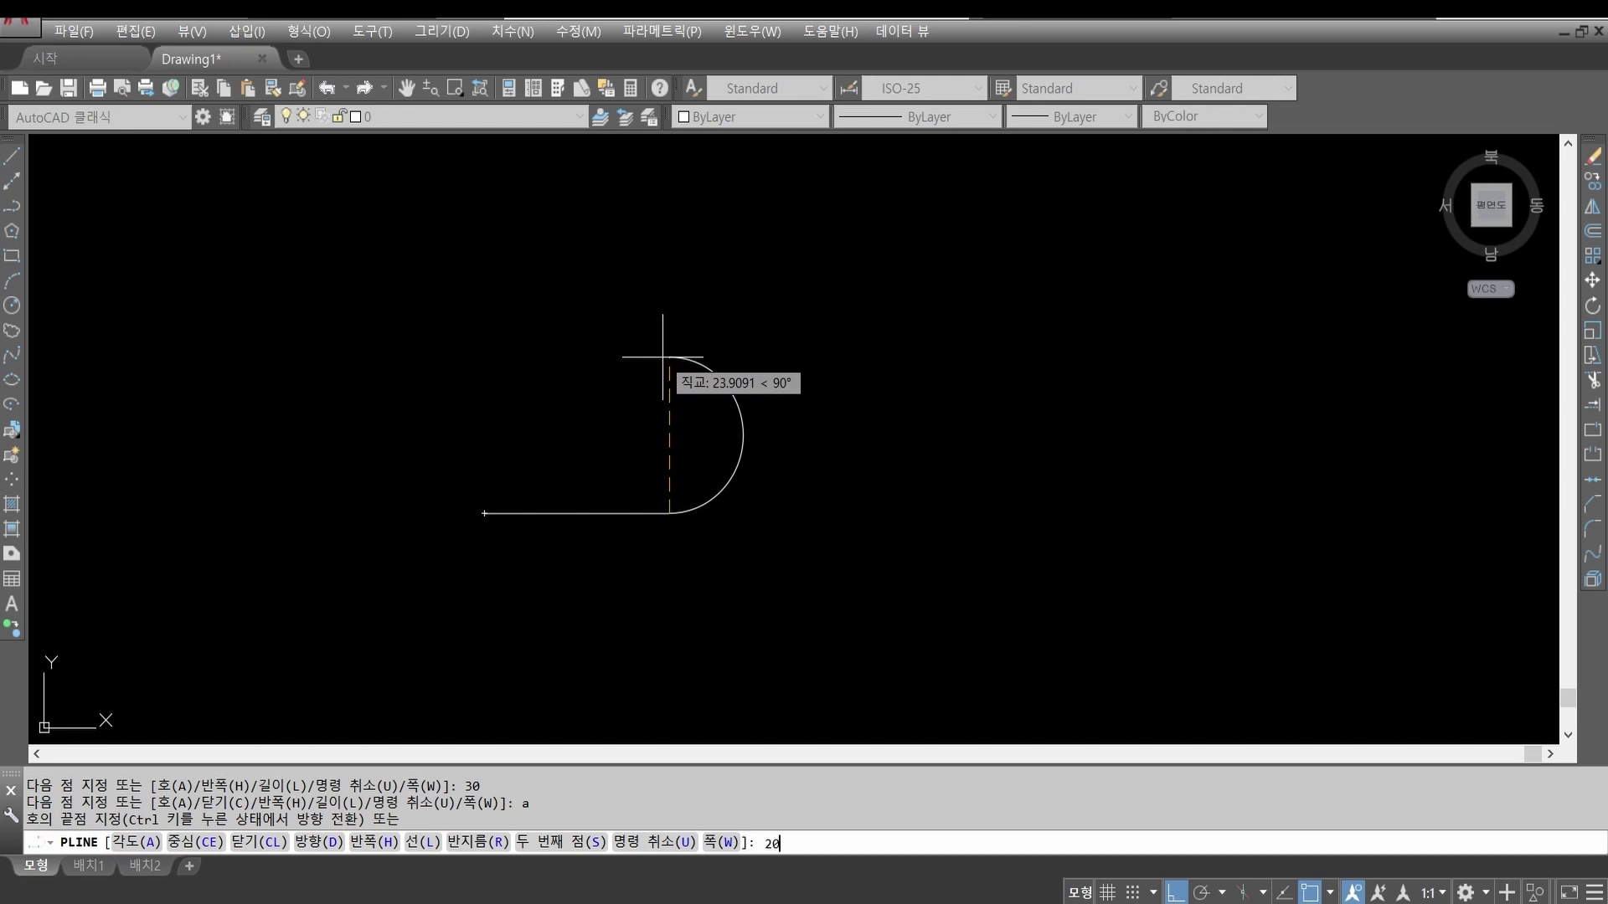
pyautogui.press('Return')
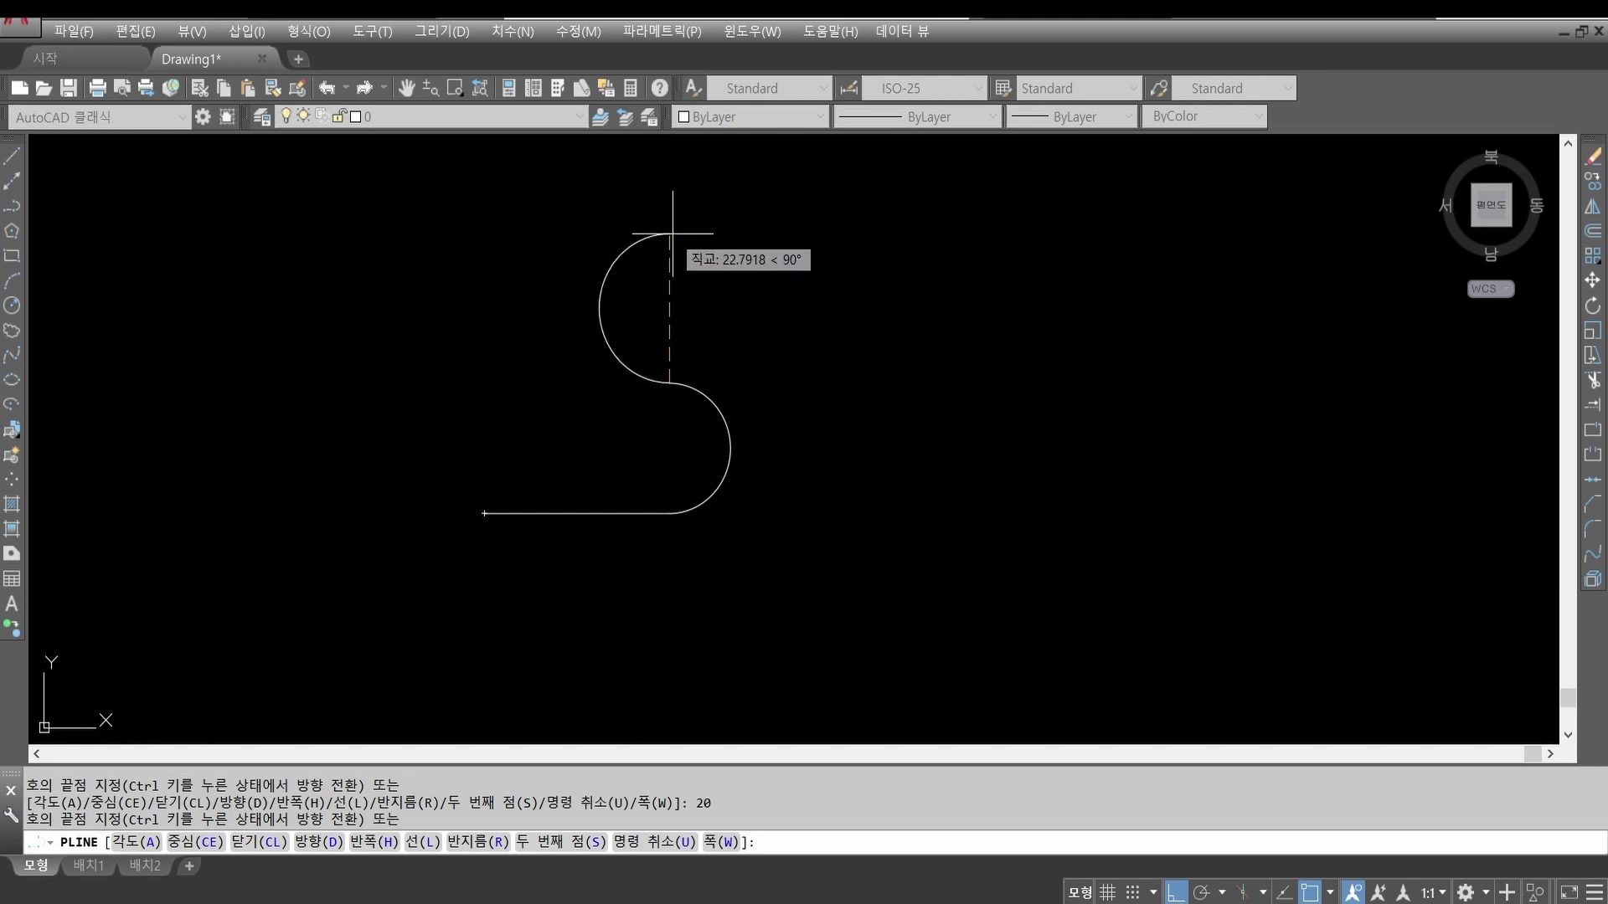
# Step: Switch the polyline back to the Line option and add a 30-unit horizontal segment leftward from the arc's upper end
pyautogui.press('ctrl')
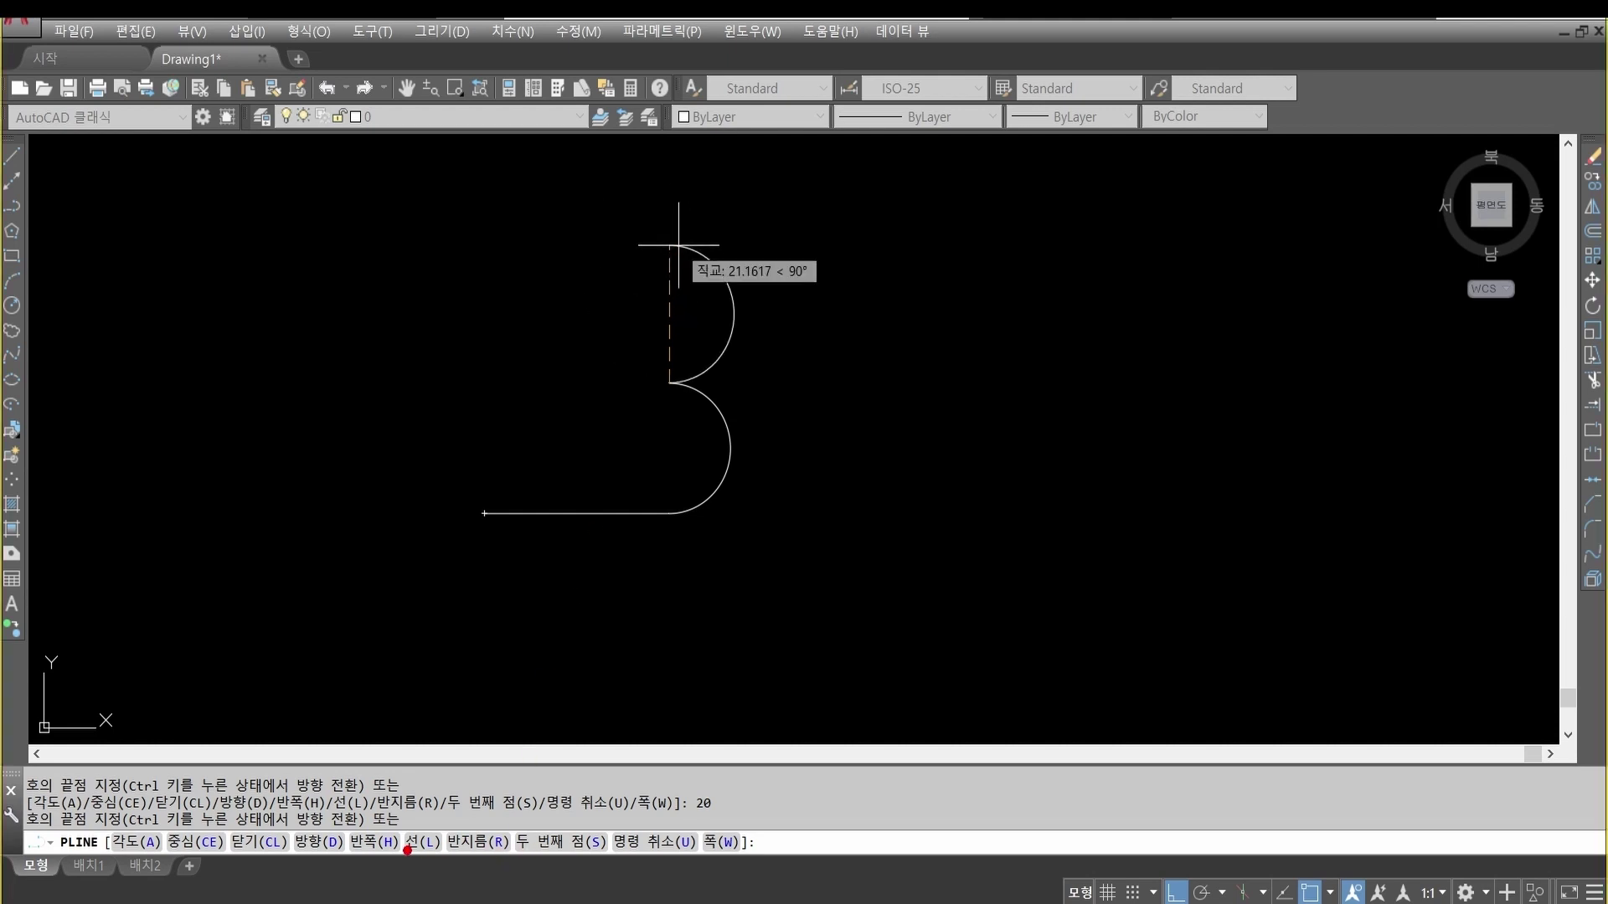
pyautogui.moveTo(445, 866)
pyautogui.mouseDown()
pyautogui.moveTo(388, 844)
pyautogui.moveTo(459, 806)
pyautogui.moveTo(431, 874)
pyautogui.mouseUp()
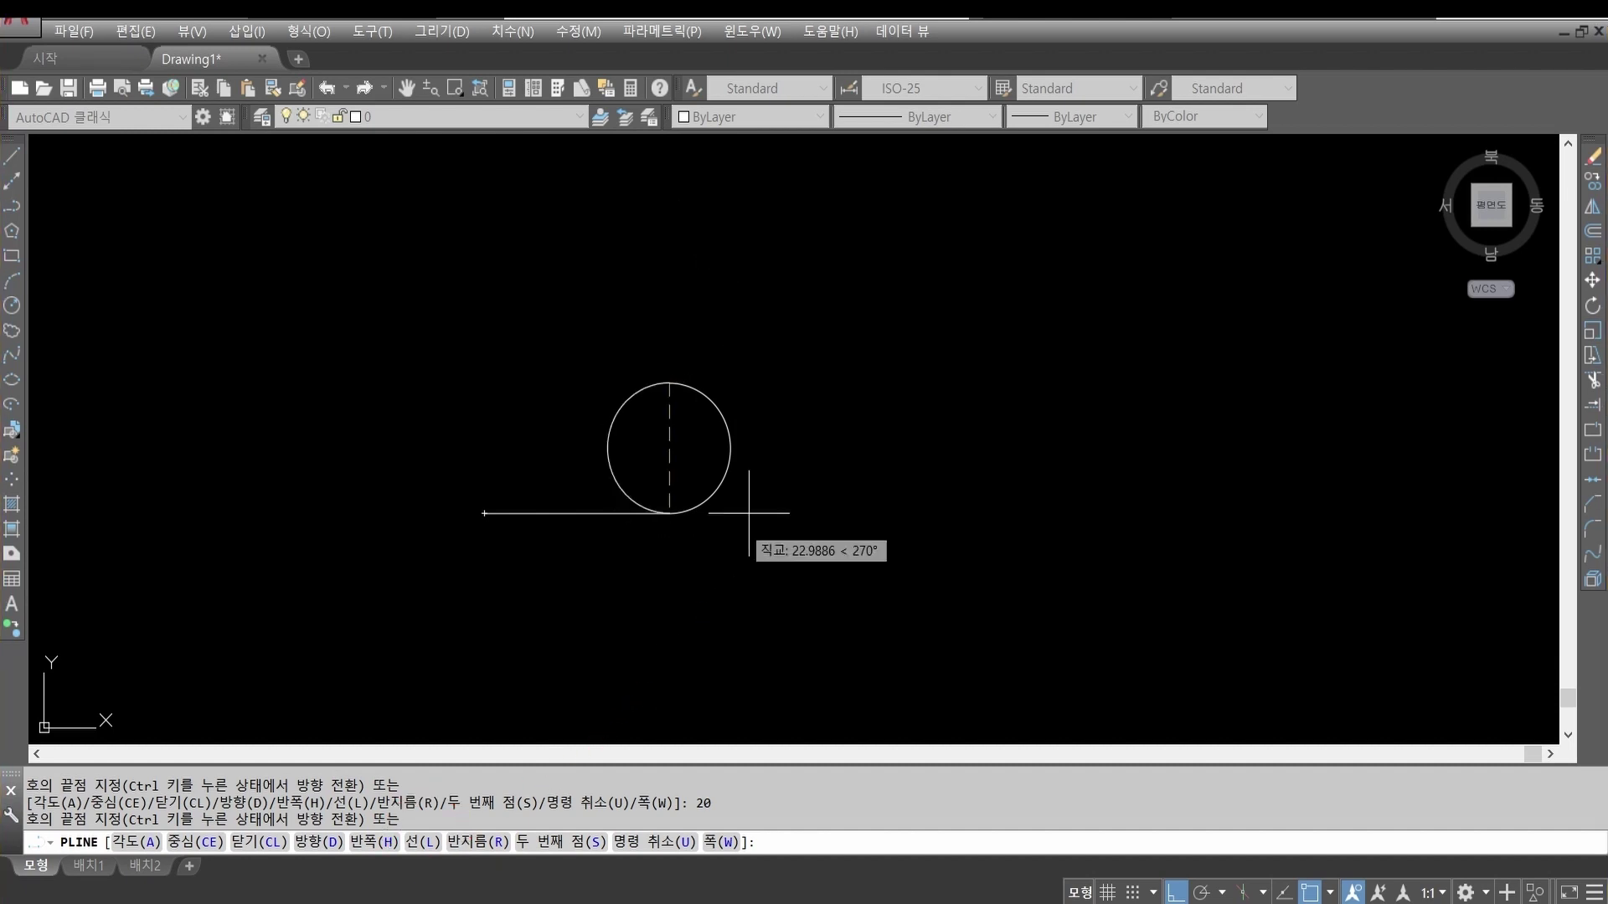
pyautogui.write('l')
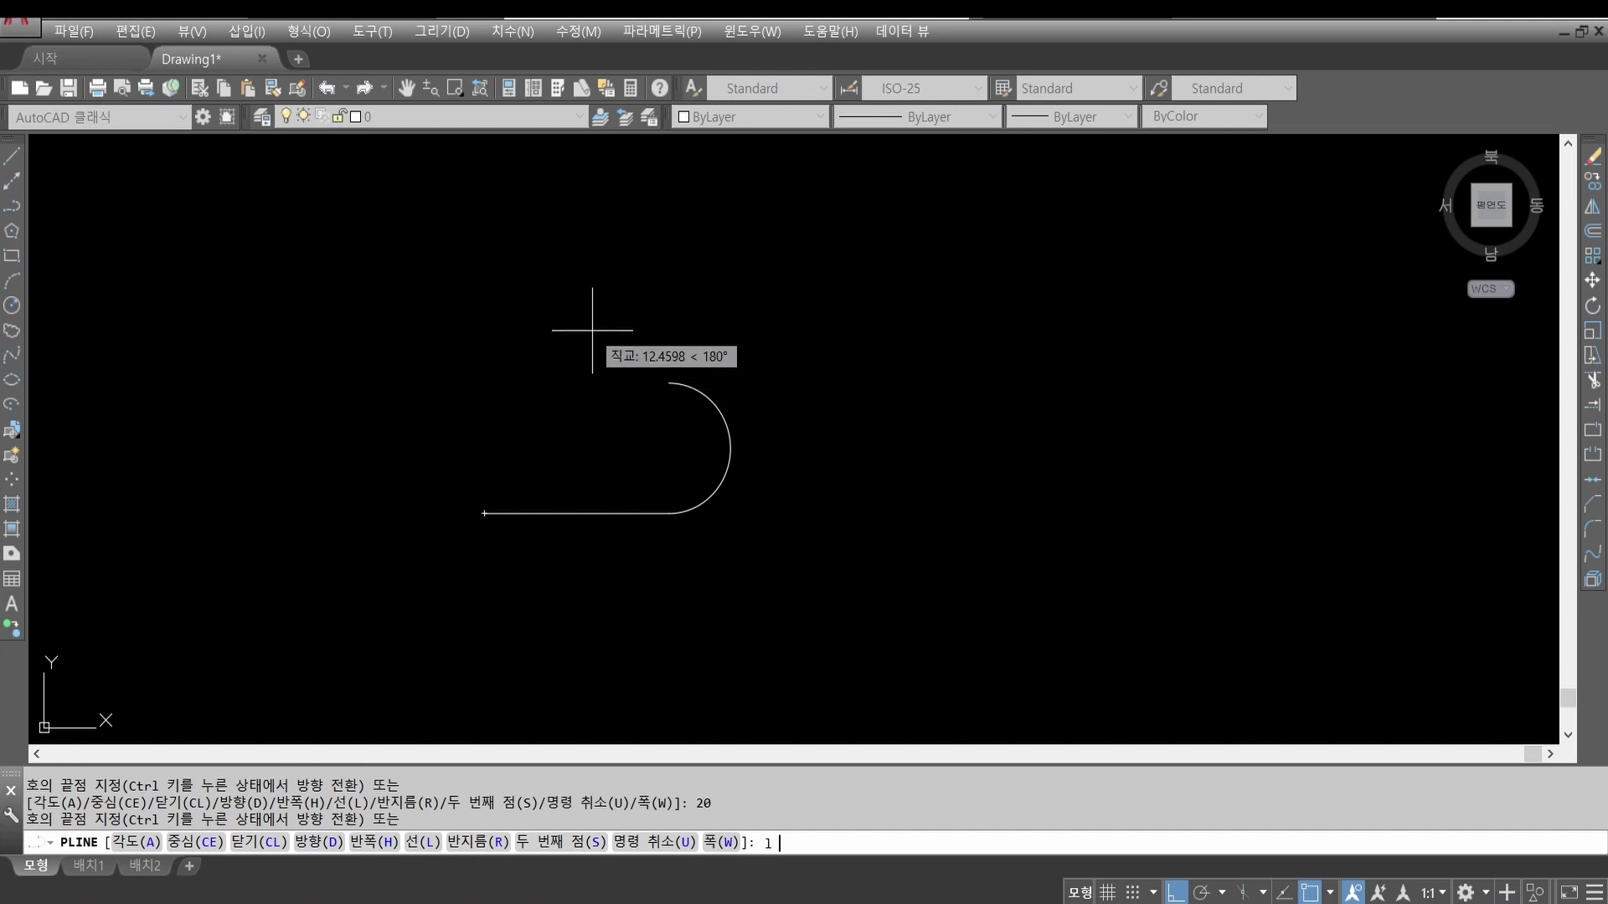
pyautogui.press('Return')
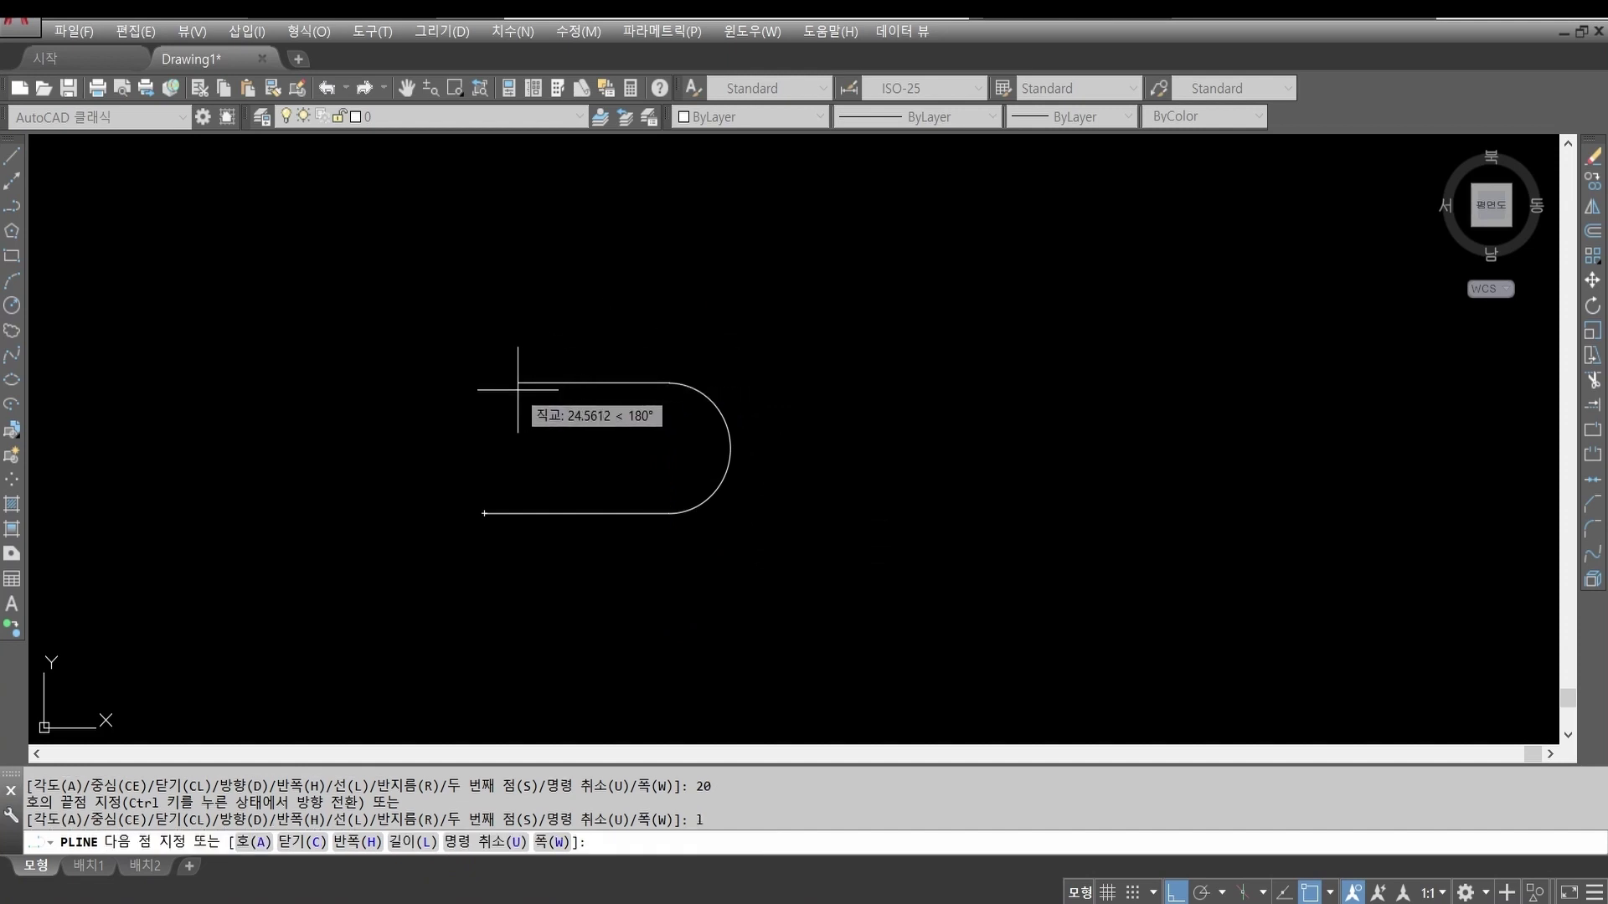
pyautogui.write('30')
pyautogui.press('Return')
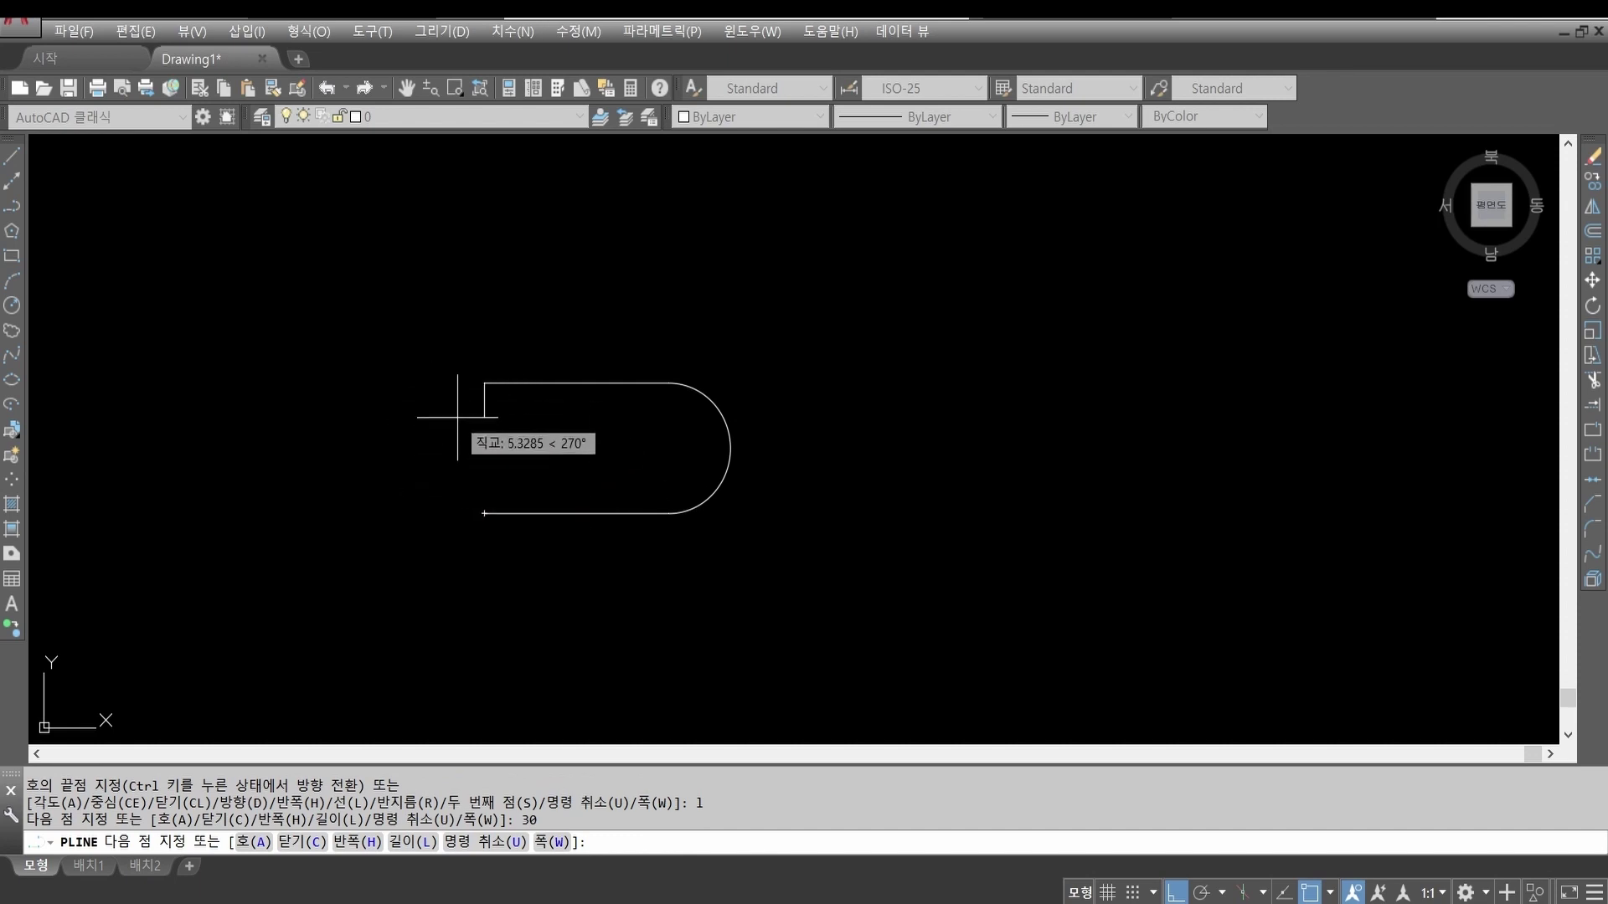
# Step: Close the slot outline with an Arc segment ending at the polyline's start point, and finish the polyline
pyautogui.write('a')
pyautogui.press('Return')
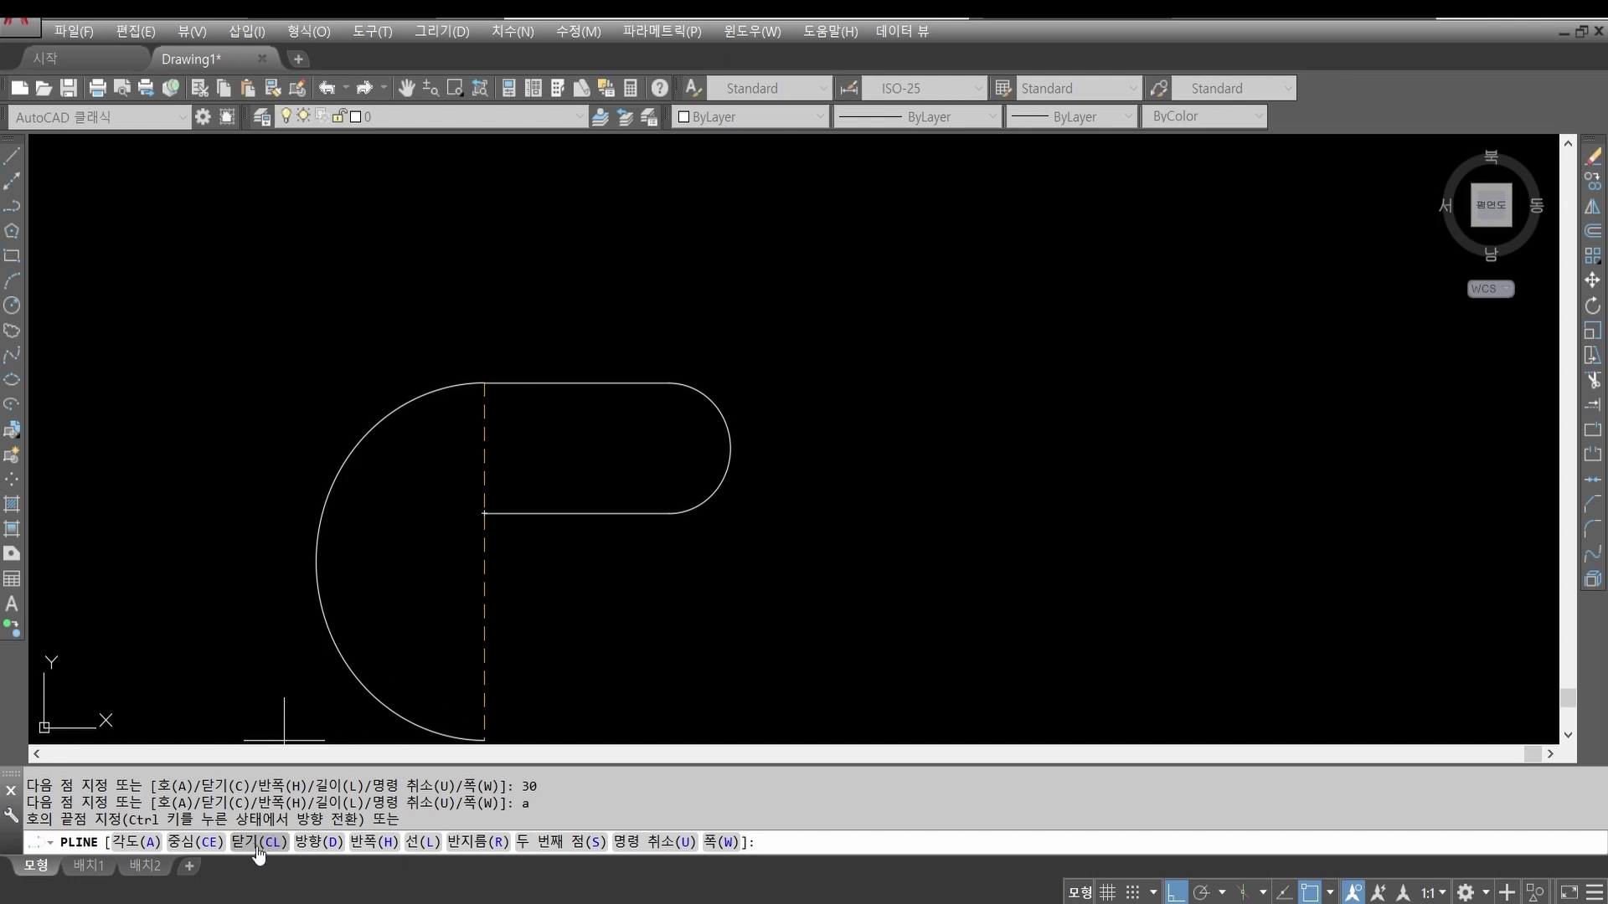
pyautogui.click(484, 512)
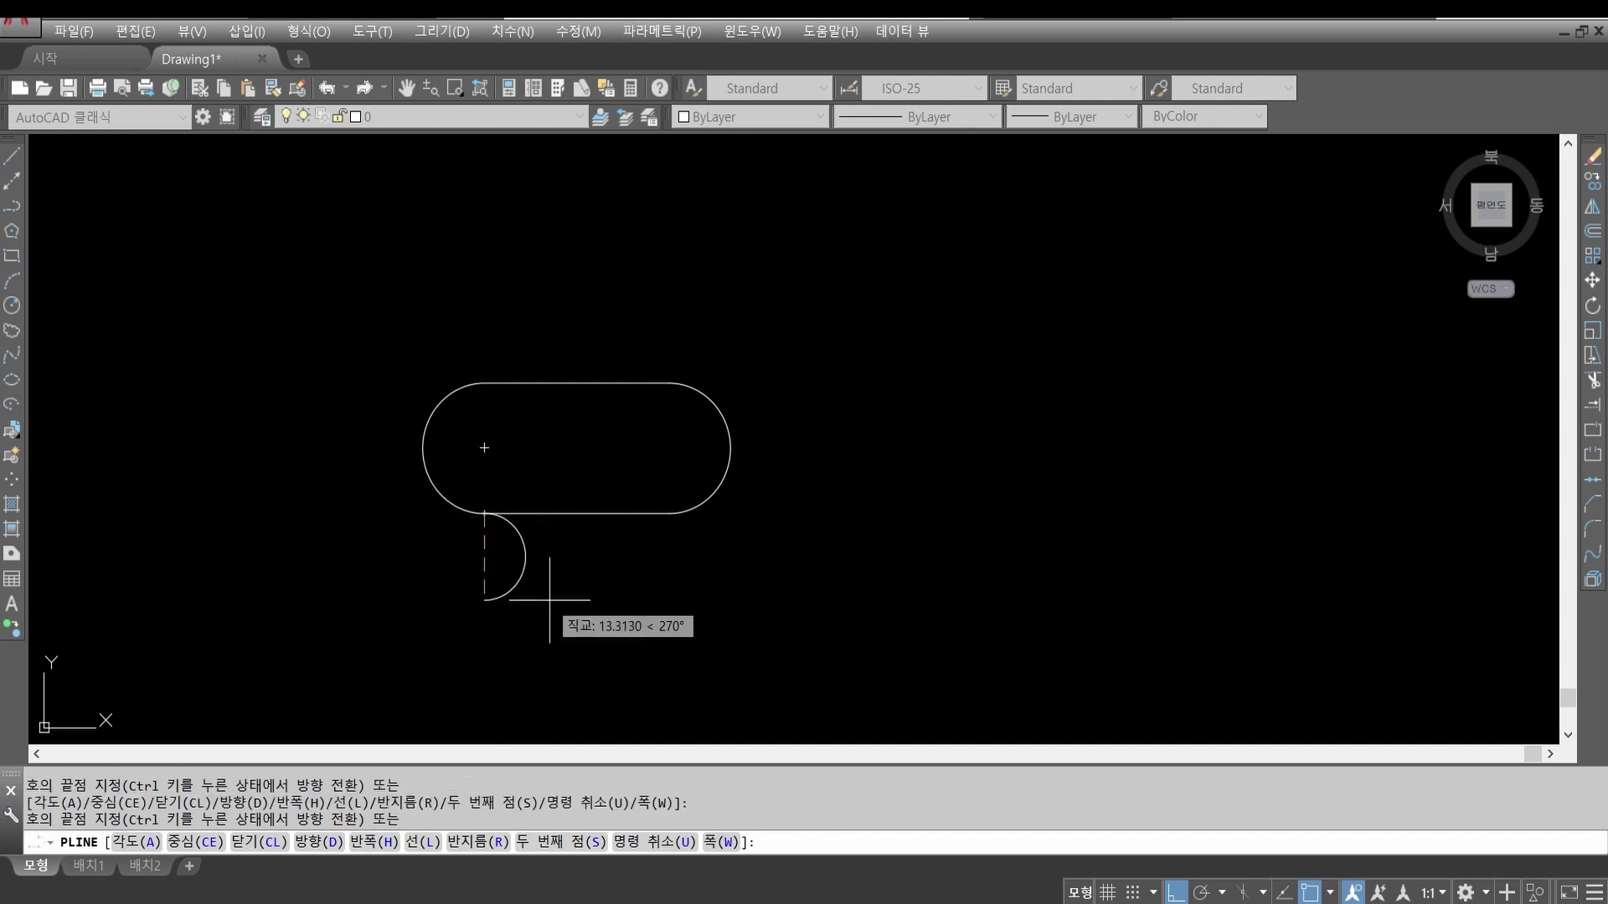
pyautogui.press('Return')
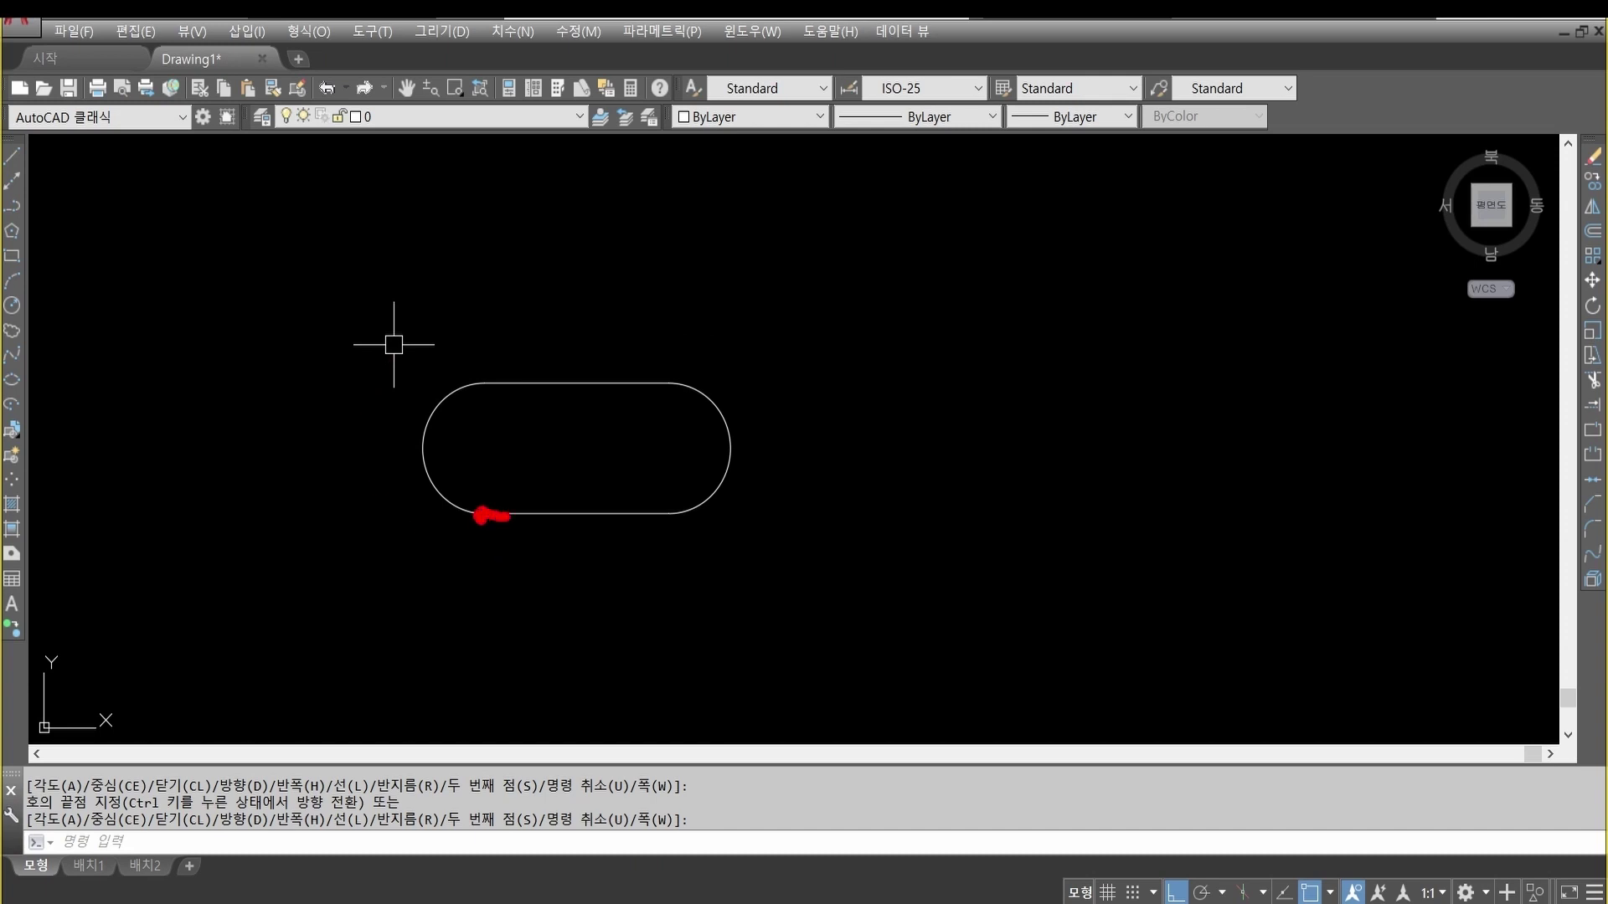
pyautogui.moveTo(505, 516)
pyautogui.mouseDown()
pyautogui.moveTo(616, 519)
pyautogui.moveTo(742, 448)
pyautogui.moveTo(722, 395)
pyautogui.mouseUp()
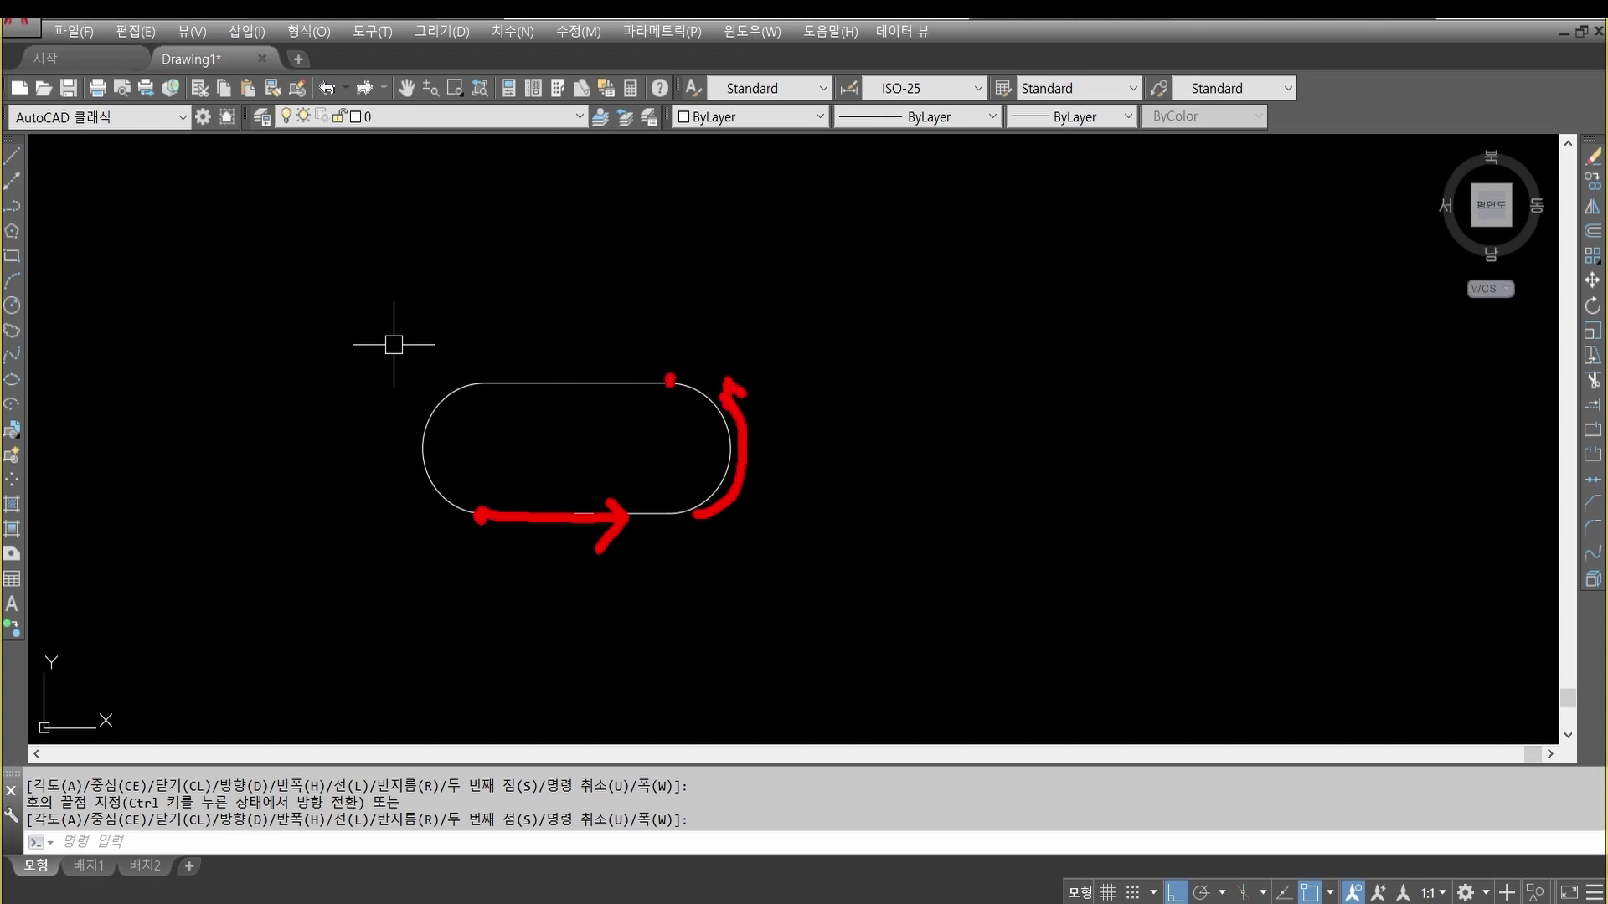
pyautogui.moveTo(670, 381); pyautogui.dragTo(505, 374)
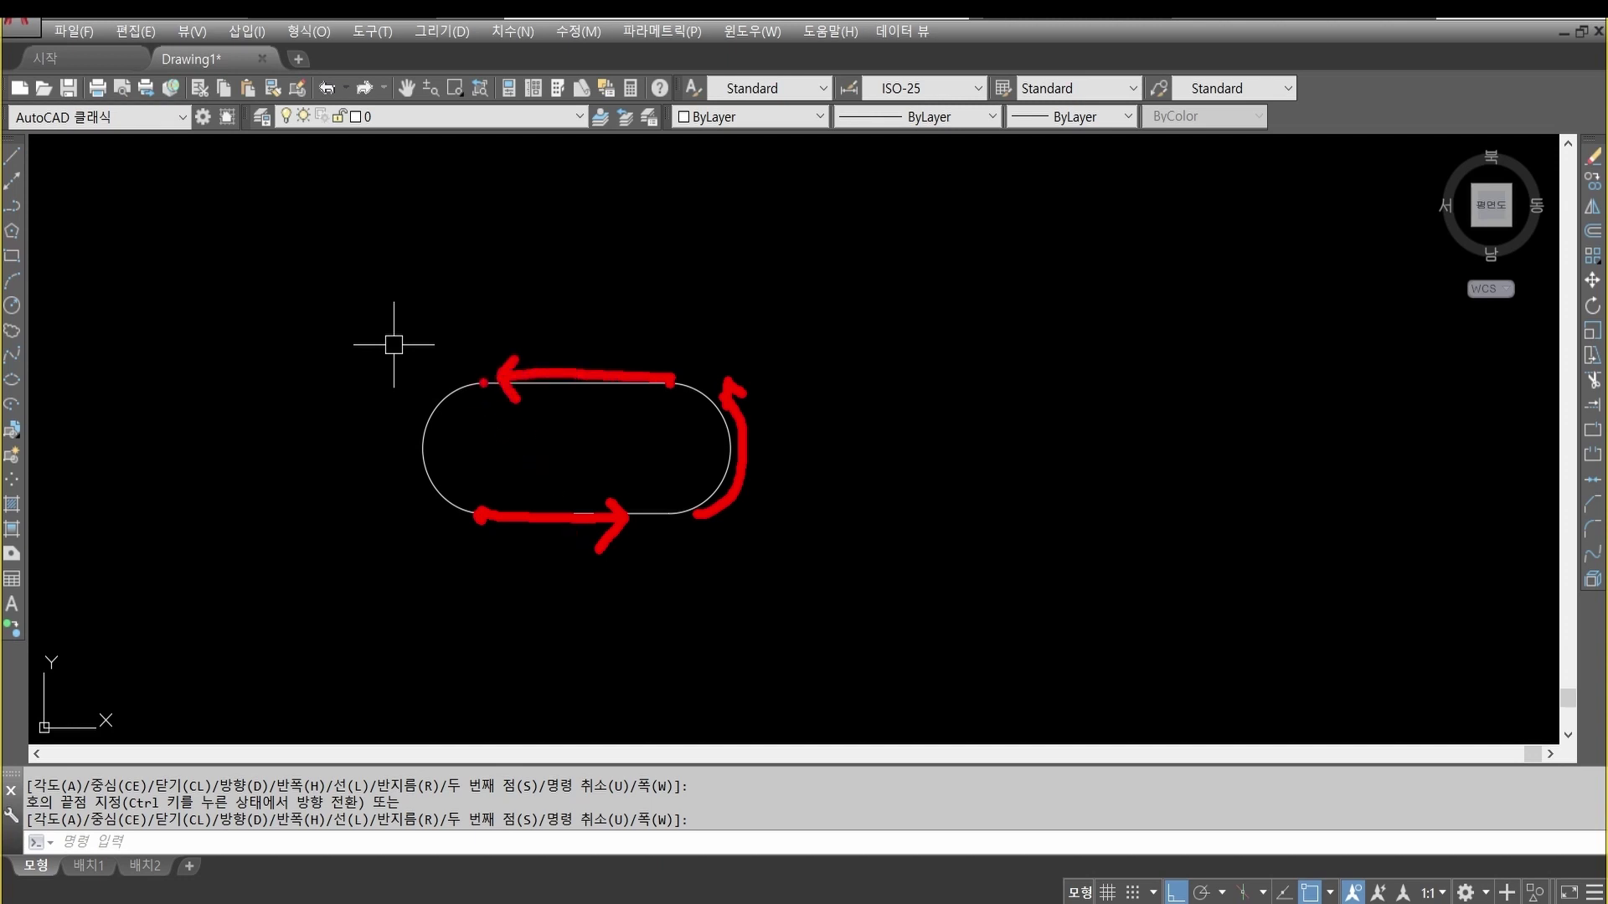
pyautogui.moveTo(483, 382); pyautogui.dragTo(423, 410)
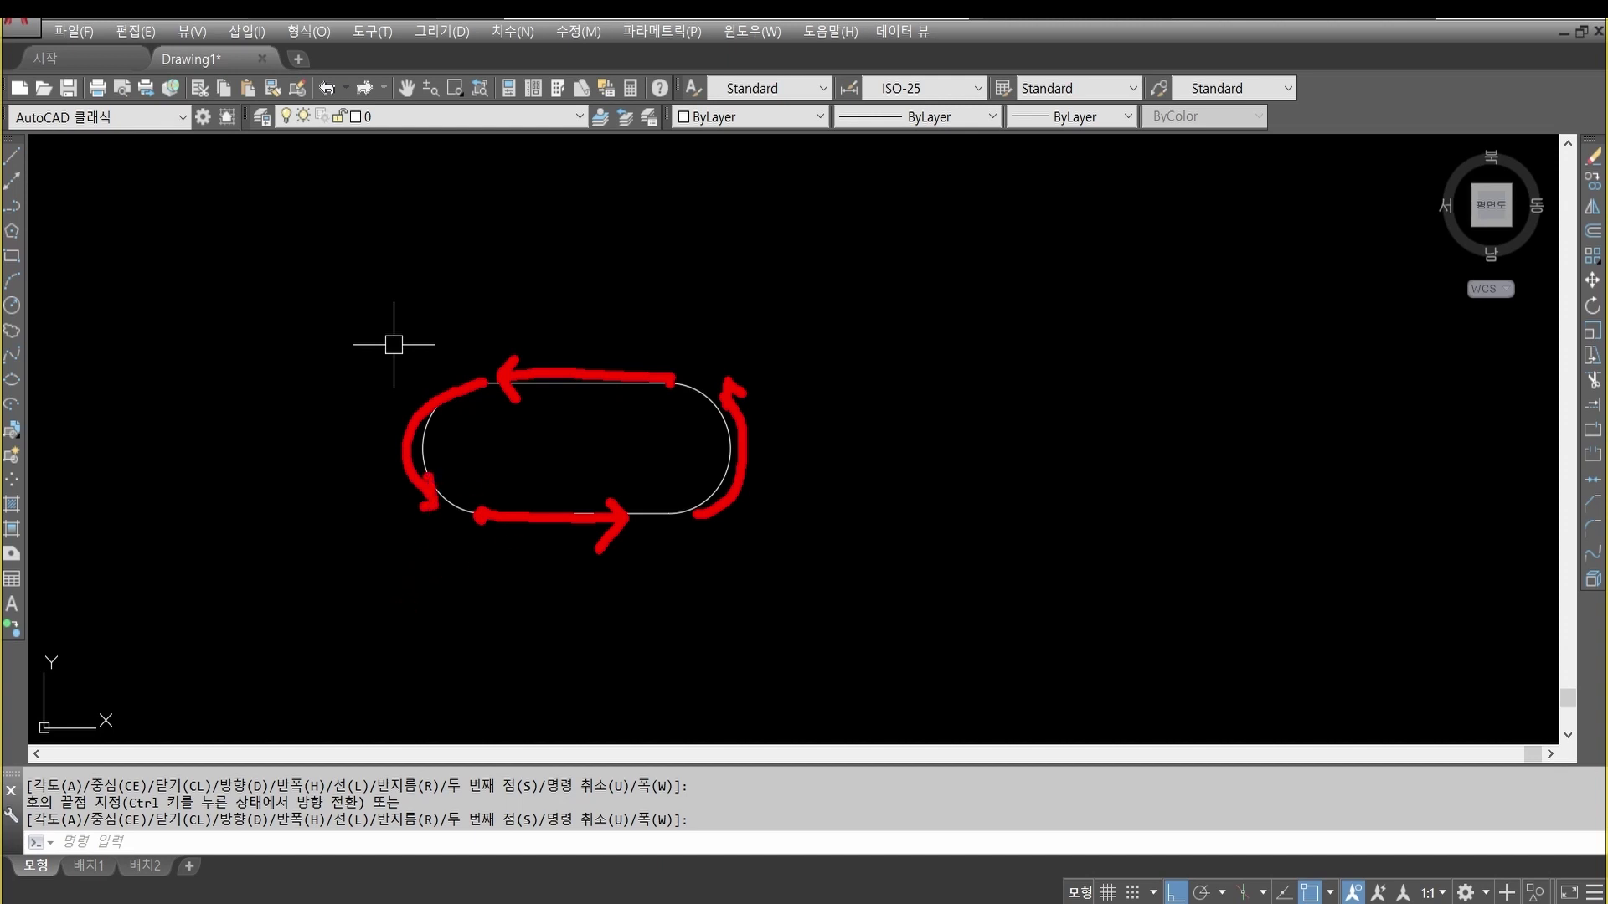
pyautogui.moveTo(504, 297)
pyautogui.mouseDown()
pyautogui.moveTo(523, 256)
pyautogui.moveTo(520, 345)
pyautogui.mouseUp()
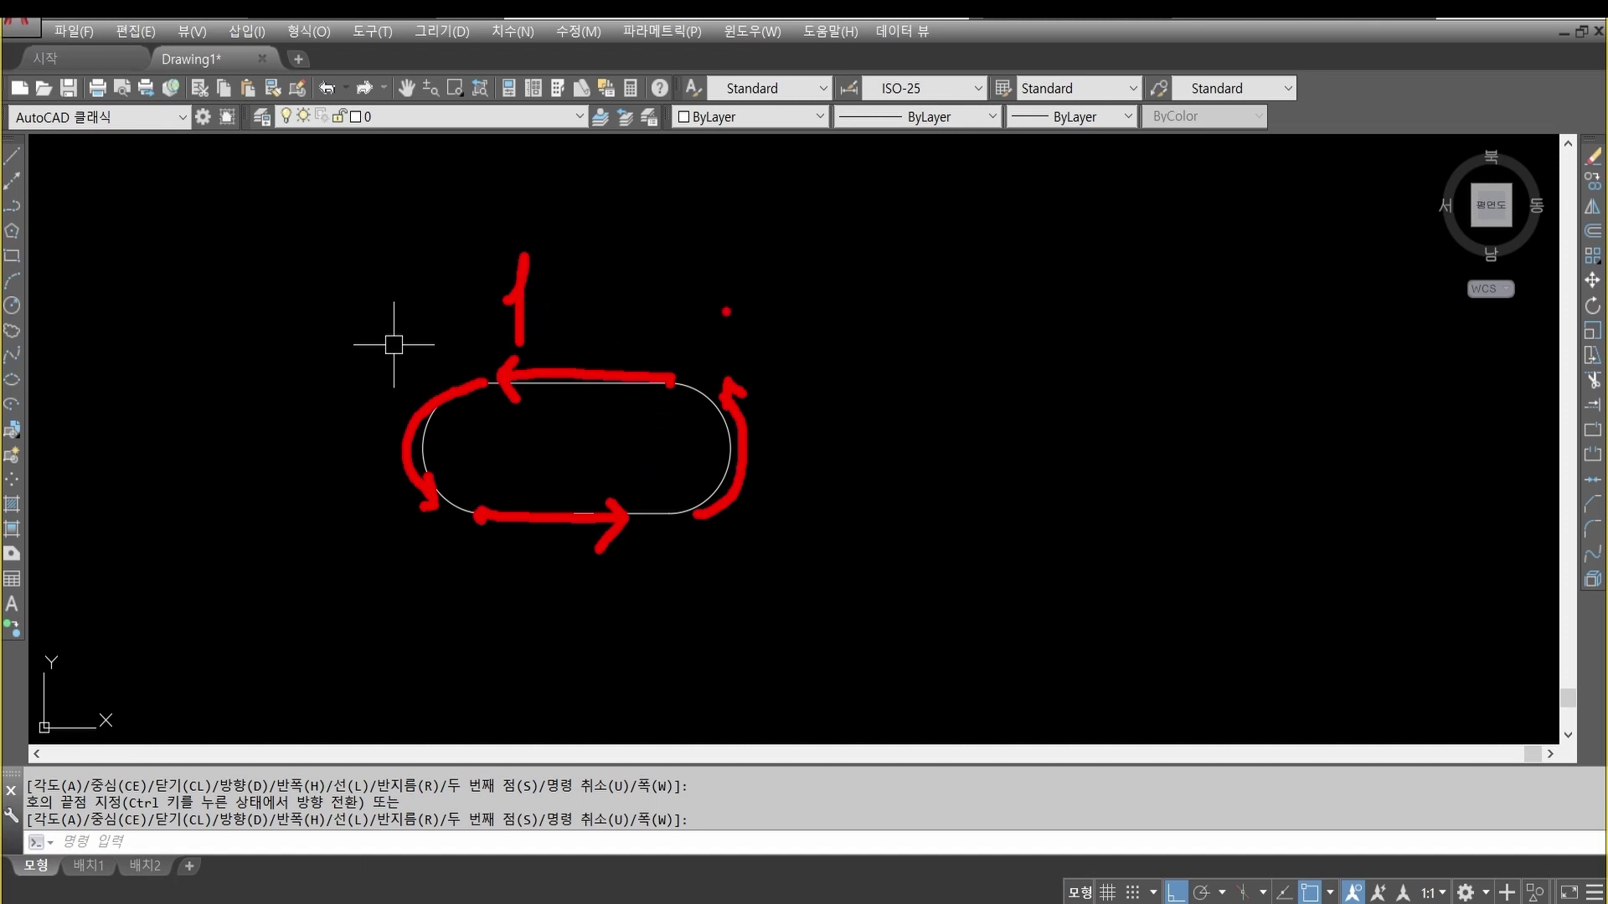
pyautogui.press('Escape')
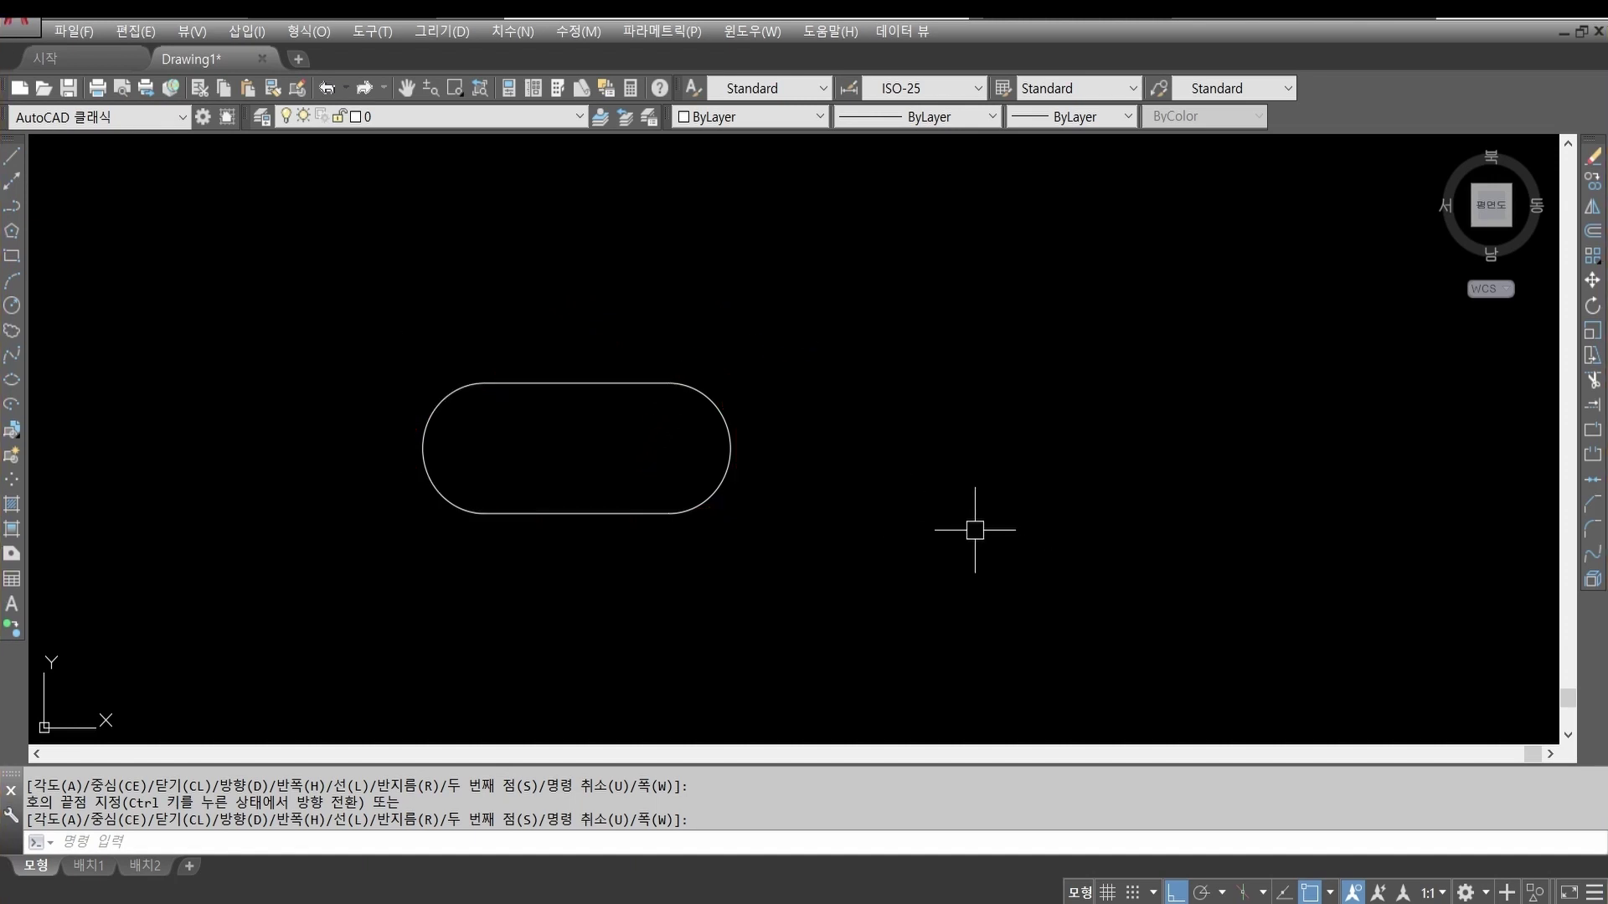
# Step: Select the slot outline to check that it is one object, and clear the selection
pyautogui.press('Return')
pyautogui.click(604, 513)
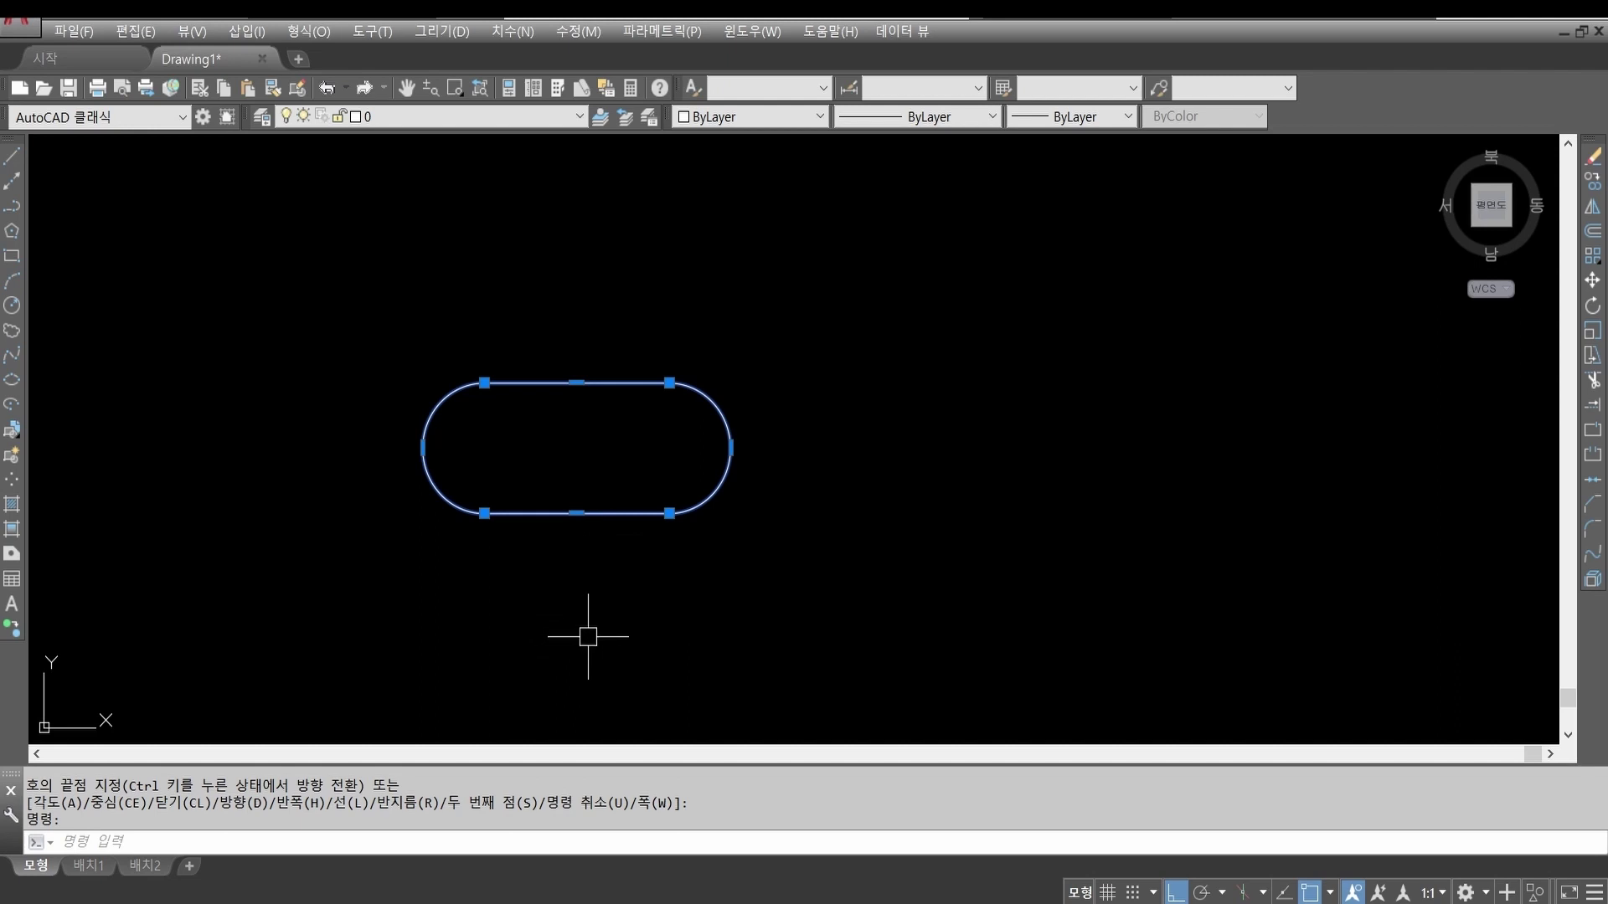
pyautogui.press('Escape')
pyautogui.press('Escape')
pyautogui.press('Escape')
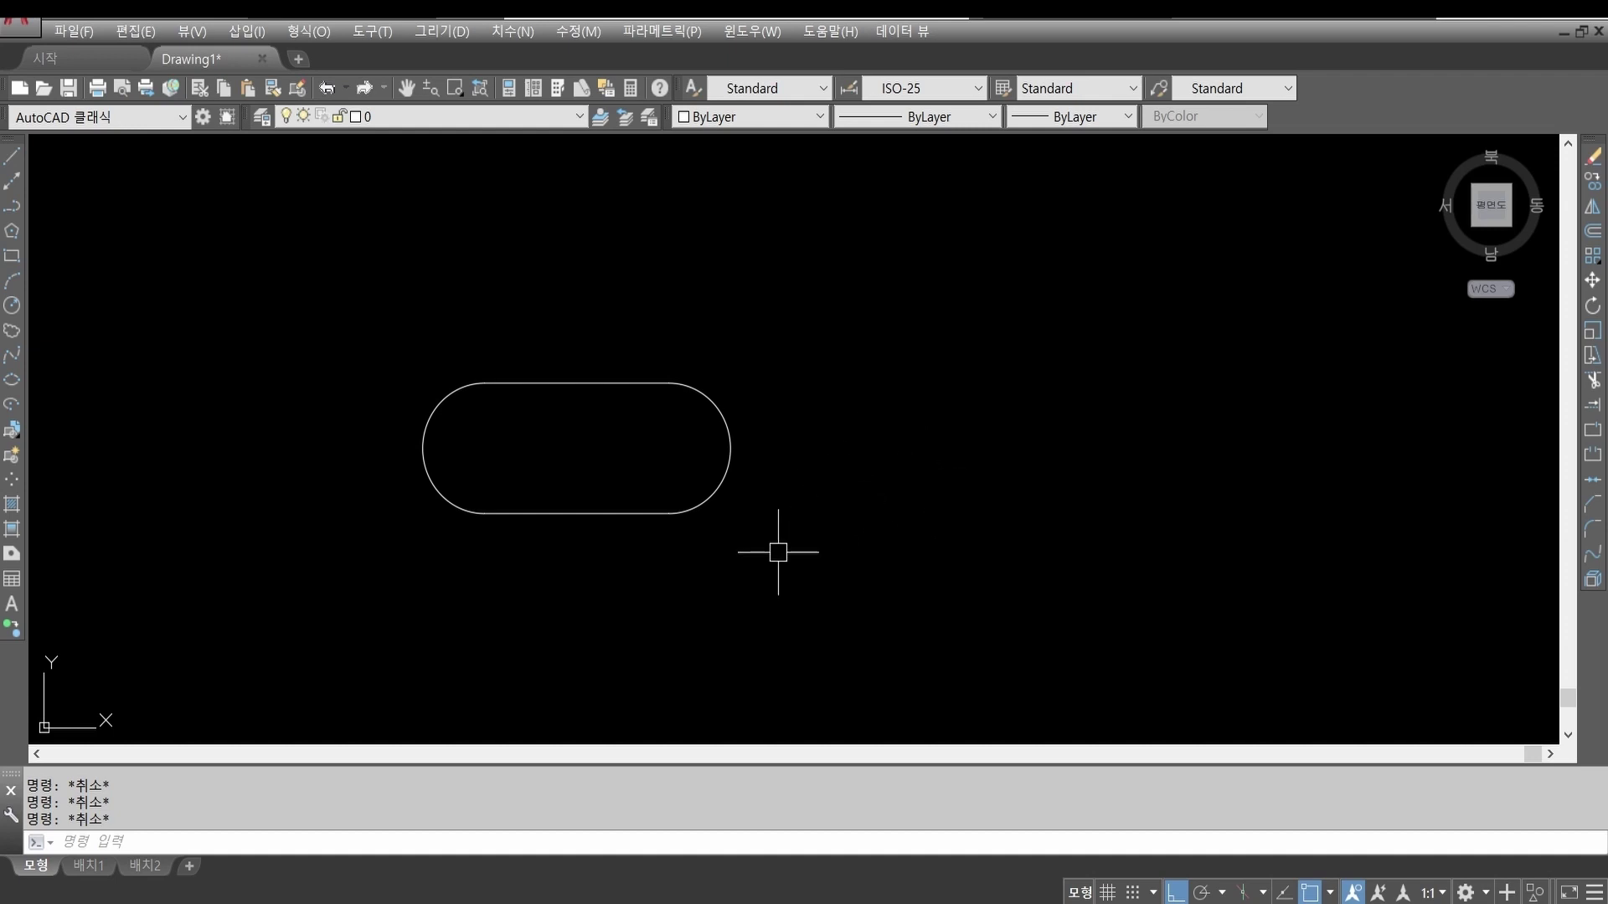
# Step: Start a new polyline in the empty area to the right of the slot and choose its Width option
pyautogui.write('pl')
pyautogui.press('Return')
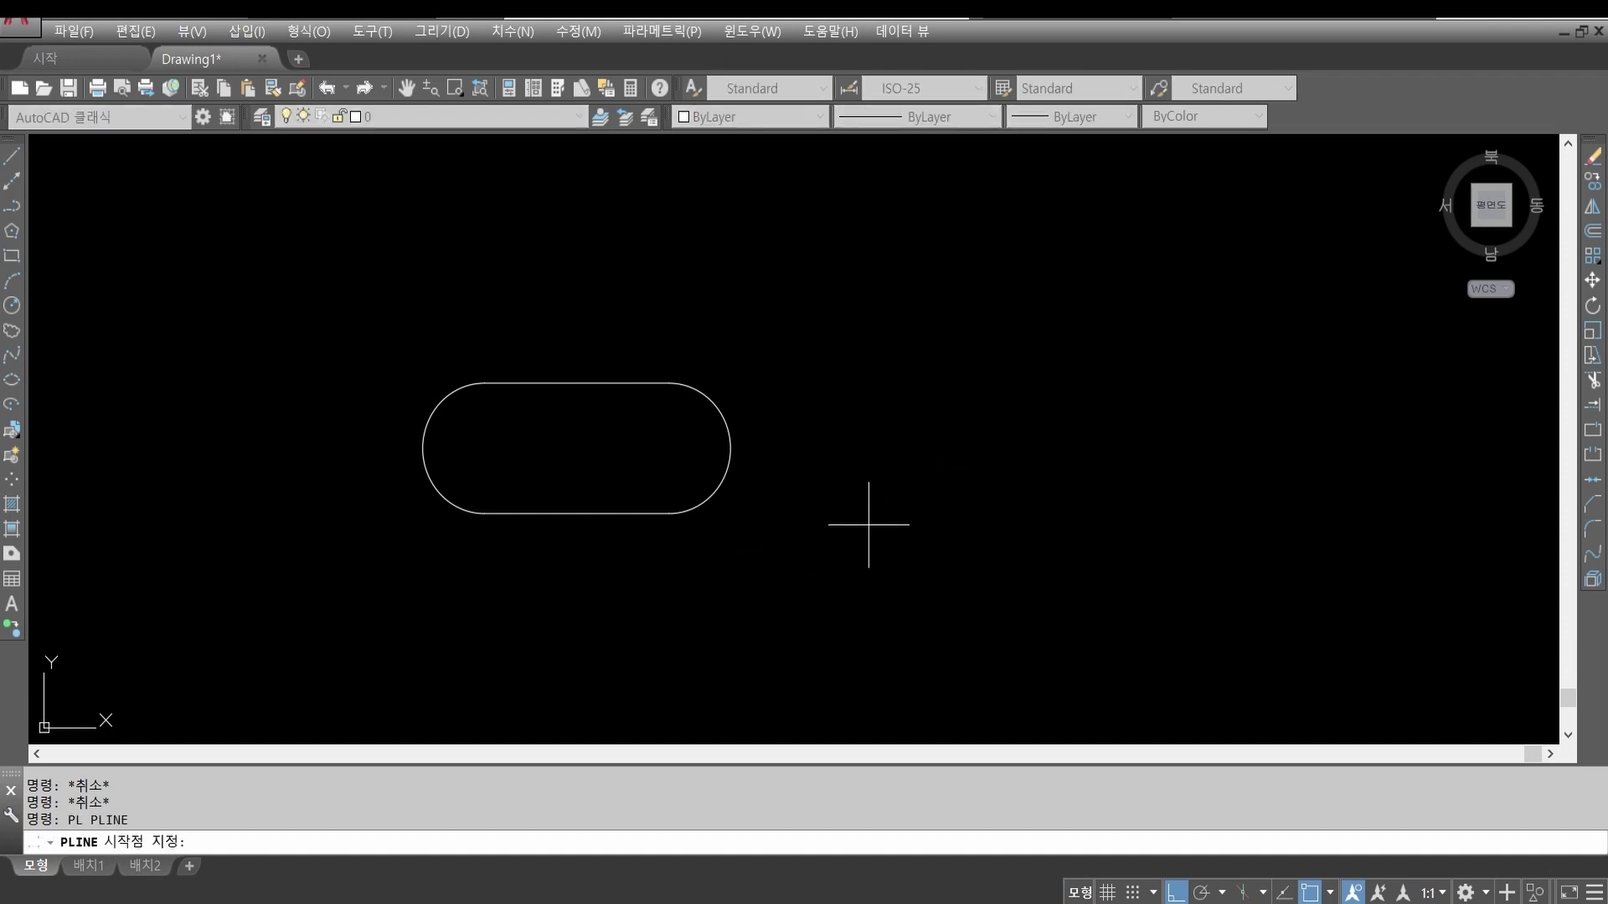
pyautogui.click(848, 476)
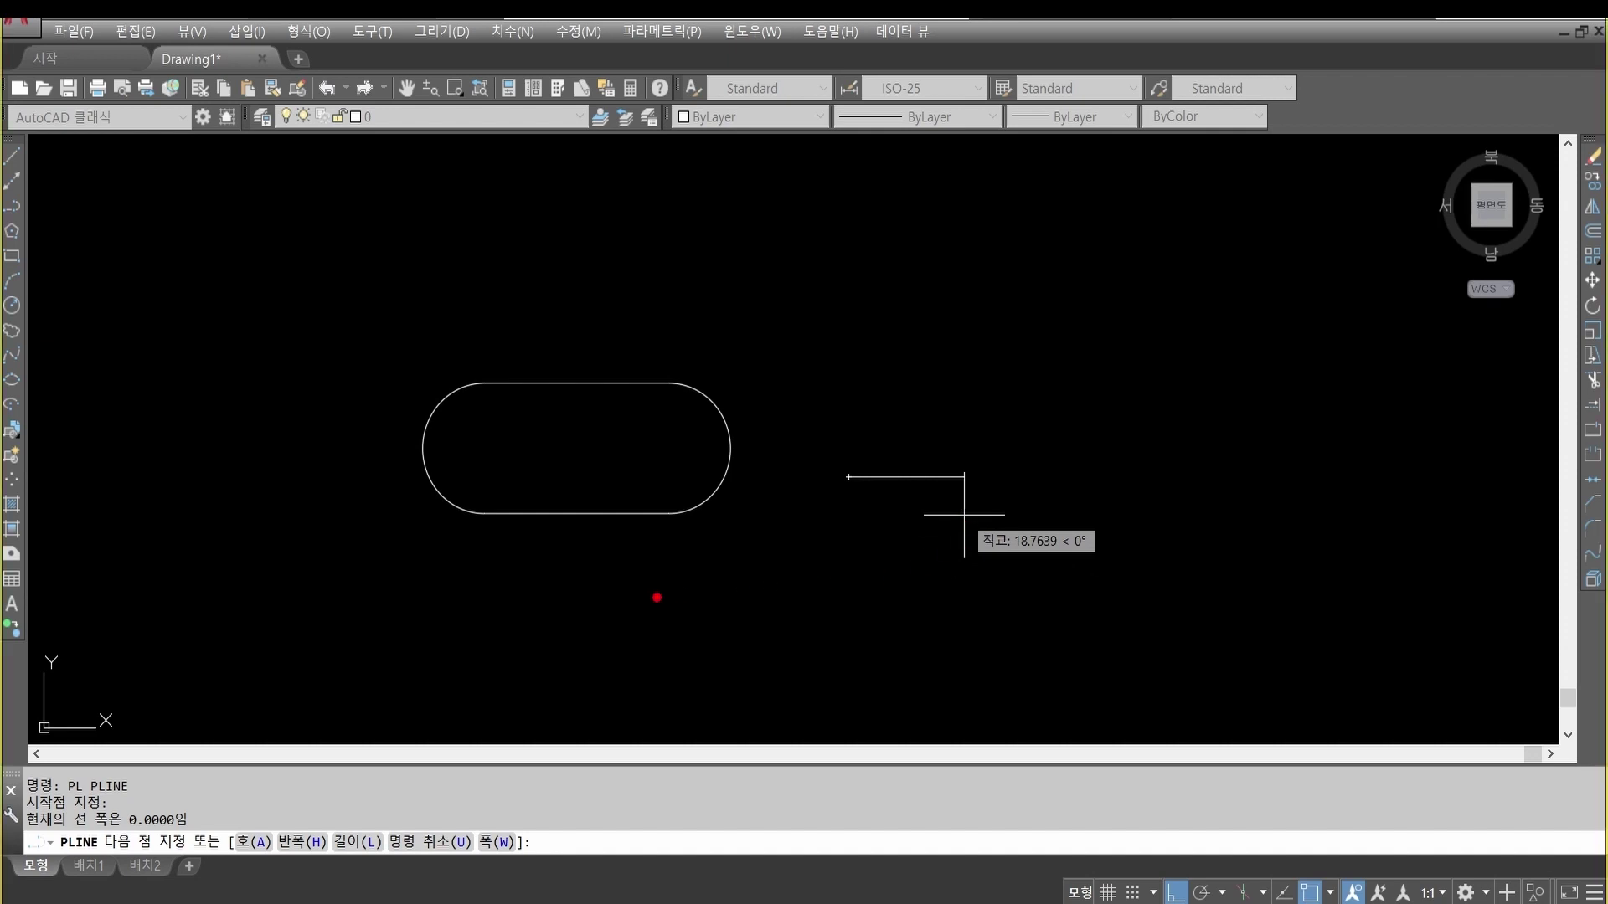
pyautogui.moveTo(520, 862)
pyautogui.mouseDown()
pyautogui.moveTo(469, 870)
pyautogui.moveTo(536, 800)
pyautogui.moveTo(528, 878)
pyautogui.mouseUp()
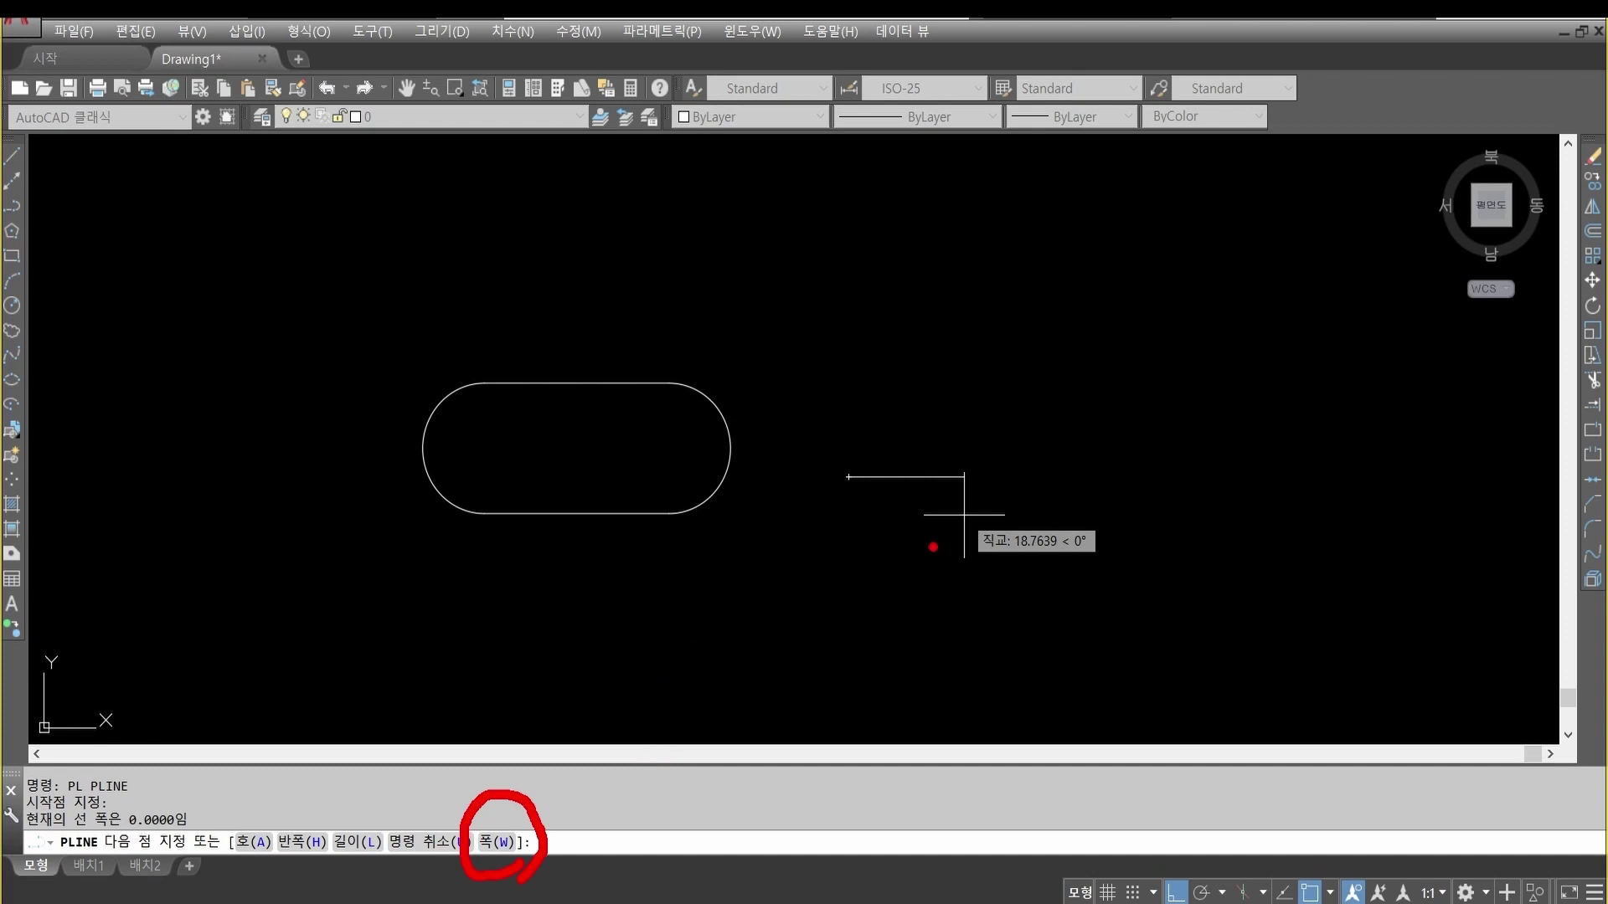
pyautogui.press('Escape')
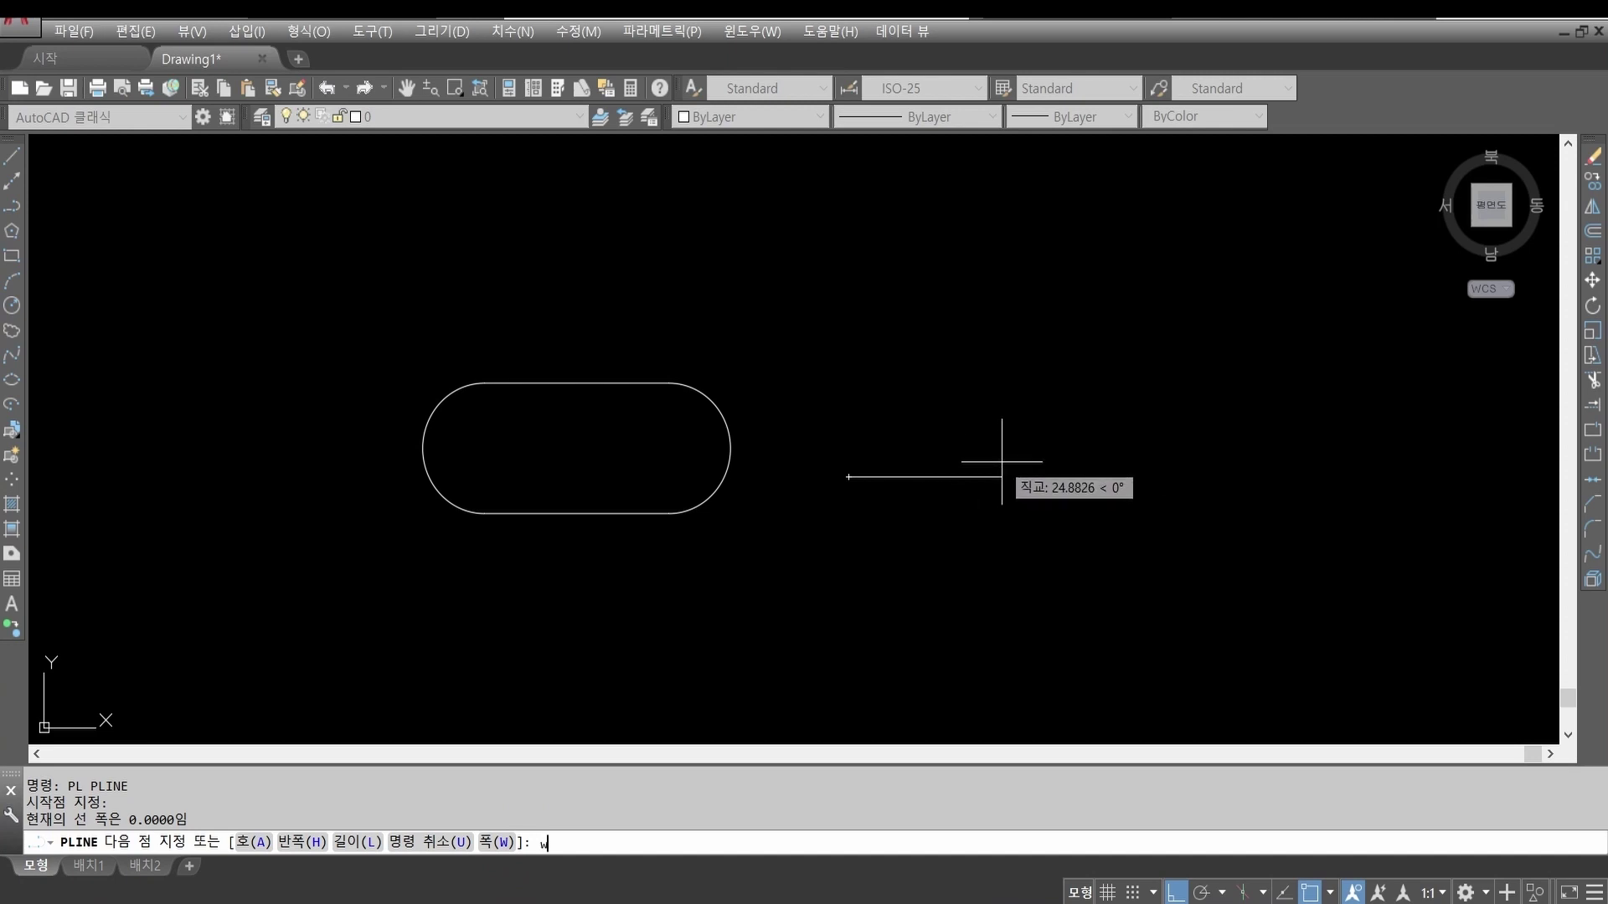
pyautogui.press('Return')
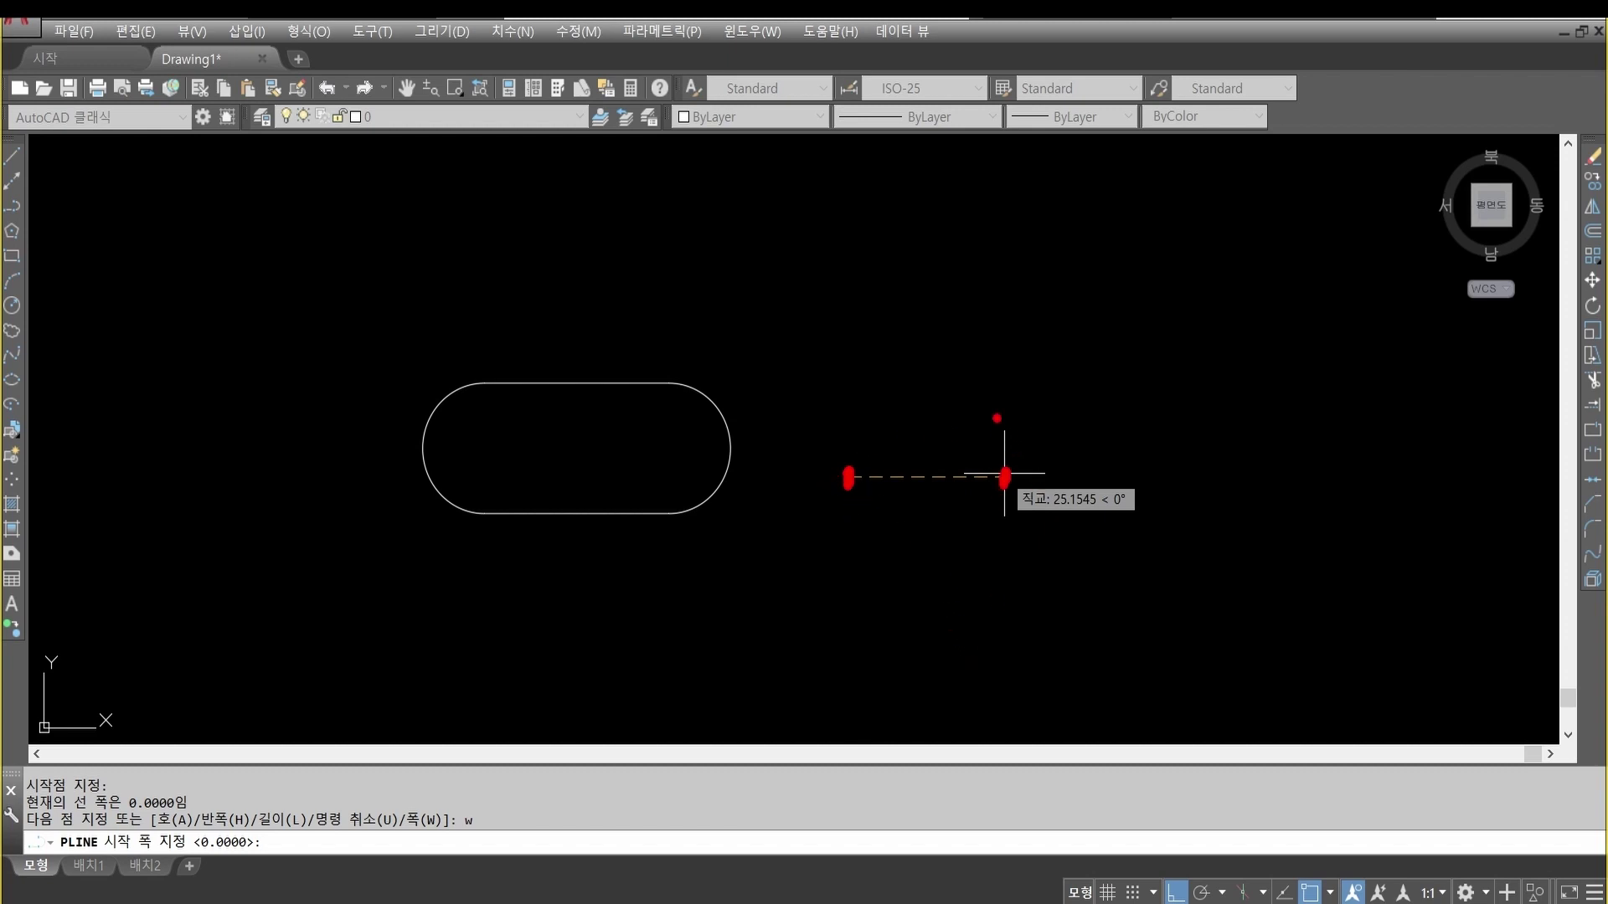
pyautogui.moveTo(828, 390); pyautogui.dragTo(829, 423)
pyautogui.moveTo(844, 392)
pyautogui.mouseDown()
pyautogui.moveTo(842, 427)
pyautogui.moveTo(846, 391)
pyautogui.mouseUp()
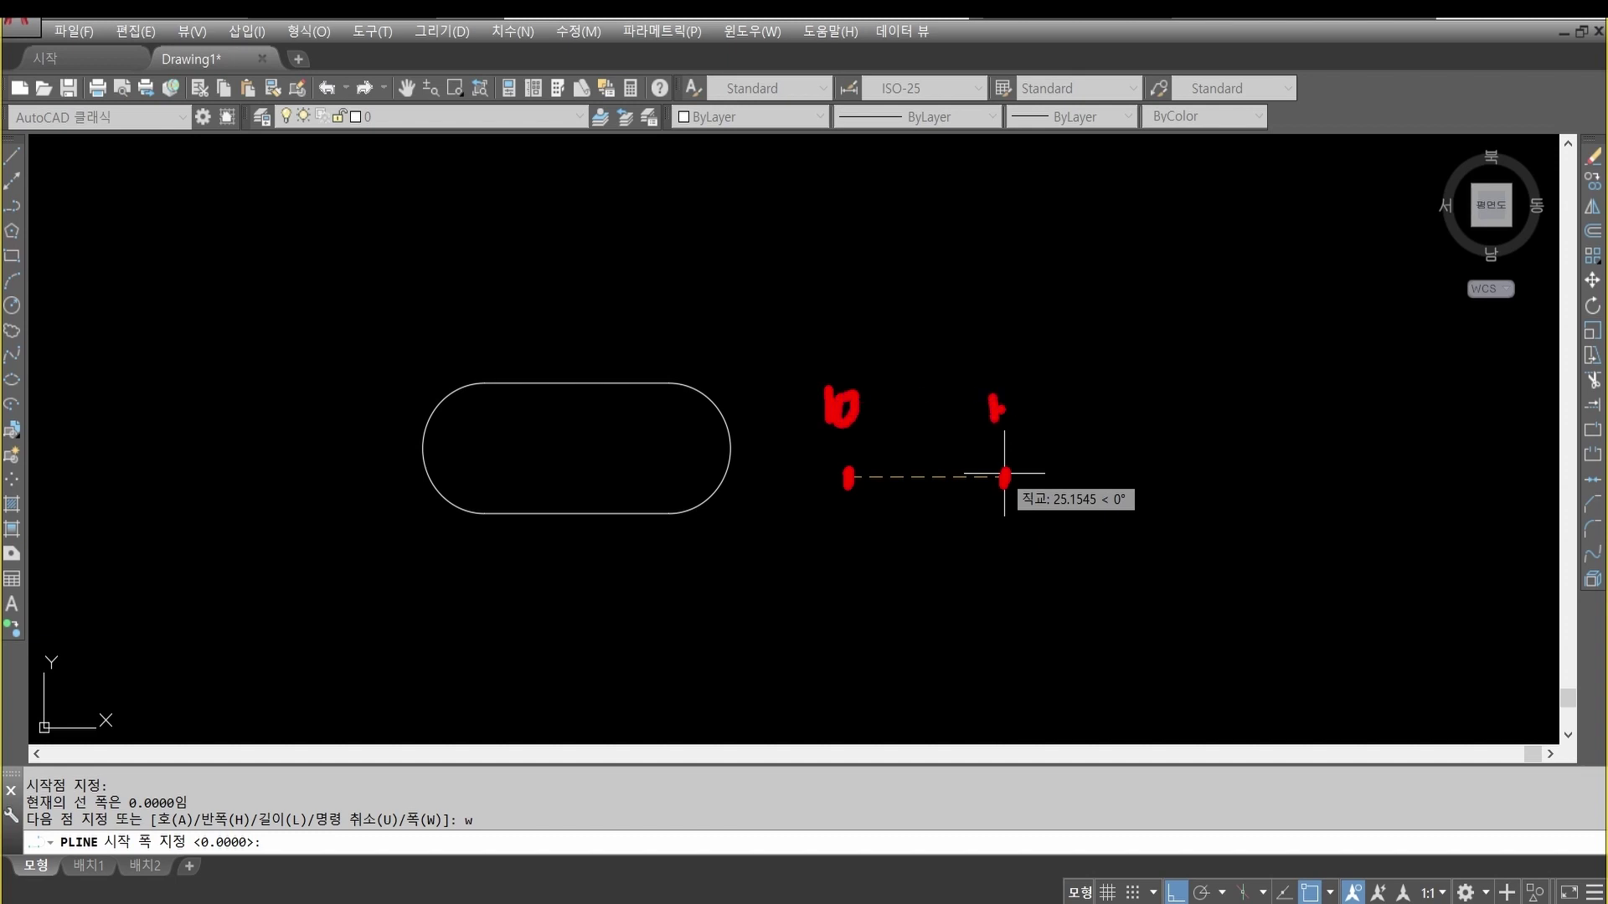
pyautogui.moveTo(1016, 393); pyautogui.dragTo(1010, 410)
pyautogui.moveTo(840, 429)
pyautogui.mouseDown()
pyautogui.moveTo(1000, 433)
pyautogui.moveTo(1005, 520)
pyautogui.moveTo(867, 524)
pyautogui.moveTo(836, 426)
pyautogui.mouseUp()
pyautogui.moveTo(842, 473)
pyautogui.mouseDown()
pyautogui.moveTo(871, 435)
pyautogui.moveTo(905, 436)
pyautogui.mouseUp()
pyautogui.moveTo(876, 503)
pyautogui.mouseDown()
pyautogui.moveTo(958, 448)
pyautogui.moveTo(987, 452)
pyautogui.moveTo(976, 503)
pyautogui.mouseUp()
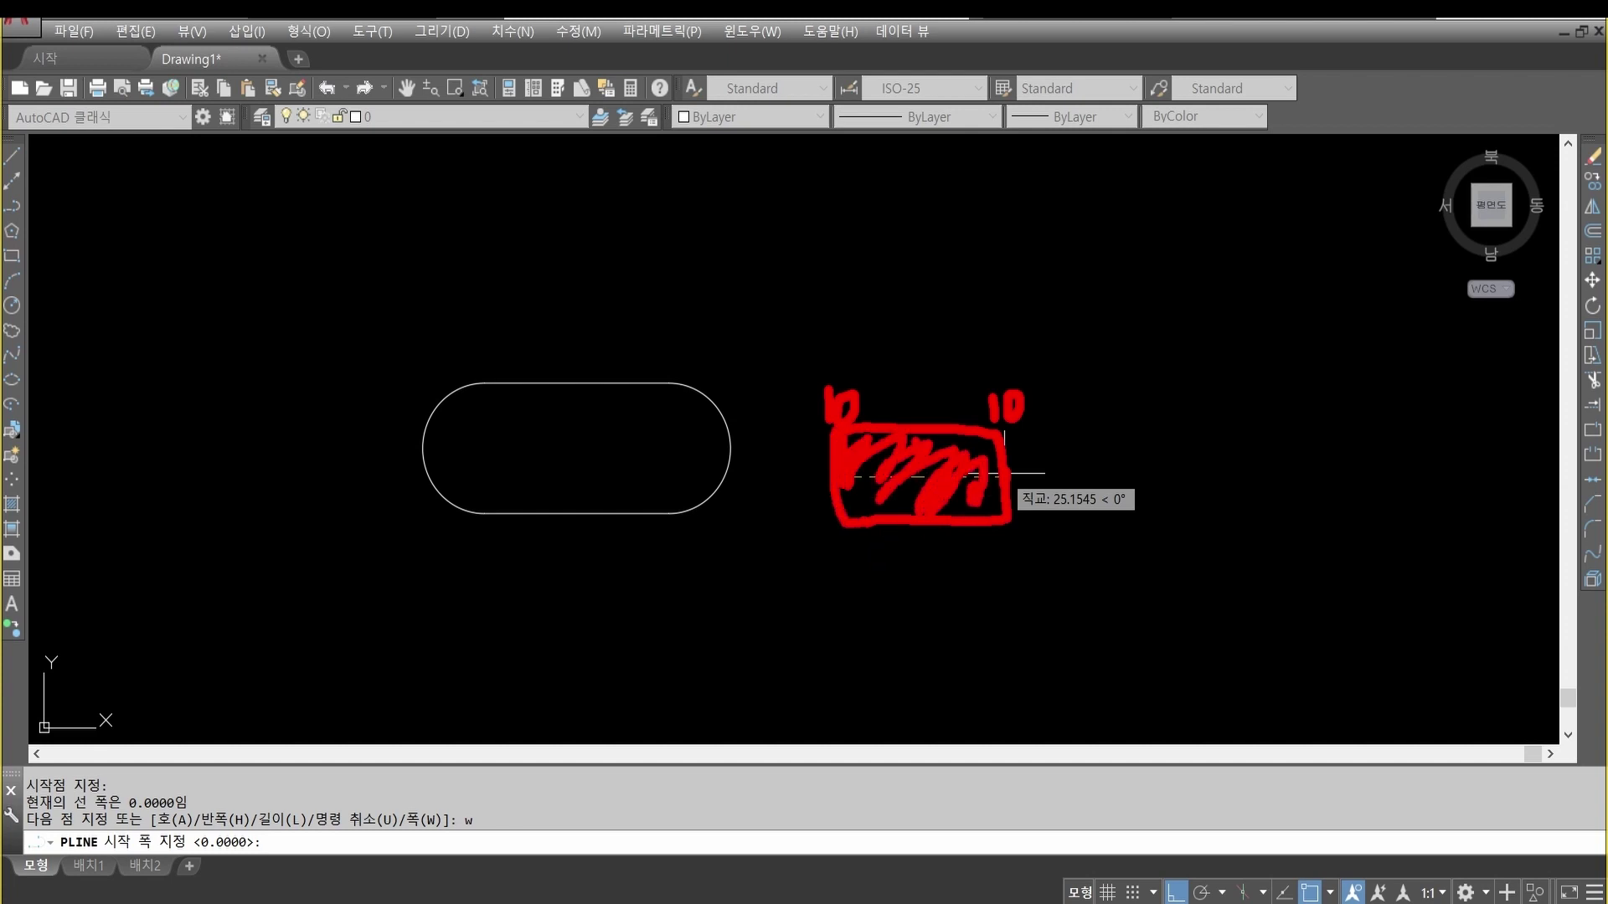
pyautogui.press('Escape')
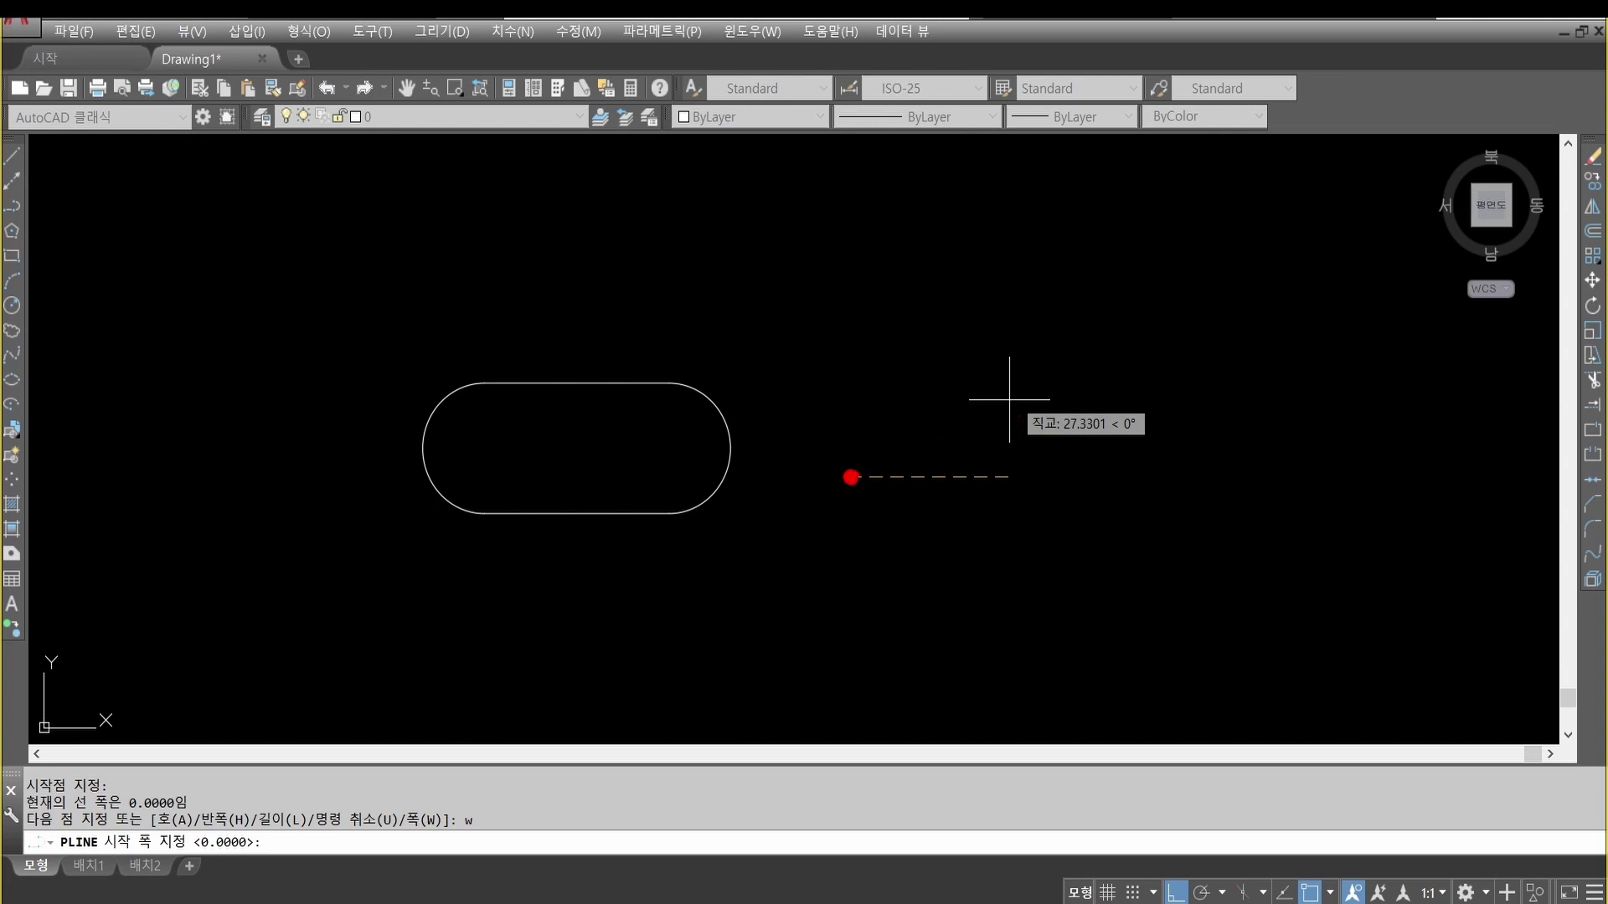
pyautogui.moveTo(853, 476)
pyautogui.mouseDown()
pyautogui.moveTo(1011, 402)
pyautogui.moveTo(1005, 550)
pyautogui.moveTo(875, 490)
pyautogui.moveTo(950, 452)
pyautogui.moveTo(997, 511)
pyautogui.mouseUp()
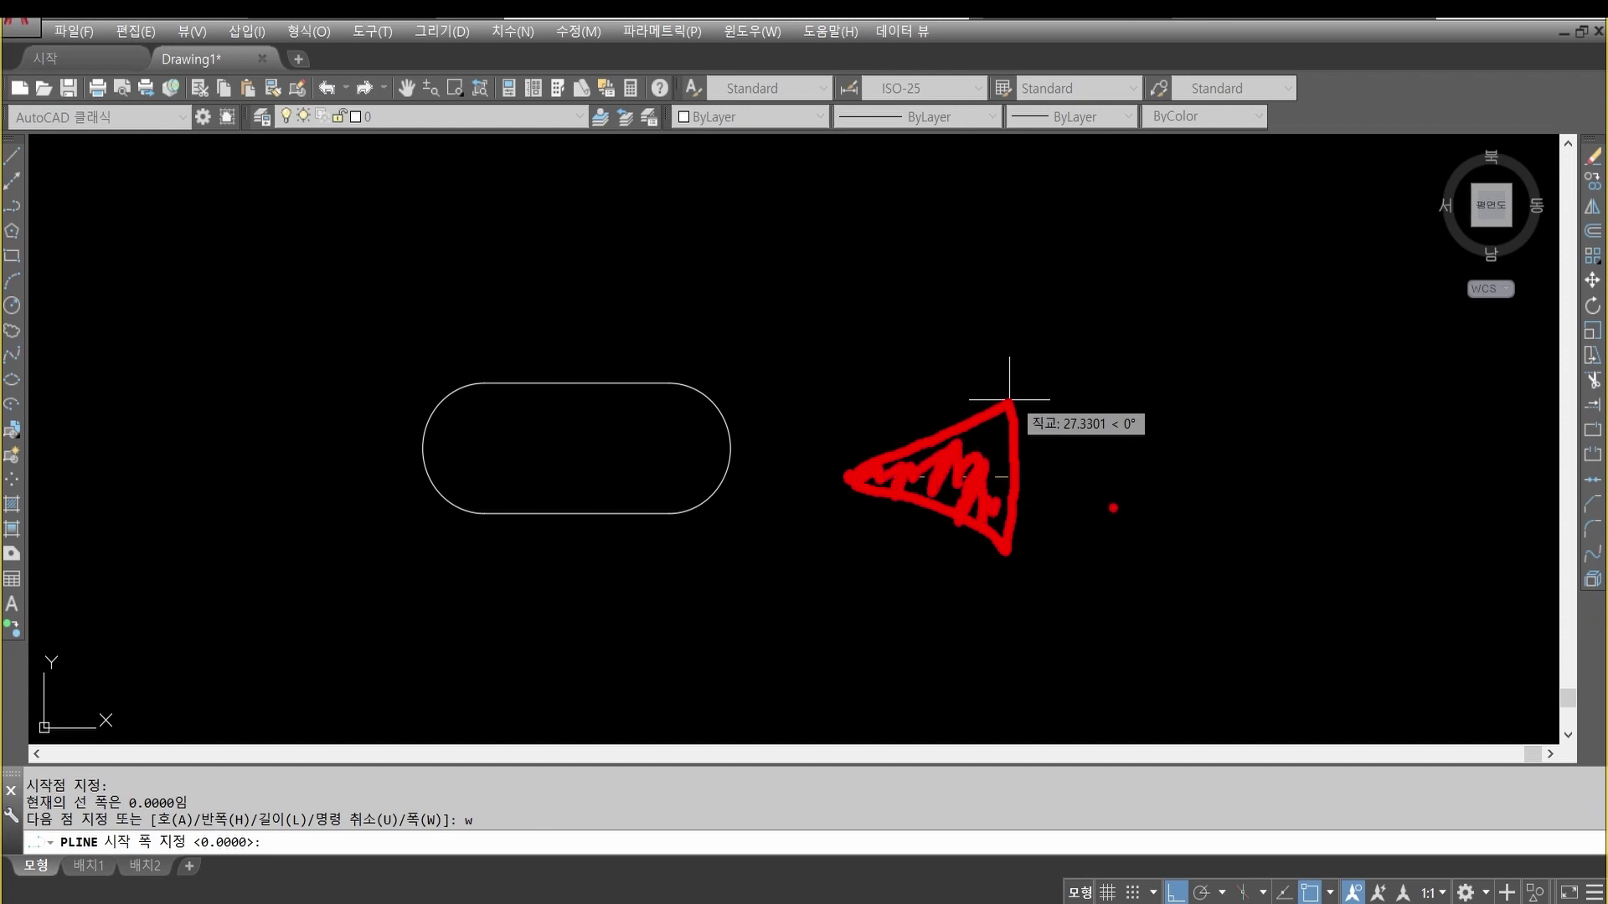
pyautogui.press('Escape')
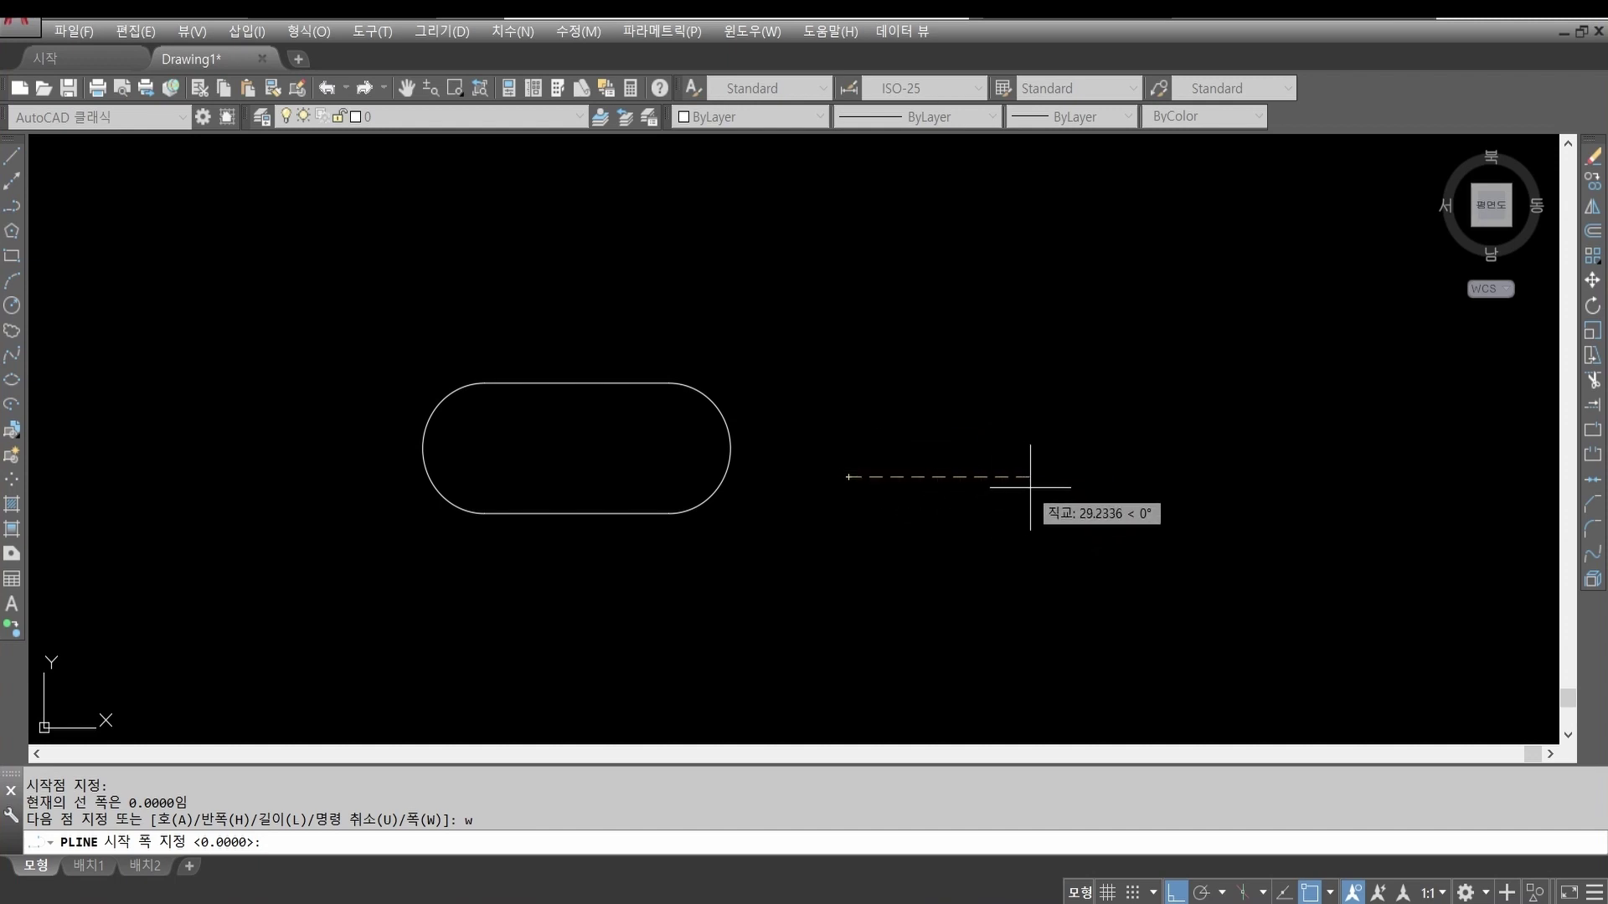
# Step: Set the polyline's starting and ending widths to 5, draw one horizontal segment to the right, and finish it
pyautogui.write('5')
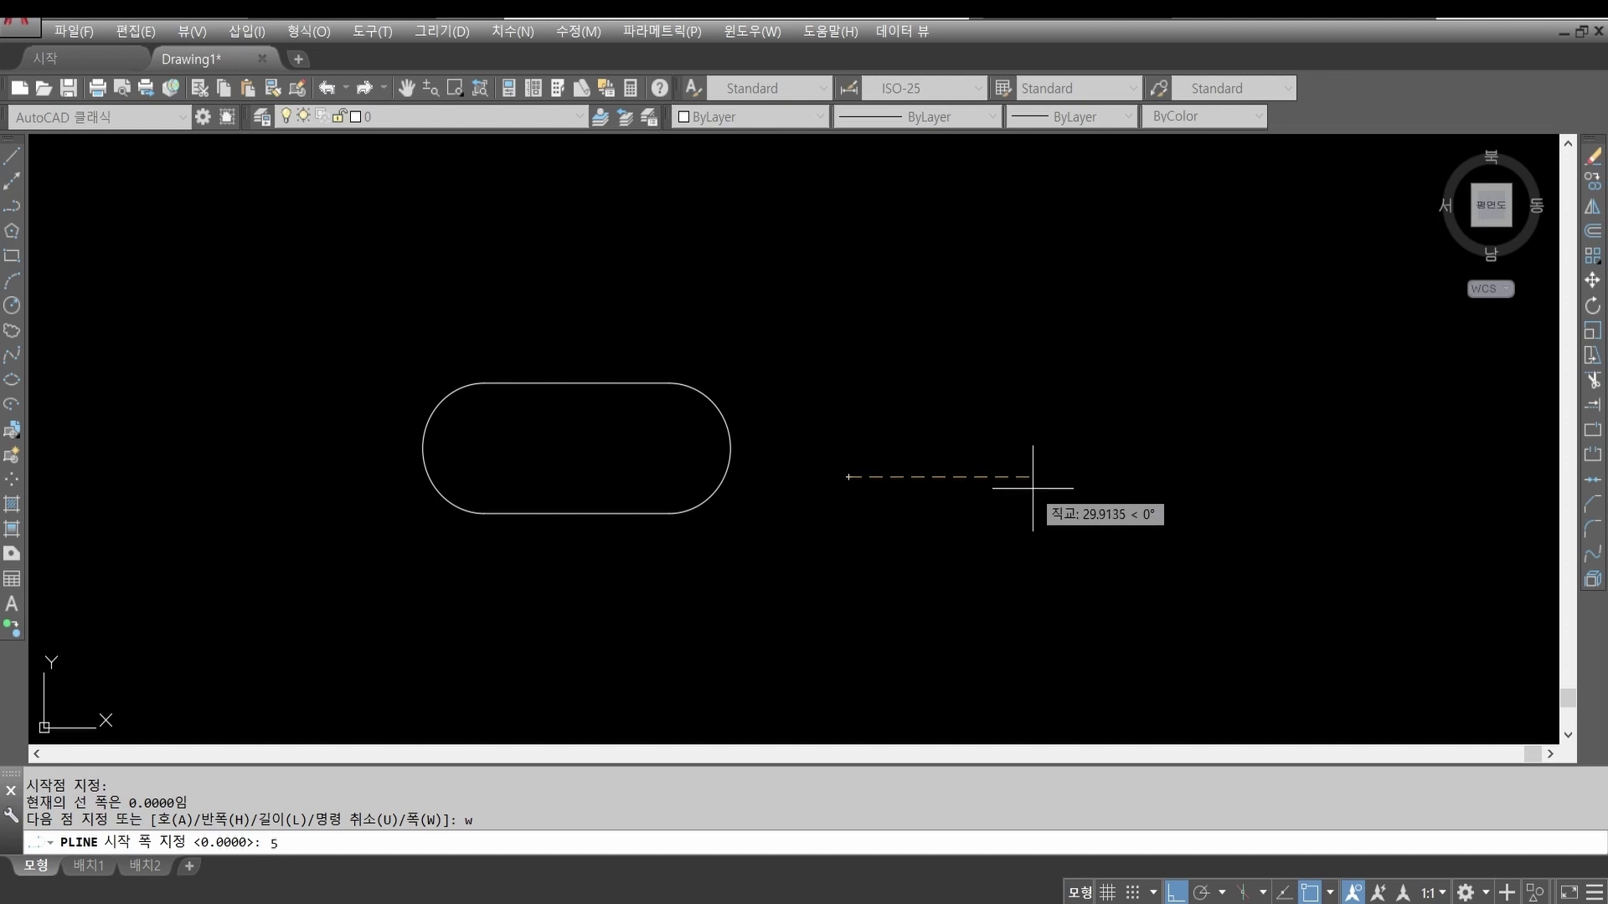
pyautogui.press('Return')
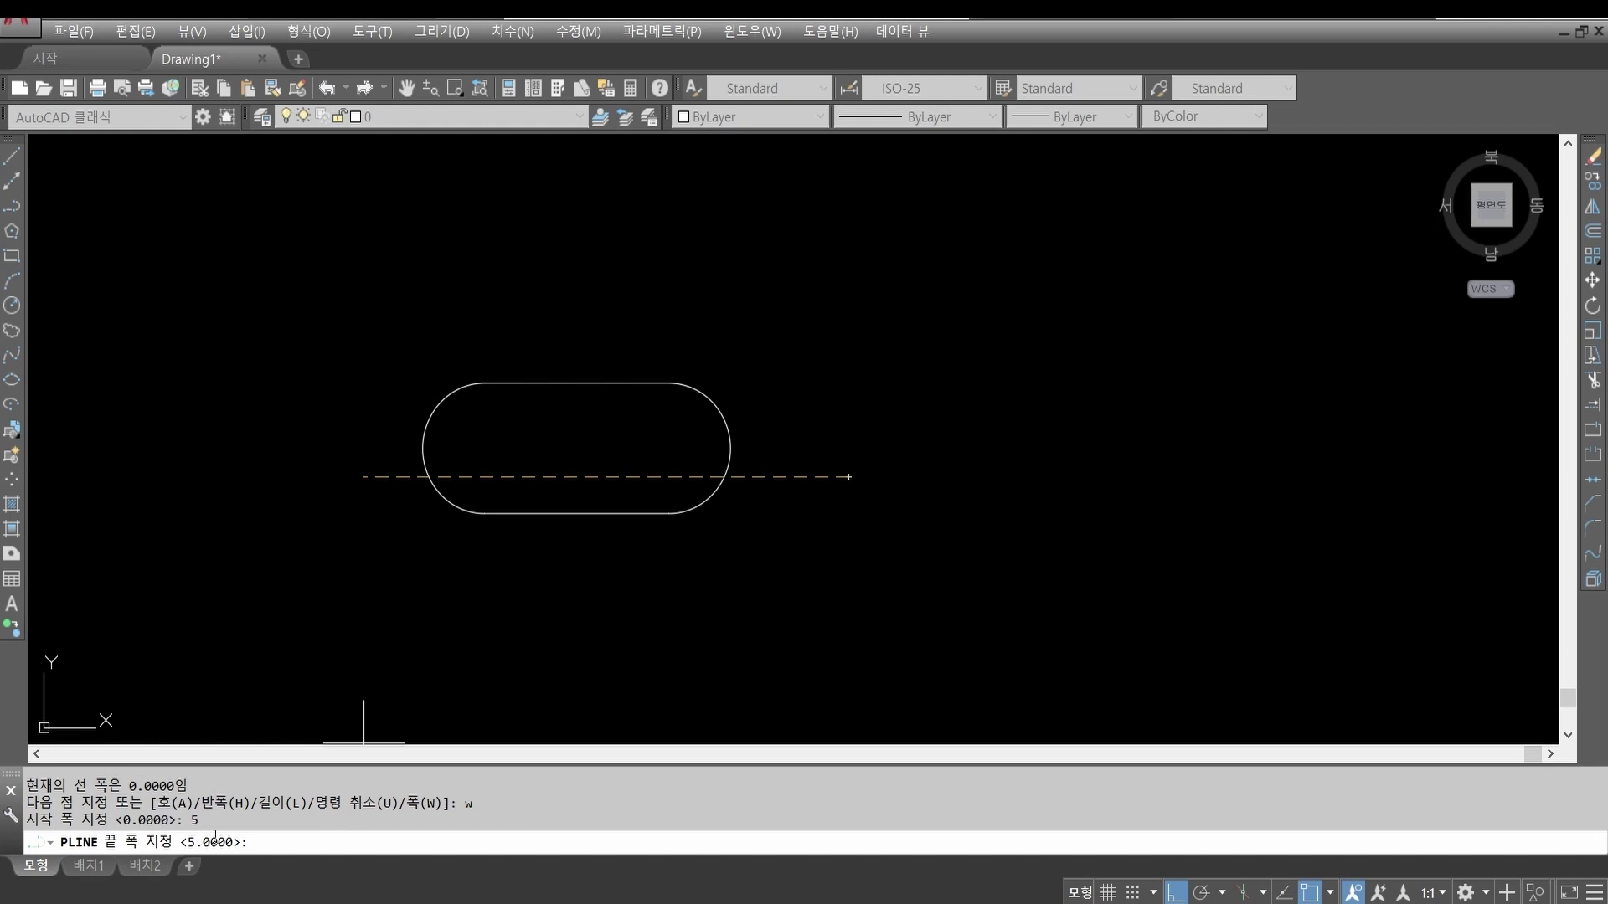
pyautogui.write('5')
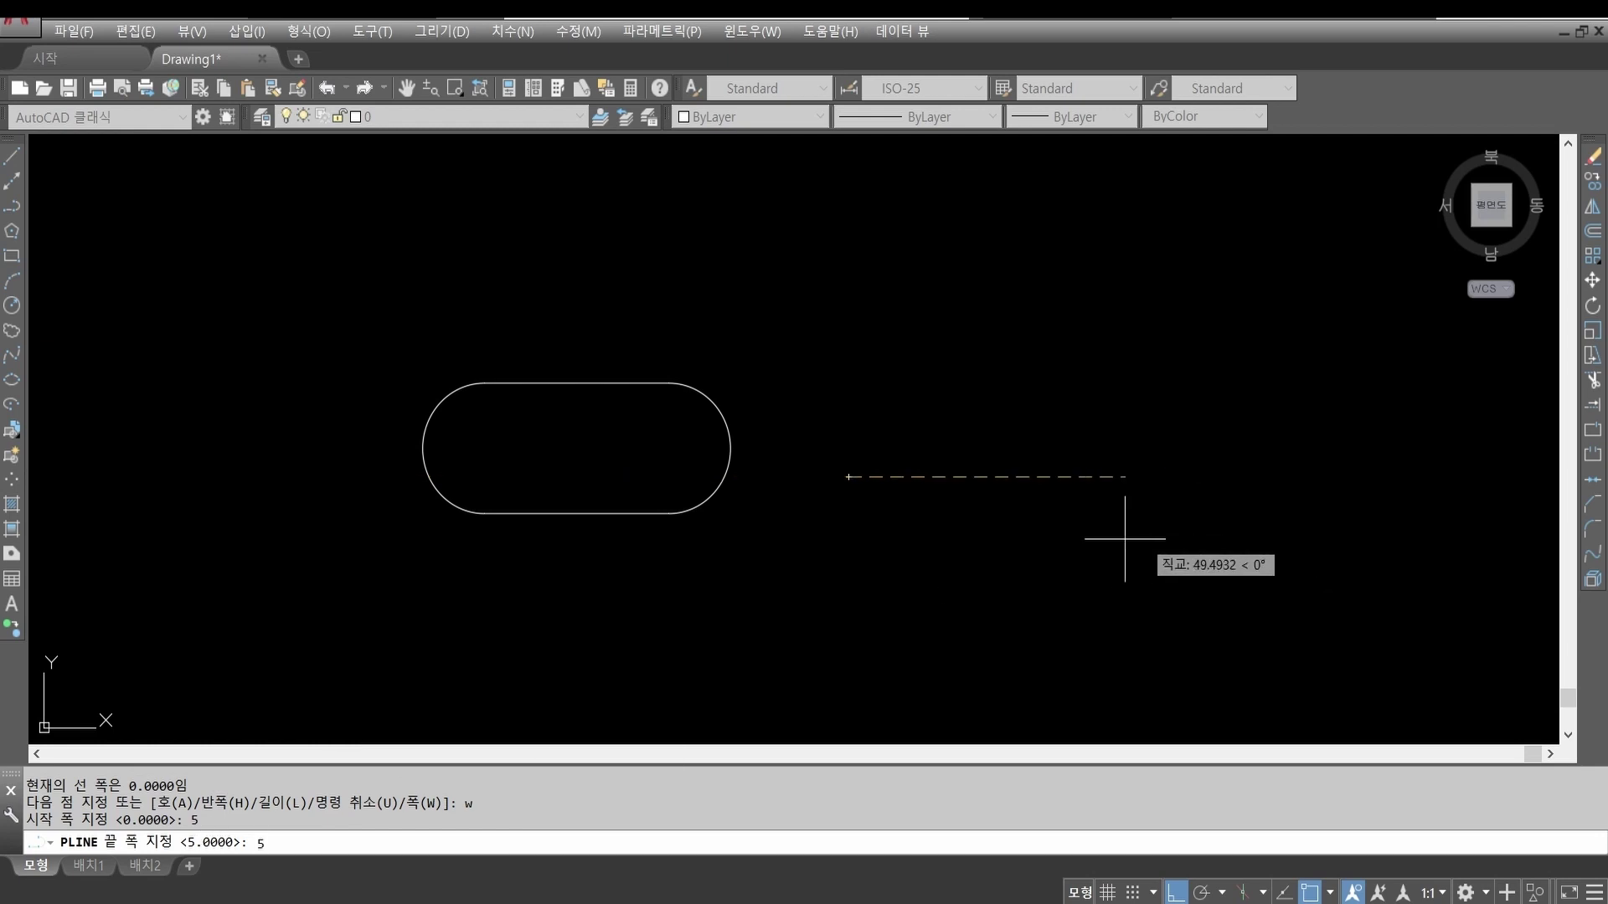
pyautogui.press('Return')
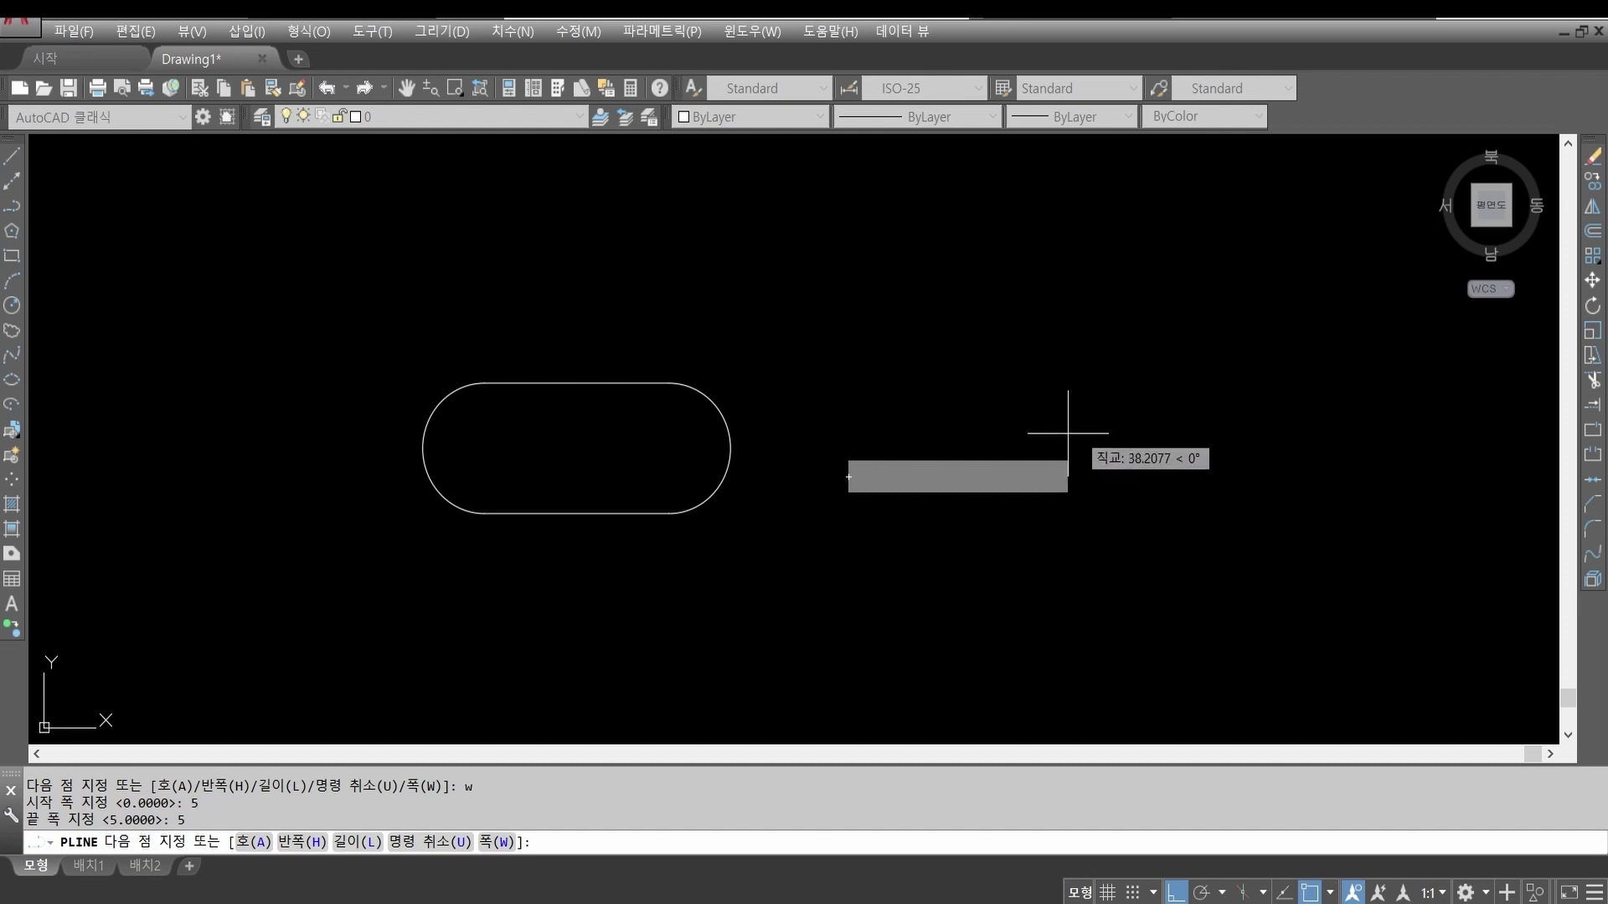
pyautogui.click(1104, 444)
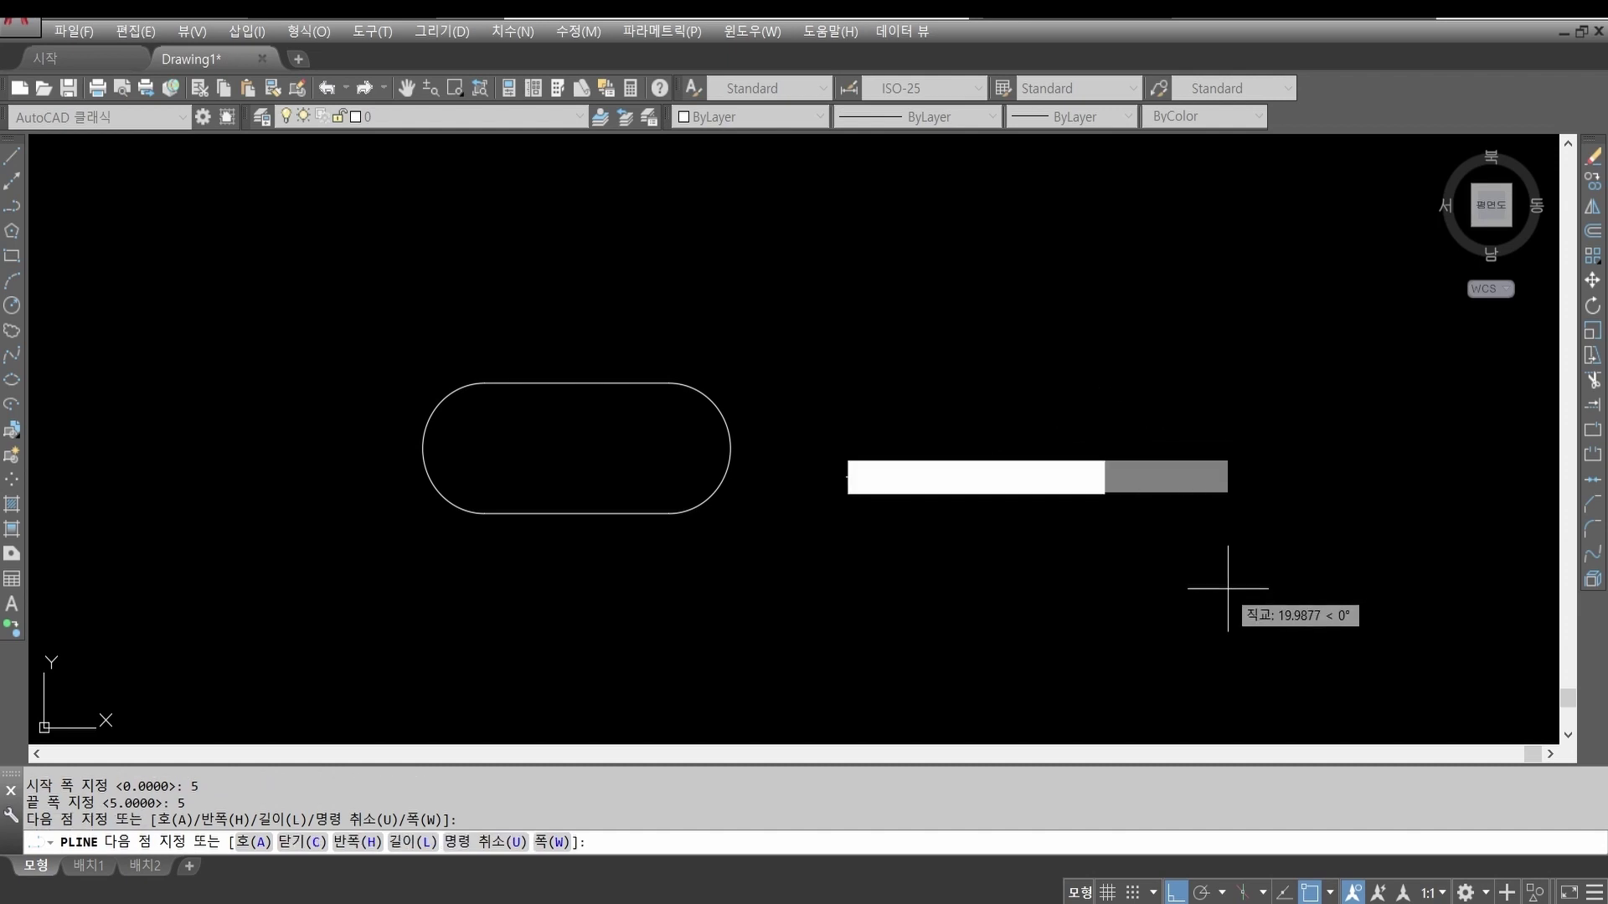
pyautogui.press('Return')
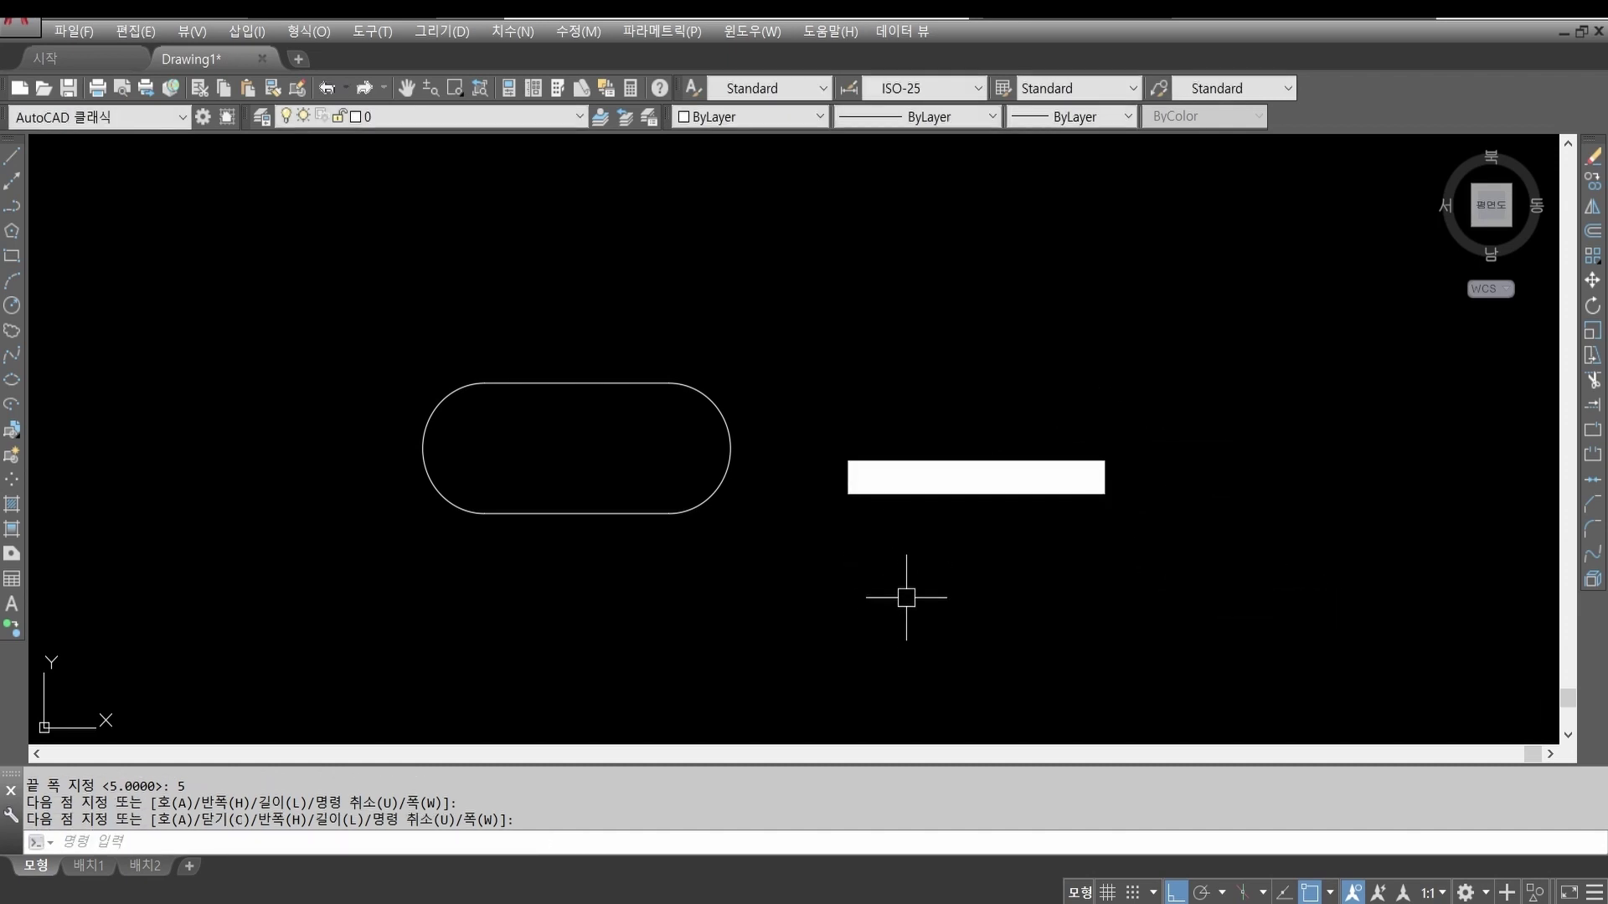
# Step: Start a polyline below the thick bar and draw a 30-long arrowhead segment to the right with starting width 0 and ending width 10
pyautogui.write('p')
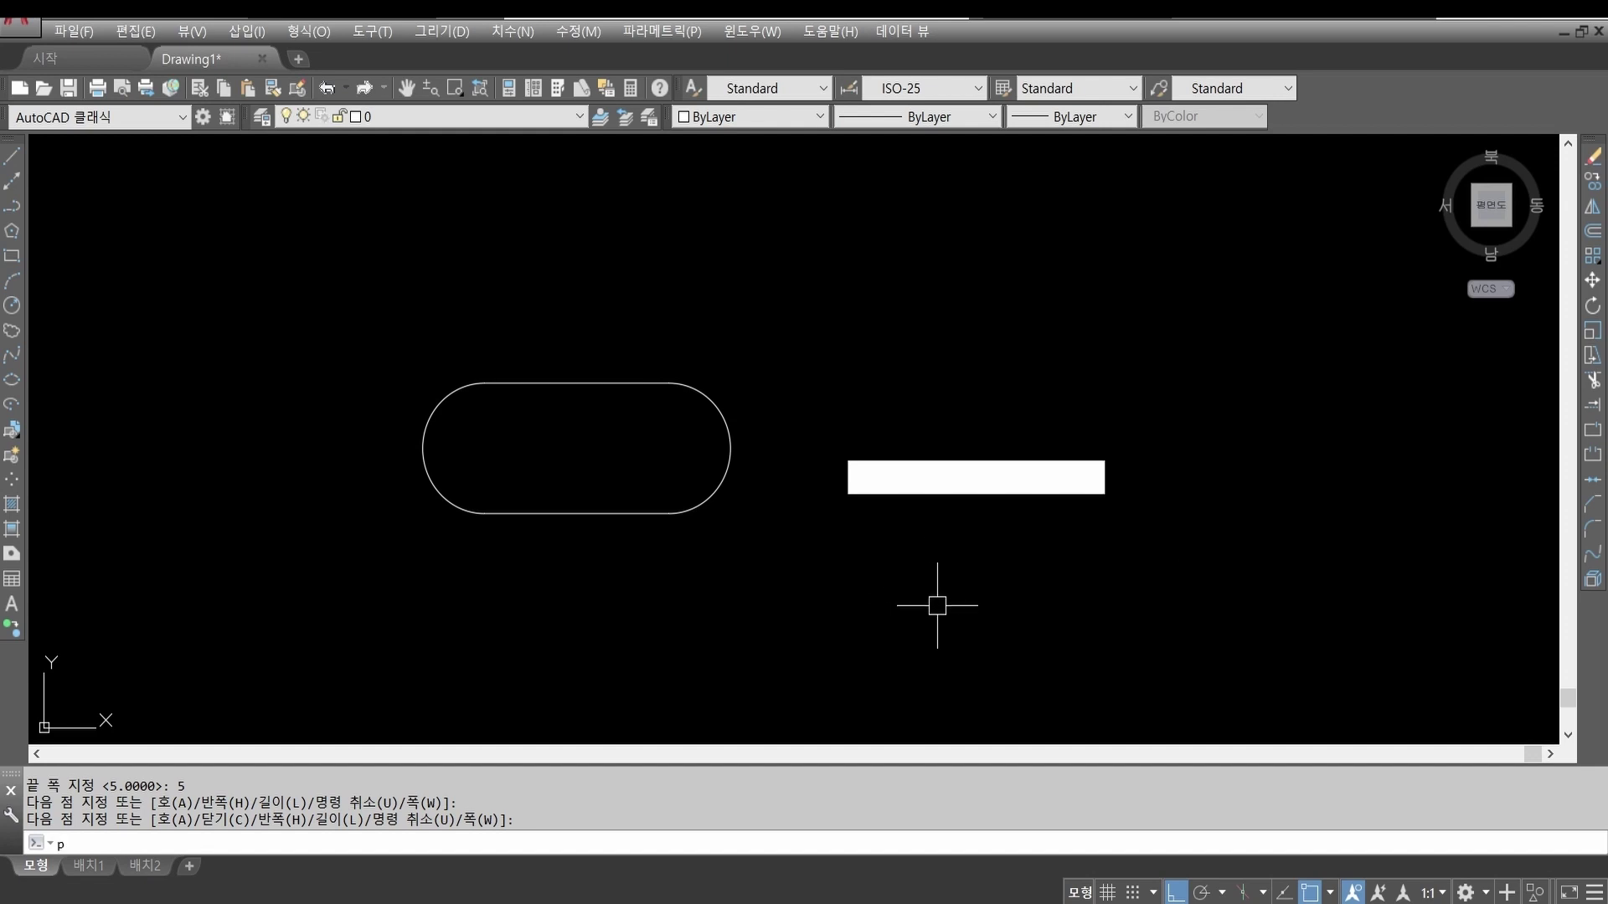
pyautogui.write('l')
pyautogui.press('Return')
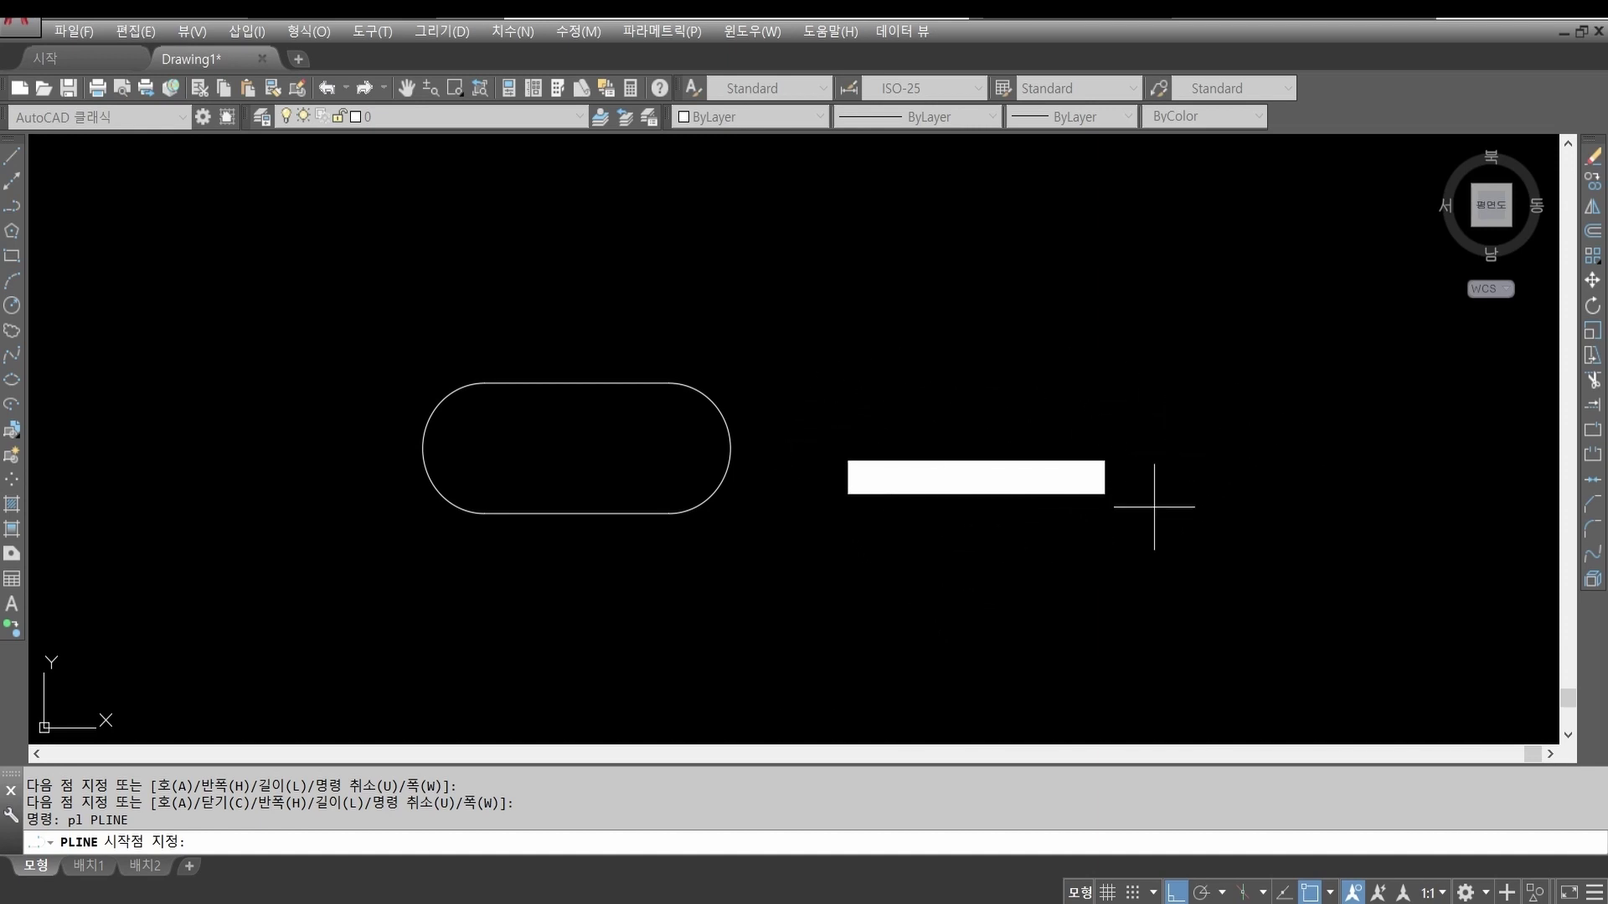
pyautogui.click(851, 605)
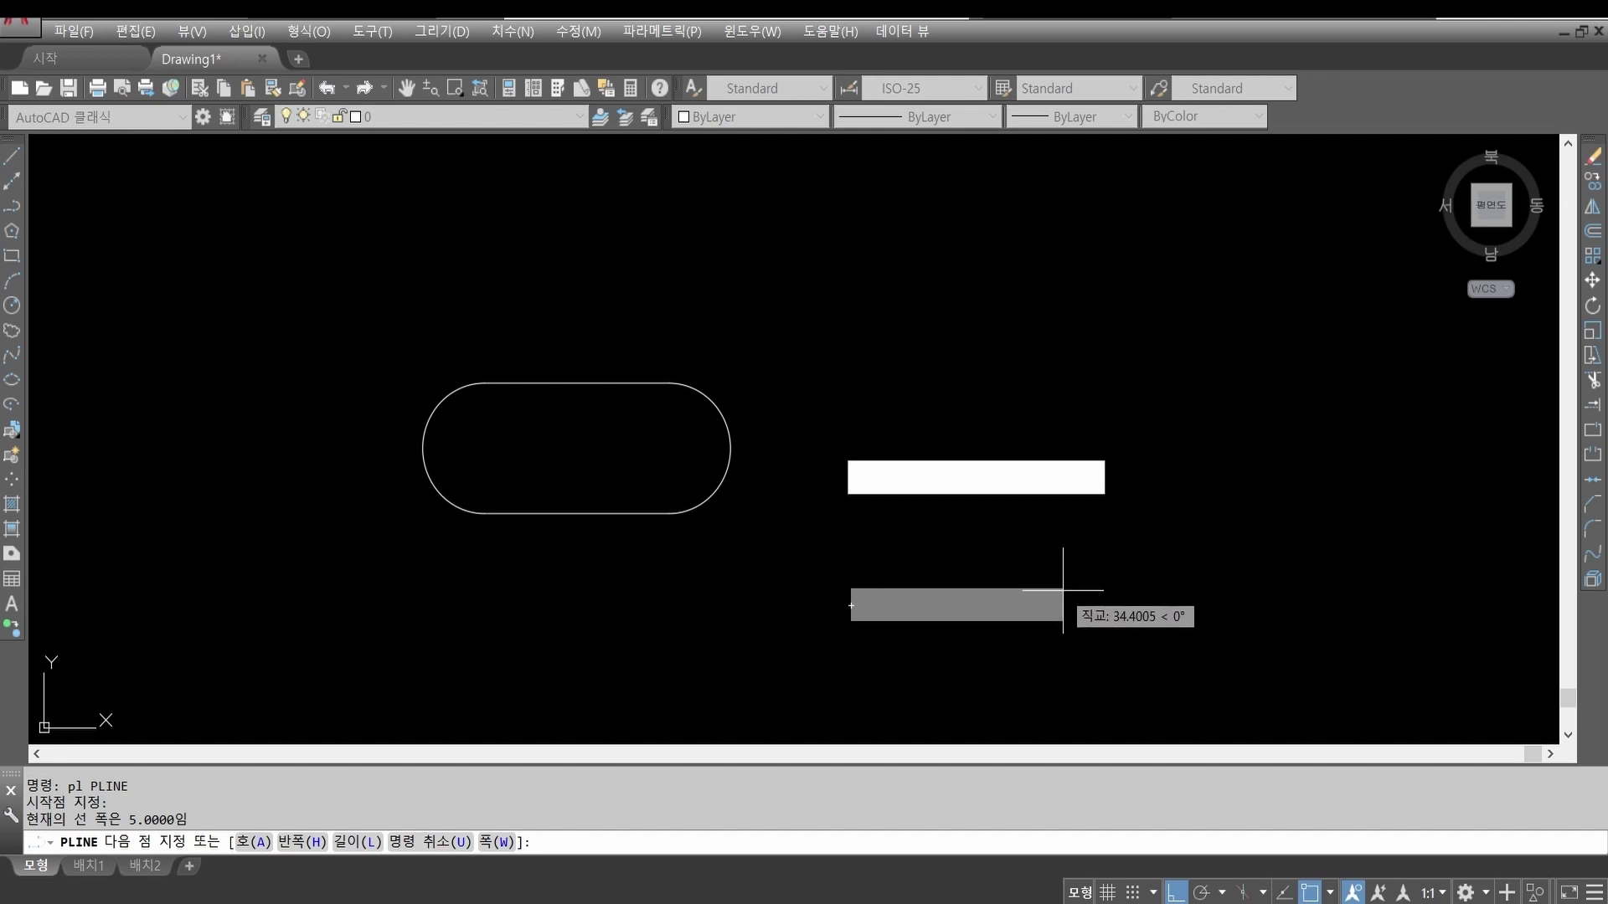
pyautogui.write('w')
pyautogui.press('Return')
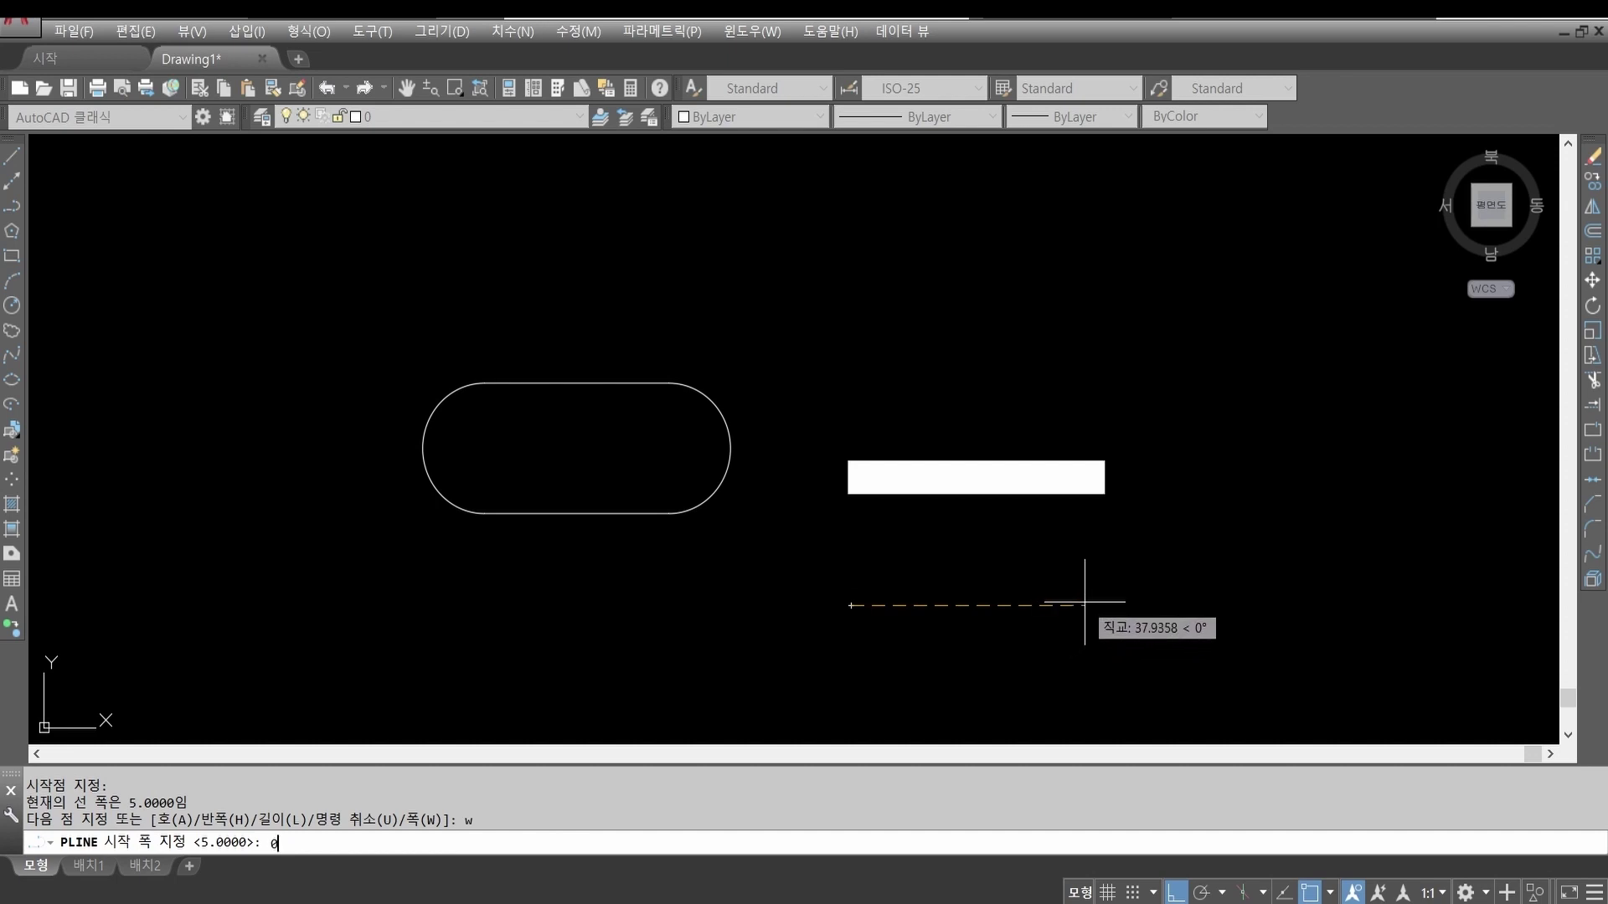
pyautogui.write('0')
pyautogui.press('Return')
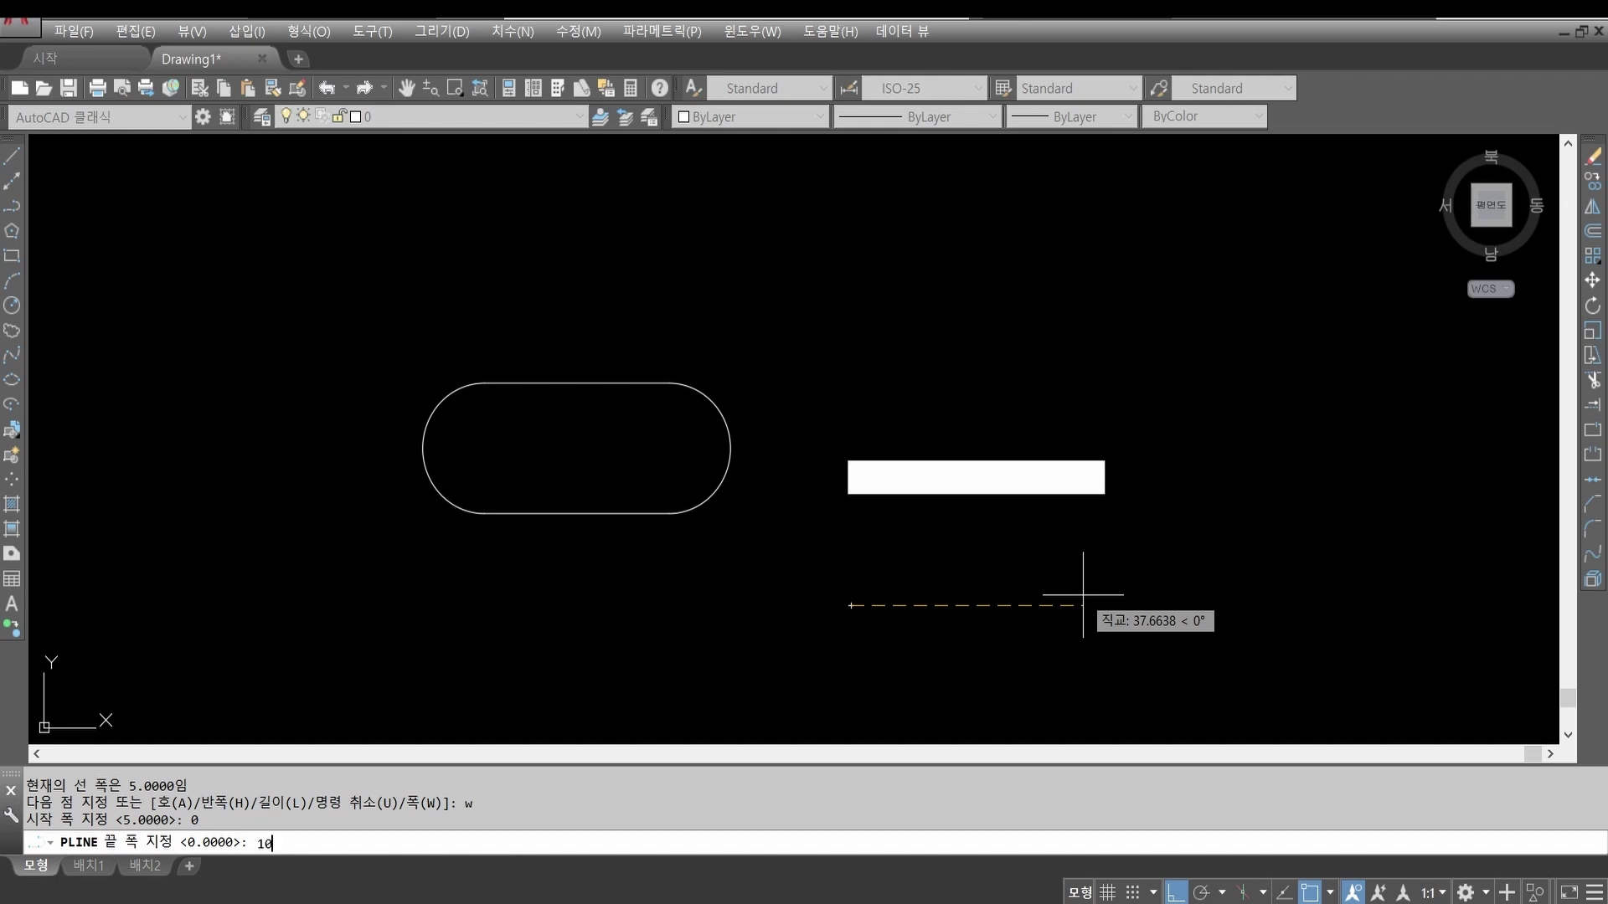
pyautogui.press('Return')
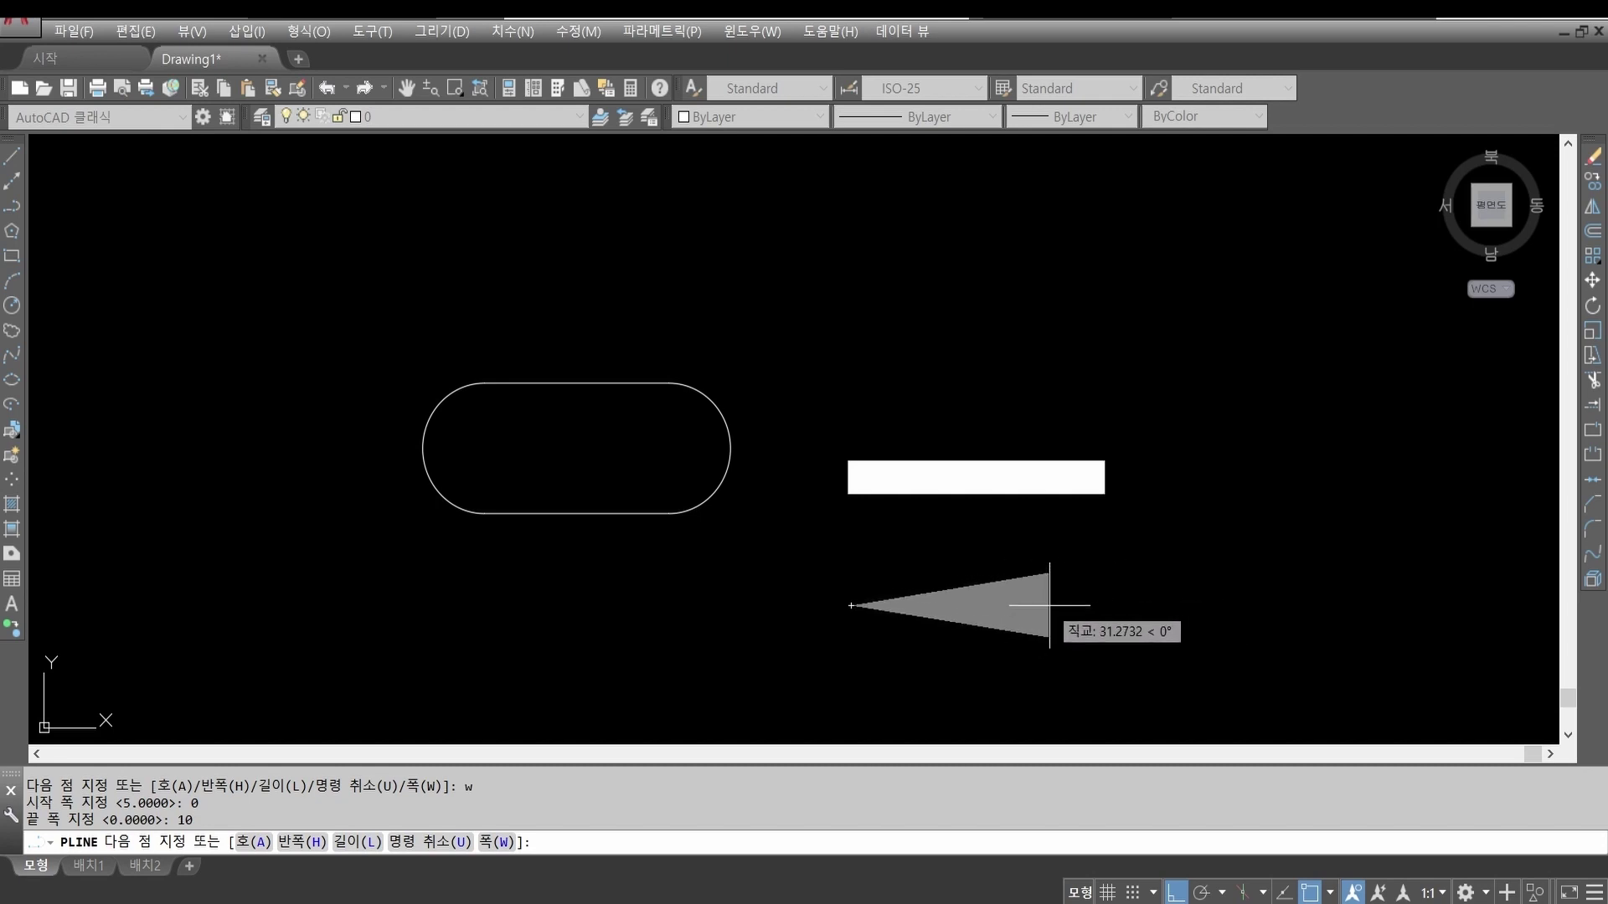
pyautogui.write('30')
pyautogui.press('Return')
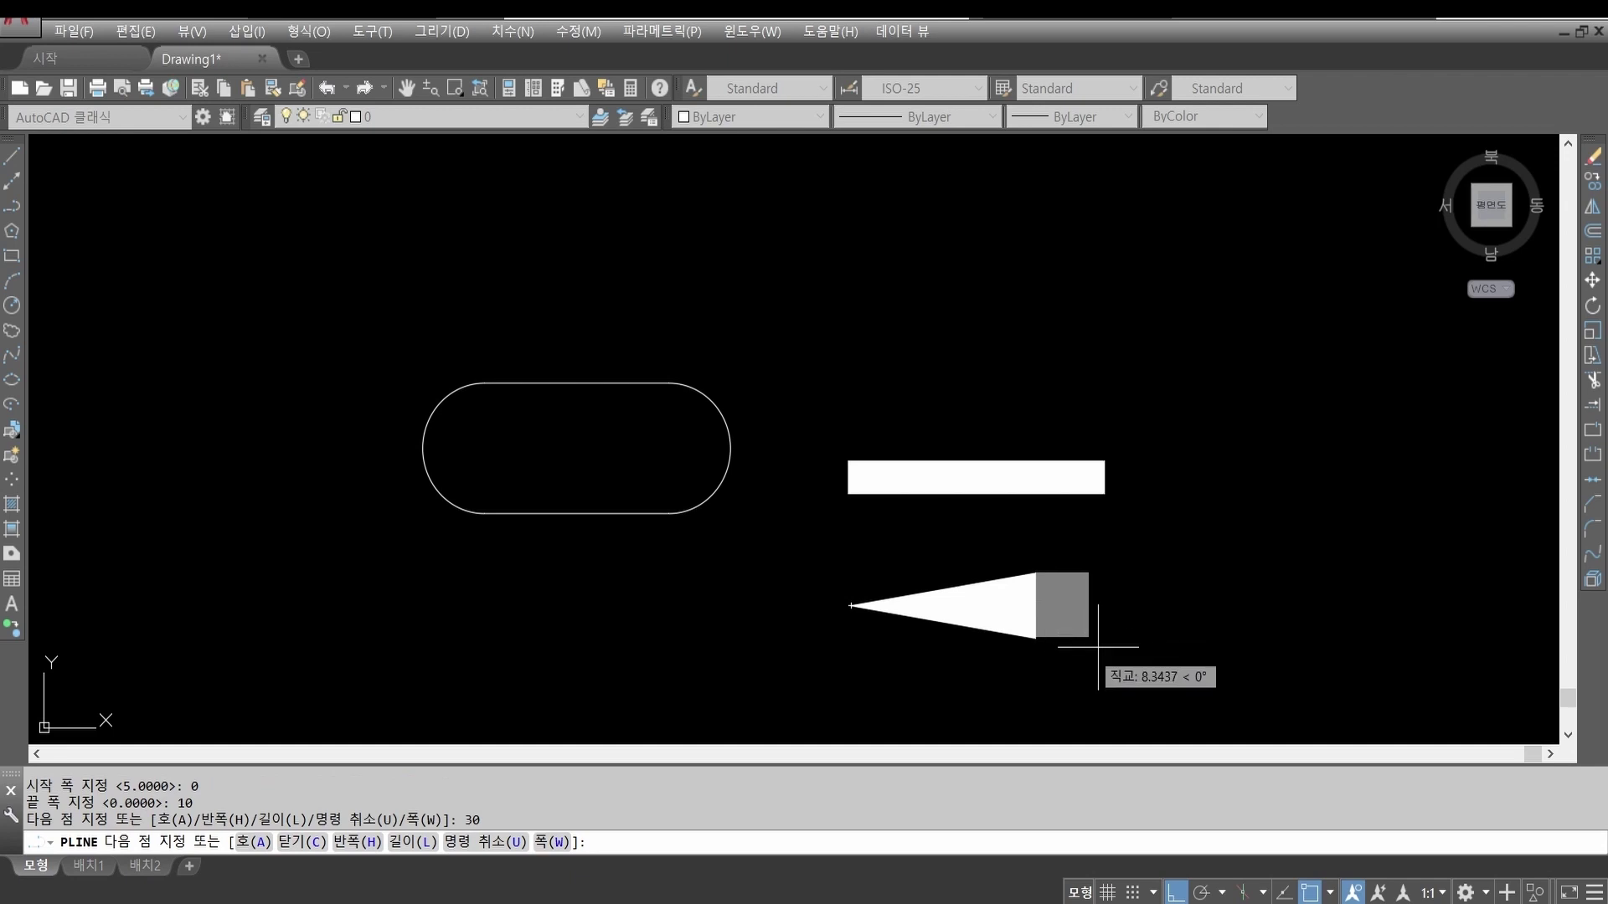
# Step: Continue the arrow with a 30-long shaft to the right, using starting and ending widths of 5, and finish the polyline
pyautogui.moveTo(1120, 567)
pyautogui.mouseDown(button='middle')
pyautogui.moveTo(937, 530)
pyautogui.moveTo(937, 471)
pyautogui.mouseUp(button='middle')
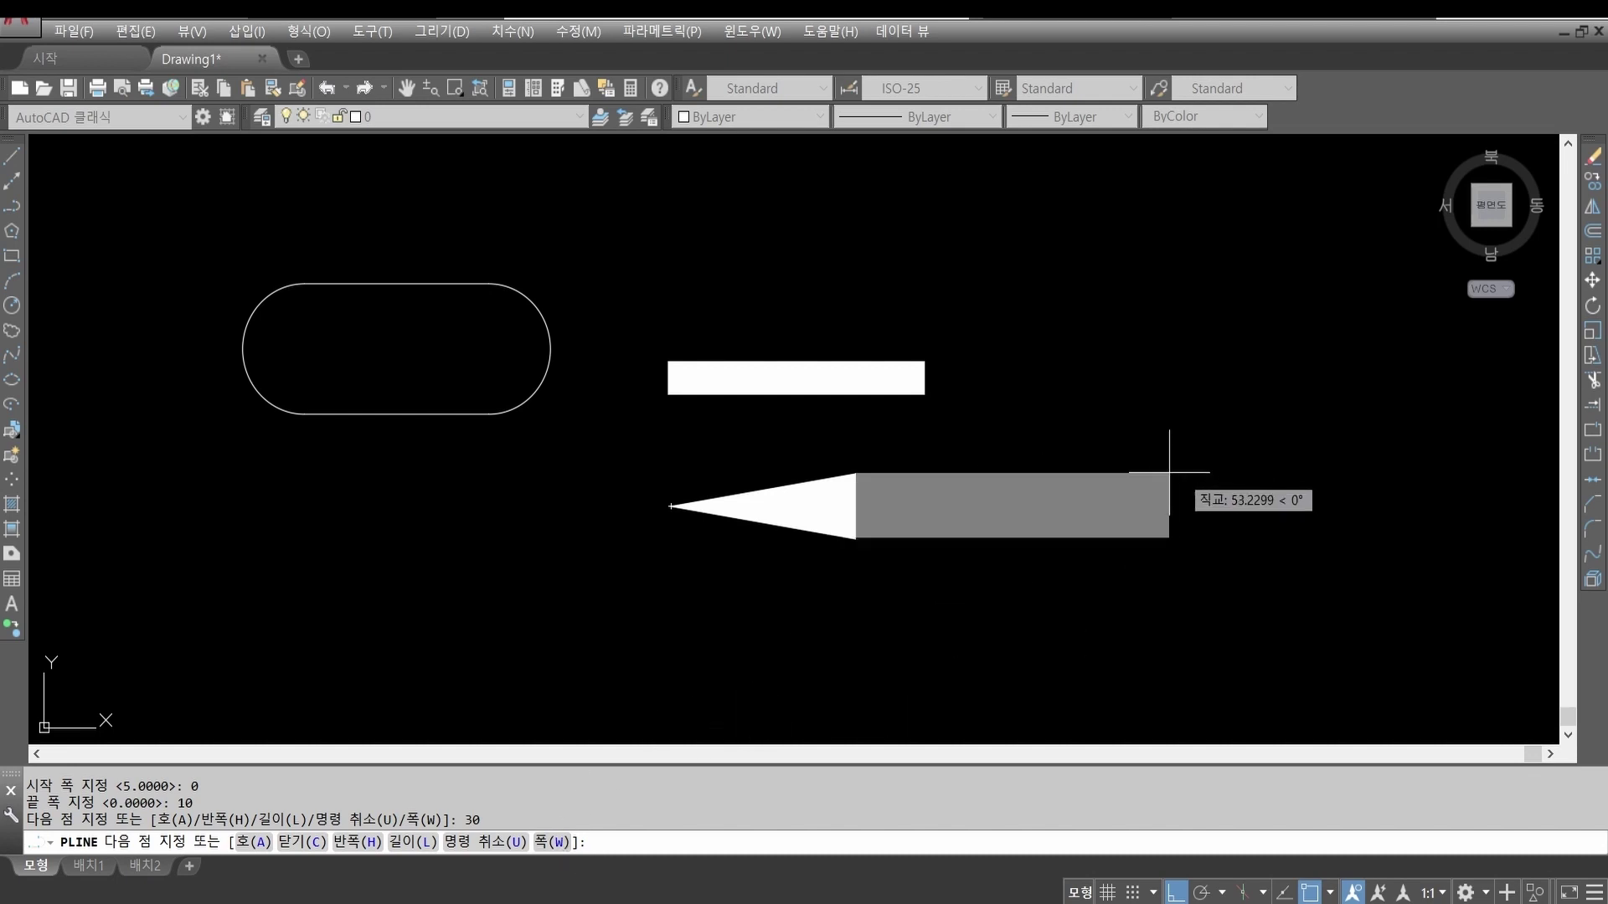
pyautogui.write('w')
pyautogui.press('Return')
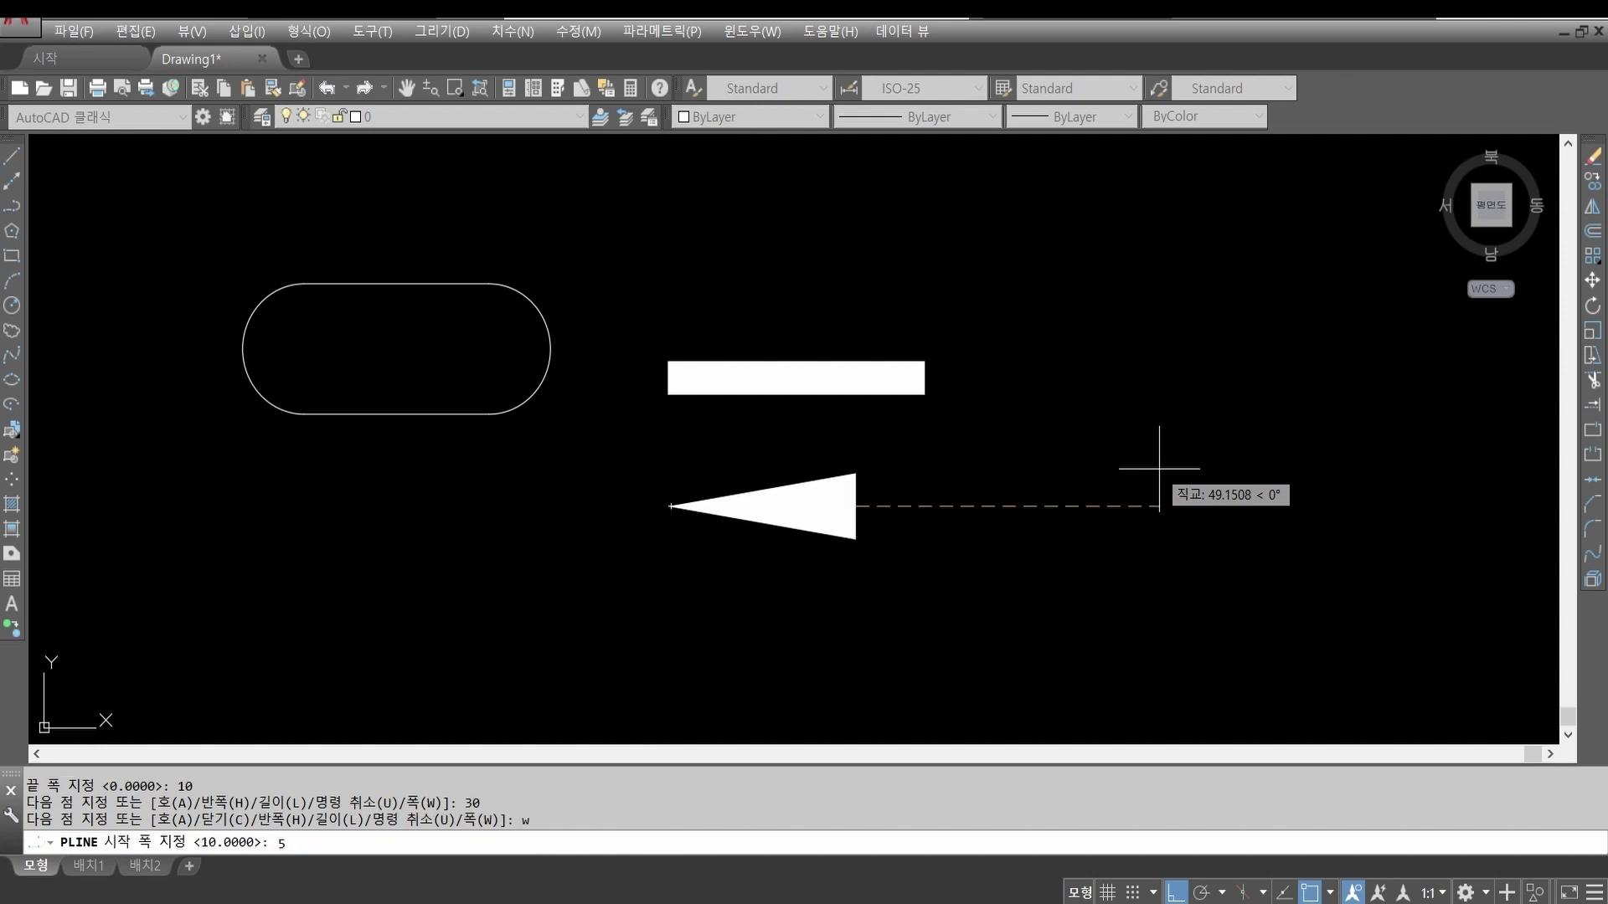
pyautogui.write('5')
pyautogui.press('Return')
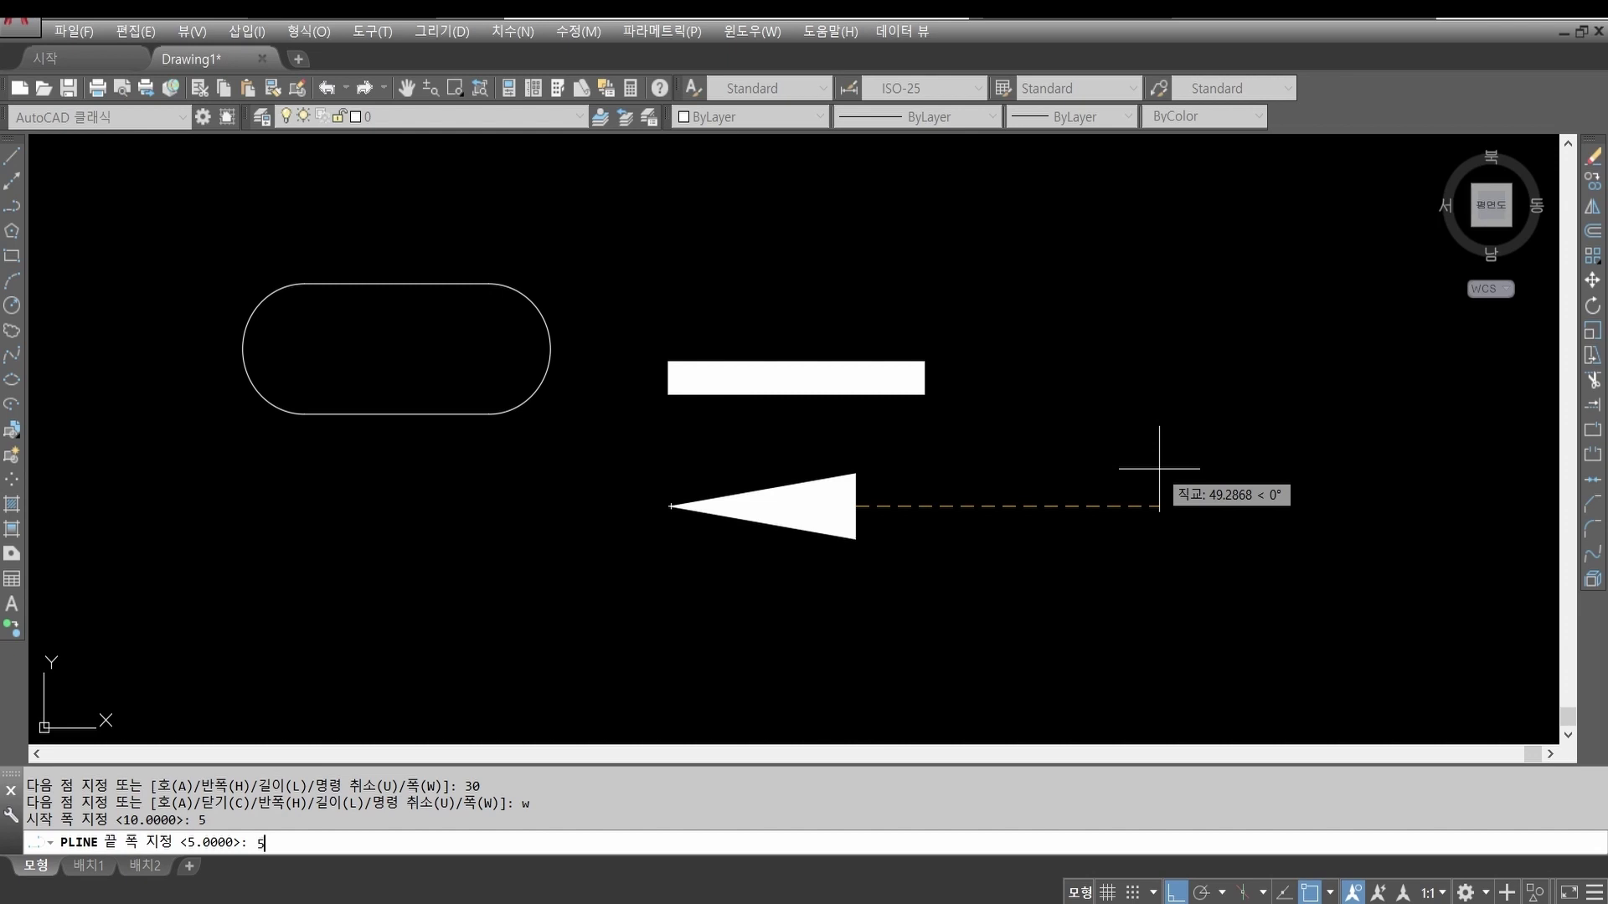
pyautogui.press('Return')
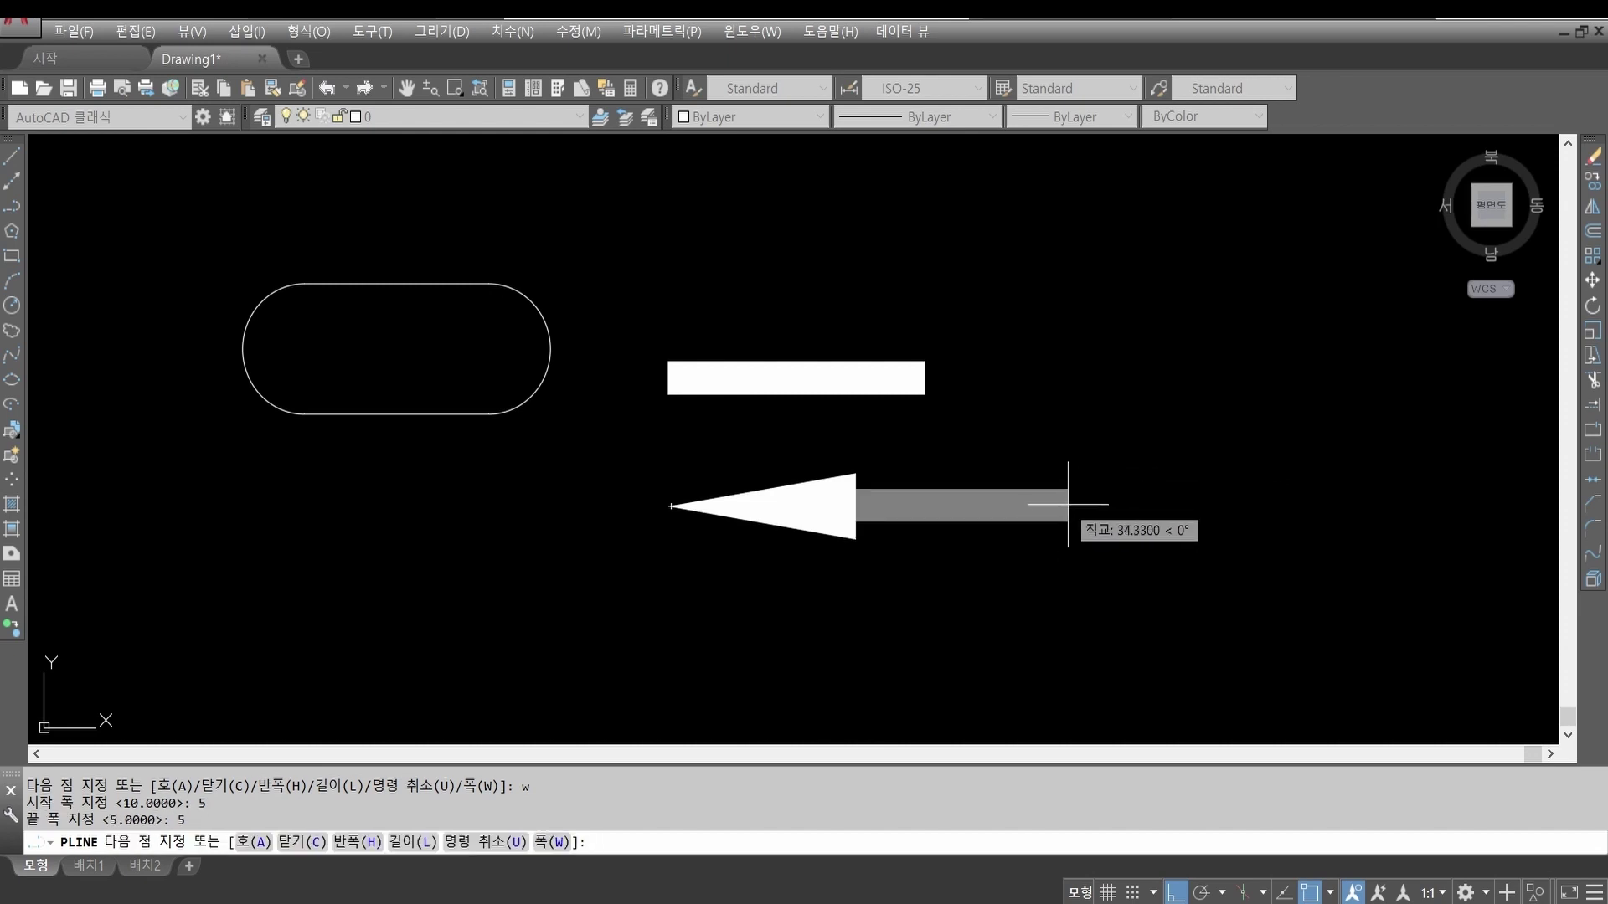
pyautogui.write('30')
pyautogui.press('Return')
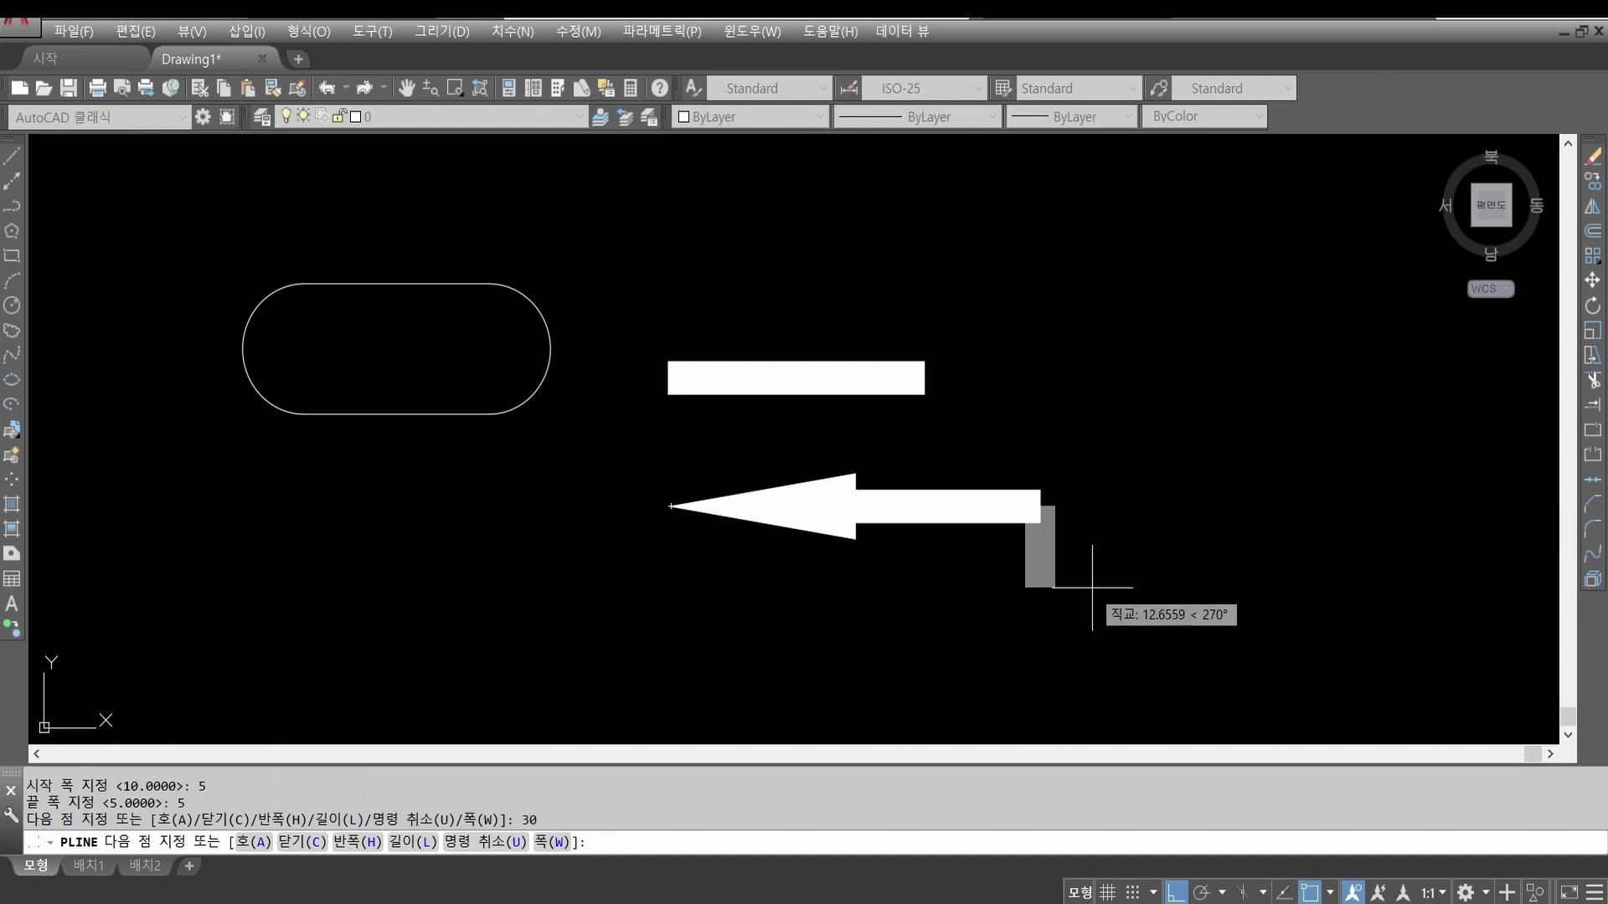
pyautogui.press('Return')
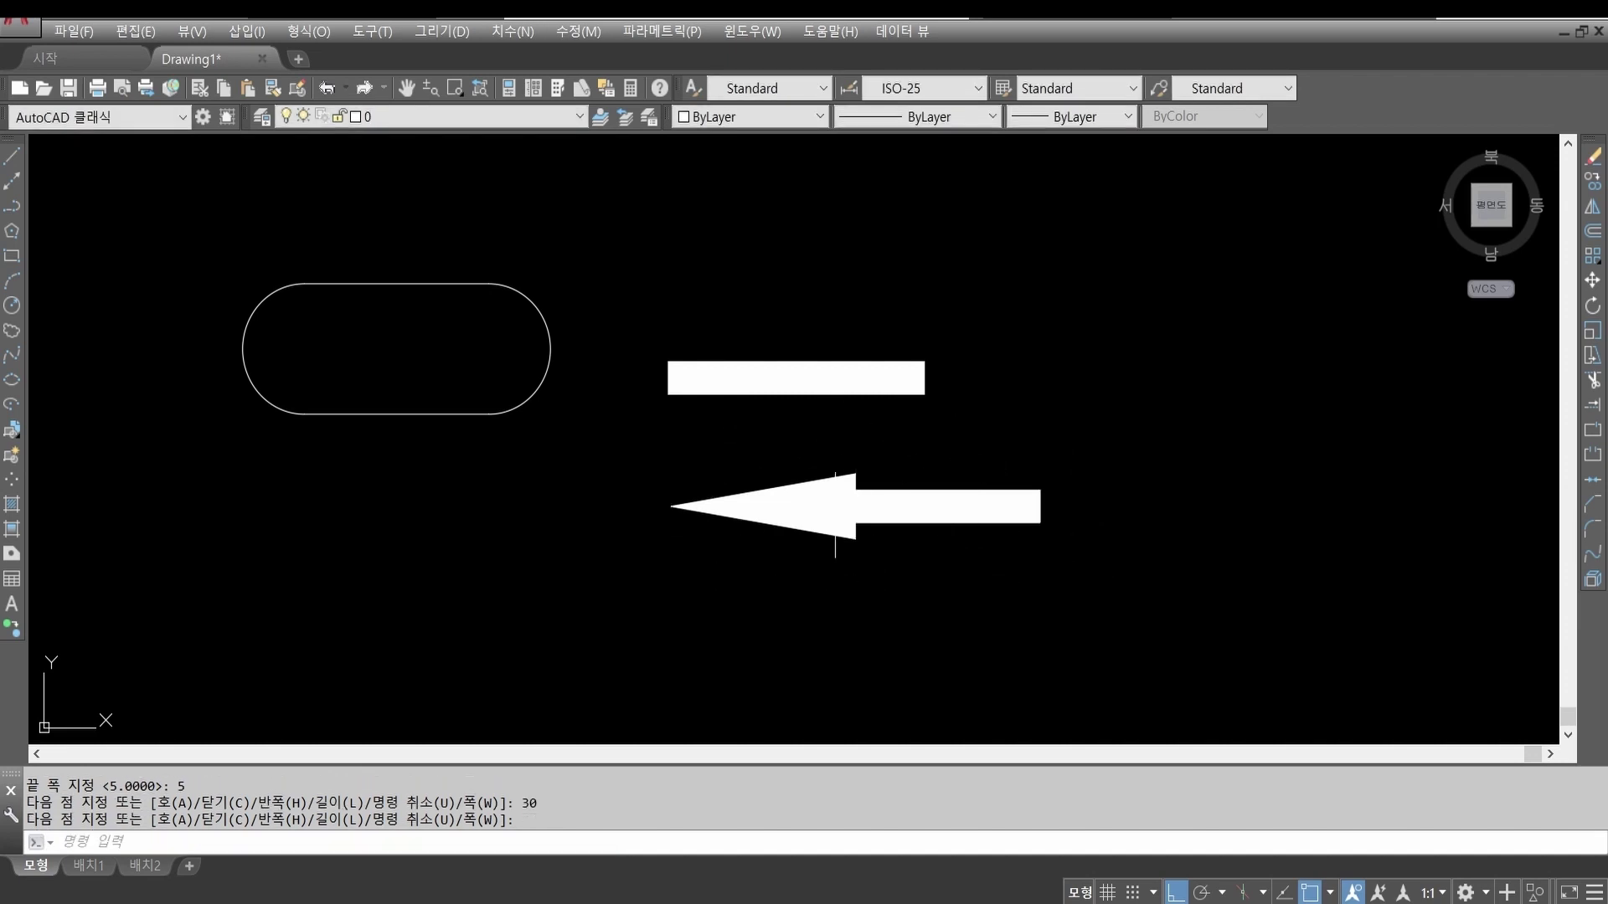
pyautogui.moveTo(835, 514); pyautogui.dragTo(990, 514, button='middle')
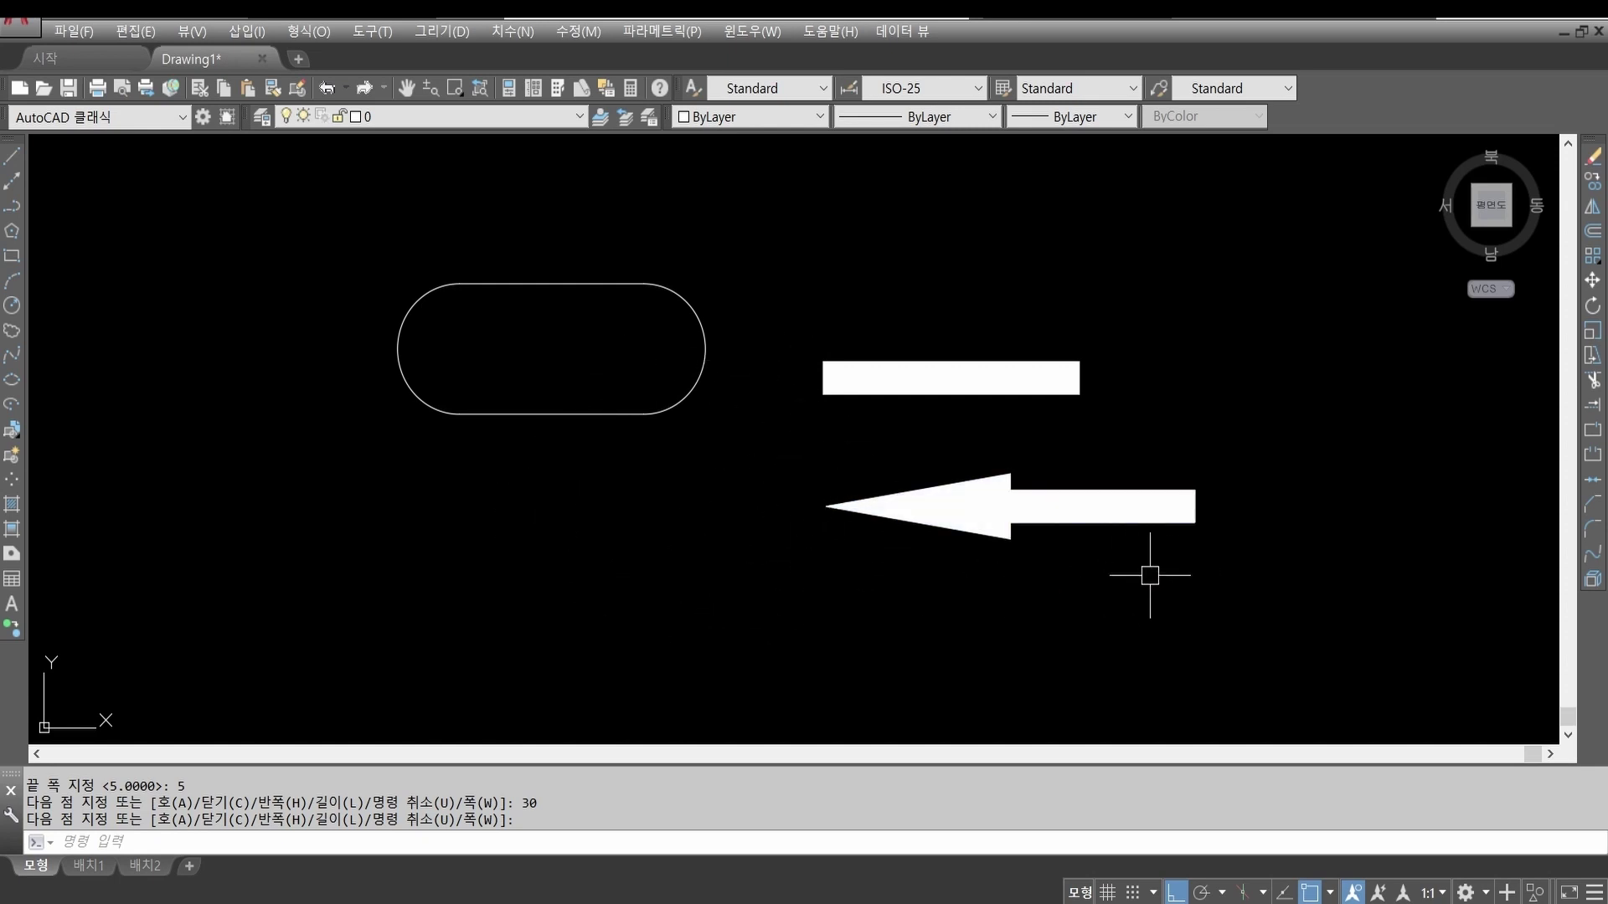
pyautogui.click(512, 33)
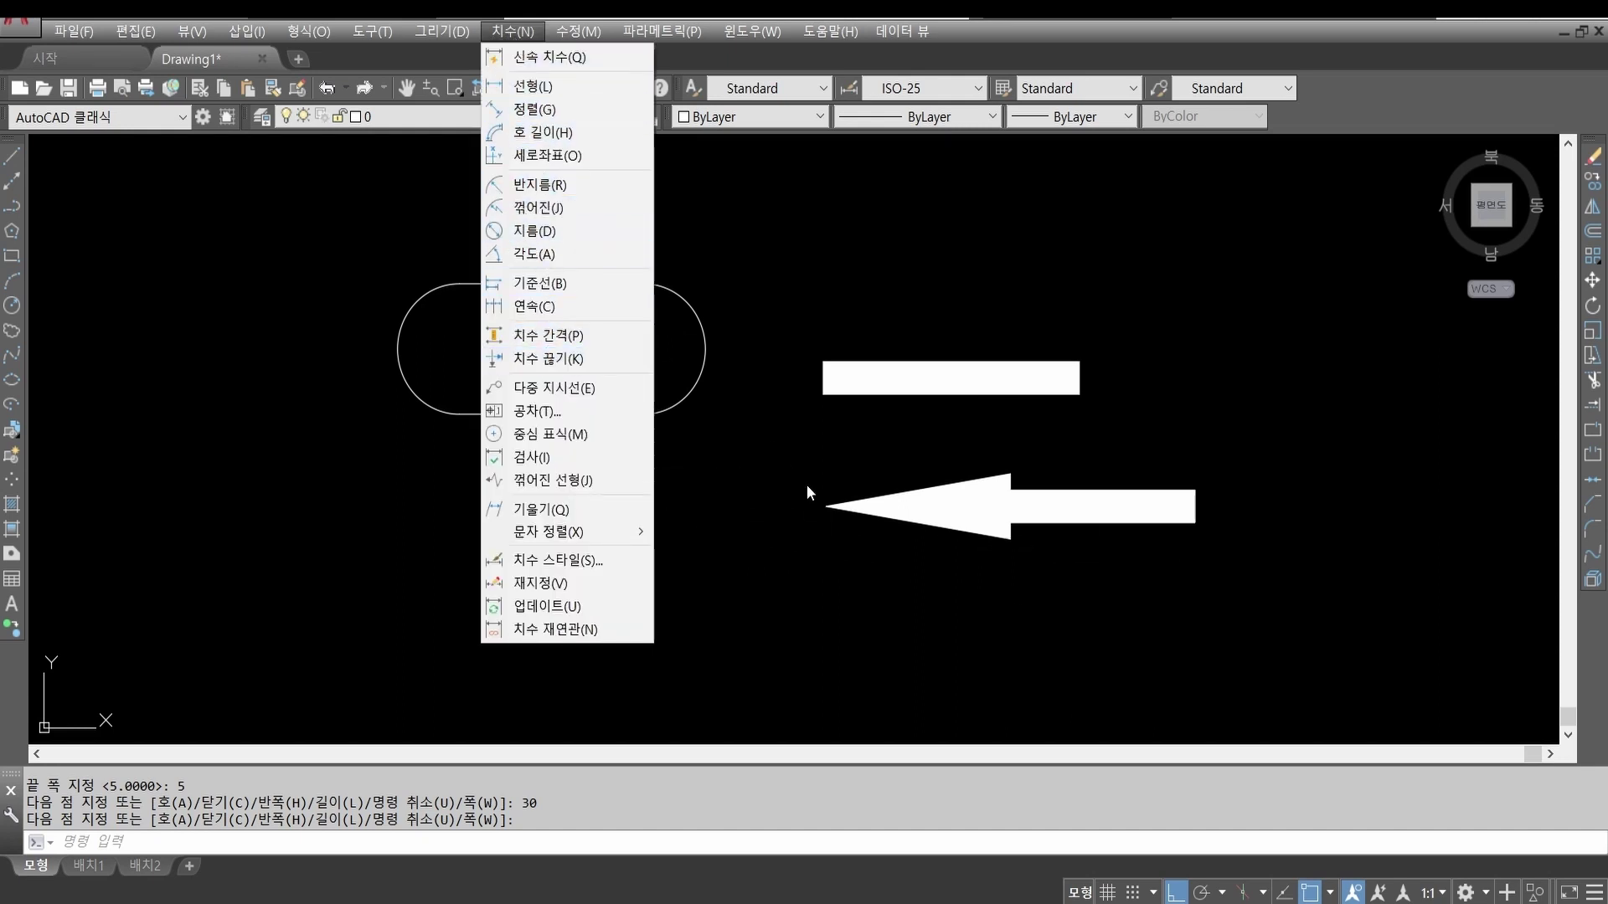
pyautogui.press('Escape')
pyautogui.click(707, 506)
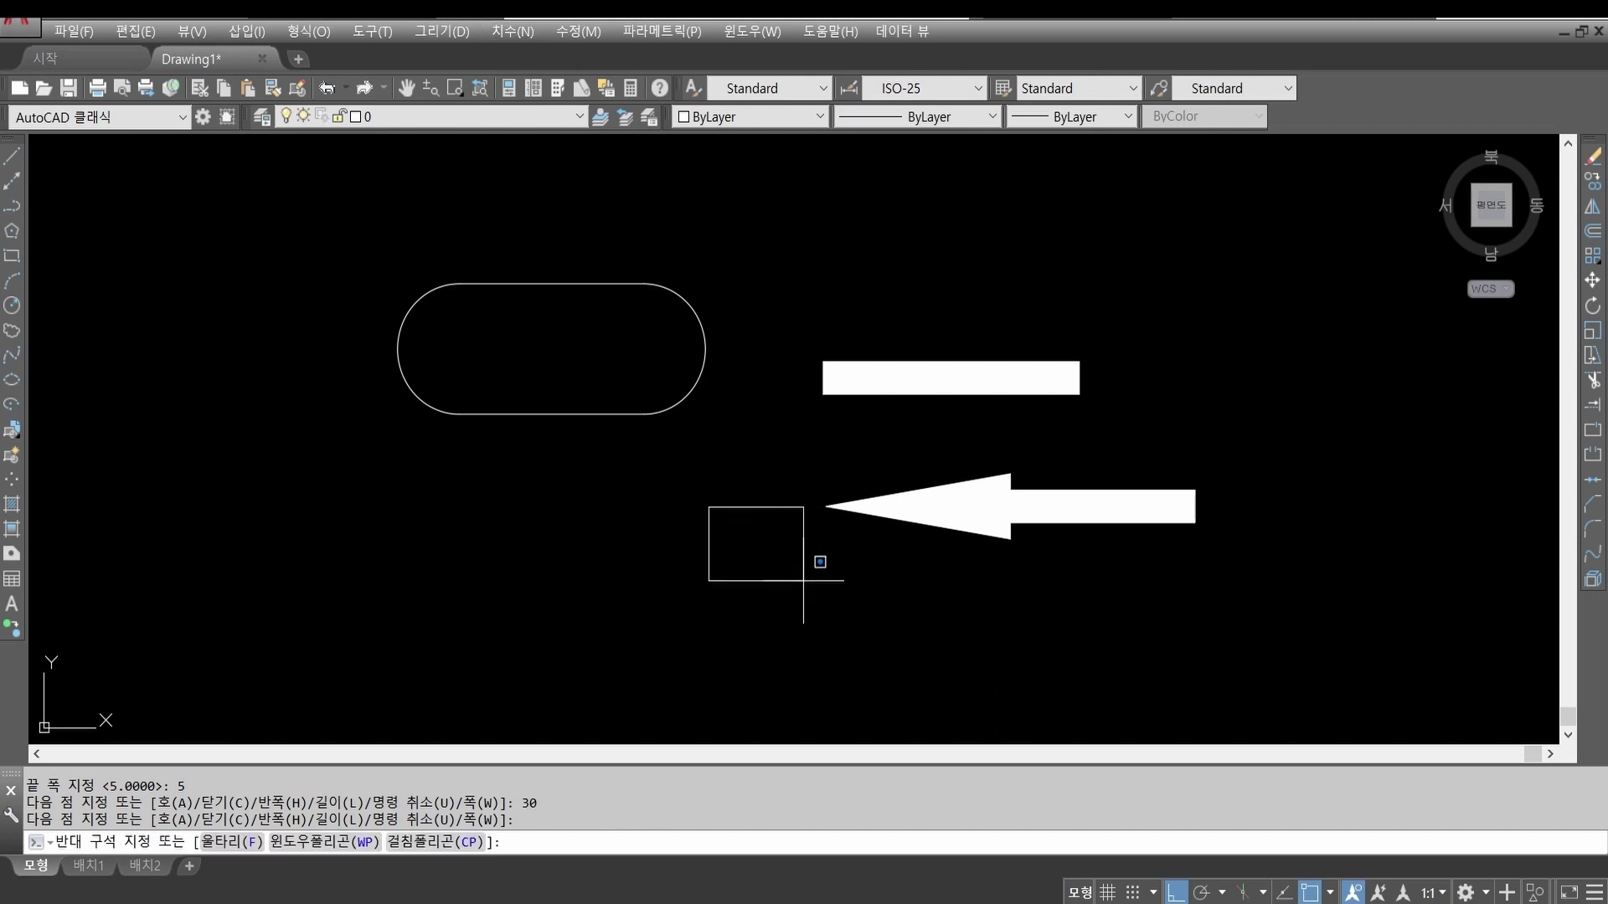
pyautogui.click(802, 579)
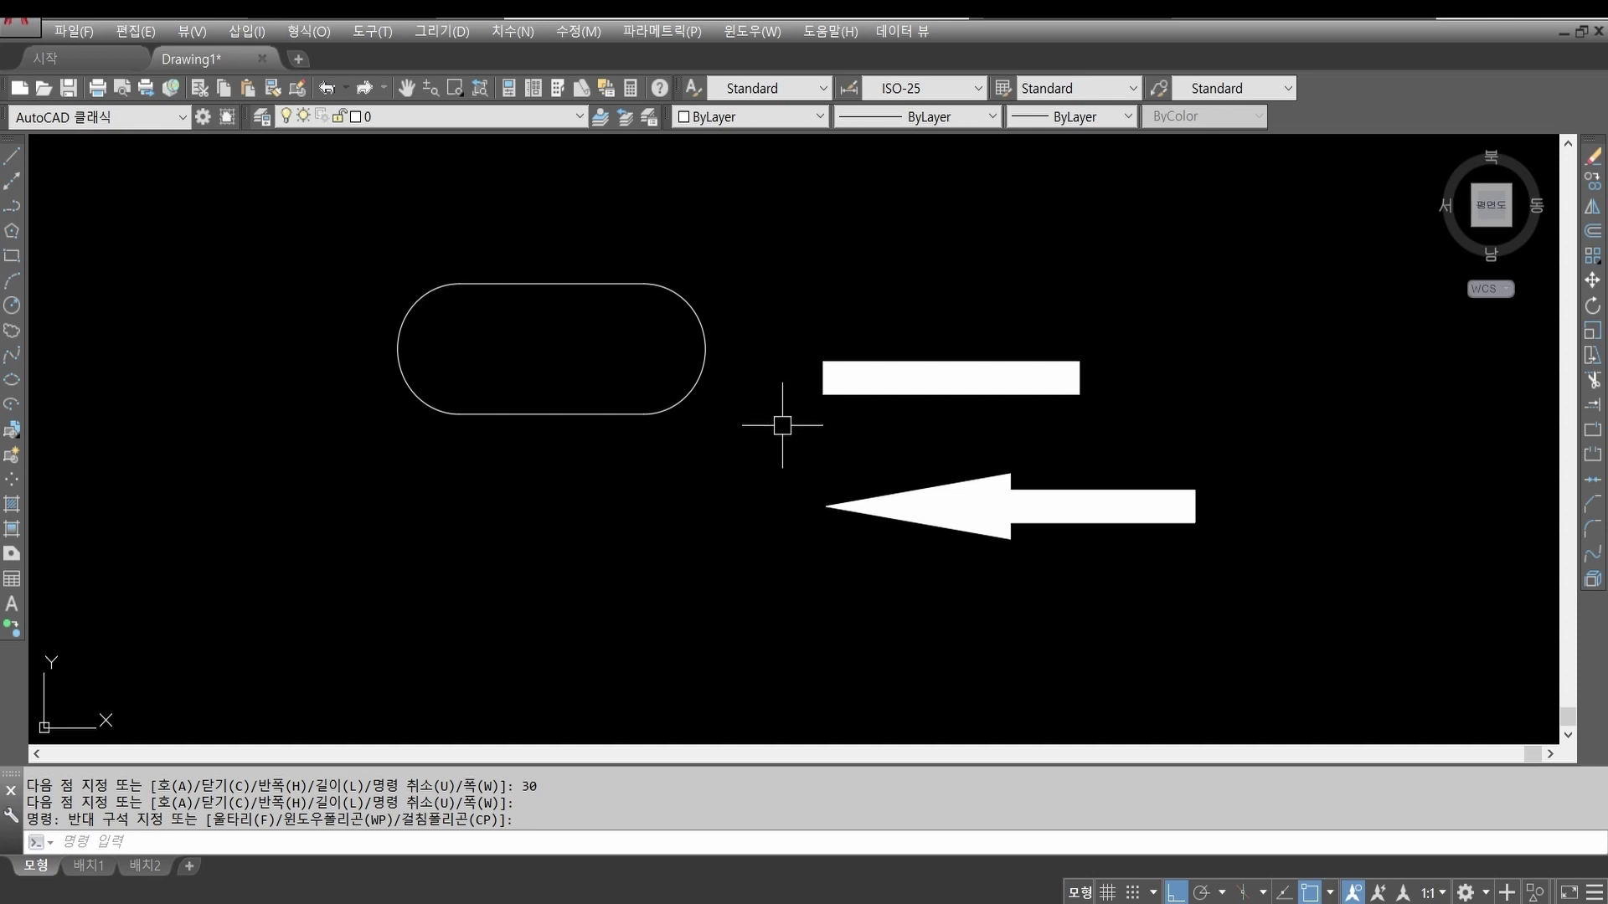
# Step: Select the slot outline to inspect it as a polyline, and clear the selection
pyautogui.click(699, 388)
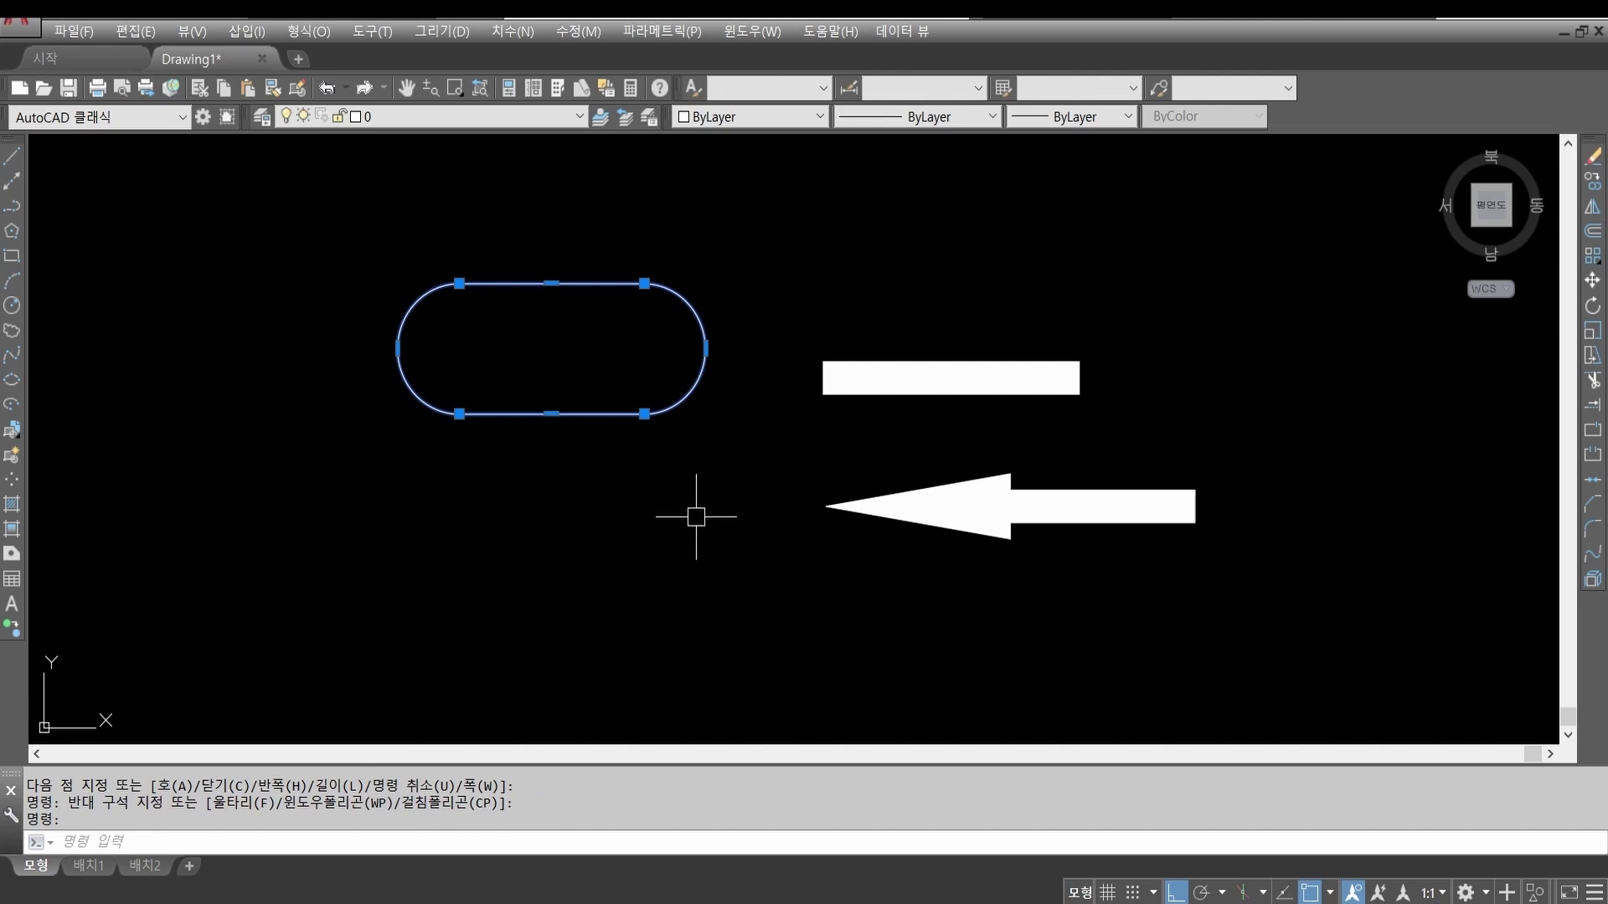
pyautogui.press('Escape')
pyautogui.press('Escape')
pyautogui.press('Escape')
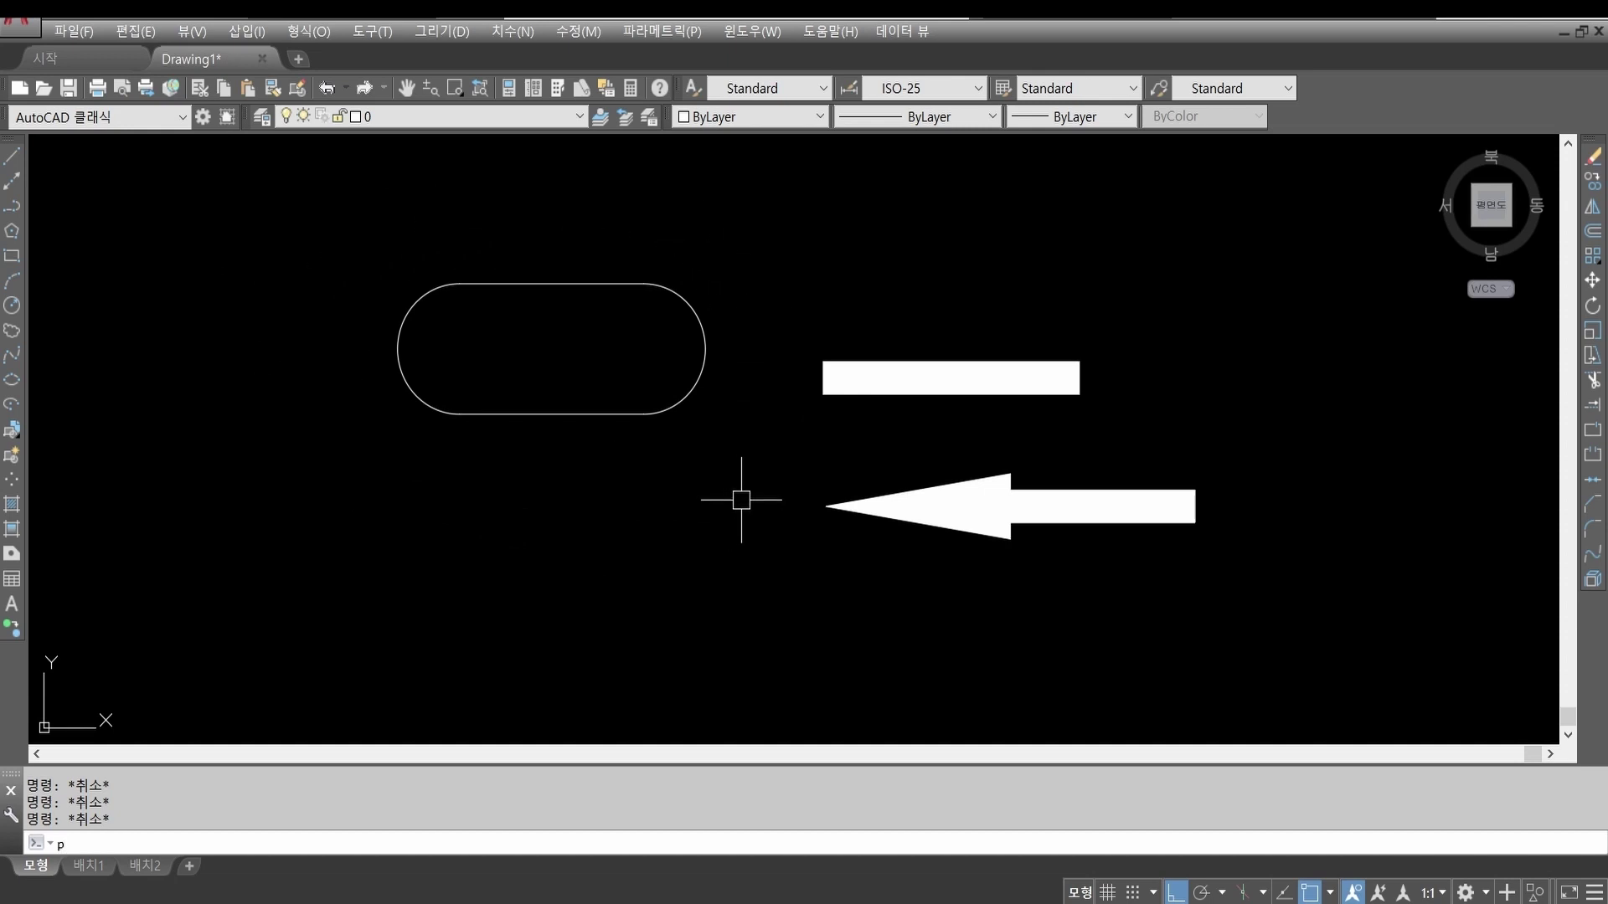
# Step: Edit the slot outline with PEDIT, setting the width of all its segments to 5, and end the command
pyautogui.write('e')
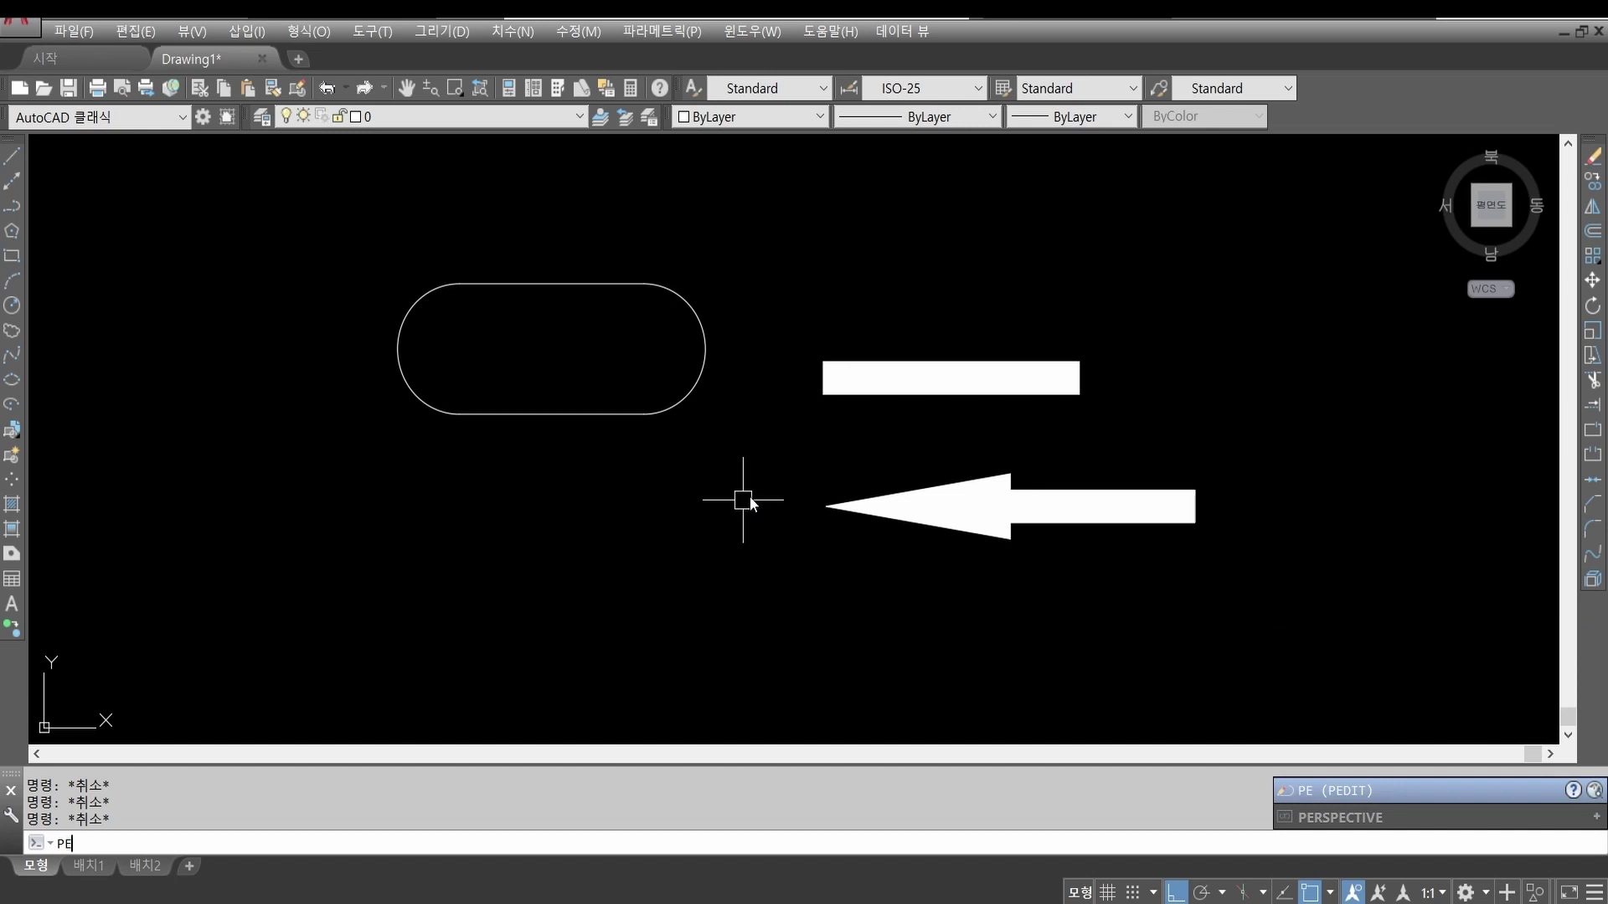
pyautogui.press('Return')
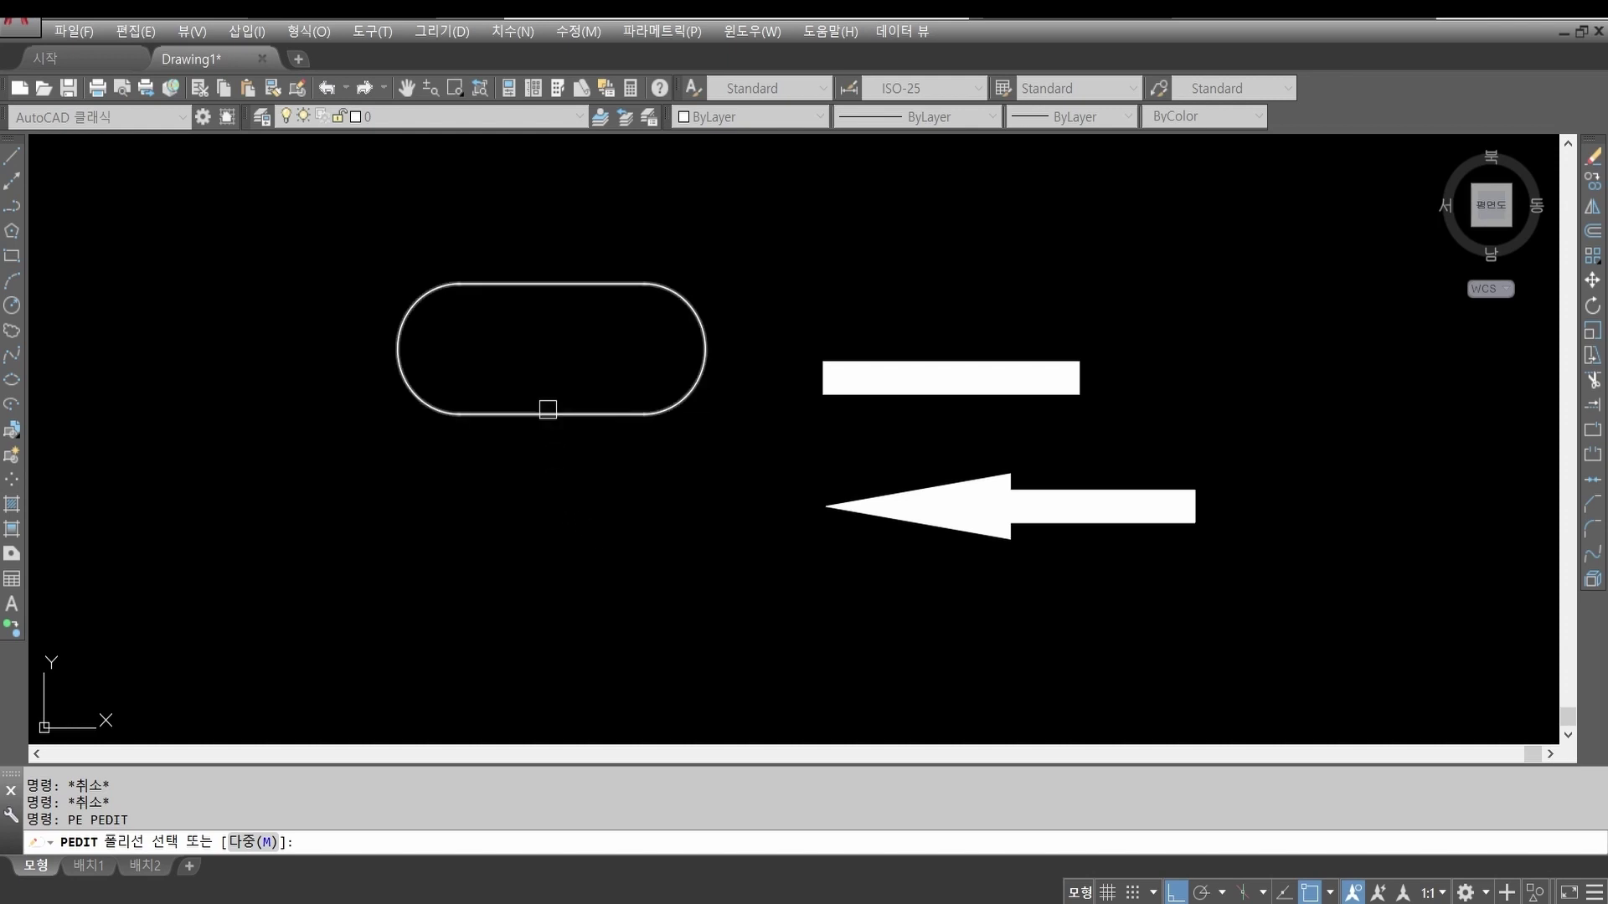
pyautogui.click(548, 415)
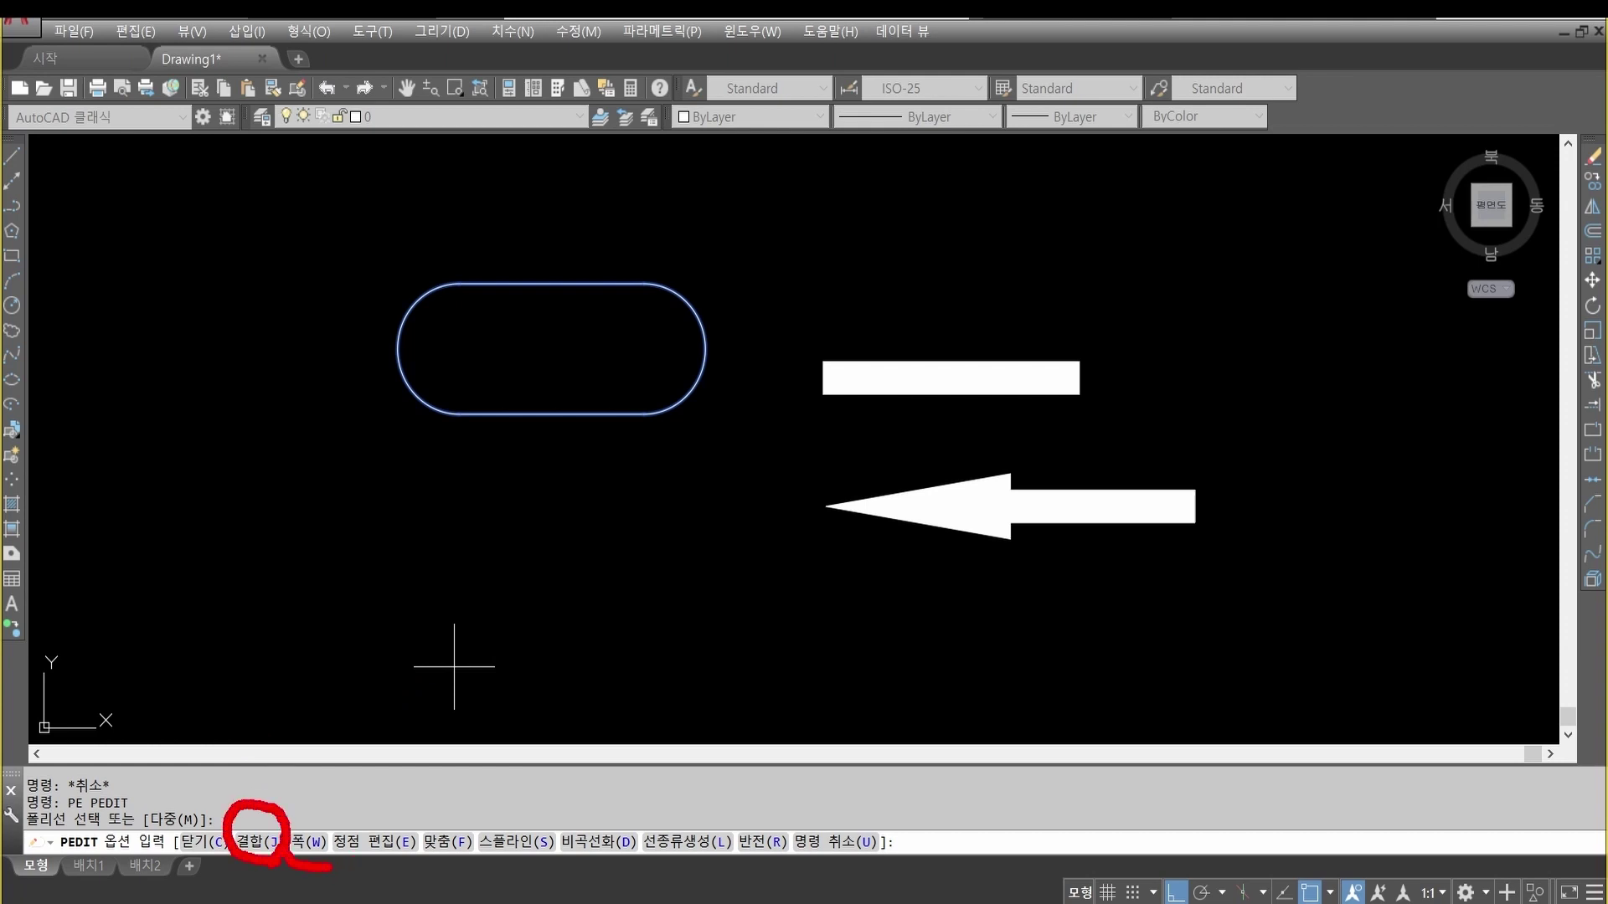
pyautogui.moveTo(289, 837); pyautogui.dragTo(335, 849)
pyautogui.press('Escape')
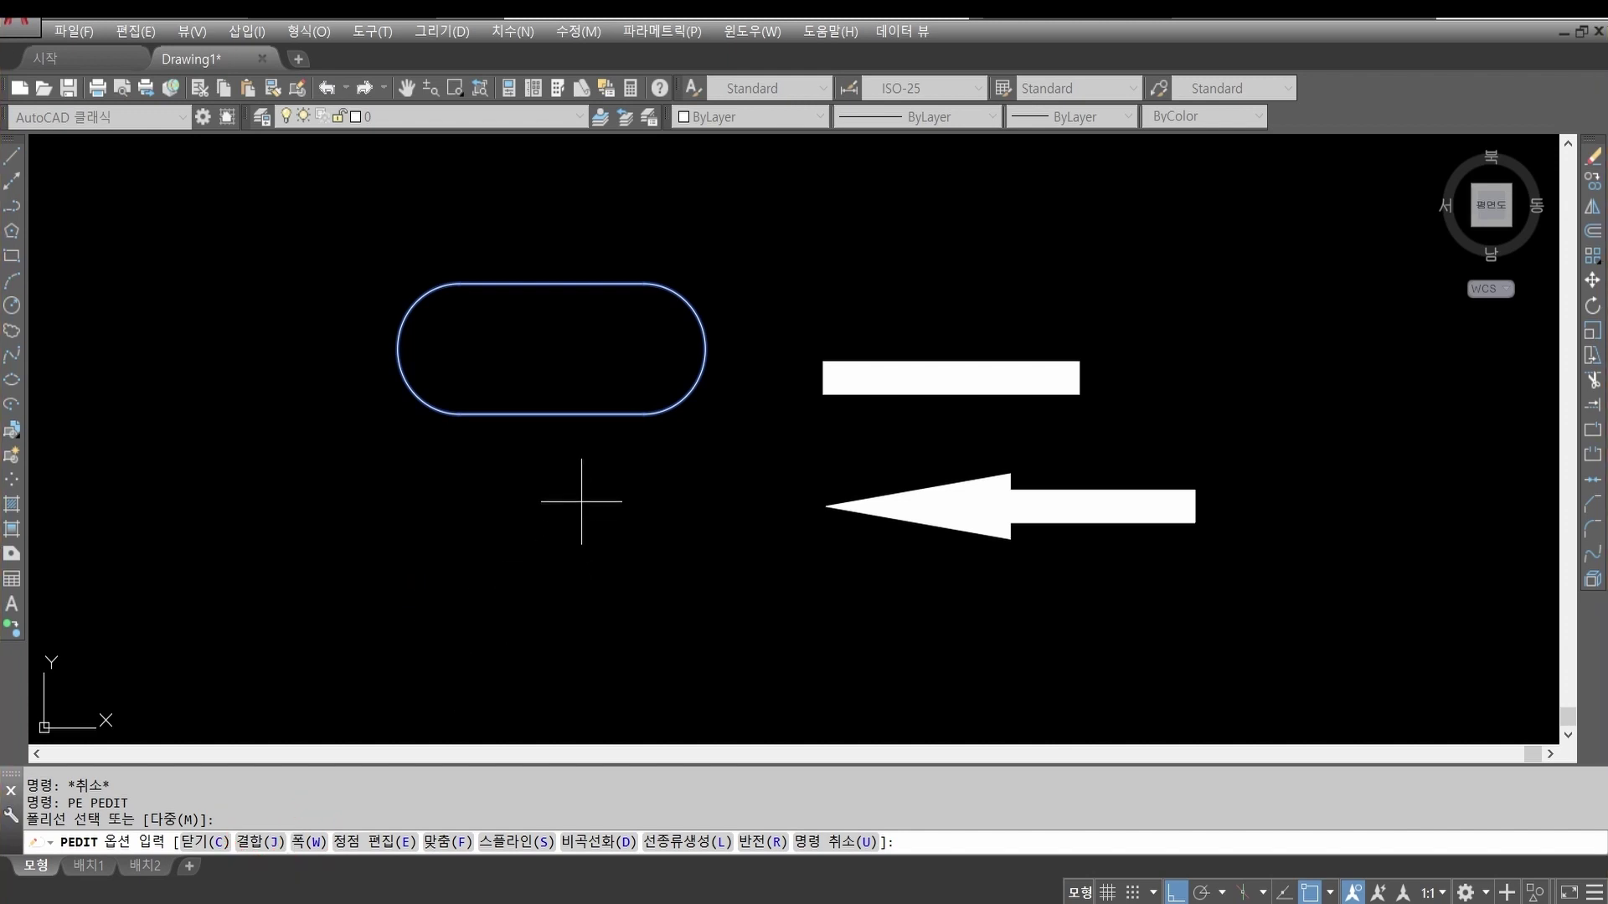
pyautogui.write('w')
pyautogui.press('Return')
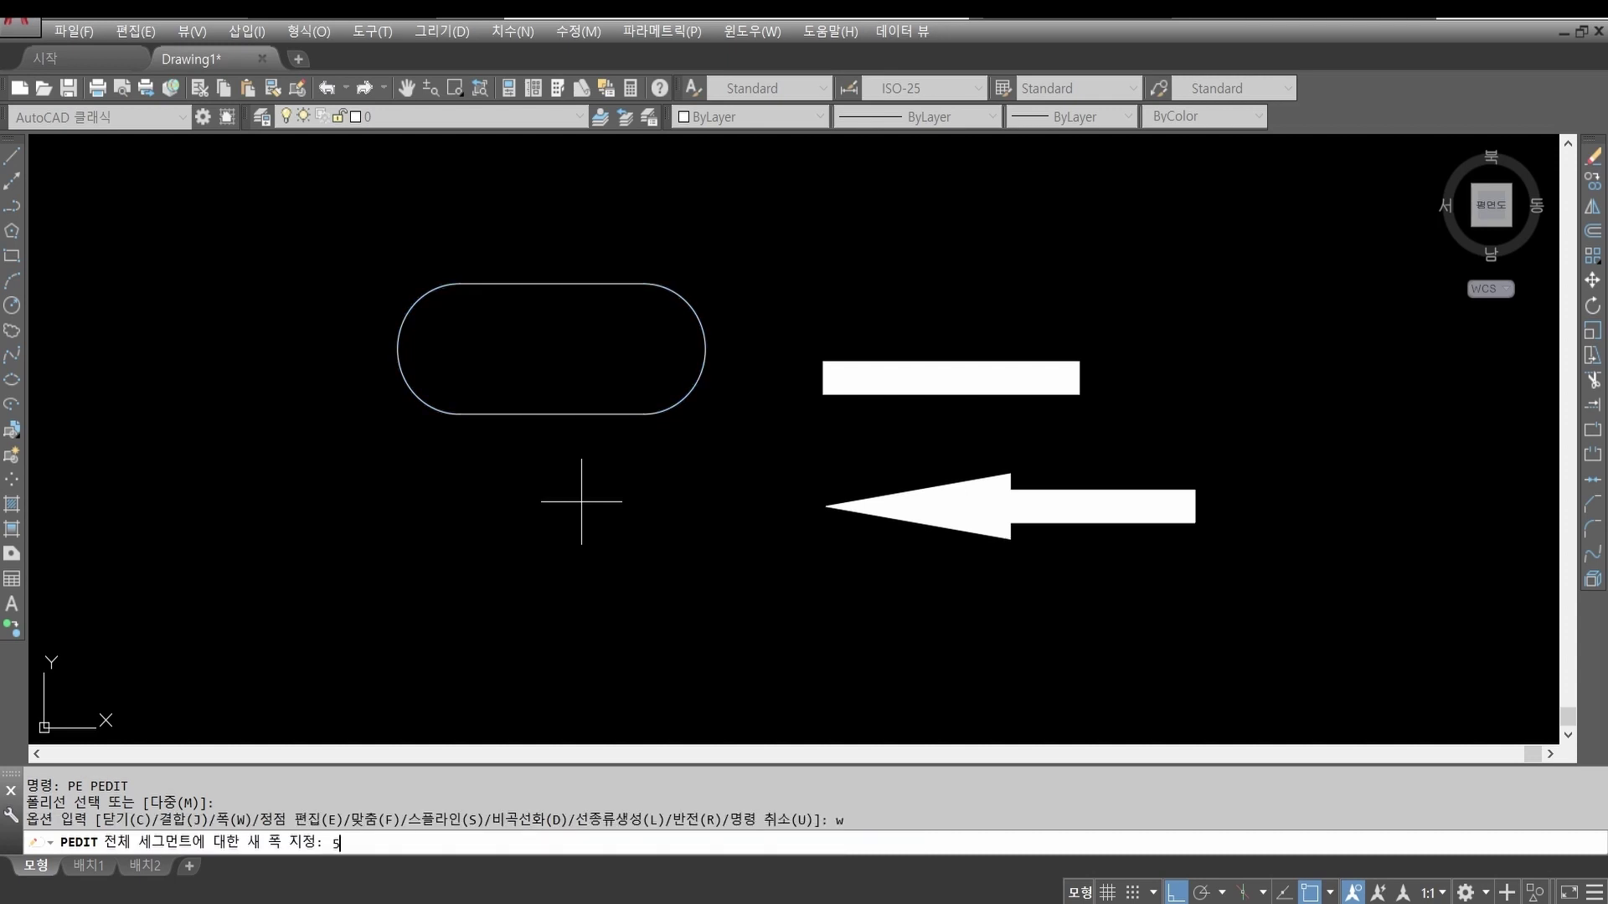
pyautogui.press('Return')
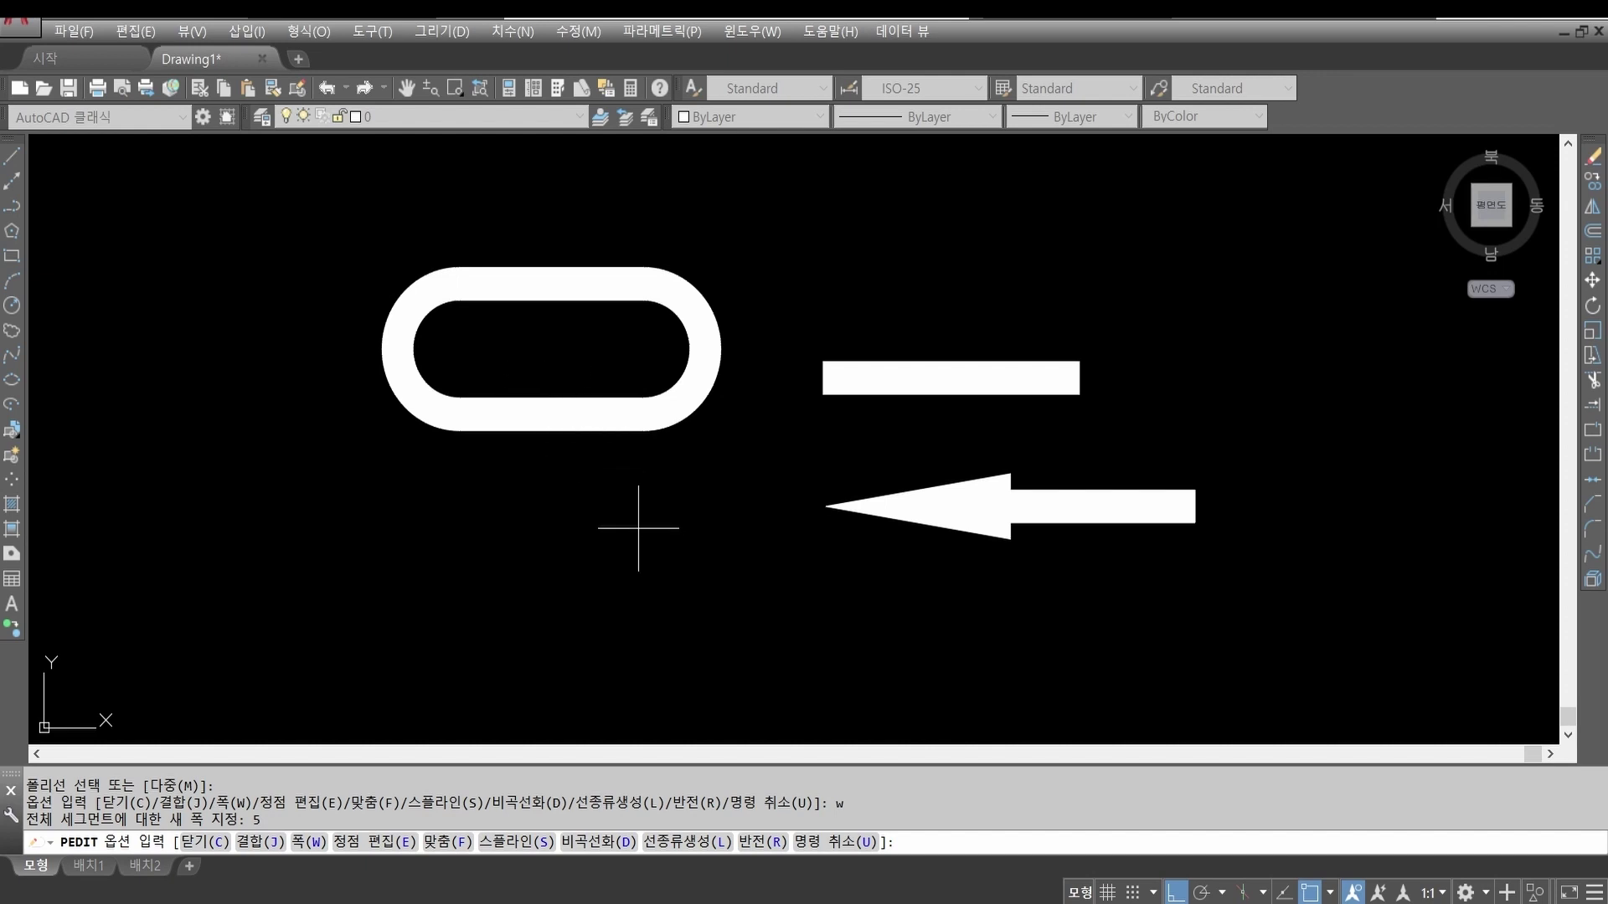
pyautogui.press('Escape')
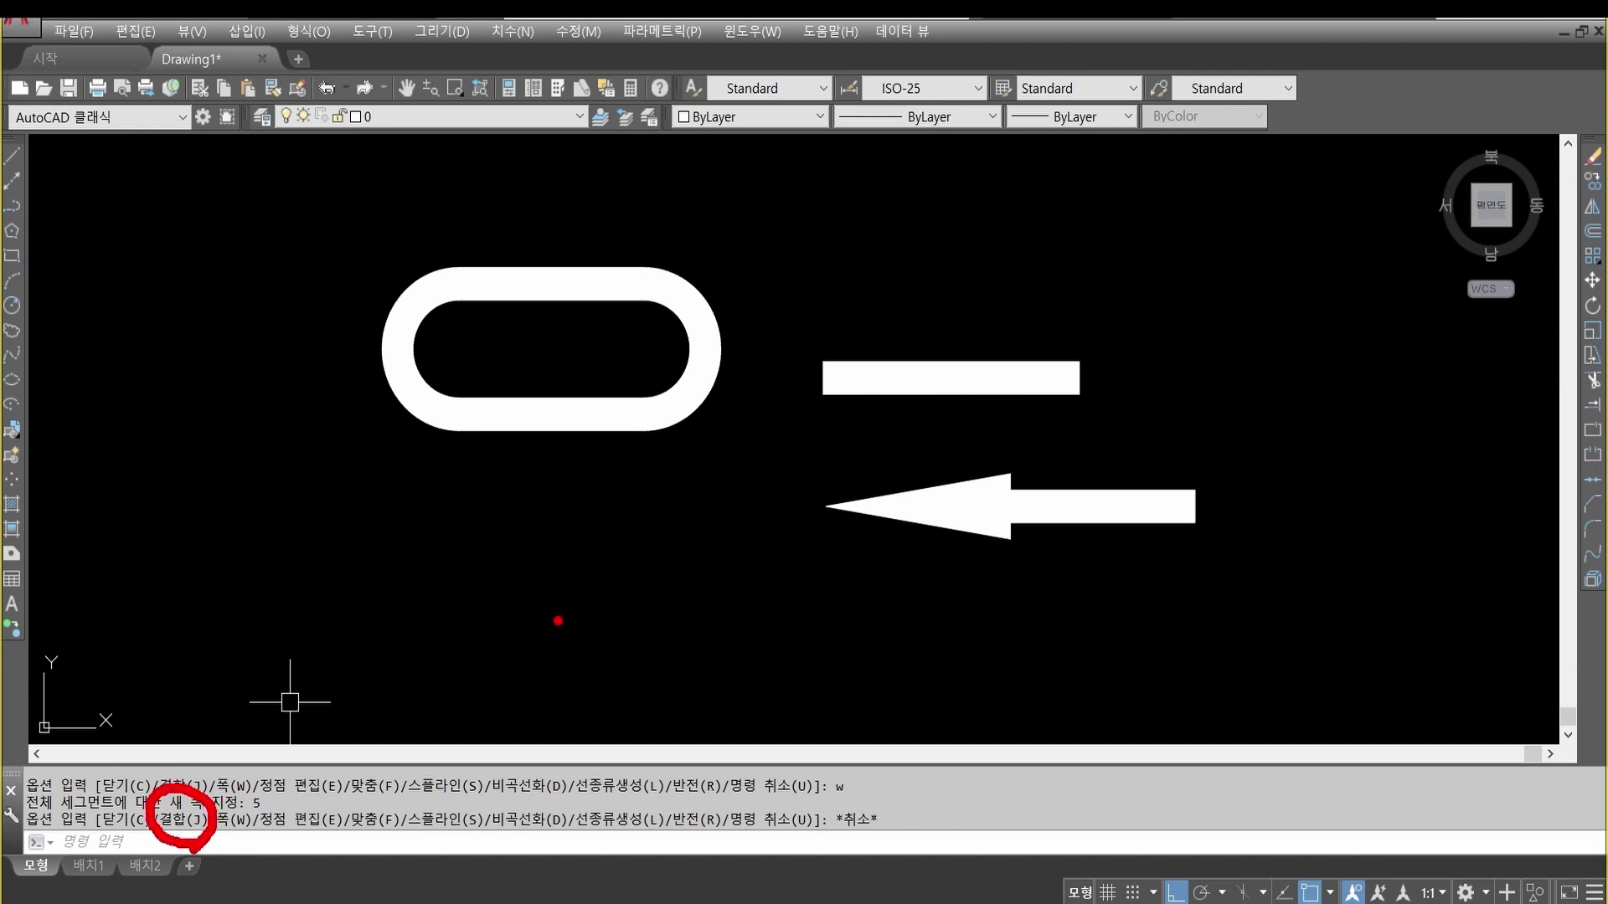
pyautogui.press('Escape')
pyautogui.press('Escape')
pyautogui.press('Escape')
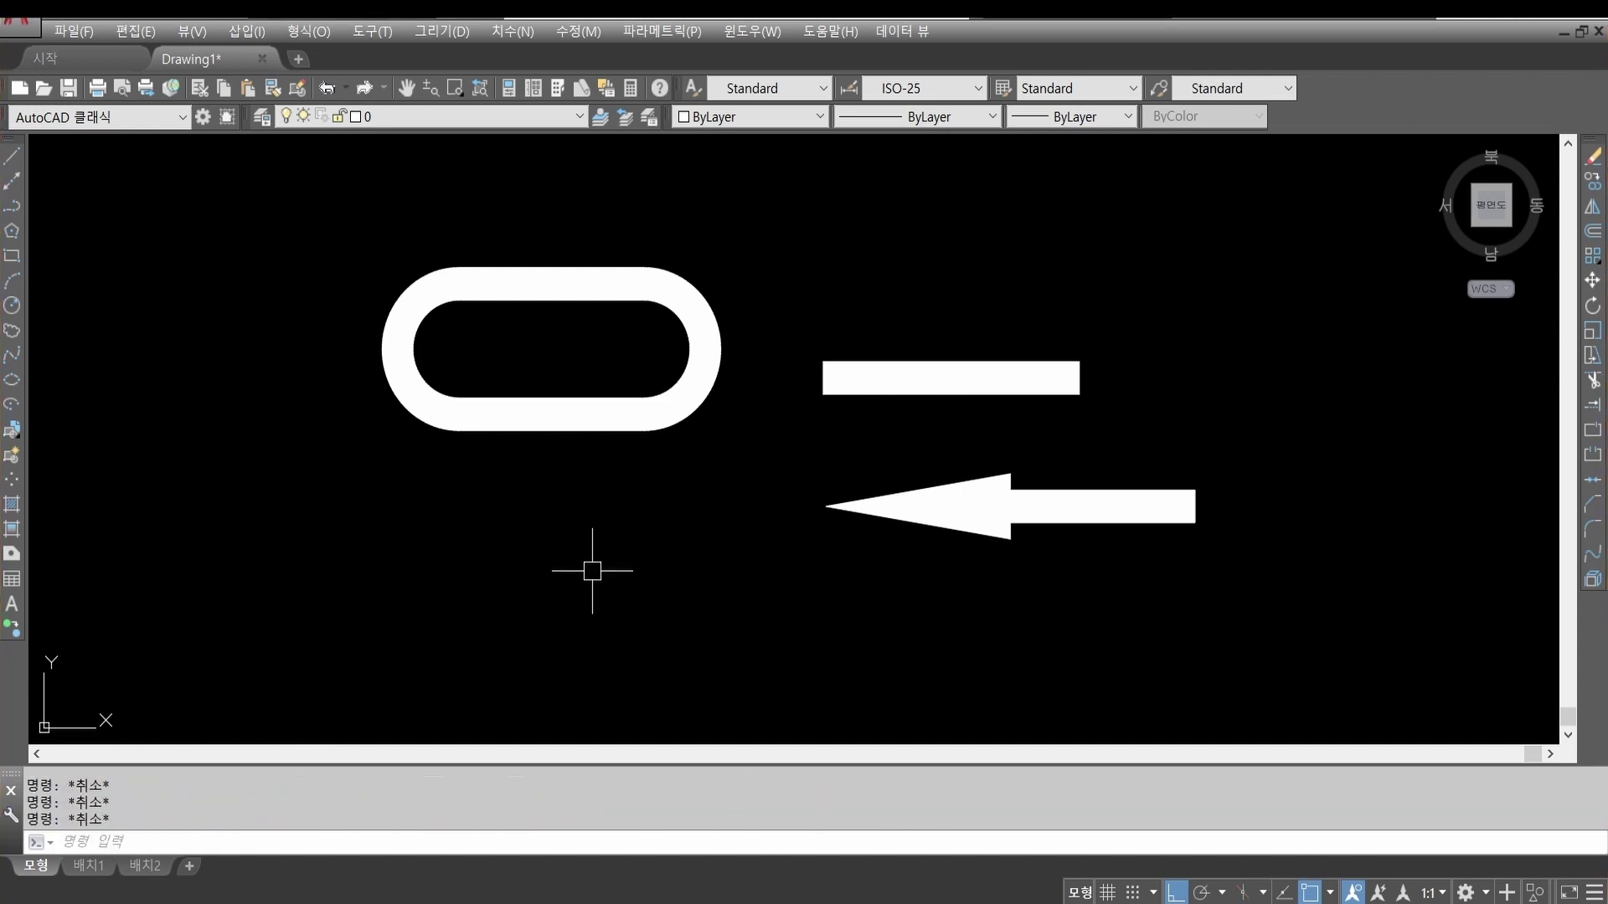
# Step: Draw a closed four-sided outline with the Line command below the slot, its left side slightly slanted
pyautogui.write('l')
pyautogui.press('Return')
pyautogui.click(437, 662)
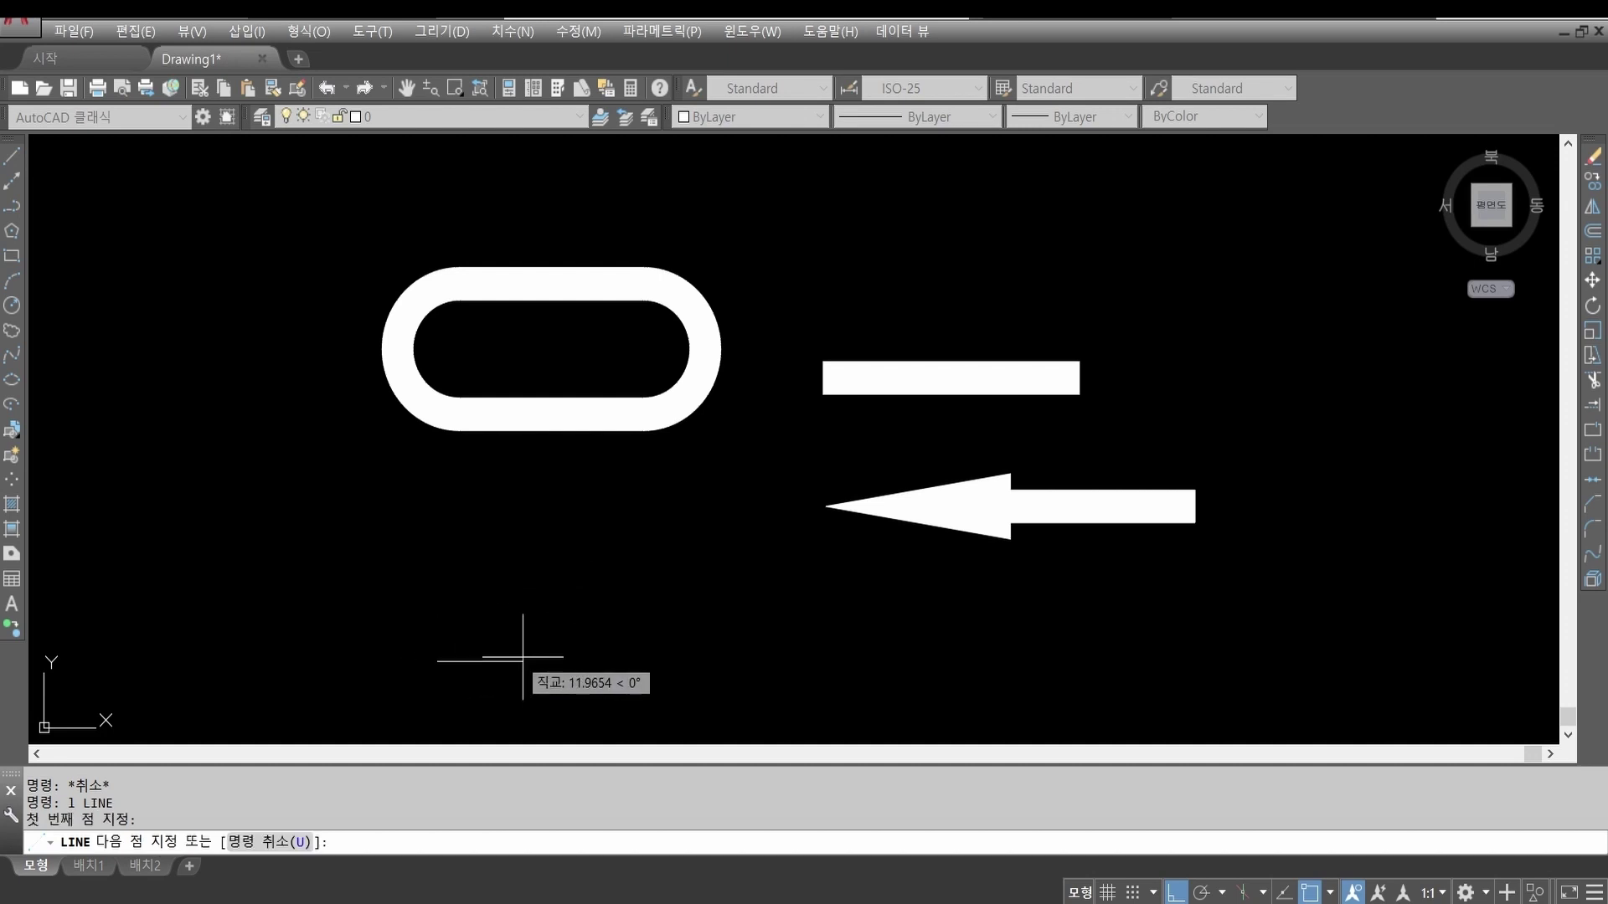
pyautogui.click(667, 652)
pyautogui.click(668, 531)
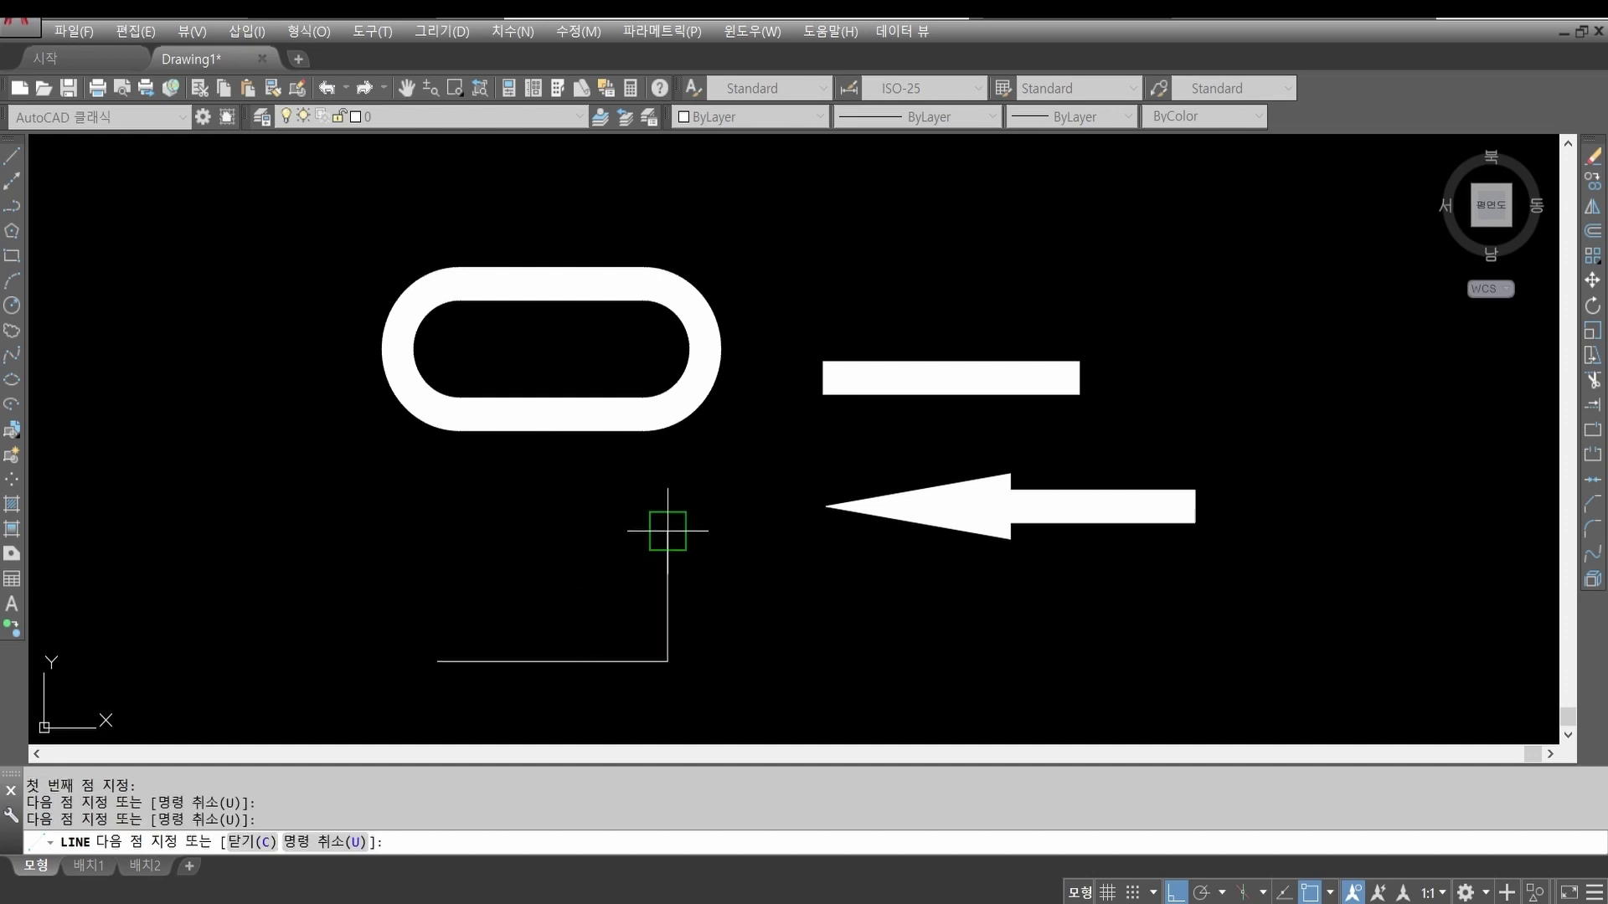
pyautogui.click(450, 531)
pyautogui.click(437, 662)
pyautogui.press('Return')
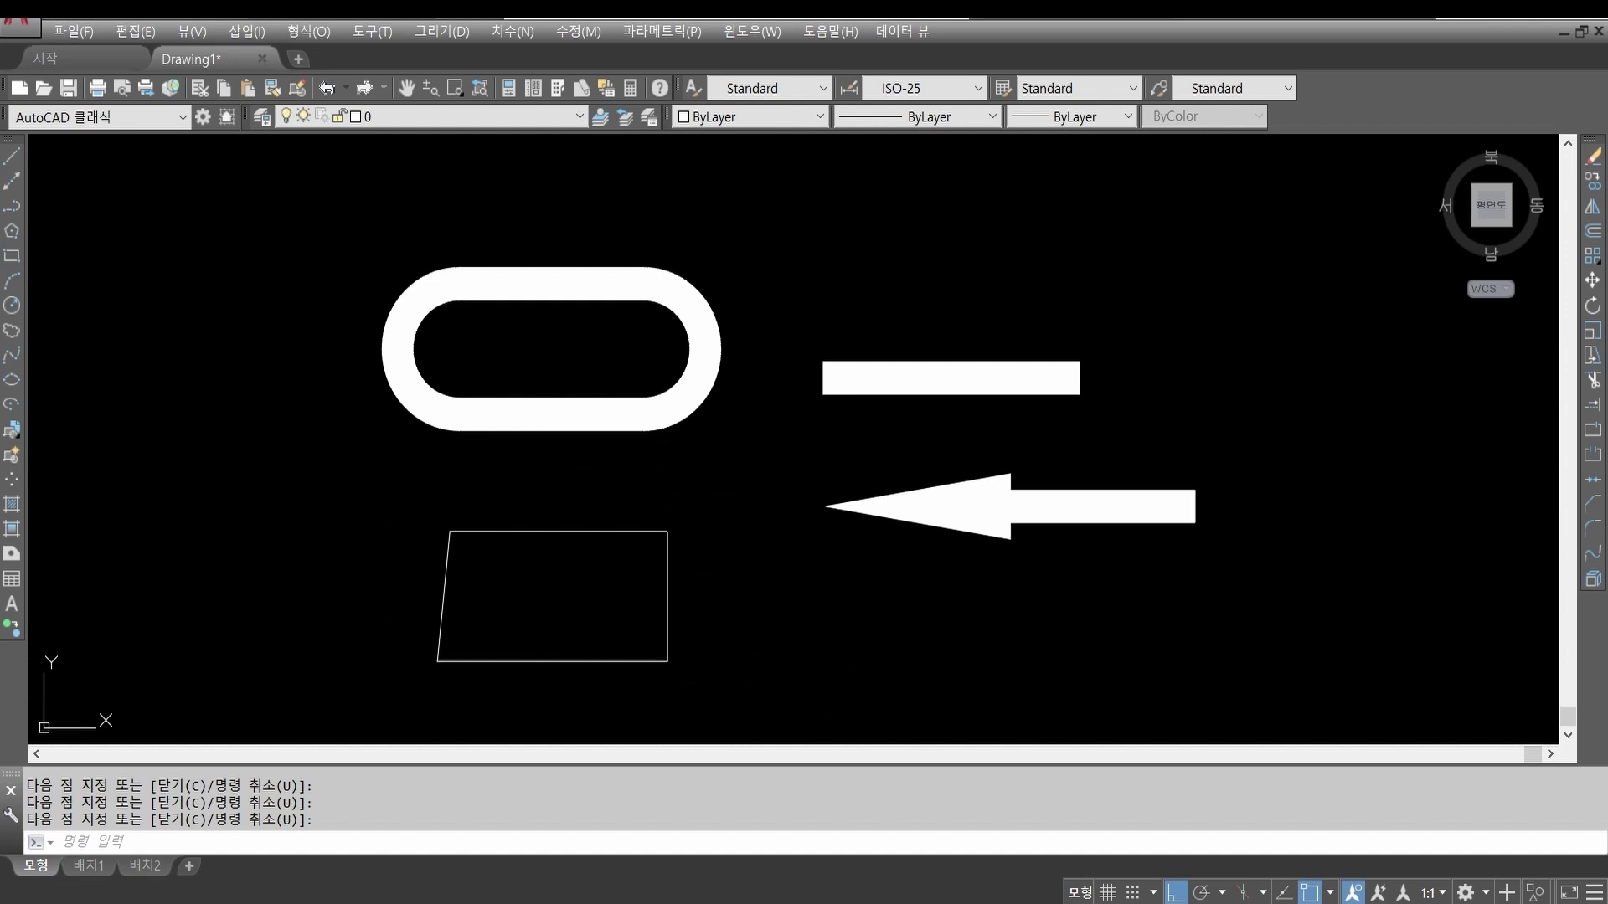
# Step: Select the sides of the four-sided outline one by one to check whether they are separate objects, and clear the selection
pyautogui.click(587, 661)
pyautogui.click(668, 578)
pyautogui.click(595, 531)
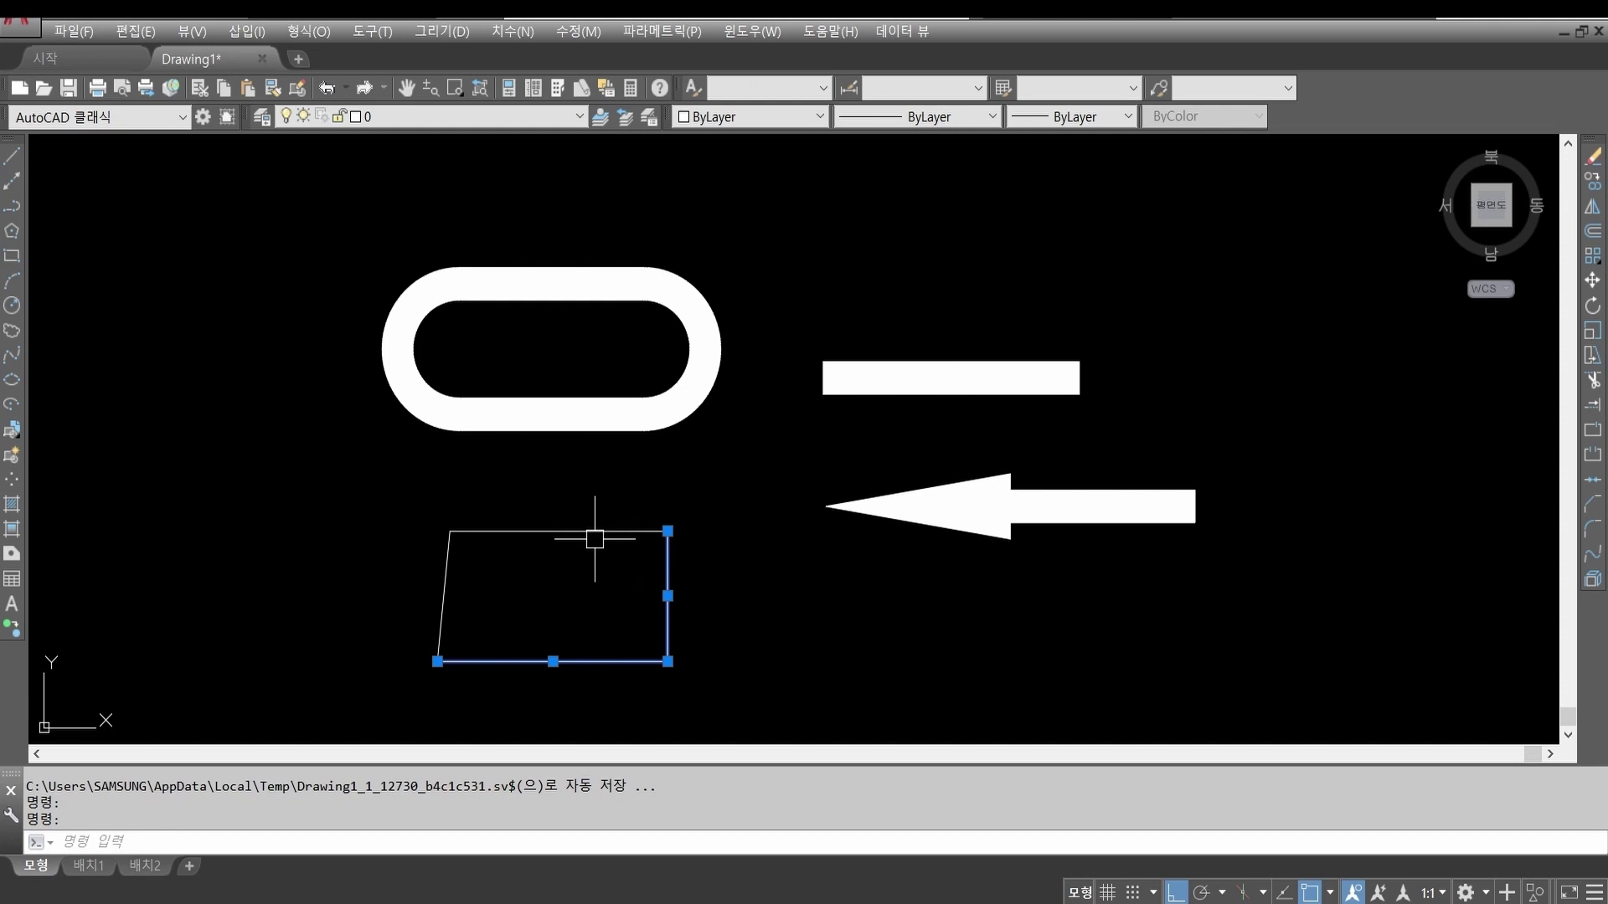
pyautogui.click(447, 563)
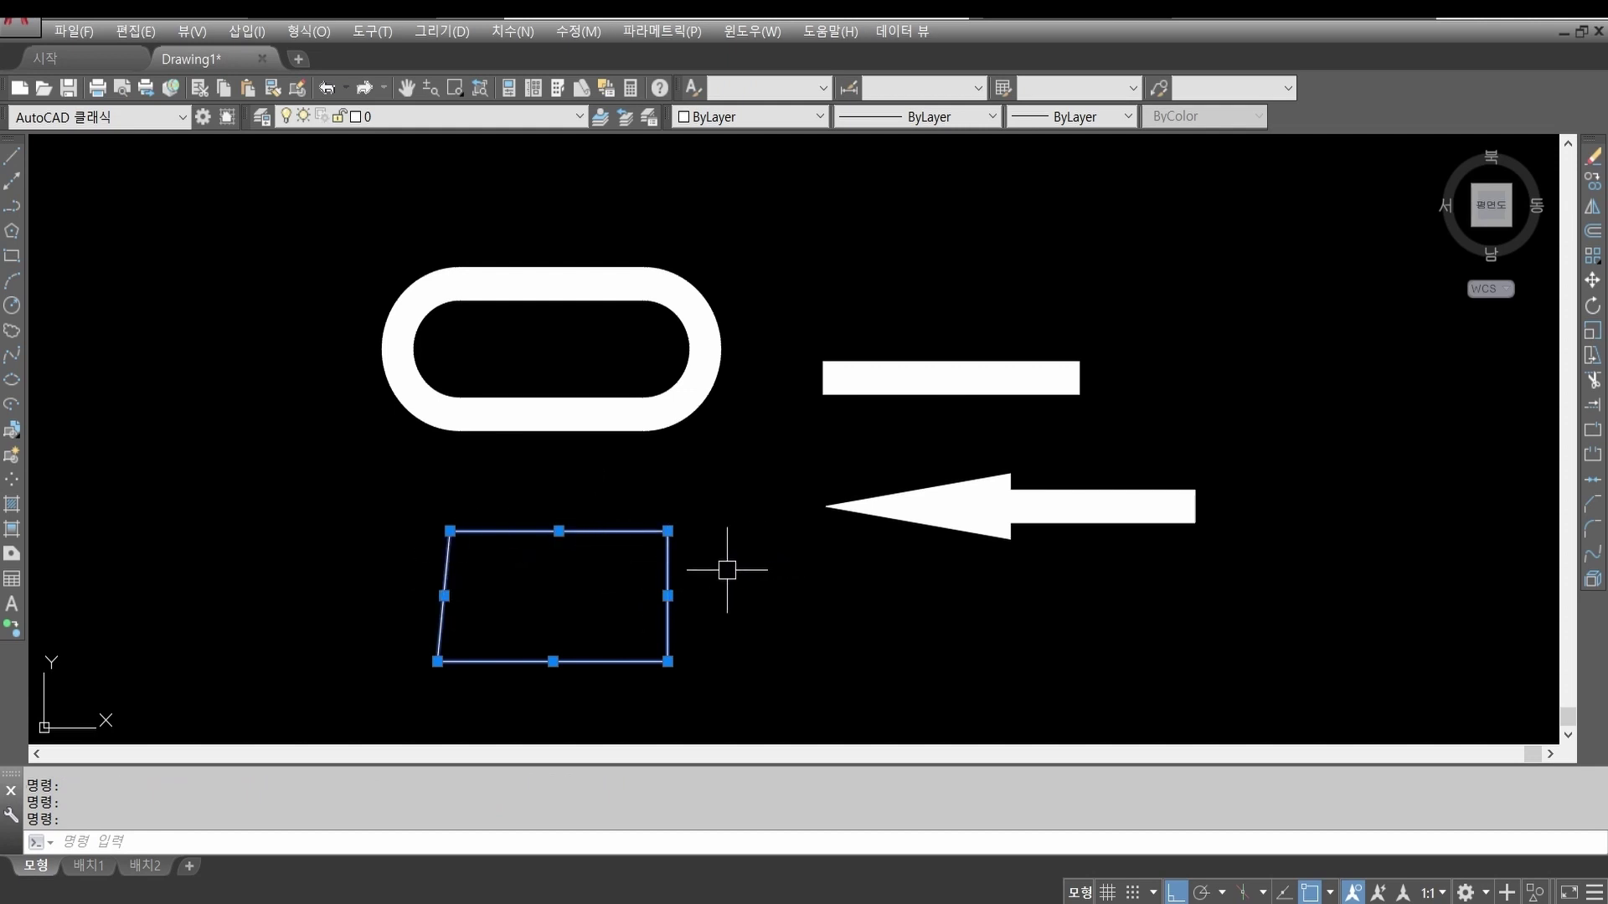
pyautogui.press('Escape')
pyautogui.click(667, 559)
pyautogui.click(595, 531)
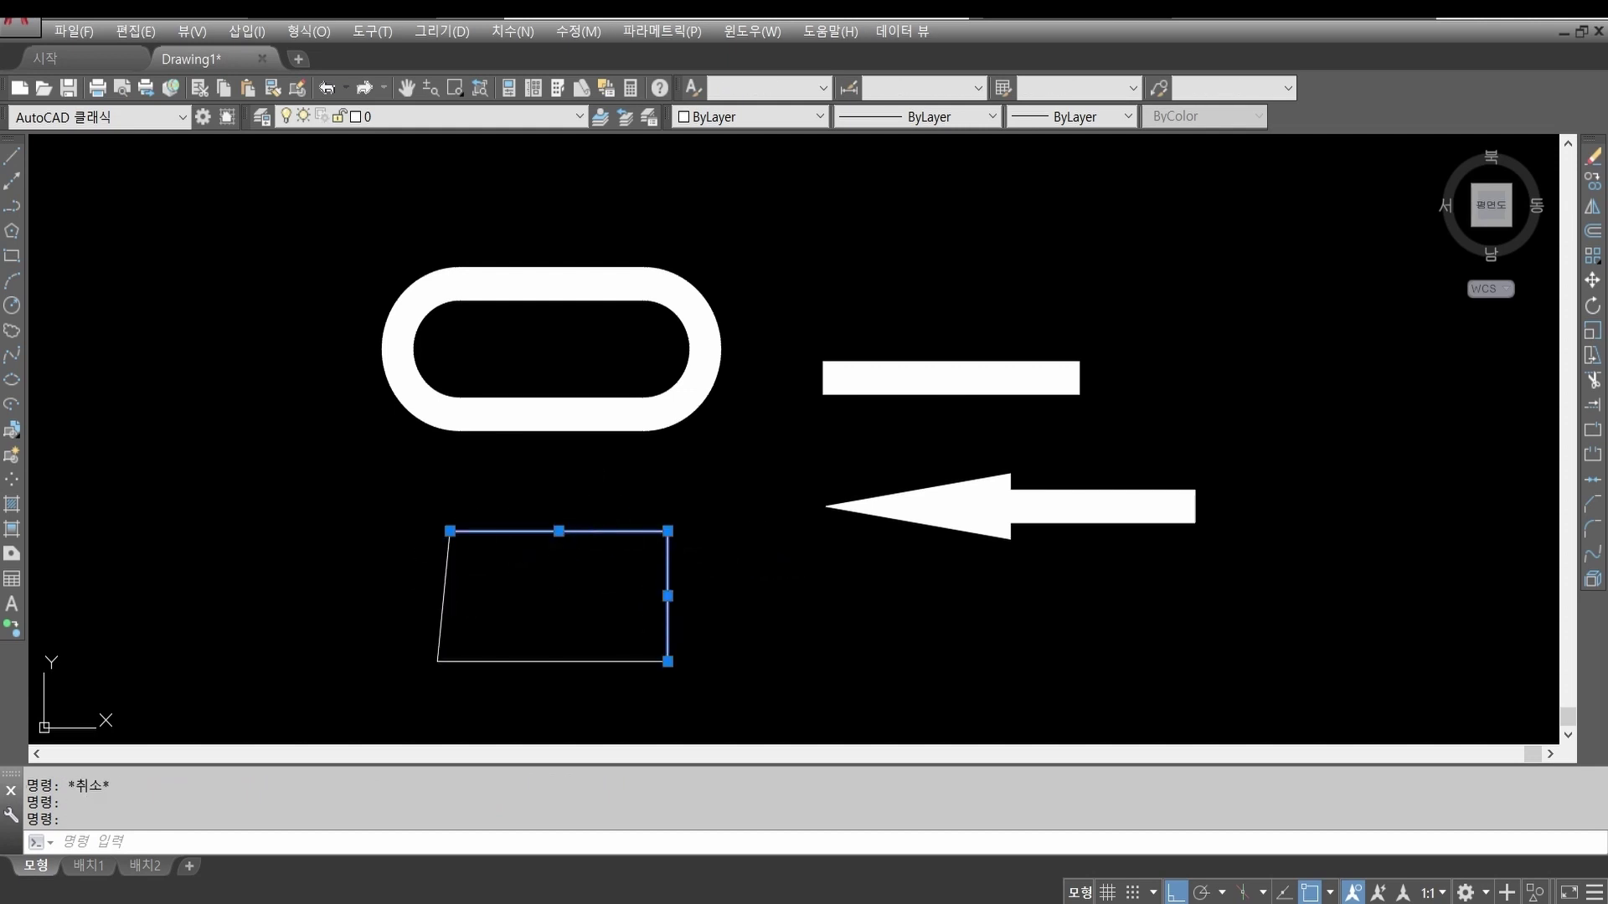
pyautogui.press('Escape')
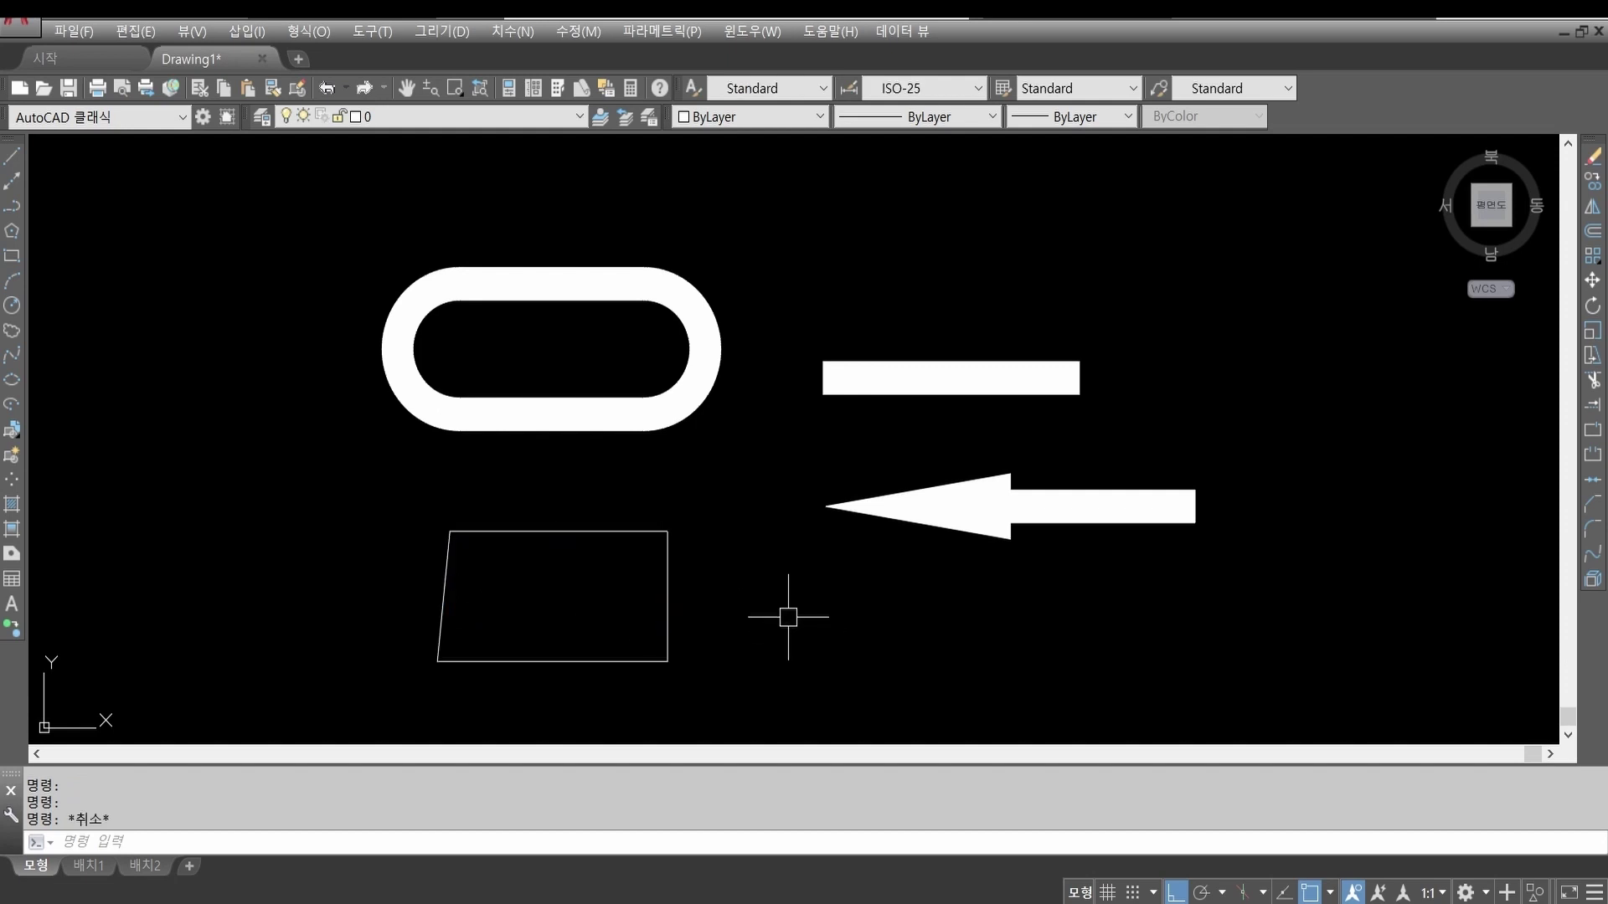
pyautogui.press('Escape')
pyautogui.press('Escape')
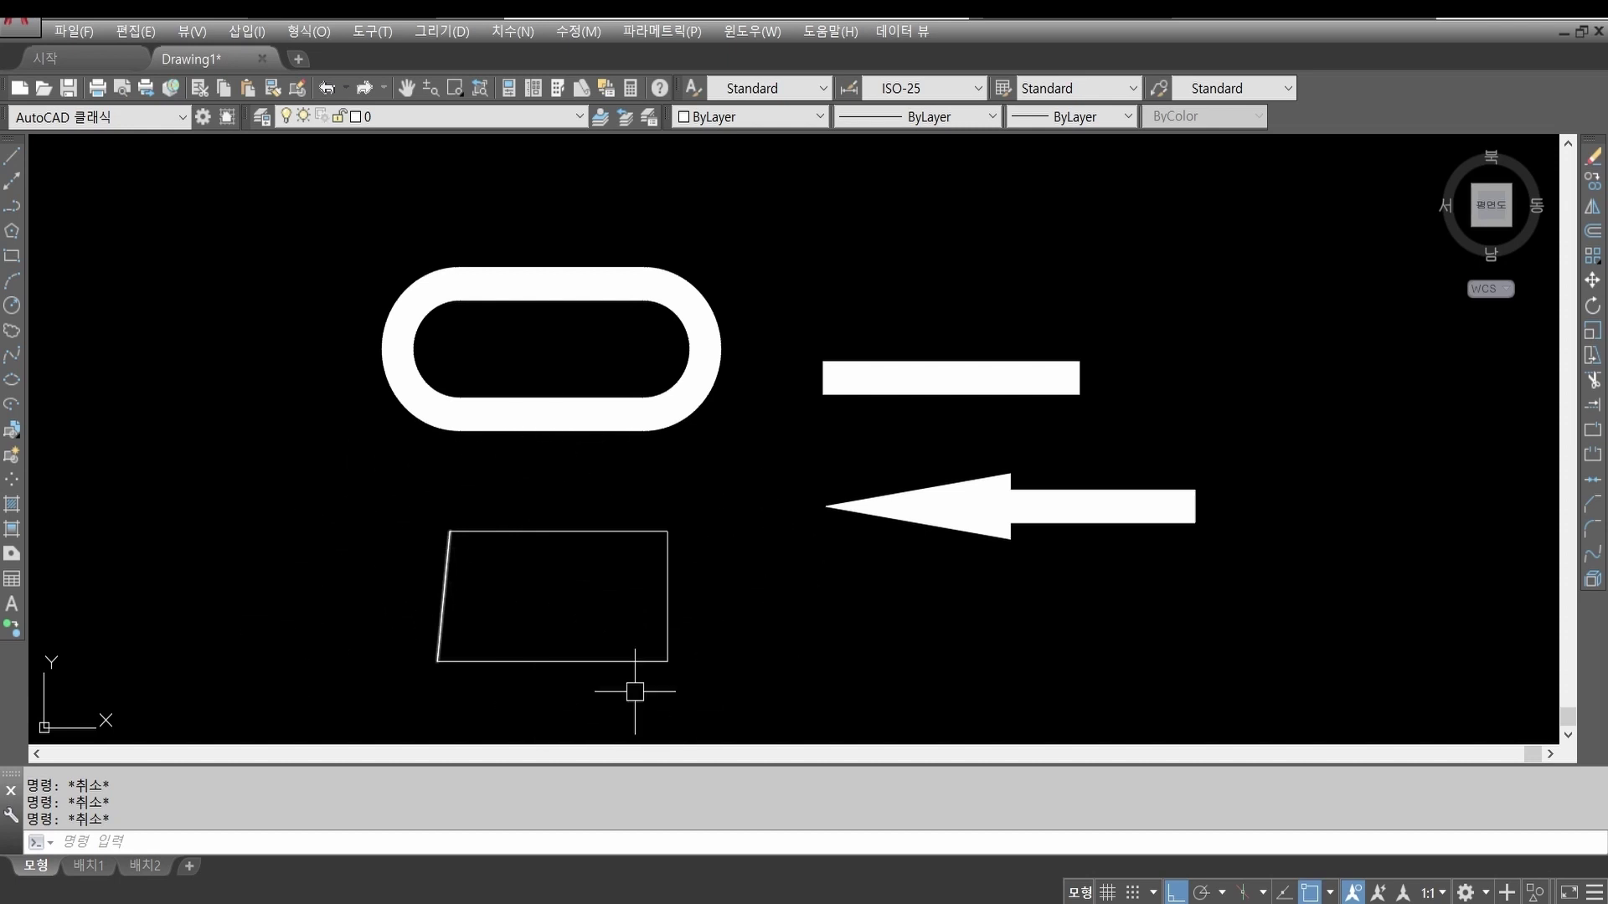
# Step: Join the outline's four sides into one polyline using PEDIT with Multiple, conversion to polylines and the default fuzz distance, and end the command
pyautogui.moveTo(811, 574); pyautogui.dragTo(816, 519, button='middle')
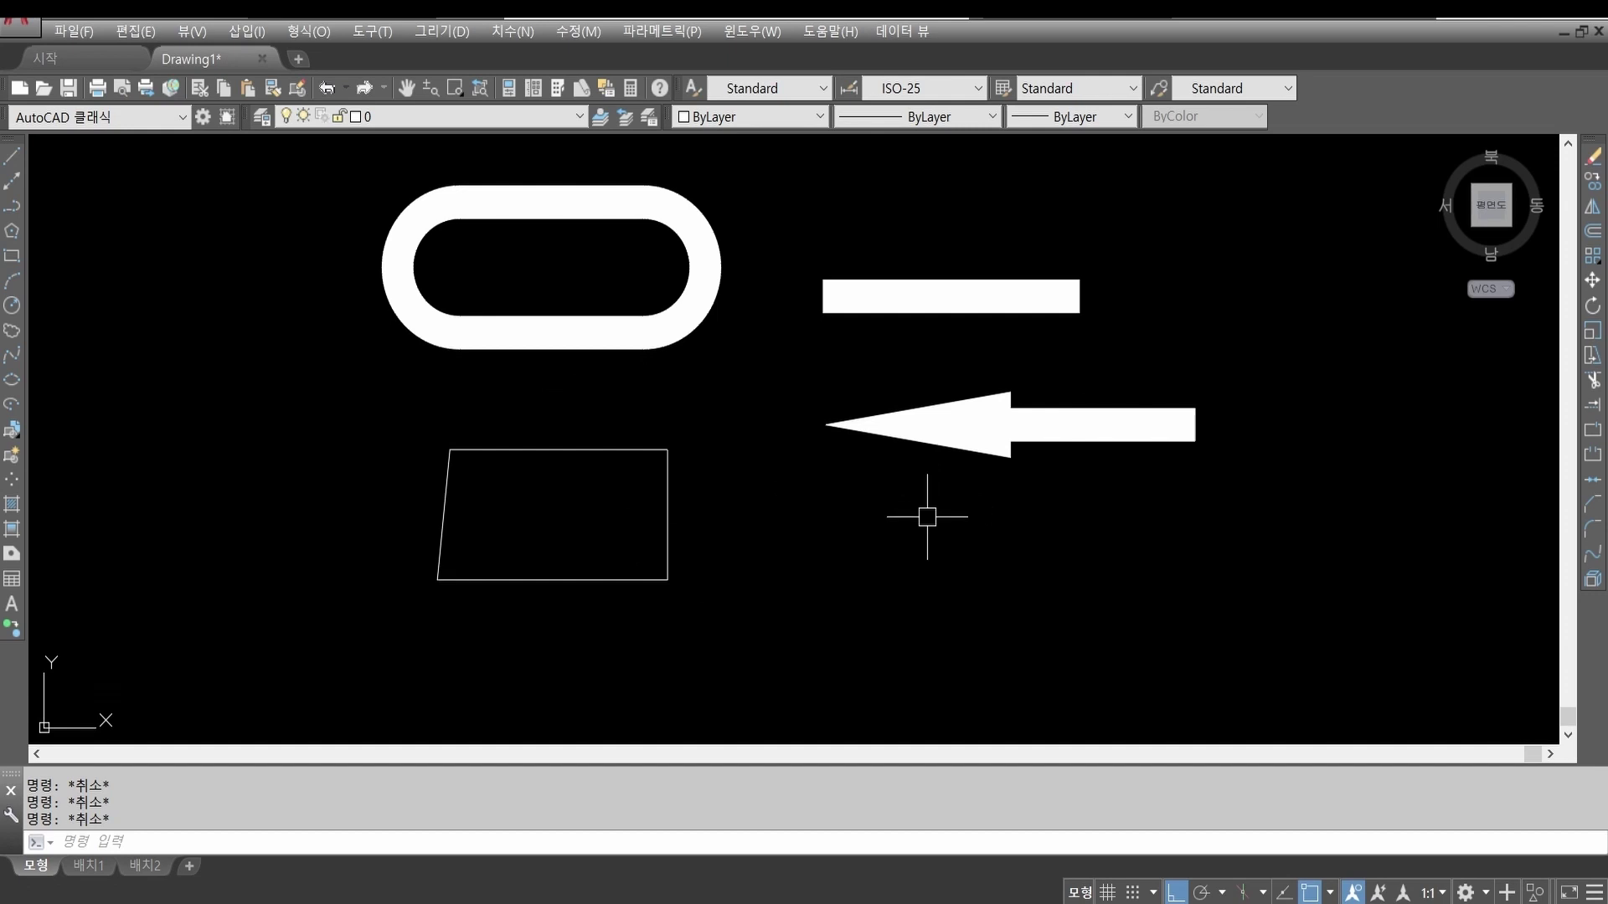
pyautogui.write('e')
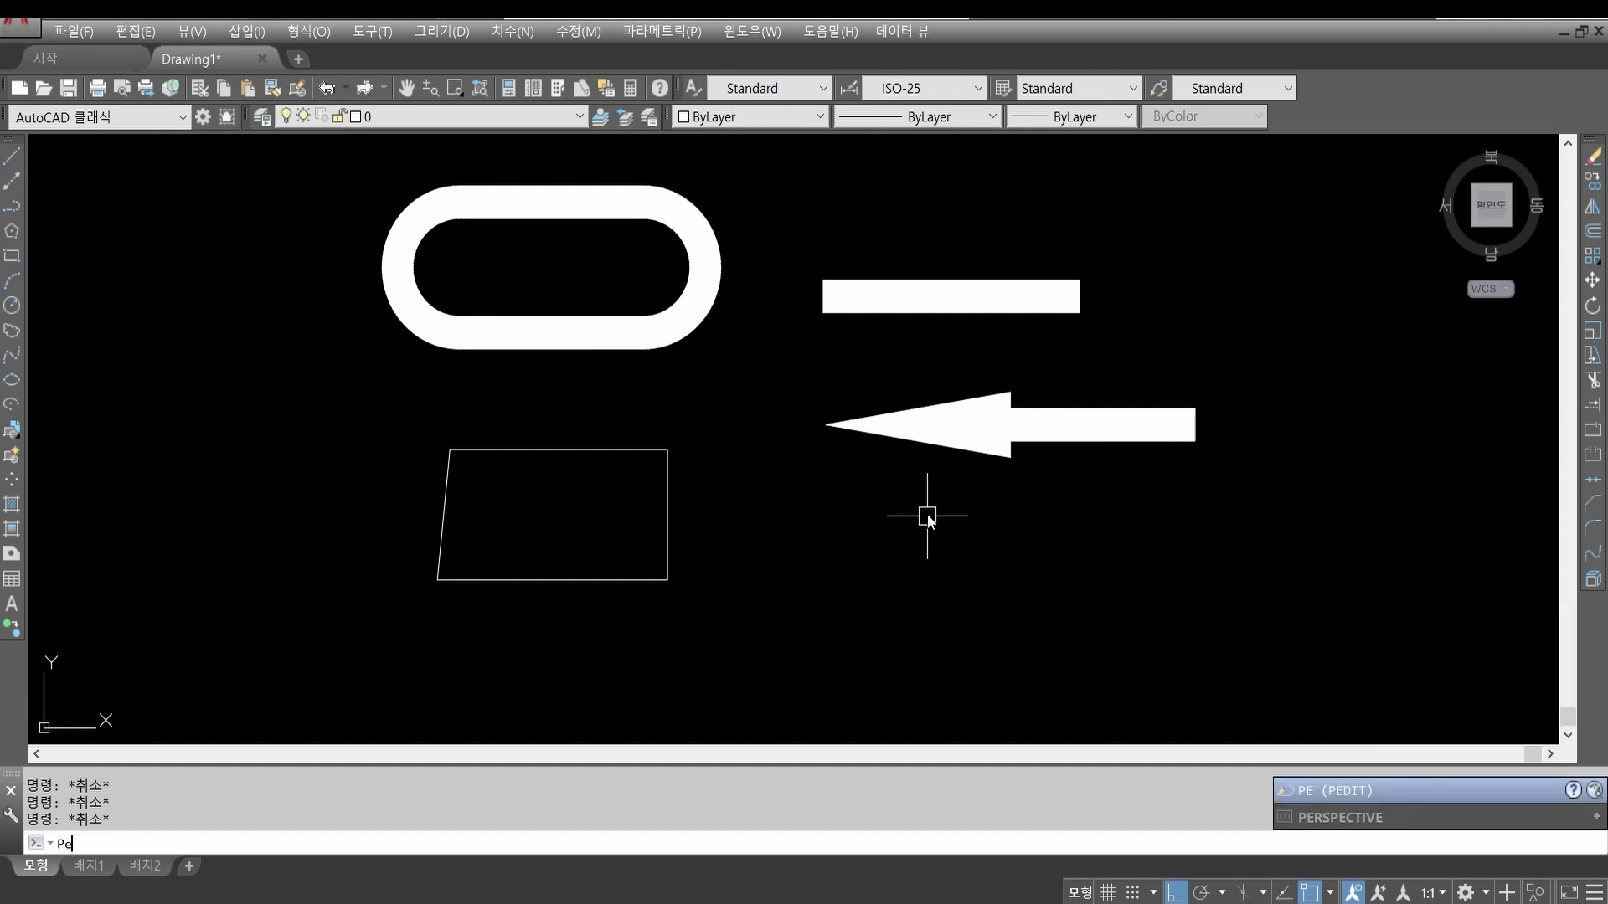
pyautogui.press('Return')
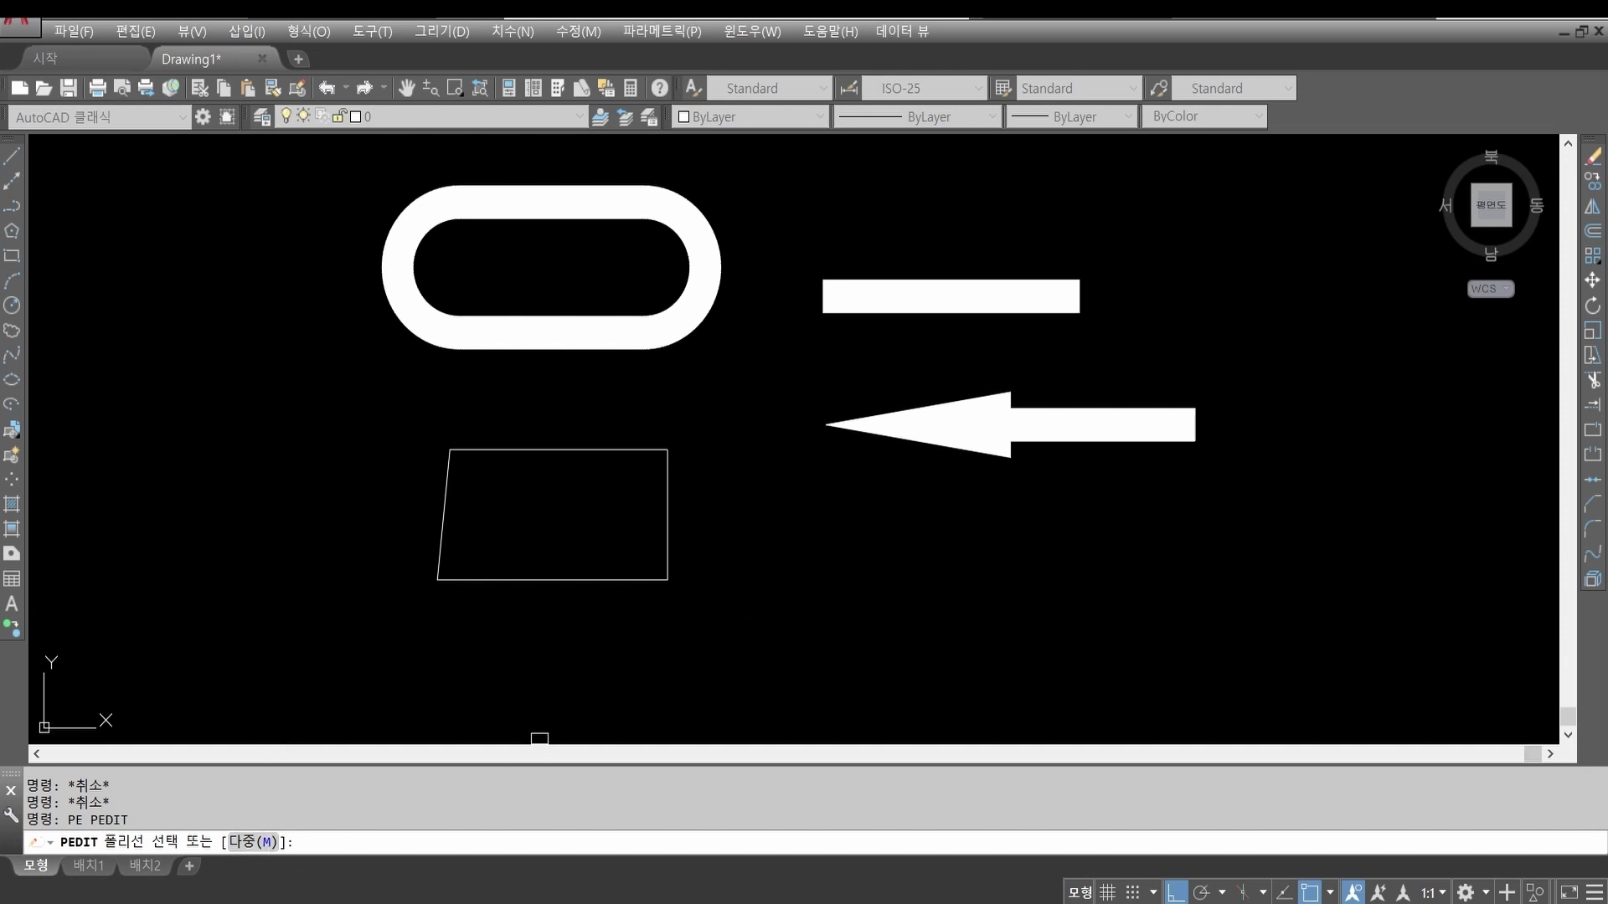
pyautogui.moveTo(273, 864)
pyautogui.mouseDown()
pyautogui.moveTo(223, 809)
pyautogui.moveTo(299, 853)
pyautogui.mouseUp()
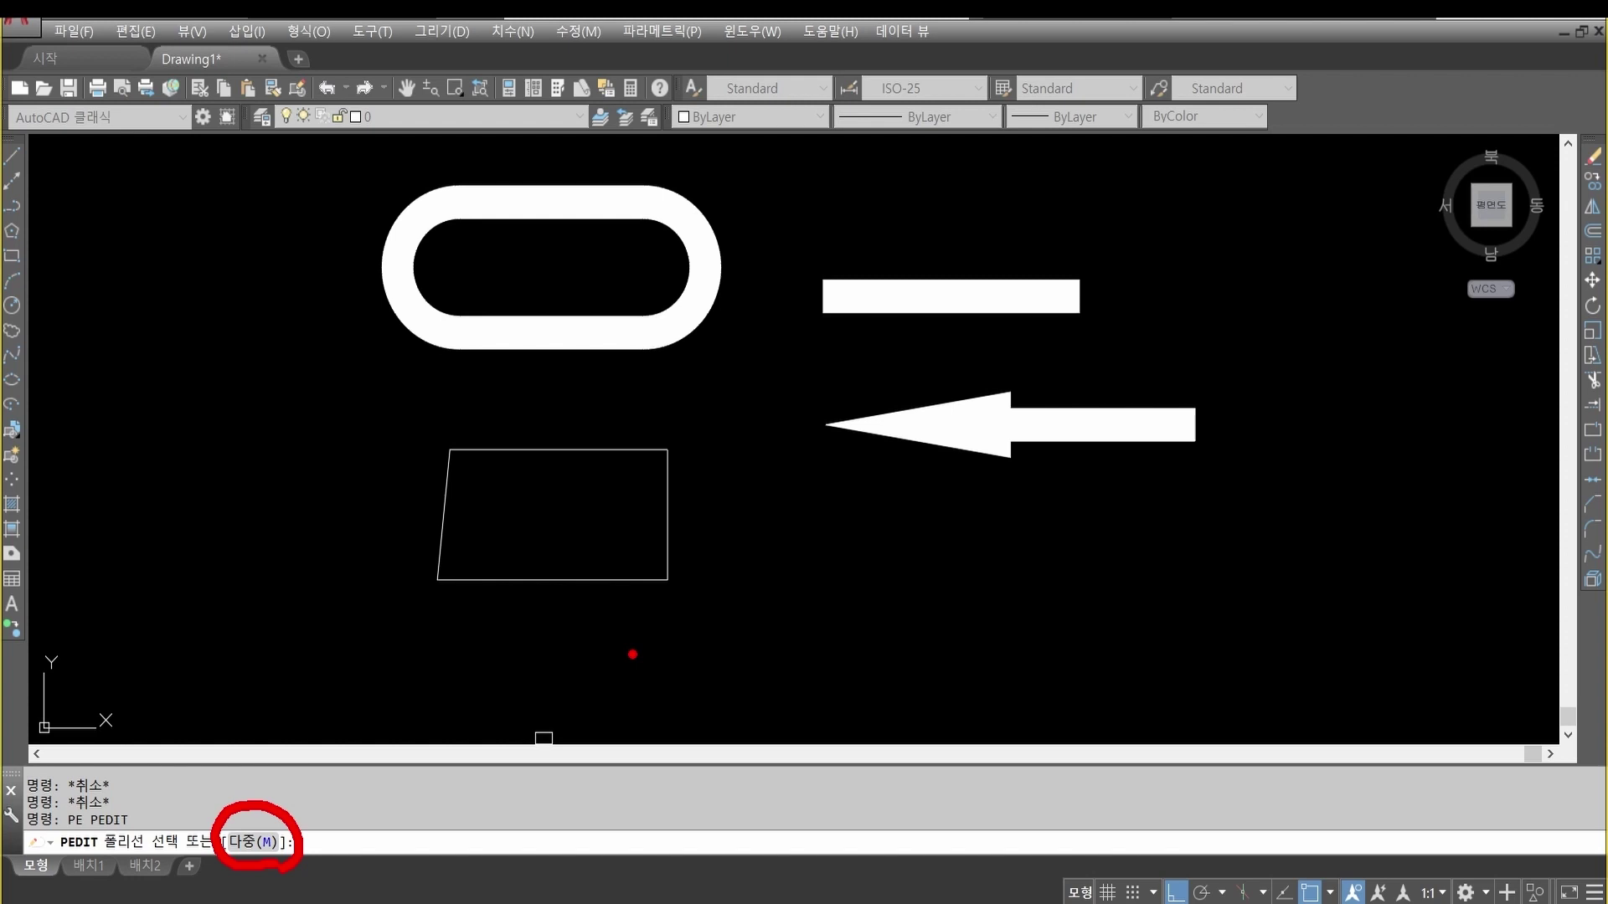
pyautogui.press('Escape')
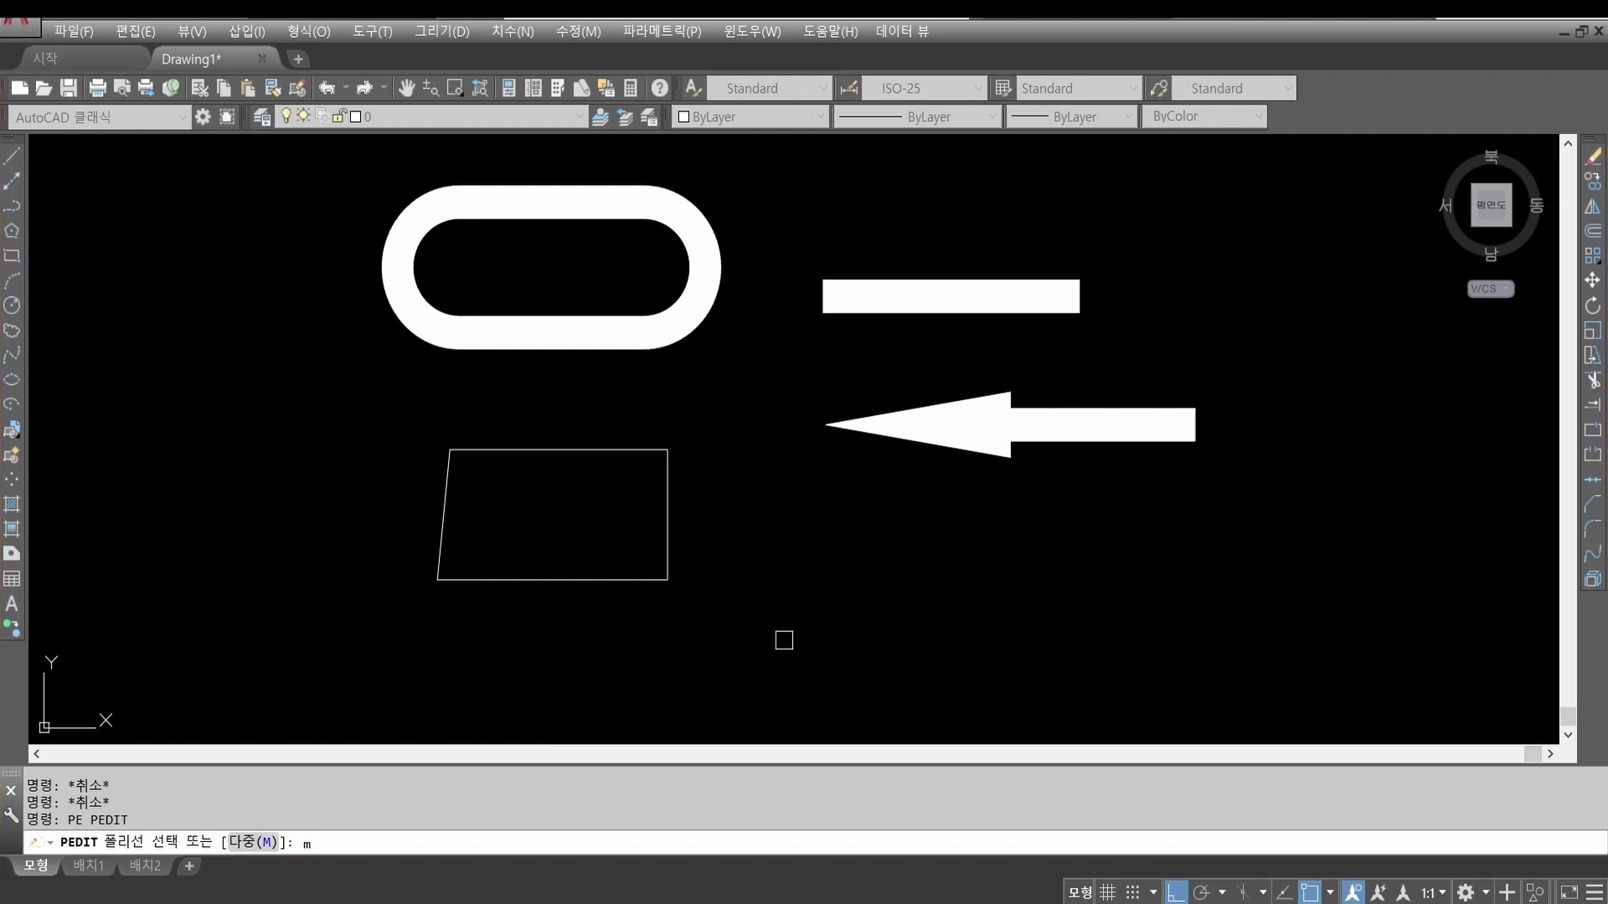
pyautogui.press('Return')
pyautogui.click(754, 624)
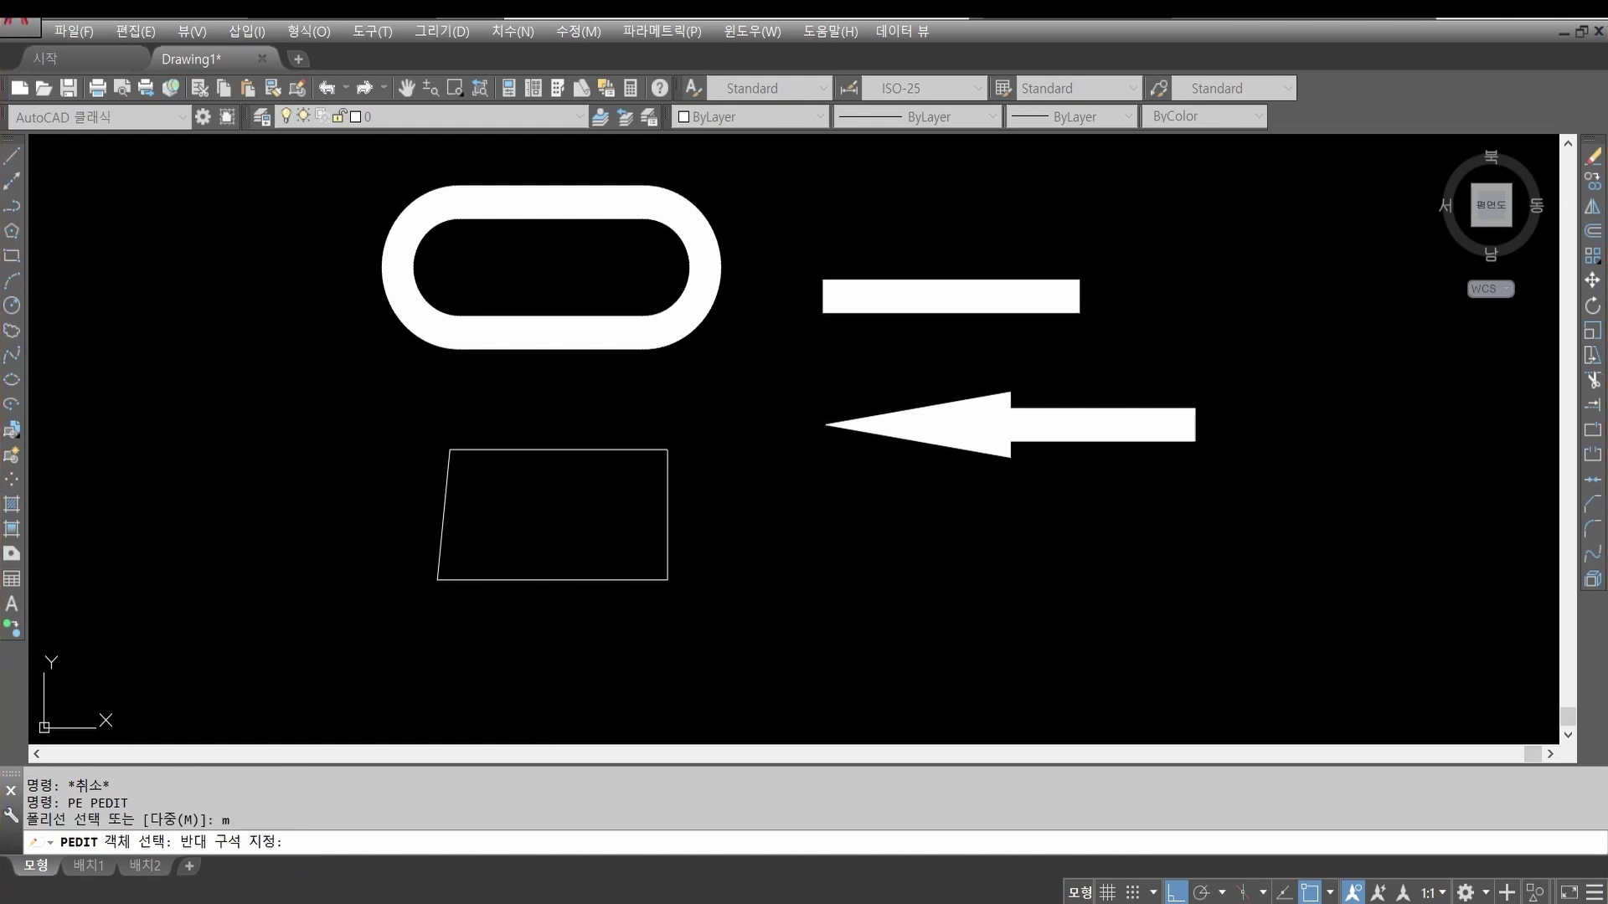
pyautogui.click(360, 410)
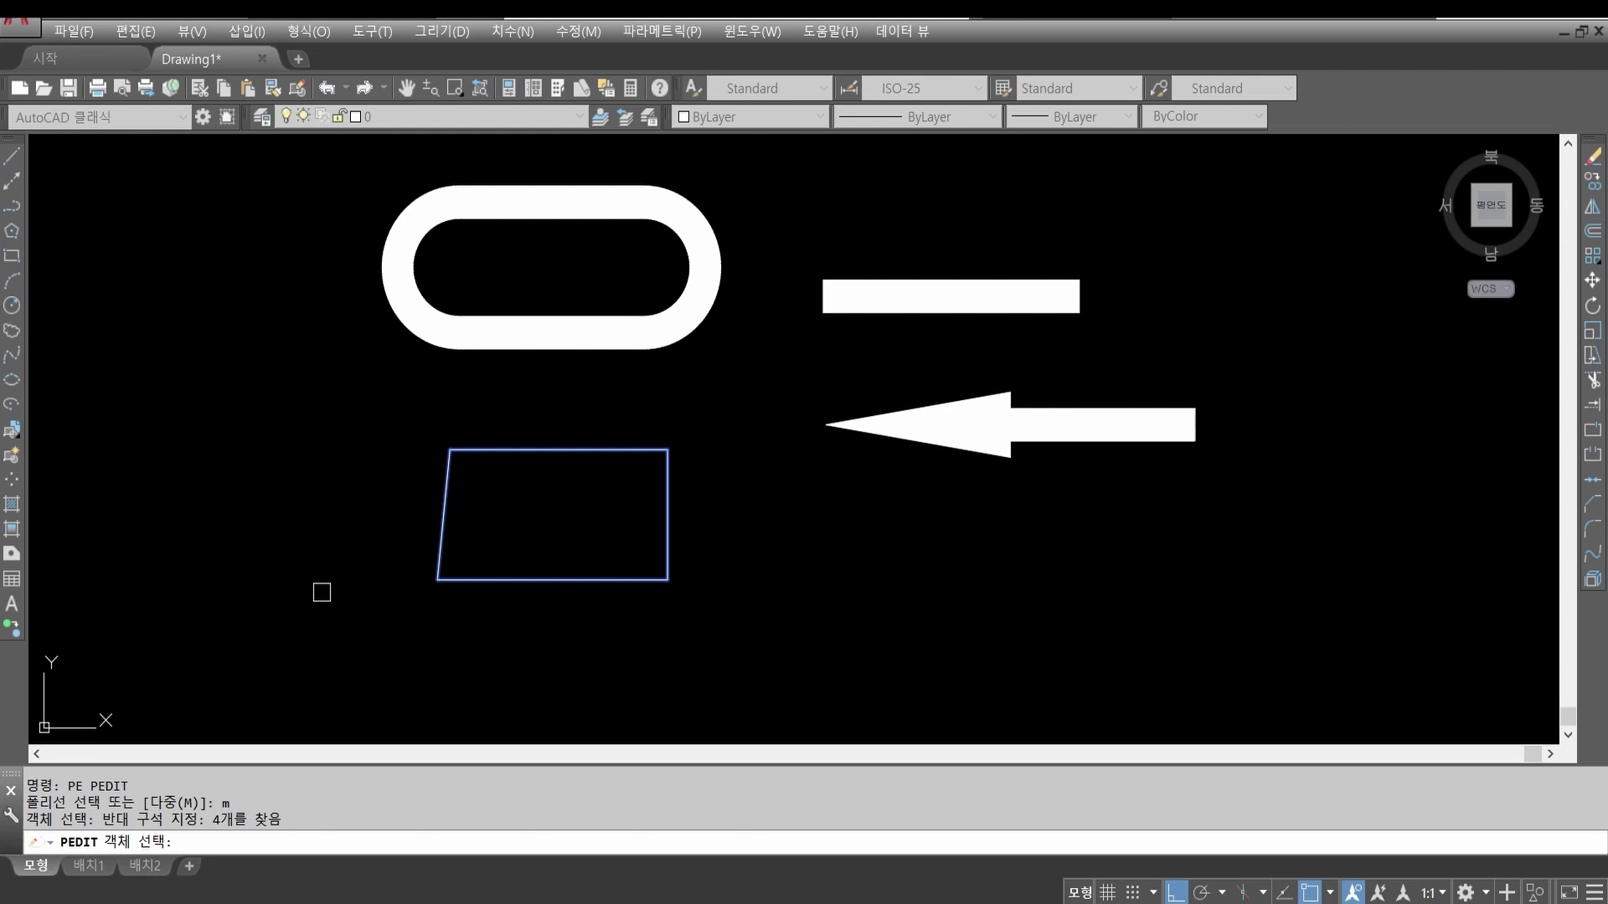
pyautogui.press('Return')
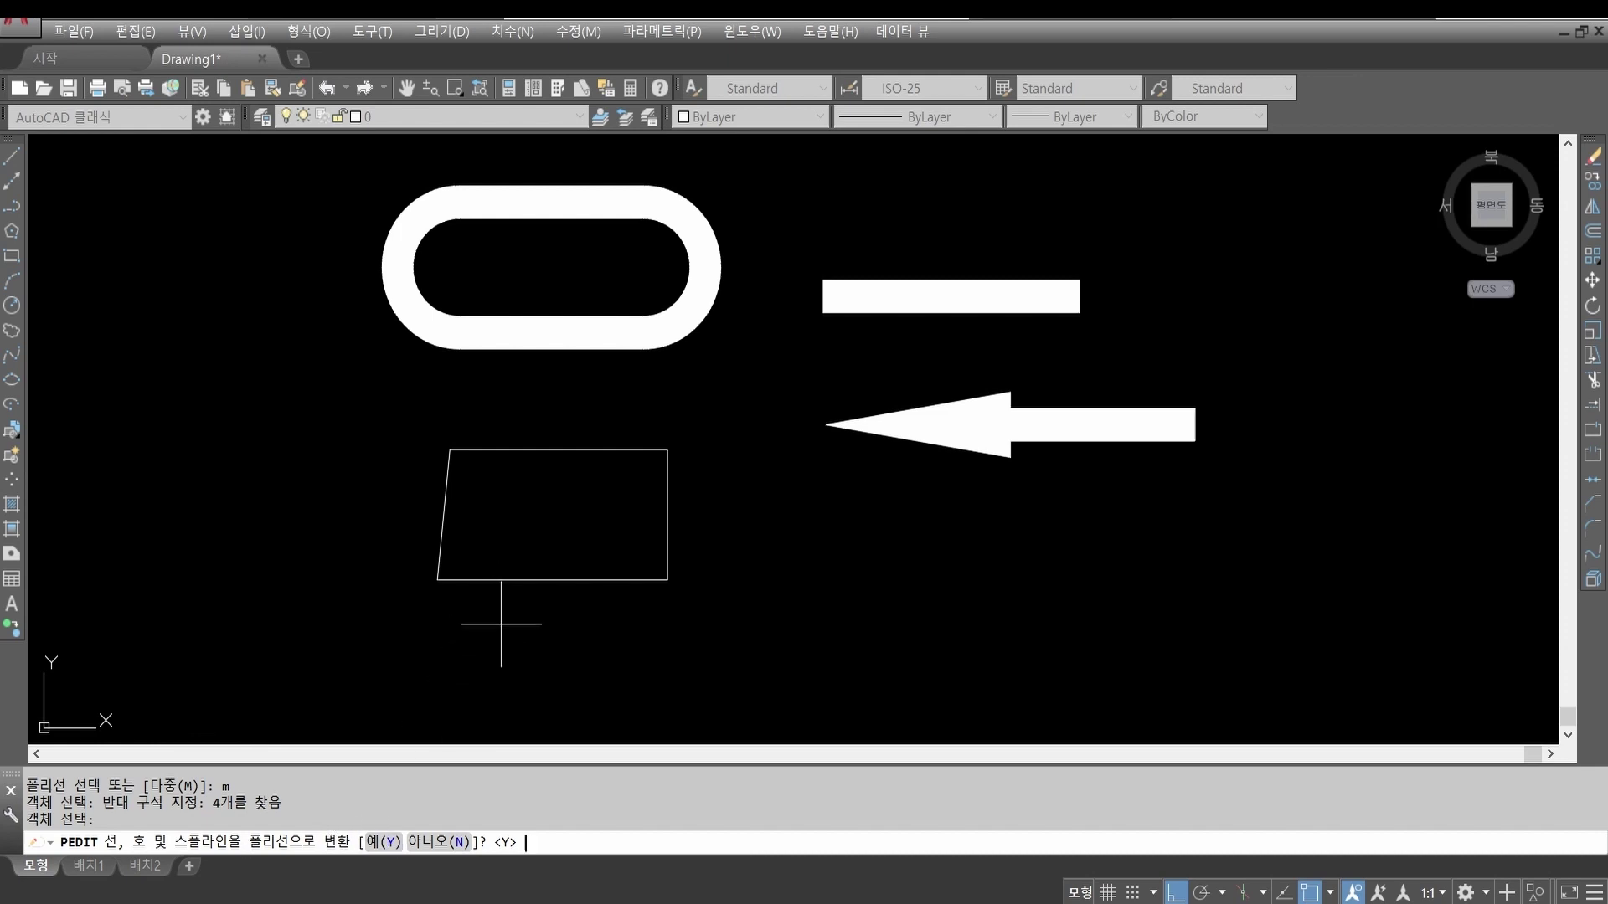
pyautogui.press('Return')
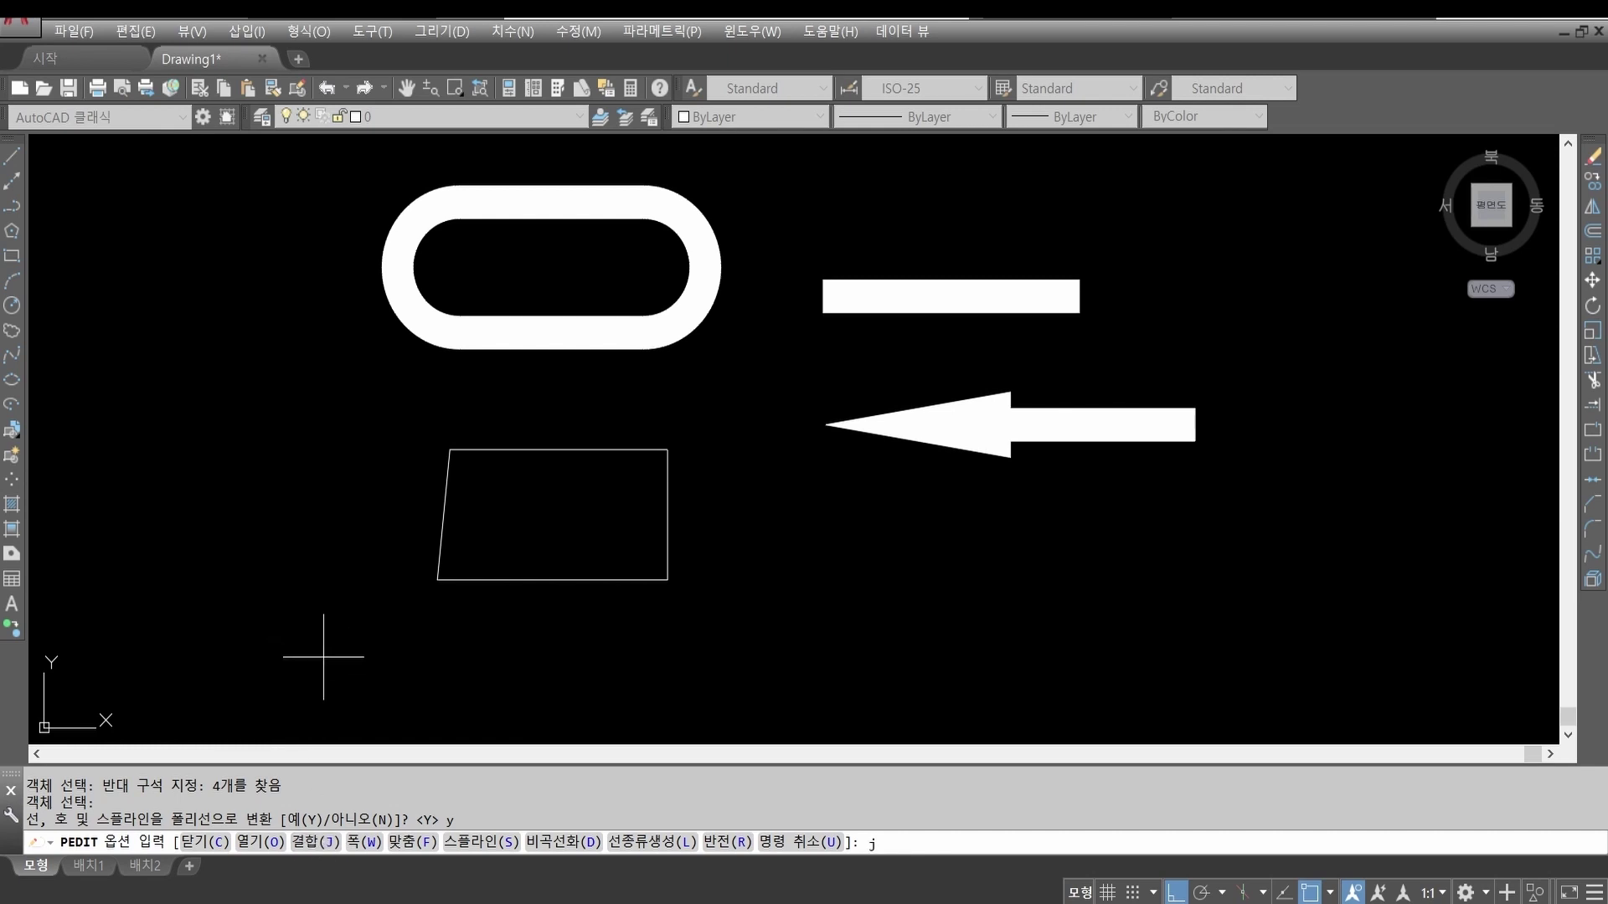
pyautogui.press('Return')
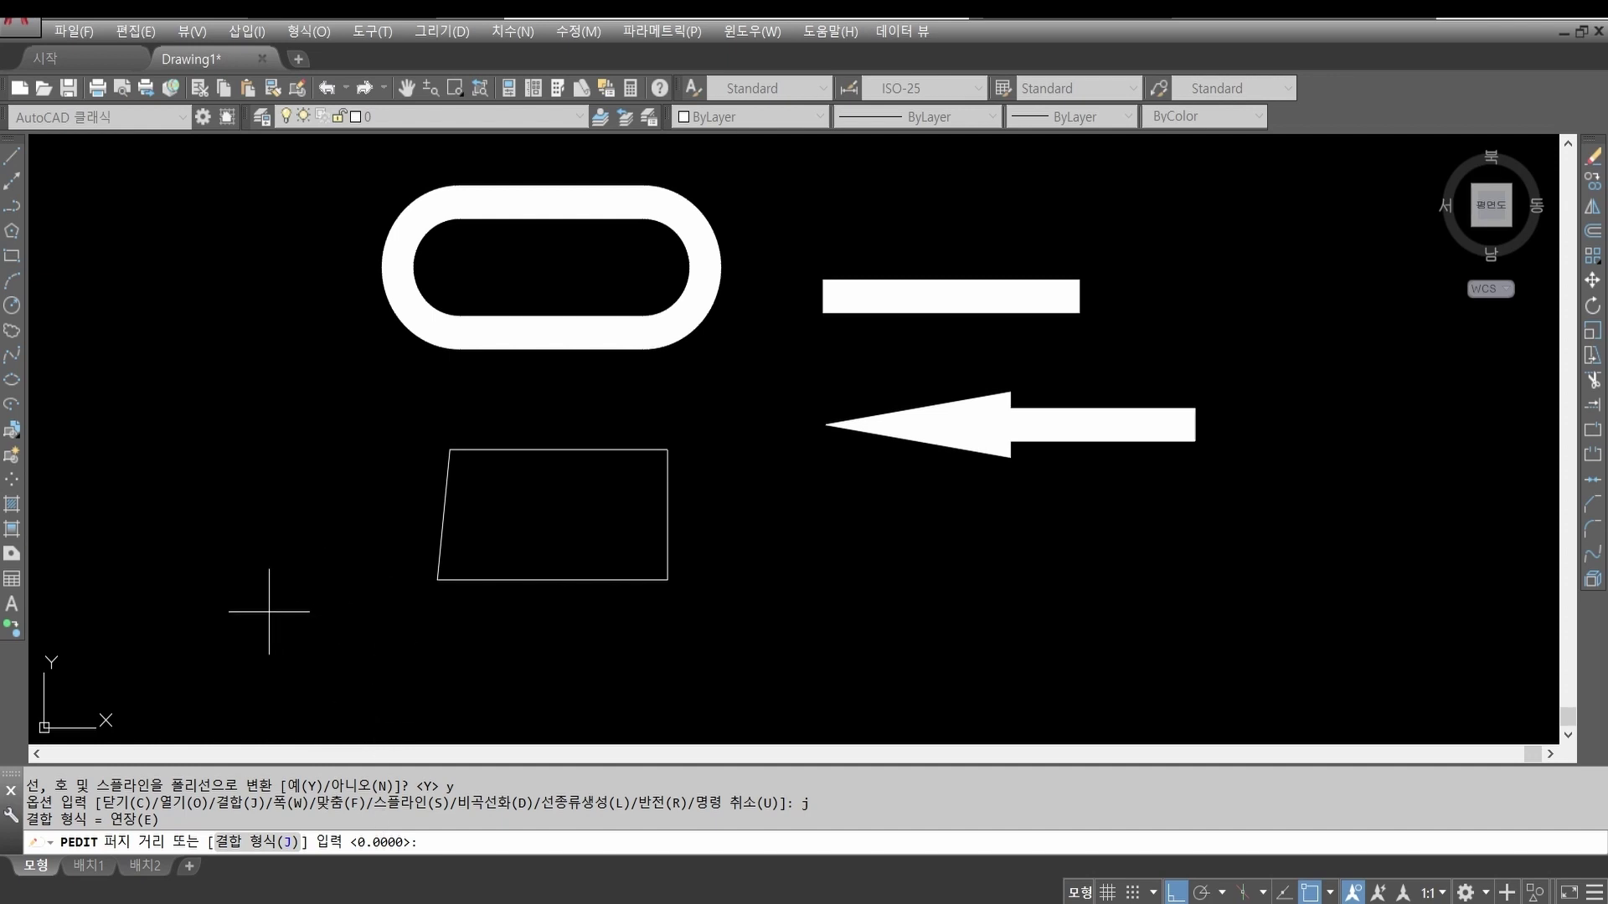
pyautogui.press('Return')
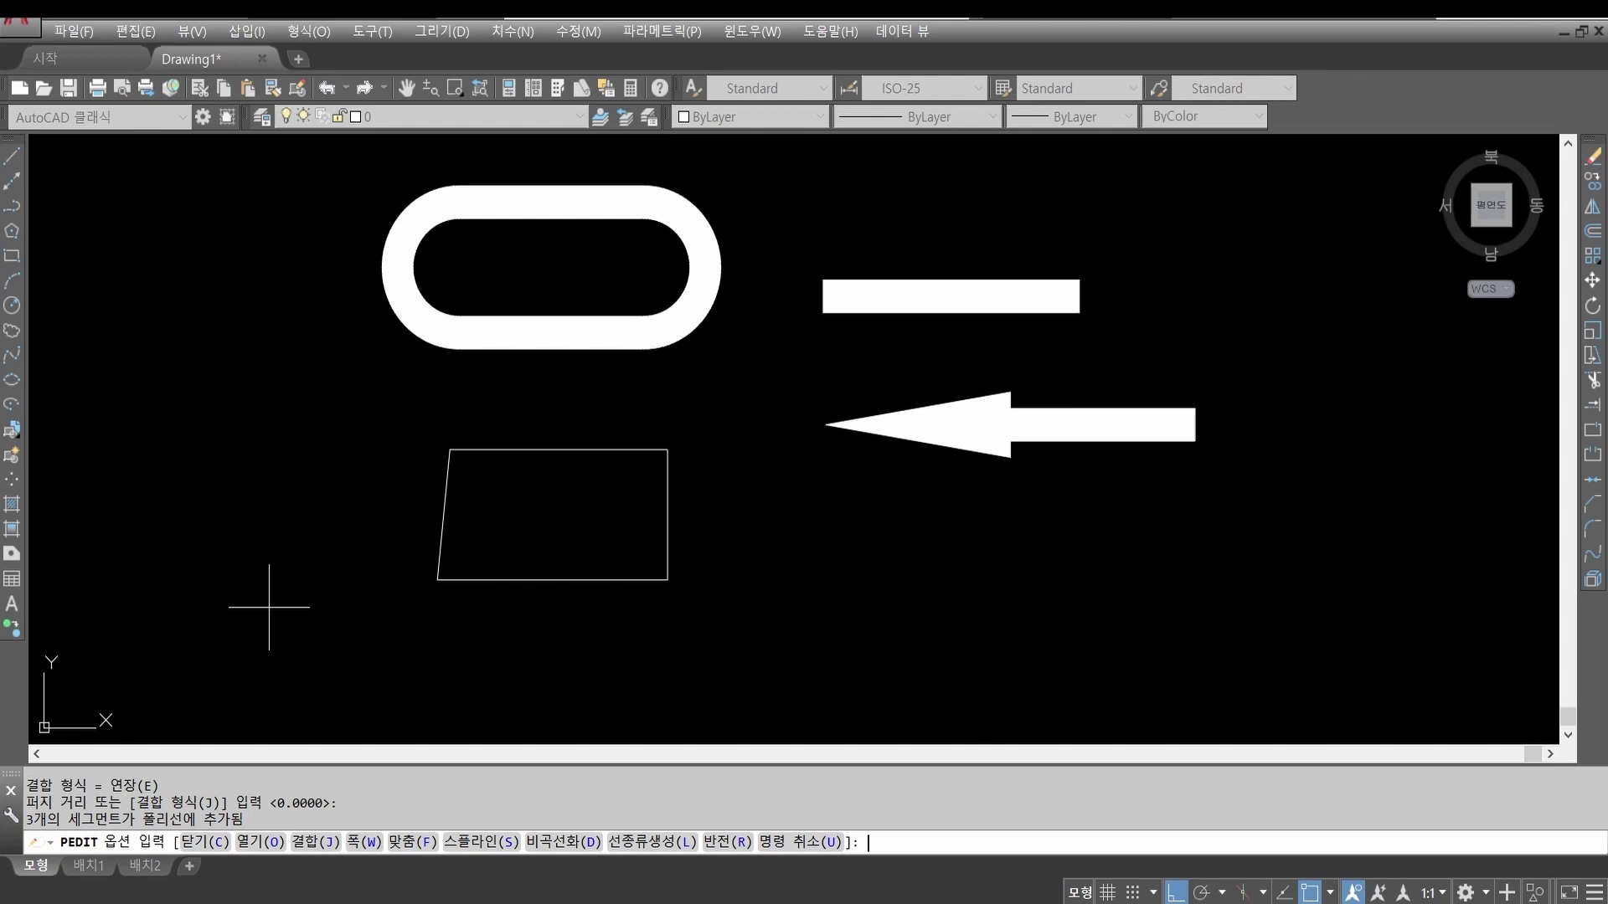
pyautogui.press('Return')
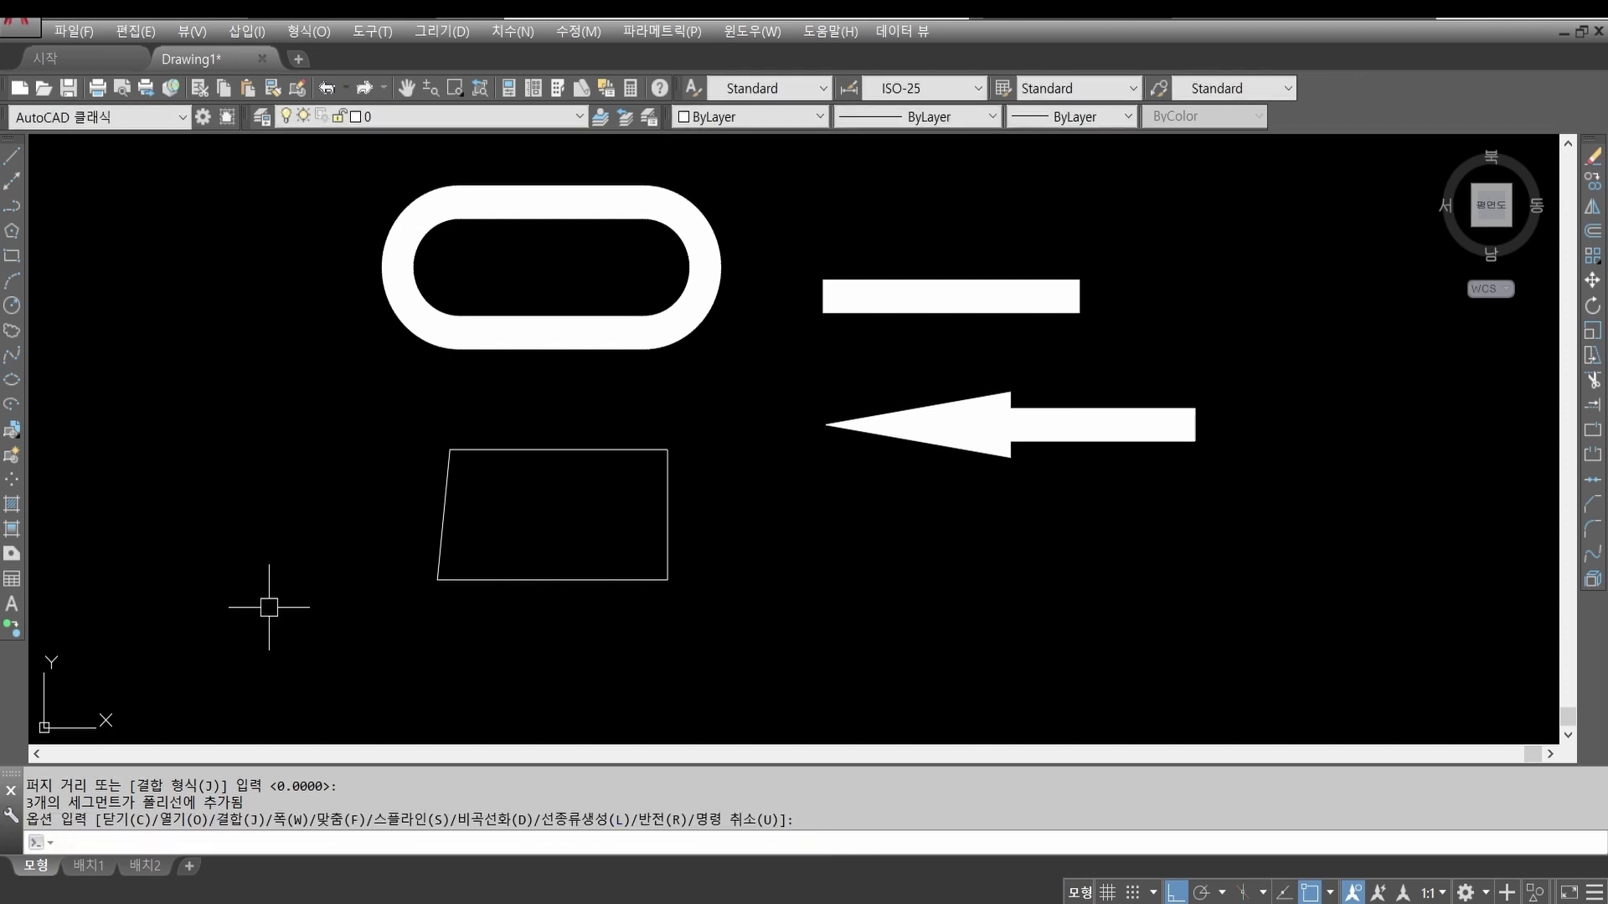
# Step: Select the joined four-sided outline several times to check whether it is a single object, and clear the selection
pyautogui.click(661, 501)
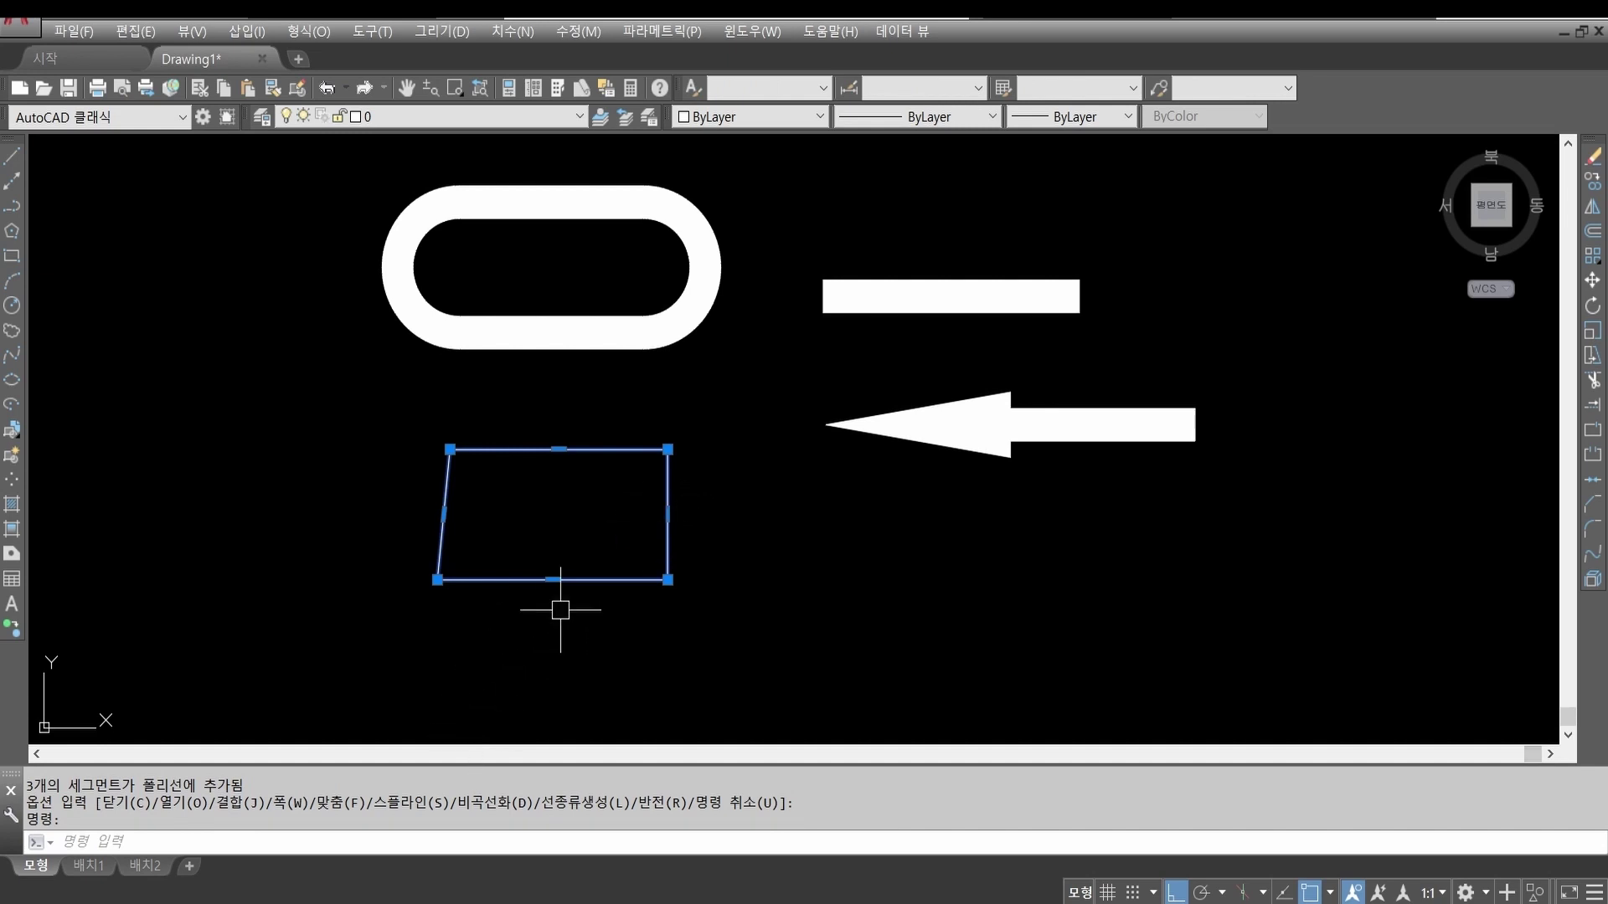
pyautogui.press('Escape')
pyautogui.press('Escape')
pyautogui.click(667, 549)
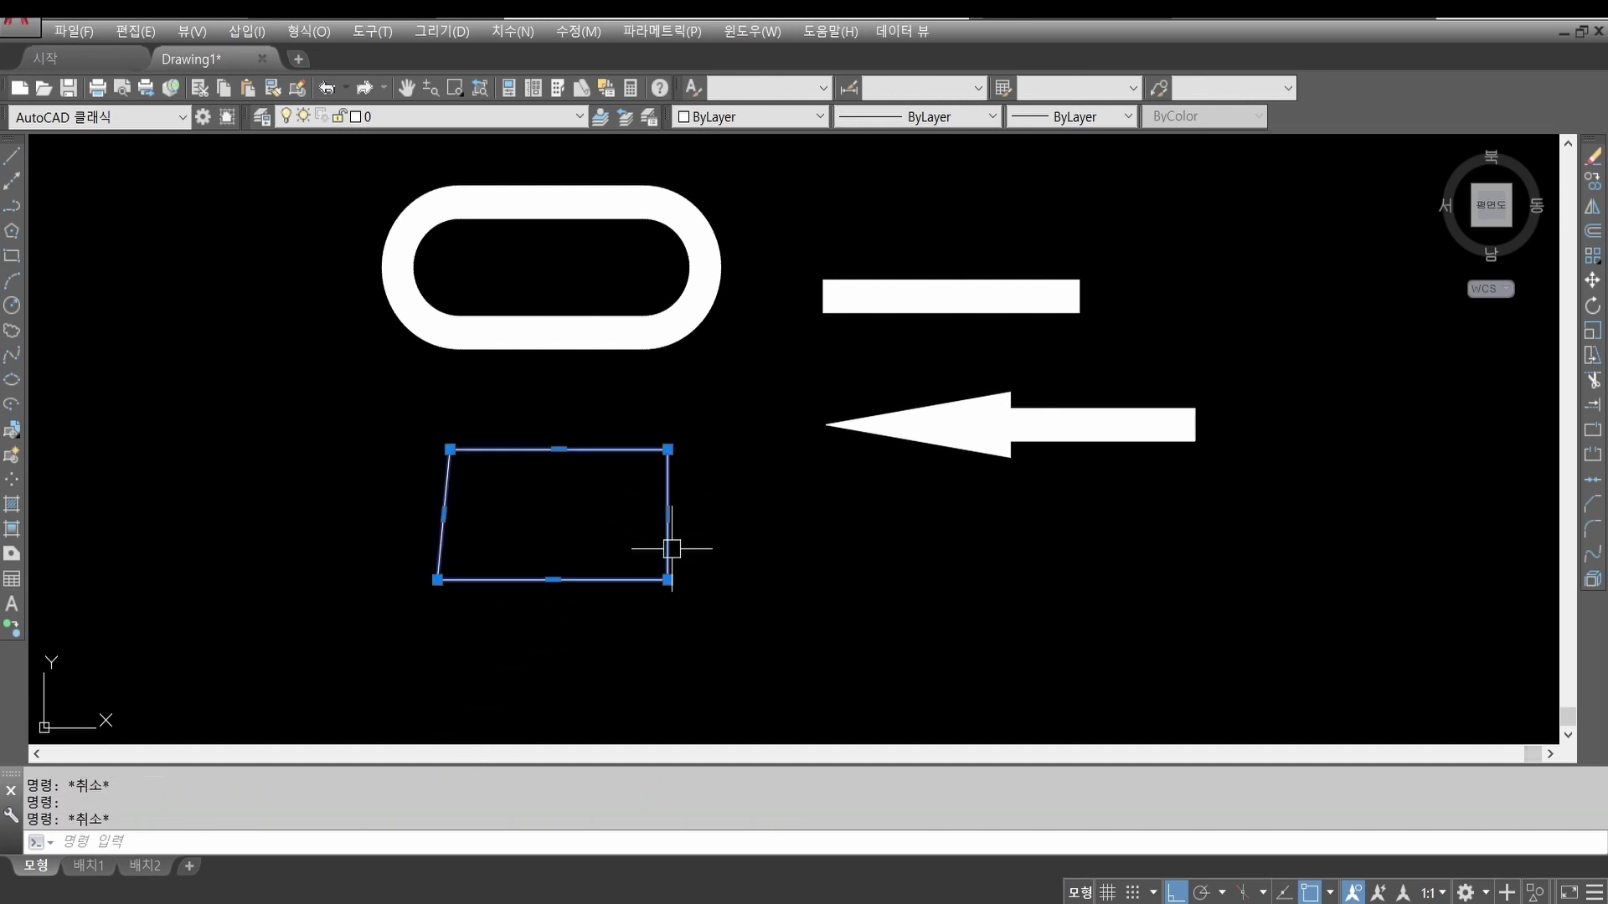
pyautogui.press('Escape')
pyautogui.click(670, 547)
pyautogui.press('Escape')
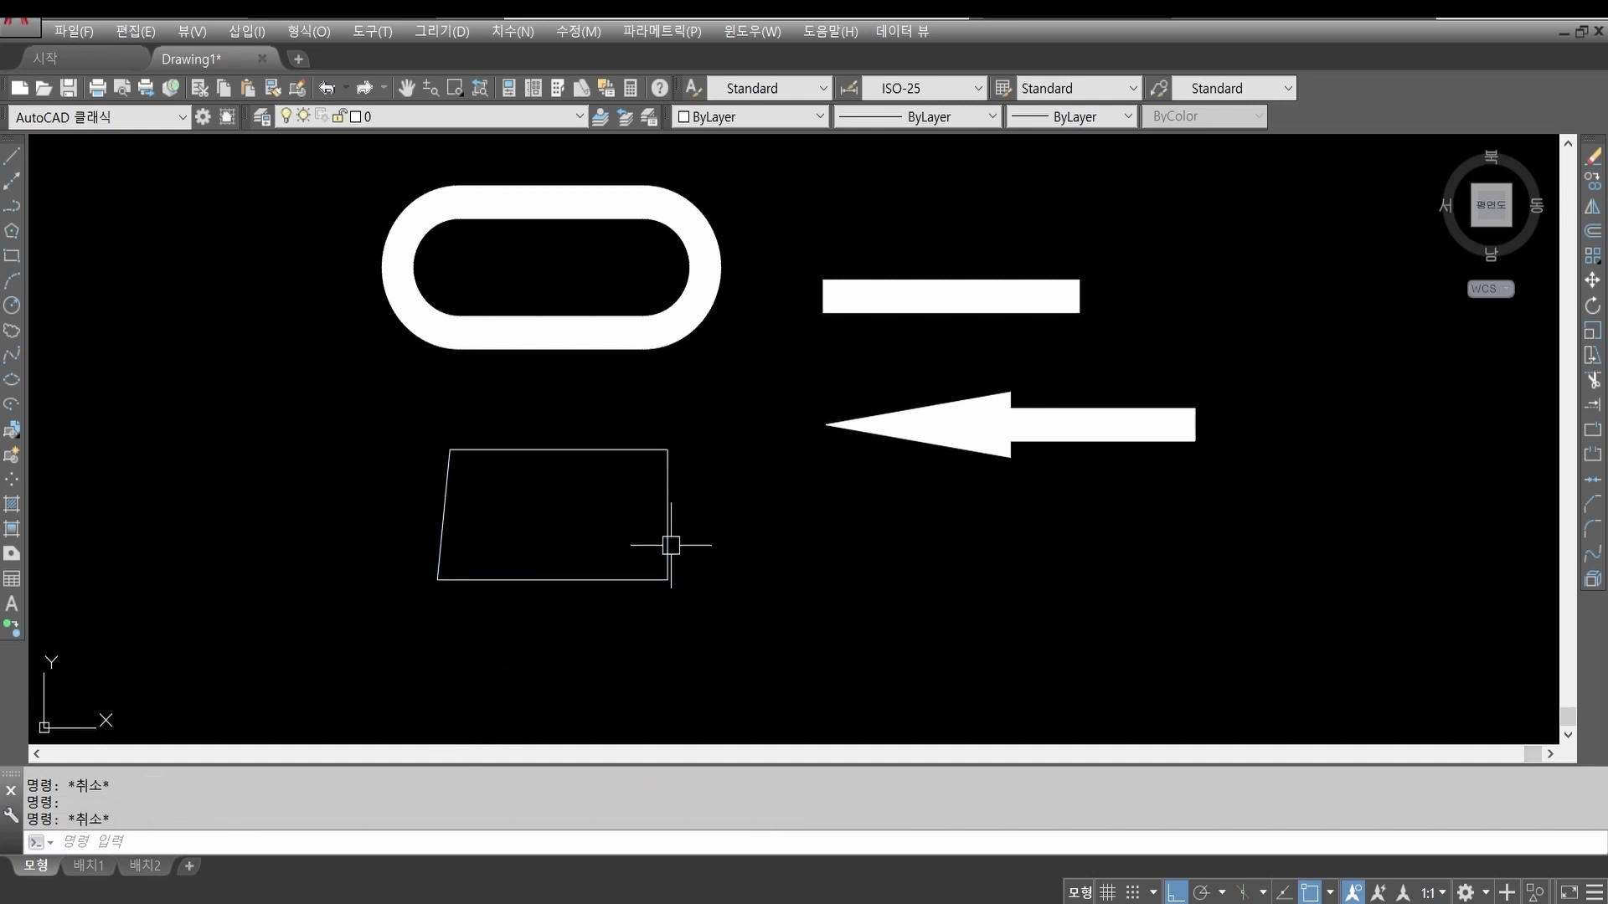
pyautogui.click(671, 546)
pyautogui.press('Escape')
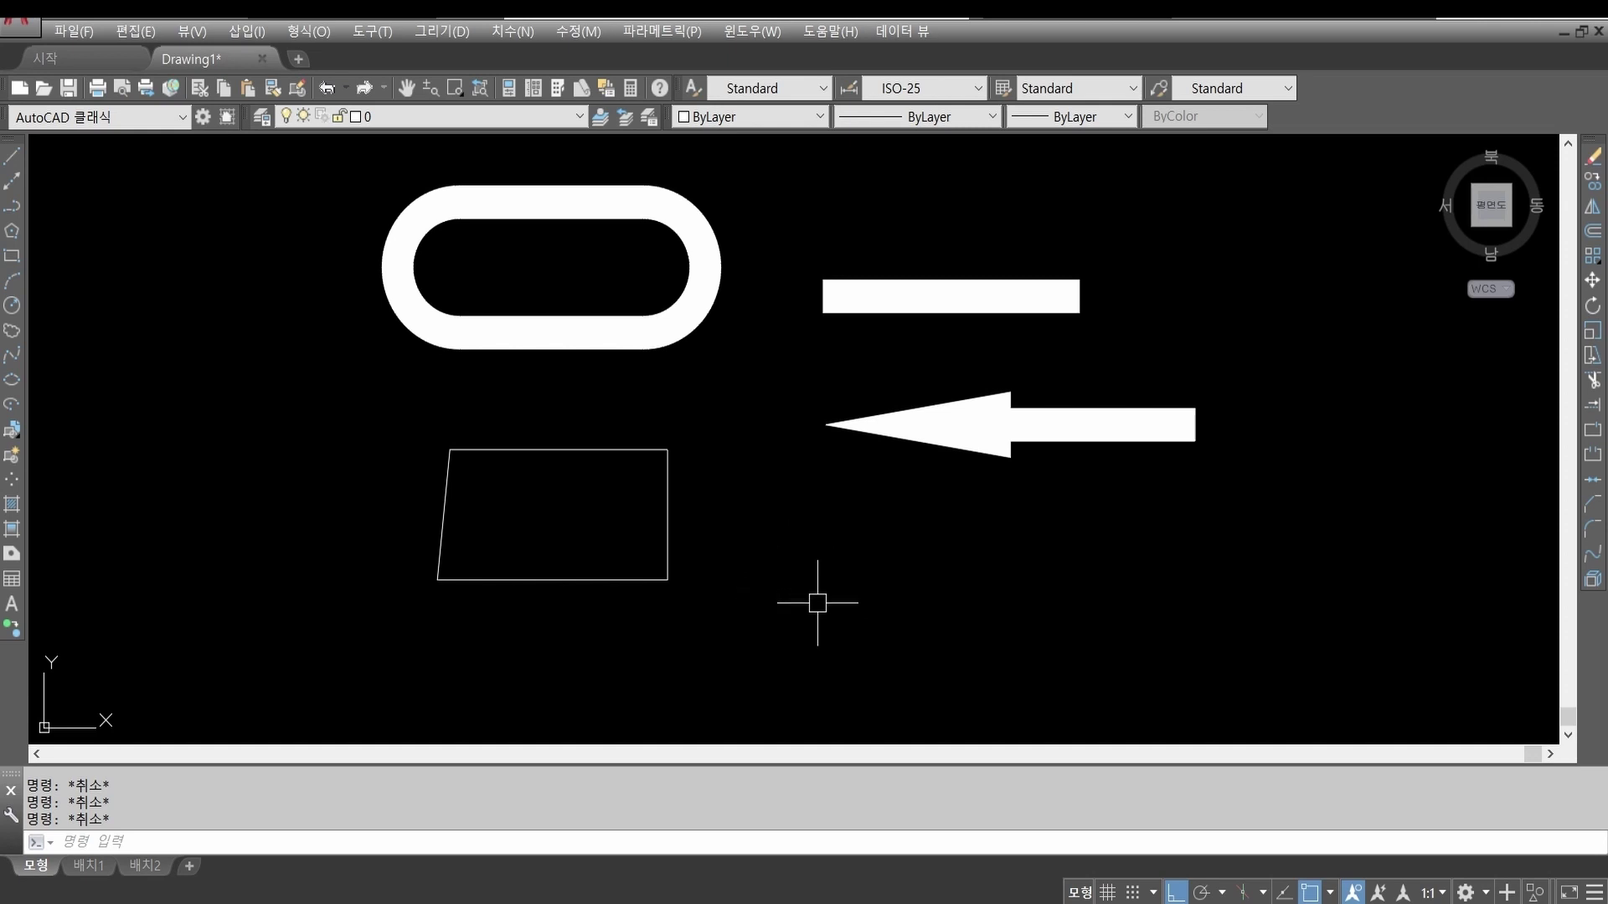
# Step: Draw four connected orthogonal lines to the right of the arrow, forming a tall rectangle whose first and last lines cross at the lower-left corner
pyautogui.moveTo(811, 603)
pyautogui.mouseDown(button='middle')
pyautogui.moveTo(752, 590)
pyautogui.moveTo(672, 621)
pyautogui.mouseUp(button='middle')
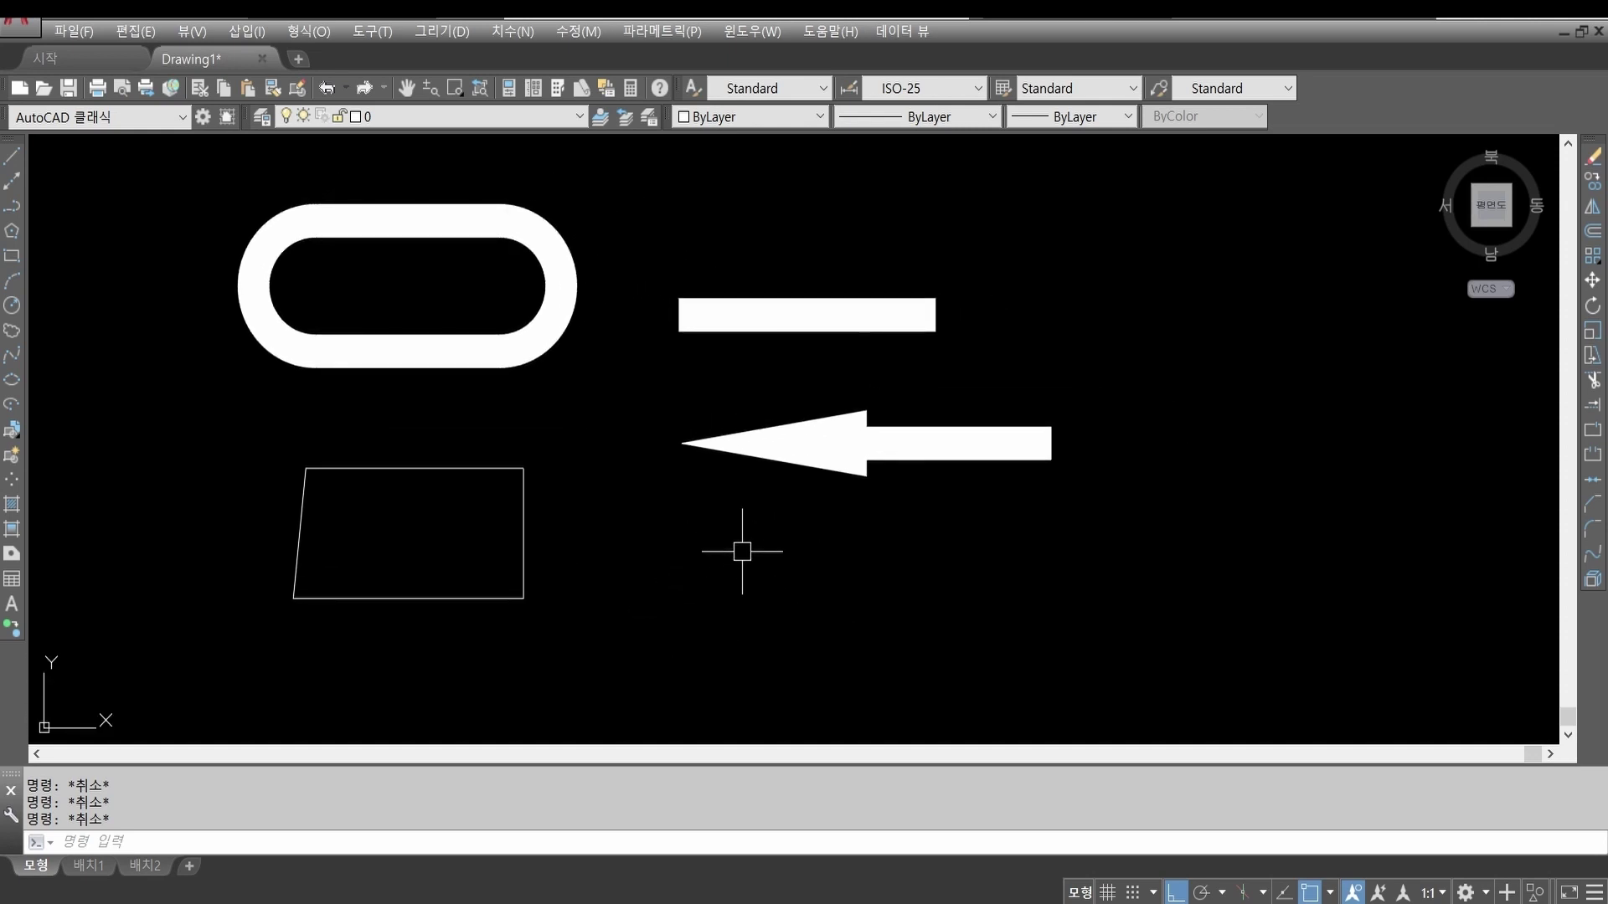
pyautogui.moveTo(956, 616); pyautogui.dragTo(751, 605, button='middle')
pyautogui.write('l')
pyautogui.press('Return')
pyautogui.click(994, 536)
pyautogui.click(1164, 536)
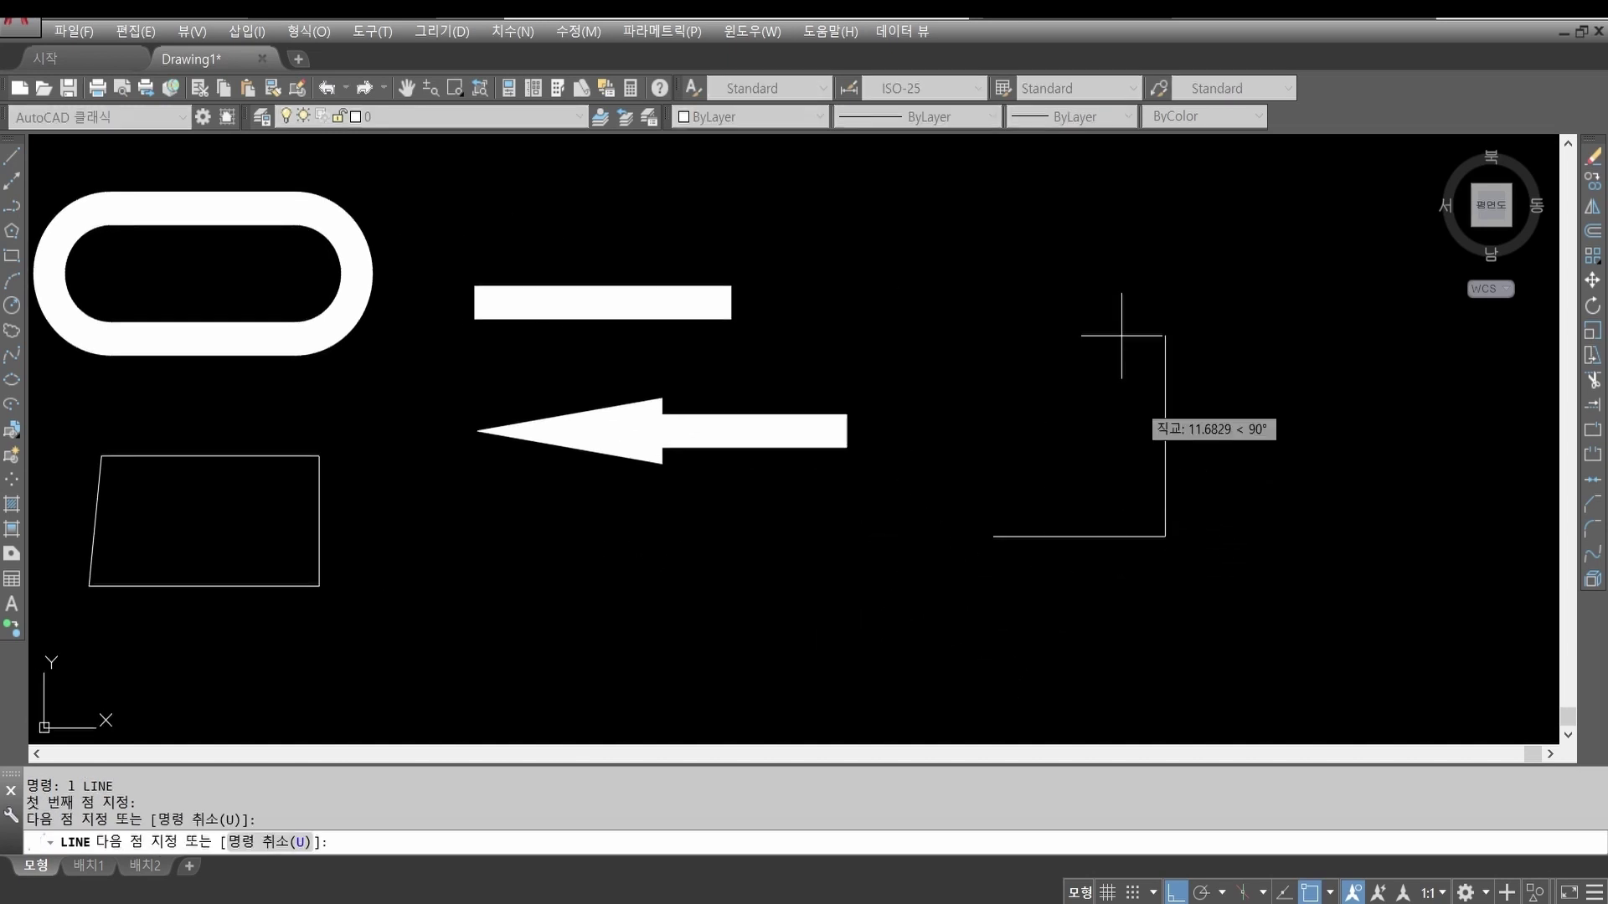
pyautogui.click(1164, 250)
pyautogui.click(1021, 250)
pyautogui.click(1062, 606)
pyautogui.press('Return')
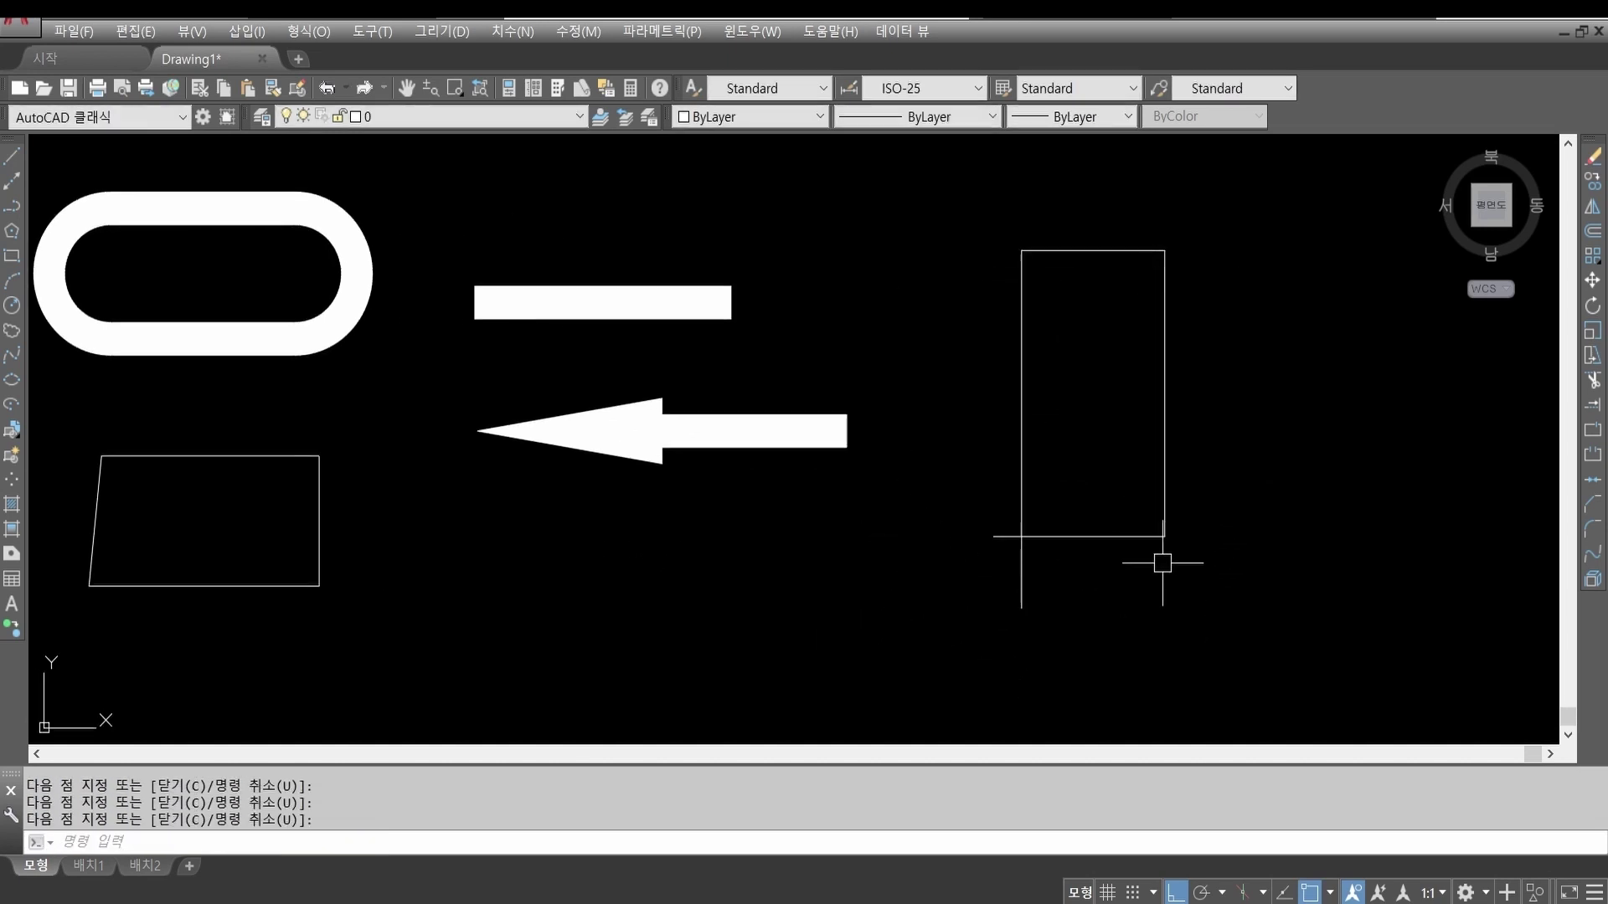
# Step: Select the tall shape's lines with small crossing windows to check whether they are separate objects, and clear the selection
pyautogui.click(1190, 516)
pyautogui.click(1064, 524)
pyautogui.click(1068, 488)
pyautogui.click(944, 428)
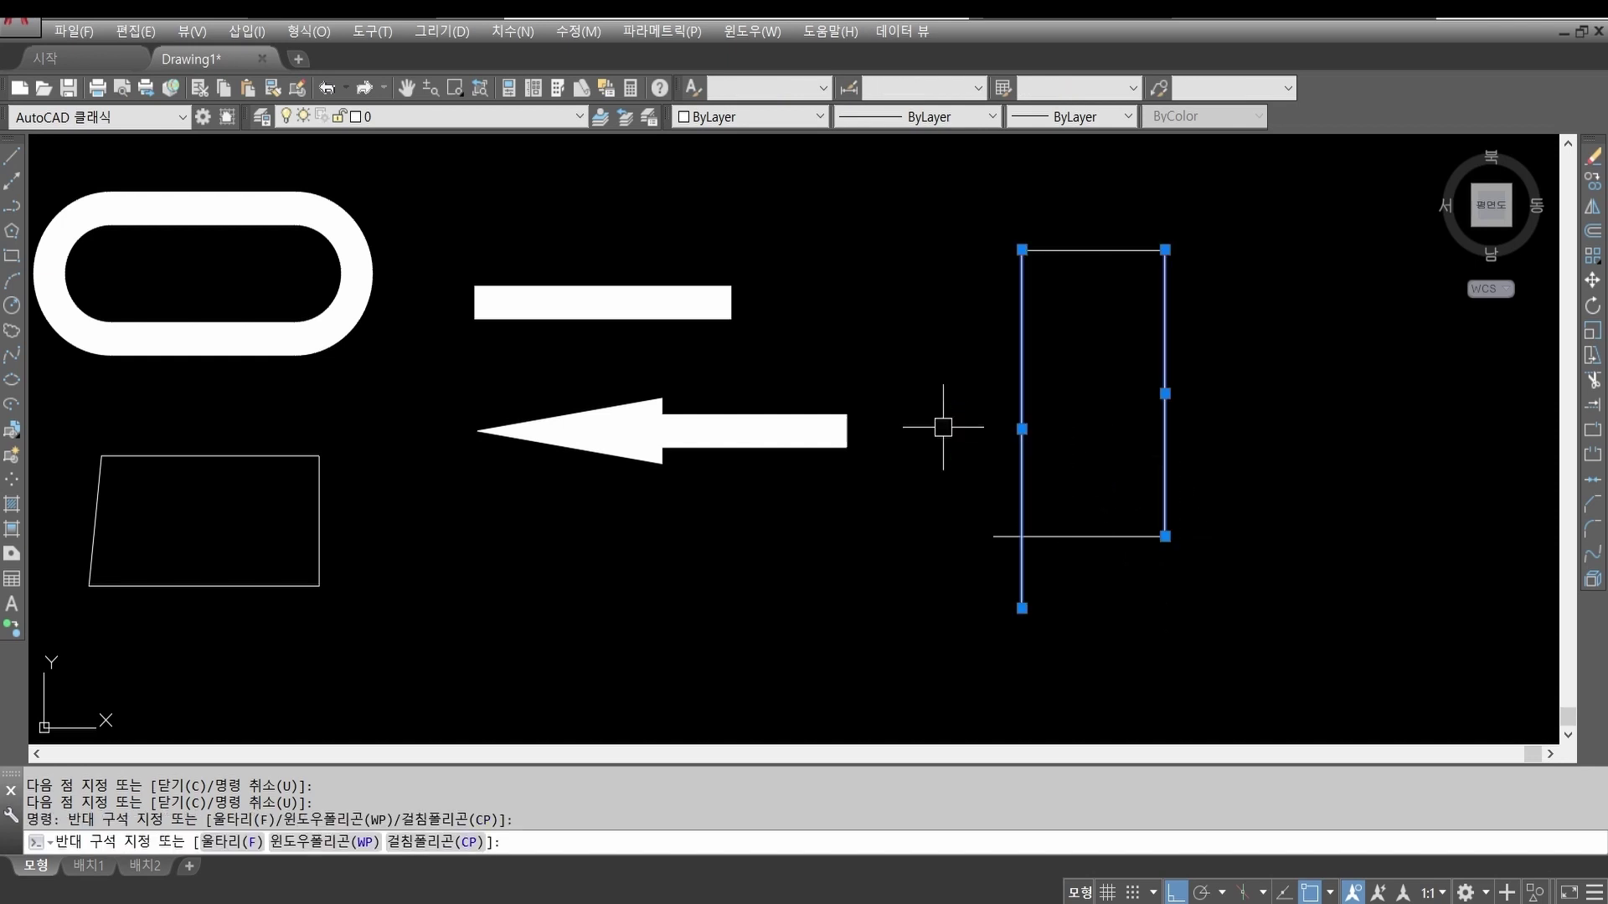
pyautogui.click(1091, 305)
pyautogui.click(1042, 217)
pyautogui.click(1131, 503)
pyautogui.press('Escape')
pyautogui.press('Escape')
pyautogui.press('Escape')
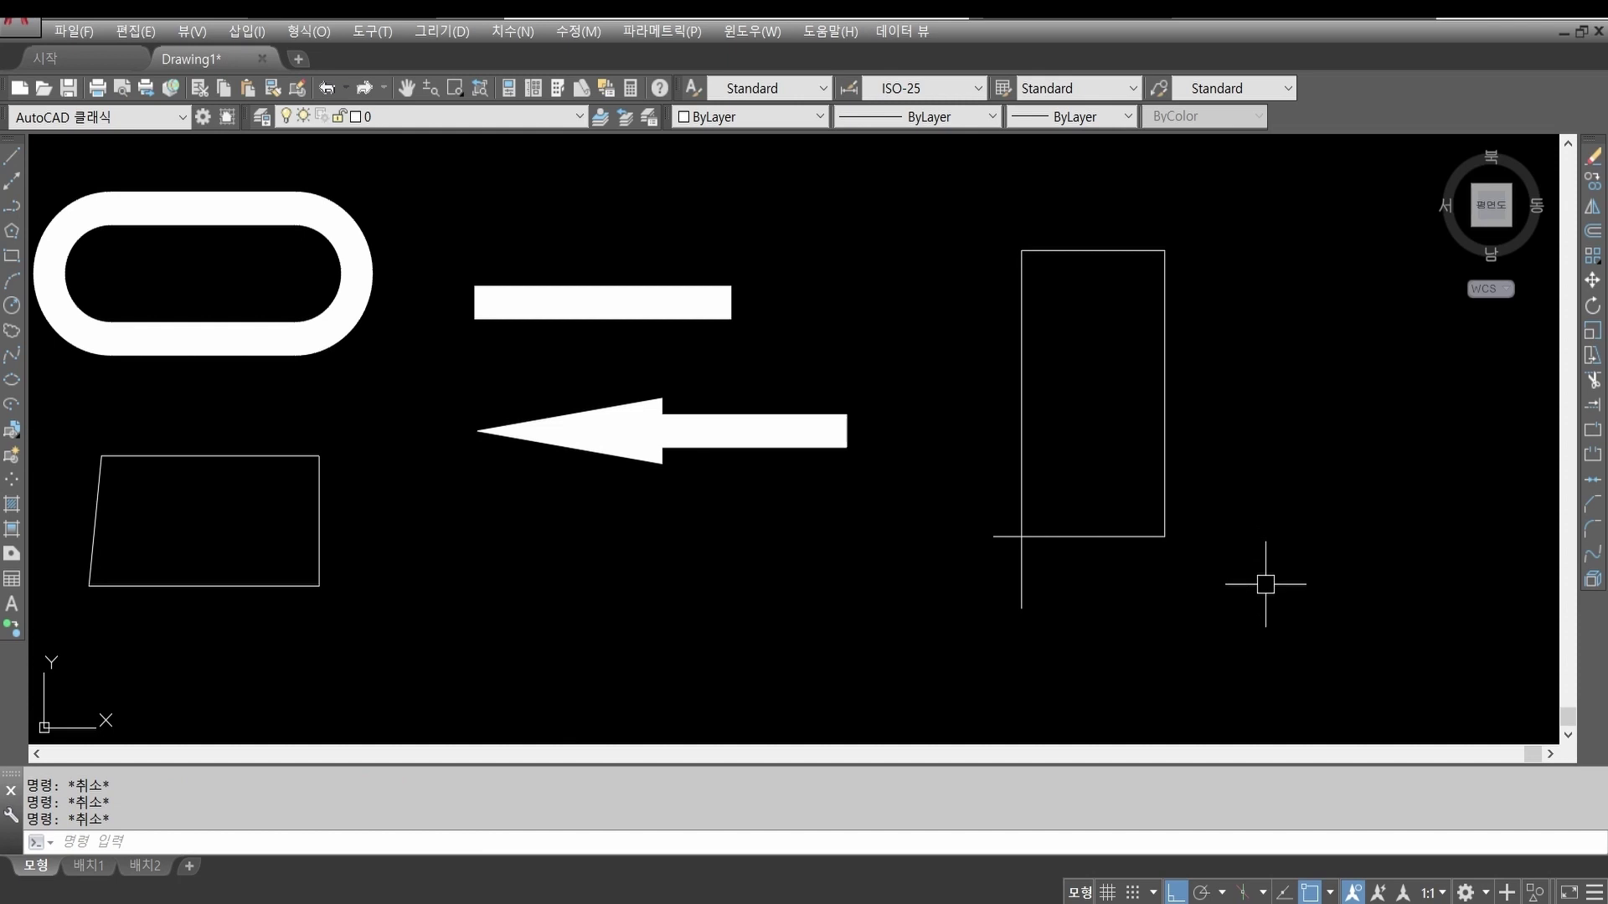
# Step: Join the four lines of the tall shape into one polyline with the Join command
pyautogui.write('J')
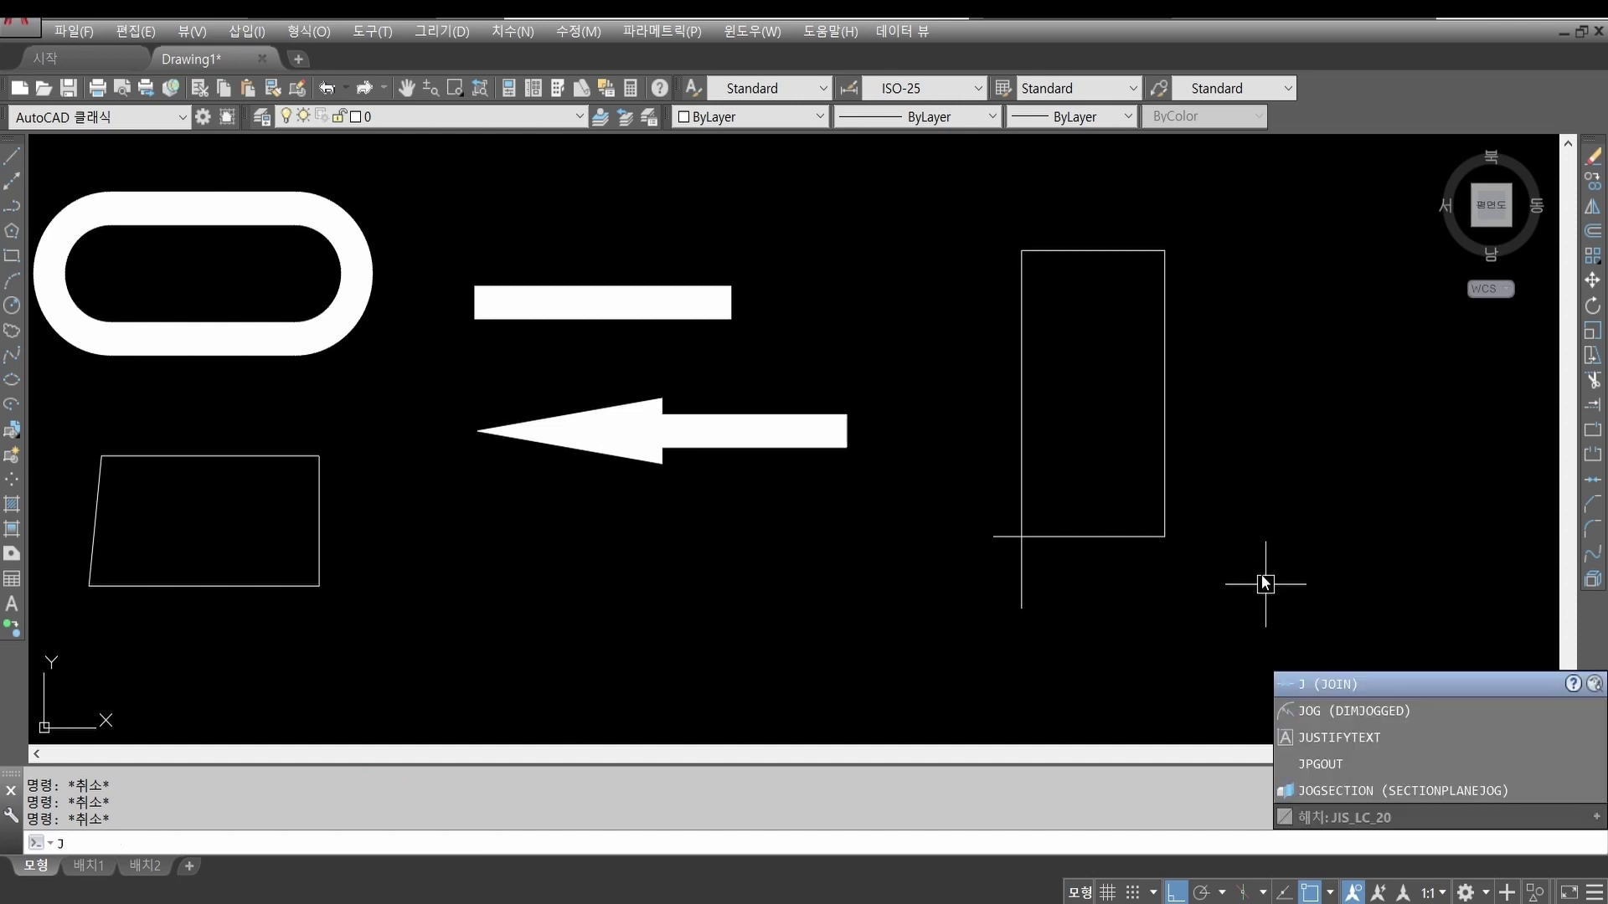
pyautogui.press('Return')
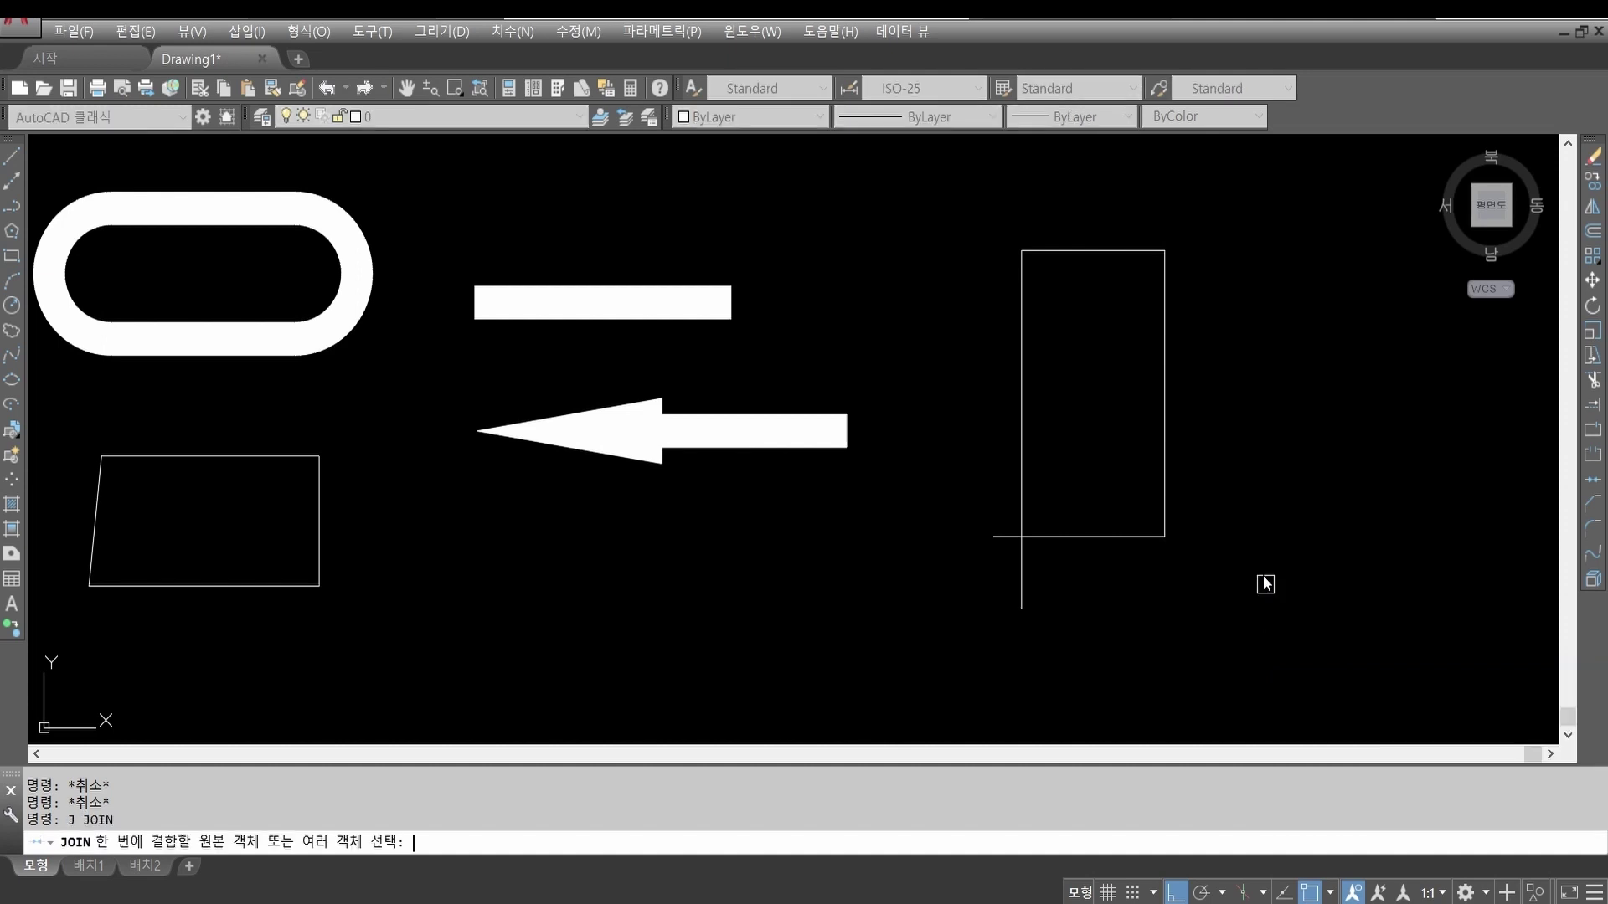
pyautogui.click(1263, 639)
pyautogui.click(927, 171)
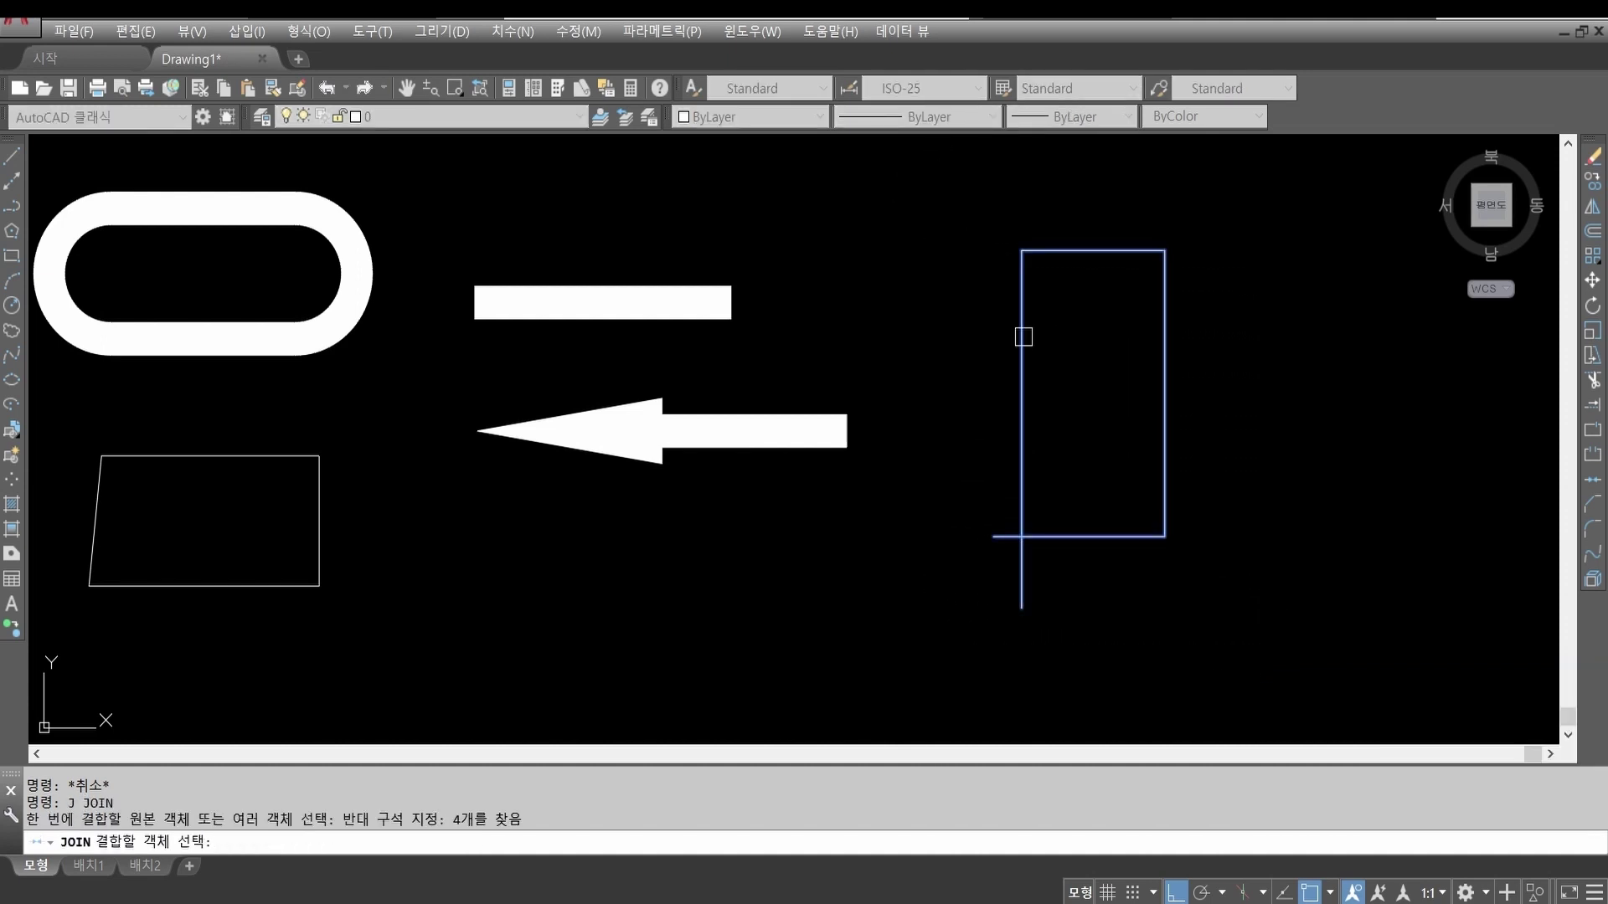
pyautogui.press('Return')
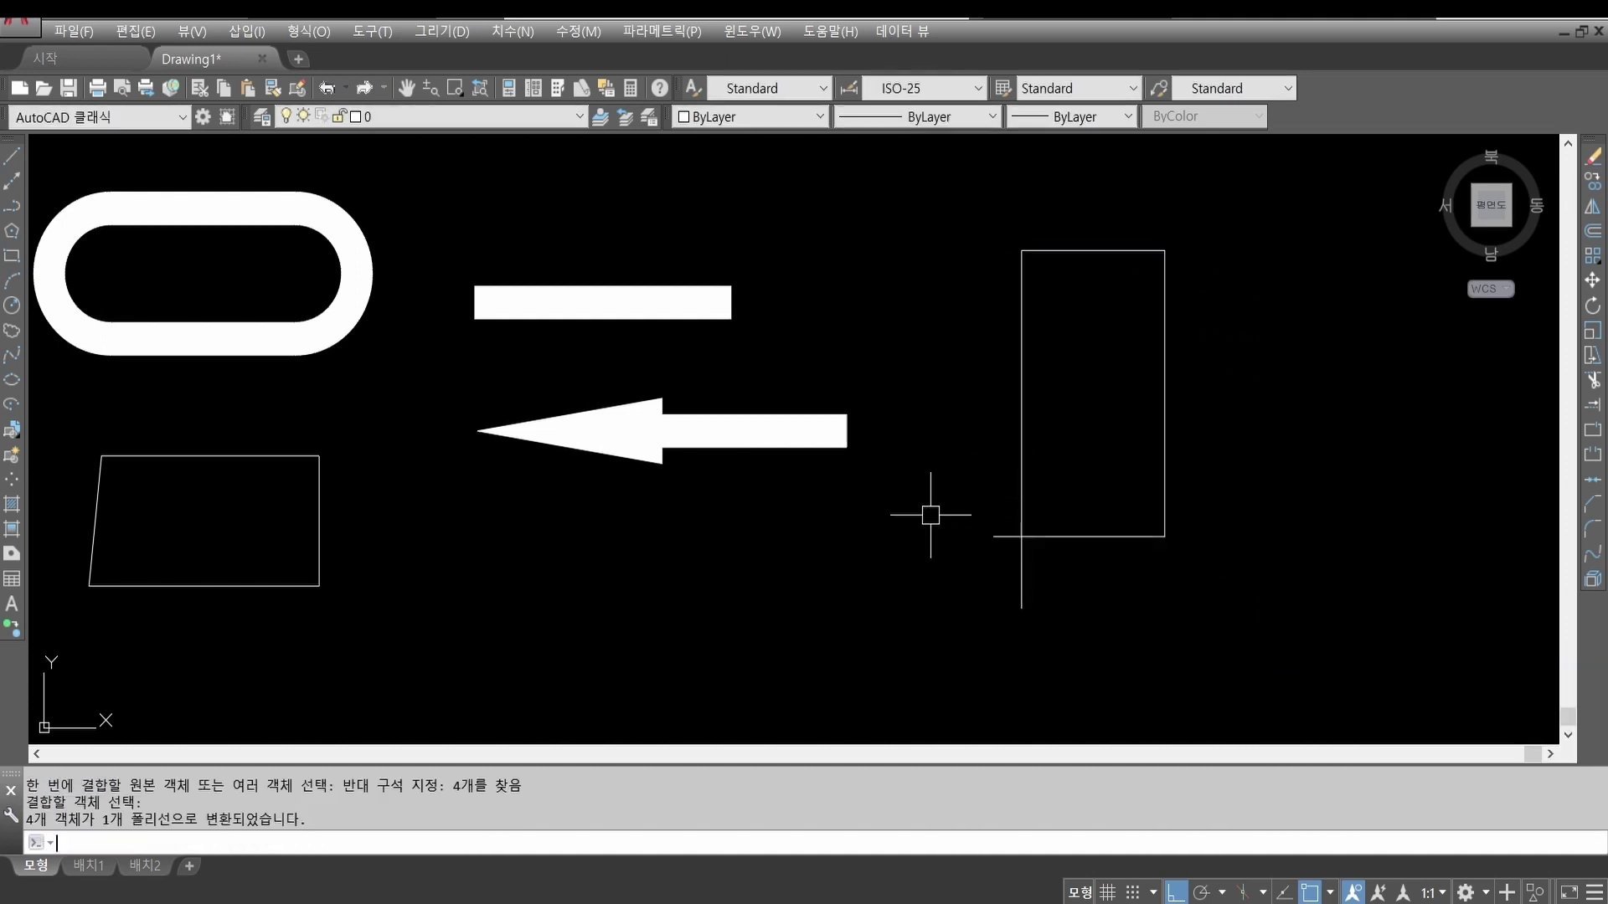
# Step: Select the tall joined shape repeatedly to check that it is one polyline, and clear the selection
pyautogui.click(1162, 533)
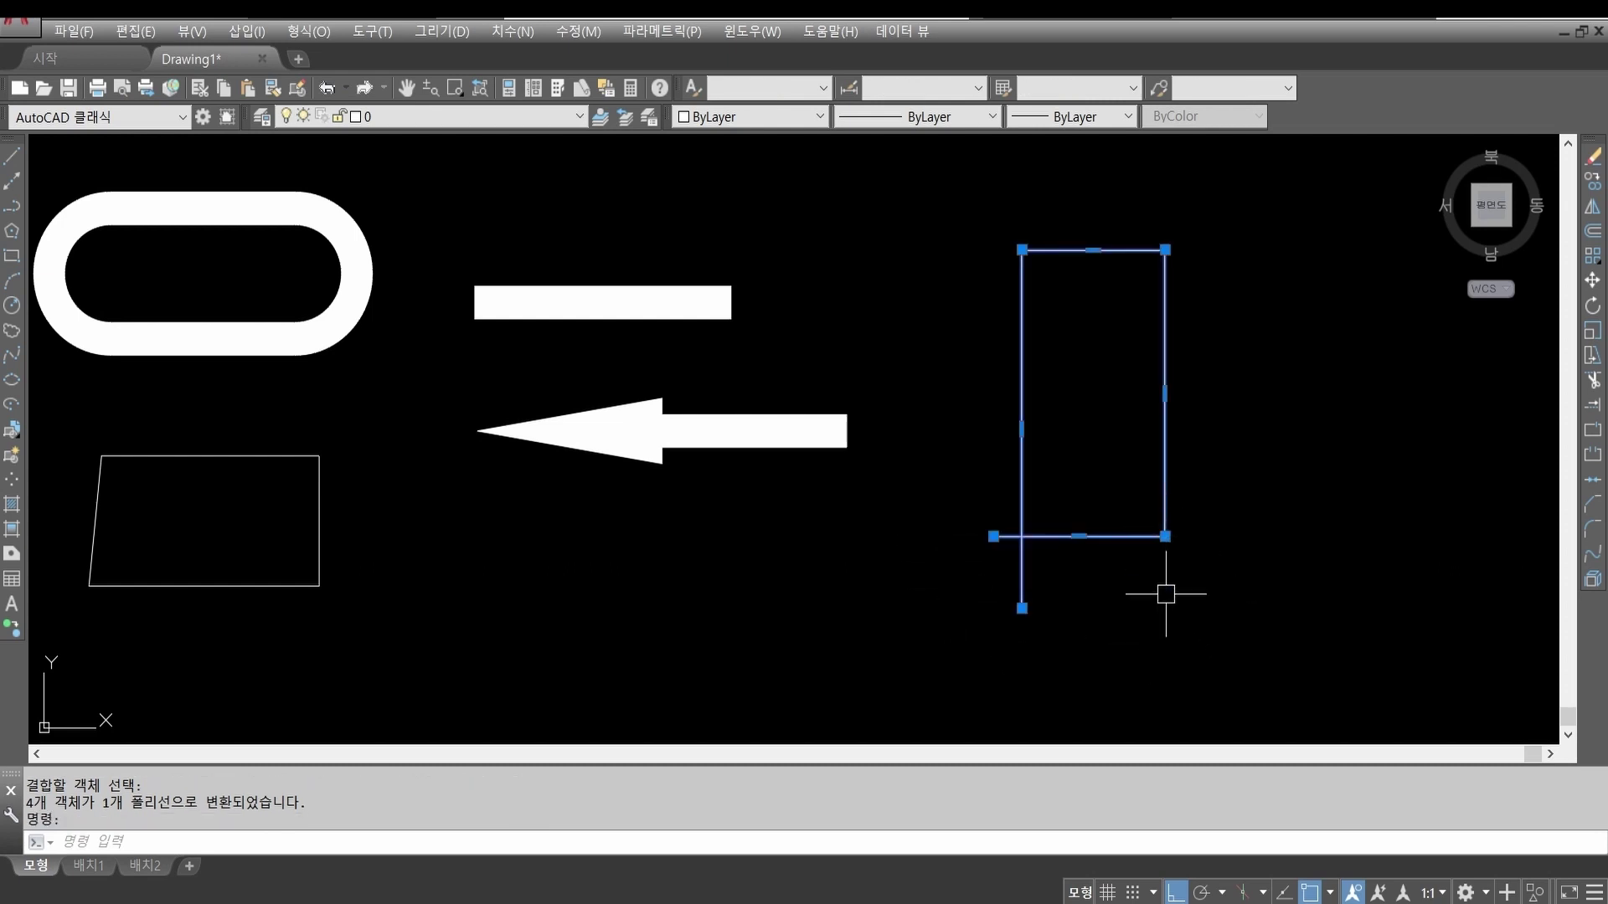
pyautogui.press('Escape')
pyautogui.click(1163, 492)
pyautogui.press('Escape')
pyautogui.click(1163, 499)
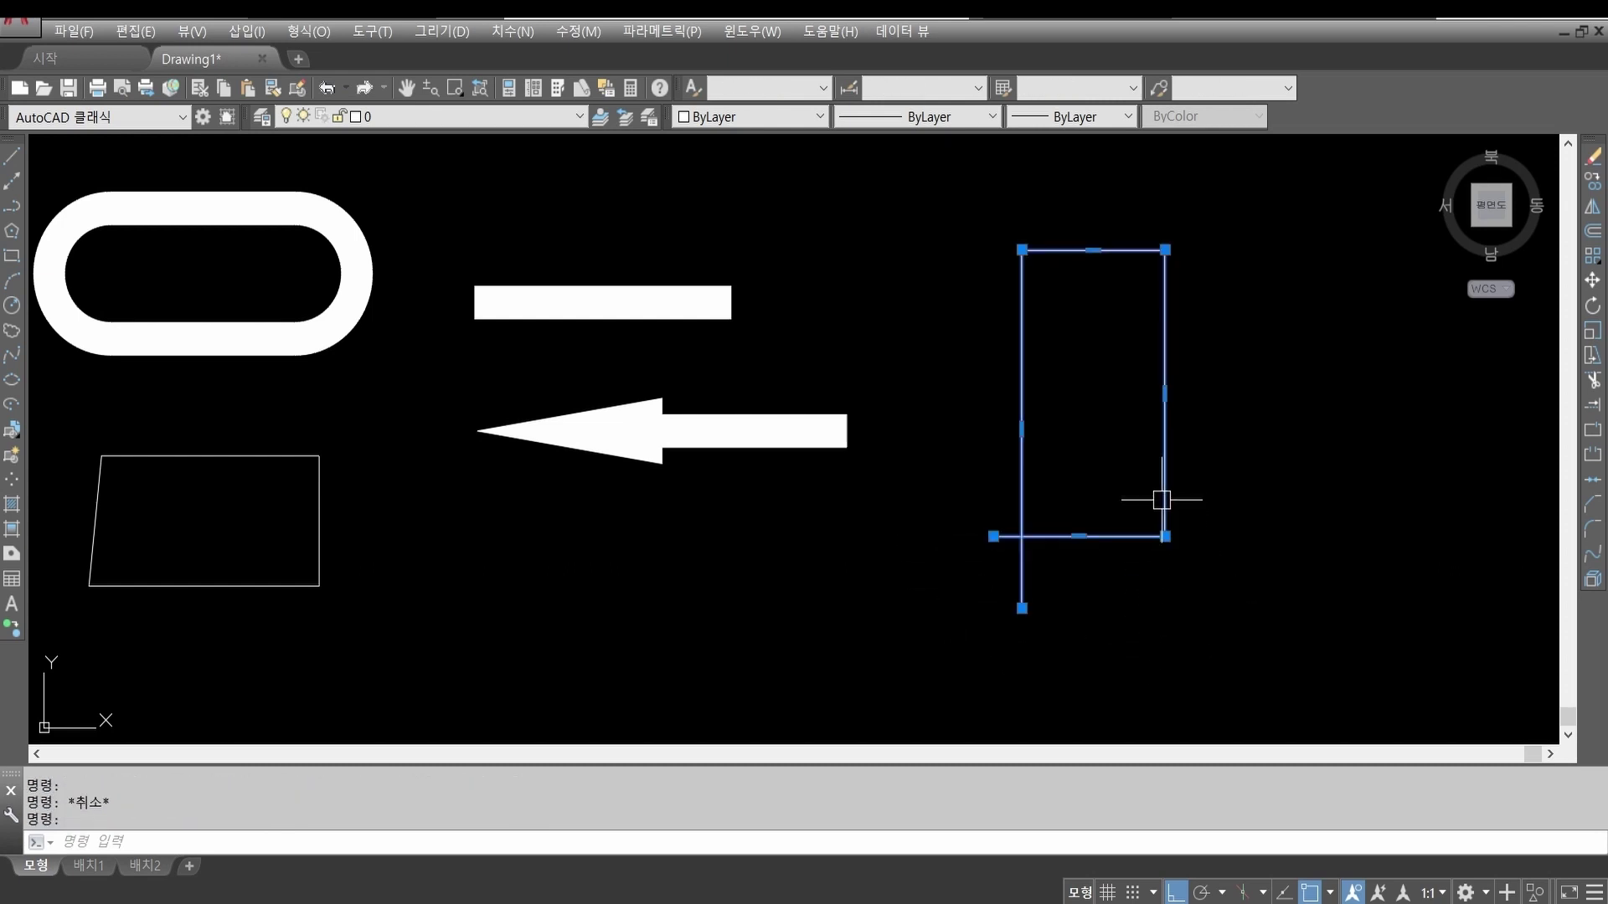
pyautogui.press('Escape')
pyautogui.press('Escape')
pyautogui.press('Escape')
# Step: Erase the tall joined polyline to the right of the arrow
pyautogui.write('e')
pyautogui.press('Return')
pyautogui.click(1238, 650)
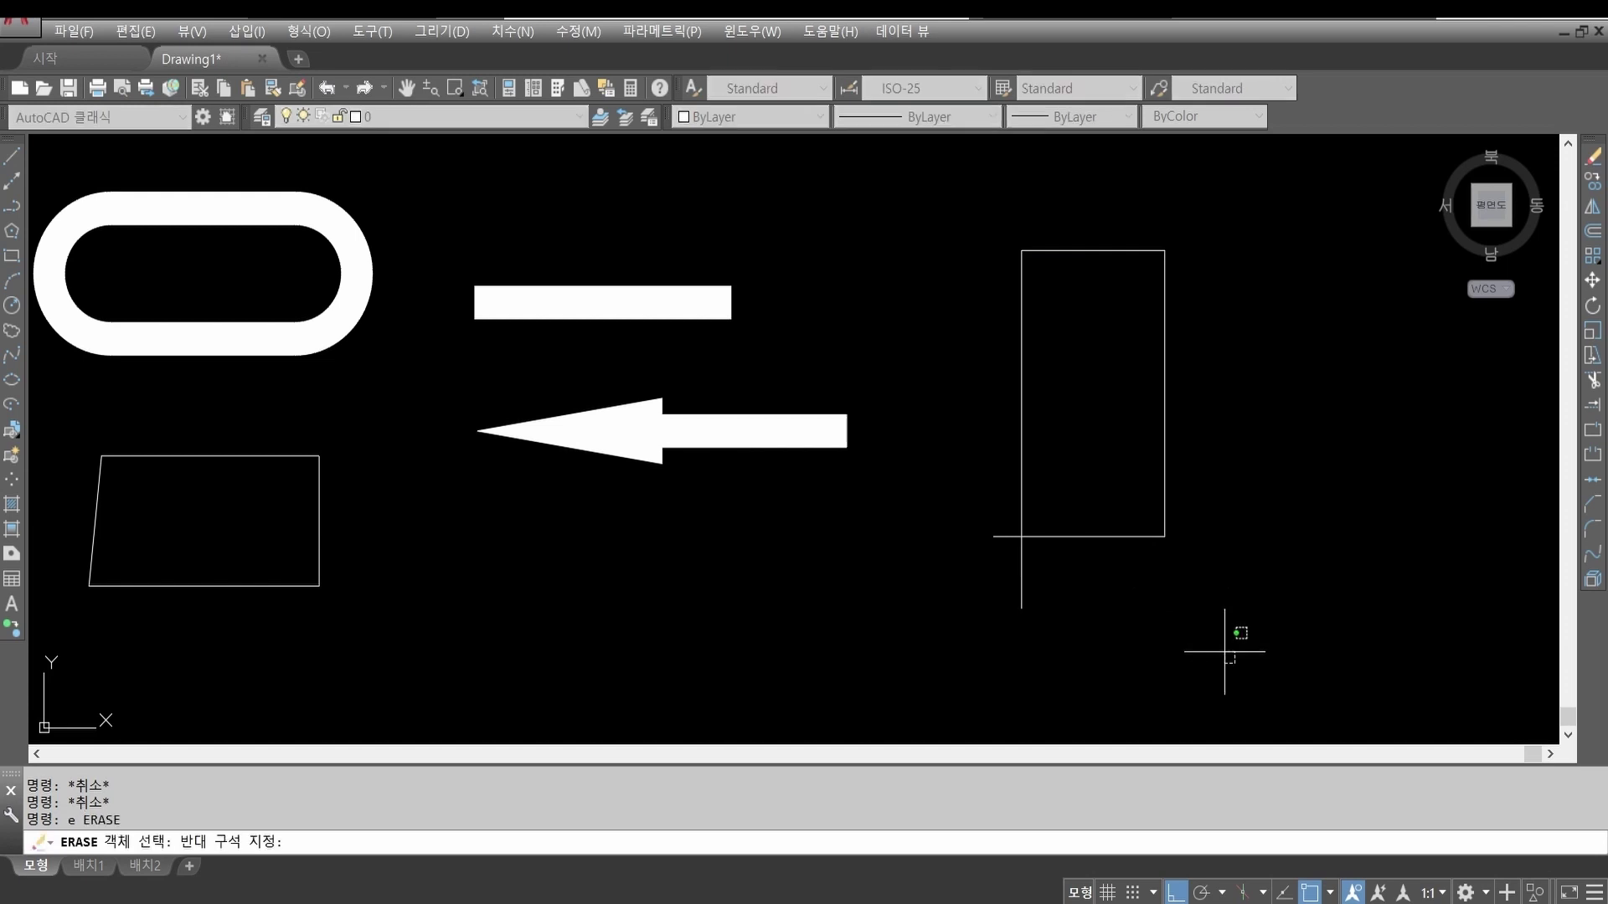
pyautogui.click(963, 226)
pyautogui.press('Return')
# Step: Inspect the four-sided outline below the slot with a crossing selection over its right side, and clear the selection
pyautogui.moveTo(403, 603); pyautogui.dragTo(752, 626, button='middle')
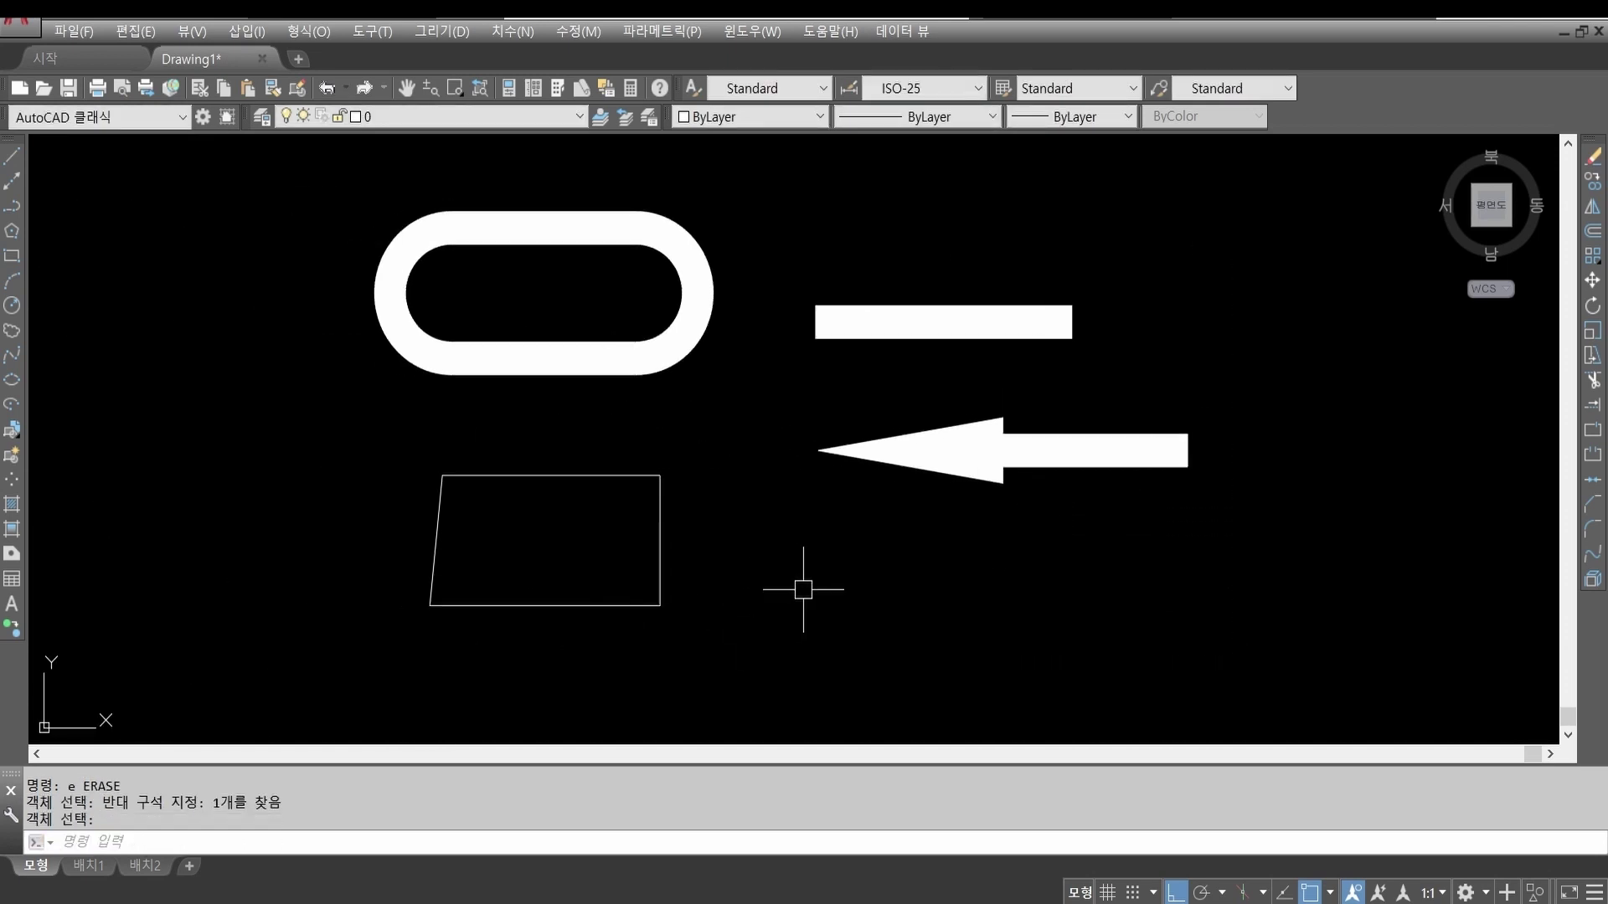
pyautogui.click(675, 540)
pyautogui.click(646, 507)
pyautogui.press('Escape')
pyautogui.press('Escape')
pyautogui.press('Escape')
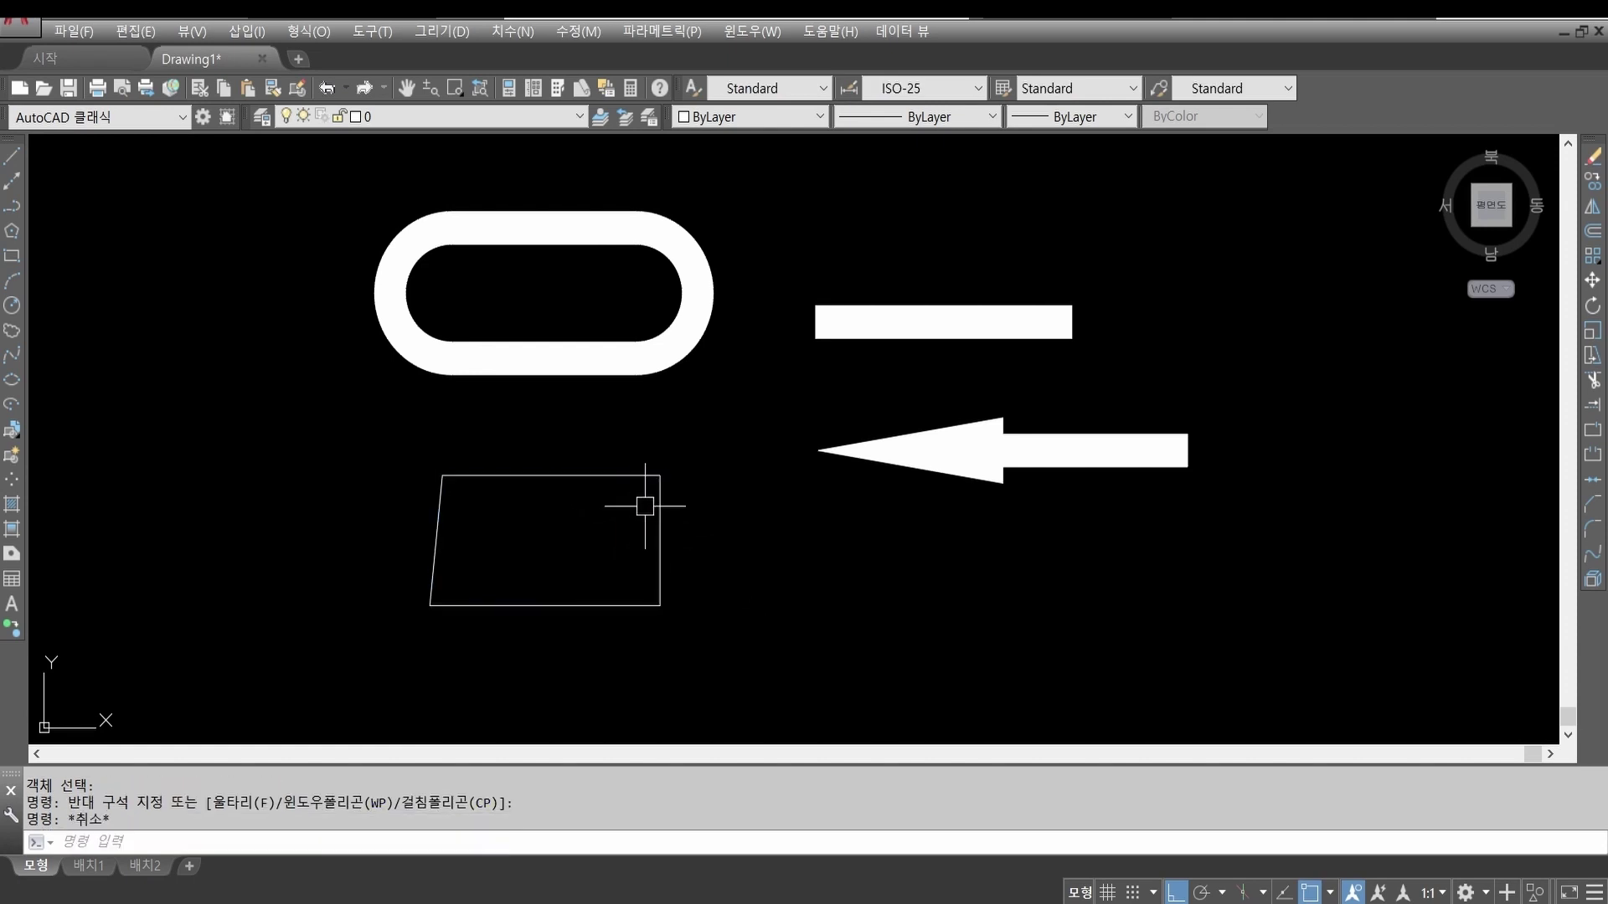
# Step: Edit the four-sided outline with PEDIT, setting the width of all its segments to 3, and end the command
pyautogui.write('pe')
pyautogui.press('Return')
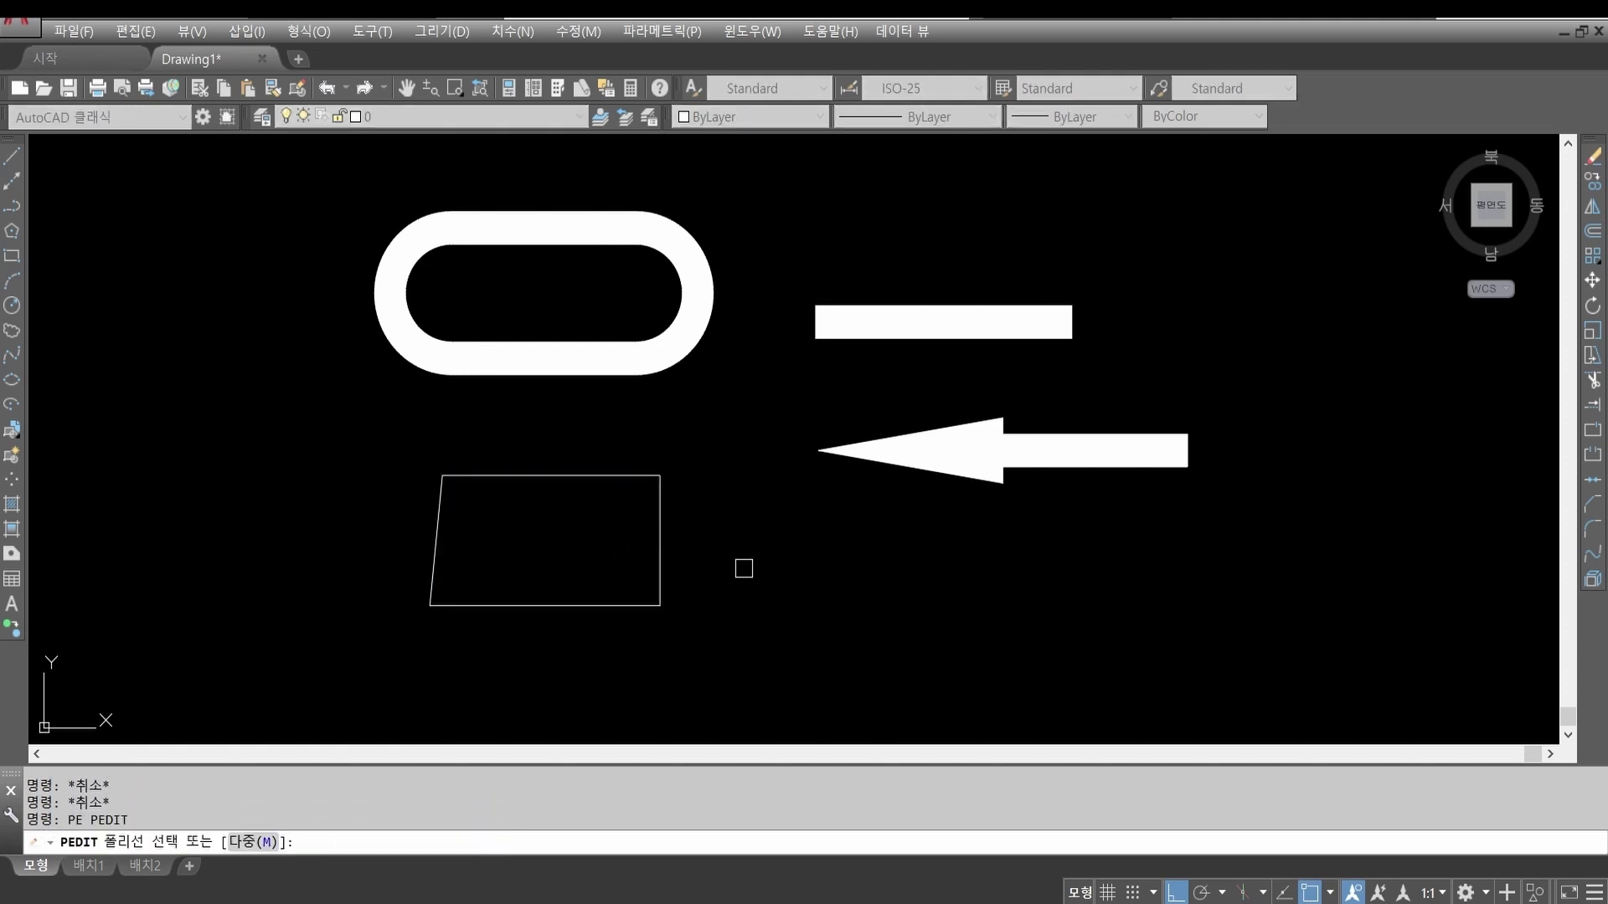
pyautogui.click(646, 600)
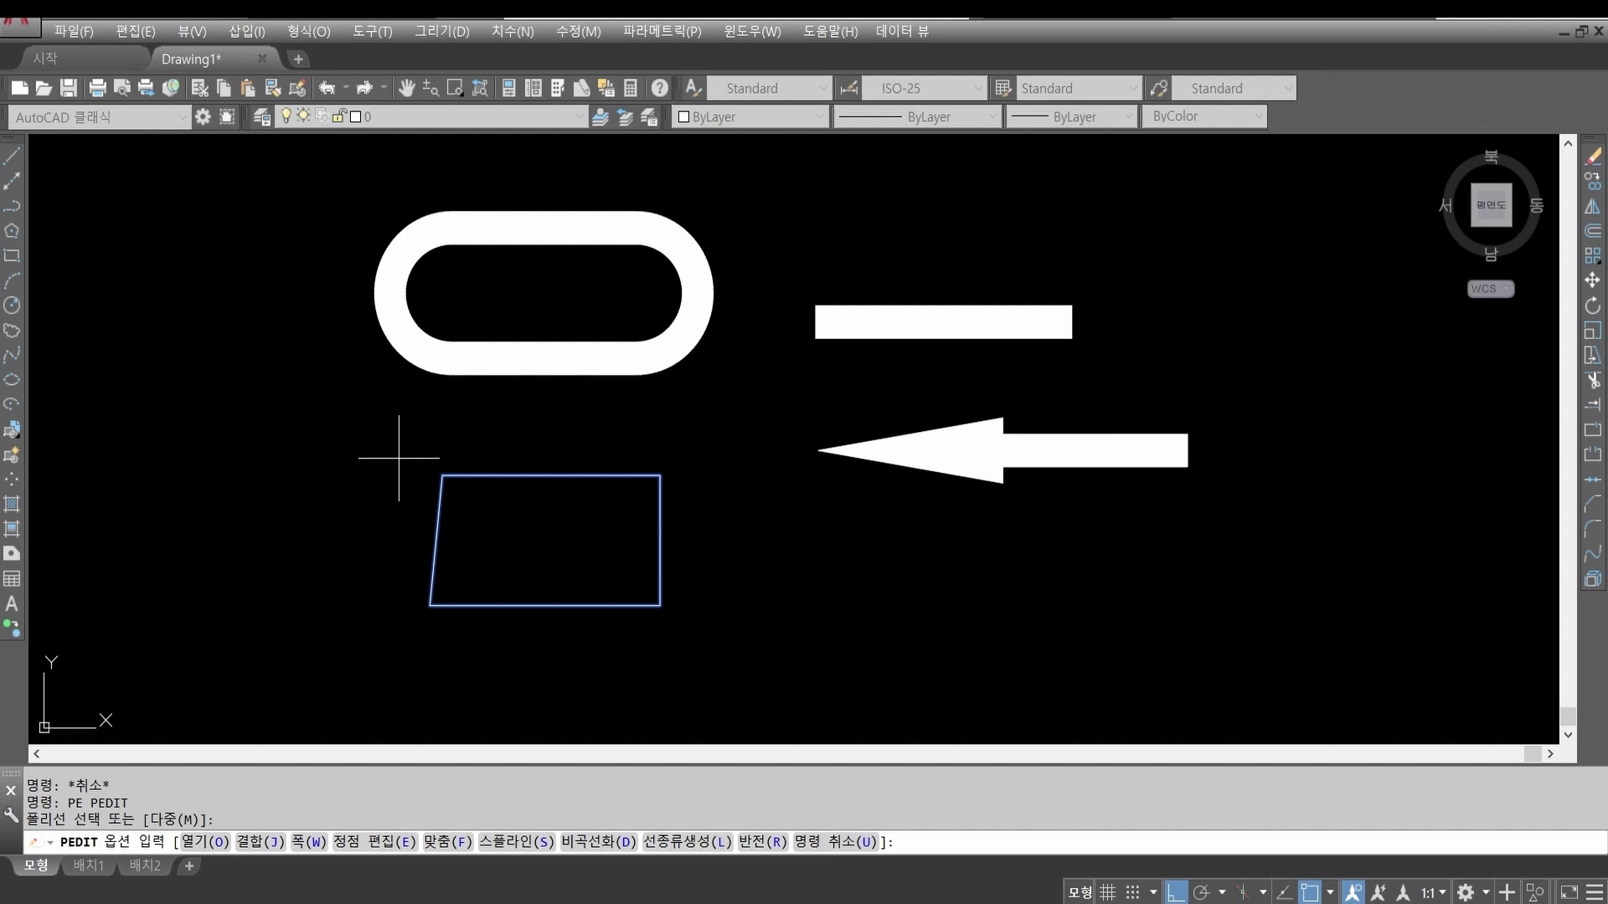
pyautogui.press('Return')
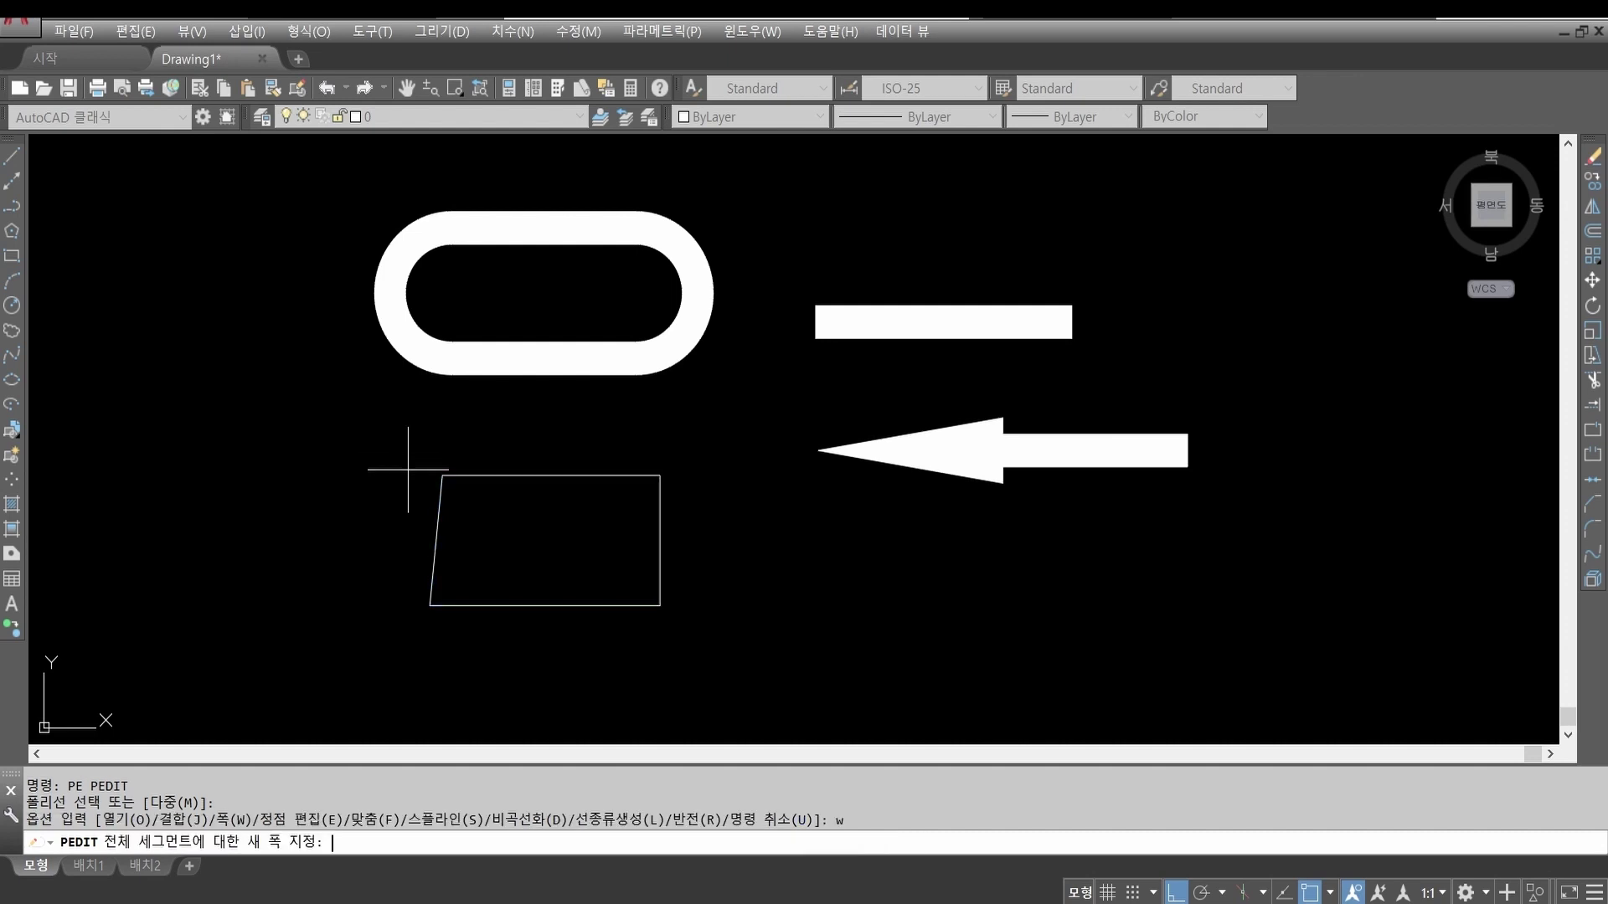
pyautogui.press('Return')
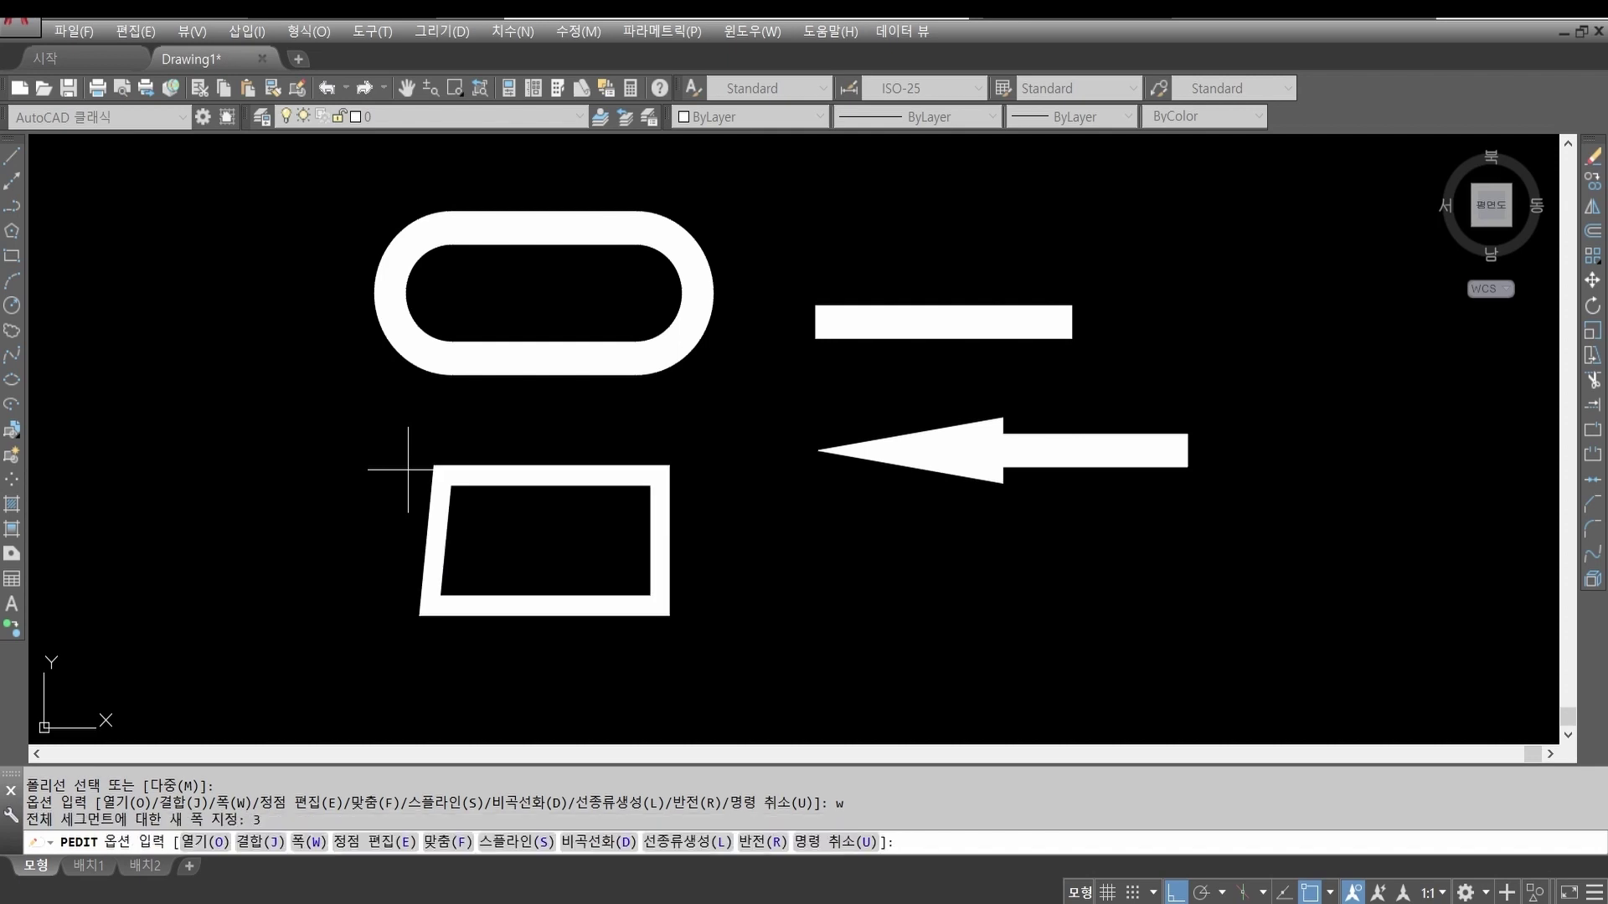
pyautogui.press('Return')
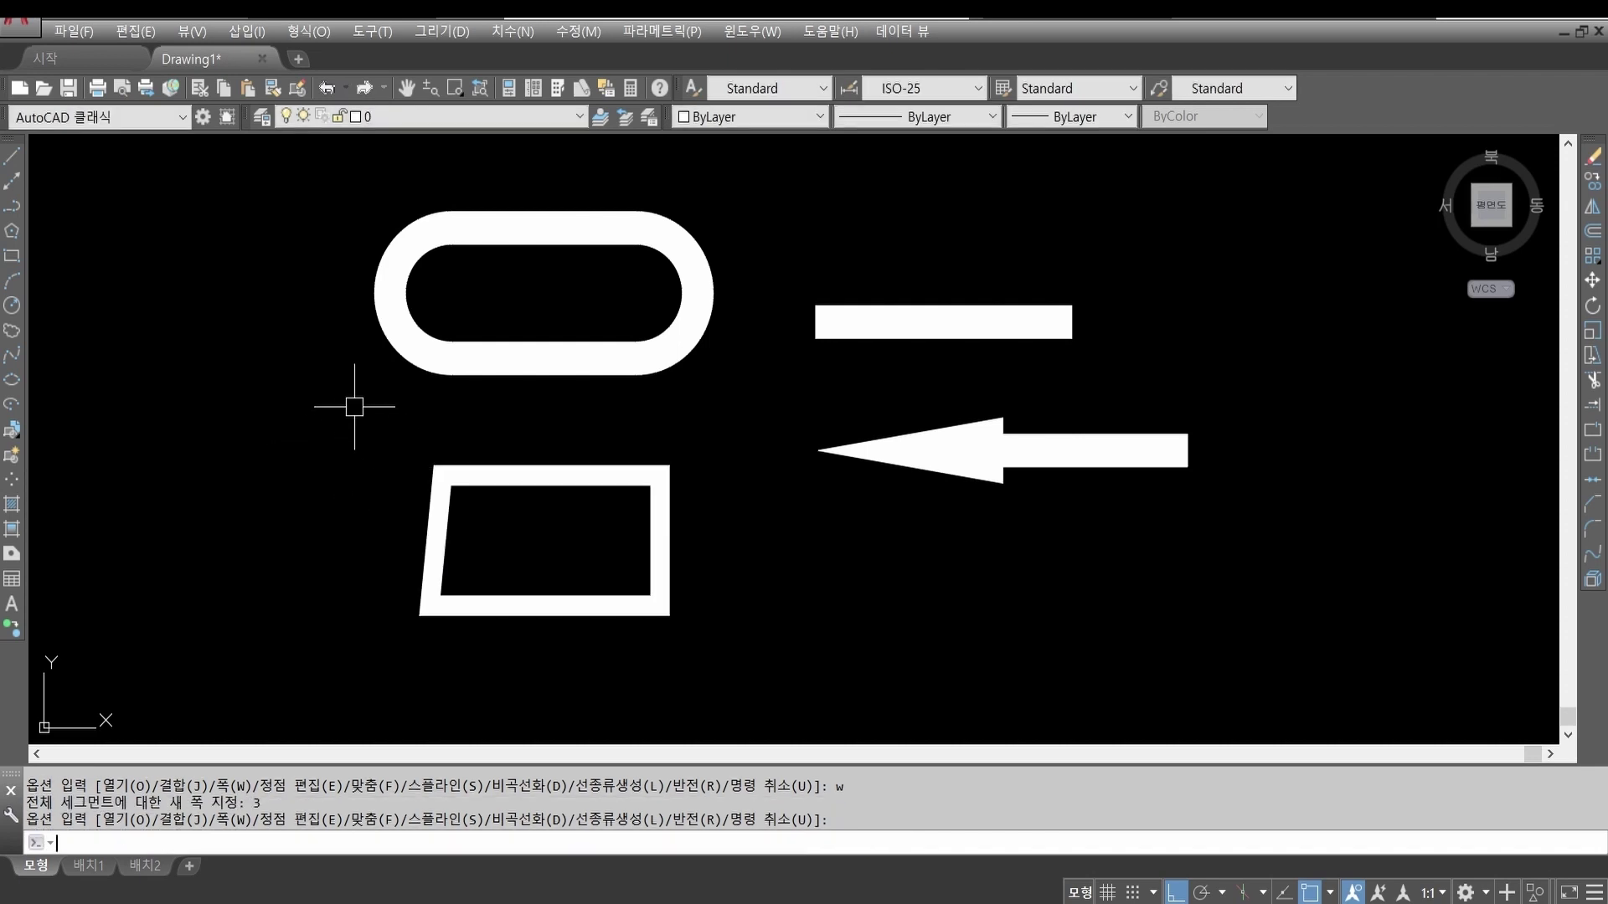
pyautogui.press('Escape')
pyautogui.press('Escape')
pyautogui.press('Escape')
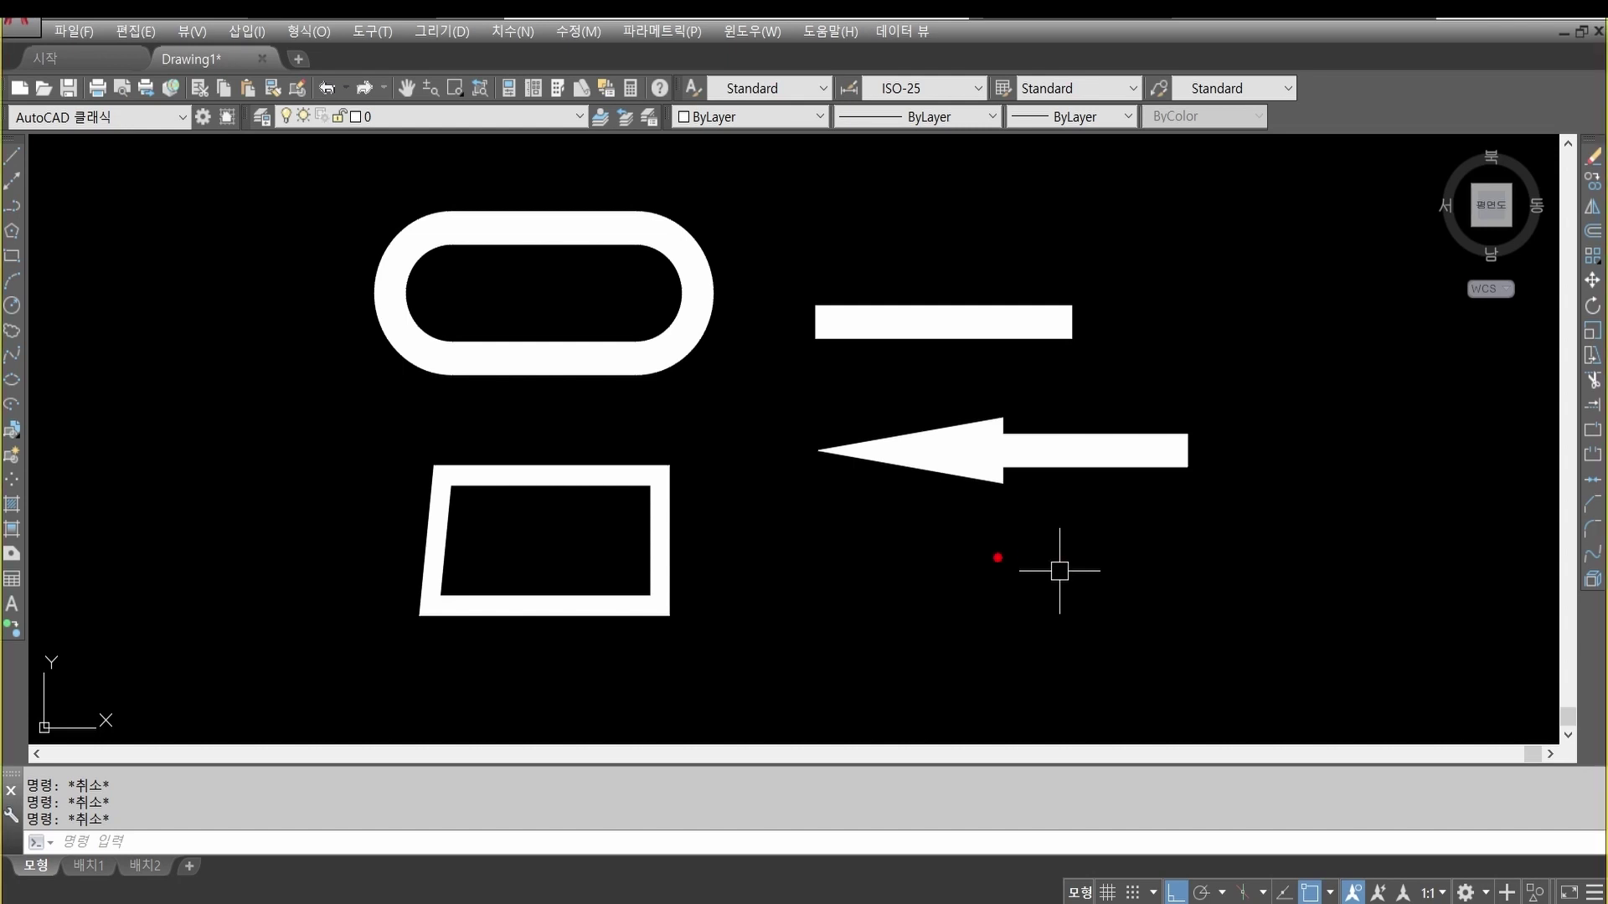
pyautogui.moveTo(766, 507); pyautogui.dragTo(733, 626)
pyautogui.moveTo(764, 536)
pyautogui.mouseDown()
pyautogui.moveTo(791, 515)
pyautogui.moveTo(758, 568)
pyautogui.mouseUp()
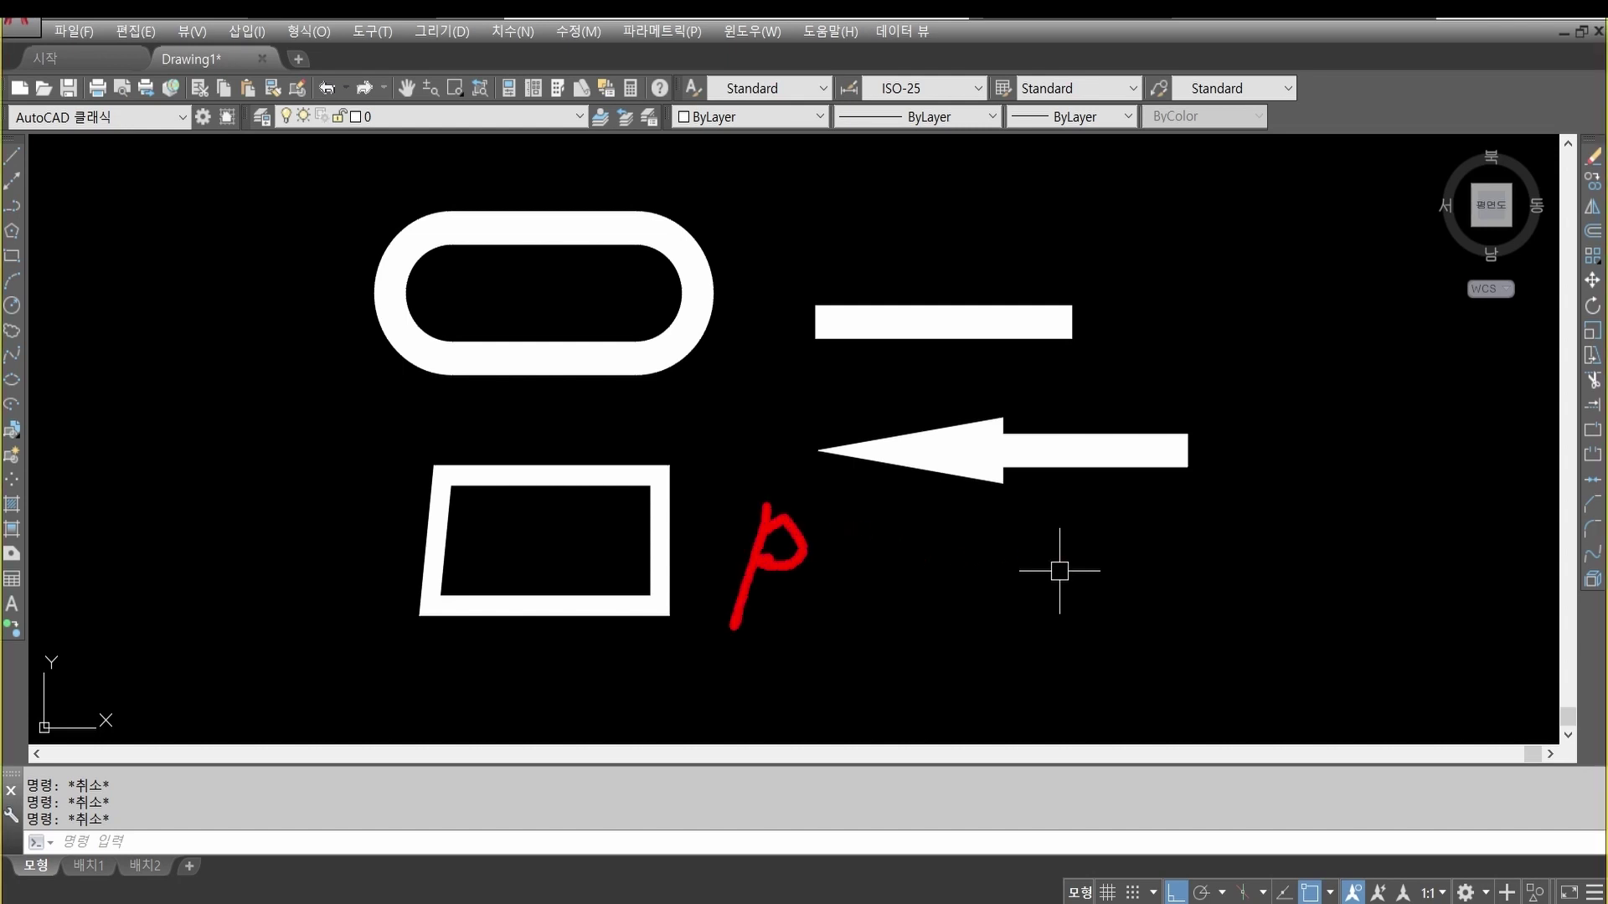
pyautogui.moveTo(846, 511); pyautogui.dragTo(825, 621)
pyautogui.moveTo(866, 577); pyautogui.dragTo(865, 614)
pyautogui.click(884, 529)
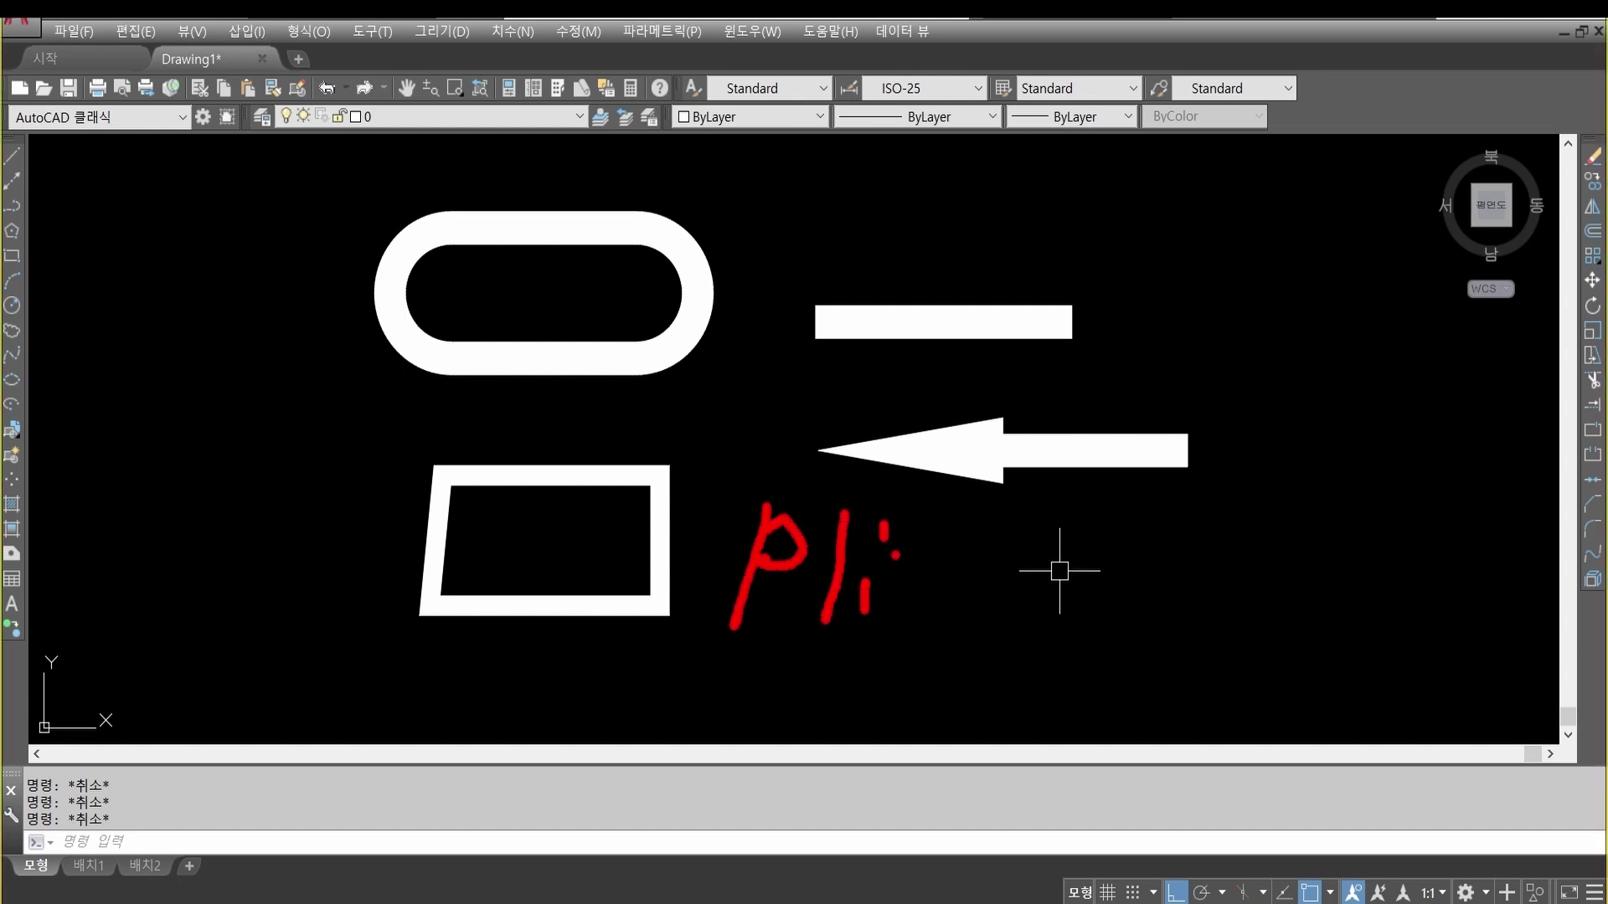
pyautogui.moveTo(896, 553)
pyautogui.mouseDown()
pyautogui.moveTo(924, 620)
pyautogui.moveTo(1002, 571)
pyautogui.moveTo(995, 638)
pyautogui.mouseUp()
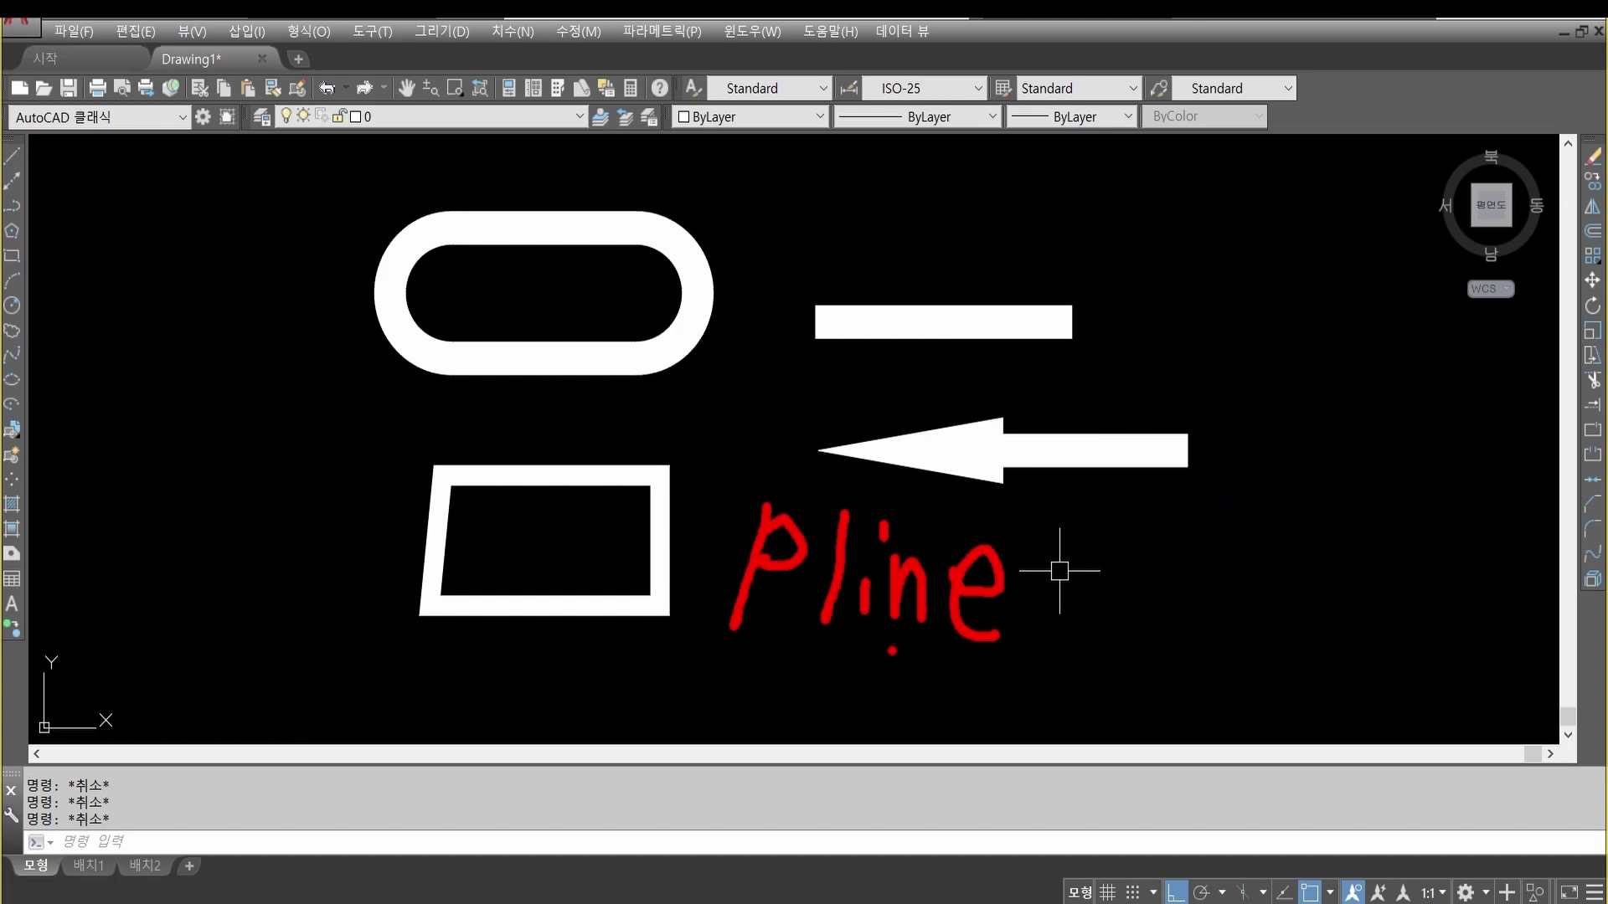
pyautogui.moveTo(1154, 519)
pyautogui.mouseDown()
pyautogui.moveTo(1137, 592)
pyautogui.moveTo(1156, 522)
pyautogui.moveTo(1189, 526)
pyautogui.moveTo(1151, 560)
pyautogui.mouseUp()
pyautogui.moveTo(1211, 505)
pyautogui.mouseDown()
pyautogui.moveTo(1251, 505)
pyautogui.moveTo(1269, 600)
pyautogui.mouseUp()
pyautogui.moveTo(1263, 505)
pyautogui.mouseDown()
pyautogui.moveTo(1281, 503)
pyautogui.moveTo(1311, 596)
pyautogui.moveTo(1268, 605)
pyautogui.mouseUp()
pyautogui.moveTo(1323, 501); pyautogui.dragTo(1399, 500)
pyautogui.moveTo(1374, 507); pyautogui.dragTo(1378, 618)
pyautogui.moveTo(1334, 614); pyautogui.dragTo(1432, 614)
pyautogui.moveTo(1399, 496); pyautogui.dragTo(1488, 501)
pyautogui.moveTo(1455, 505); pyautogui.dragTo(1445, 632)
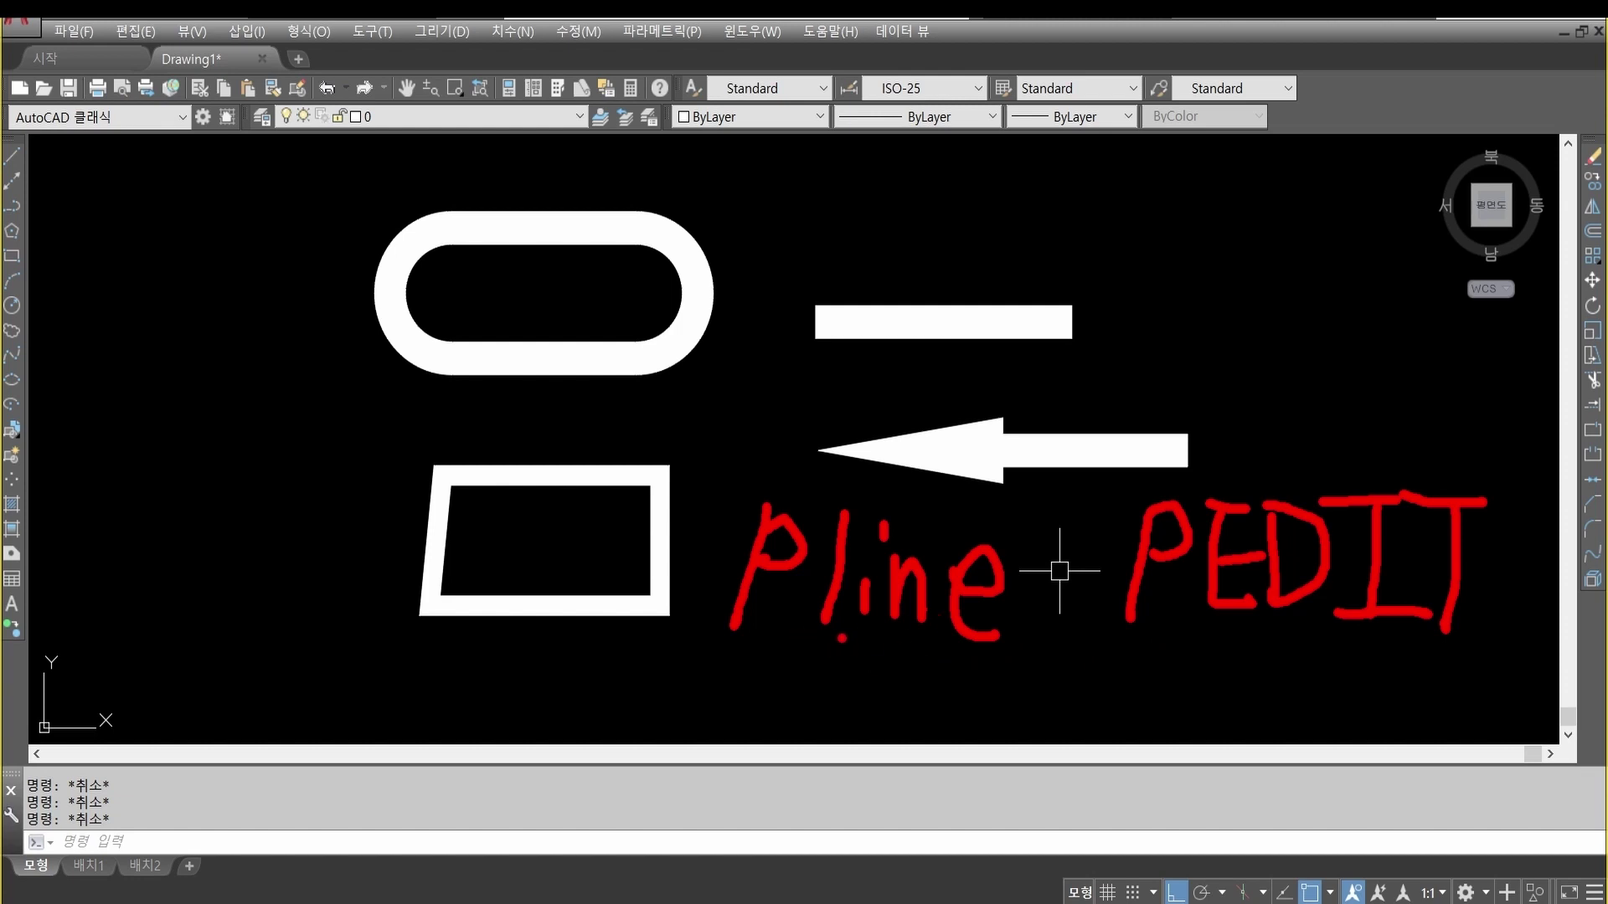
pyautogui.moveTo(842, 639)
pyautogui.mouseDown()
pyautogui.moveTo(792, 659)
pyautogui.moveTo(725, 540)
pyautogui.moveTo(838, 496)
pyautogui.moveTo(863, 596)
pyautogui.moveTo(834, 652)
pyautogui.mouseUp()
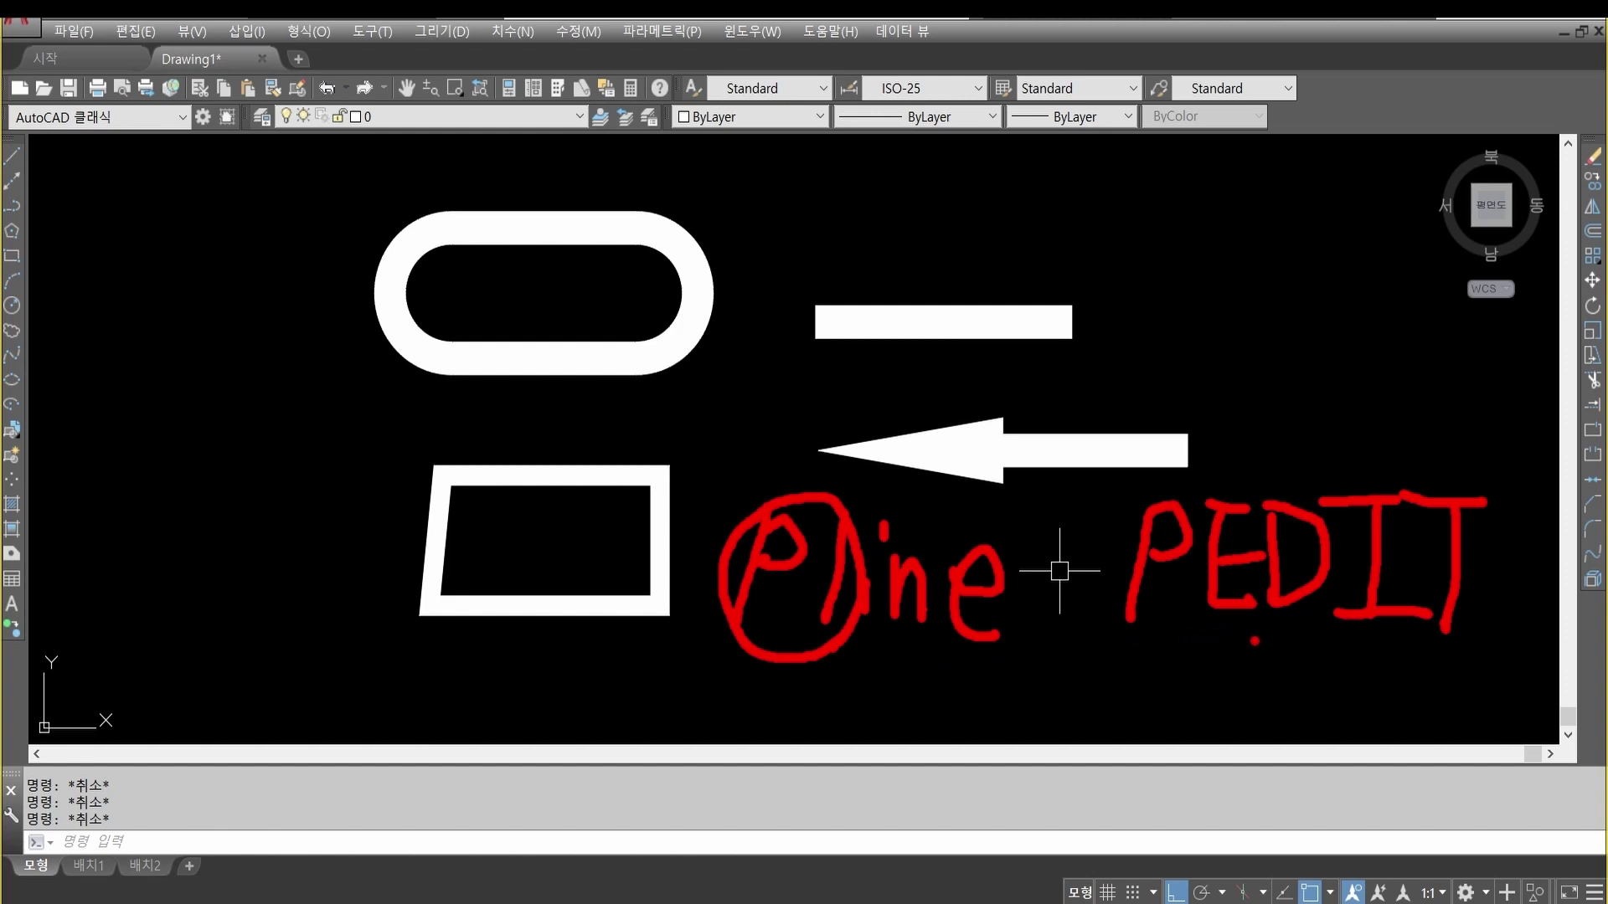
pyautogui.moveTo(1251, 641)
pyautogui.mouseDown()
pyautogui.moveTo(1143, 664)
pyautogui.moveTo(1089, 515)
pyautogui.moveTo(1213, 502)
pyautogui.moveTo(1264, 590)
pyautogui.moveTo(1221, 647)
pyautogui.mouseUp()
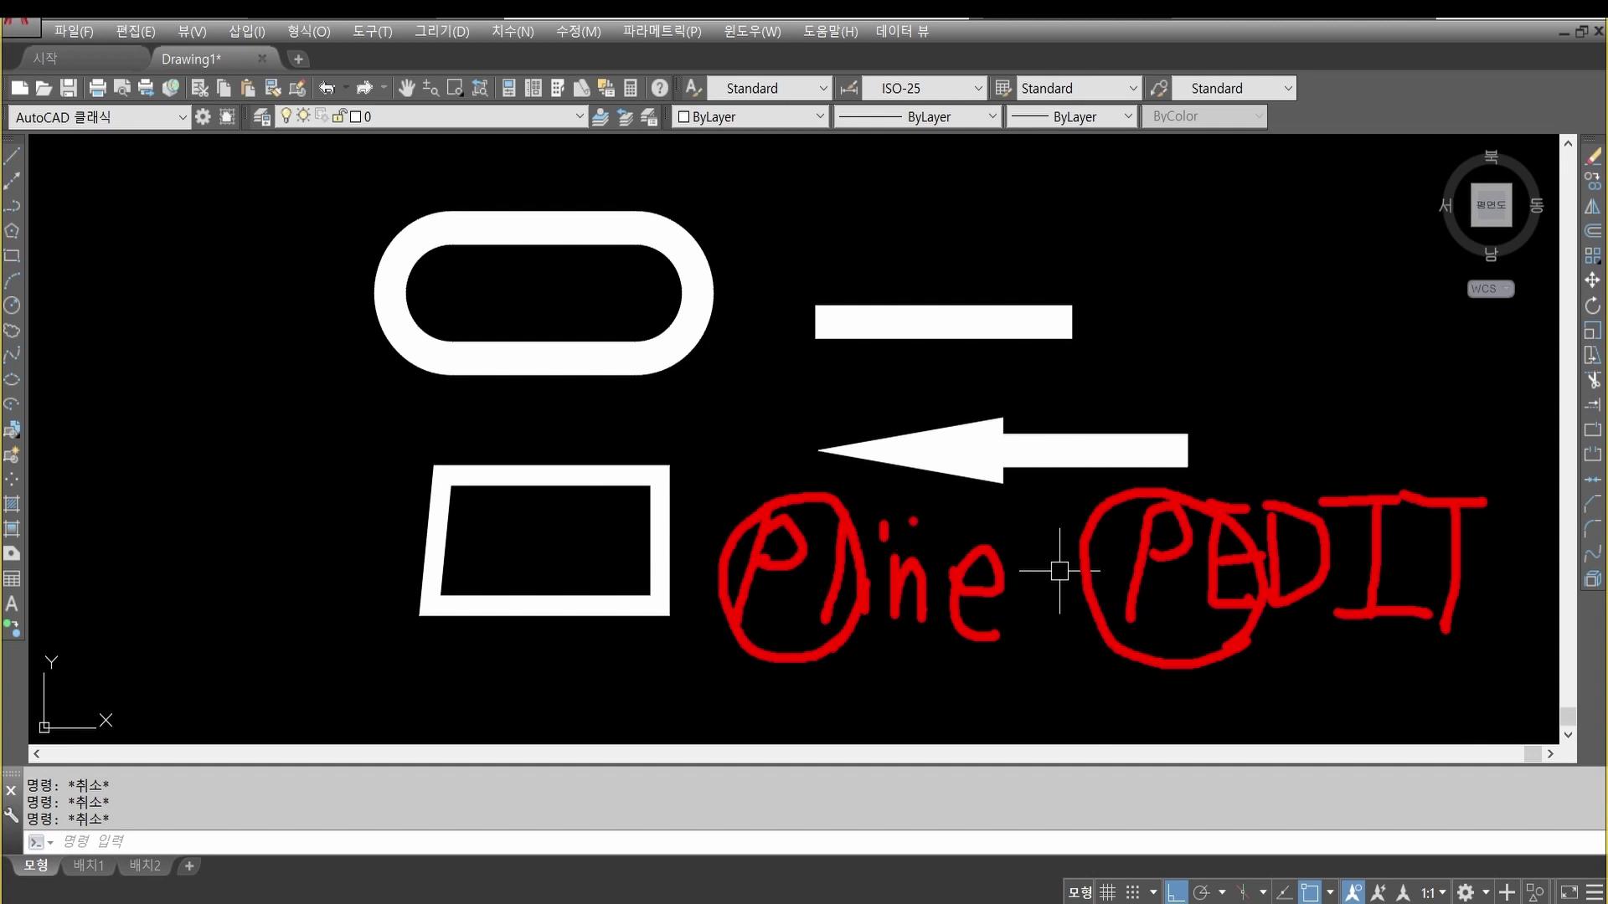
pyautogui.press('Escape')
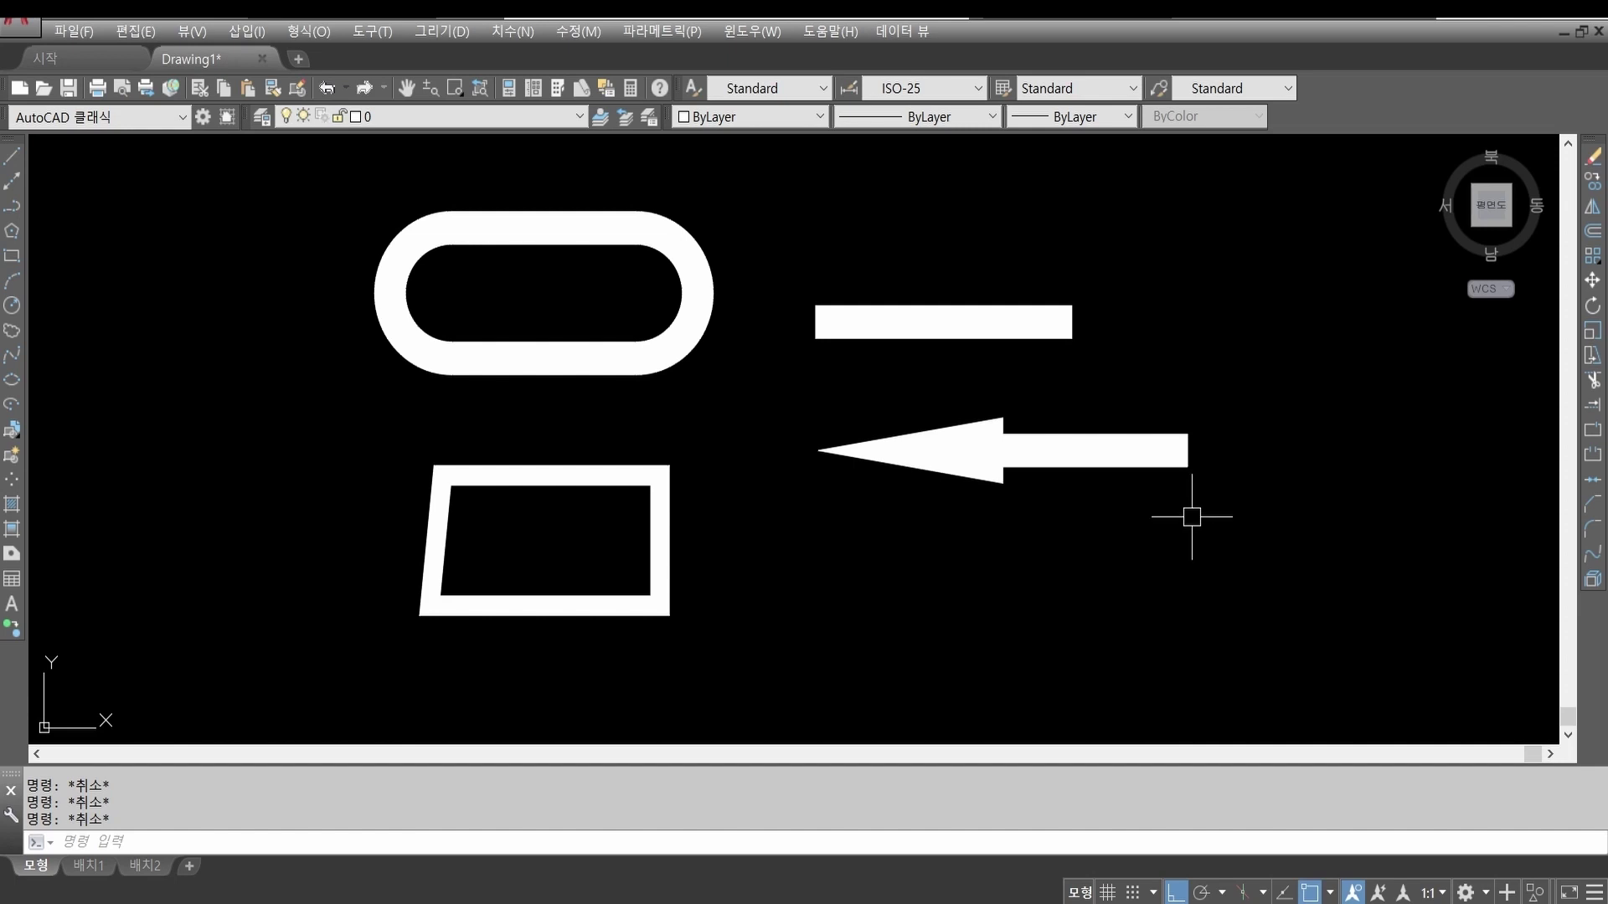
# Step: Erase the slot, the four-sided outline, the wide line and the arrow together with one crossing selection
pyautogui.write('e')
pyautogui.press('Return')
pyautogui.click(1180, 624)
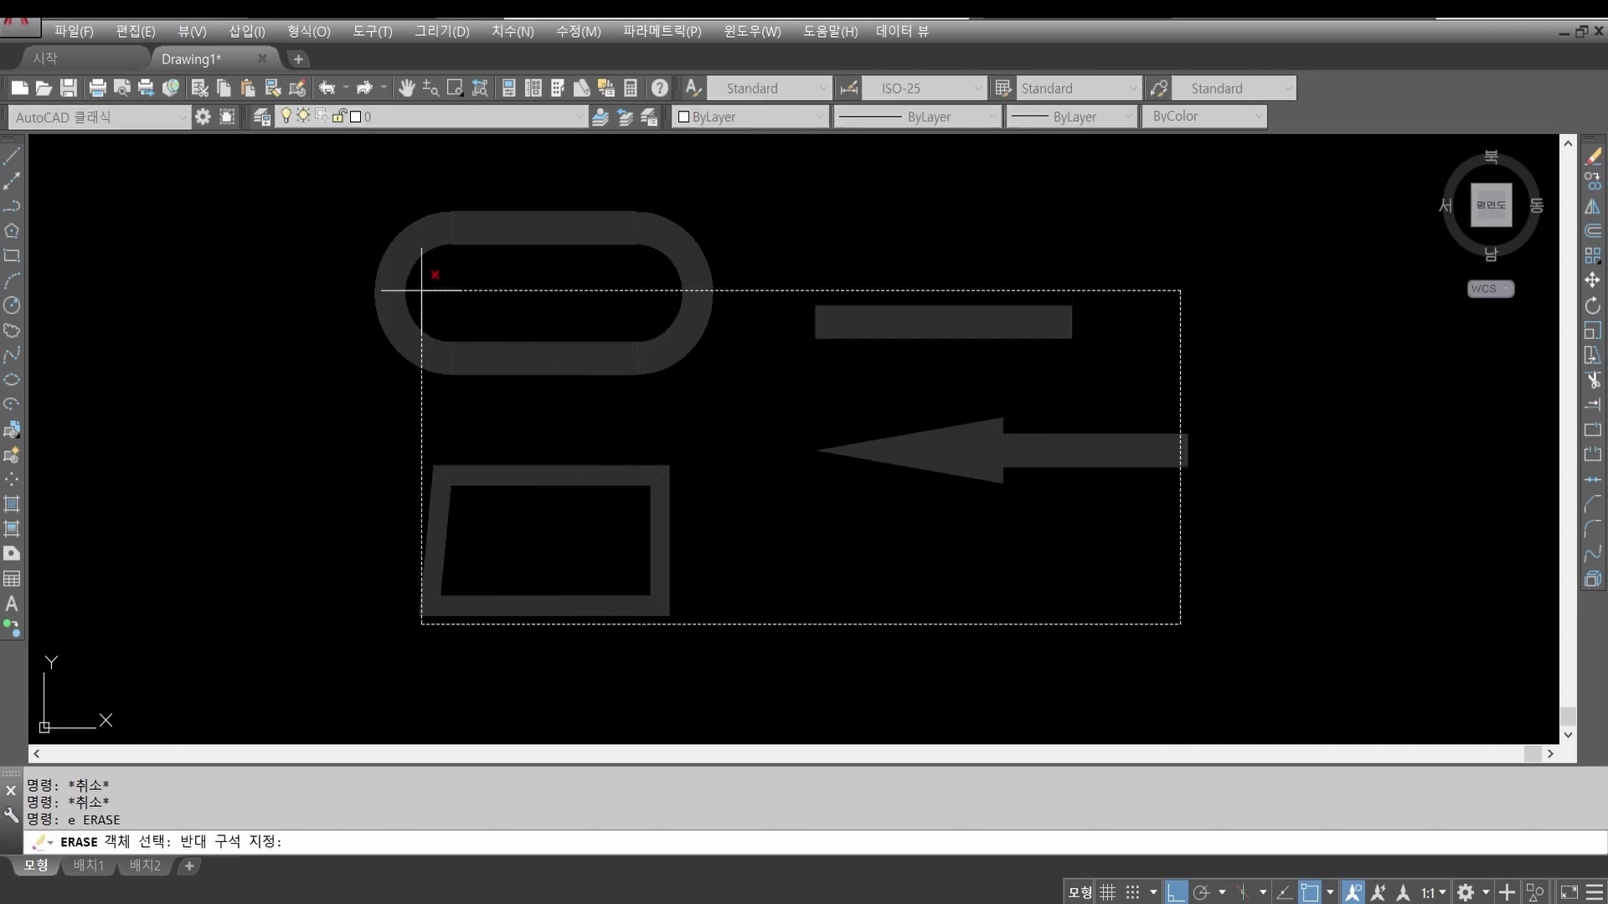
pyautogui.click(424, 266)
pyautogui.press('Return')
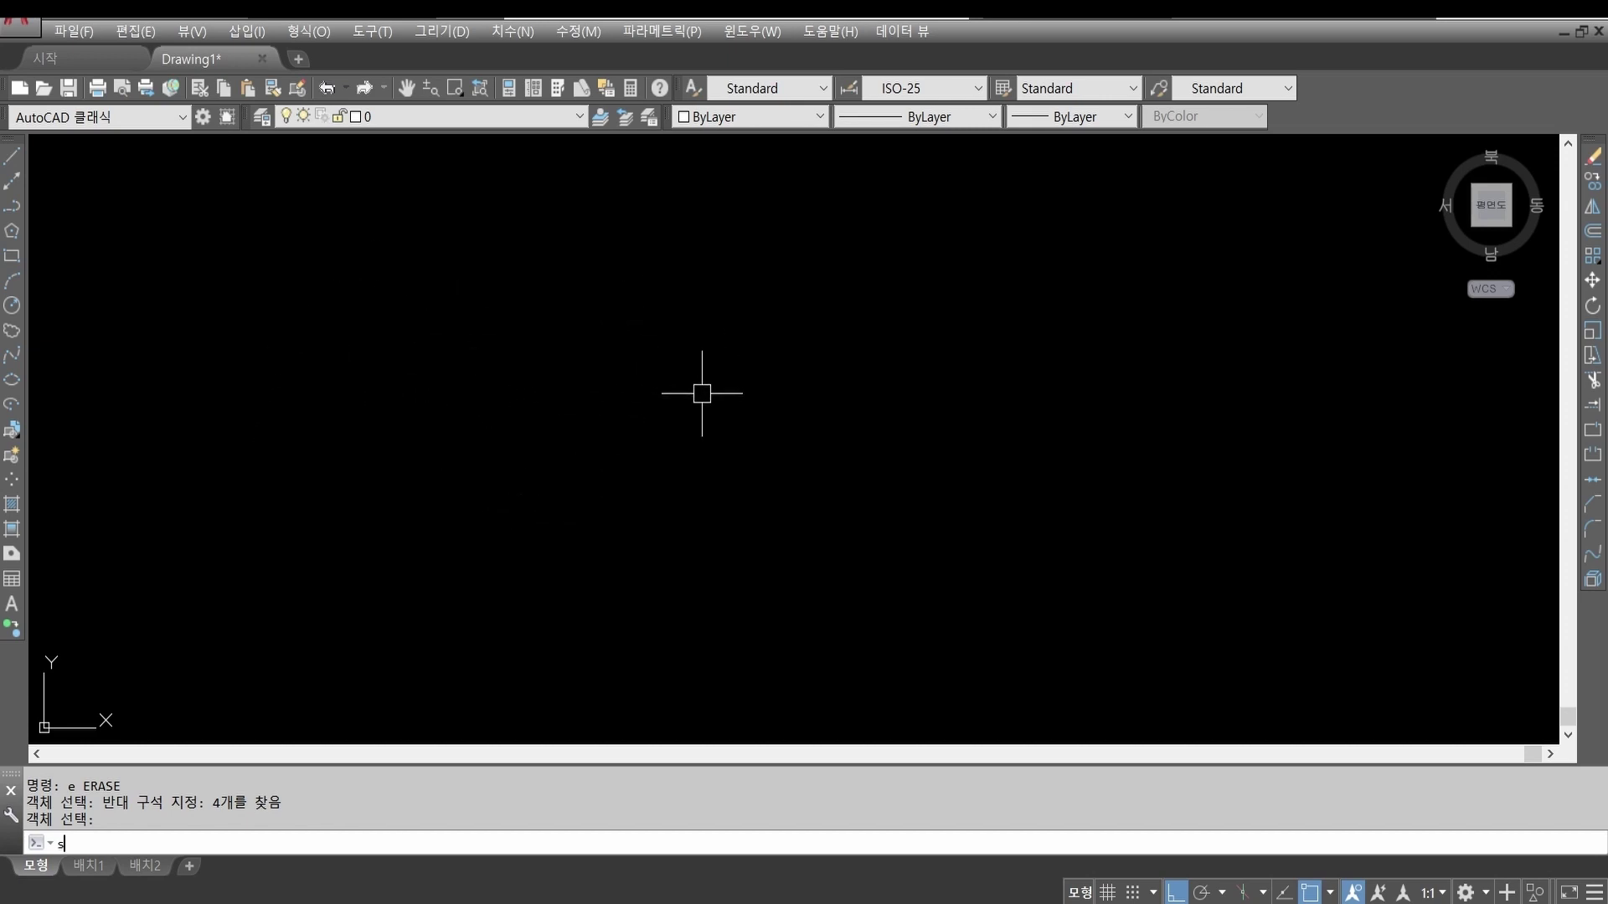
# Step: Draw an open wave-shaped spline with ortho off, through eight fit points alternating between low and high across the drawing
pyautogui.press('Return')
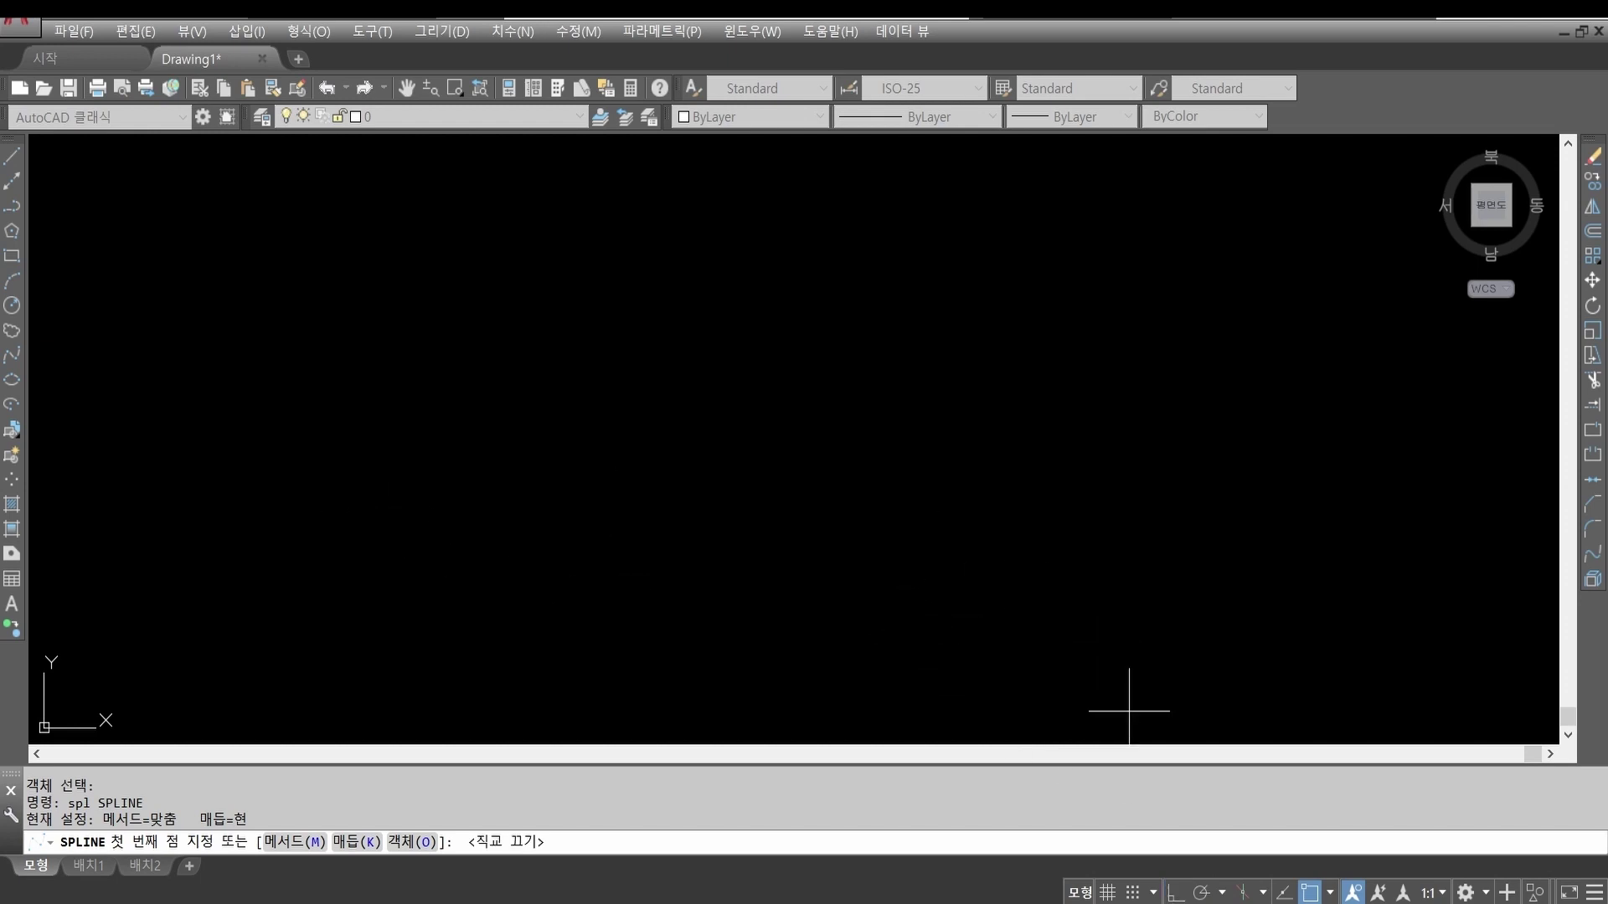
pyautogui.click(269, 463)
pyautogui.click(419, 306)
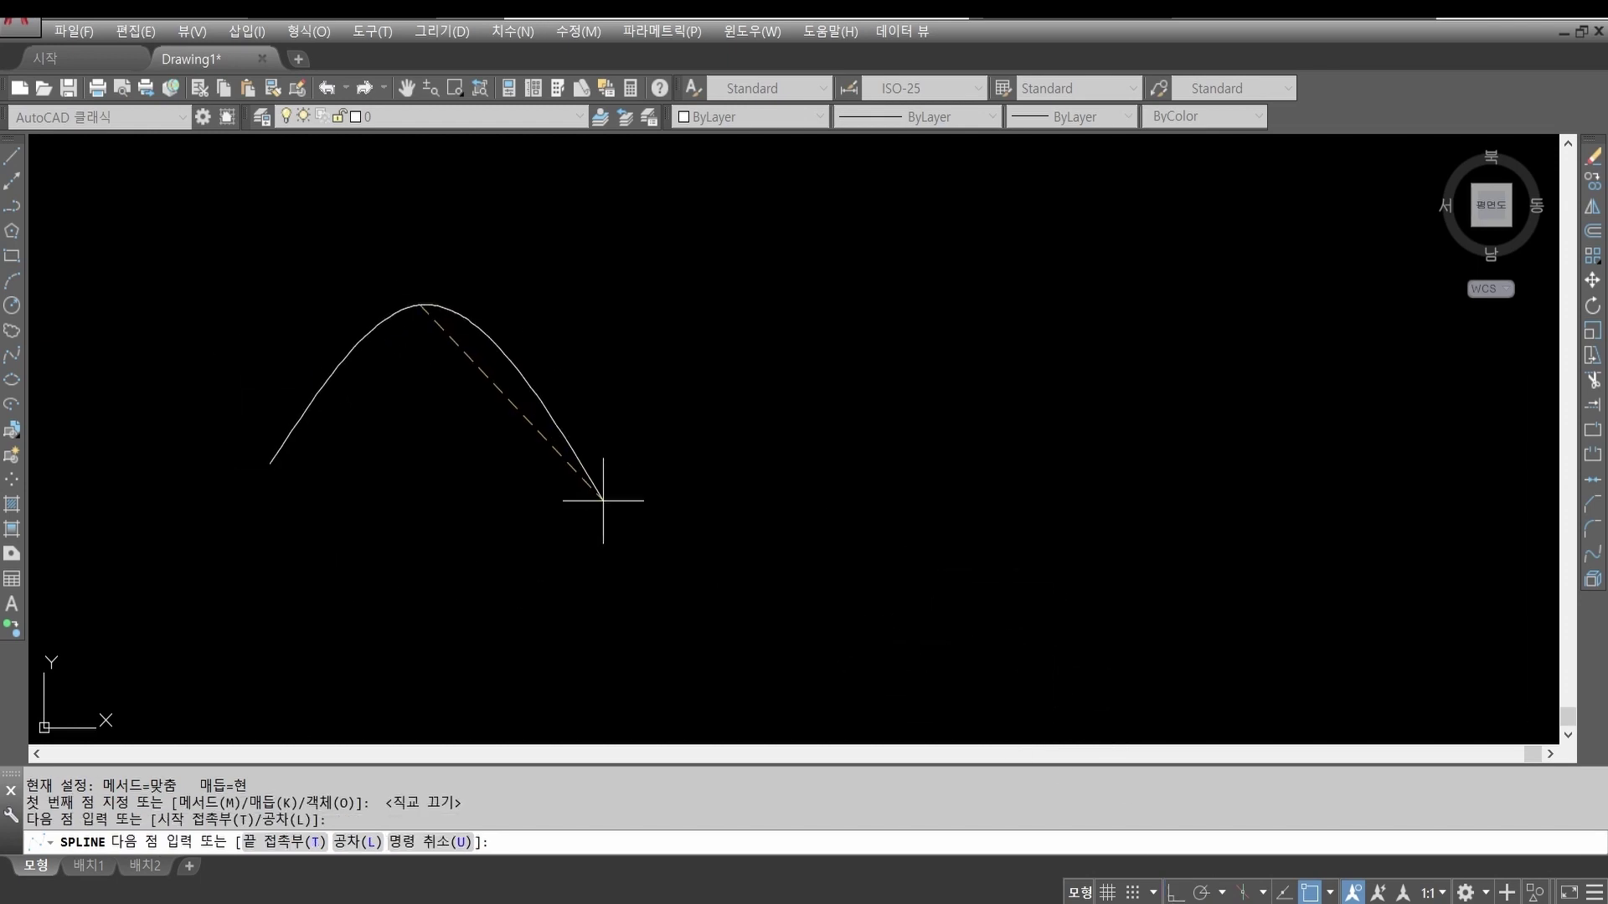
pyautogui.click(605, 501)
pyautogui.click(748, 309)
pyautogui.click(937, 497)
pyautogui.click(1046, 313)
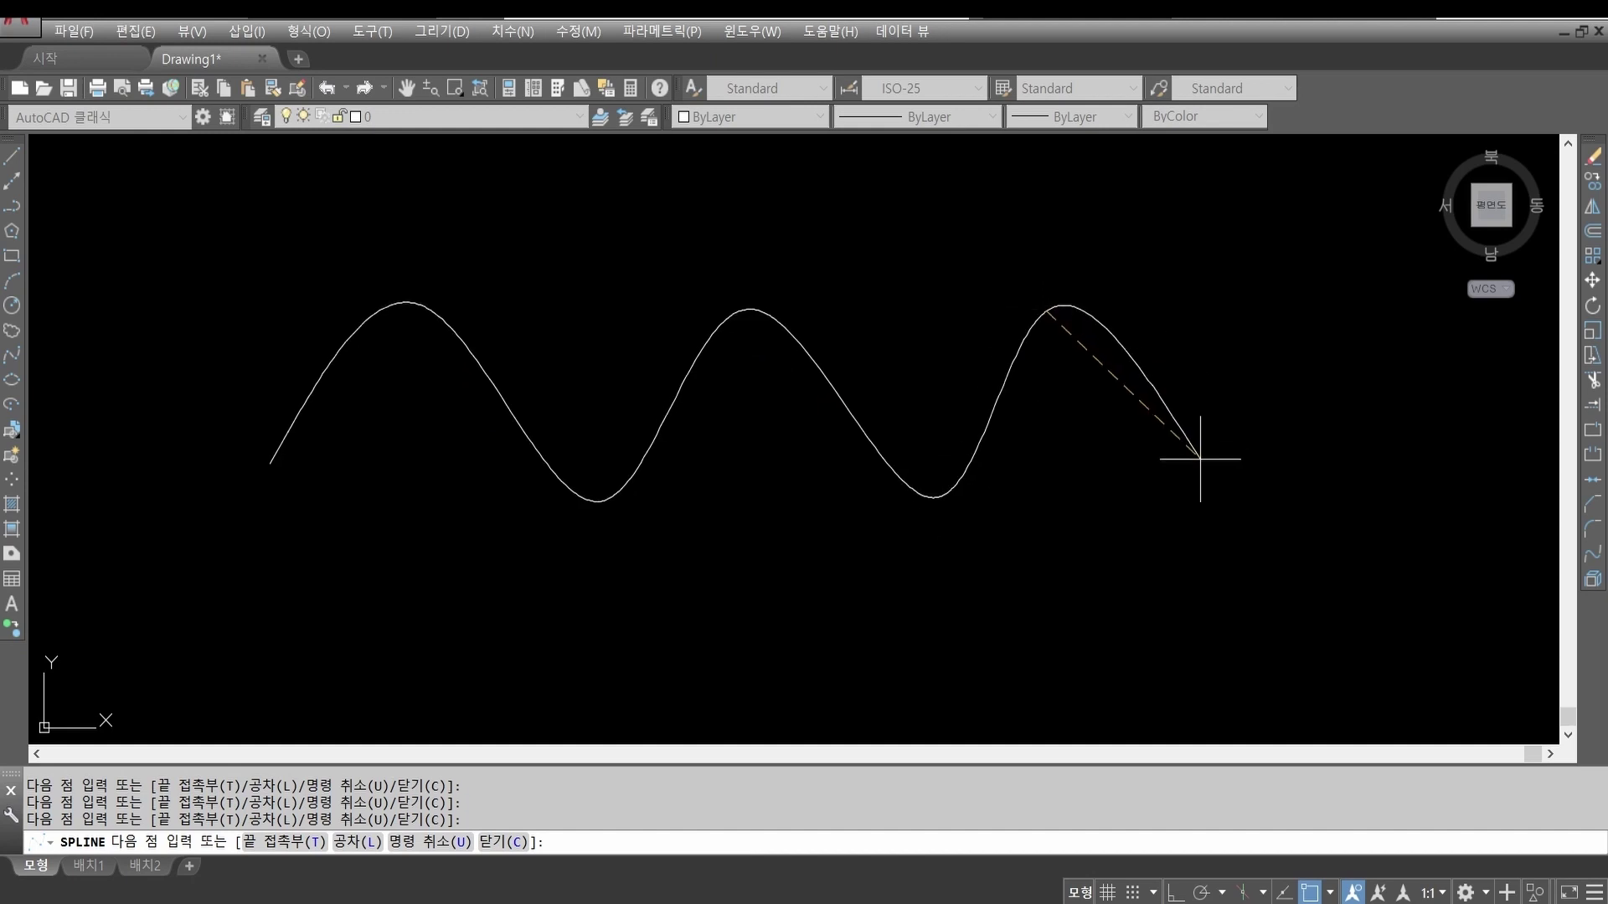
pyautogui.click(1189, 506)
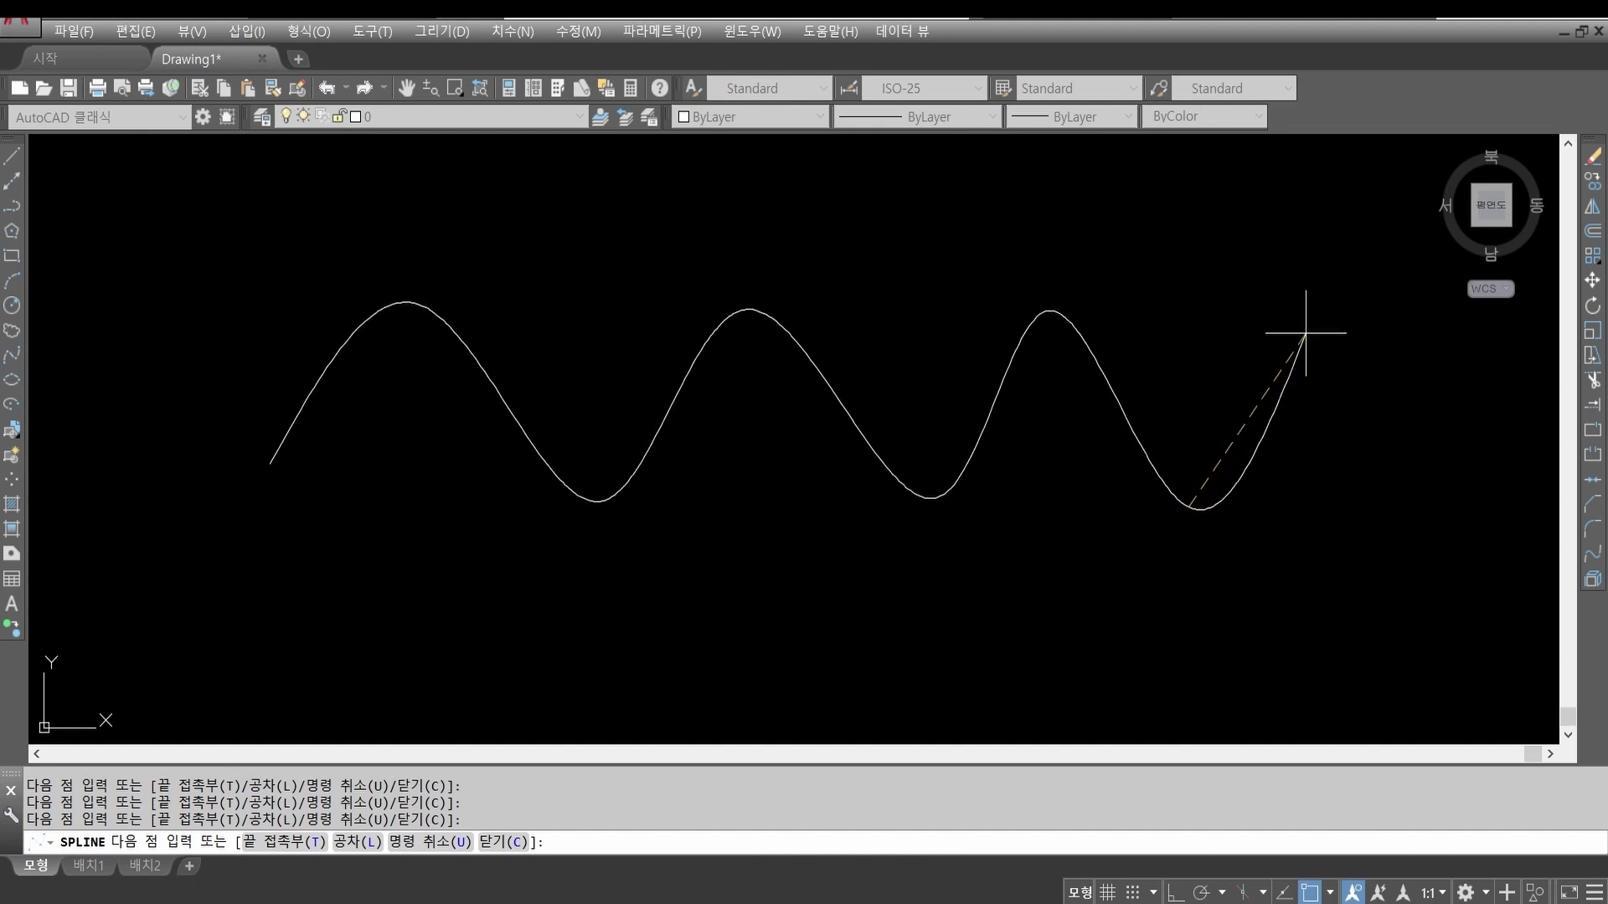
pyautogui.click(1315, 375)
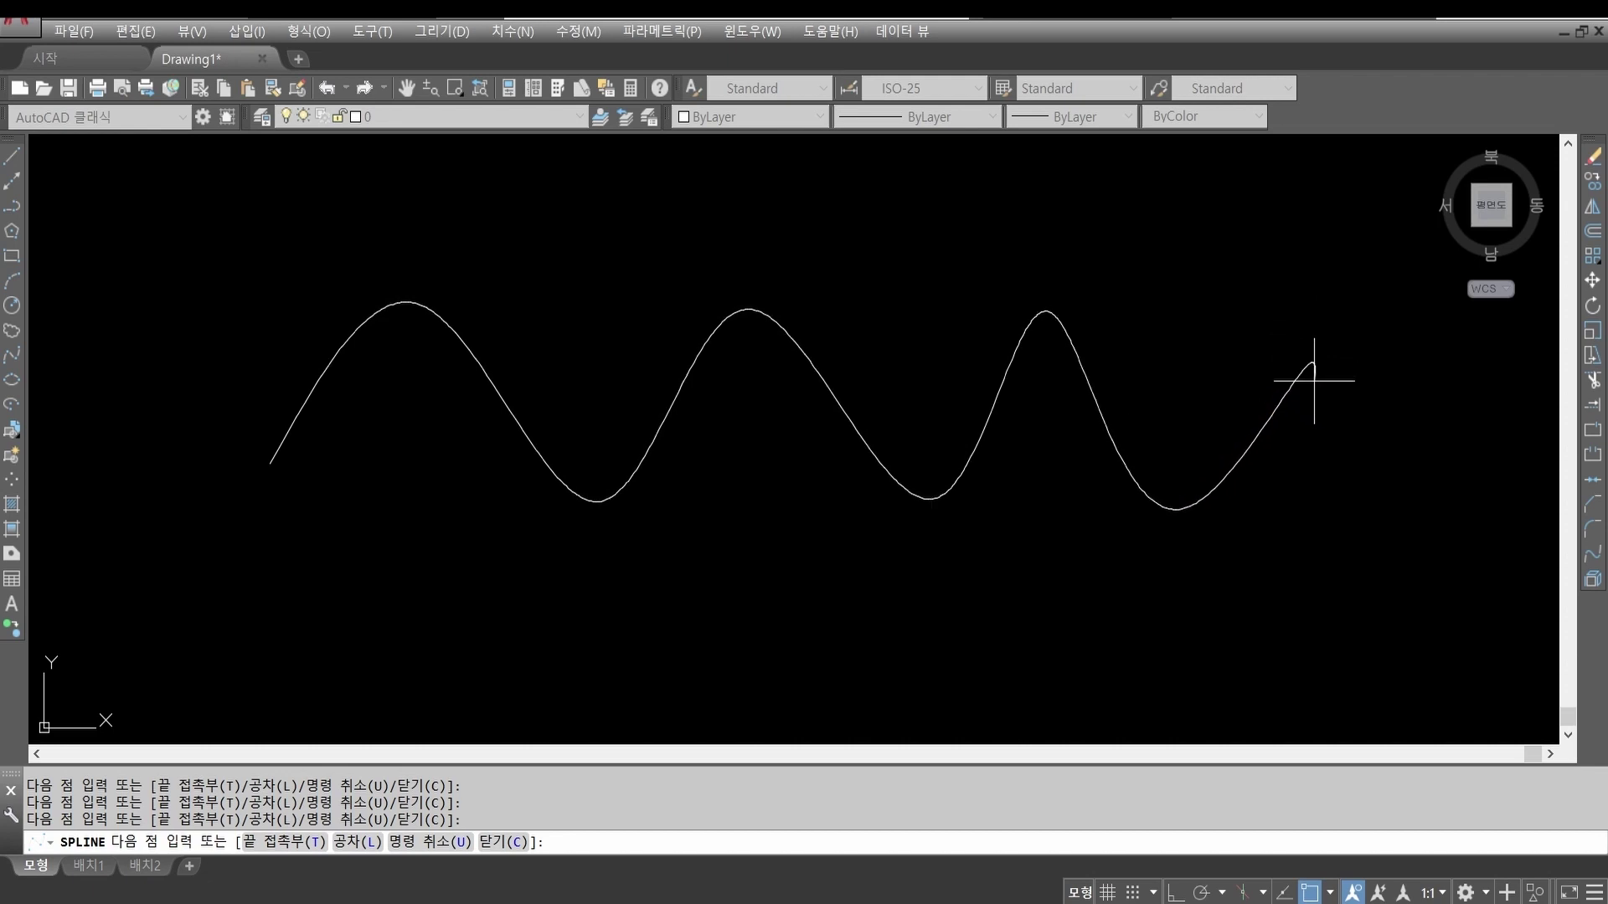
pyautogui.press('Return')
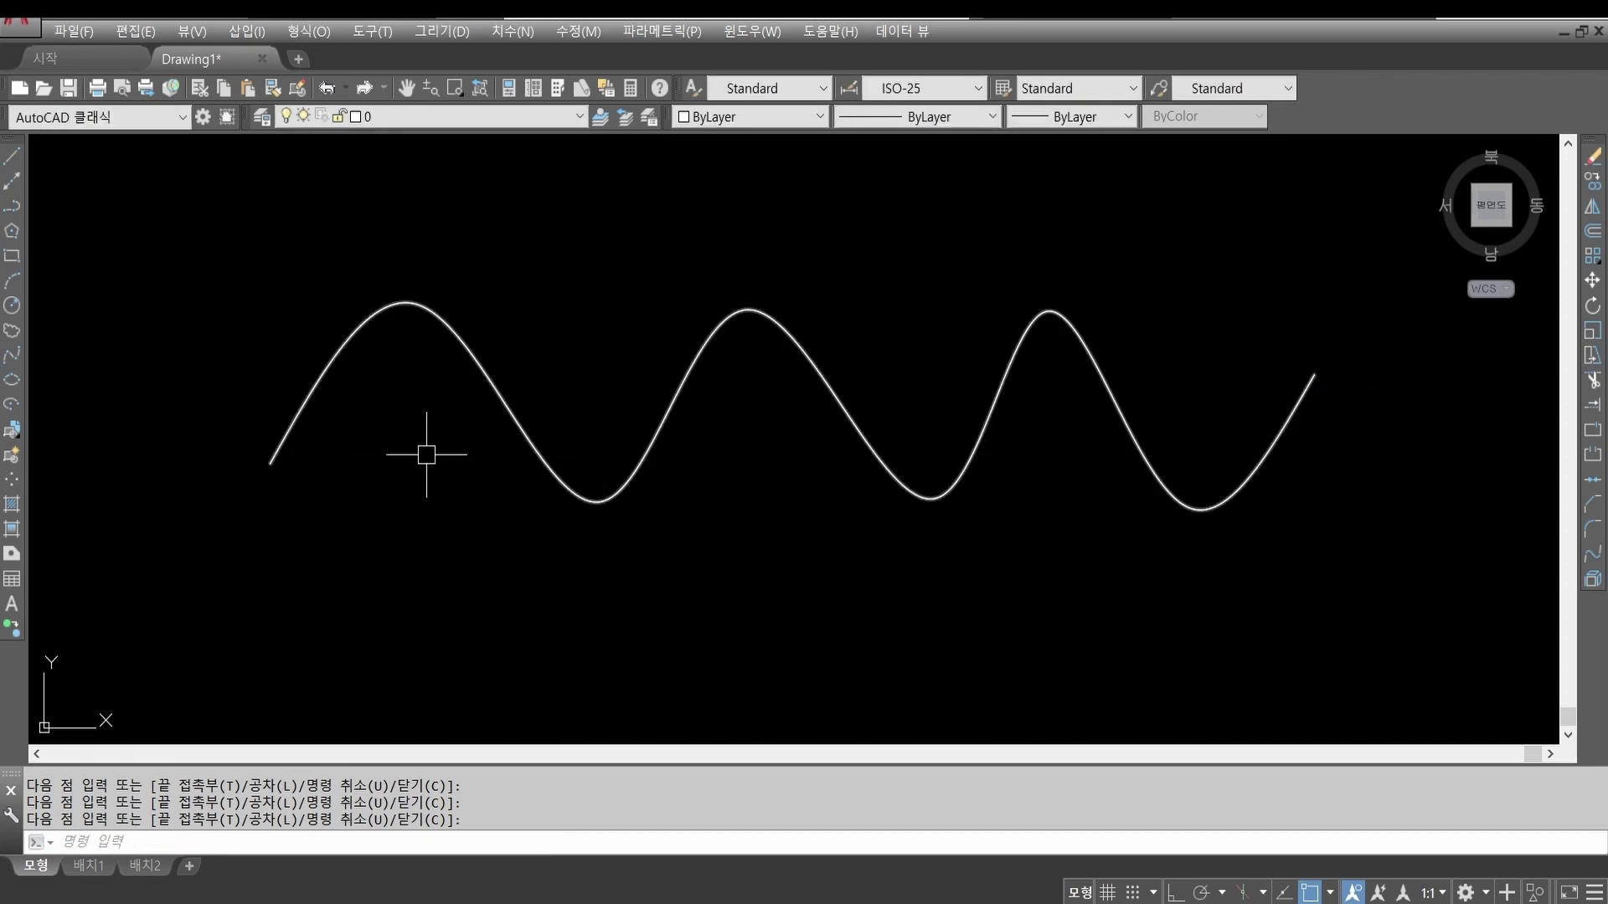
pyautogui.moveTo(359, 581); pyautogui.dragTo(369, 476, button='middle')
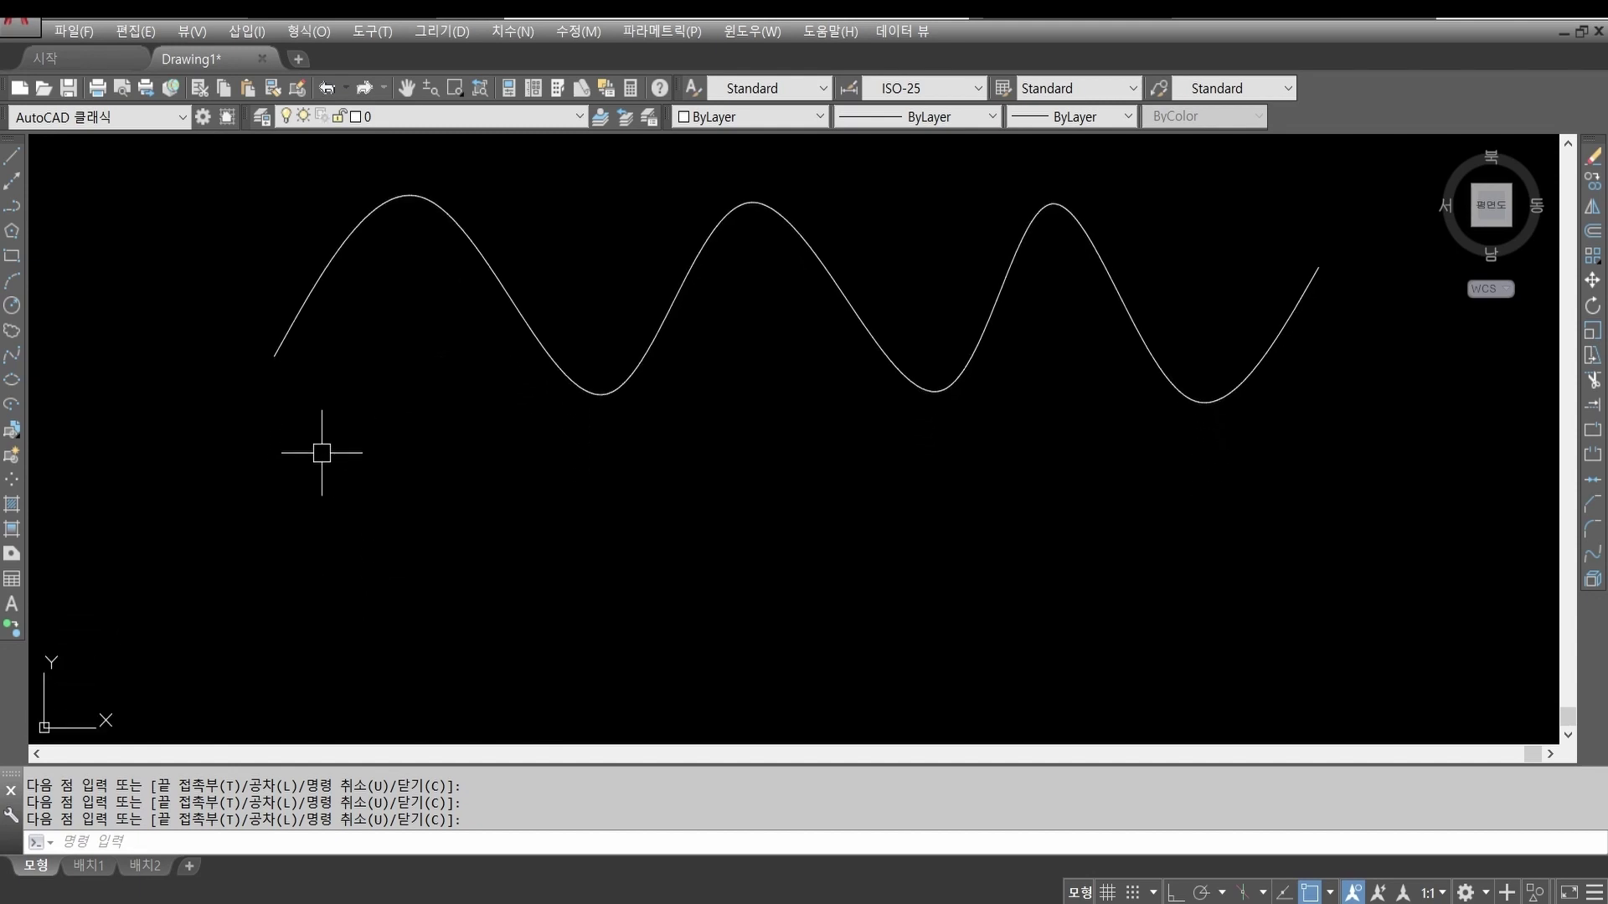
pyautogui.write('c')
pyautogui.press('Return')
pyautogui.press('Escape')
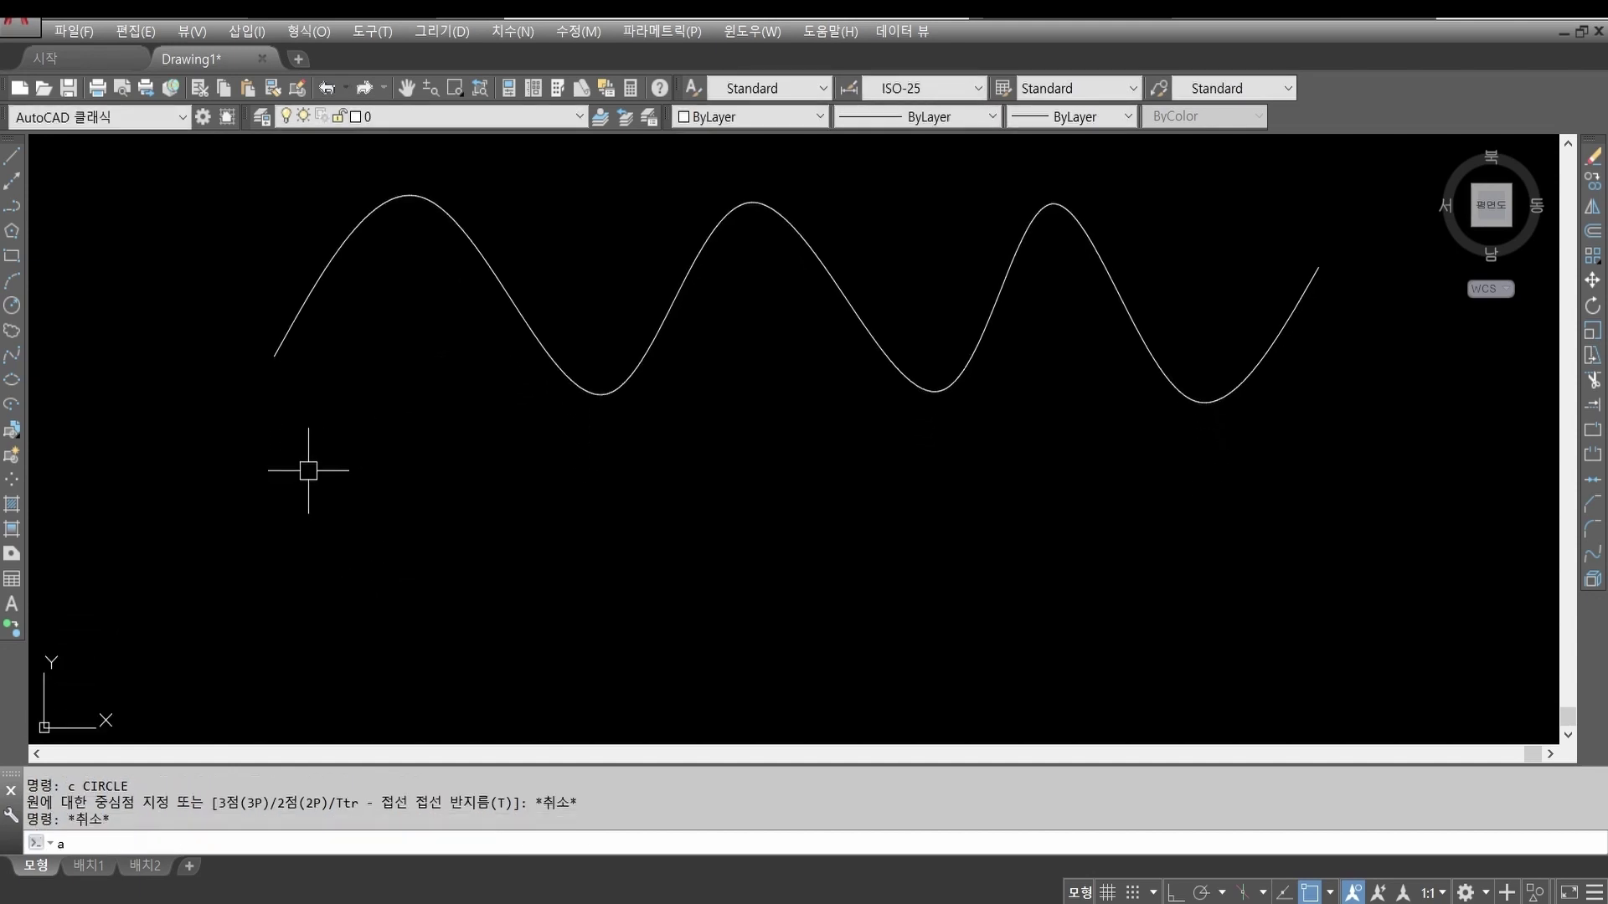
# Step: Draw three three-point arcs in a row below the spline, alternately bulging up and down, each starting at the previous arc's end
pyautogui.press('Return')
pyautogui.click(260, 514)
pyautogui.click(369, 419)
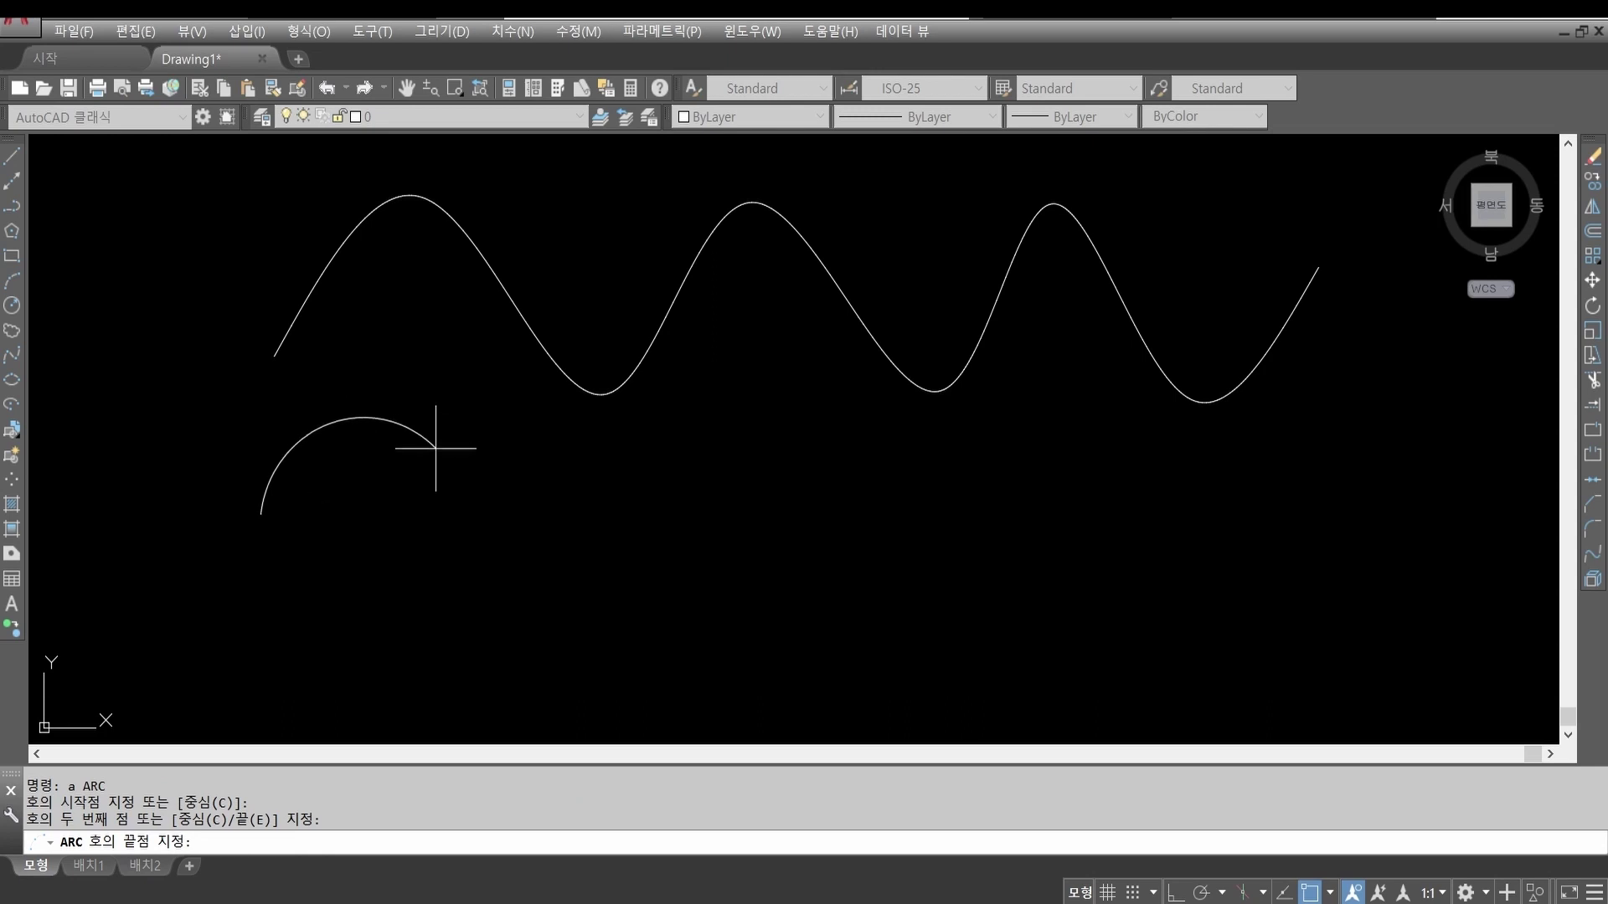
pyautogui.click(436, 448)
pyautogui.press('Return')
pyautogui.click(435, 449)
pyautogui.click(472, 523)
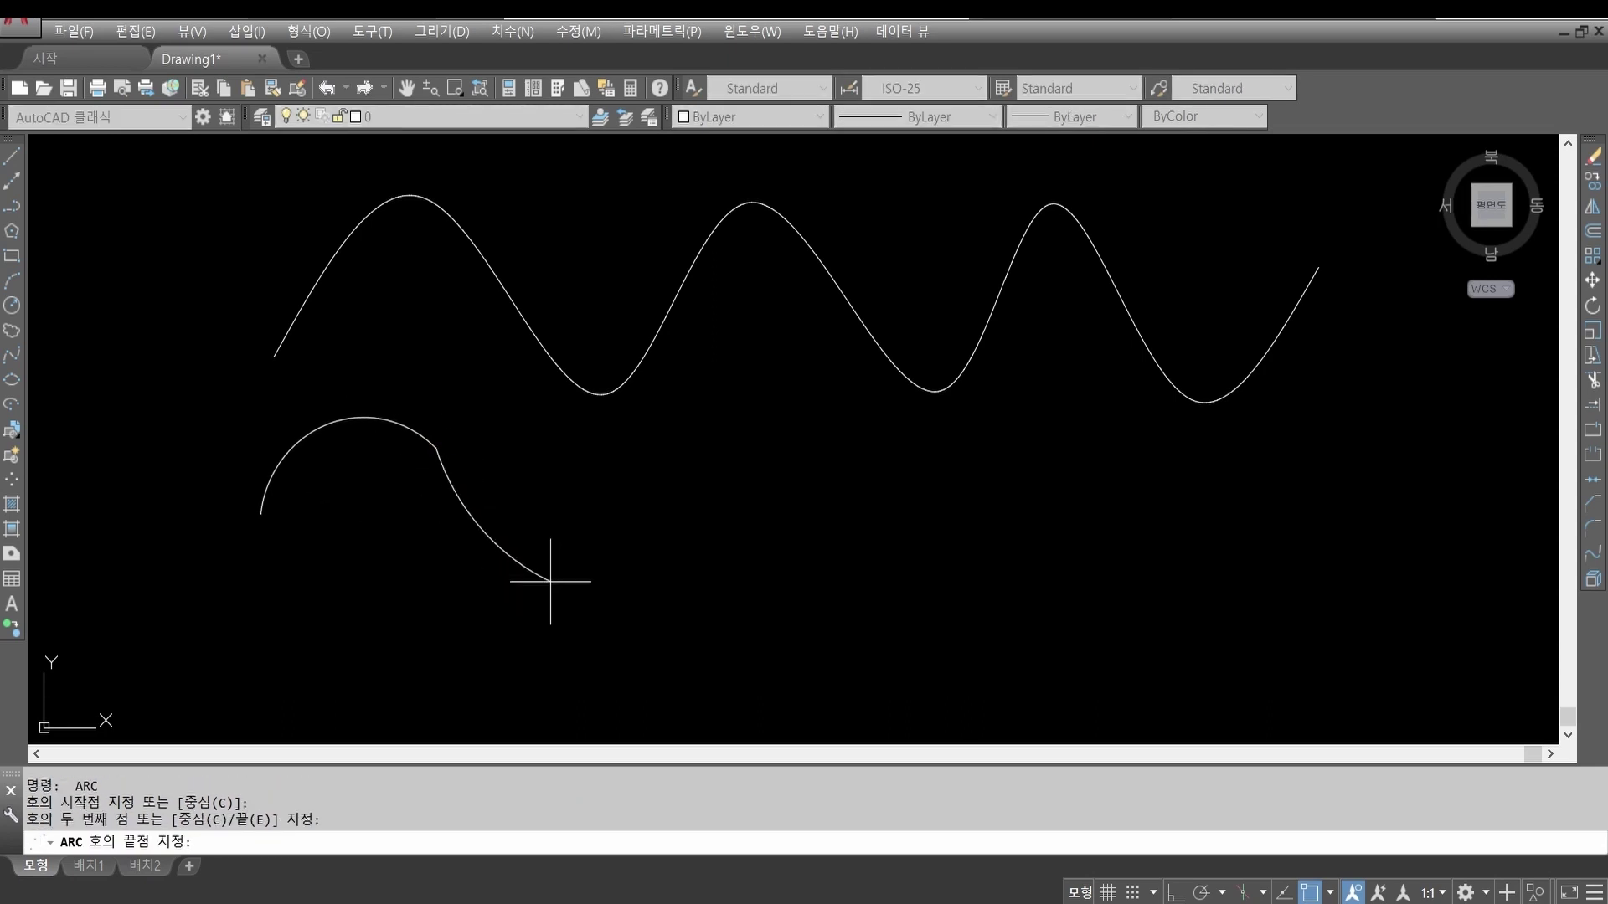
pyautogui.click(631, 485)
pyautogui.press('Return')
pyautogui.click(630, 485)
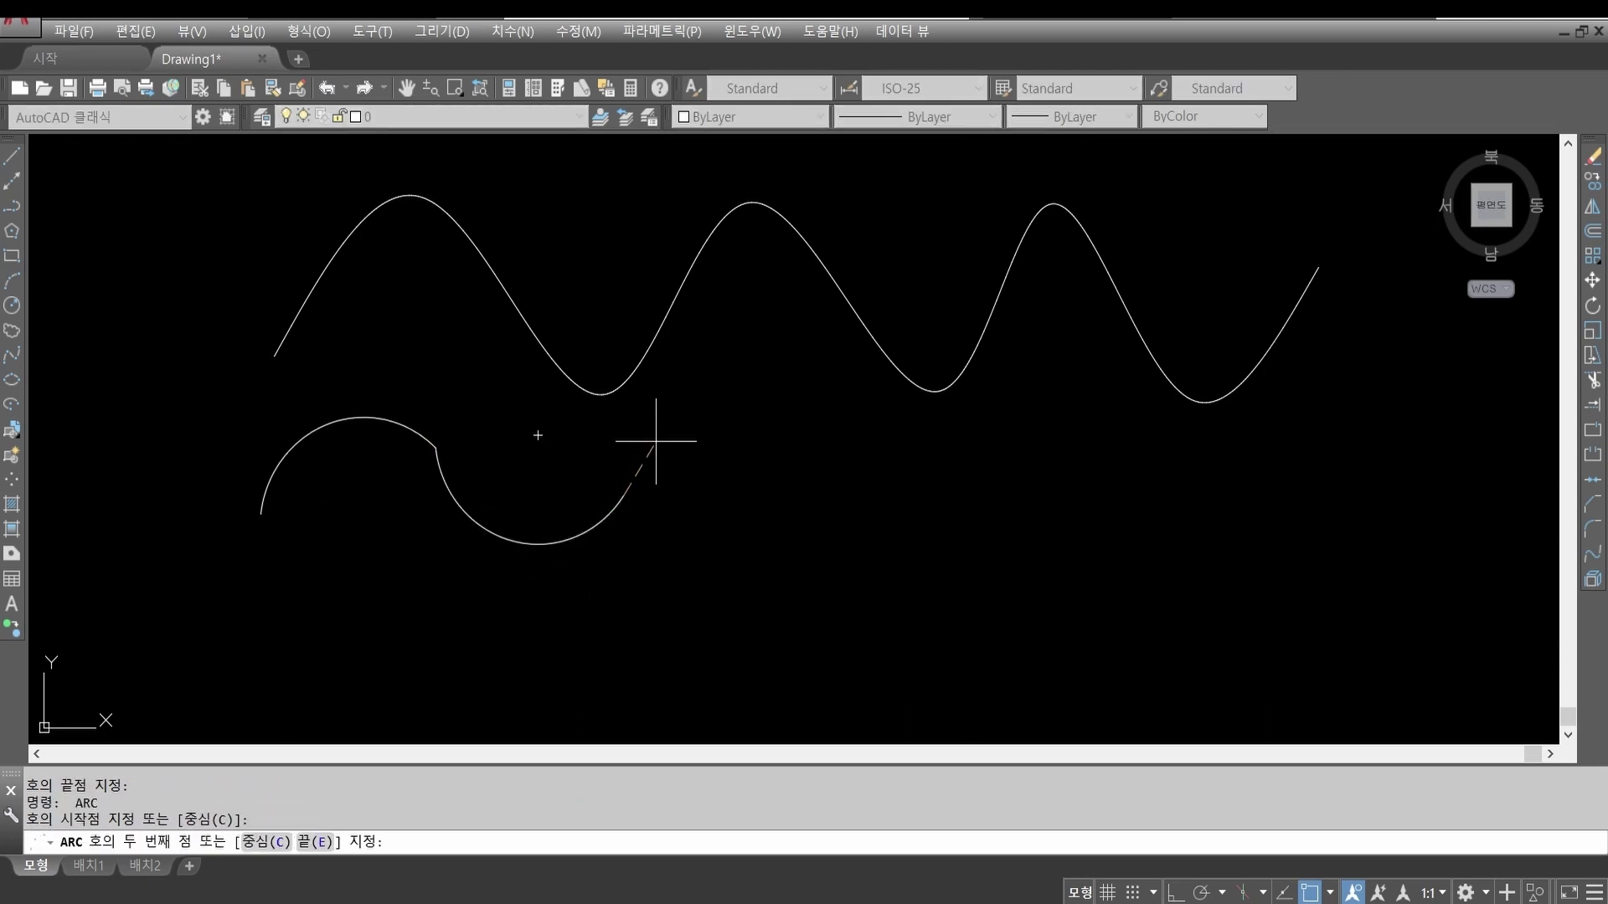
pyautogui.click(657, 440)
pyautogui.click(770, 436)
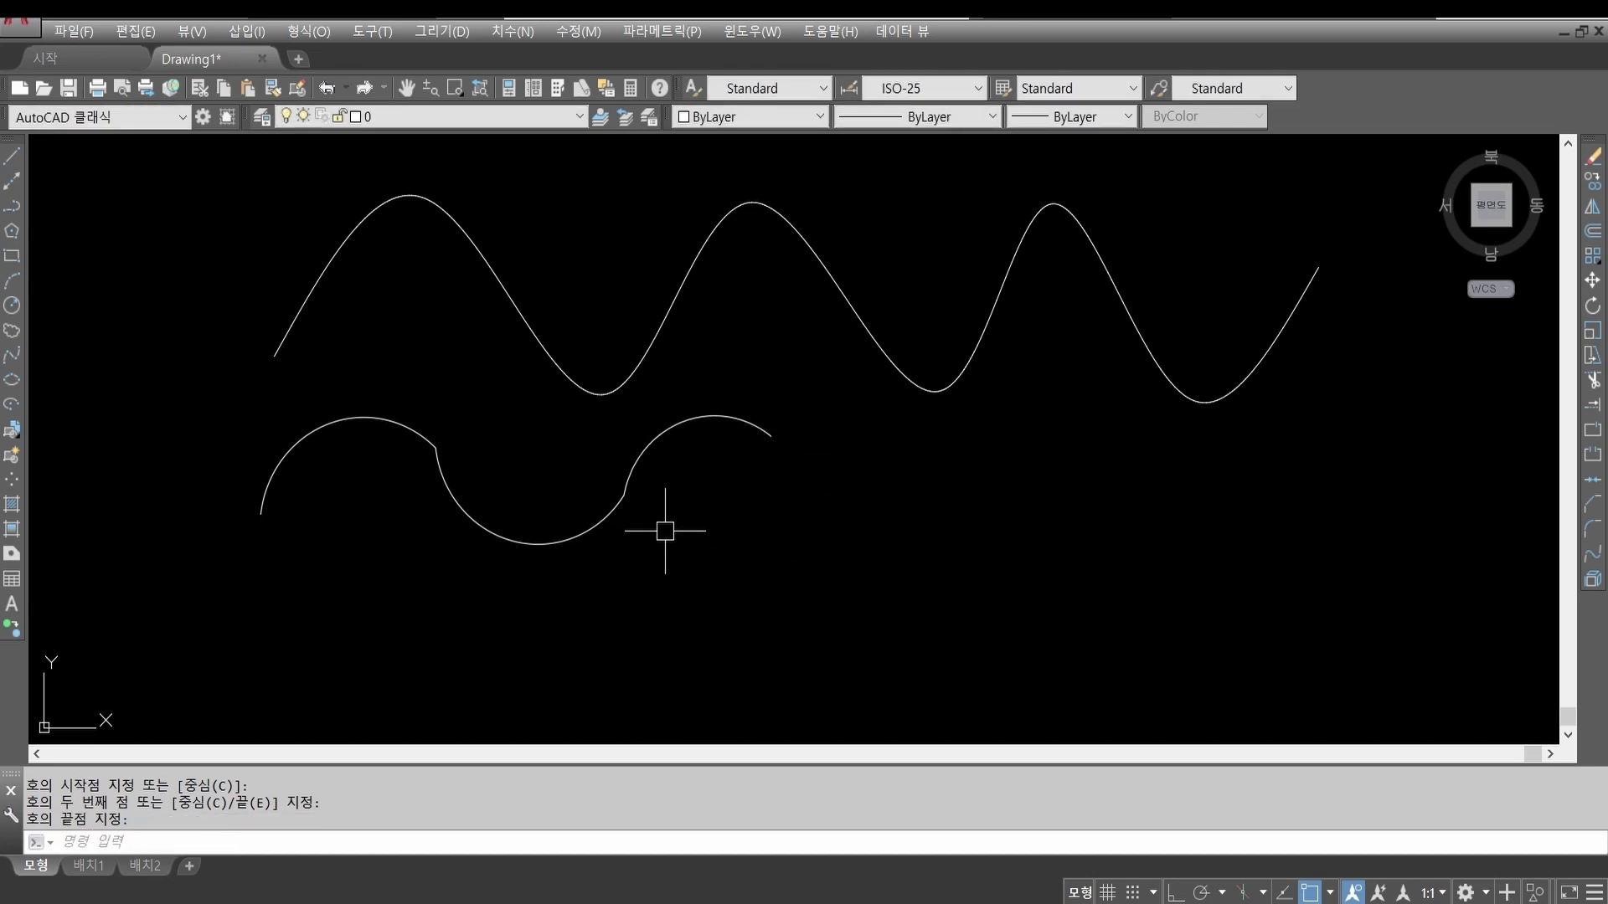
# Step: Erase the three arcs below the spline with a crossing selection
pyautogui.write('e')
pyautogui.press('Return')
pyautogui.click(784, 591)
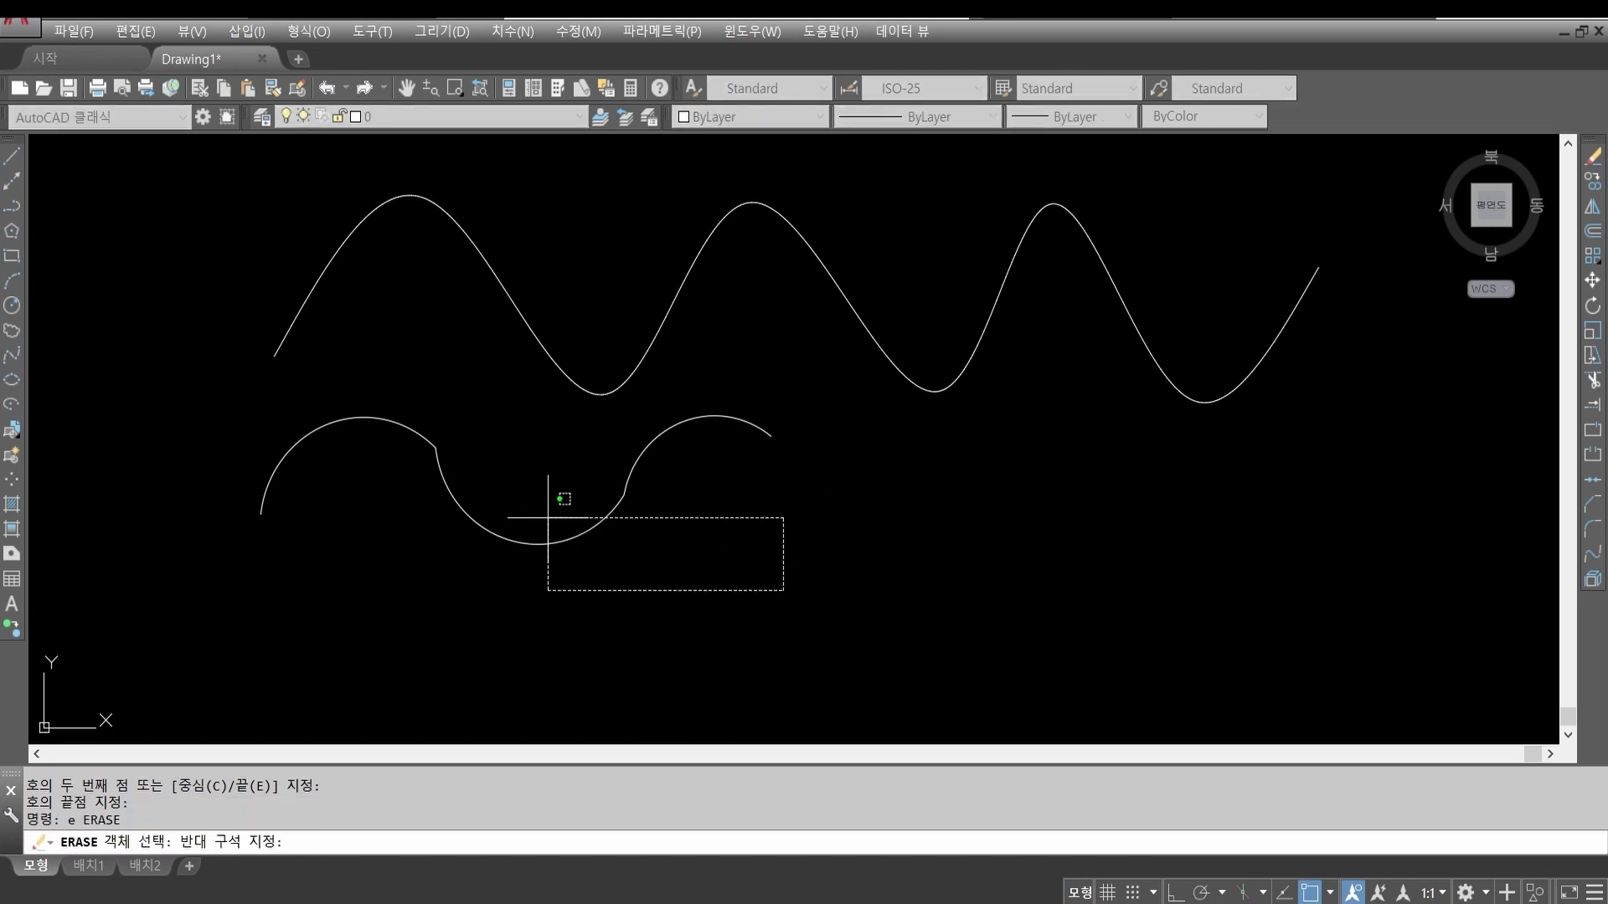
pyautogui.click(414, 431)
pyautogui.press('Return')
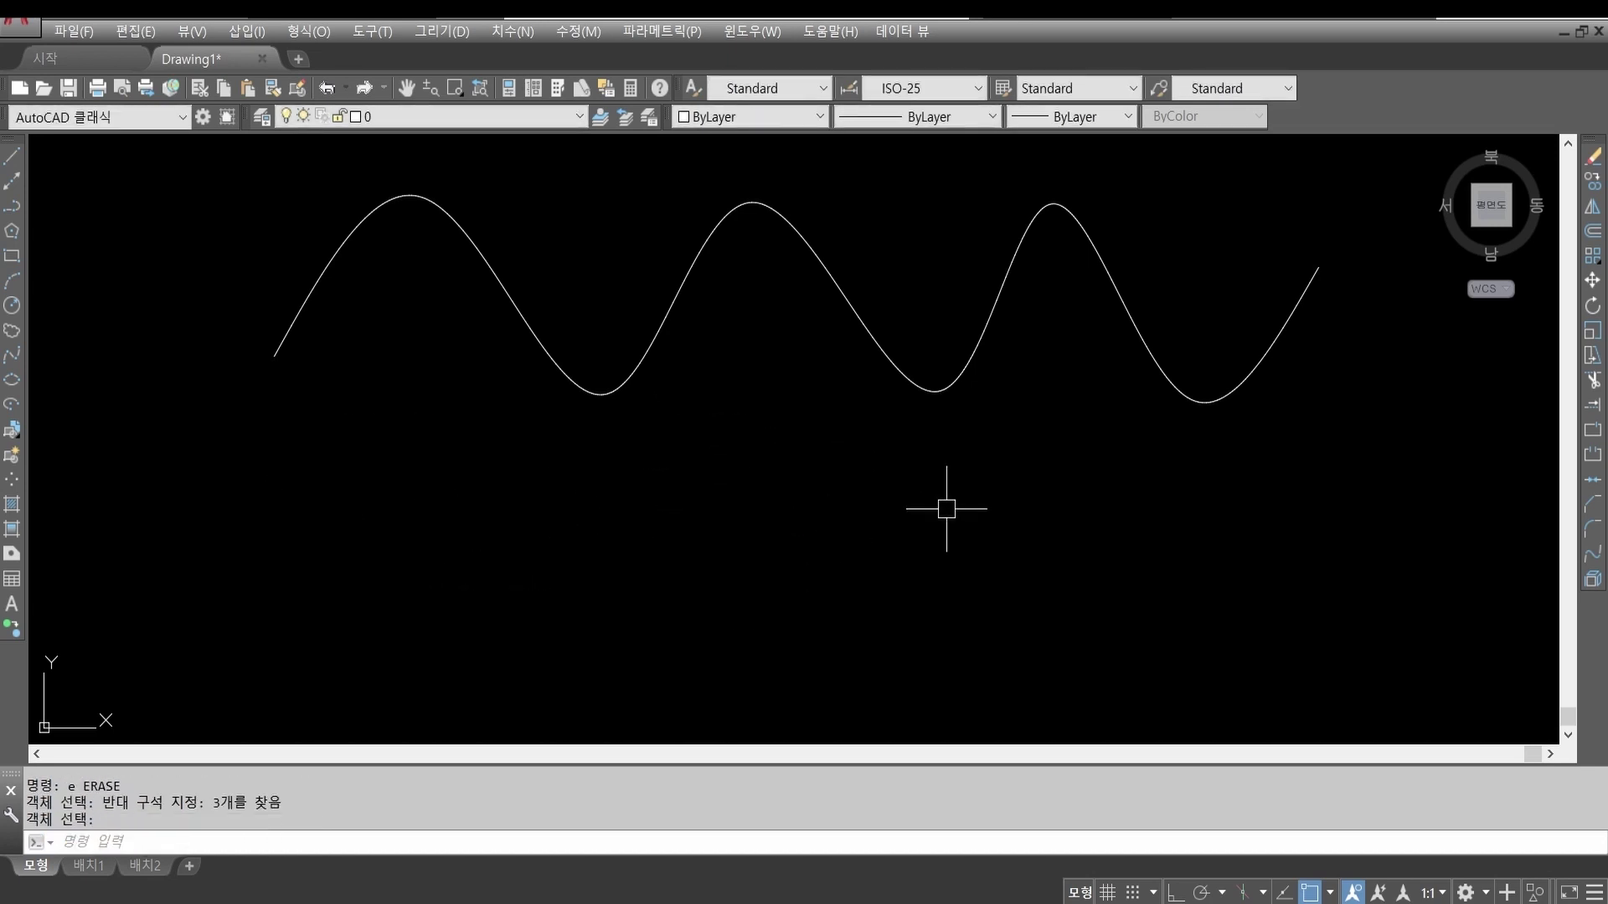
# Step: Select the wavy spline to inspect it, clear the selection, and erase the spline with a crossing selection
pyautogui.moveTo(947, 509); pyautogui.dragTo(928, 553, button='middle')
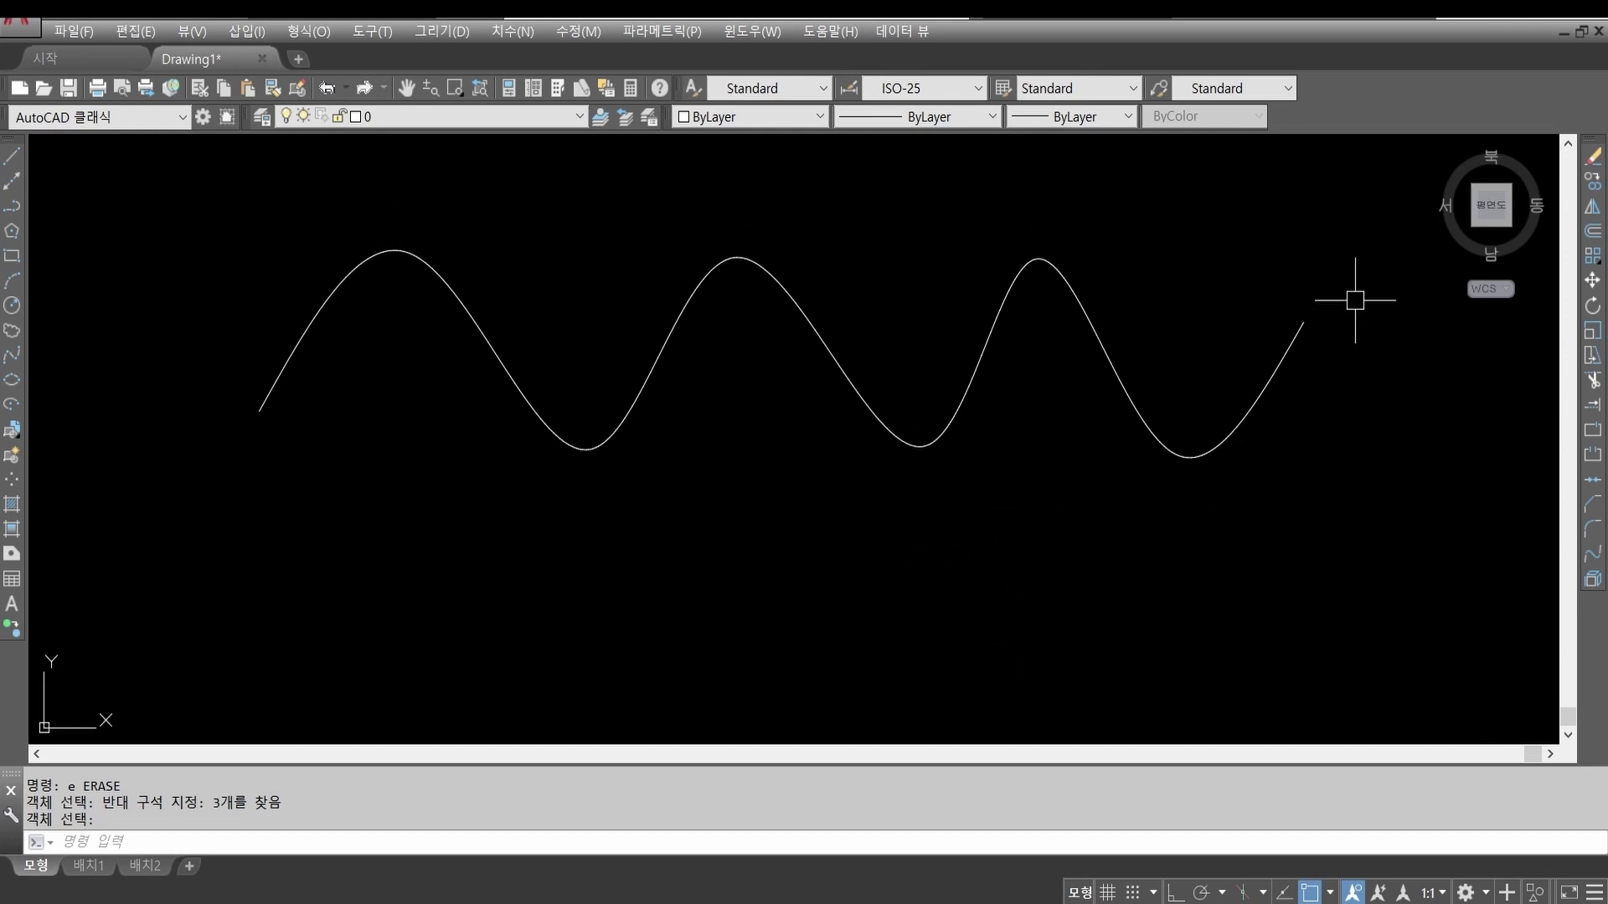
pyautogui.click(1292, 338)
pyautogui.press('Escape')
pyautogui.press('Escape')
pyautogui.press('Escape')
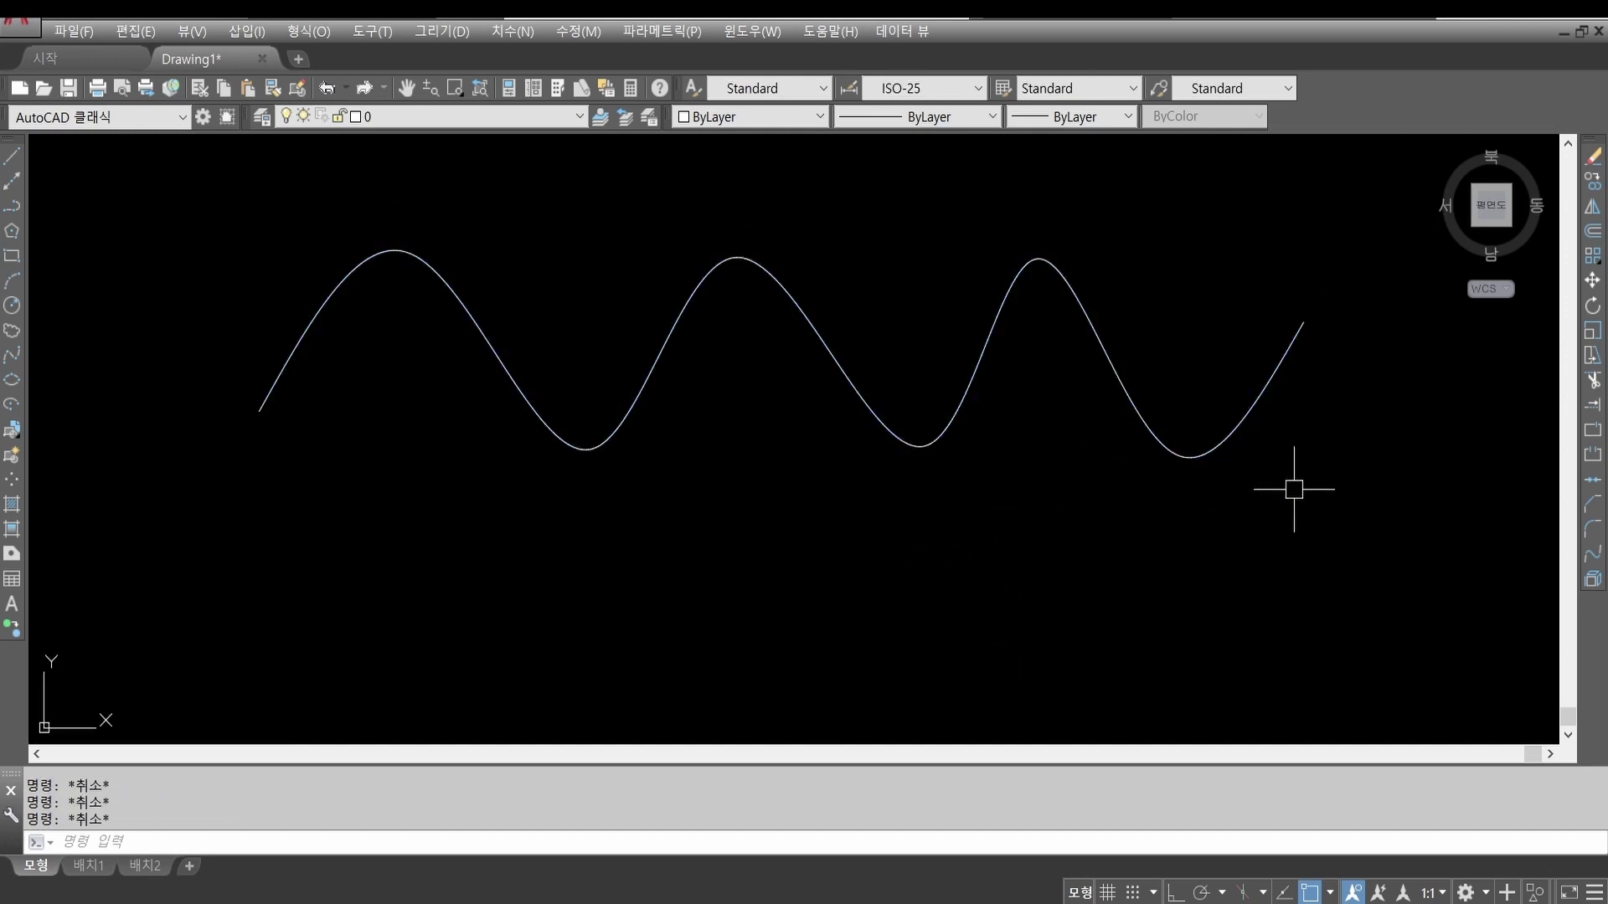
pyautogui.write('e')
pyautogui.press('Return')
pyautogui.click(1335, 520)
pyautogui.click(682, 388)
pyautogui.press('Return')
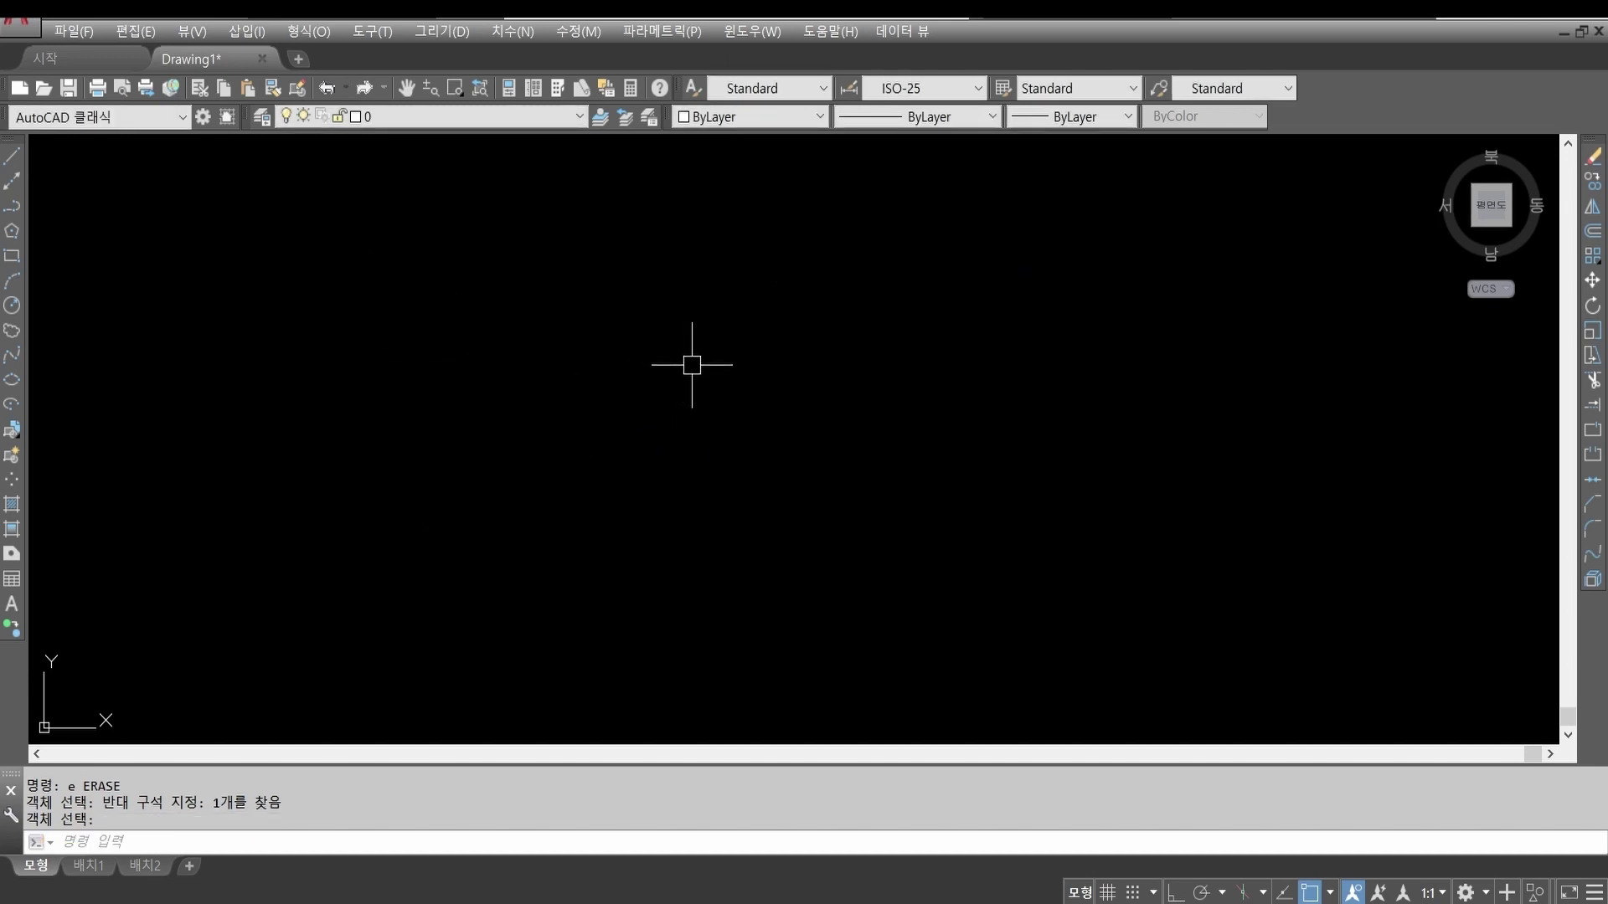
# Step: Draw an open wavy spline through nine fit points alternating between low and high, with four crests across the drawing
pyautogui.write('spl')
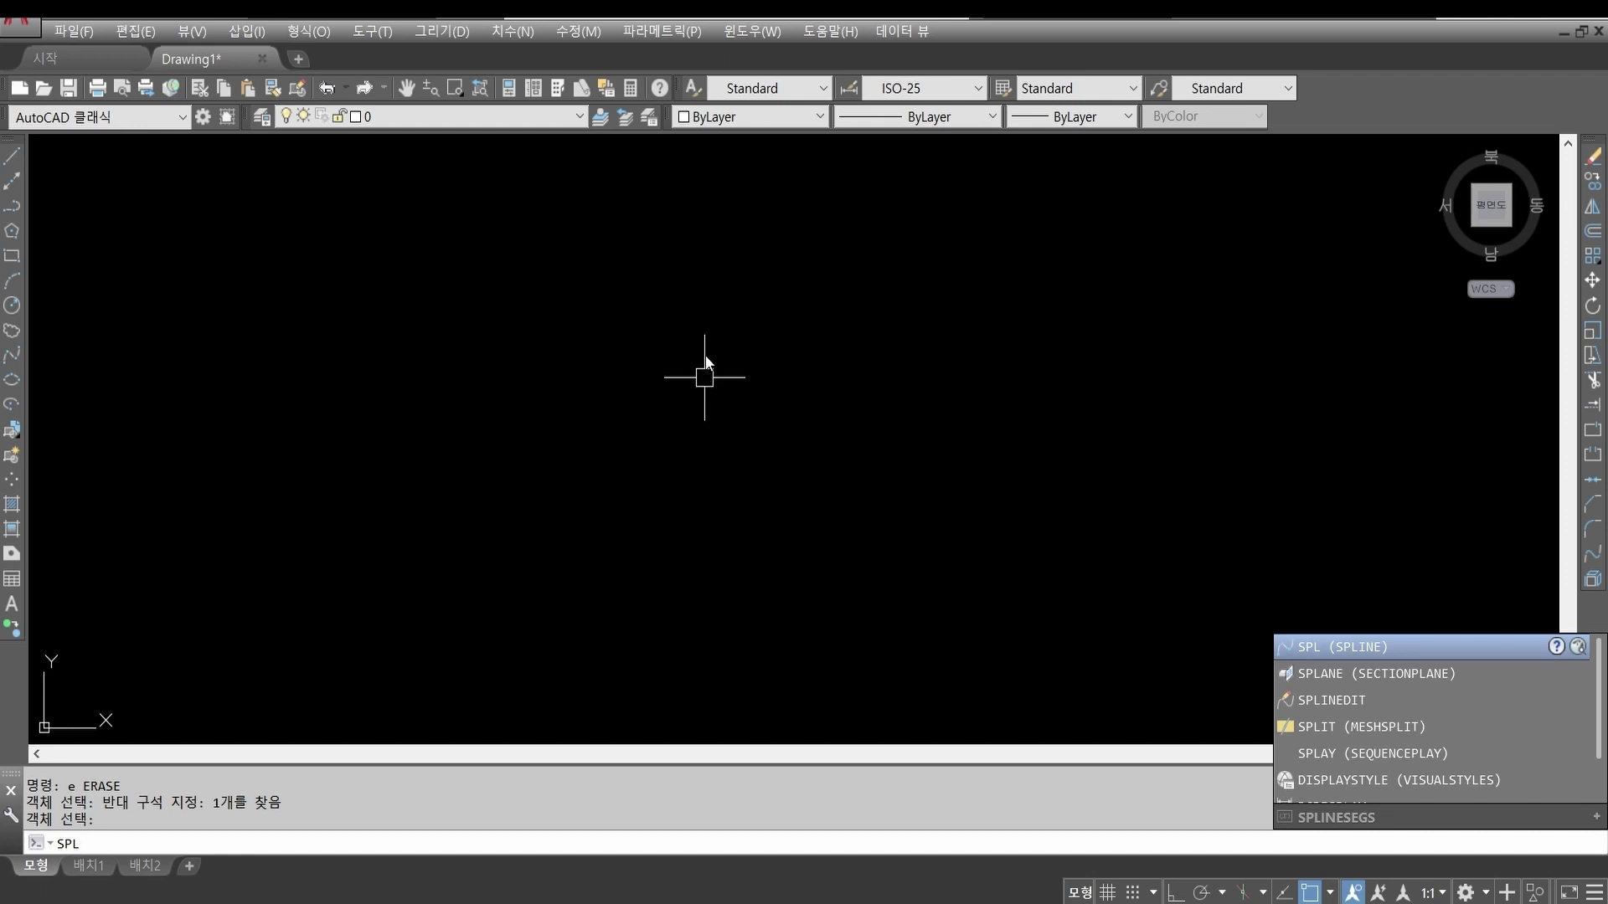
pyautogui.press('Return')
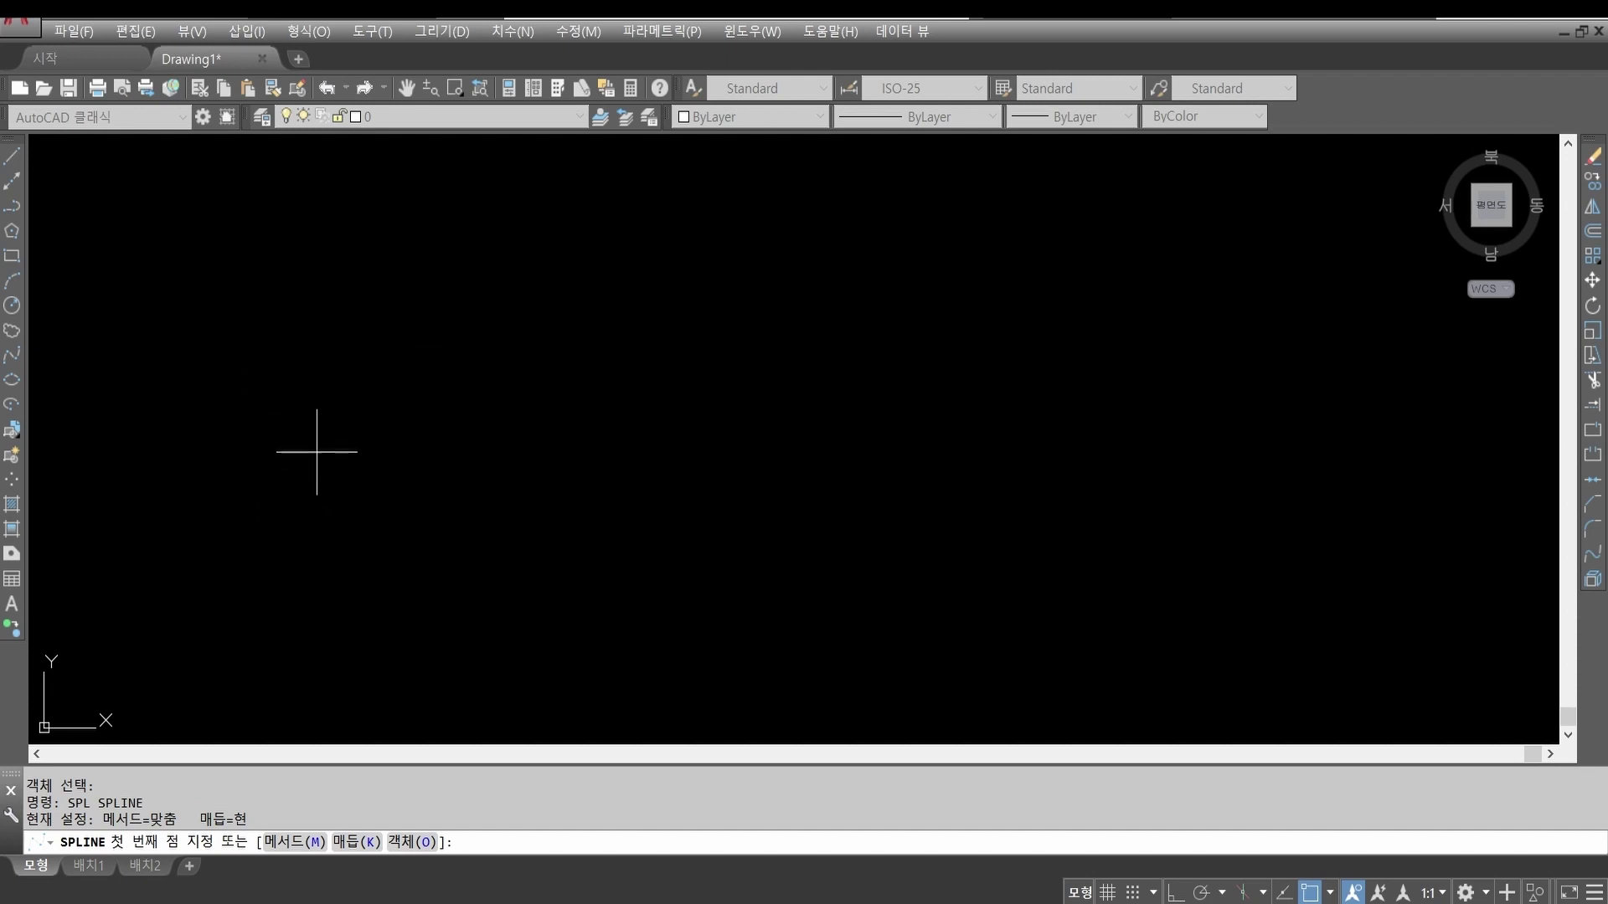
pyautogui.click(335, 437)
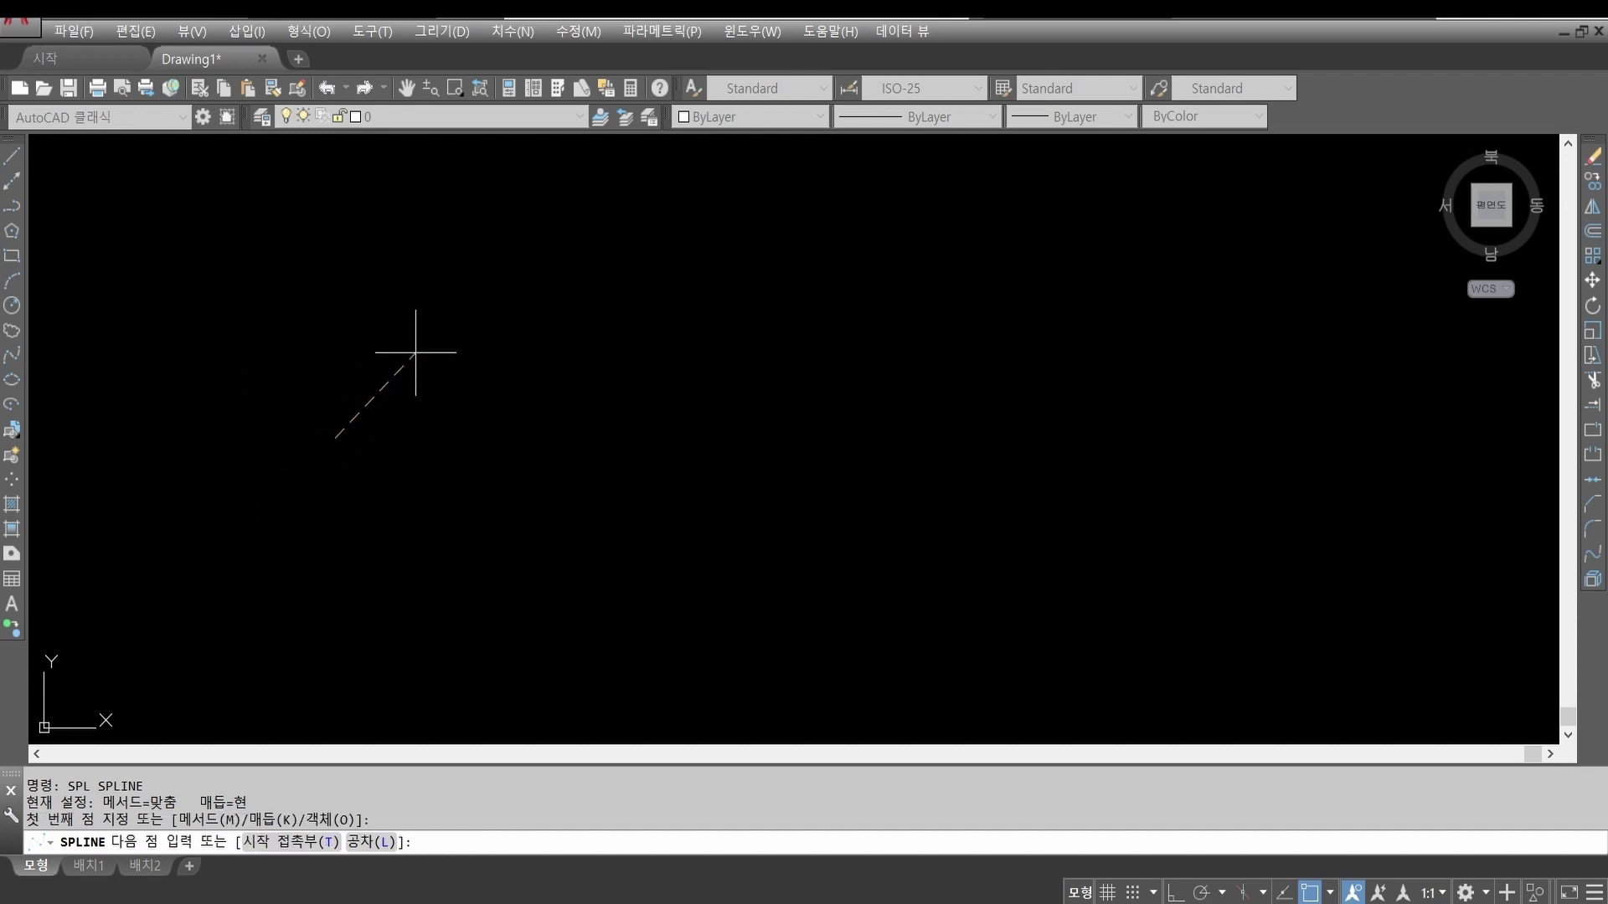
pyautogui.click(415, 352)
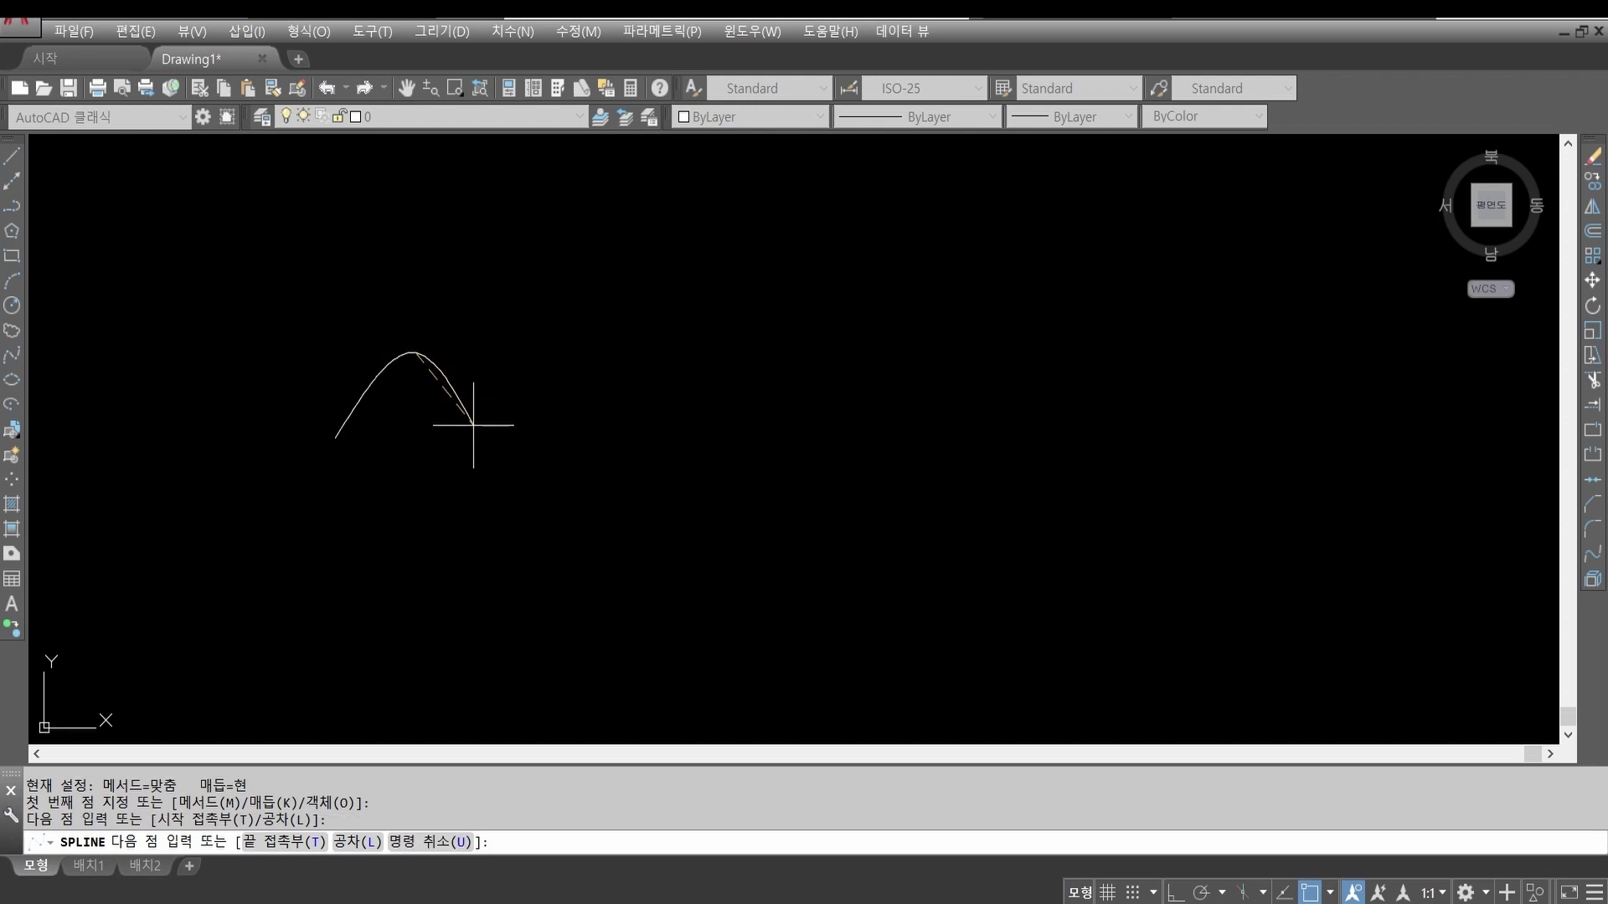
pyautogui.click(482, 449)
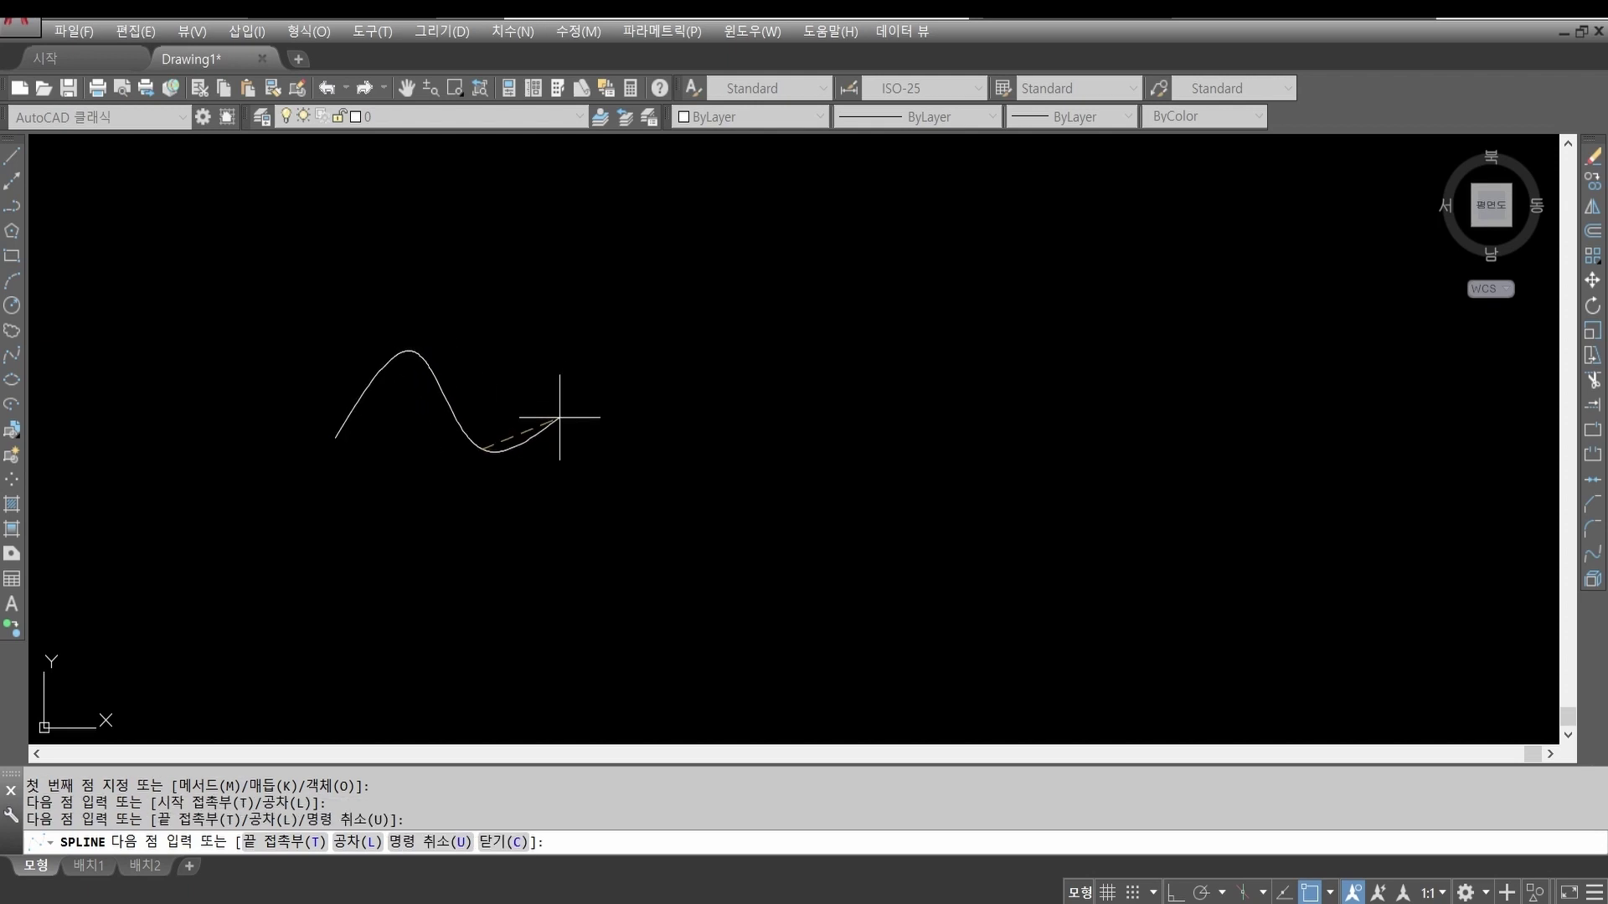
pyautogui.click(559, 356)
pyautogui.click(645, 443)
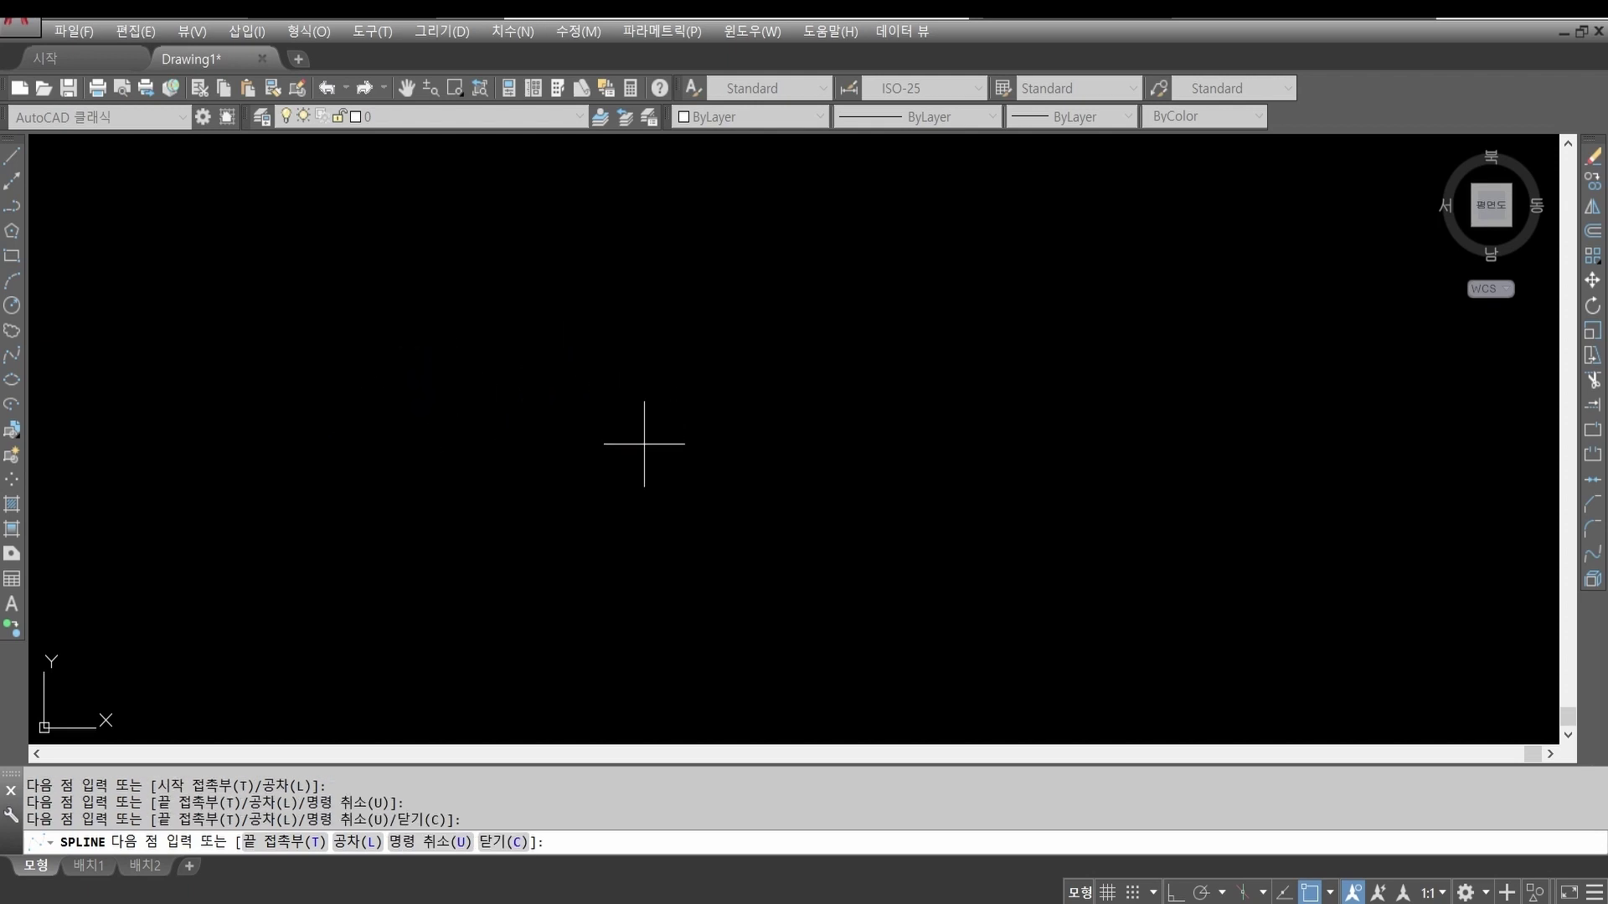
pyautogui.click(698, 357)
pyautogui.click(780, 440)
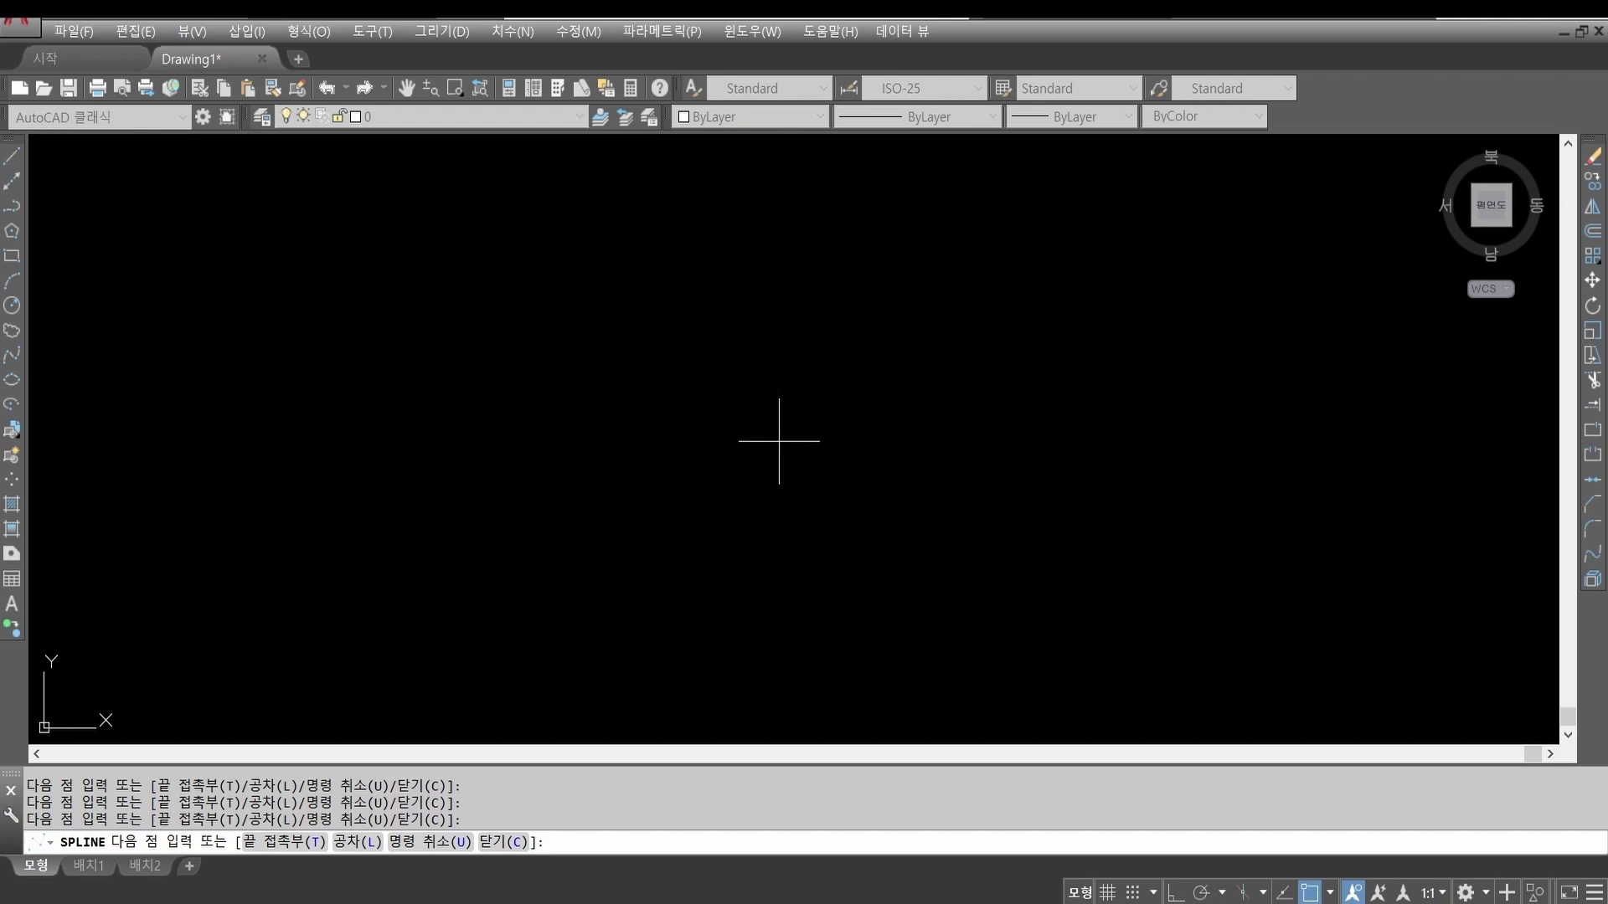
pyautogui.click(837, 359)
pyautogui.click(911, 454)
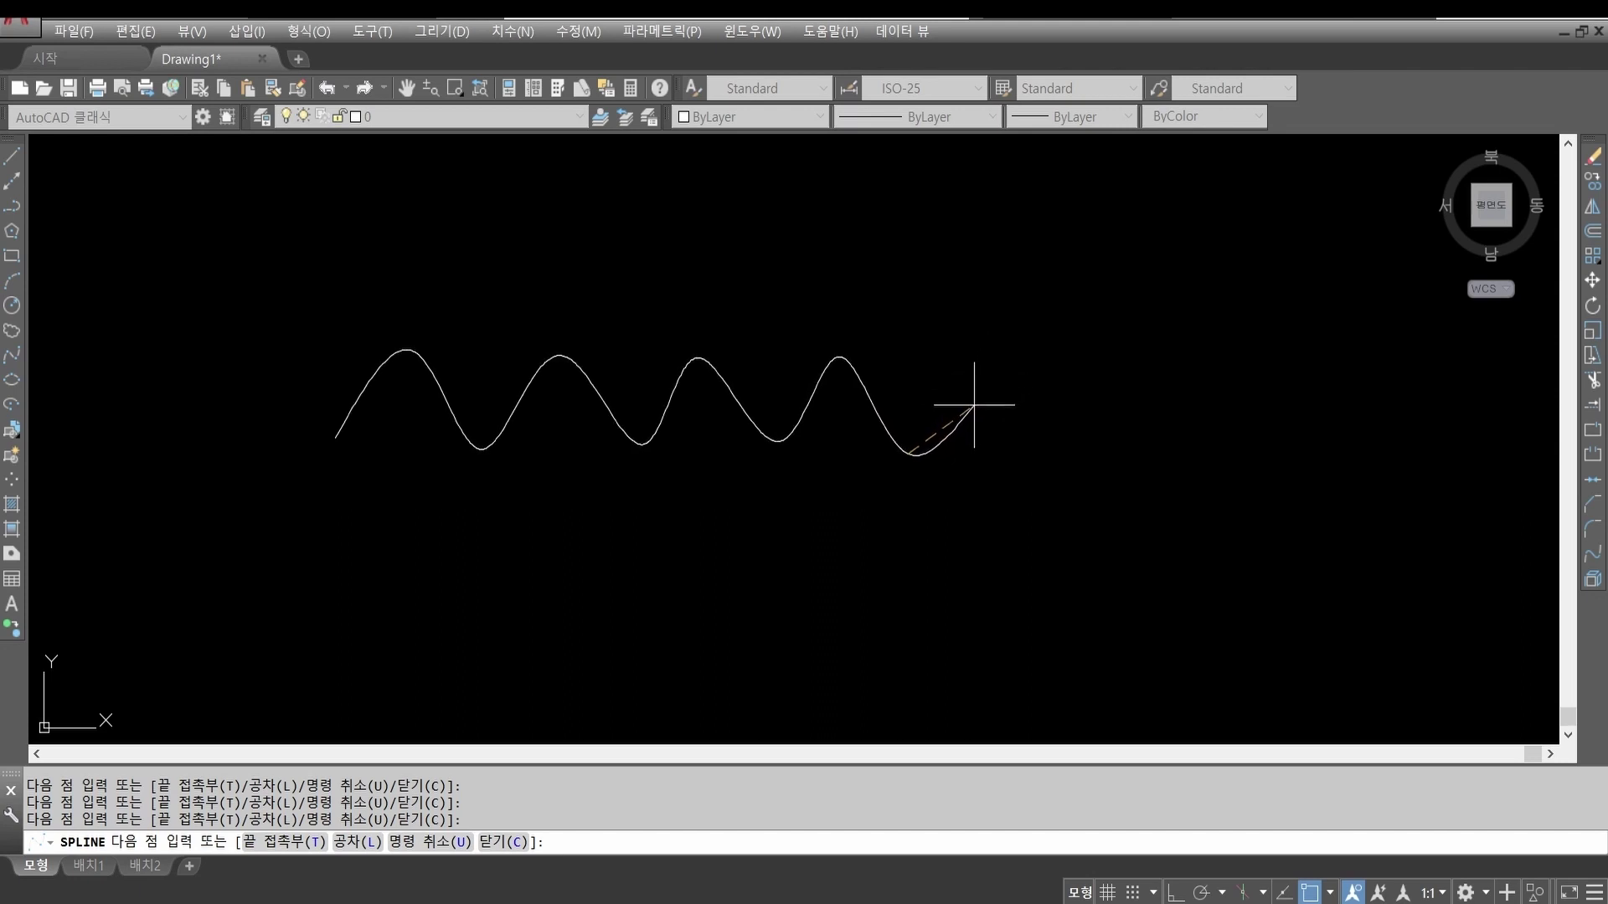
pyautogui.press('Return')
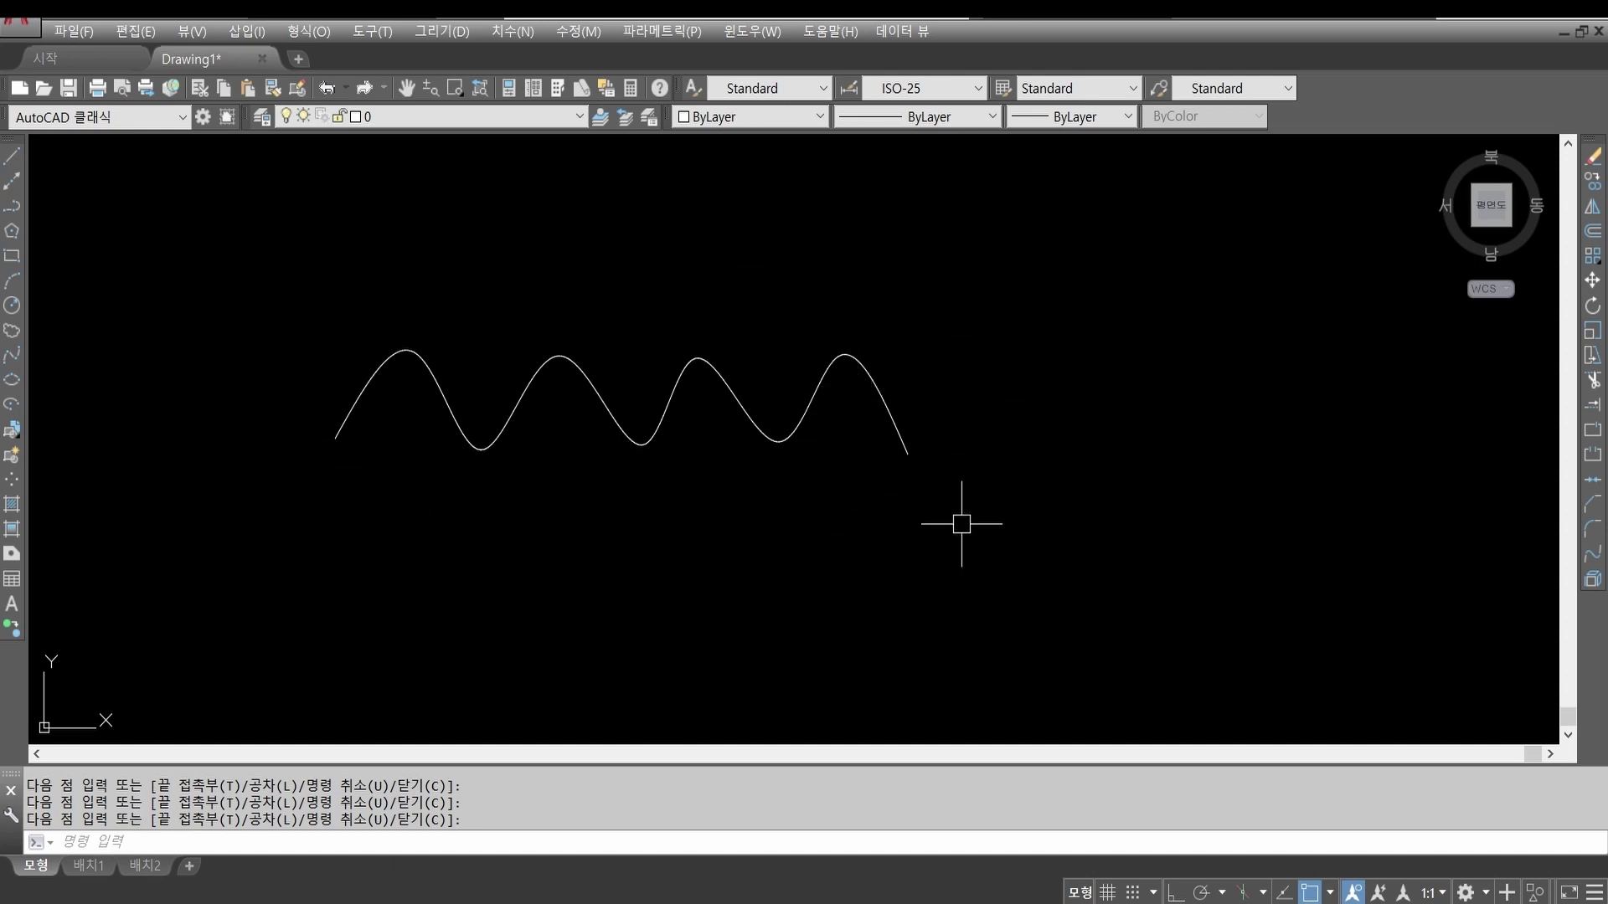
# Step: Erase the wavy spline with a crossing selection over its final bend
pyautogui.write('e')
pyautogui.press('Return')
pyautogui.click(1062, 492)
pyautogui.click(752, 438)
pyautogui.press('Return')
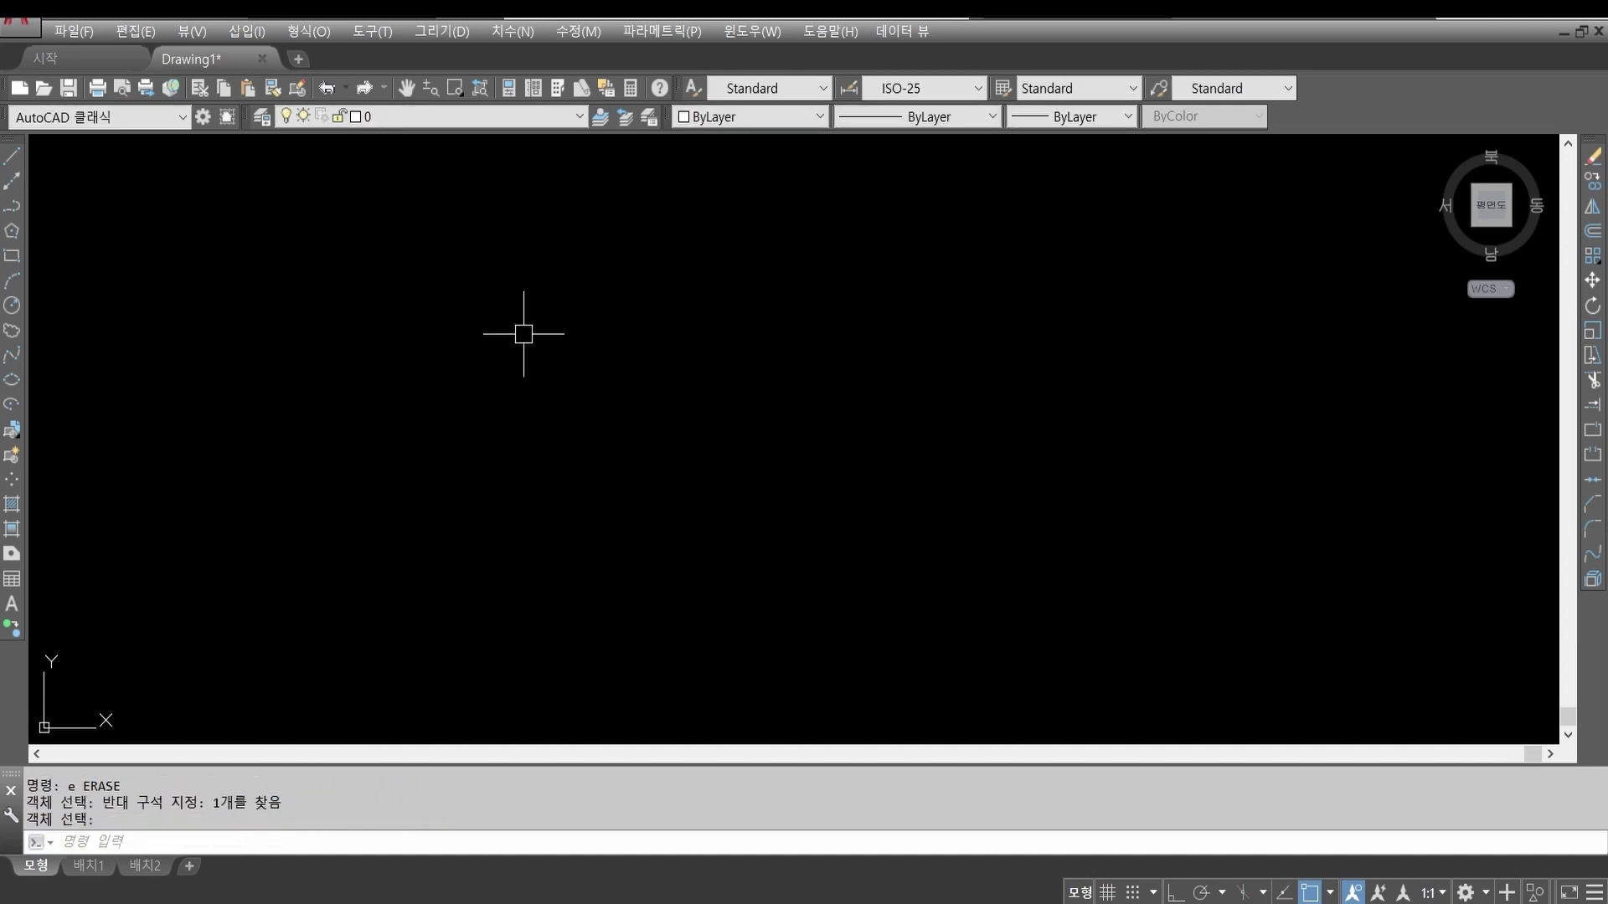
# Step: With ortho on, draw connected lines forming an open U: a short vertical, a long horizontal base and a taller vertical
pyautogui.press('Return')
pyautogui.click(437, 381)
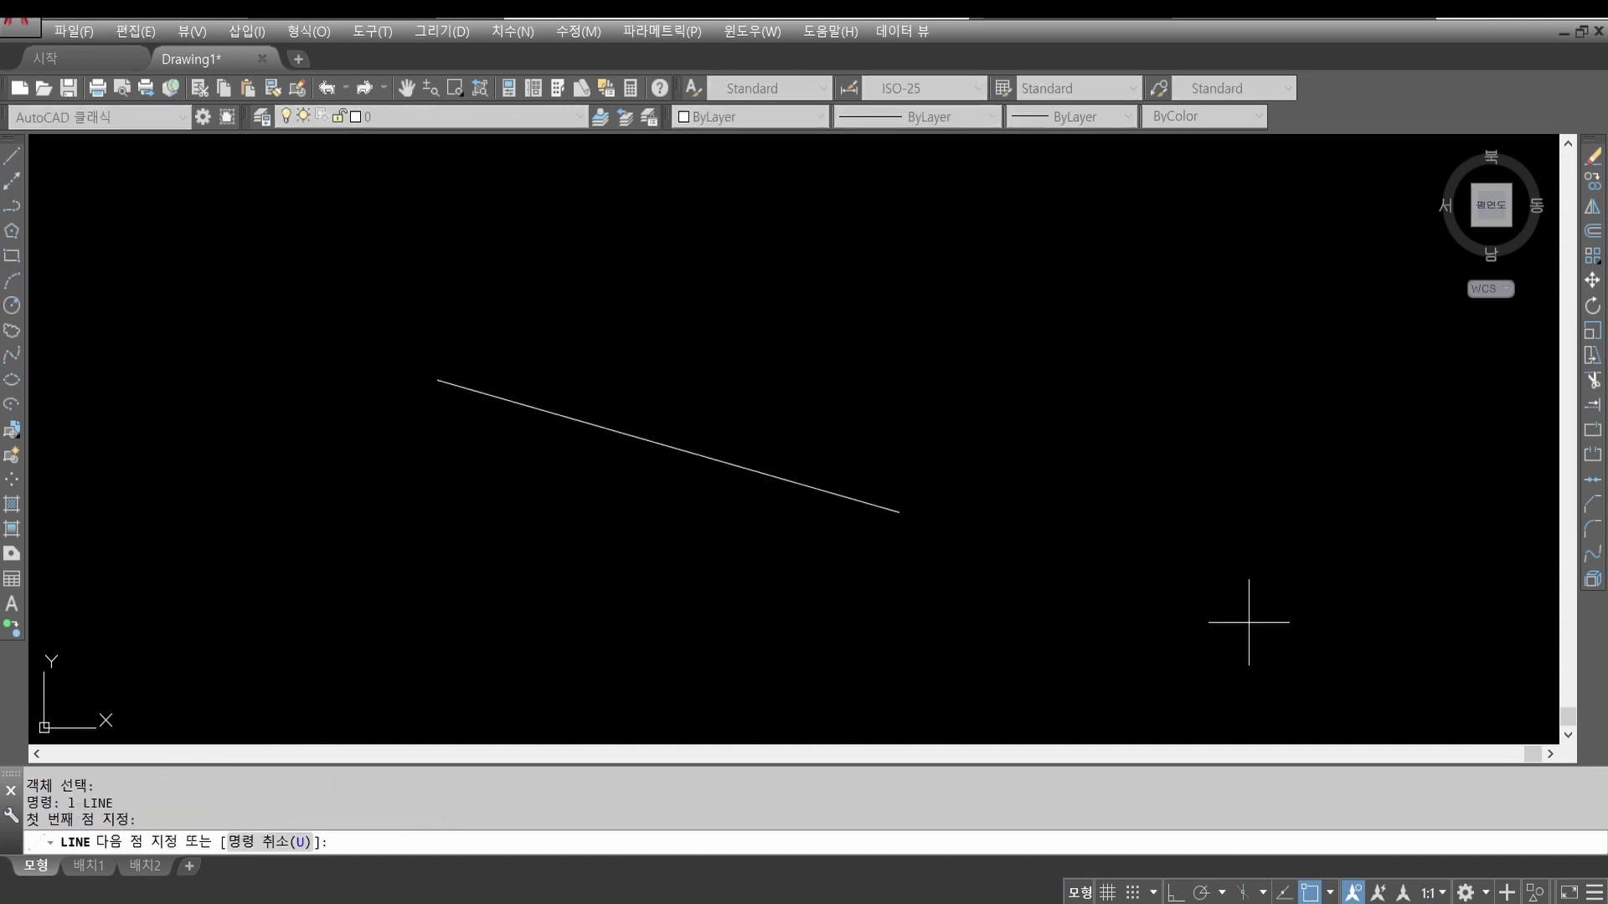
pyautogui.click(1174, 892)
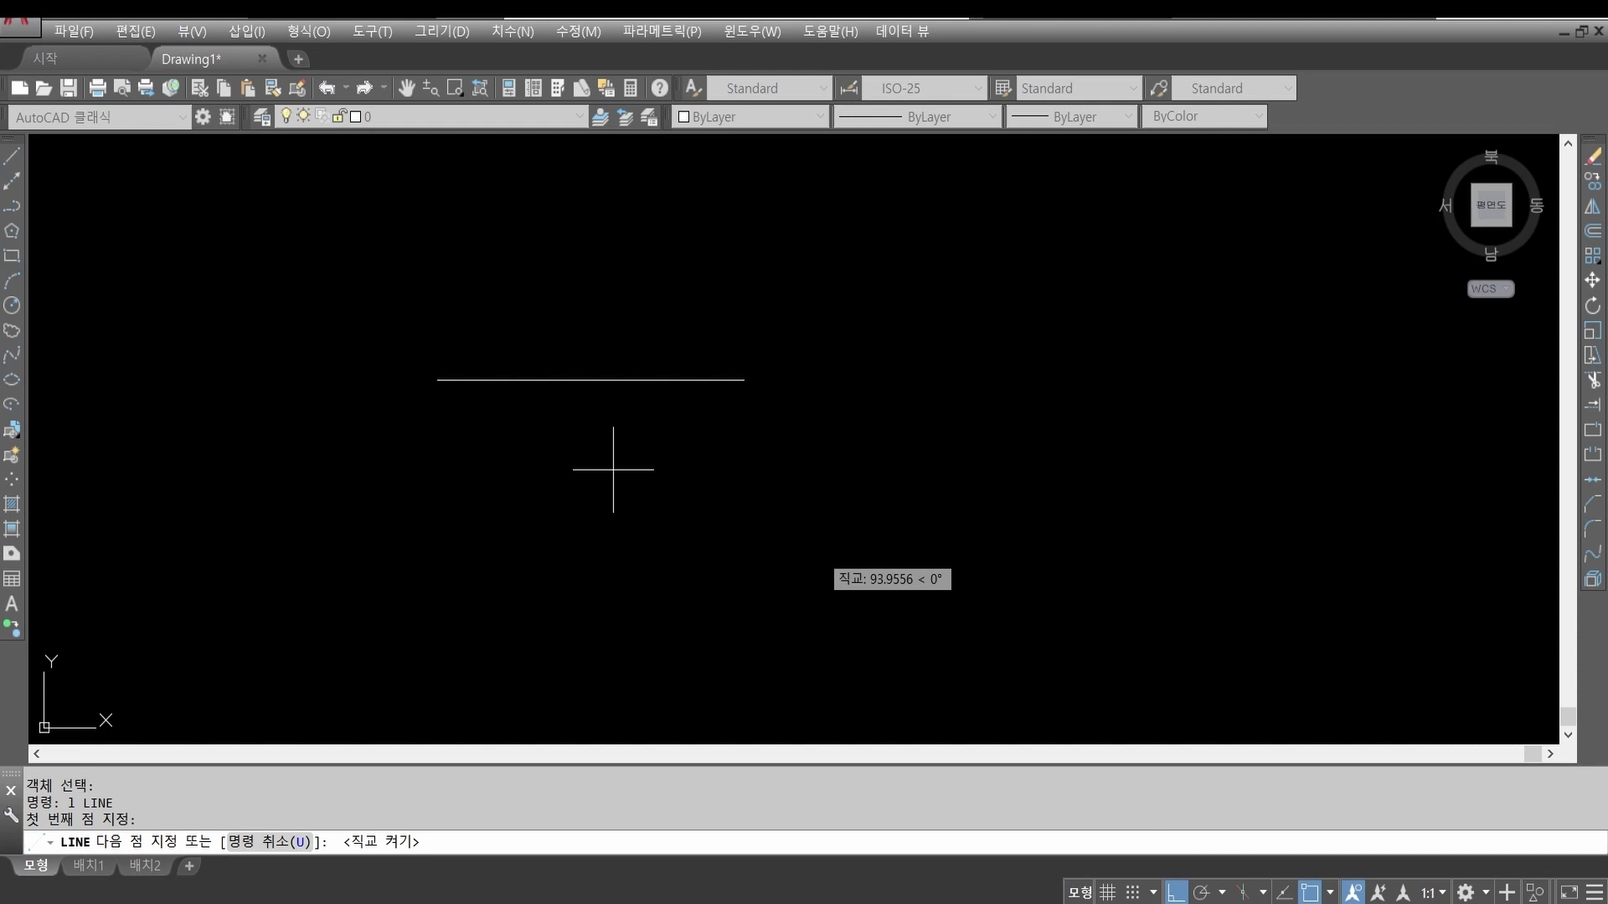
pyautogui.click(437, 471)
pyautogui.click(881, 472)
pyautogui.click(881, 266)
pyautogui.press('Return')
# Step: Draw a horizontal line from the upper end of the short vertical, crossing and extending past the tall vertical
pyautogui.press('Return')
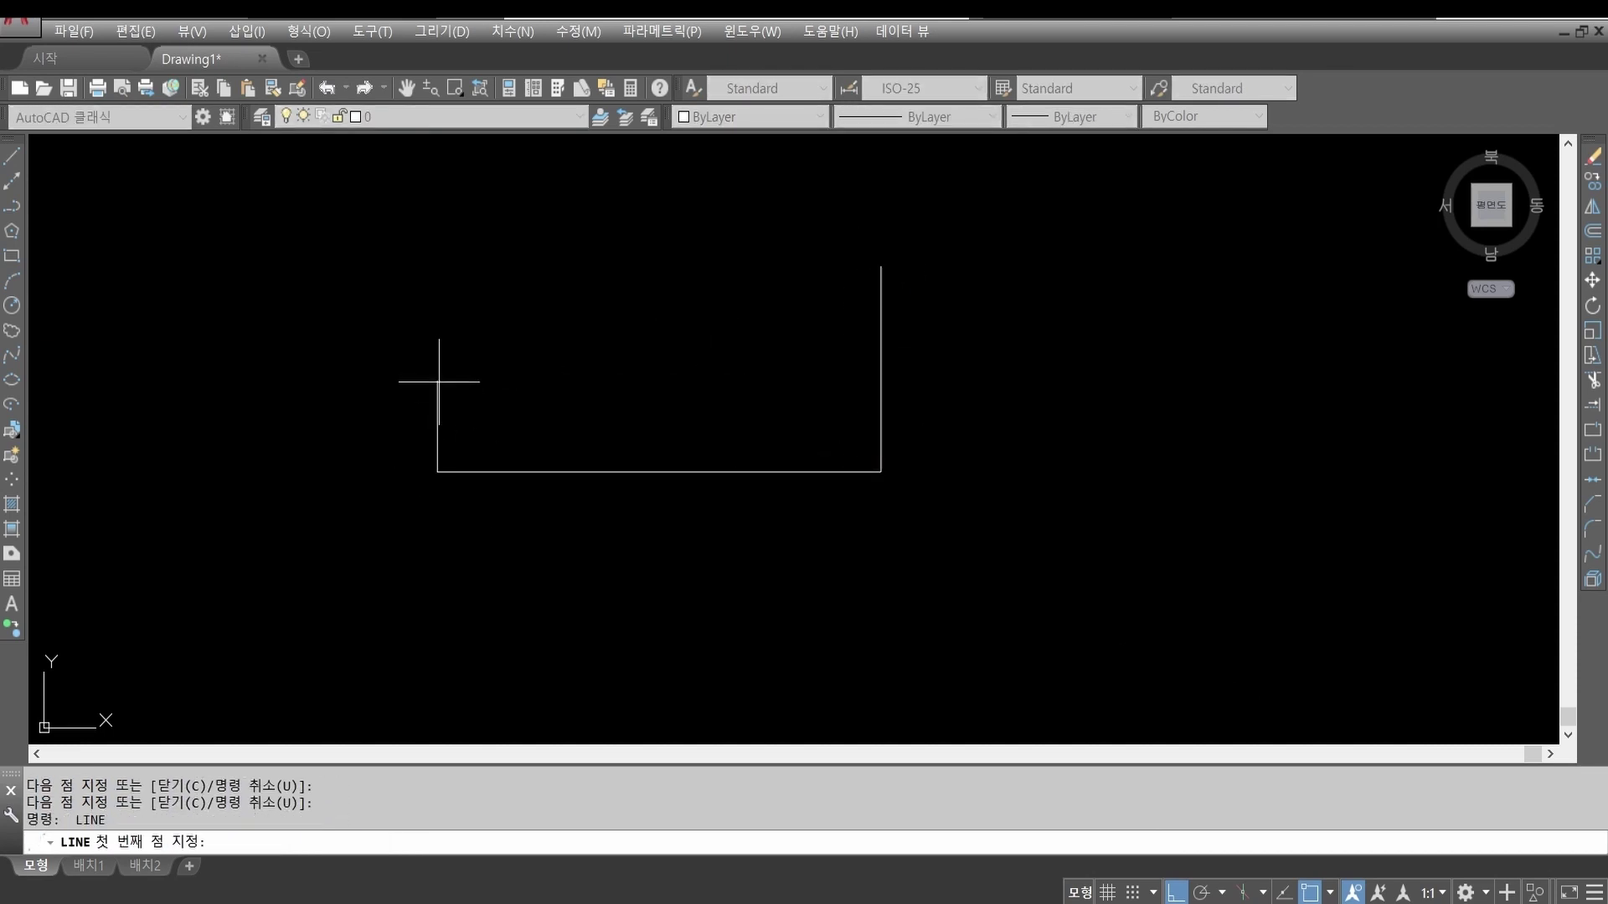
pyautogui.click(437, 381)
pyautogui.click(1120, 381)
pyautogui.press('Return')
# Step: Trim the overhanging ends of the horizontal line and the tall vertical where they cross, leaving a closed rectangle
pyautogui.write('tr')
pyautogui.click(962, 438)
pyautogui.click(829, 323)
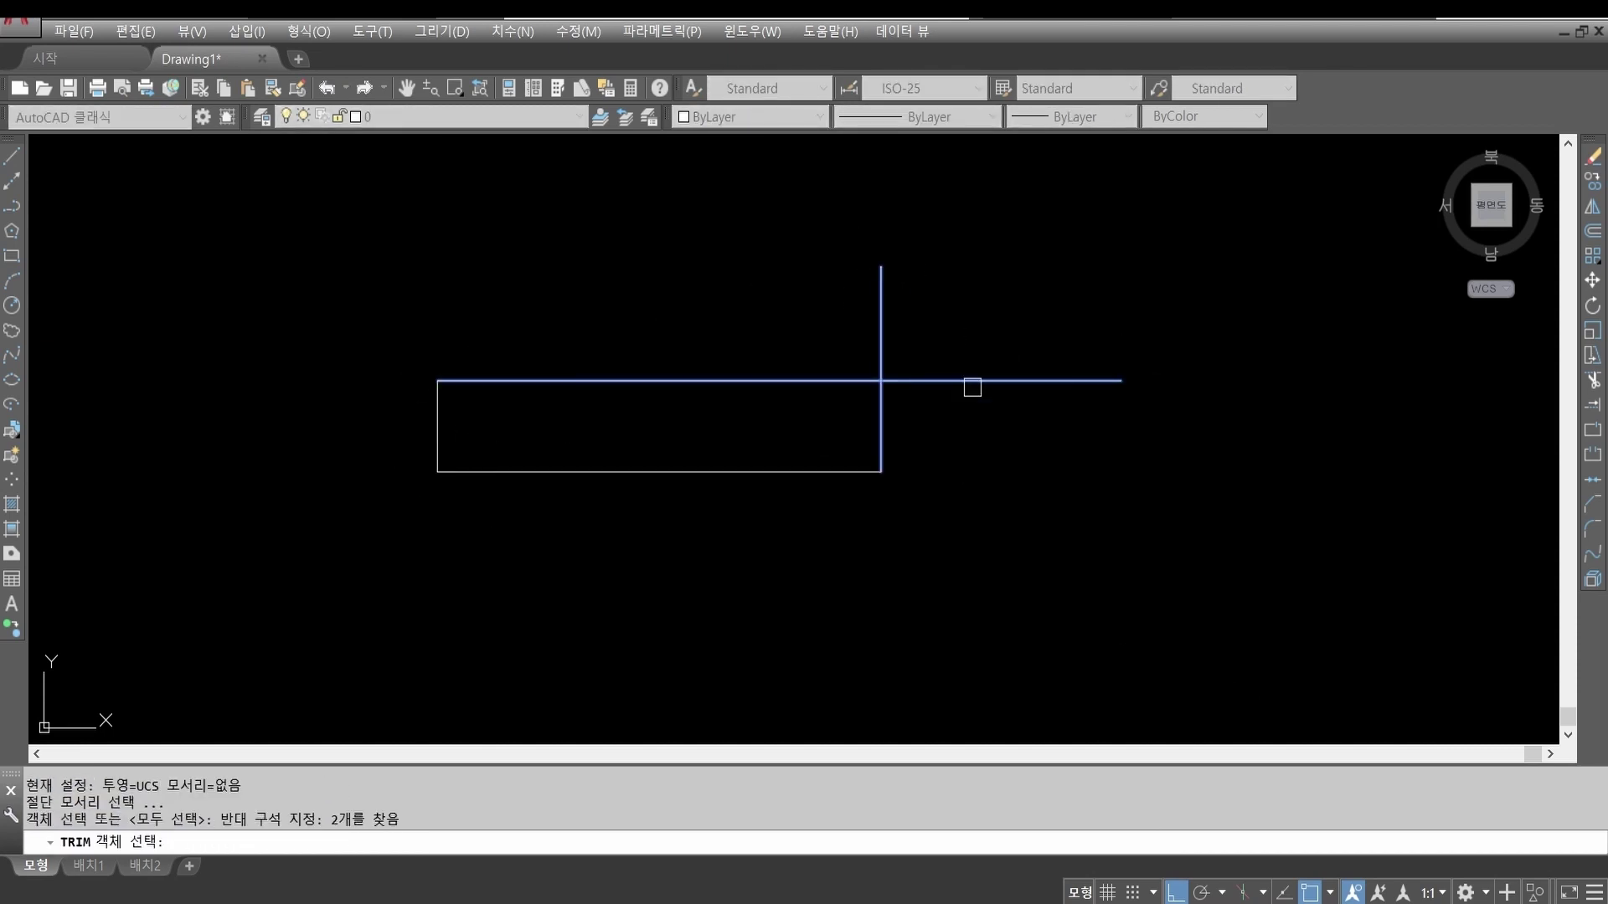
pyautogui.press('space')
pyautogui.click(1042, 448)
pyautogui.click(969, 338)
pyautogui.click(959, 333)
pyautogui.click(766, 259)
pyautogui.press('space')
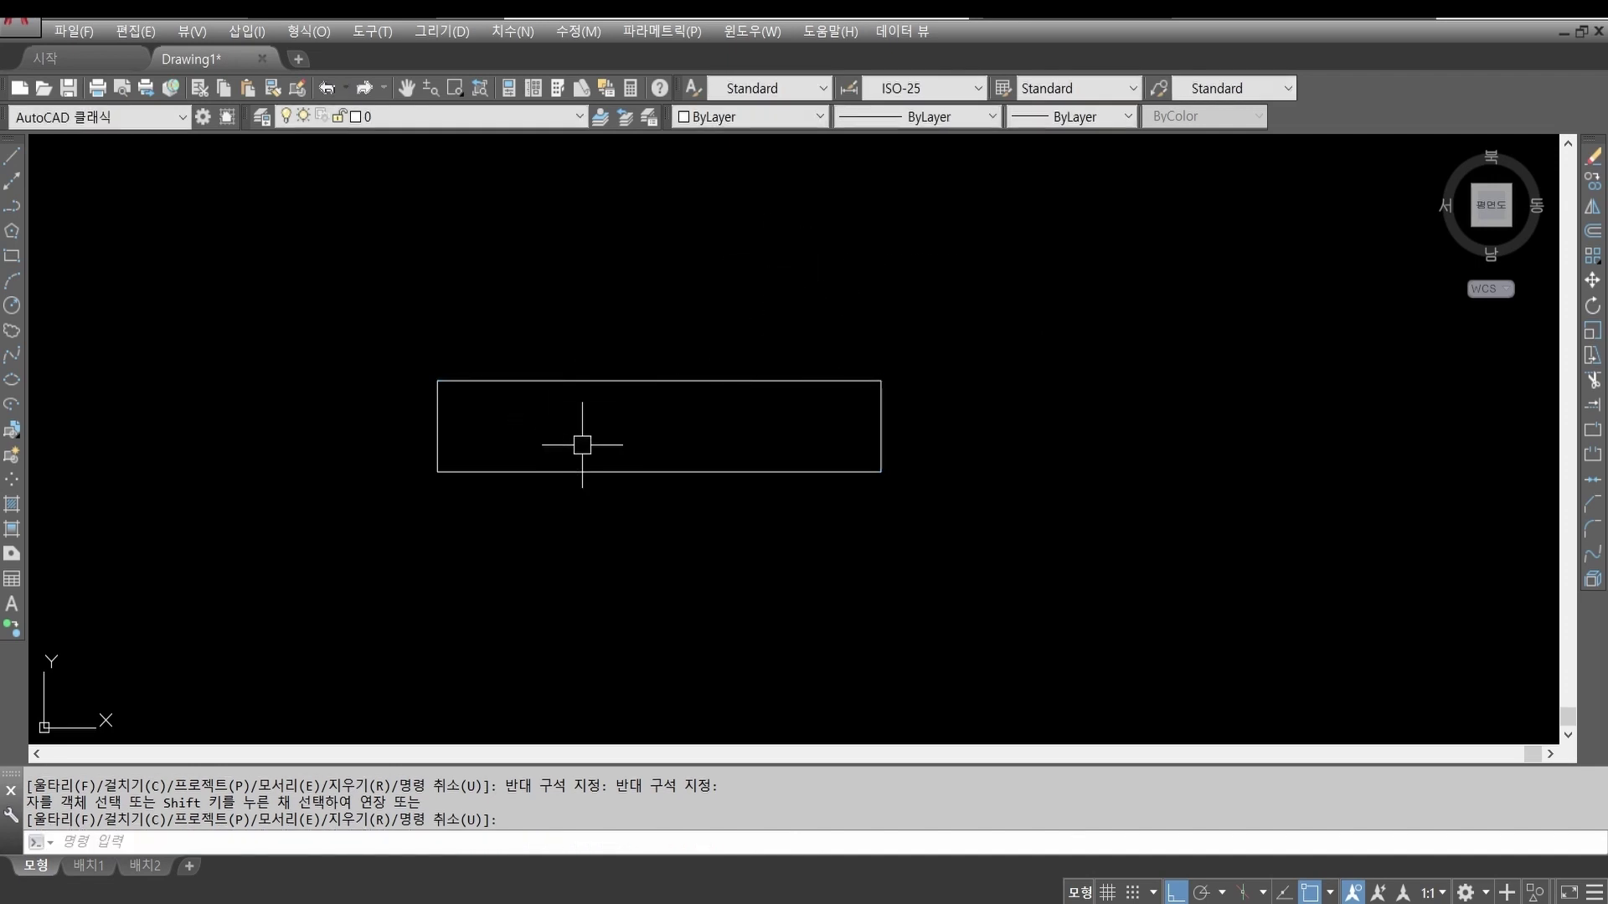
# Step: With ortho off, draw an irregular eight-point spline inside the rectangle, starting and ending on its upper edge with Nearest snaps
pyautogui.click(1175, 893)
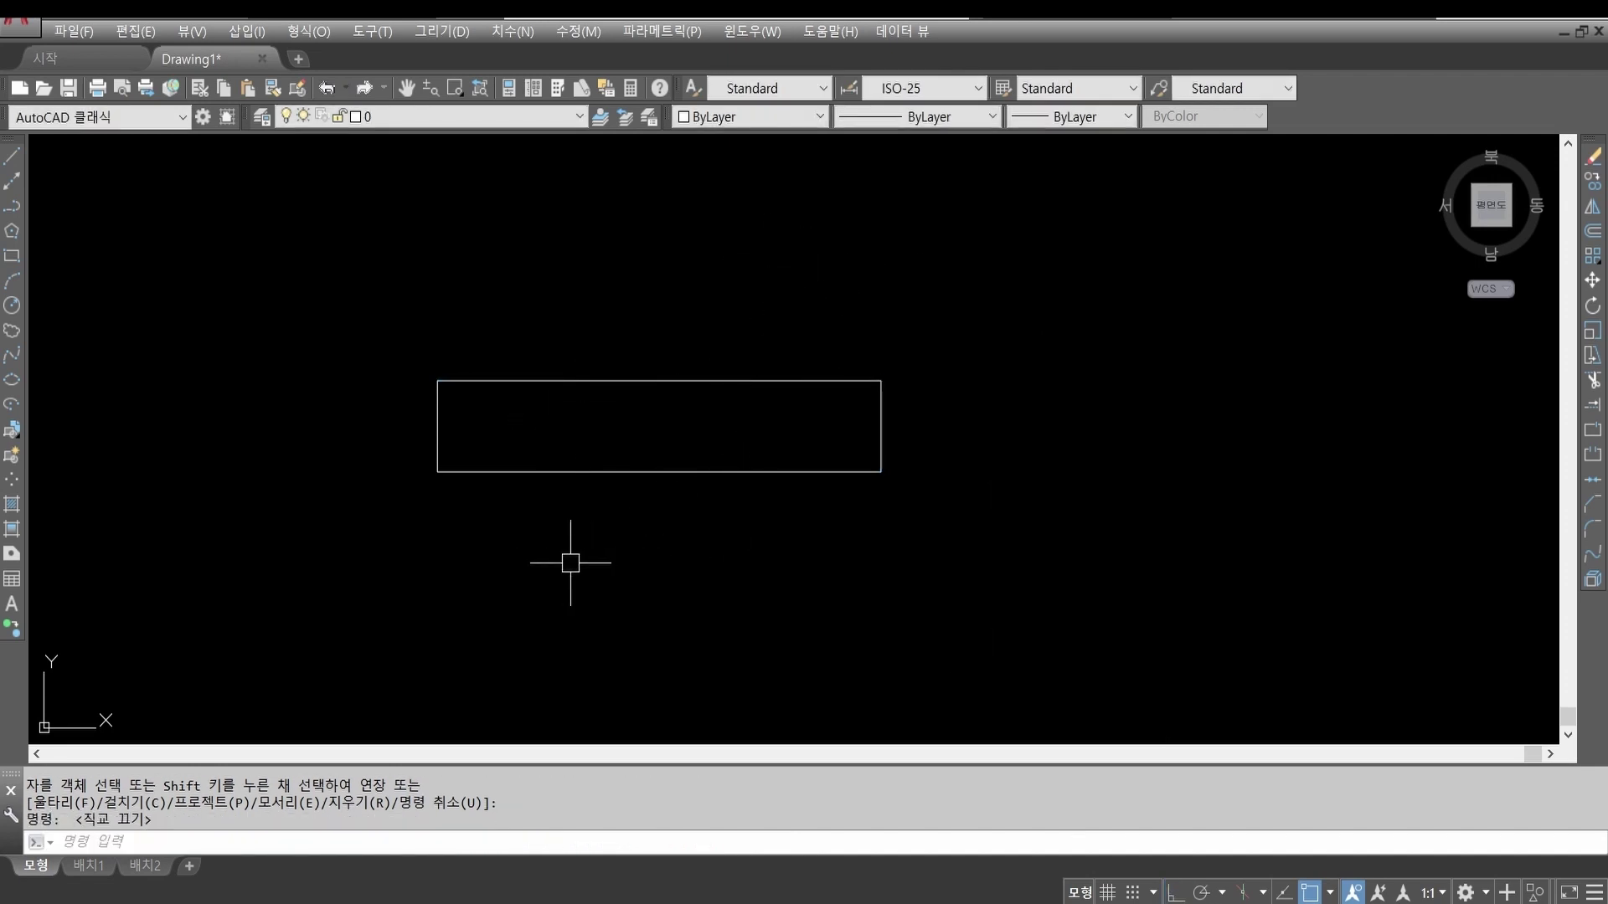
pyautogui.write('spl')
pyautogui.press('space')
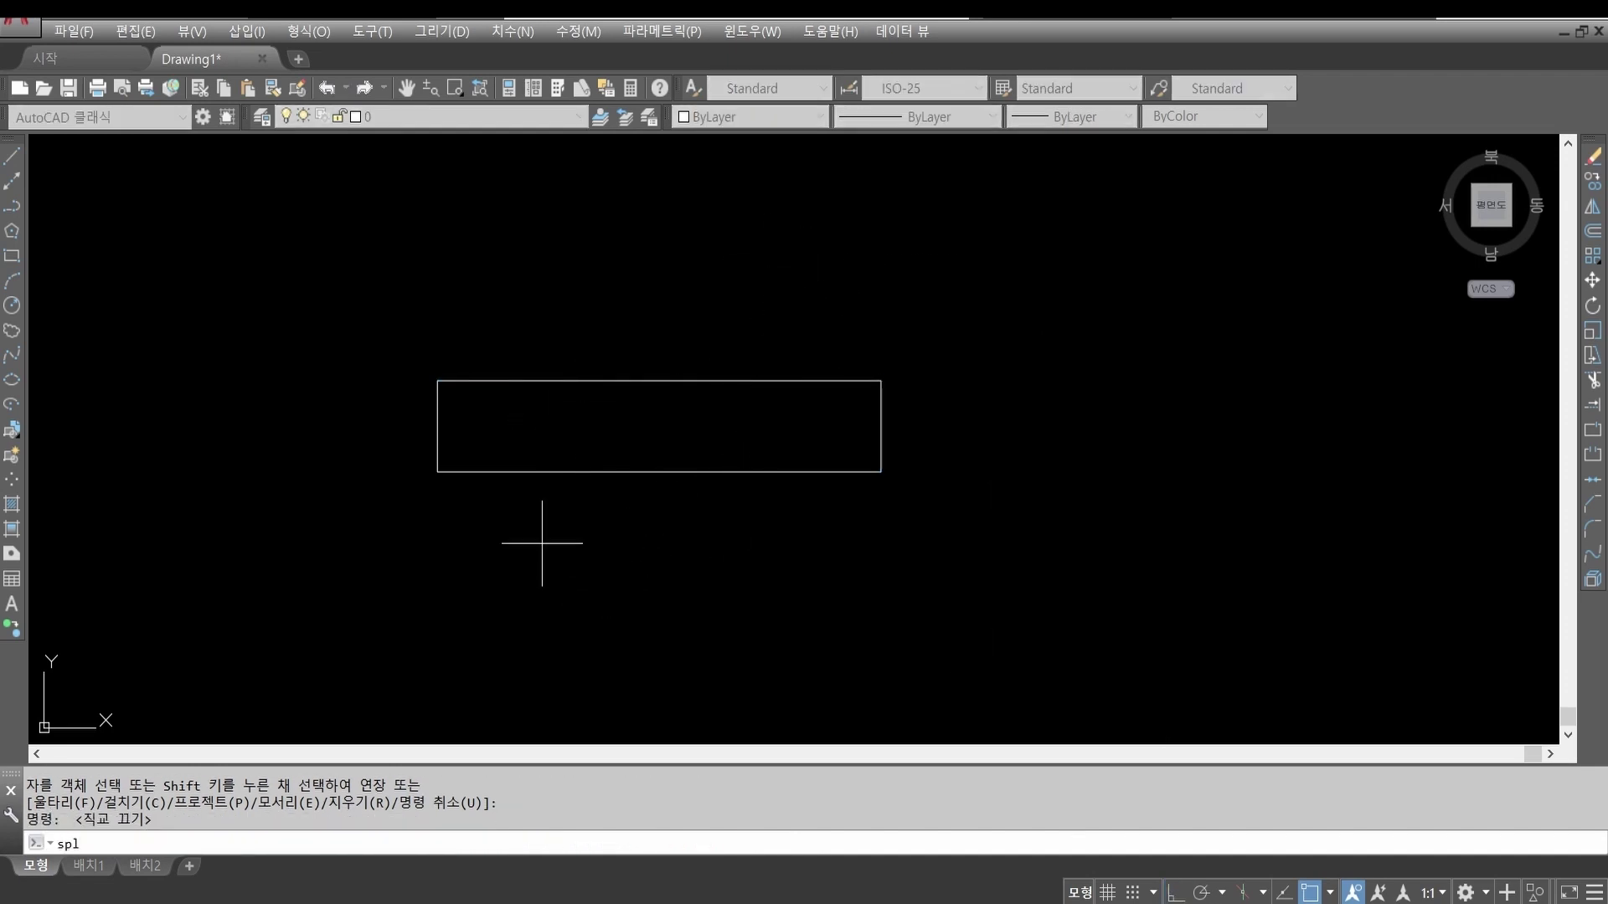
pyautogui.scroll(3, 553, 469)
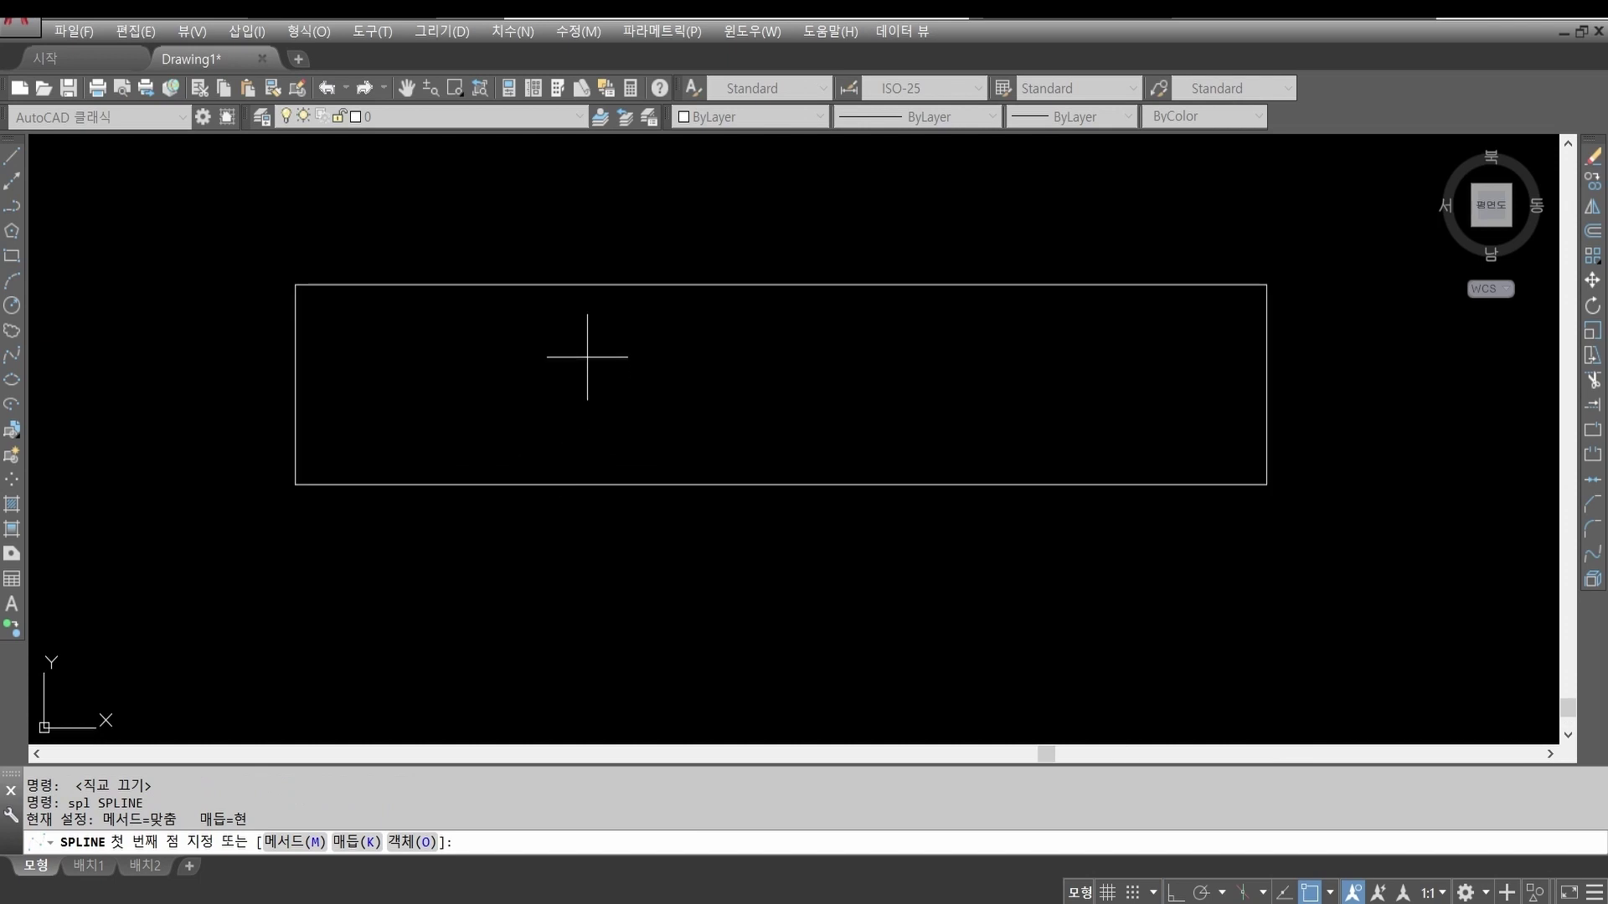
pyautogui.click(541, 285)
pyautogui.click(549, 333)
pyautogui.click(630, 365)
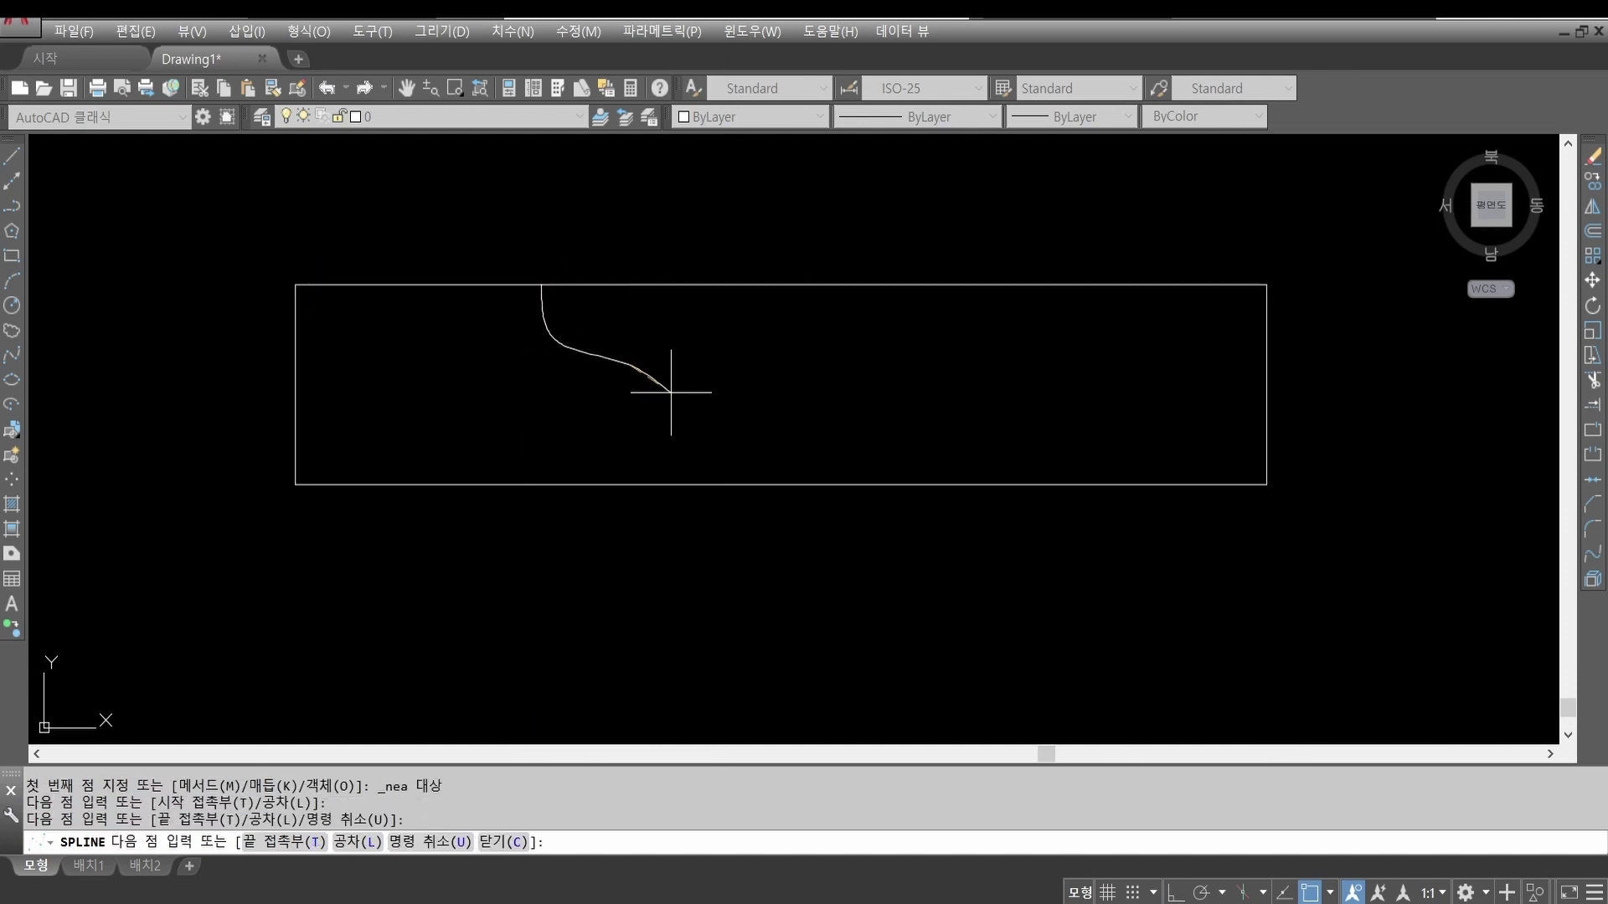
pyautogui.click(675, 388)
pyautogui.click(737, 370)
pyautogui.click(831, 379)
pyautogui.click(875, 345)
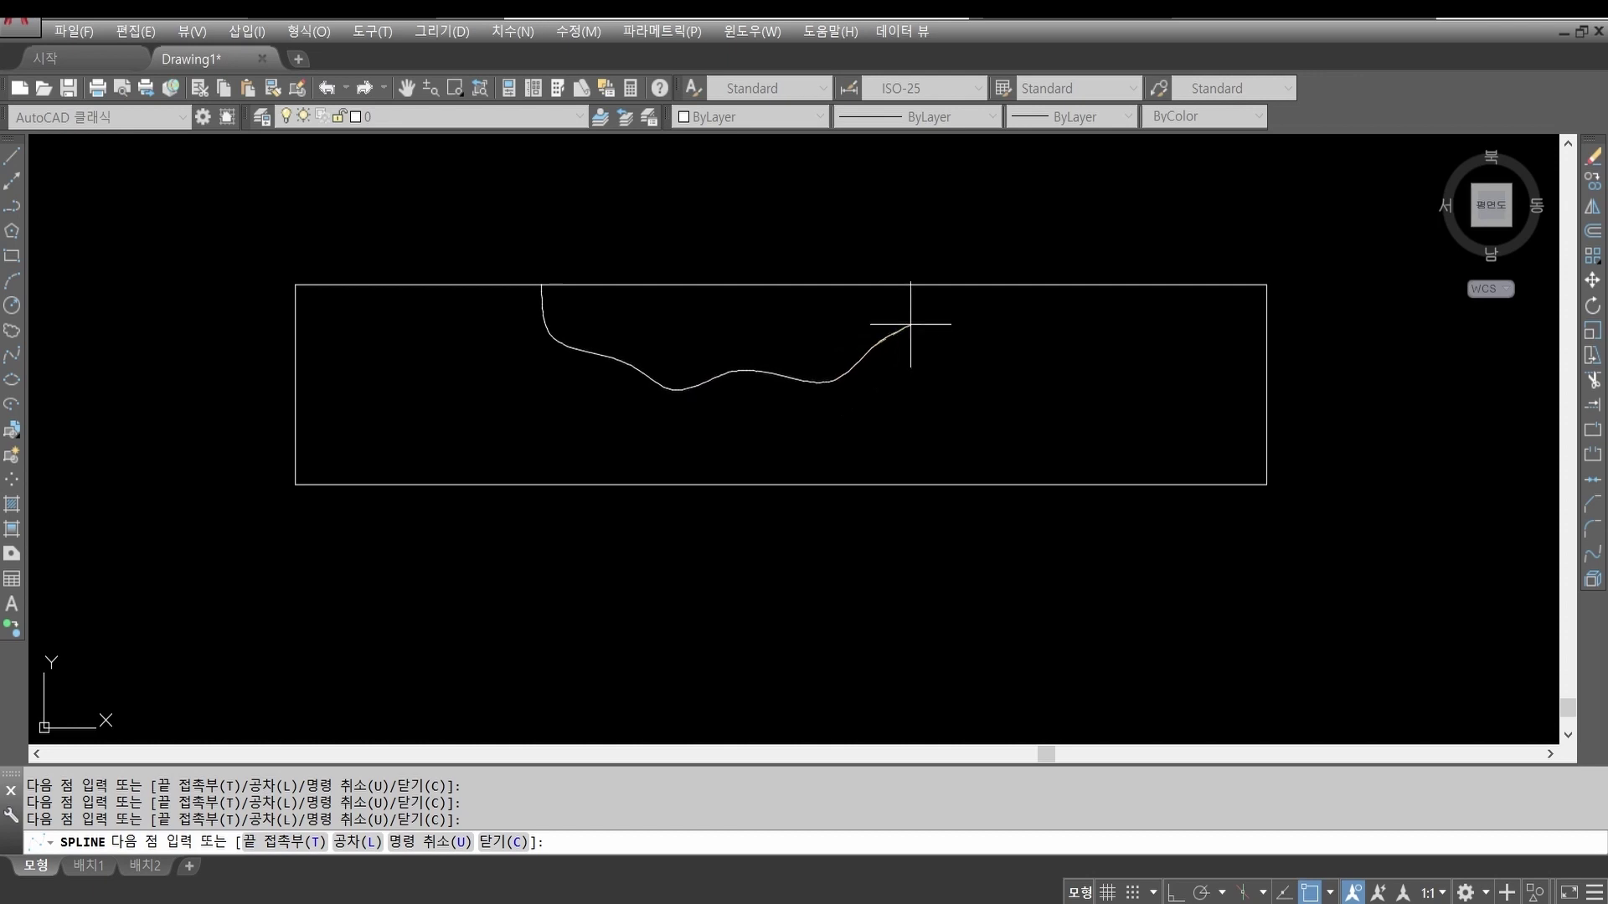
pyautogui.click(880, 285)
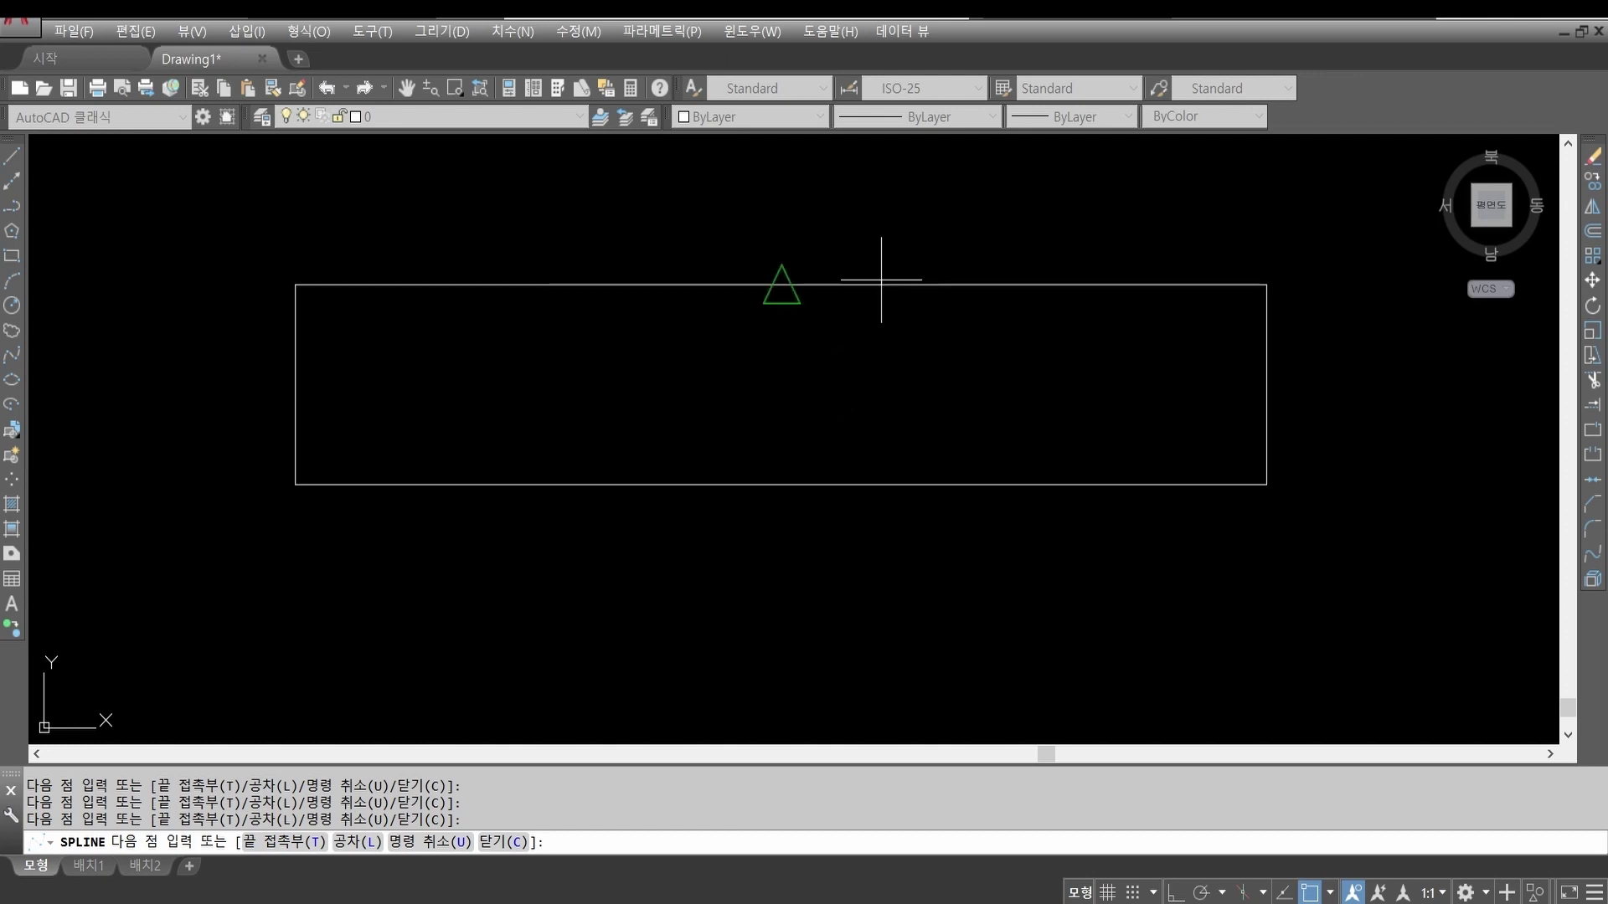
pyautogui.press('Return')
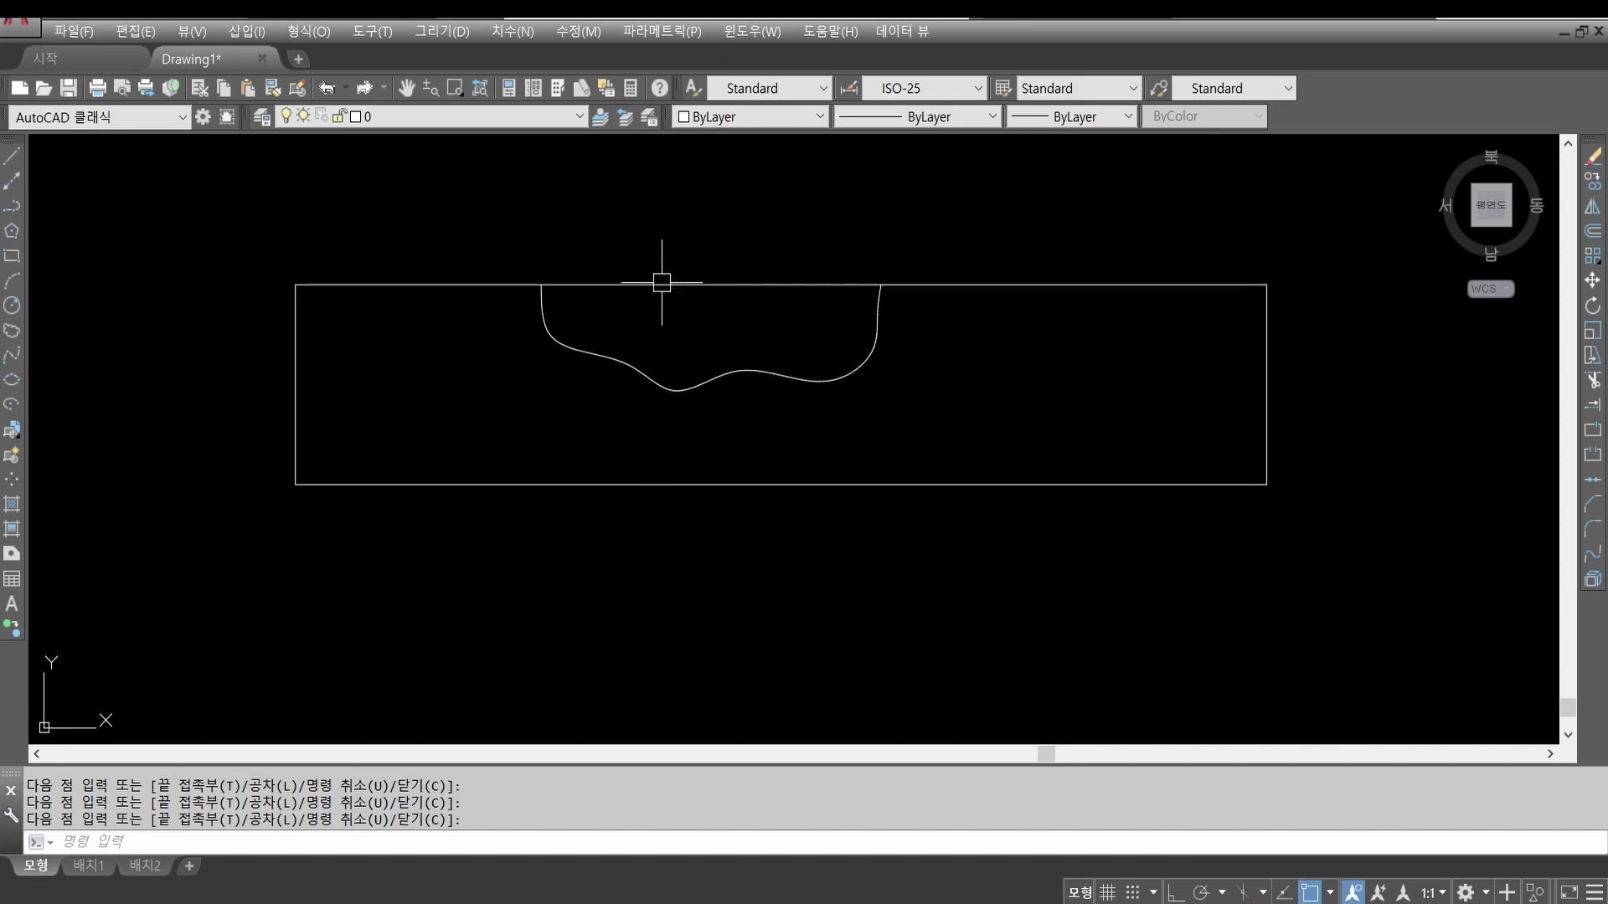
# Step: Start a hatch and choose the ANSI31 predefined pattern
pyautogui.write('h')
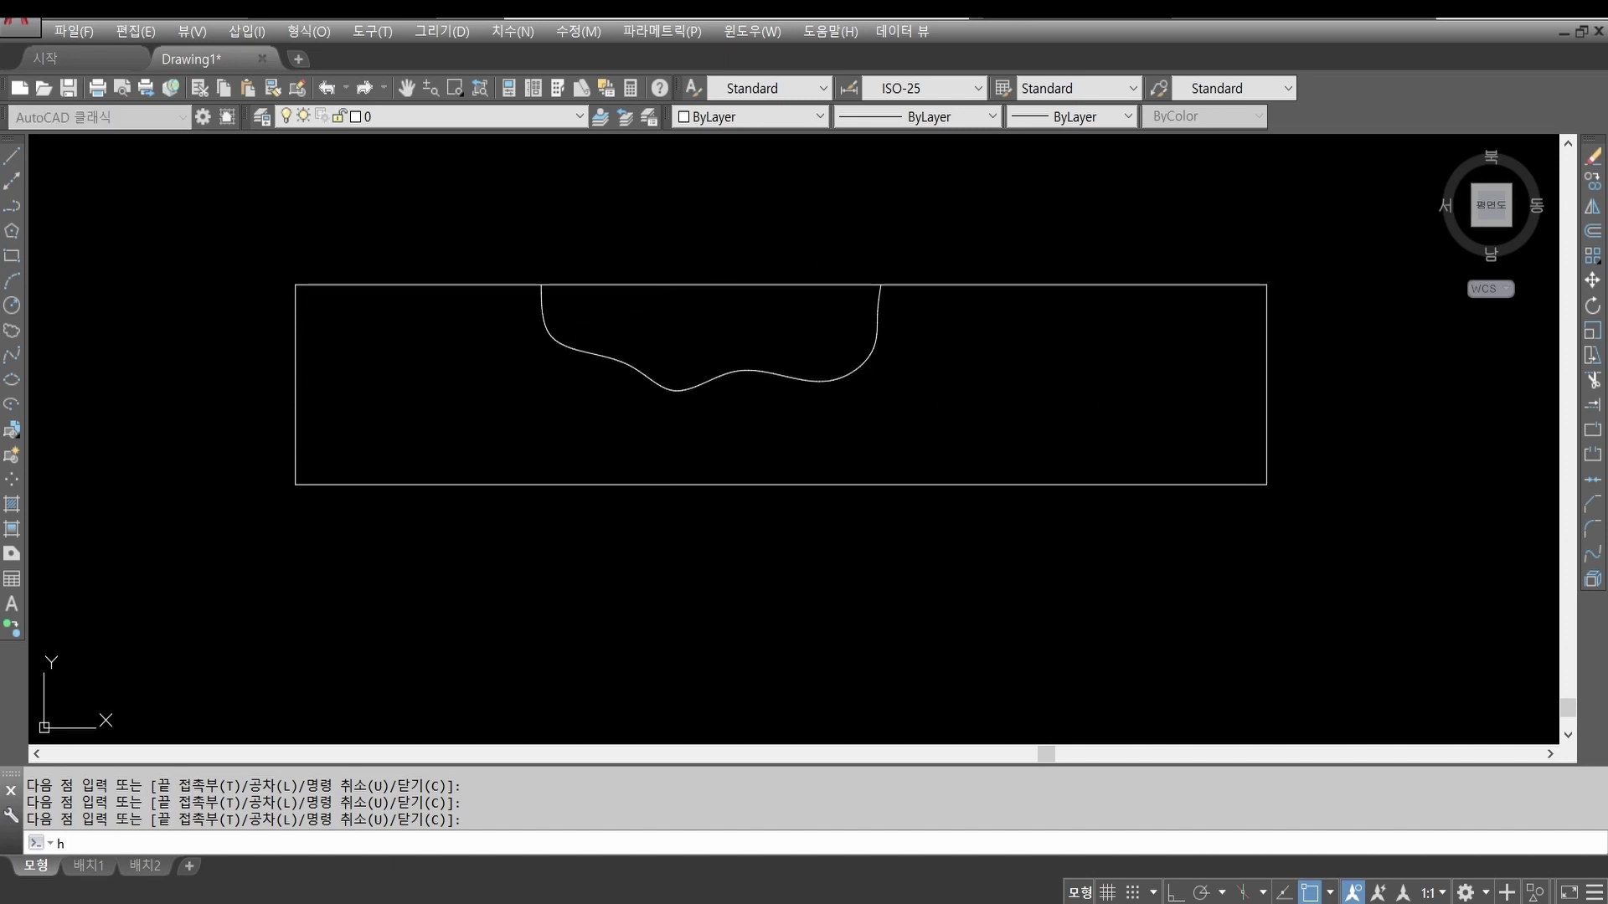
pyautogui.press('Return')
pyautogui.click(766, 243)
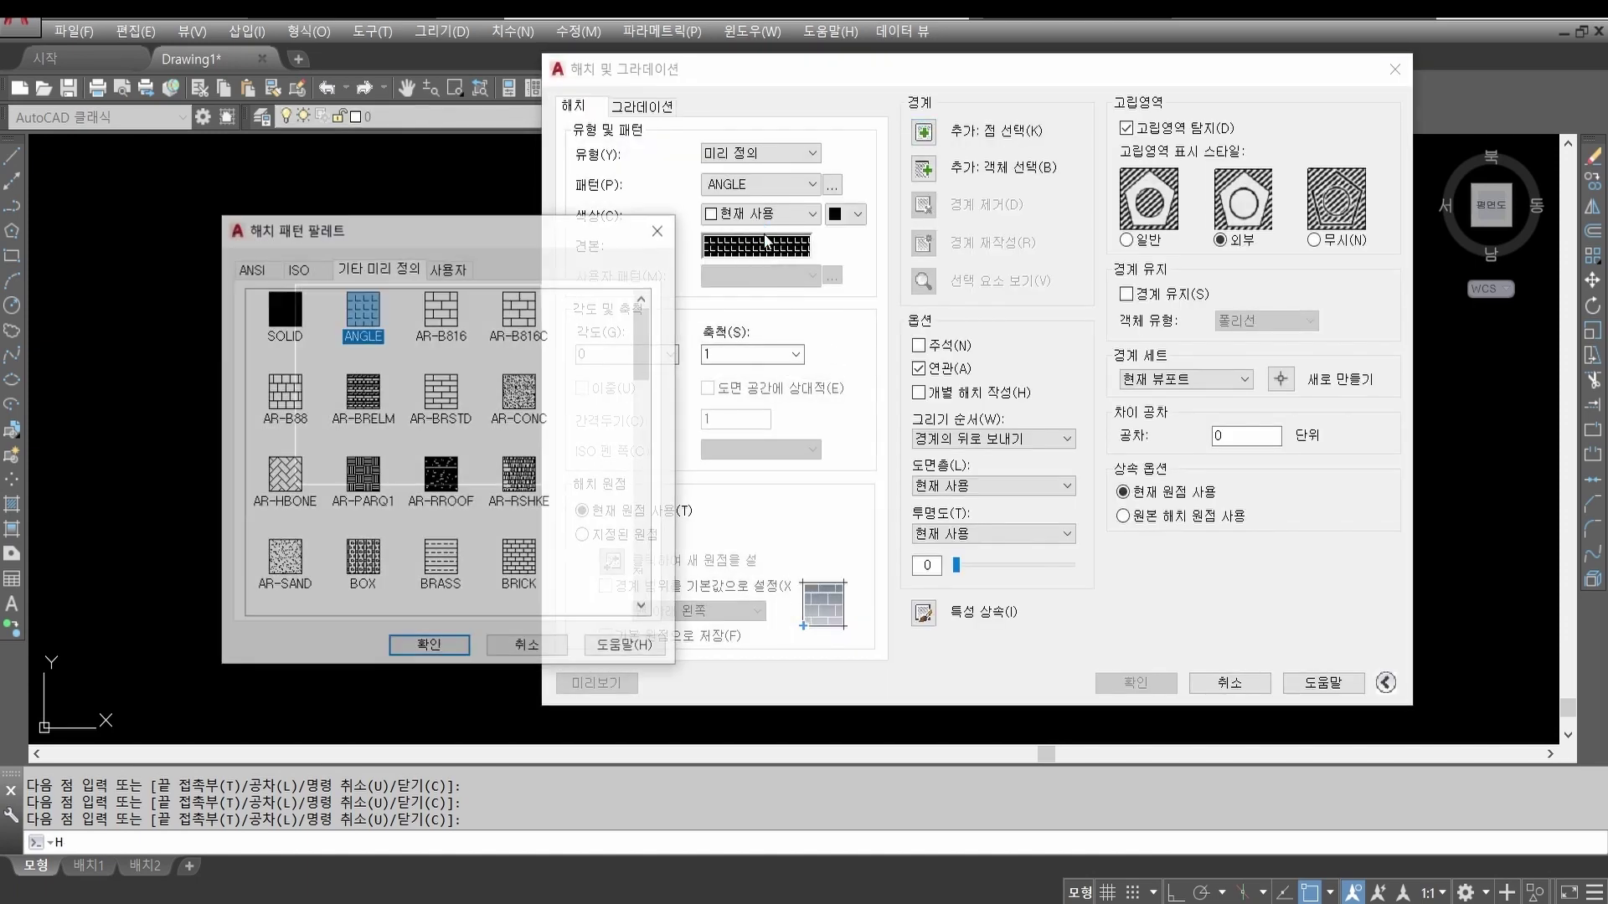
pyautogui.click(249, 268)
pyautogui.click(283, 310)
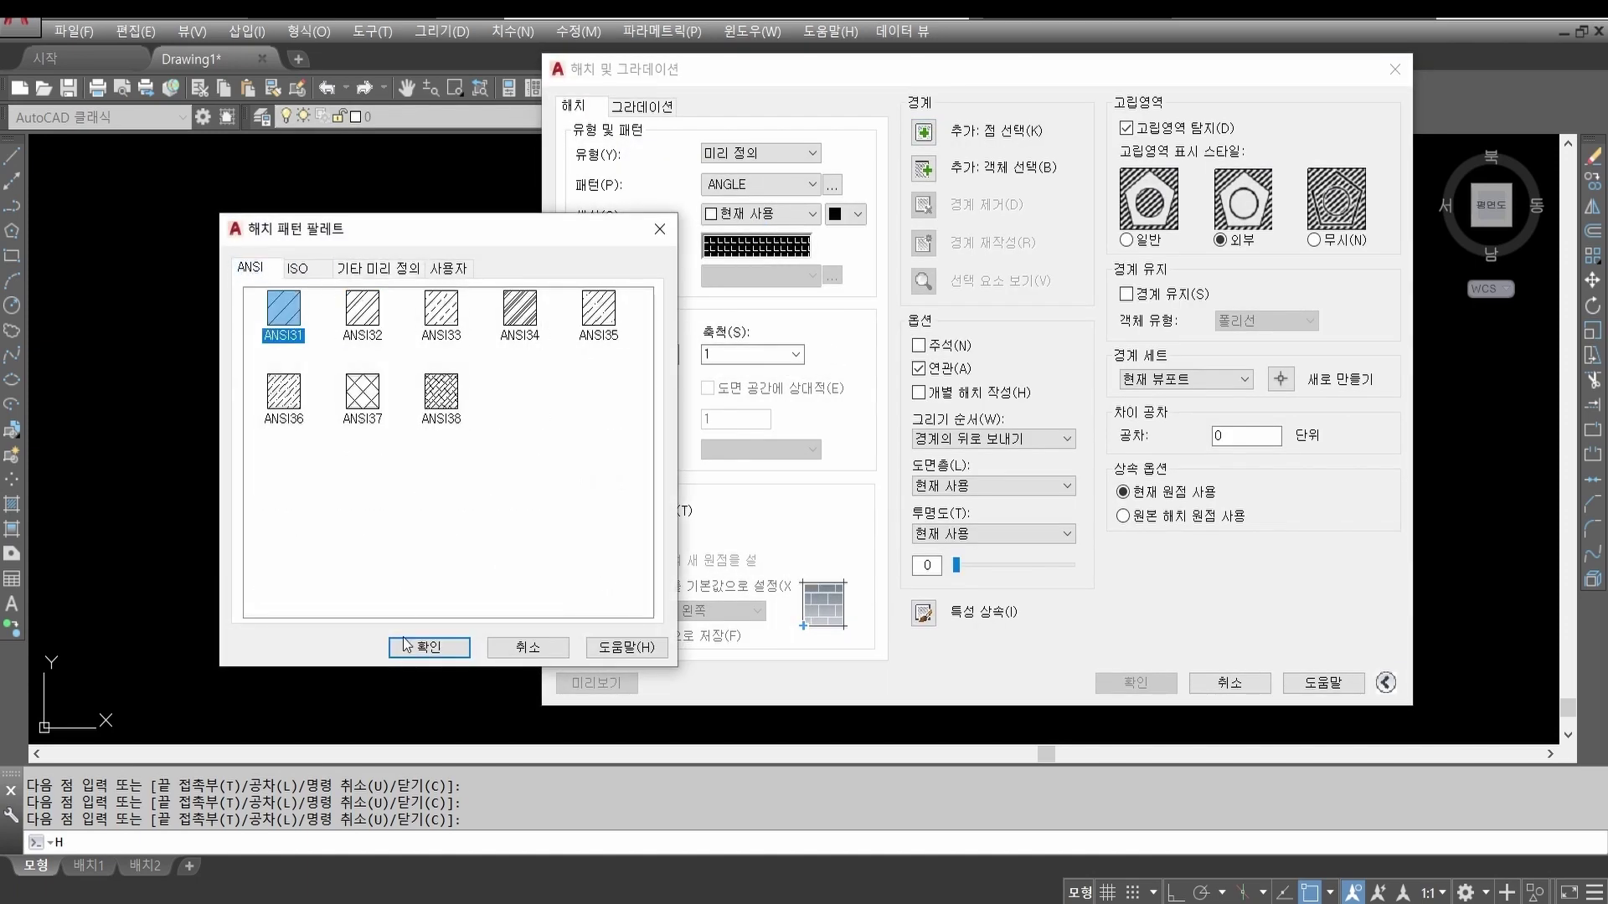
pyautogui.click(429, 647)
# Step: Hatch the region enclosed by the spline and the rectangle's upper edge, using a picked internal point
pyautogui.click(924, 132)
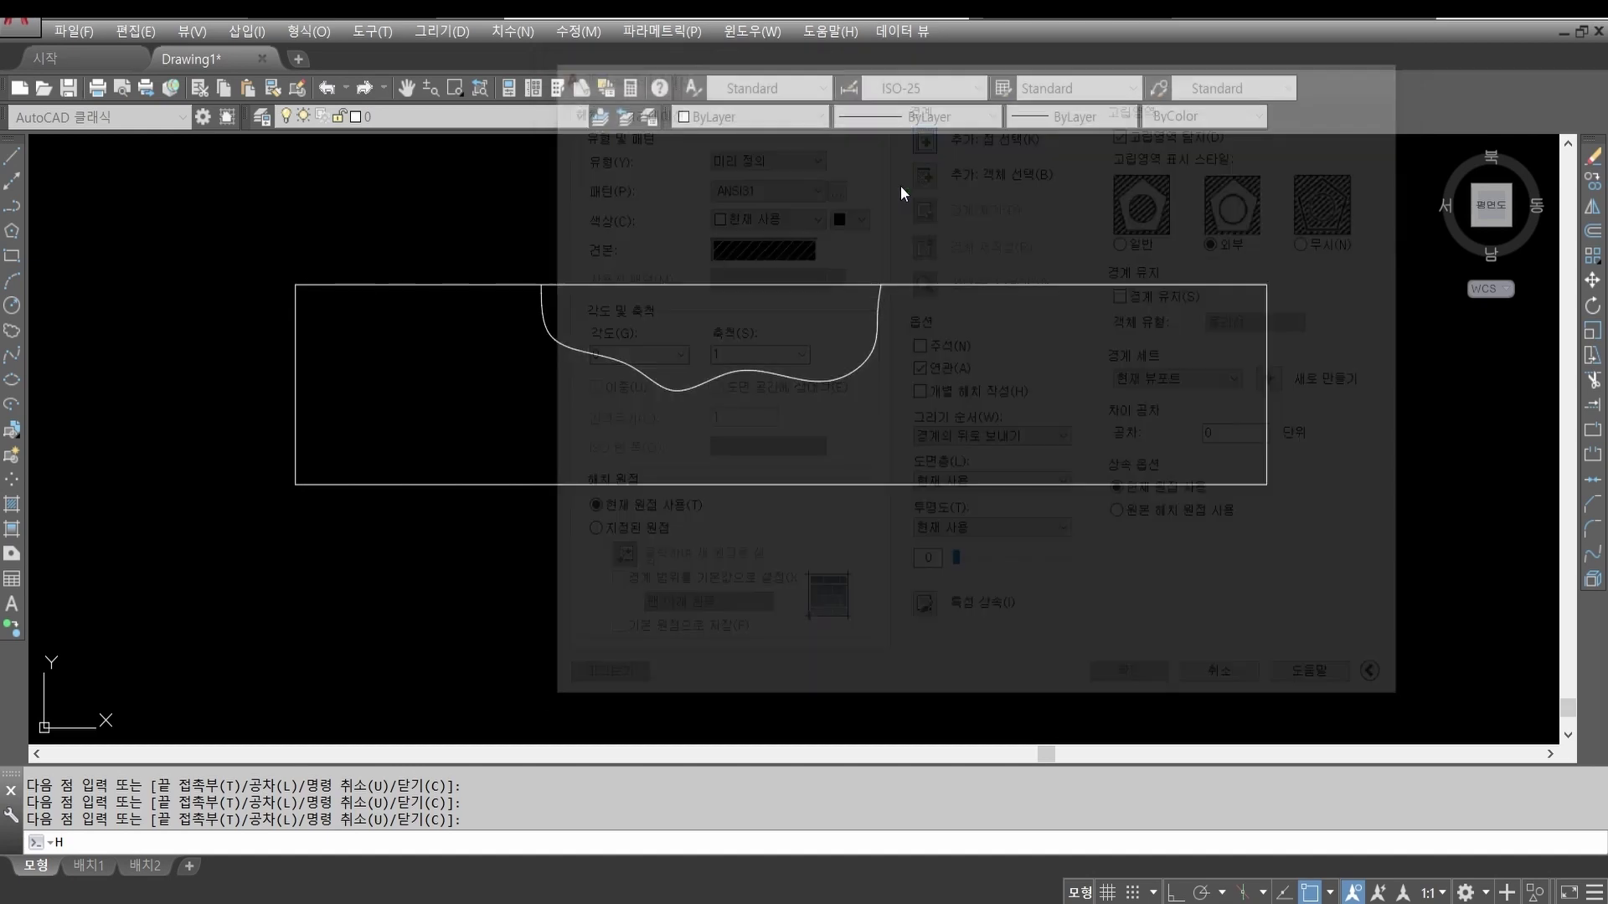
pyautogui.click(713, 335)
pyautogui.press('Return')
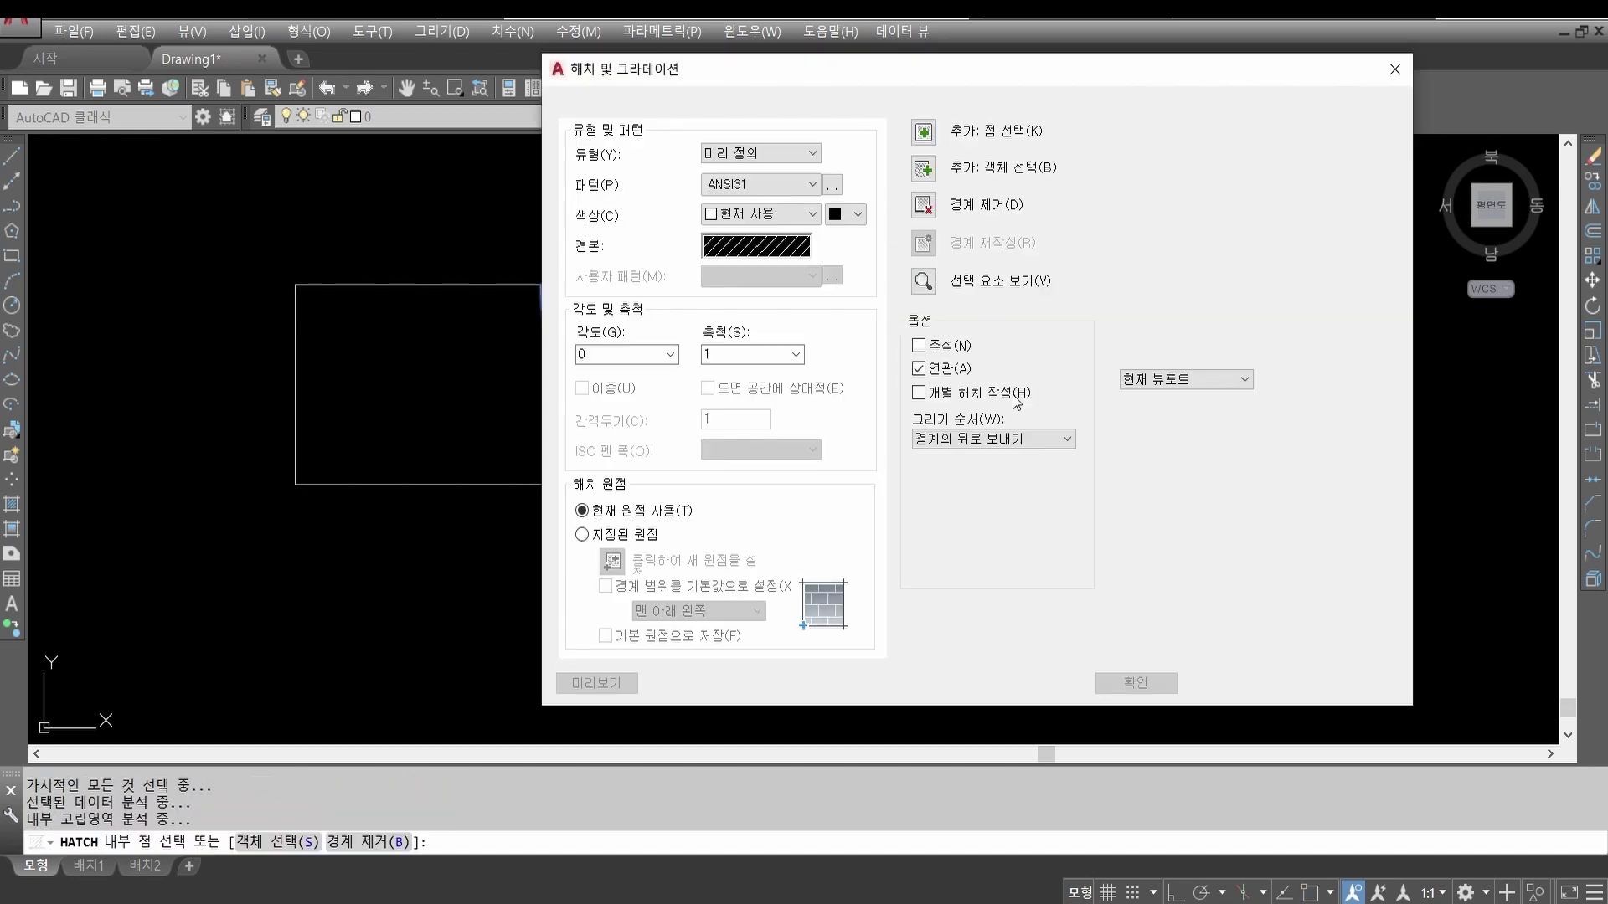
pyautogui.click(1135, 686)
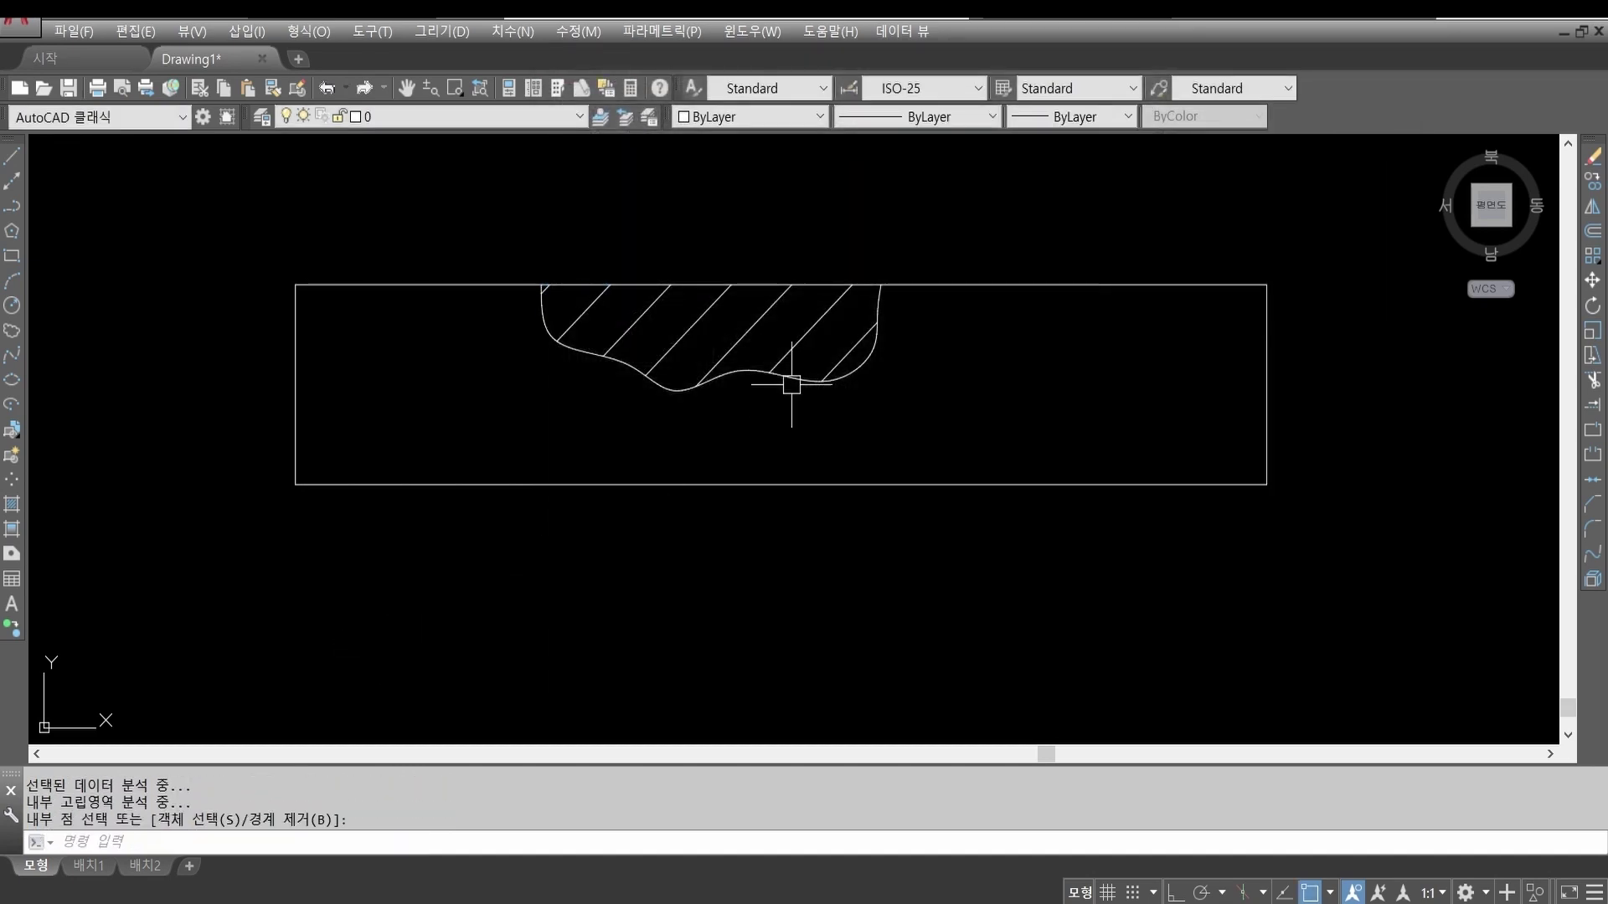
pyautogui.press('Escape')
pyautogui.press('Escape')
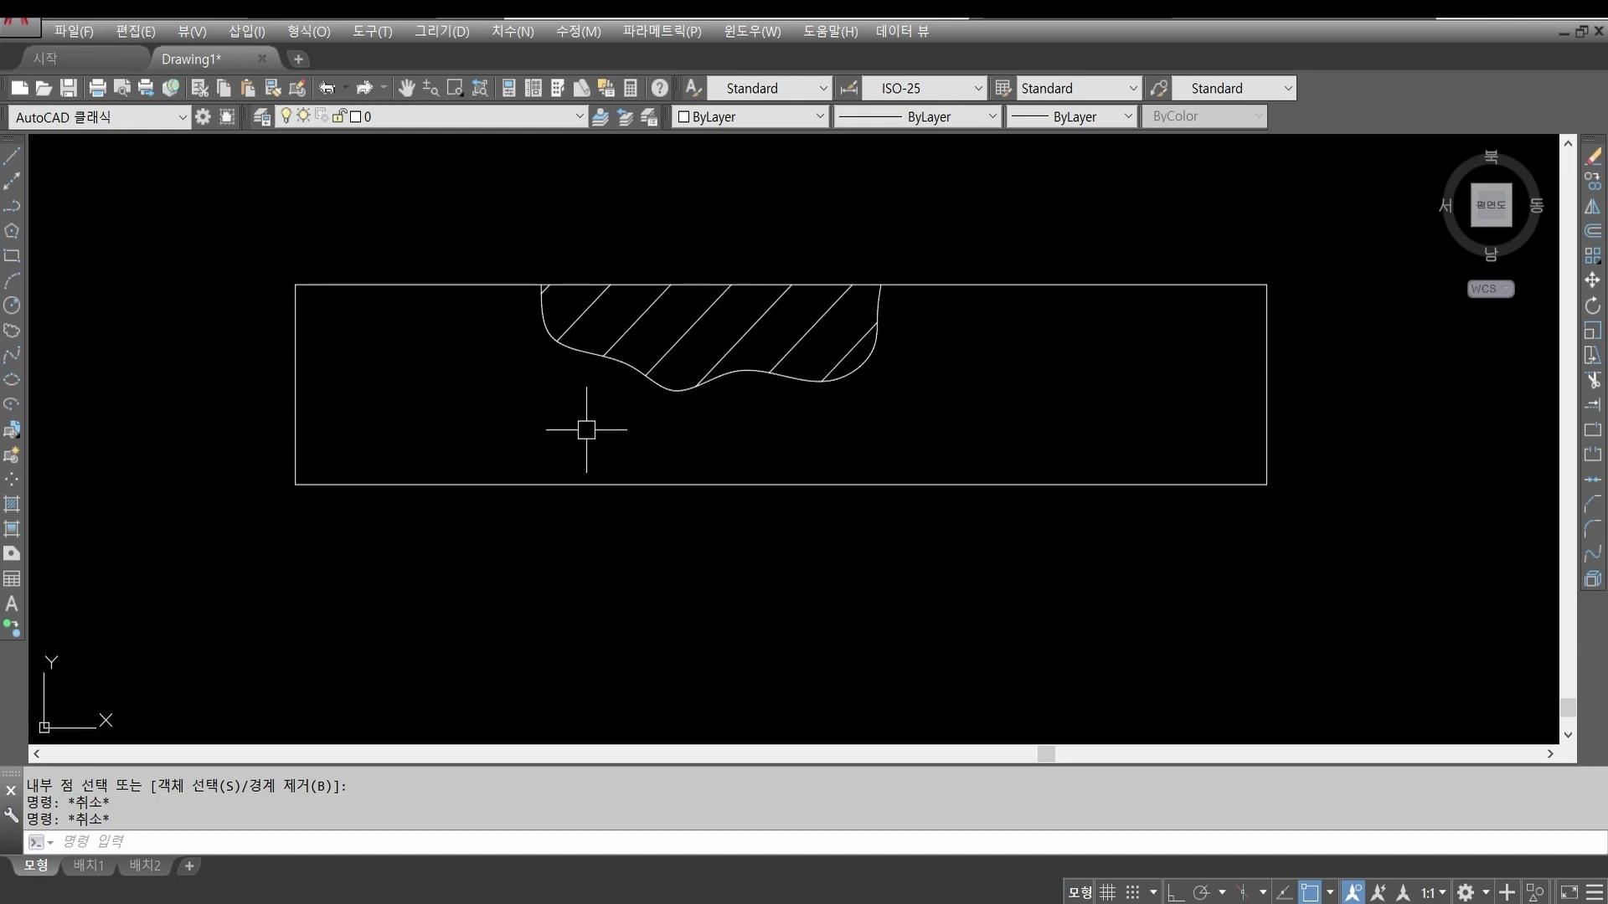
# Step: Erase the hatch, and erase the spline and the rectangle's lines with a crossing selection
pyautogui.write('e')
pyautogui.press('Return')
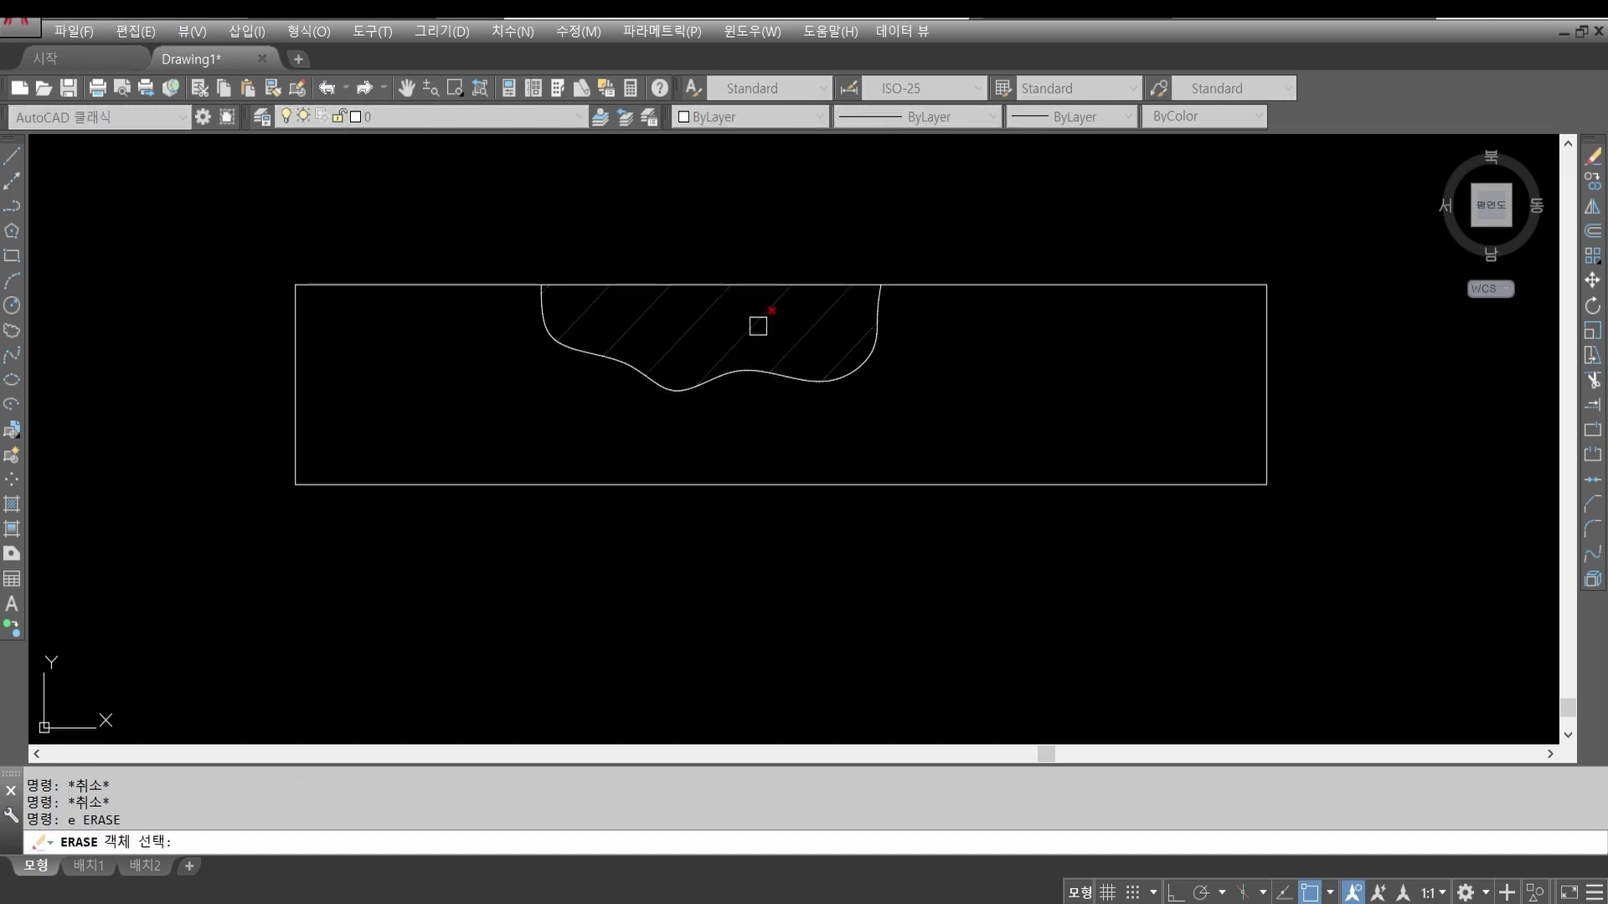
pyautogui.click(752, 329)
pyautogui.click(1331, 553)
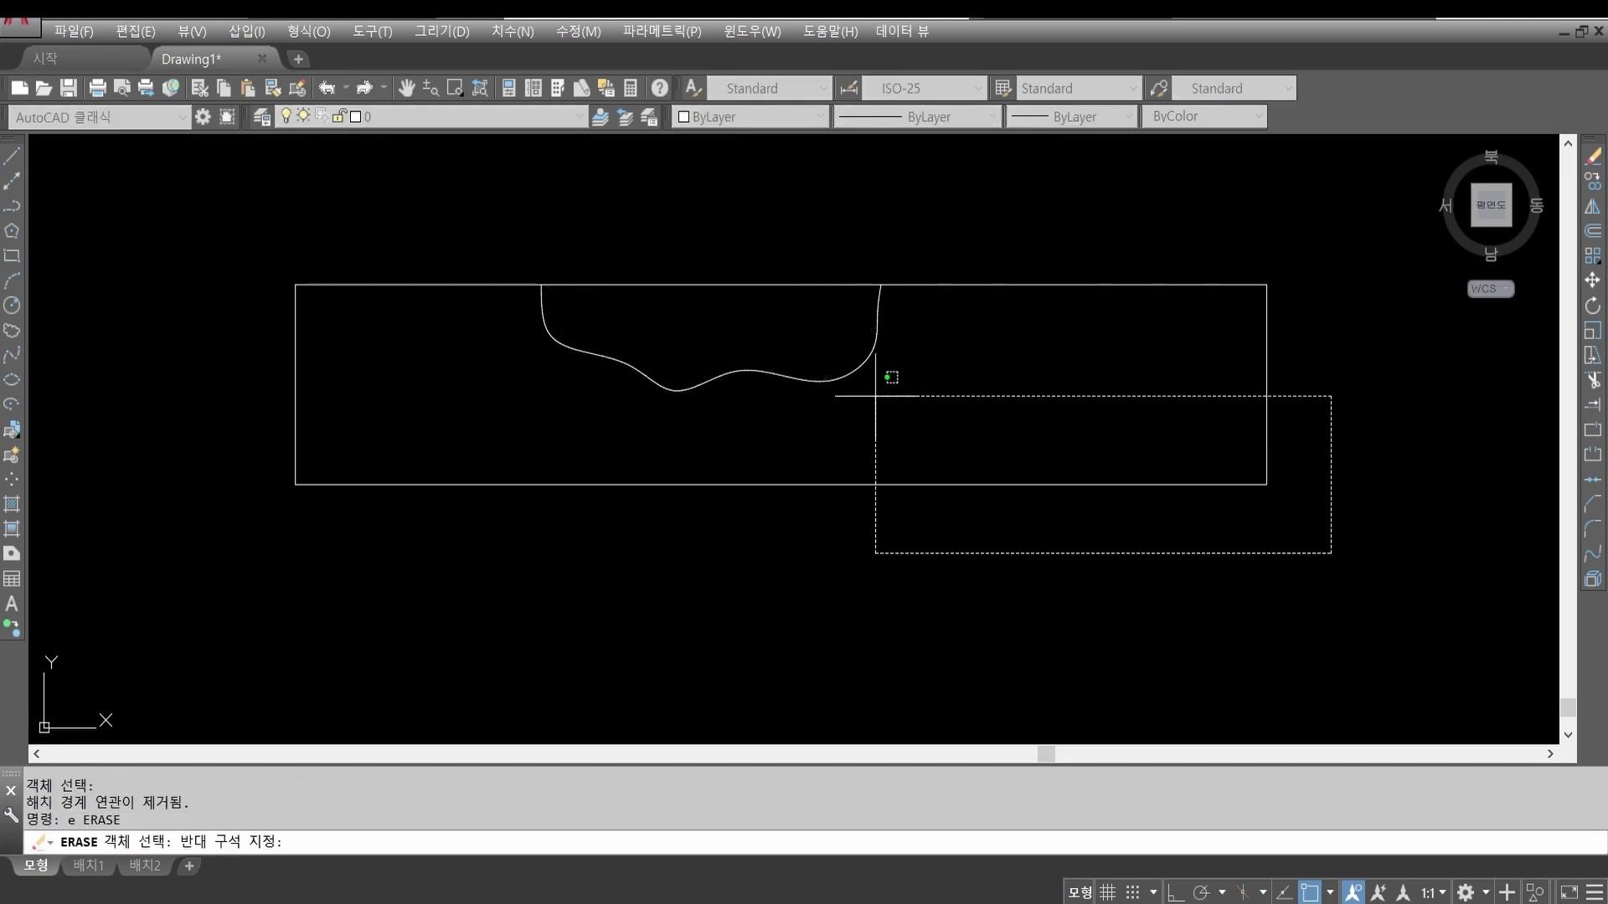
pyautogui.click(251, 216)
pyautogui.press('Return')
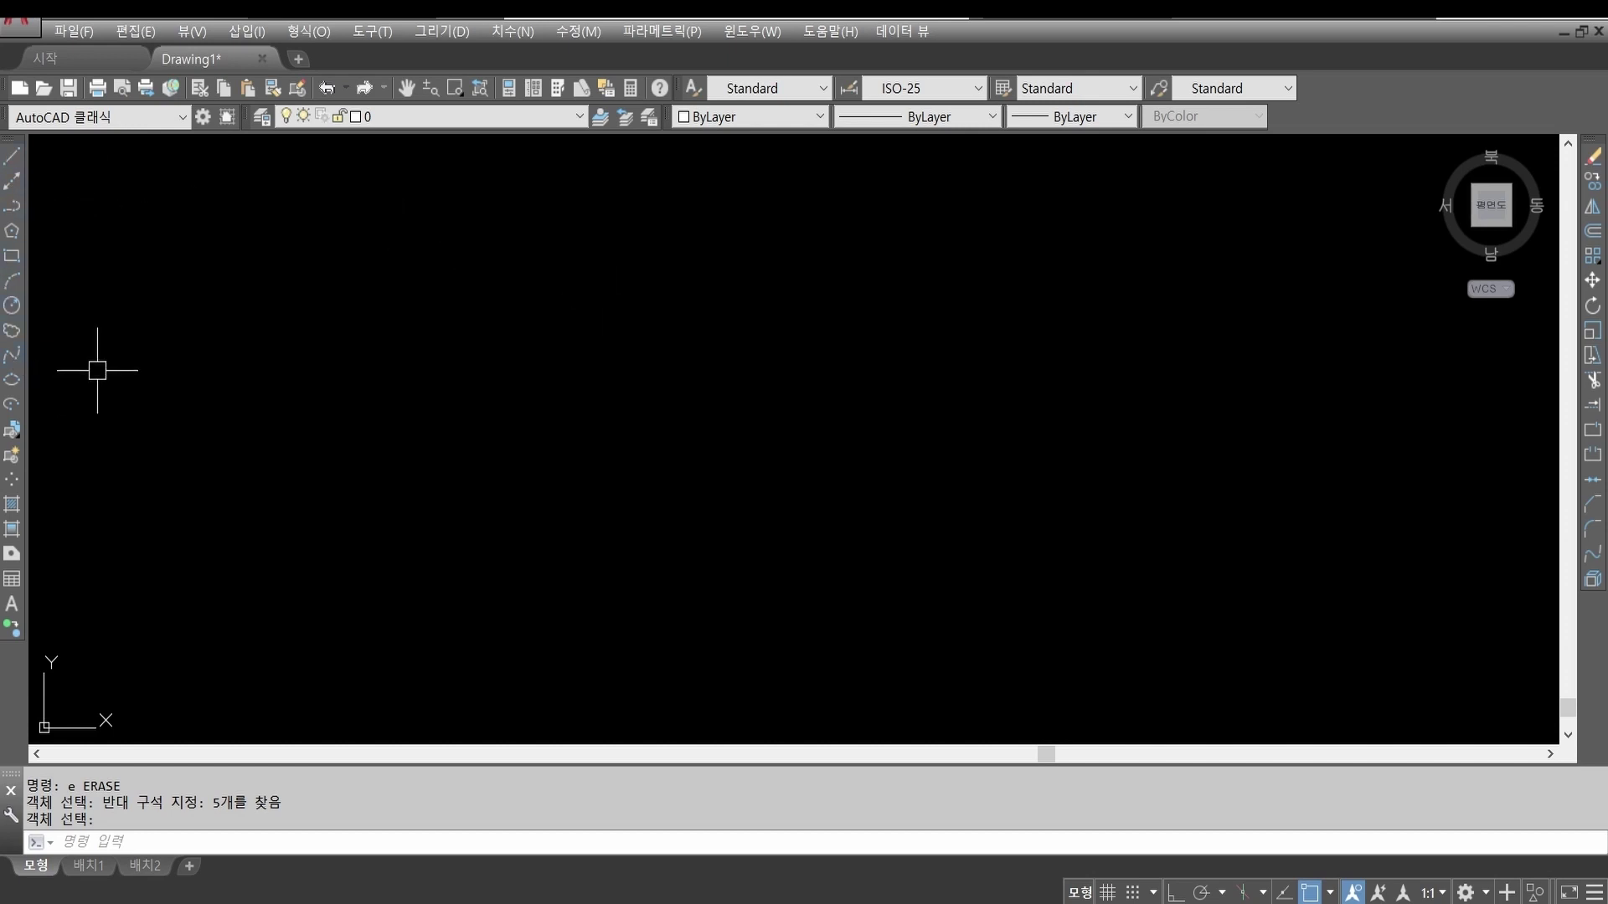
pyautogui.moveTo(53, 374)
pyautogui.mouseDown()
pyautogui.moveTo(14, 352)
pyautogui.moveTo(59, 325)
pyautogui.moveTo(54, 376)
pyautogui.mouseUp()
pyautogui.press('Escape')
pyautogui.hotkey('ctrl', '2')
pyautogui.moveTo(46, 356); pyautogui.dragTo(276, 364)
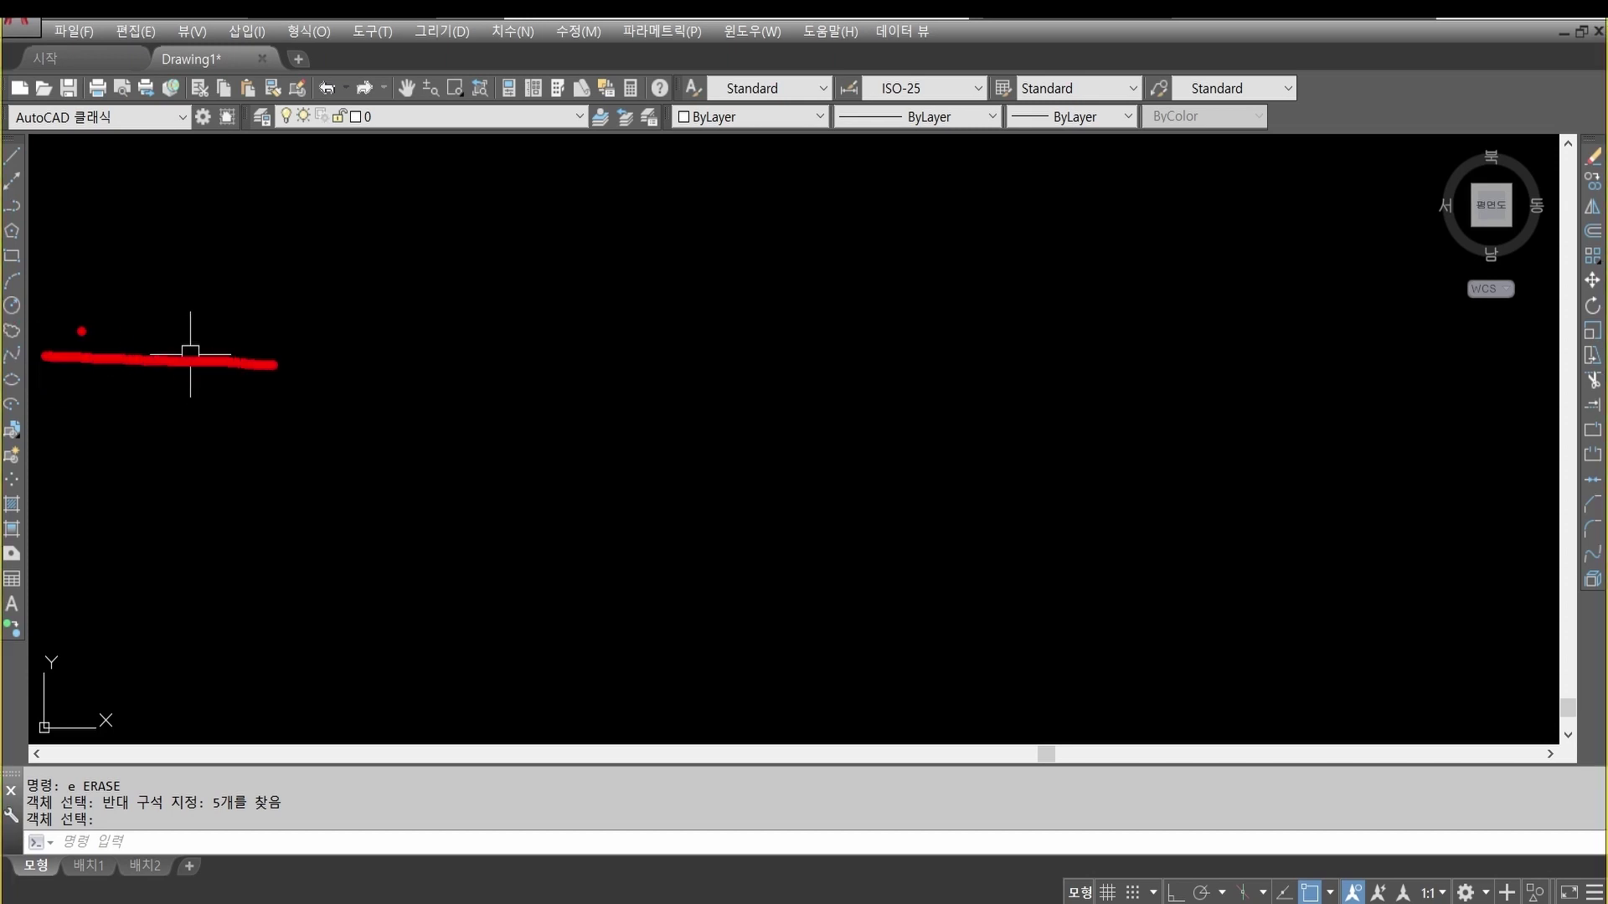
pyautogui.moveTo(82, 329)
pyautogui.mouseDown()
pyautogui.moveTo(42, 354)
pyautogui.moveTo(81, 383)
pyautogui.mouseUp()
pyautogui.press('Escape')
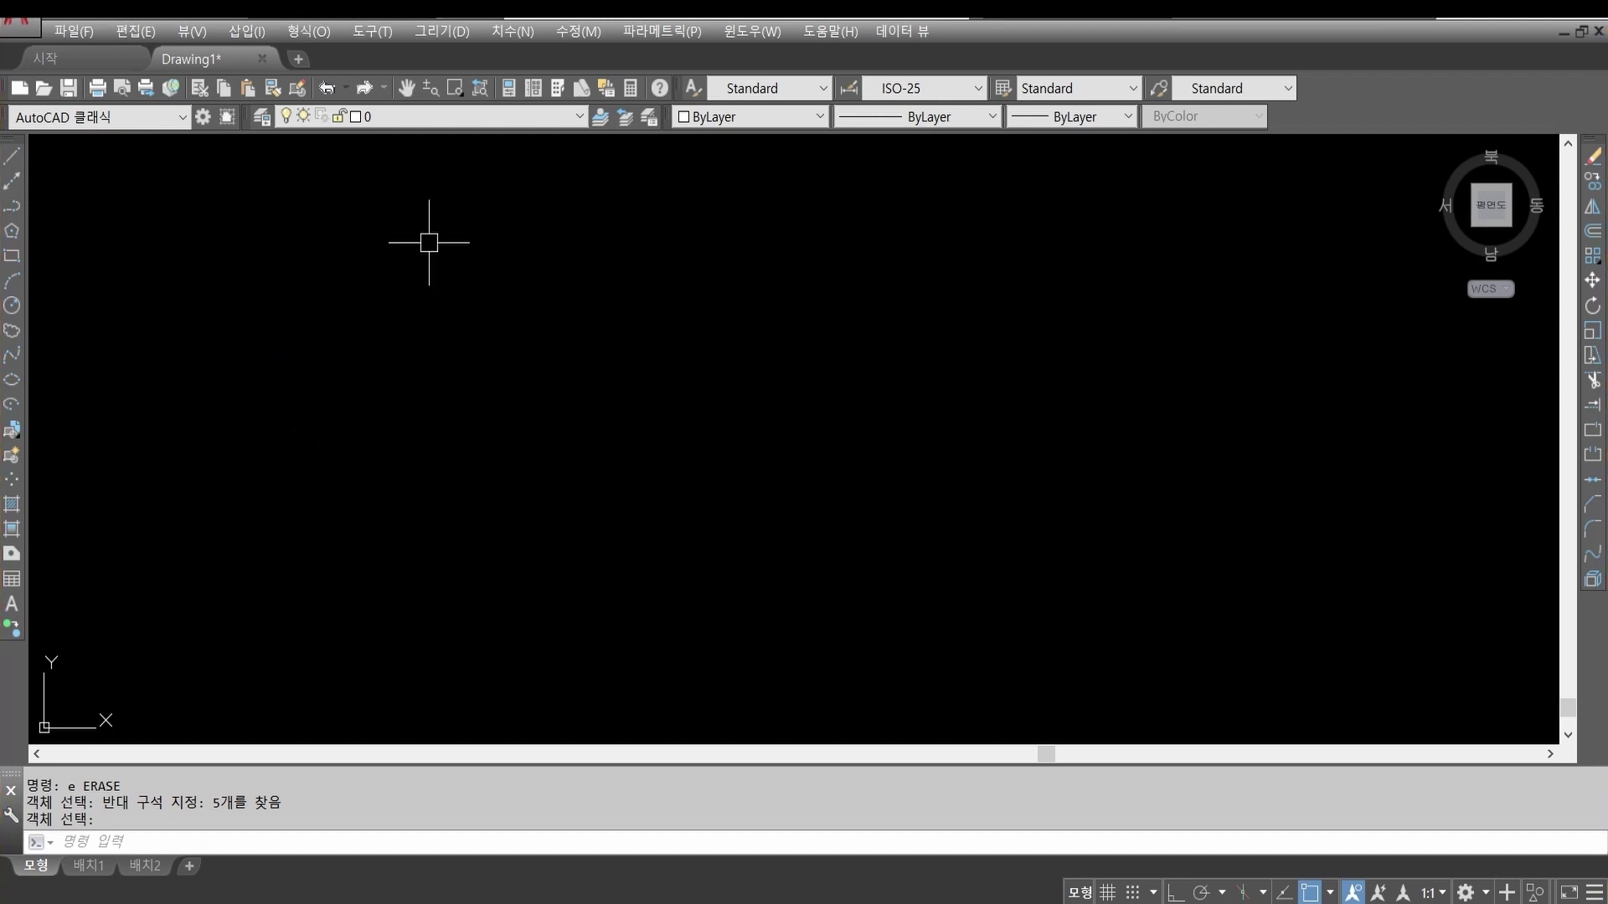
pyautogui.press('Escape')
pyautogui.press('Escape')
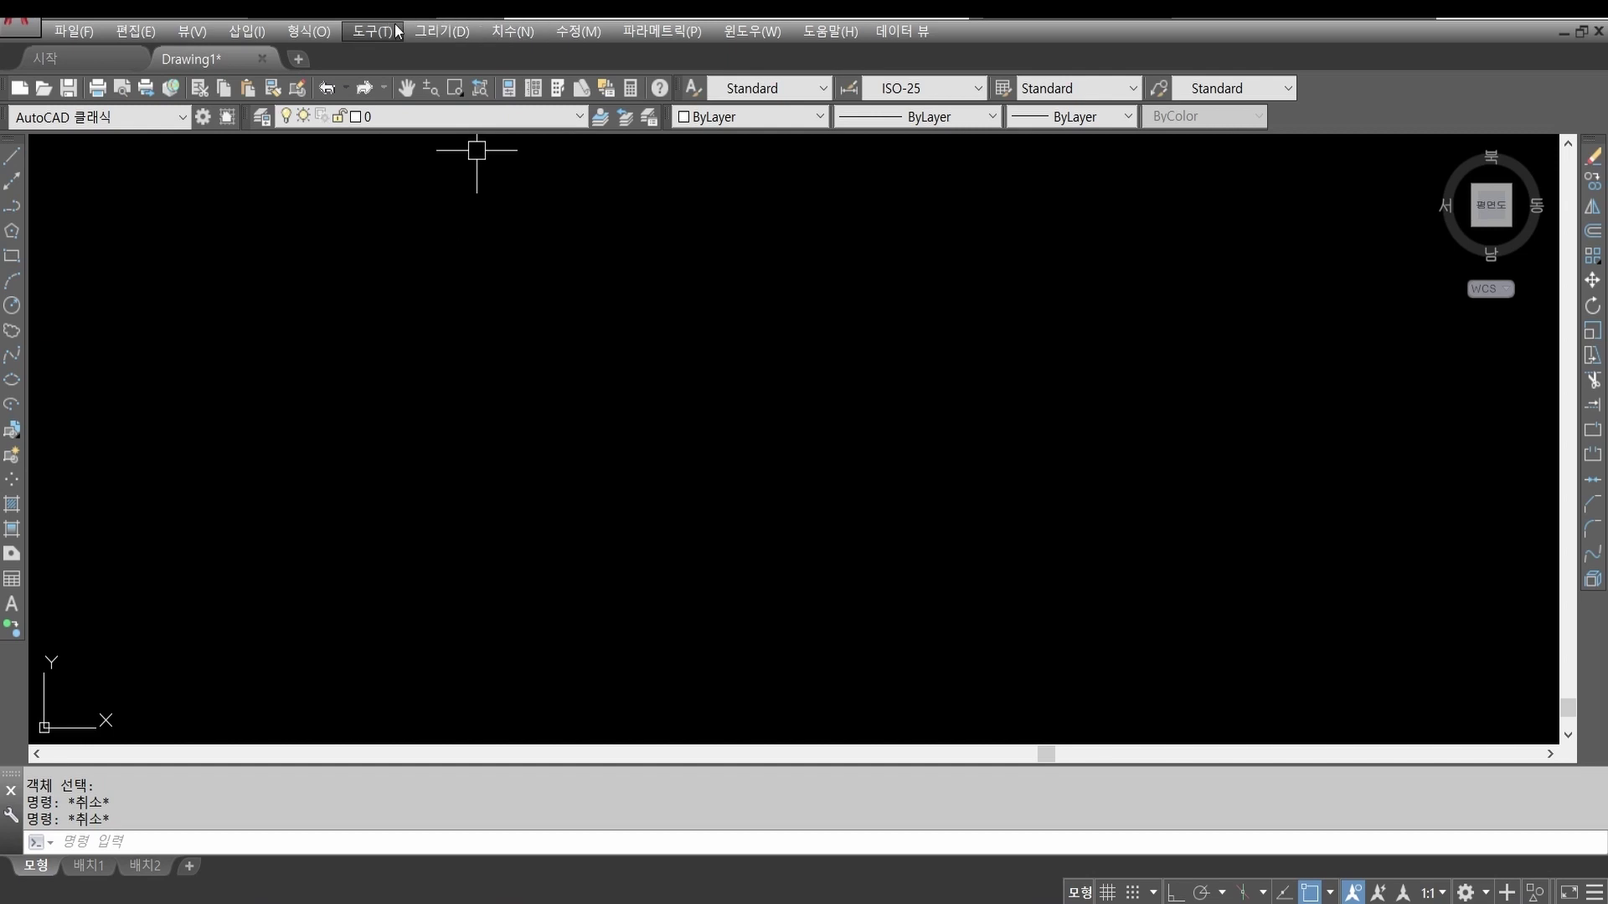
# Step: Draw a zigzag wave spline from six control vertices using the Control Vertices method
pyautogui.click(450, 30)
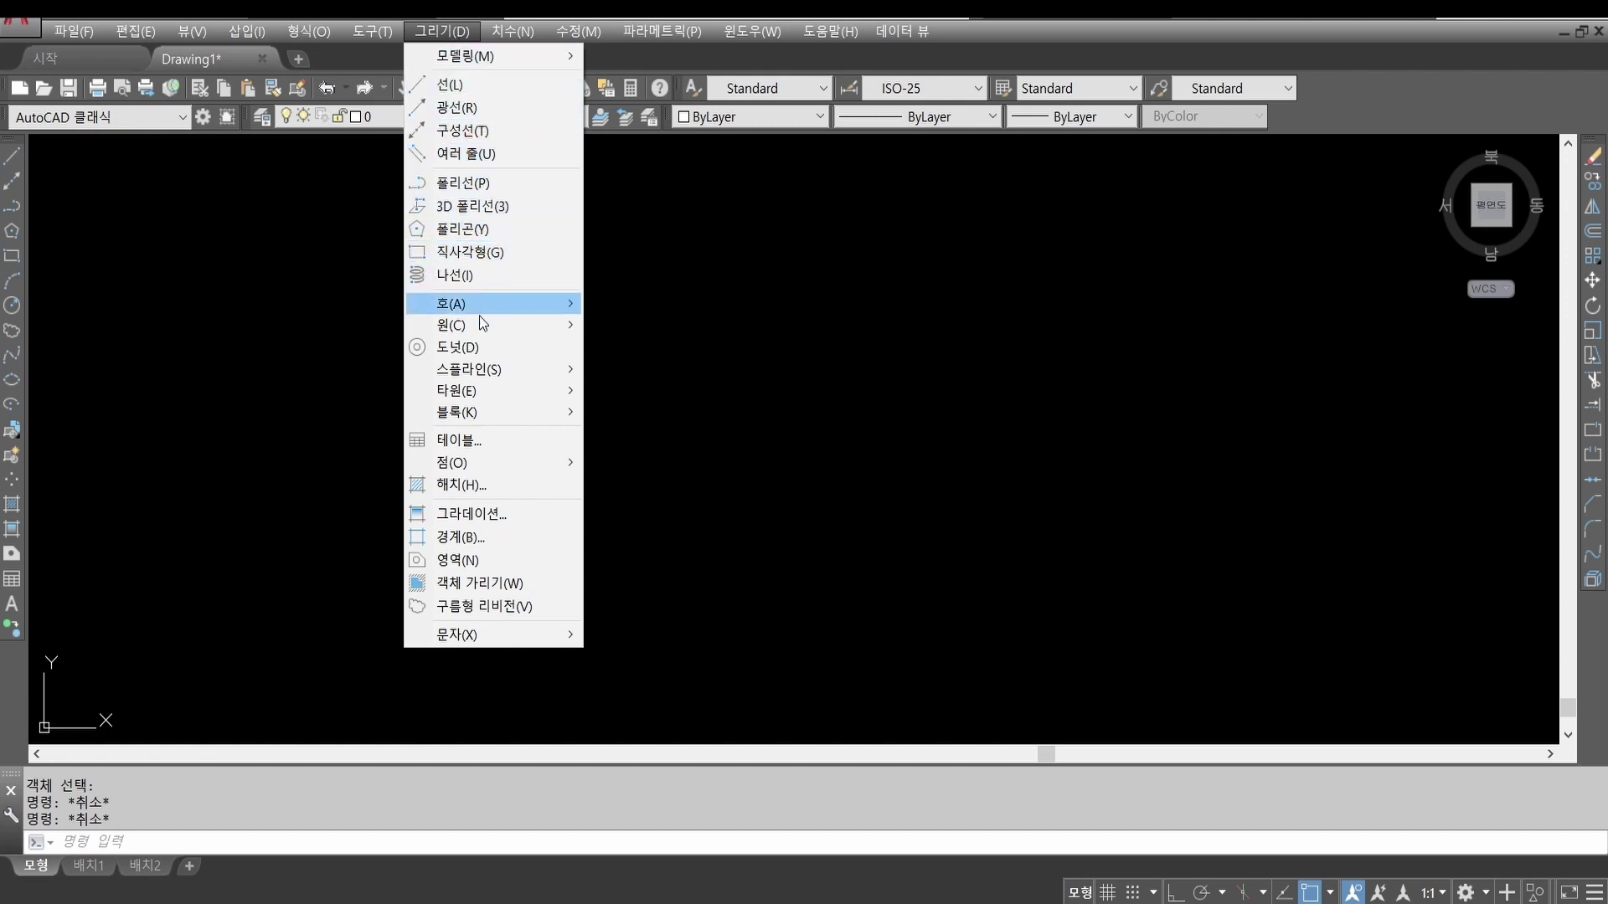
pyautogui.moveTo(481, 379)
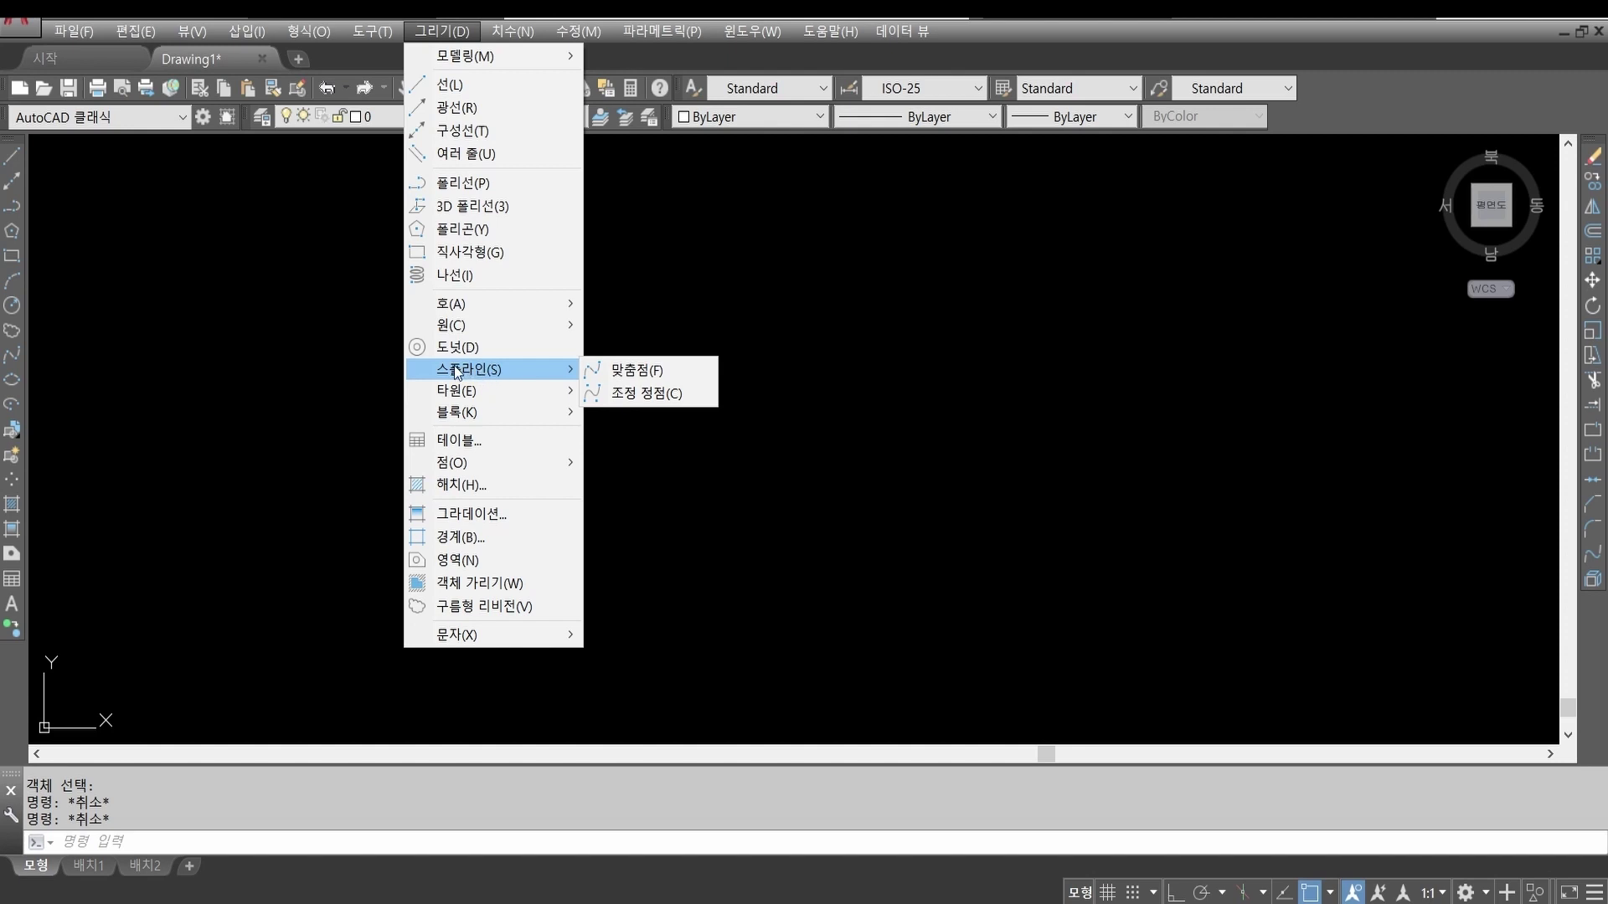
pyautogui.click(656, 394)
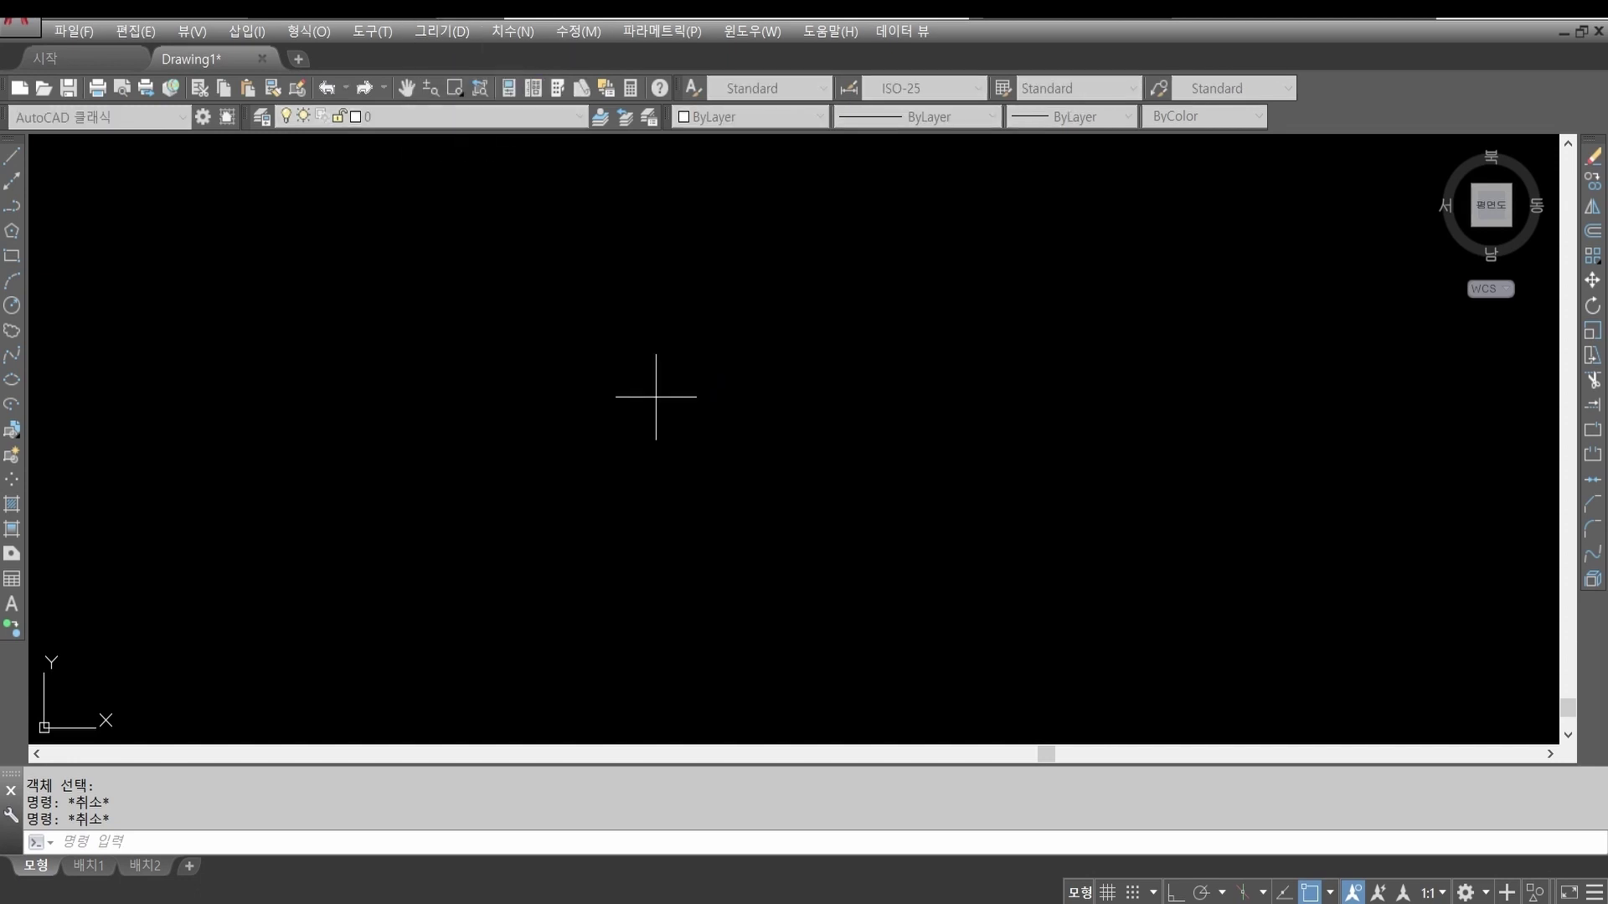
pyautogui.click(416, 572)
pyautogui.click(604, 309)
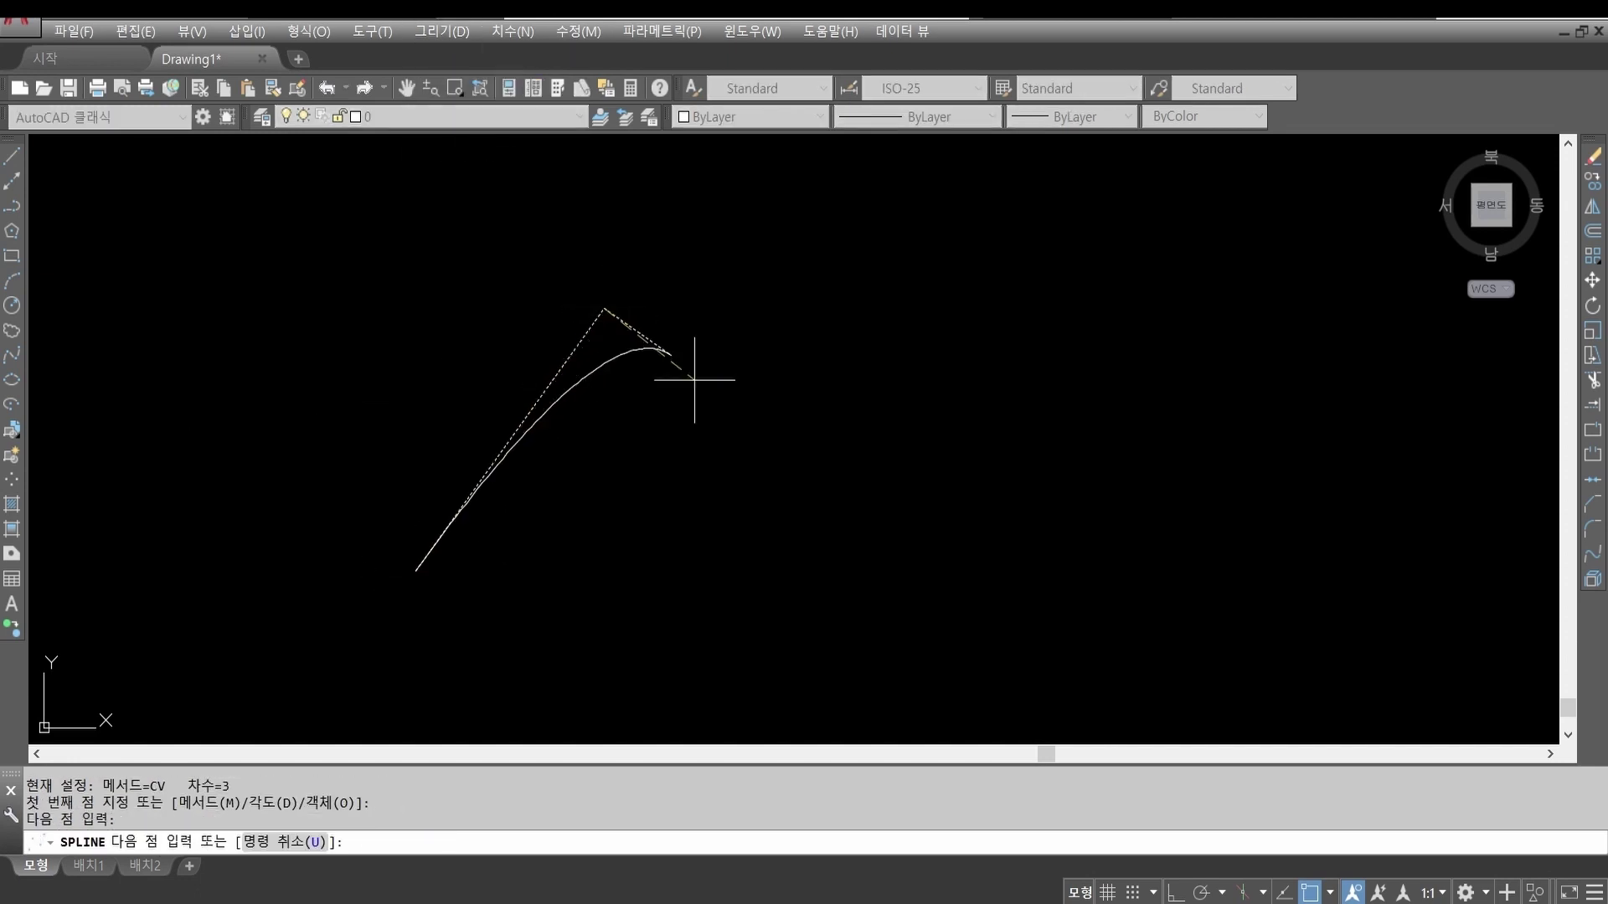
pyautogui.click(821, 592)
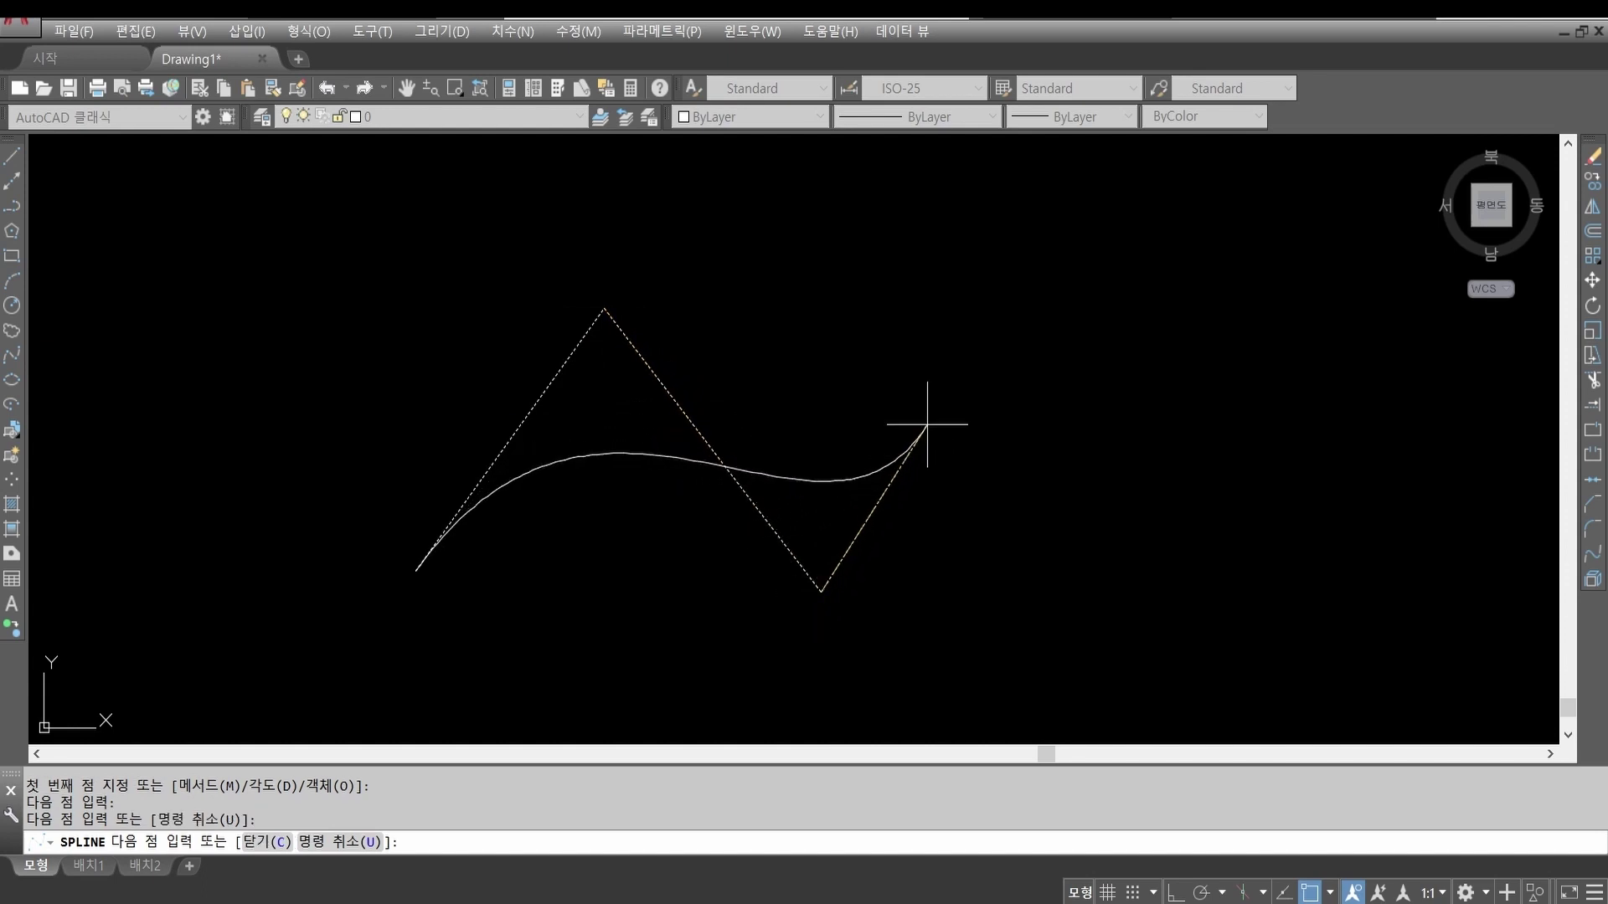
pyautogui.click(1014, 278)
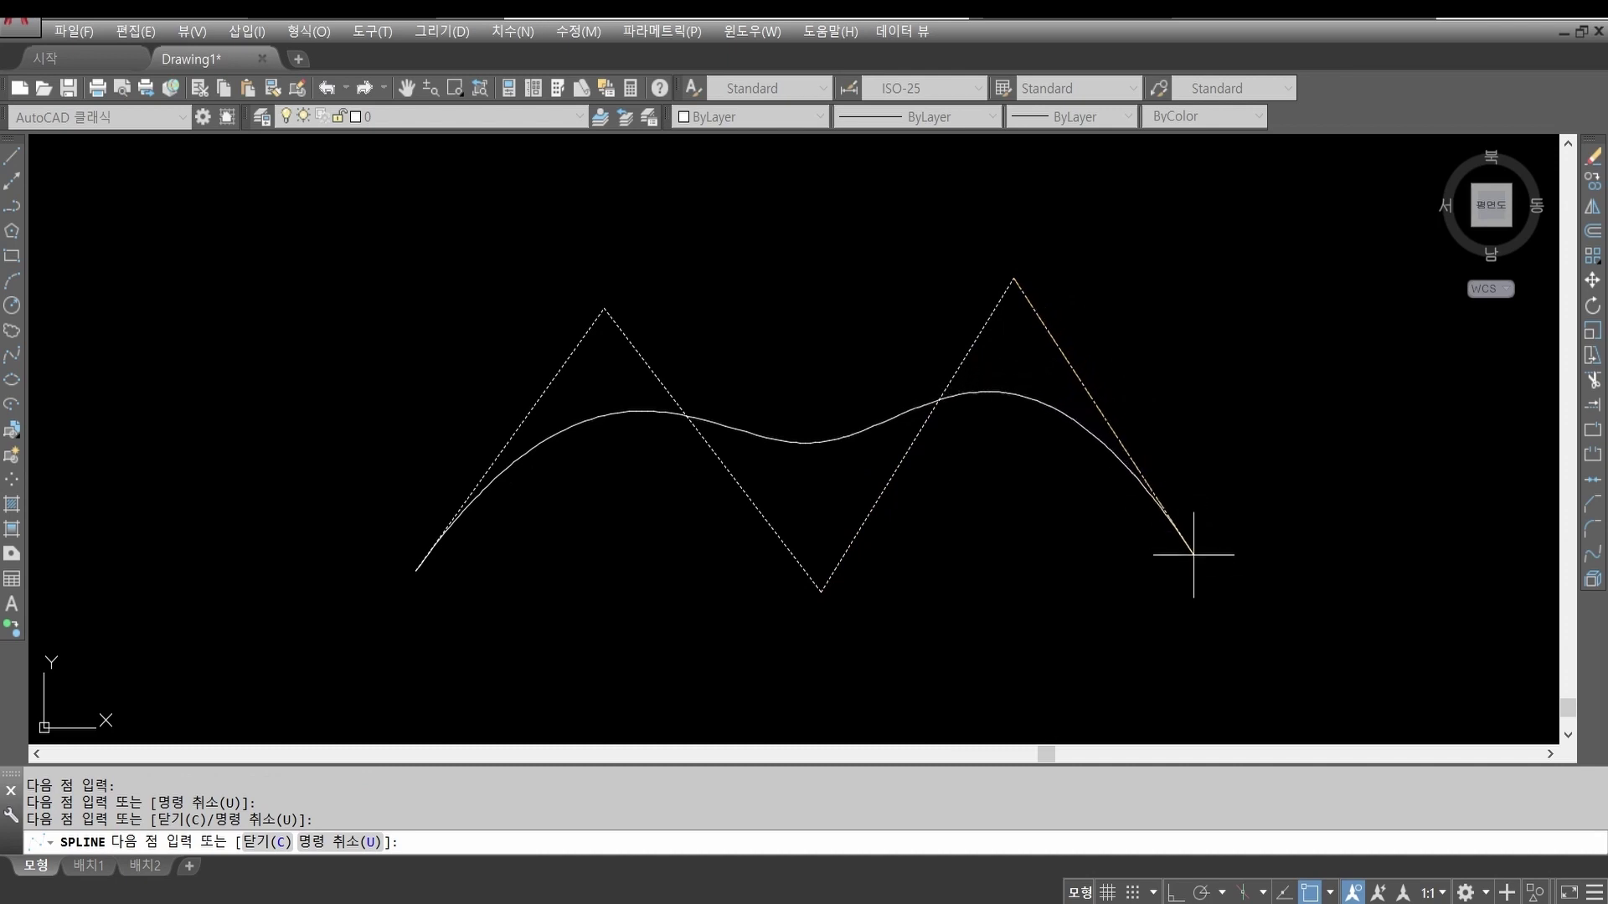
pyautogui.click(1208, 580)
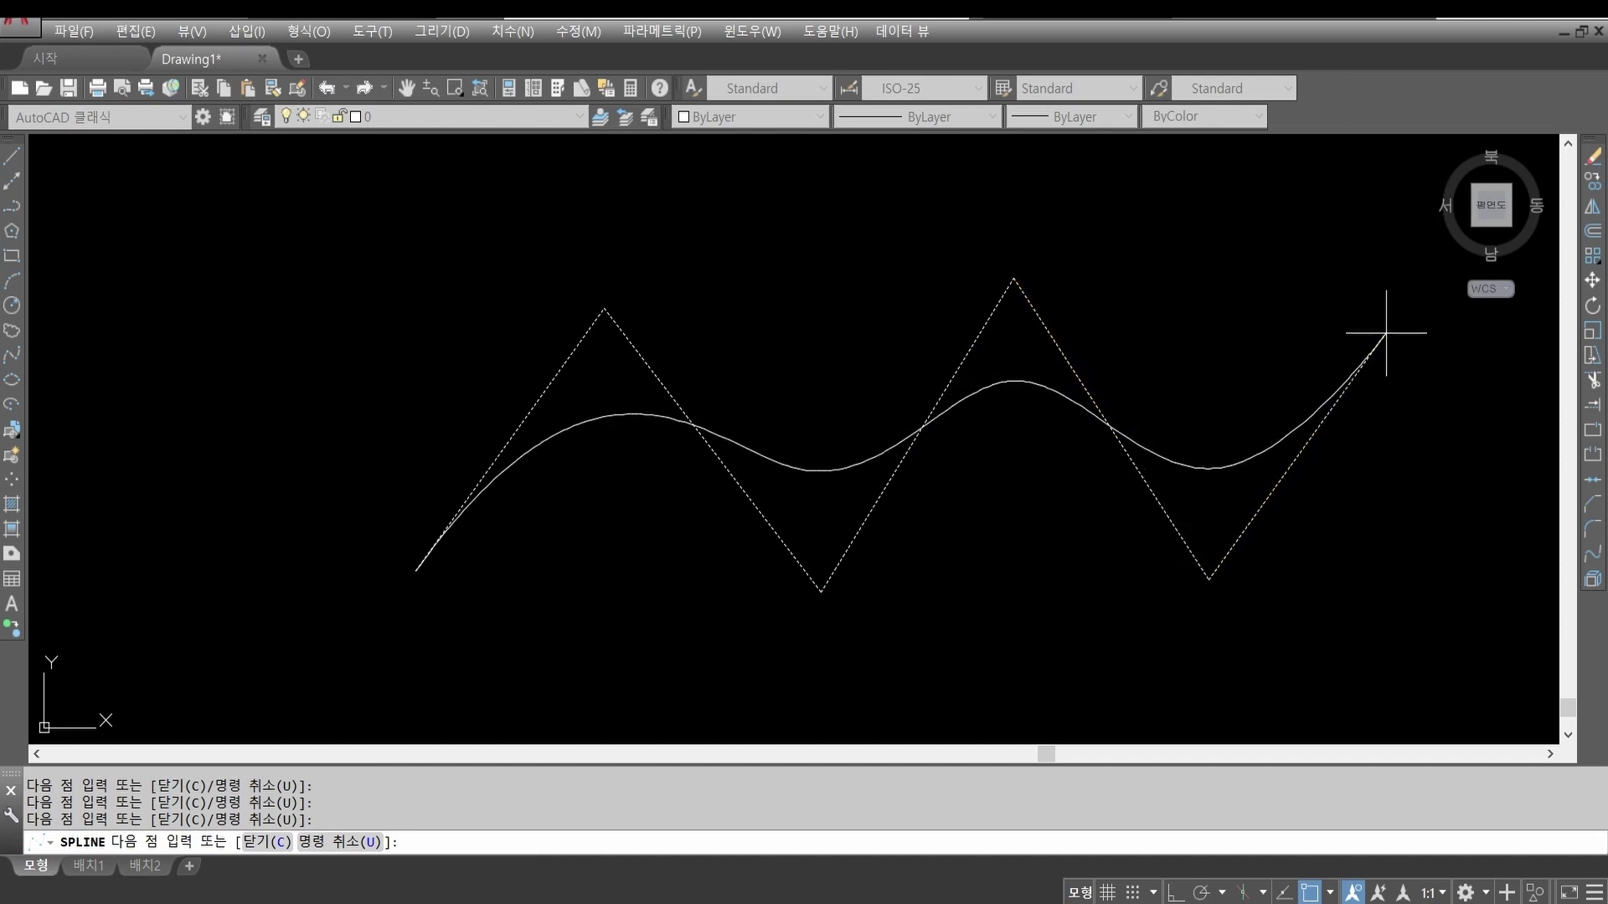
pyautogui.click(1386, 333)
pyautogui.press('Return')
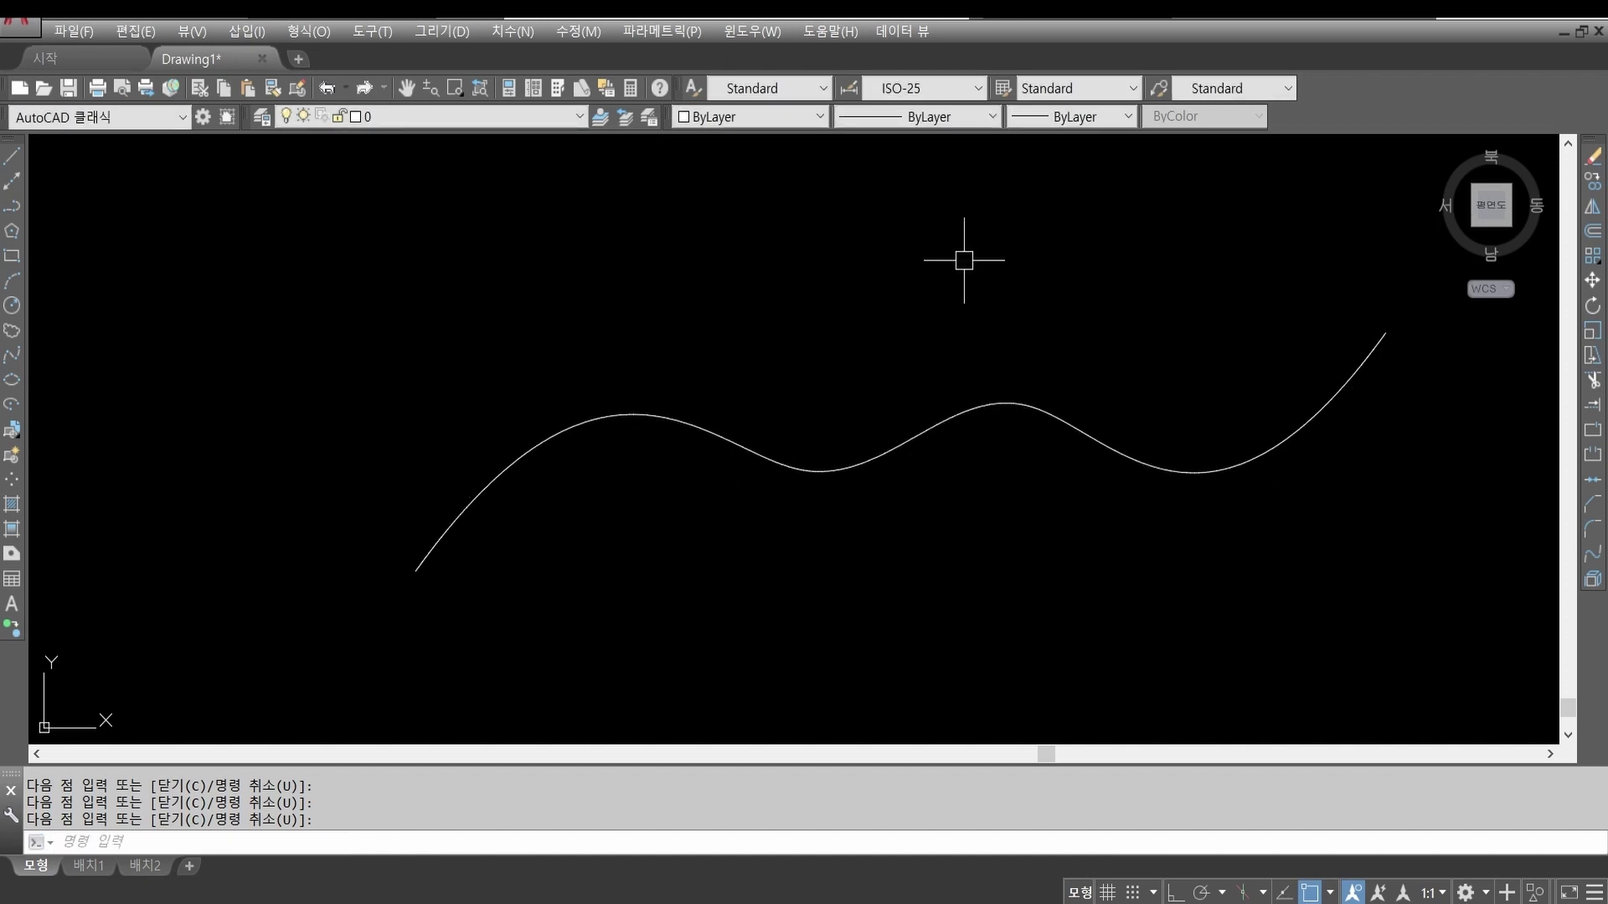
# Step: Erase the control-vertex spline with a crossing selection
pyautogui.write('e')
pyautogui.press('Return')
pyautogui.click(1325, 568)
pyautogui.click(319, 305)
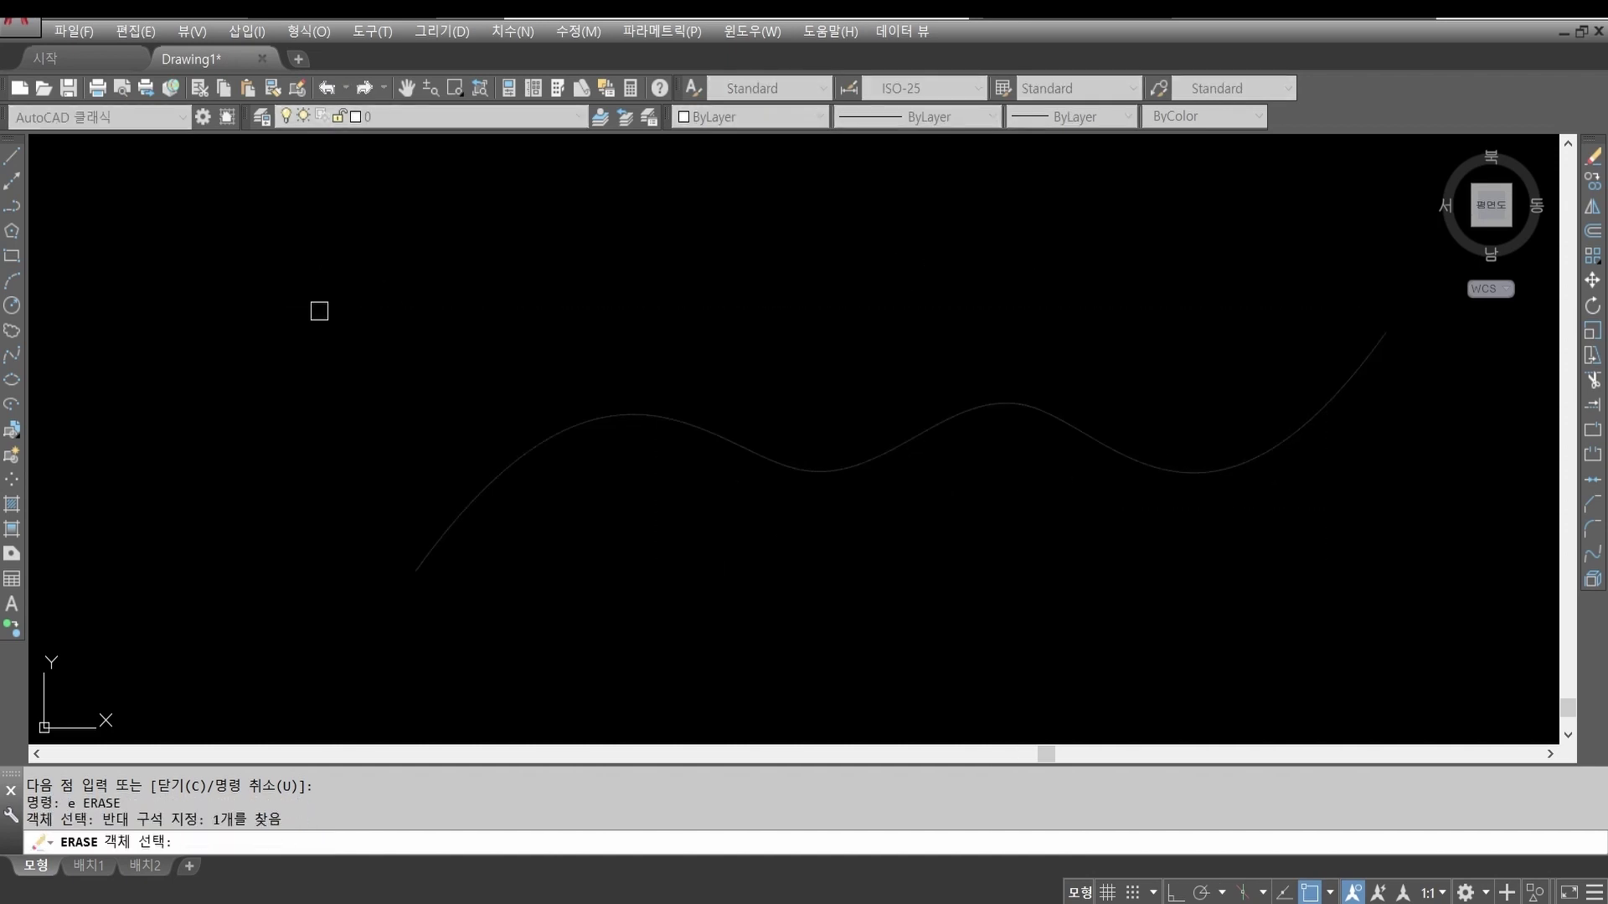
pyautogui.press('Return')
pyautogui.click(420, 30)
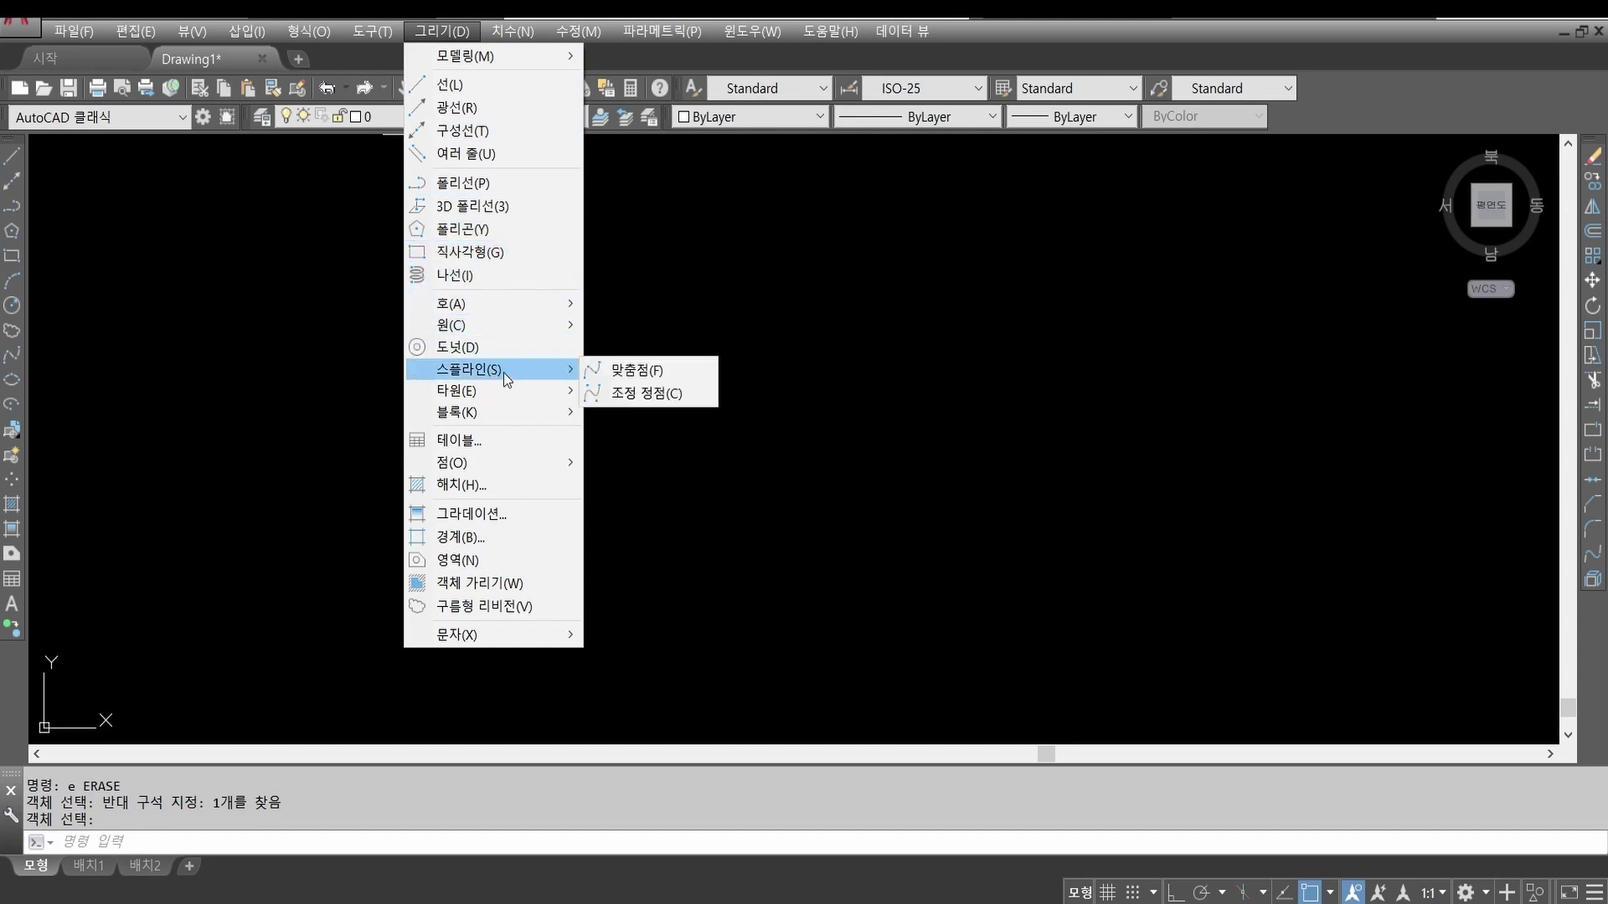
pyautogui.click(628, 369)
pyautogui.click(391, 359)
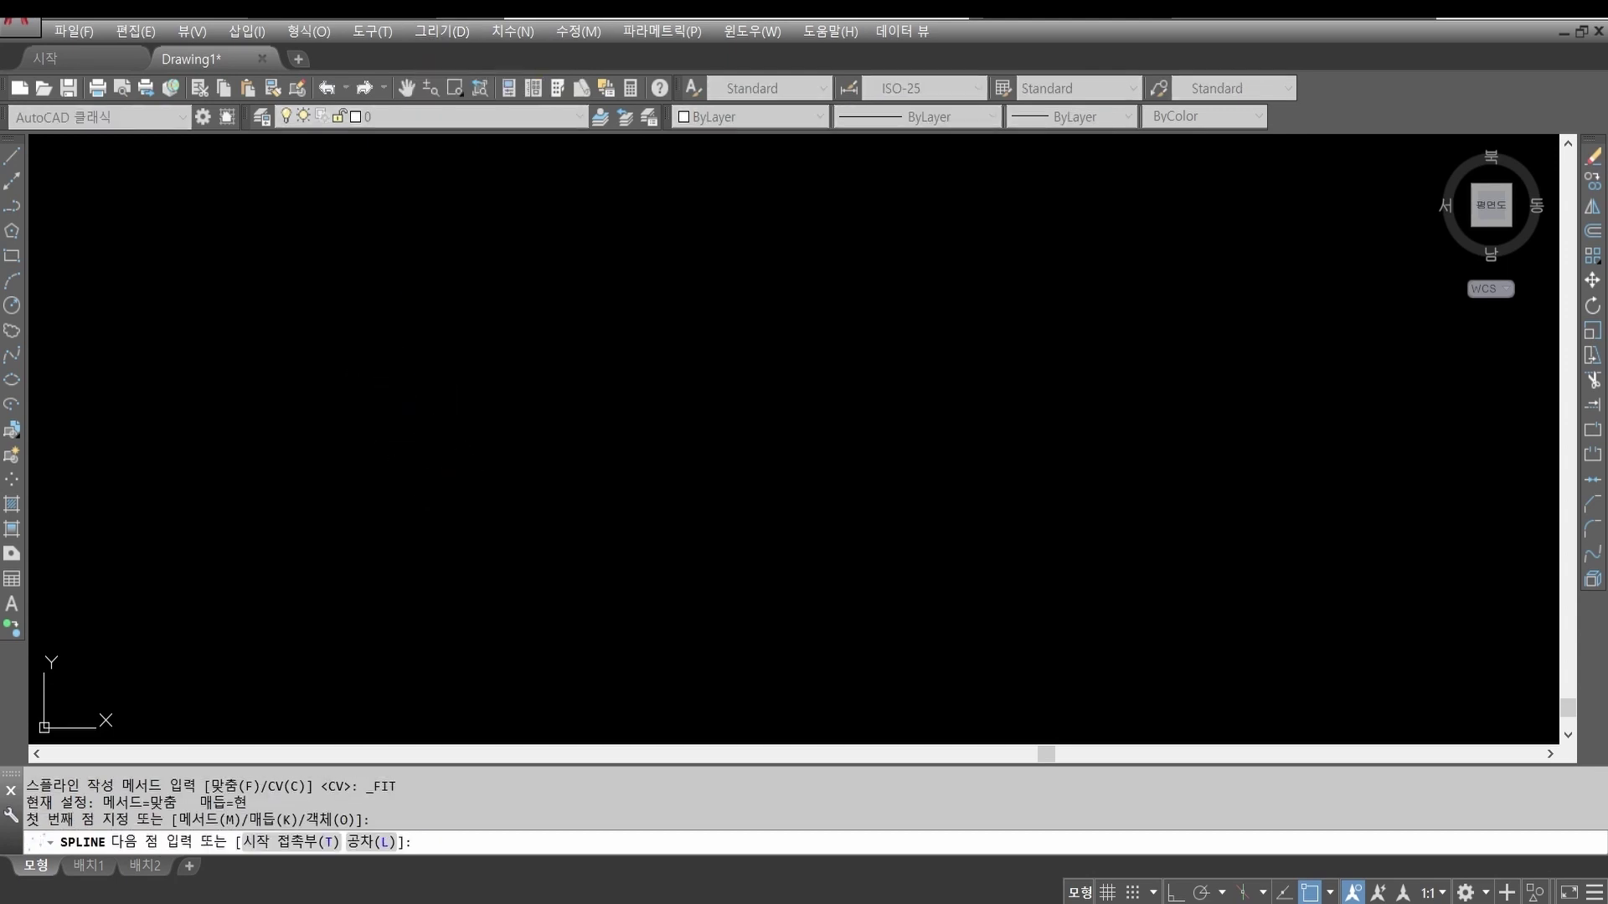
pyautogui.click(460, 505)
pyautogui.click(604, 289)
pyautogui.click(752, 500)
pyautogui.click(838, 310)
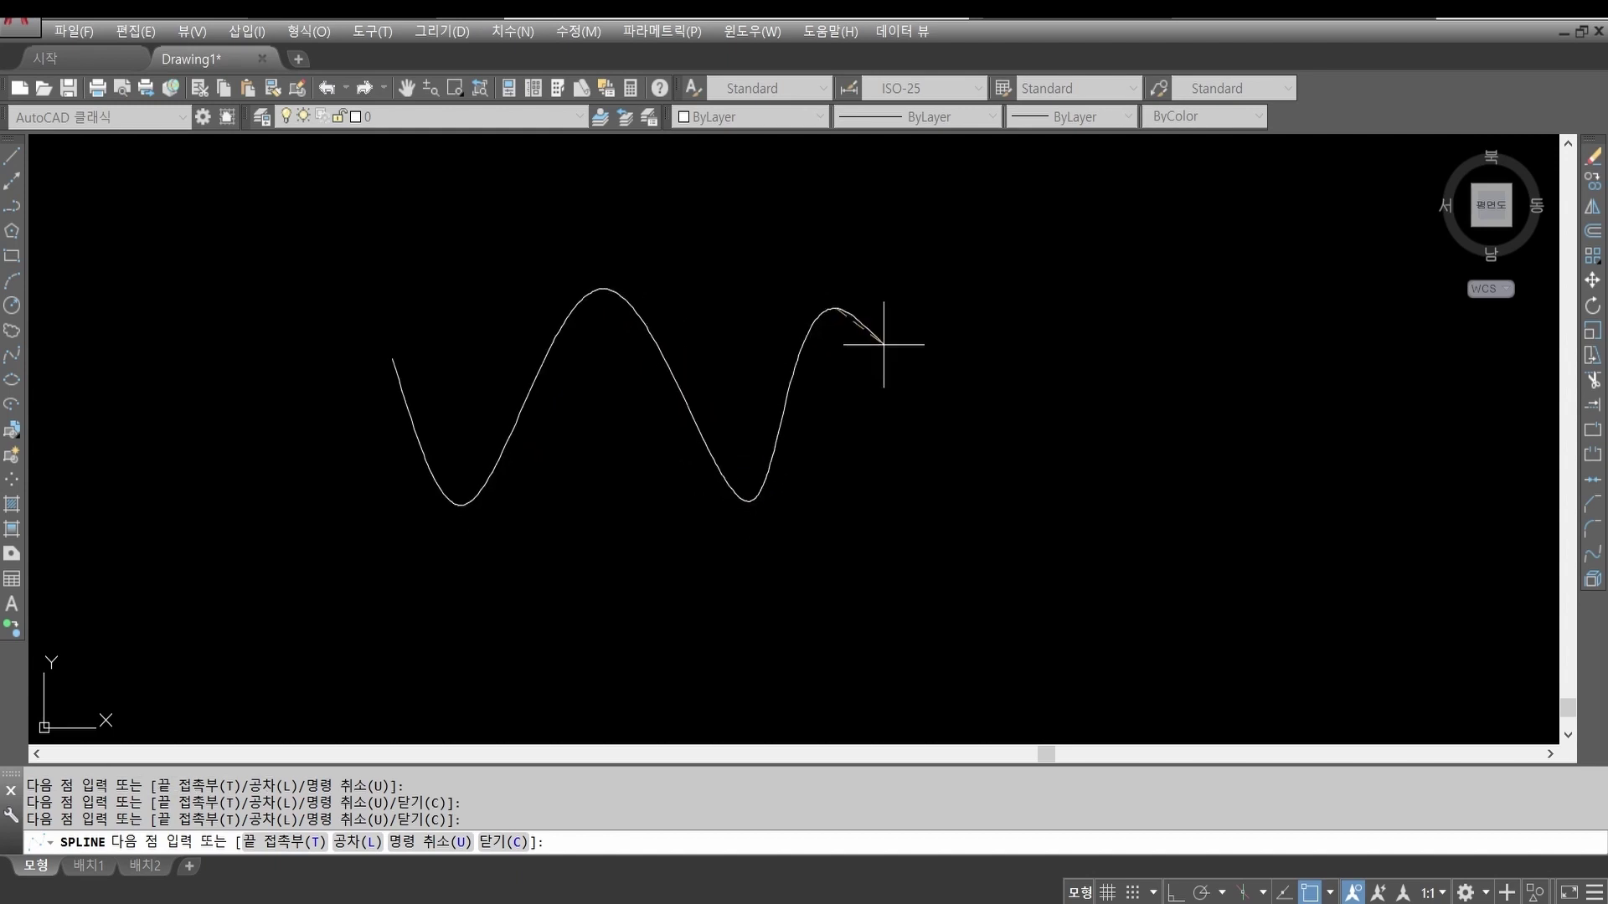
pyautogui.click(973, 489)
pyautogui.click(1131, 306)
pyautogui.press('Escape')
pyautogui.press('Escape')
pyautogui.press('Escape')
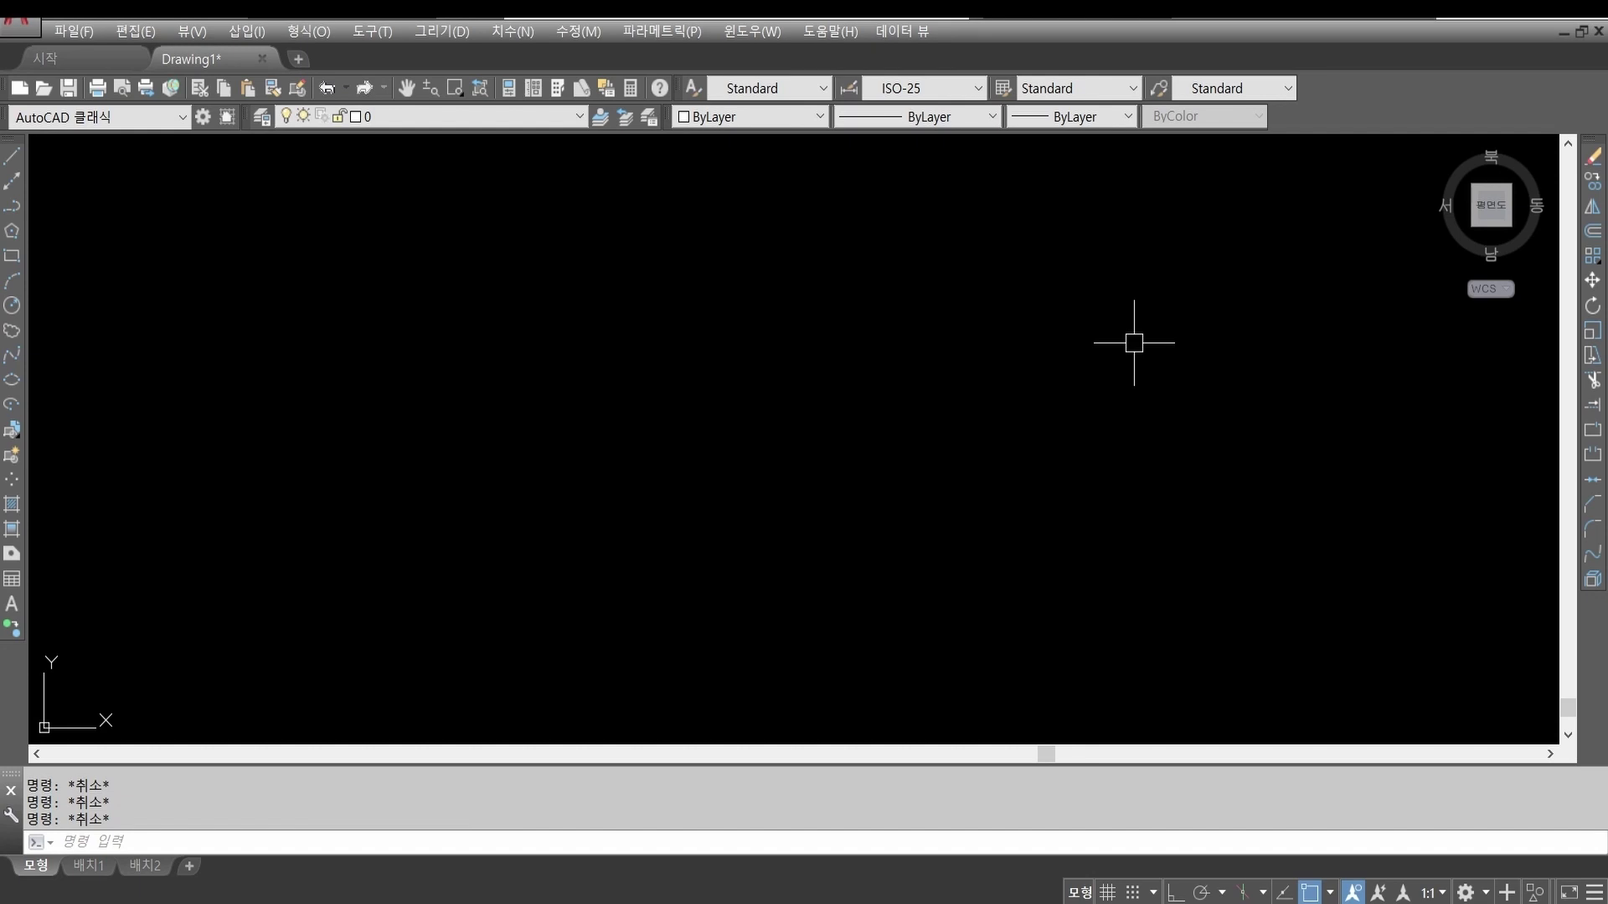
pyautogui.press('Return')
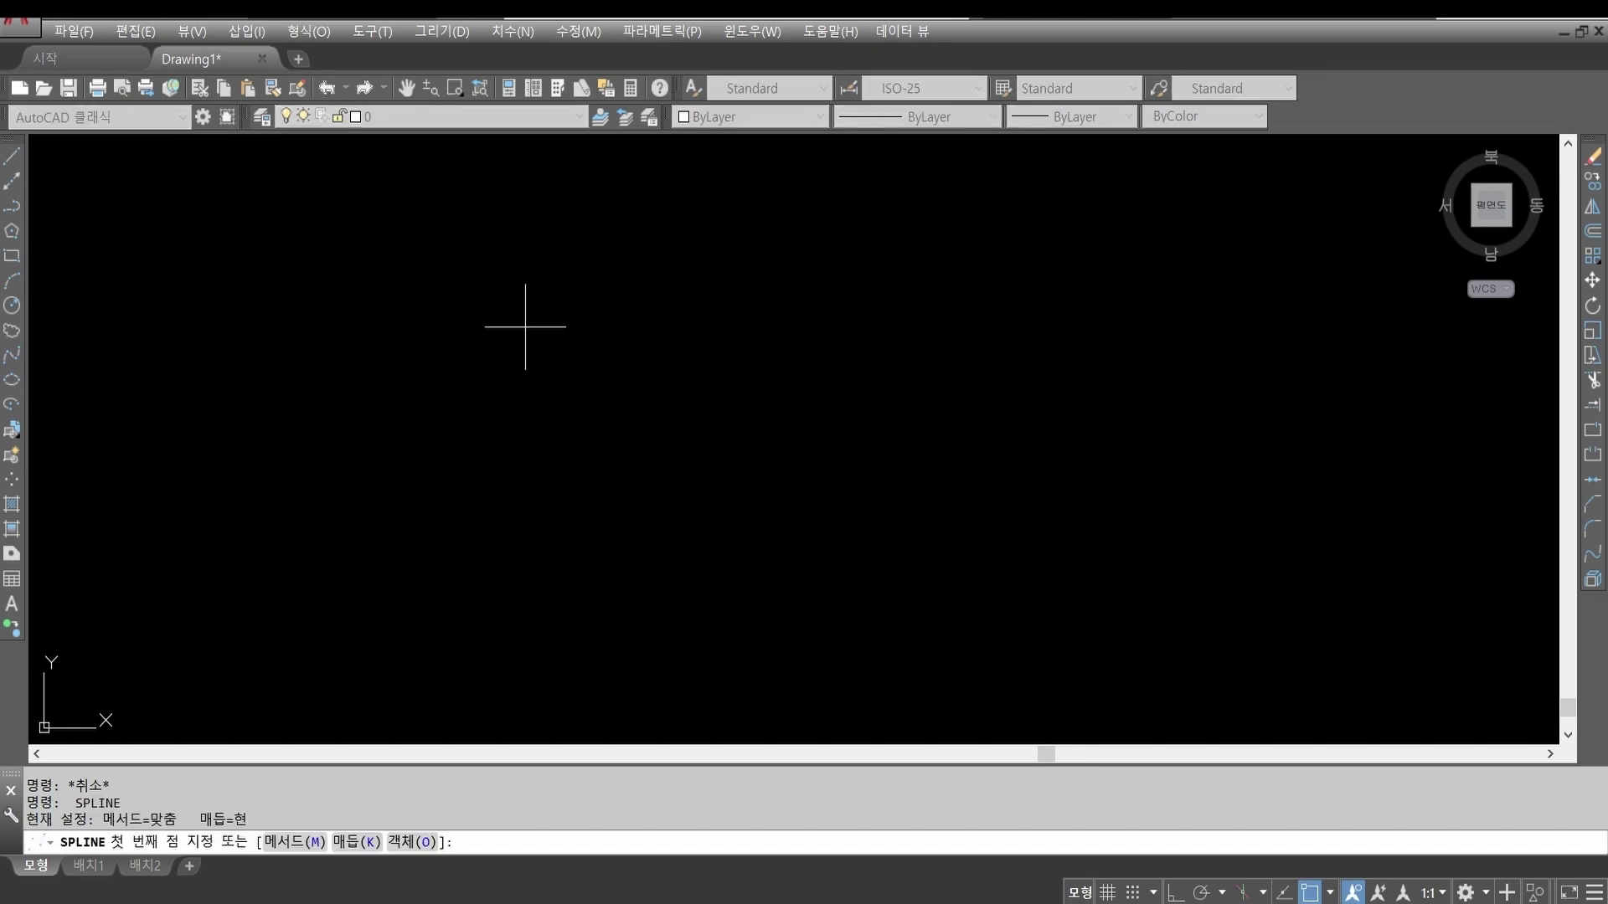
pyautogui.click(474, 357)
pyautogui.click(547, 481)
pyautogui.click(677, 357)
pyautogui.click(754, 492)
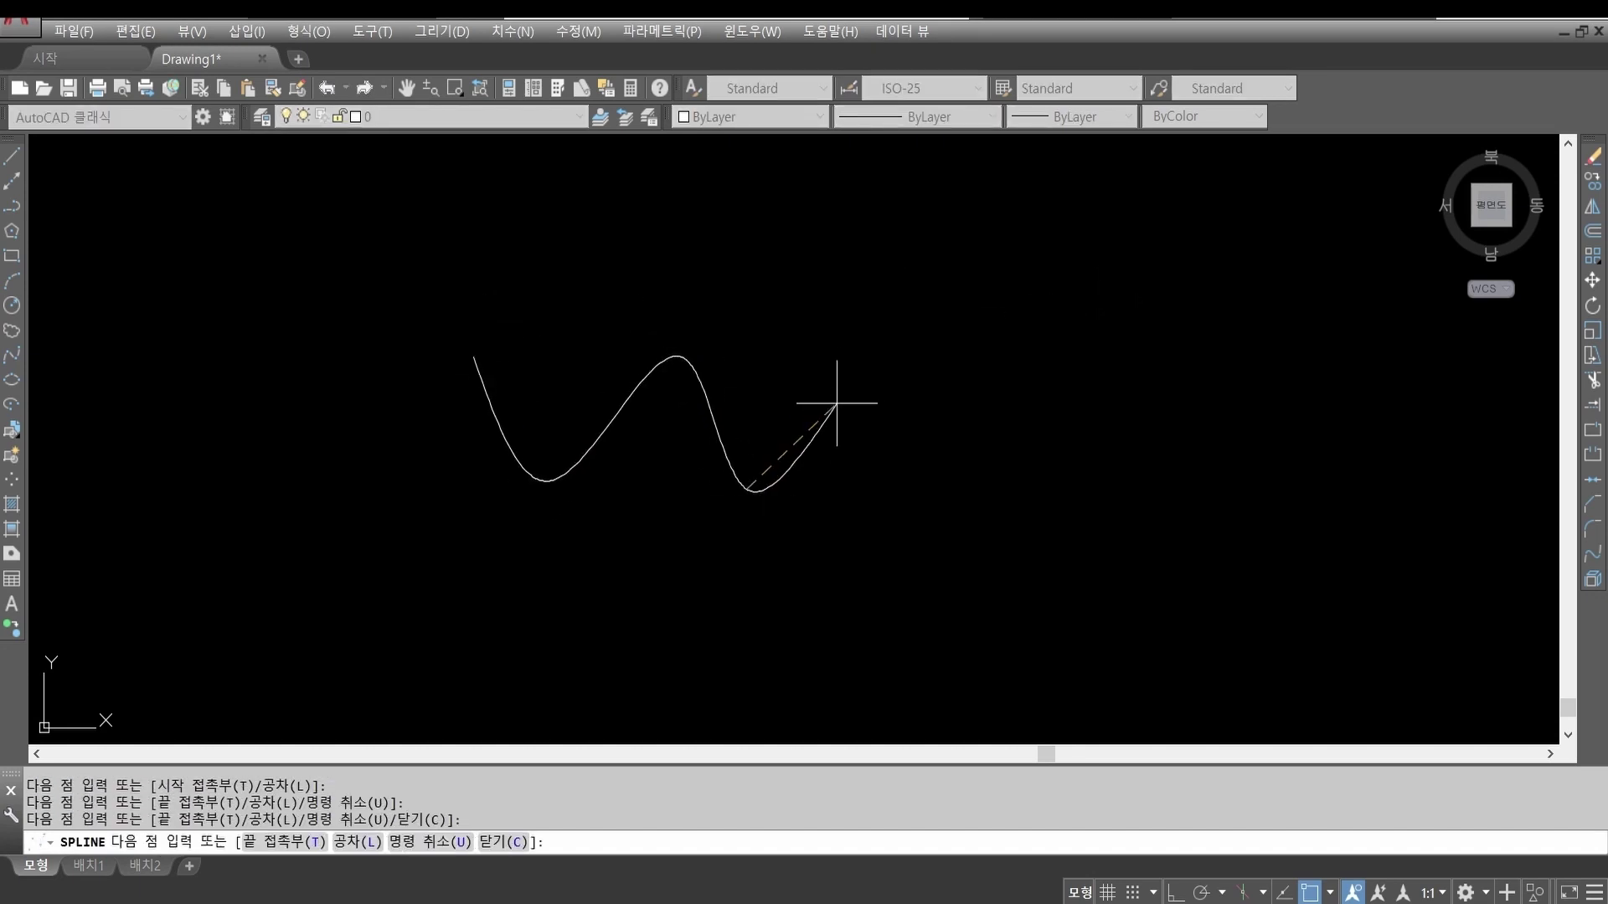
pyautogui.click(844, 390)
pyautogui.click(964, 486)
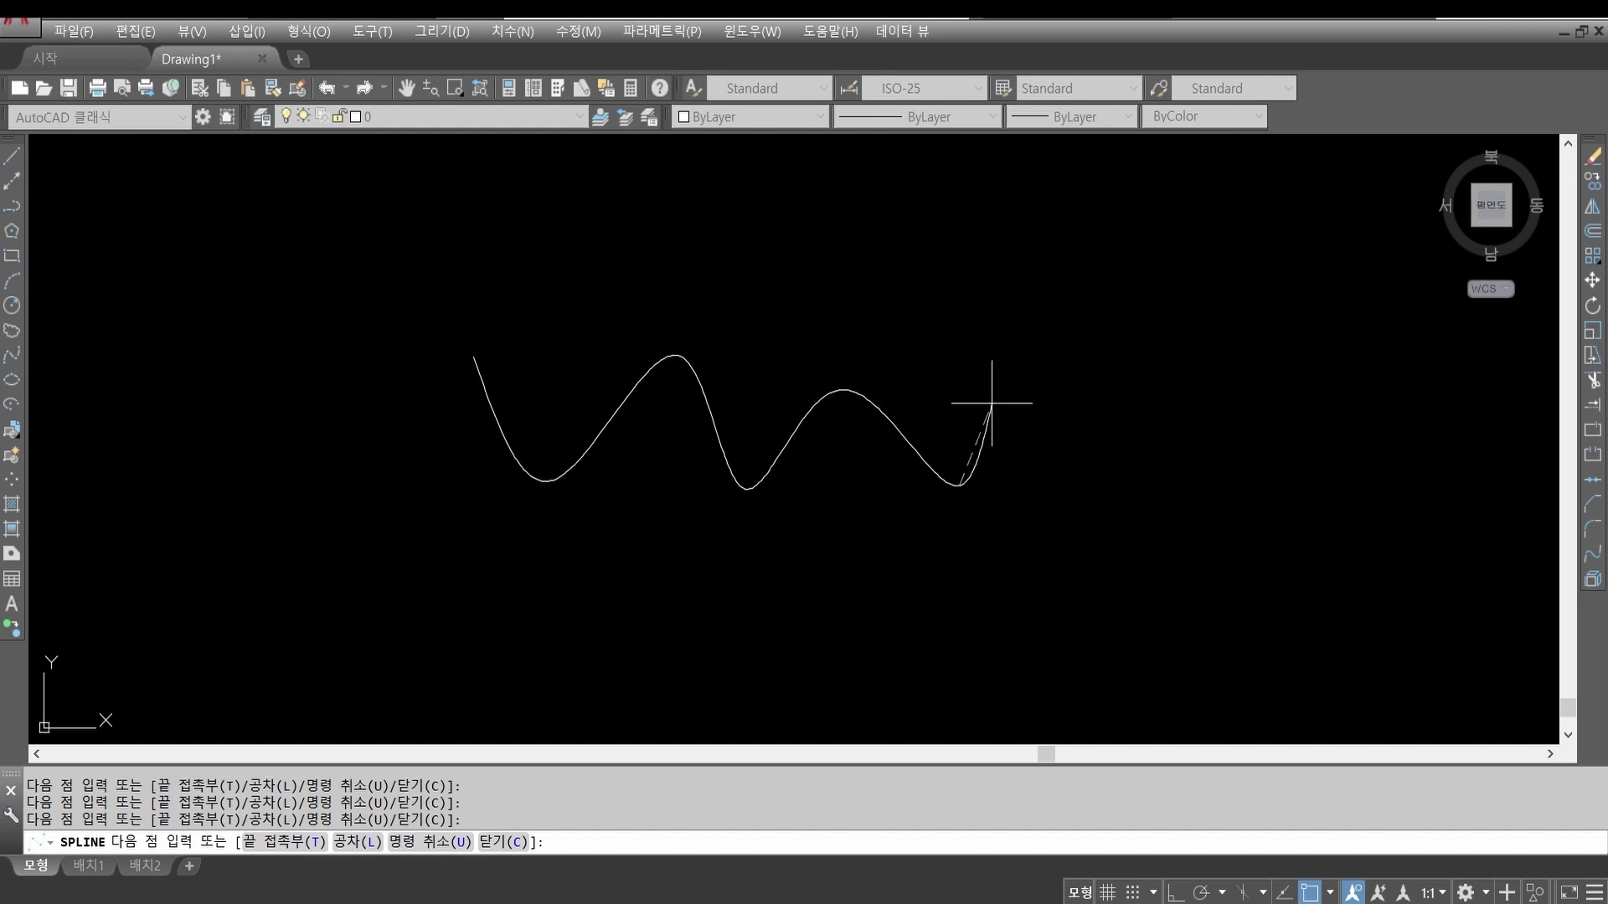
pyautogui.click(1029, 354)
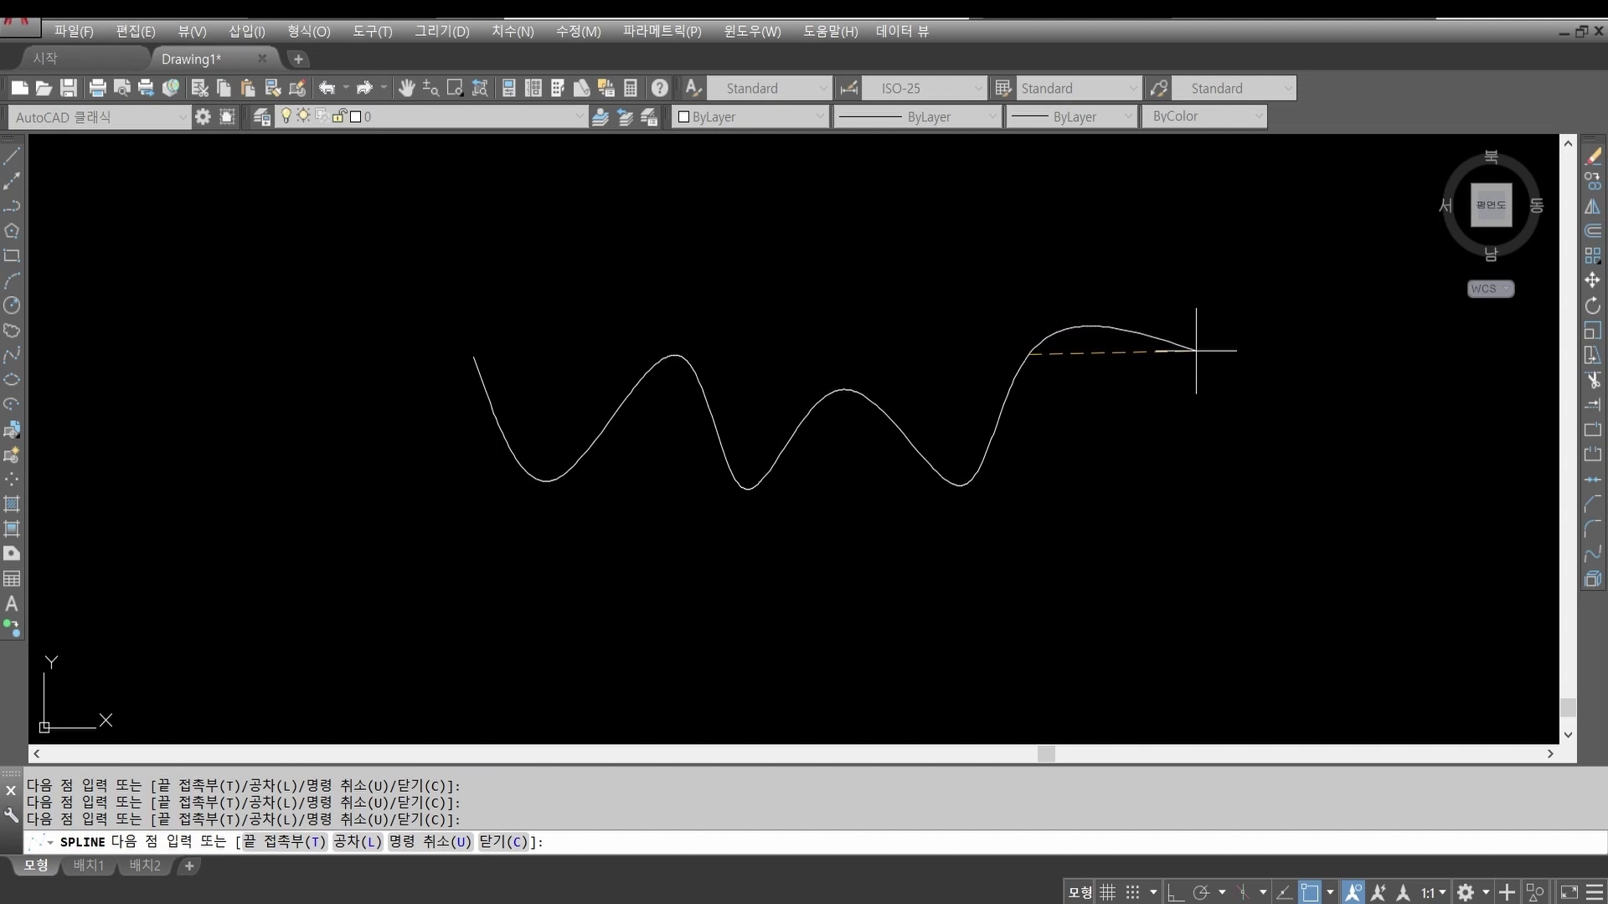
pyautogui.press('Escape')
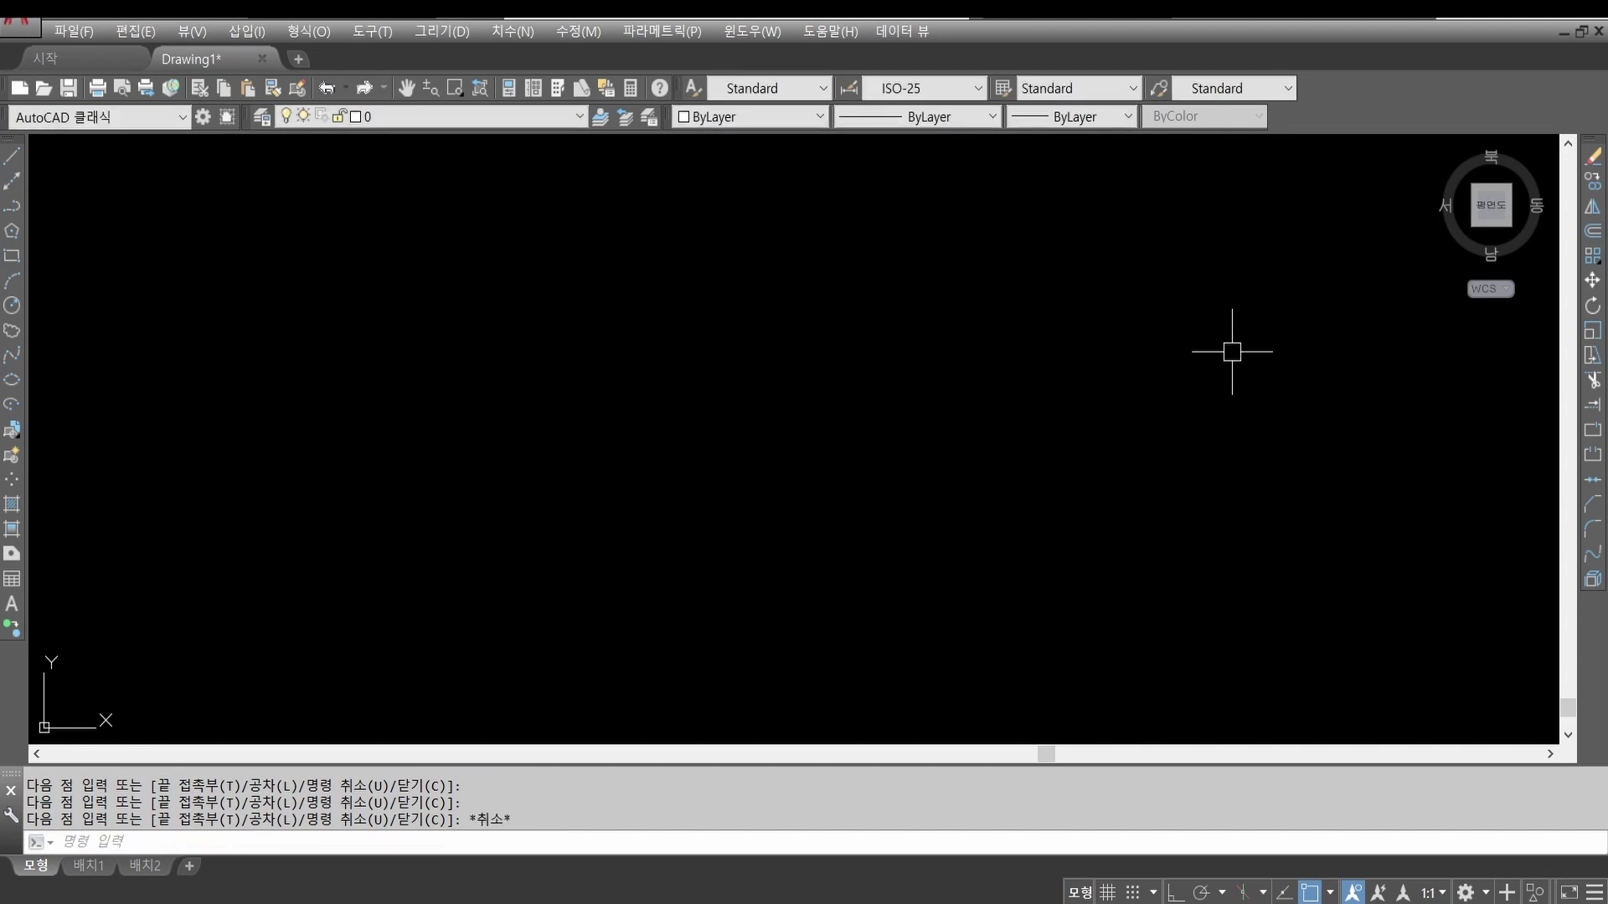
# Step: Draw and finish a seven-point fit-point spline shaped as a wave alternating between high and low points
pyautogui.press('Return')
pyautogui.click(395, 344)
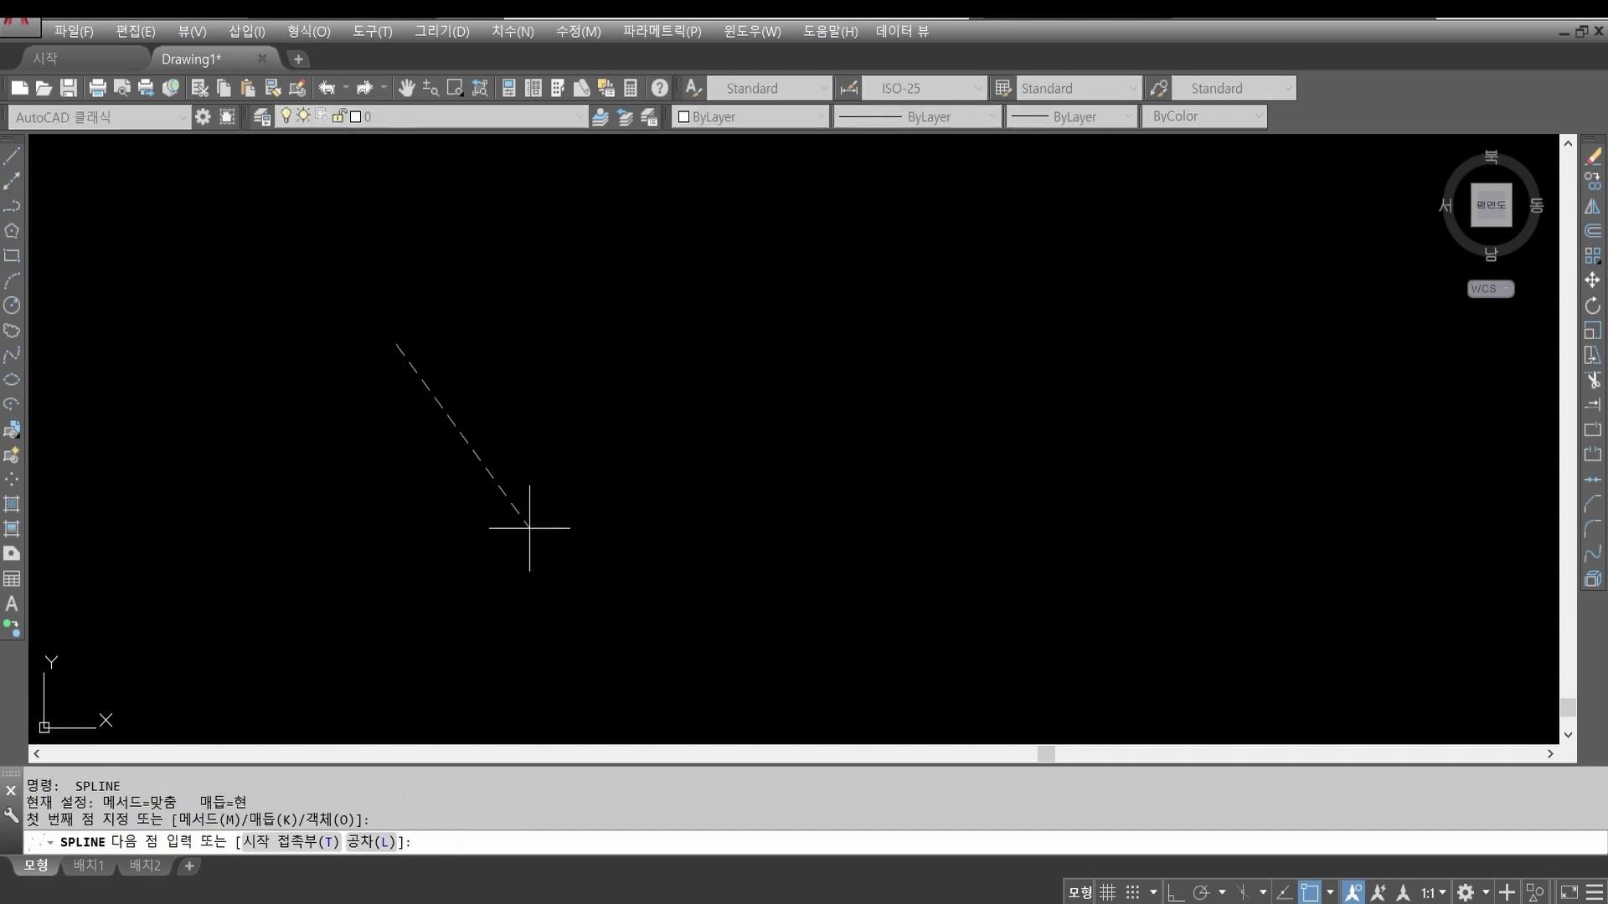
pyautogui.click(531, 531)
pyautogui.click(643, 343)
pyautogui.click(755, 518)
pyautogui.click(862, 352)
pyautogui.click(1020, 551)
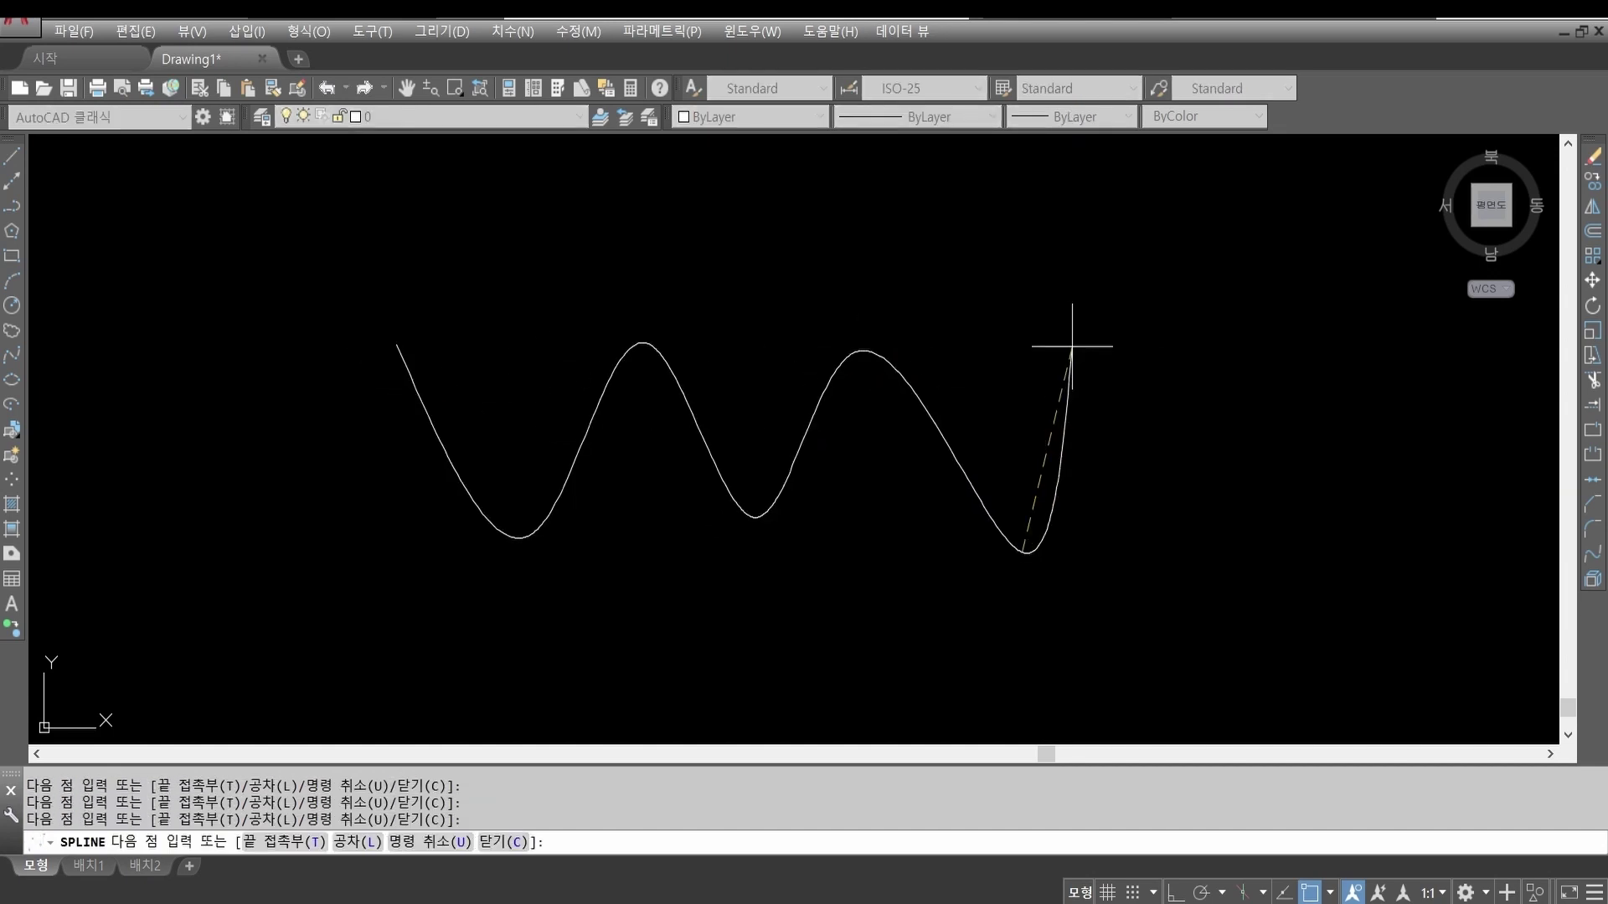
pyautogui.click(1067, 344)
pyautogui.press('Return')
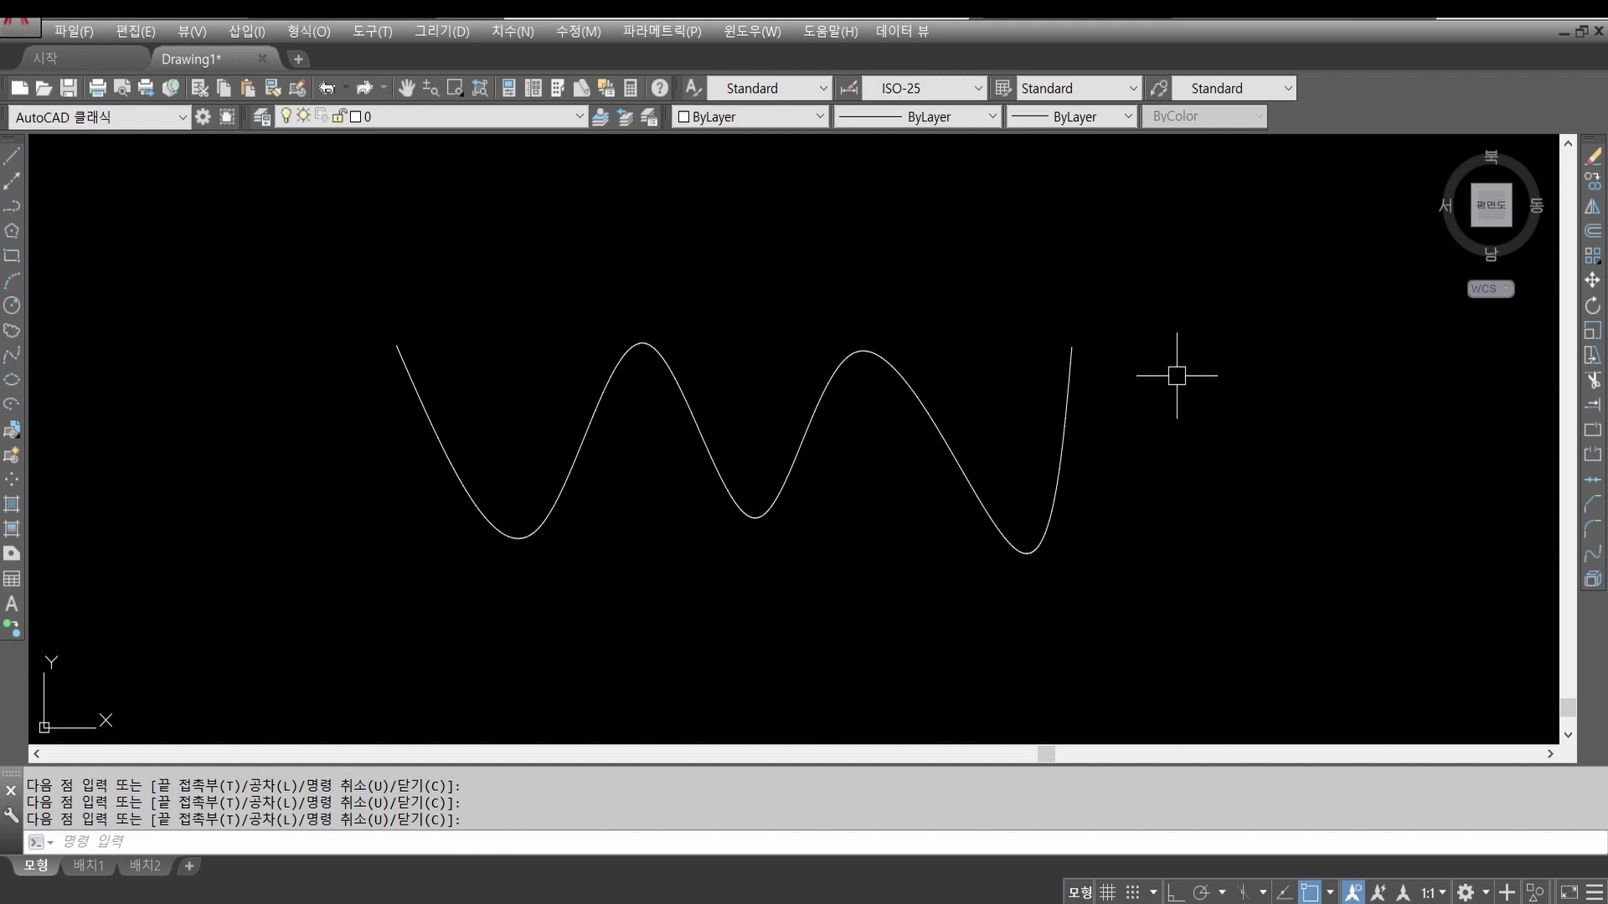
# Step: Erase the fit-point wave spline with a crossing selection
pyautogui.write('e')
pyautogui.press('Return')
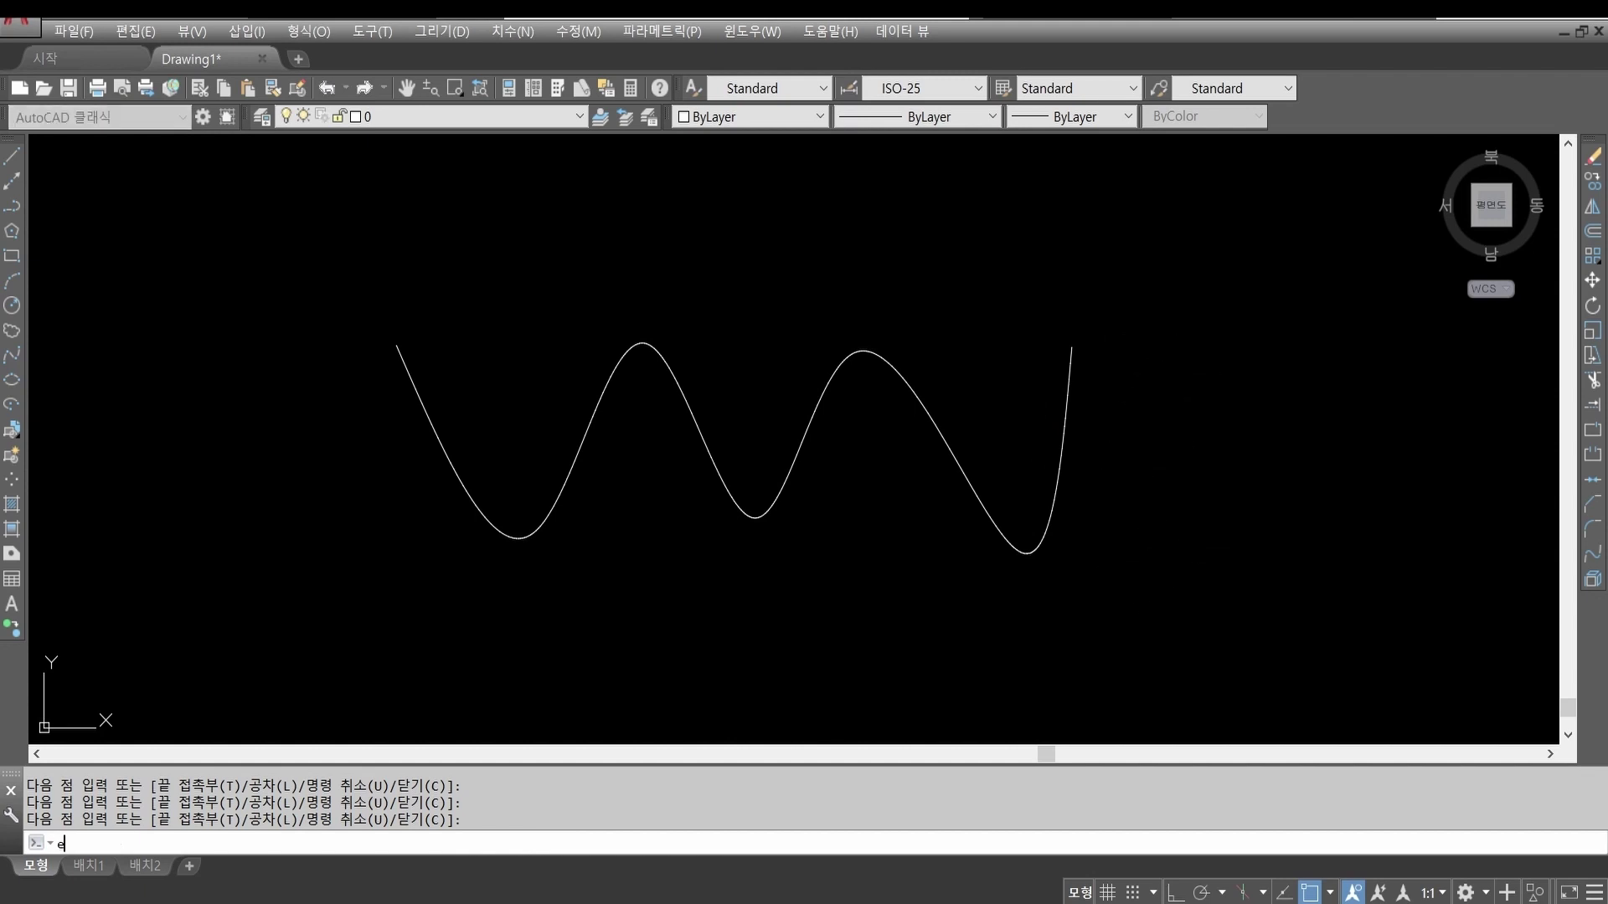
pyautogui.click(1187, 551)
pyautogui.click(736, 463)
pyautogui.press('Return')
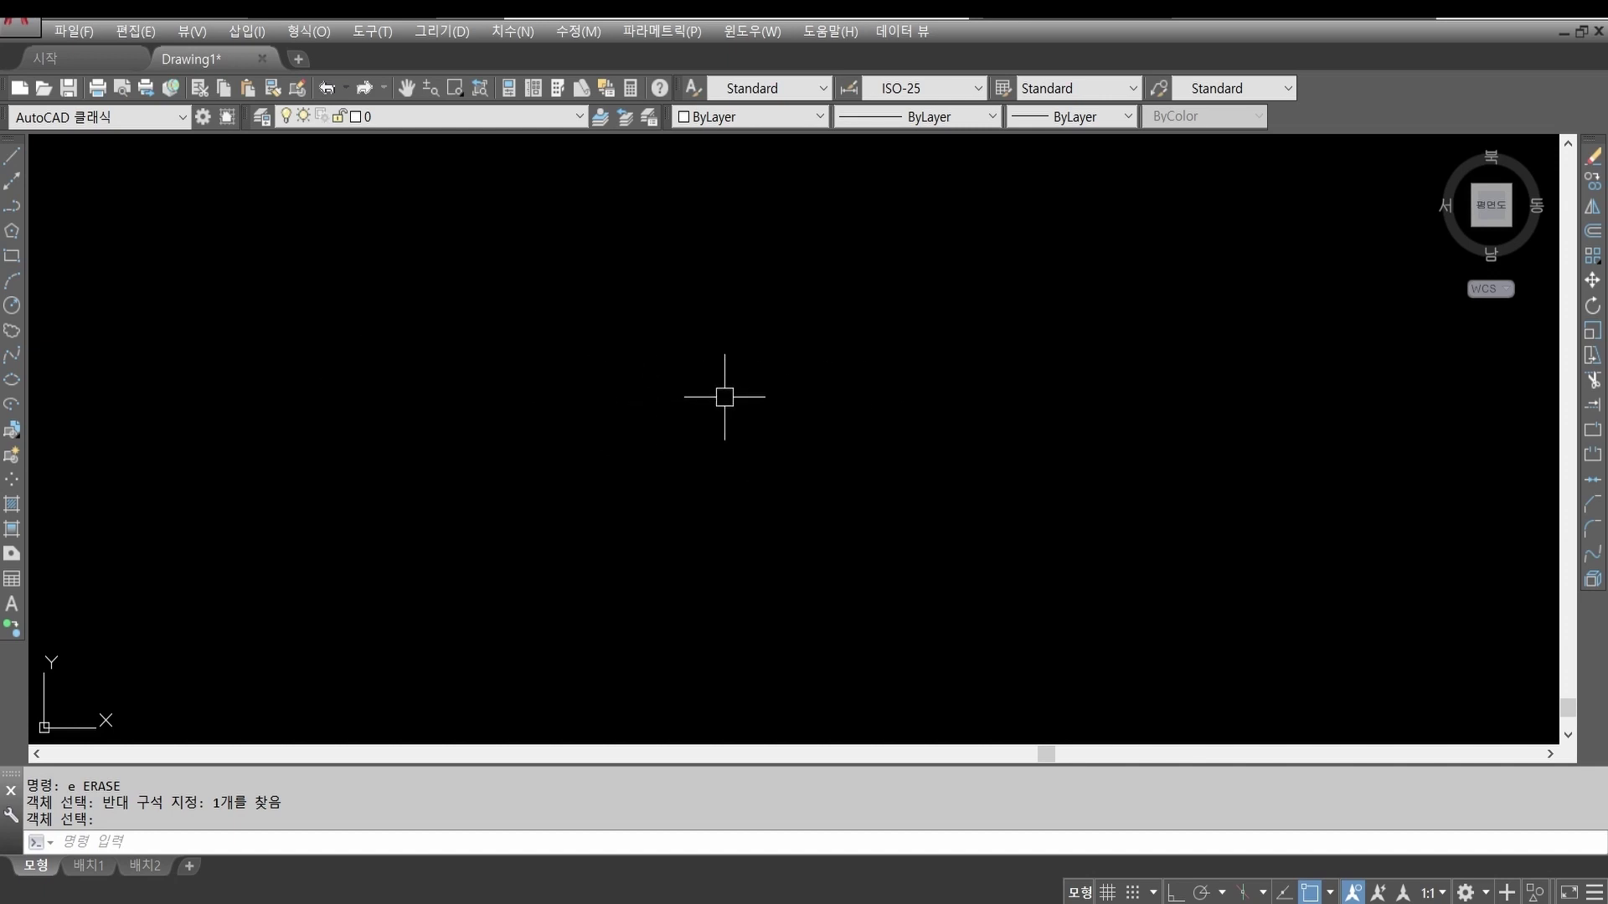
# Step: Draw a circle with a radius of about 4.11 in the empty drawing area
pyautogui.write('c')
pyautogui.press('Return')
pyautogui.click(627, 376)
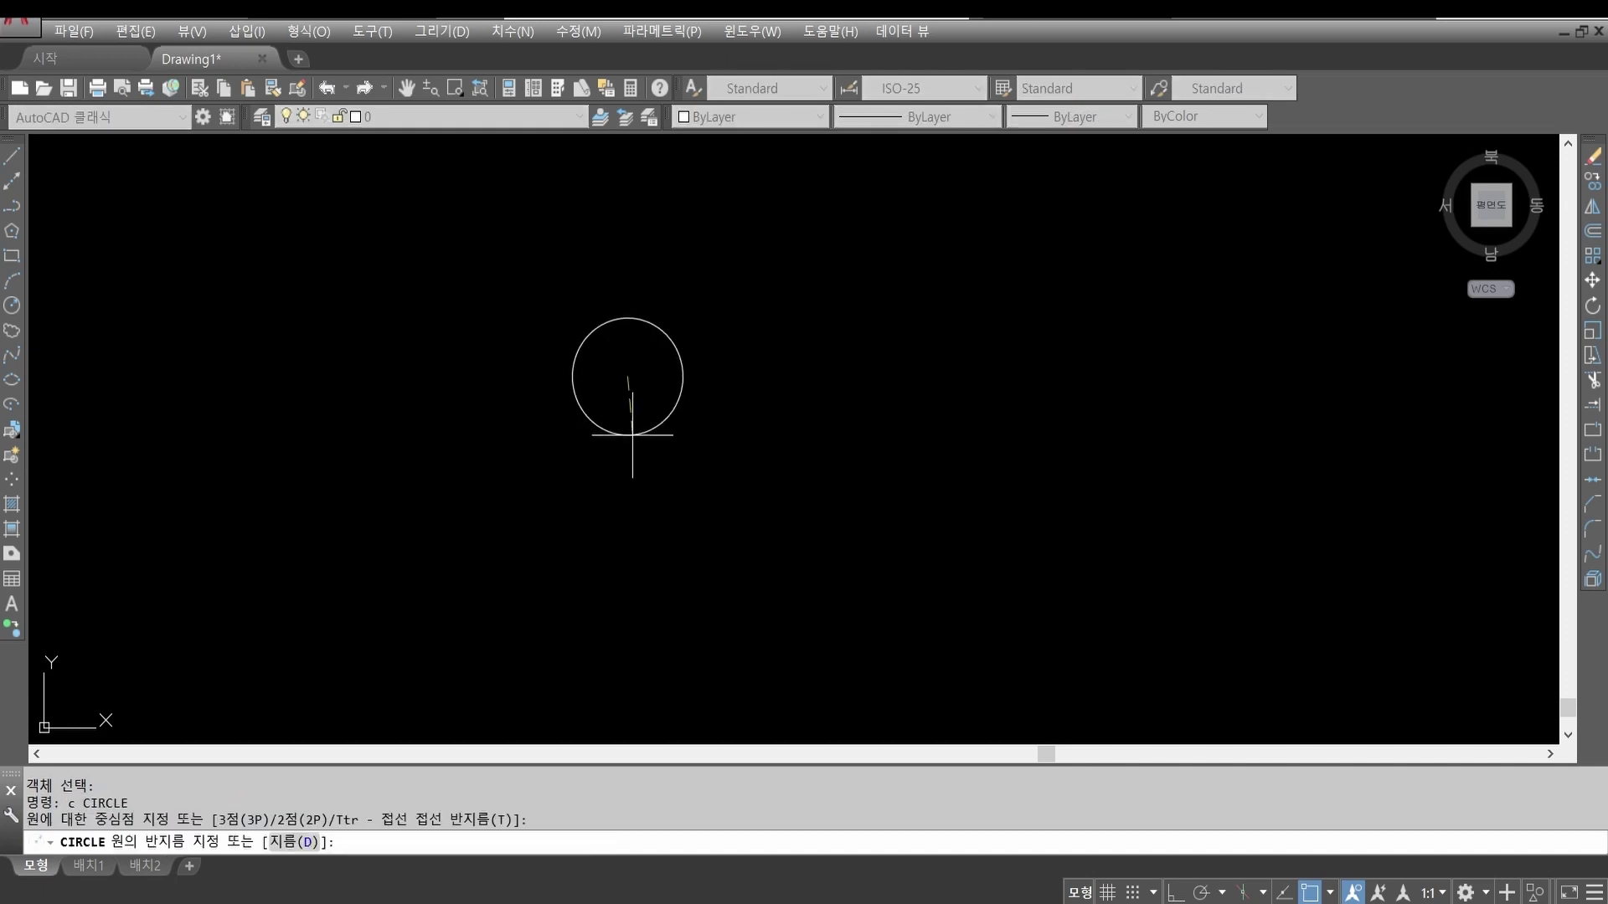
pyautogui.click(632, 435)
pyautogui.write('c')
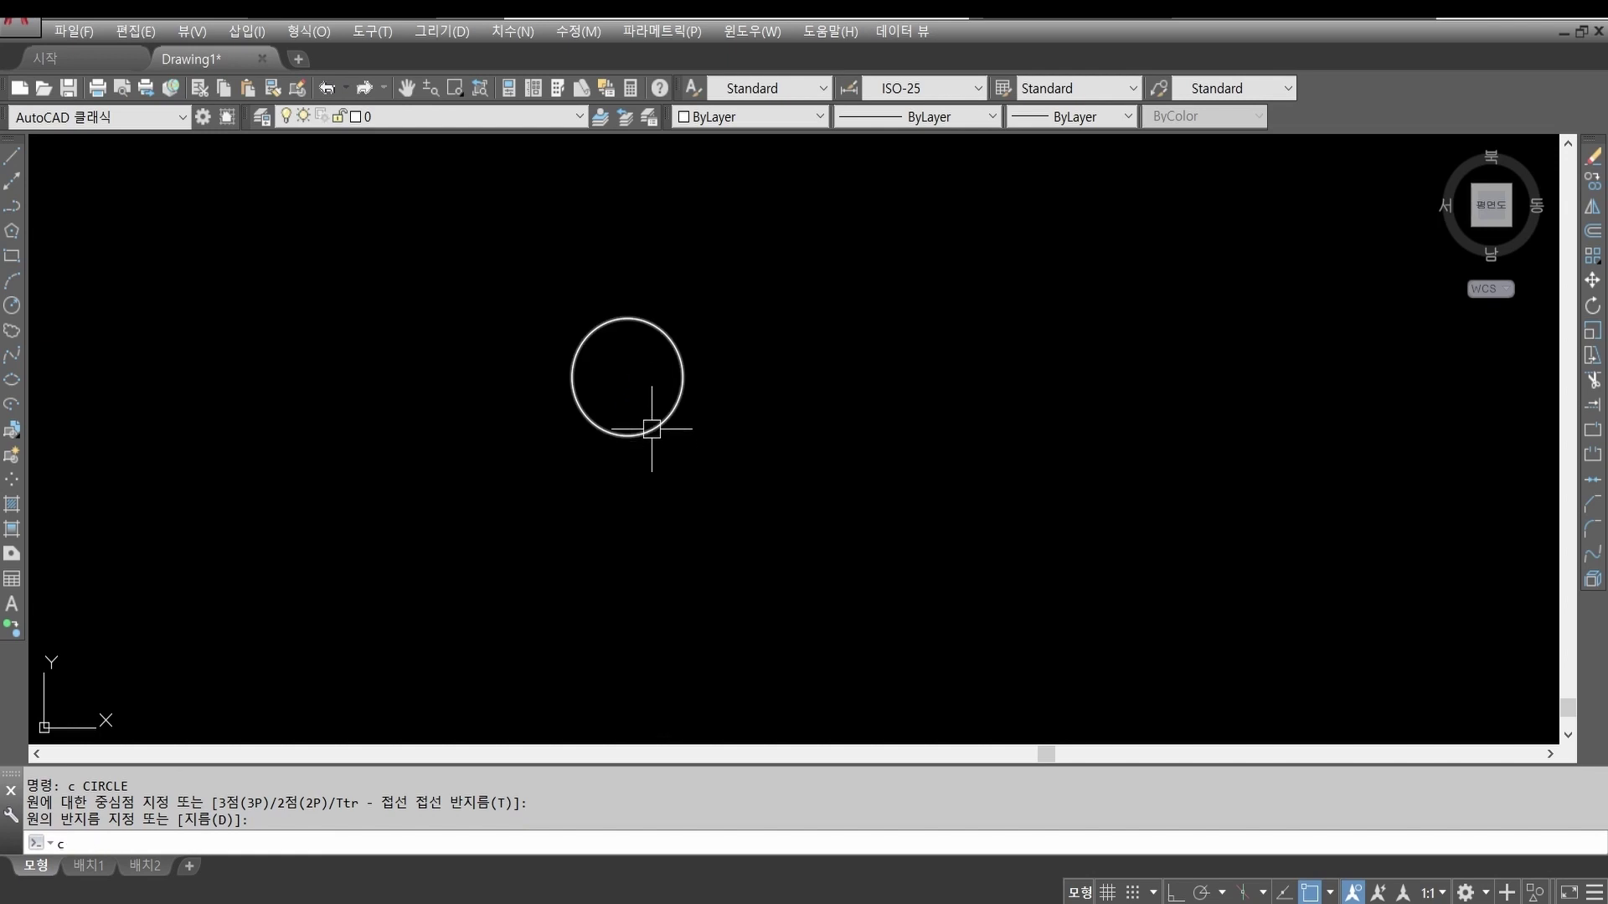
pyautogui.press('Return')
pyautogui.keyDown('shift'); pyautogui.rightClick(656, 433); pyautogui.keyUp('shift')
pyautogui.click(636, 432)
pyautogui.press('Escape')
pyautogui.press('Escape')
pyautogui.press('Escape')
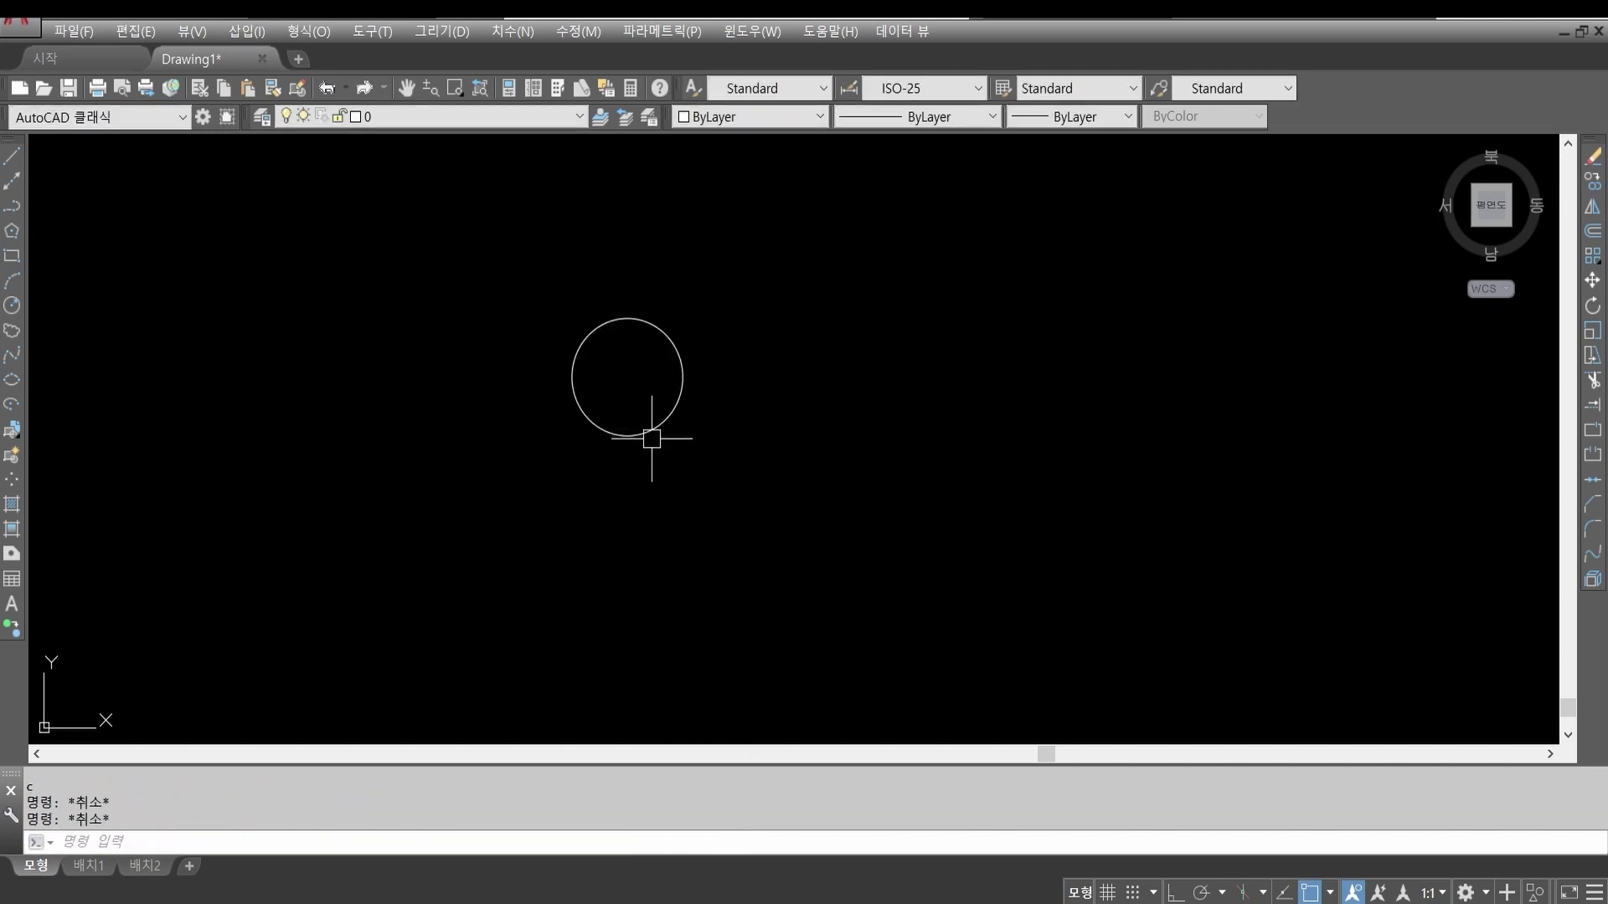
# Step: Draw a larger concentric circle around the first one, using a Center snap for its centre
pyautogui.write('c')
pyautogui.press('space')
pyautogui.keyDown('shift'); pyautogui.rightClick(696, 458); pyautogui.keyUp('shift')
pyautogui.press('c')
pyautogui.click(665, 419)
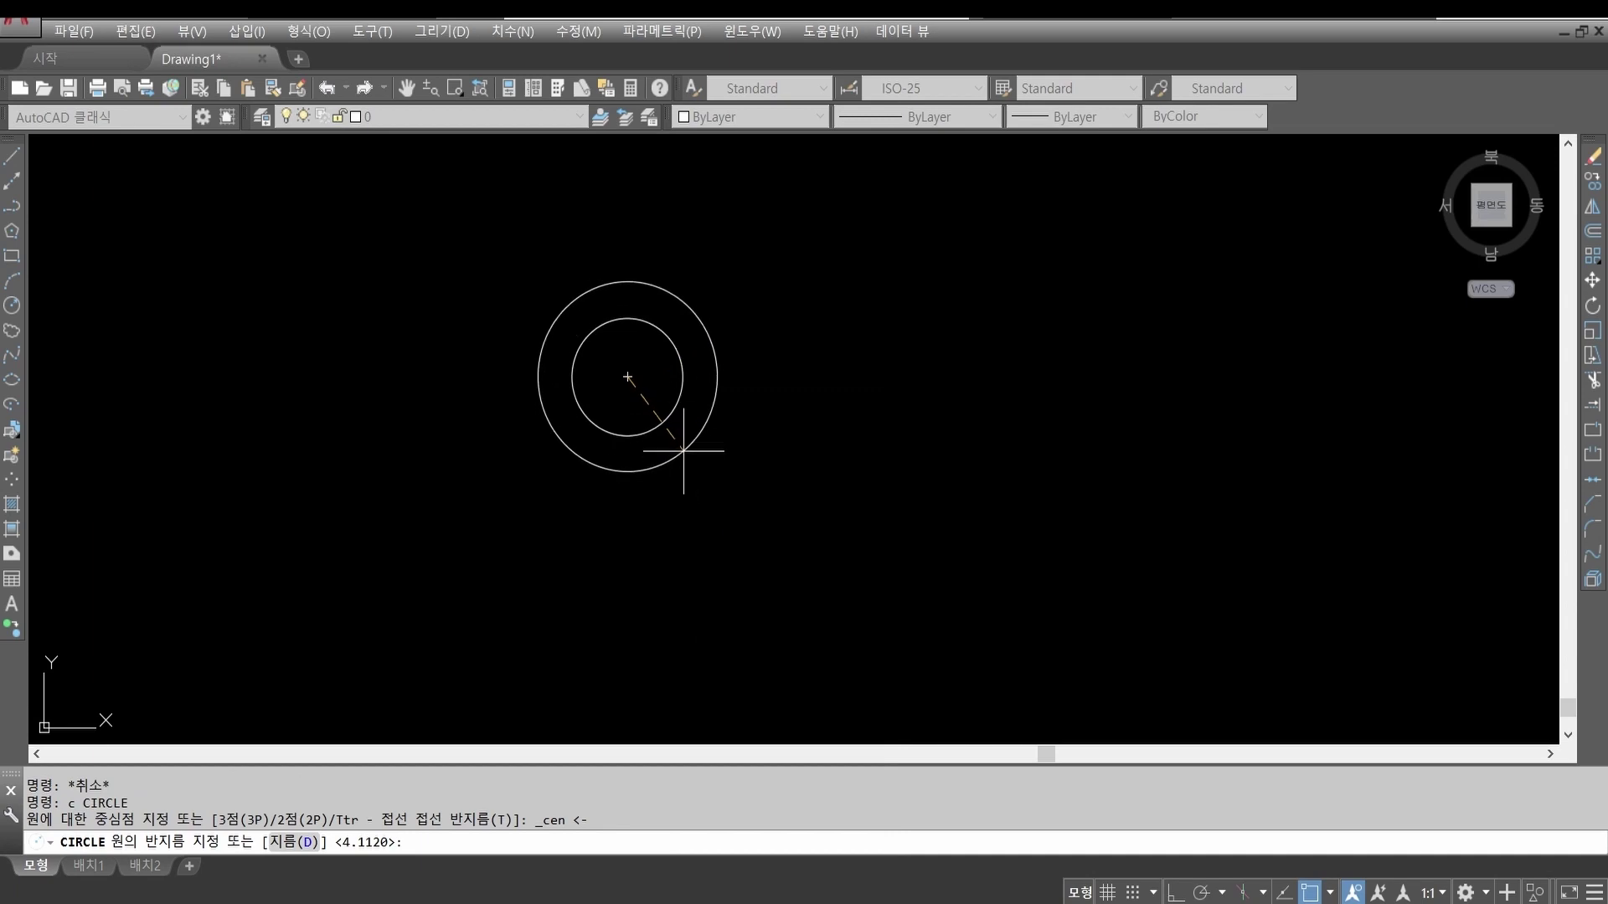
pyautogui.click(681, 452)
# Step: Start a hatch and choose the SOLID pattern from the other predefined patterns
pyautogui.write('h')
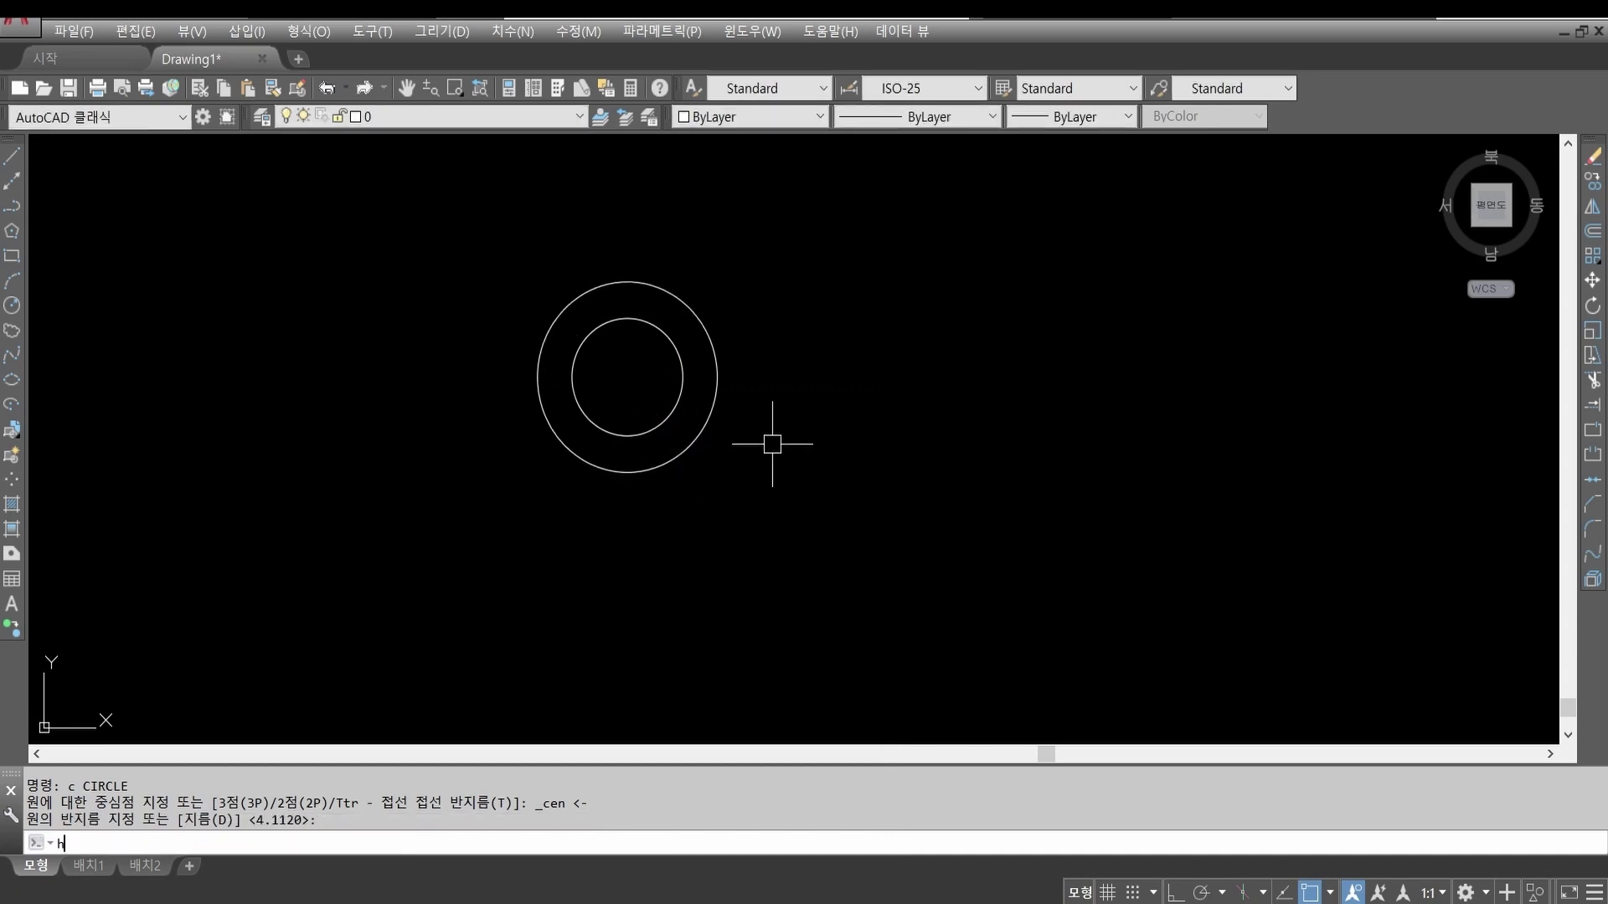
pyautogui.press('Return')
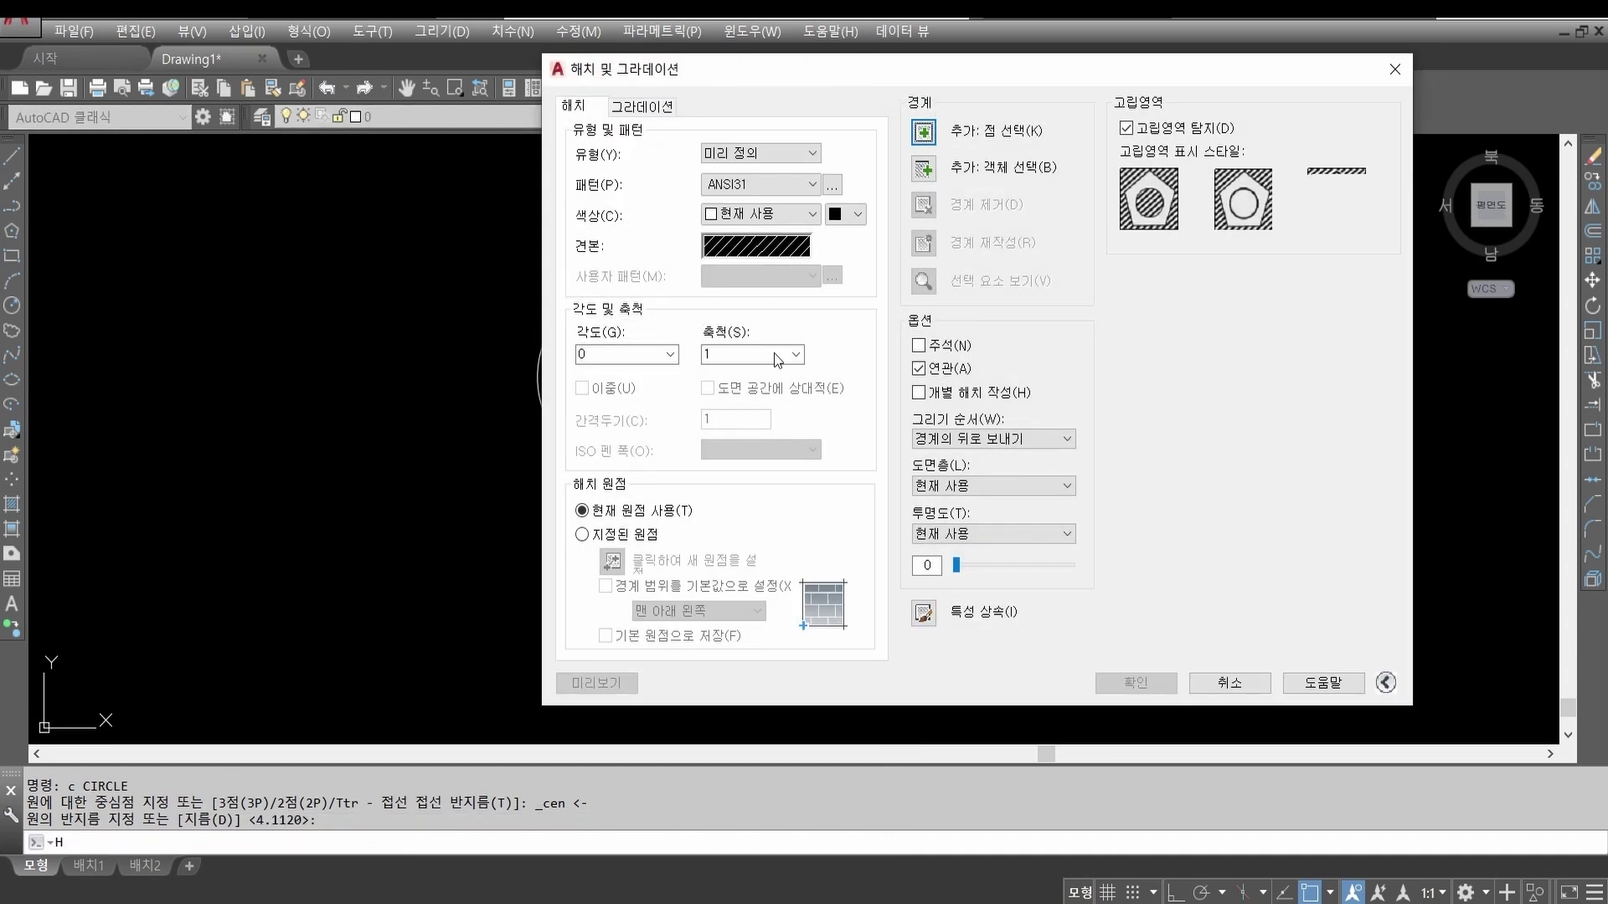
pyautogui.click(769, 251)
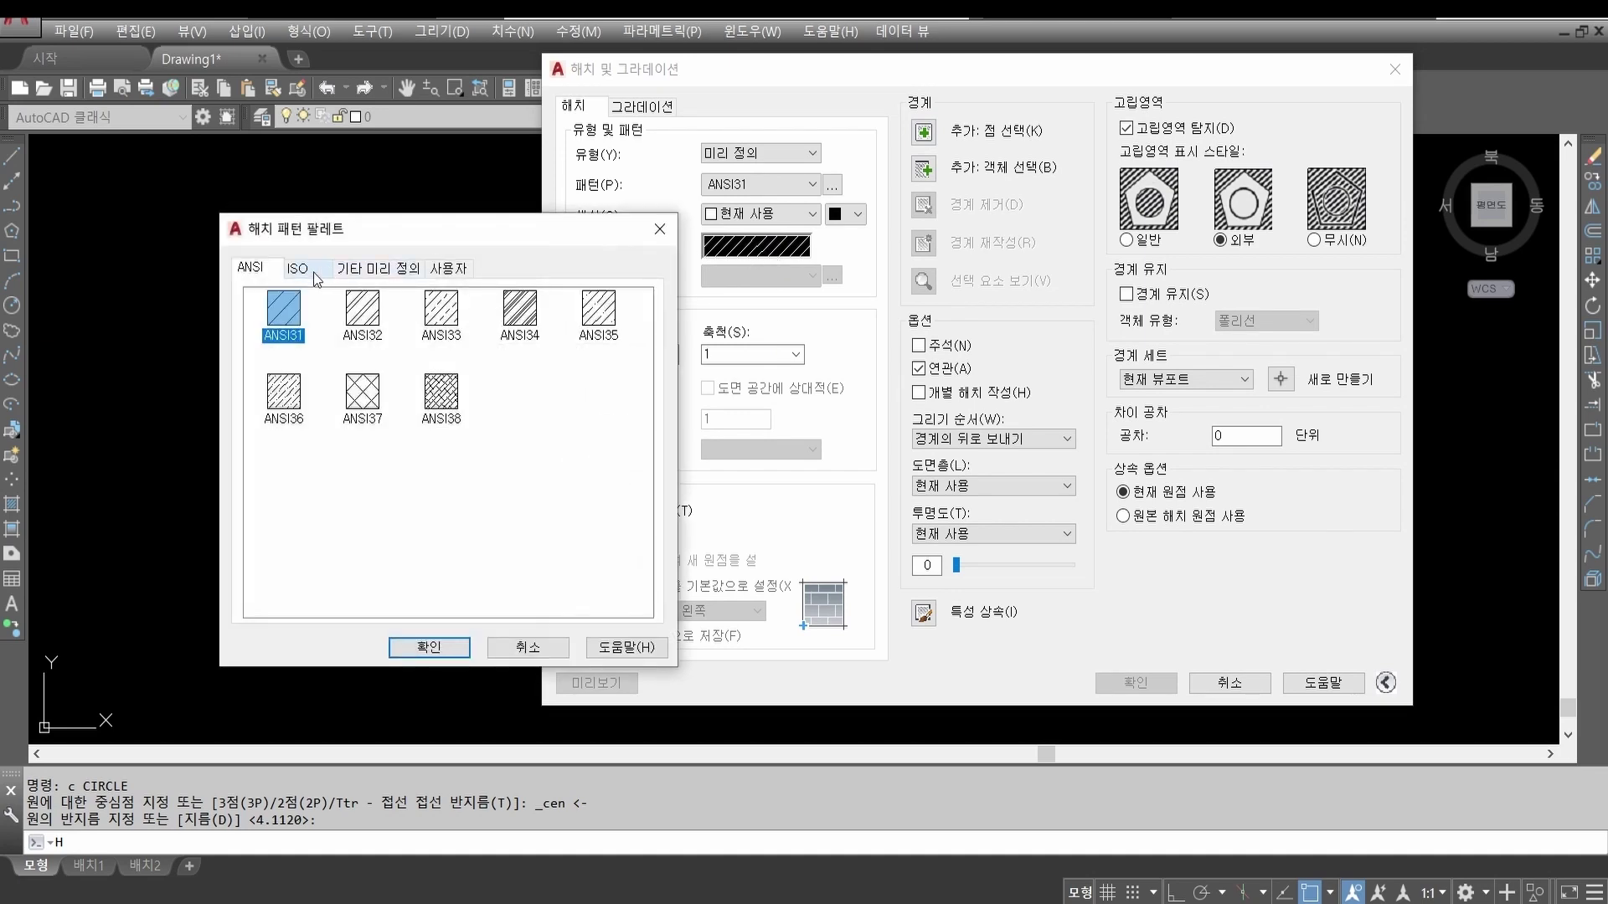
pyautogui.click(308, 271)
pyautogui.click(372, 268)
pyautogui.click(296, 328)
pyautogui.click(428, 647)
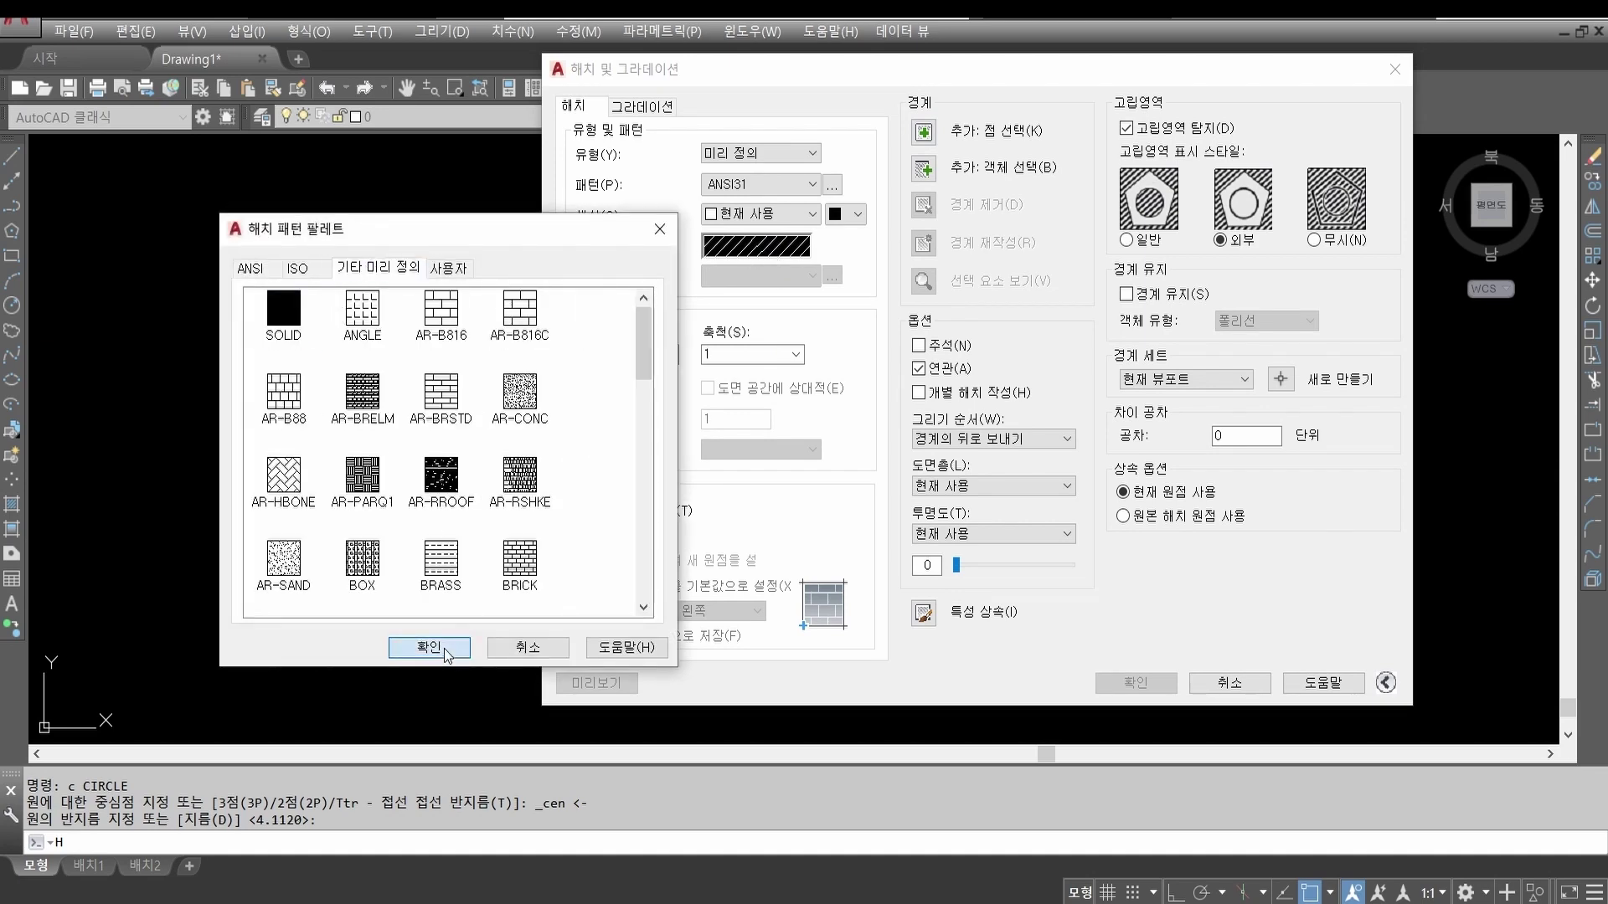
# Step: Fill the ring between the two concentric circles with the solid hatch, using a picked internal point
pyautogui.click(924, 132)
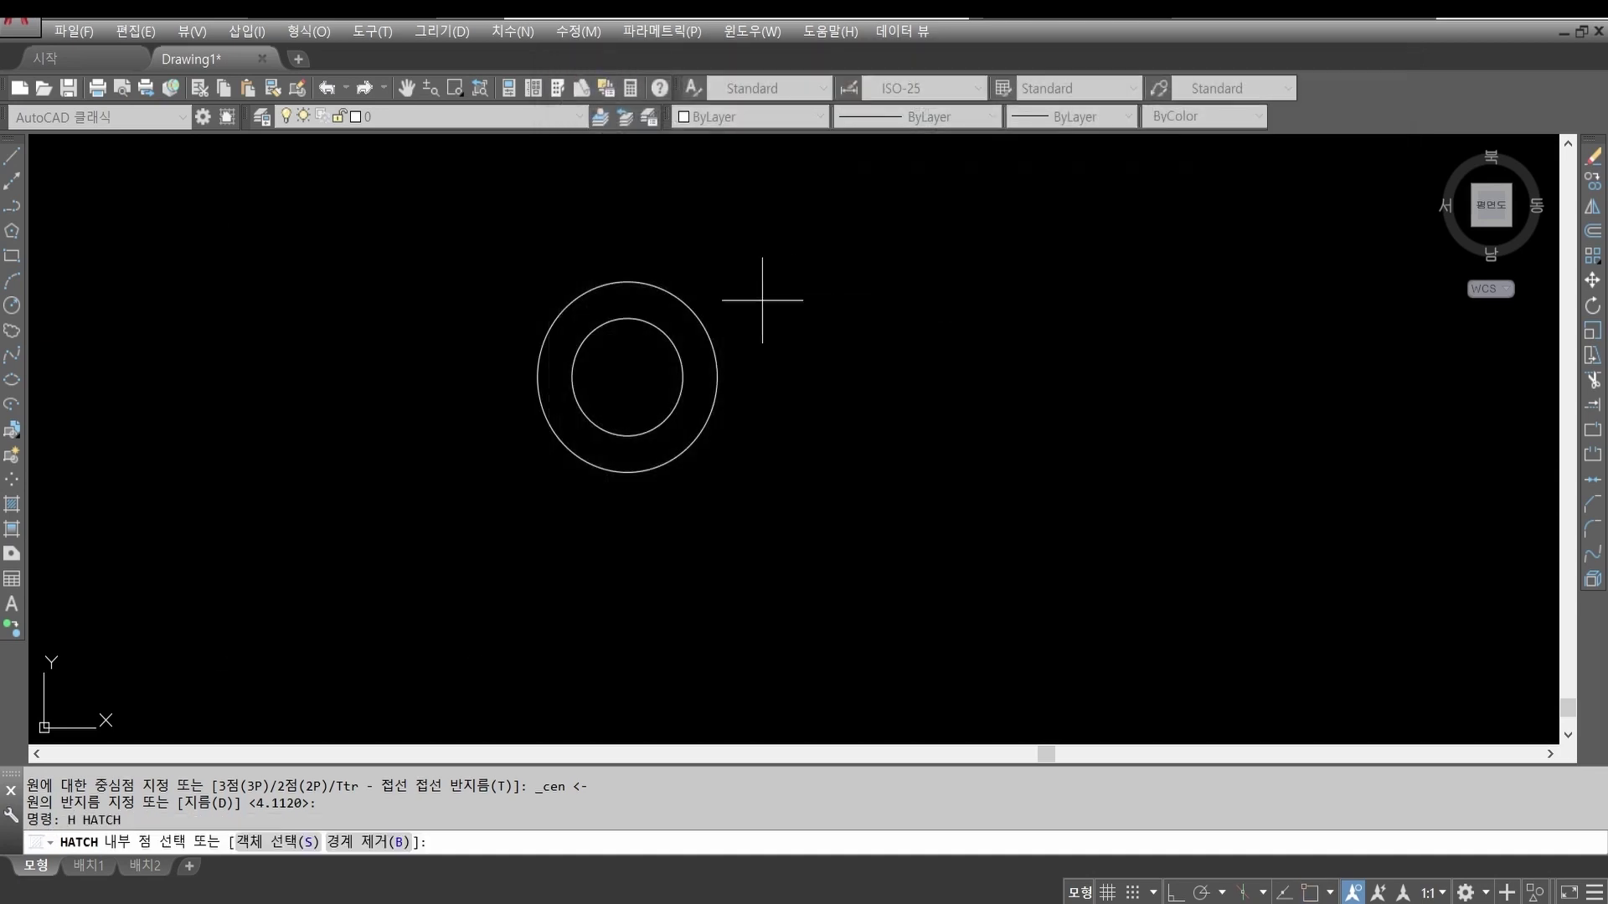
pyautogui.click(679, 330)
pyautogui.press('Return')
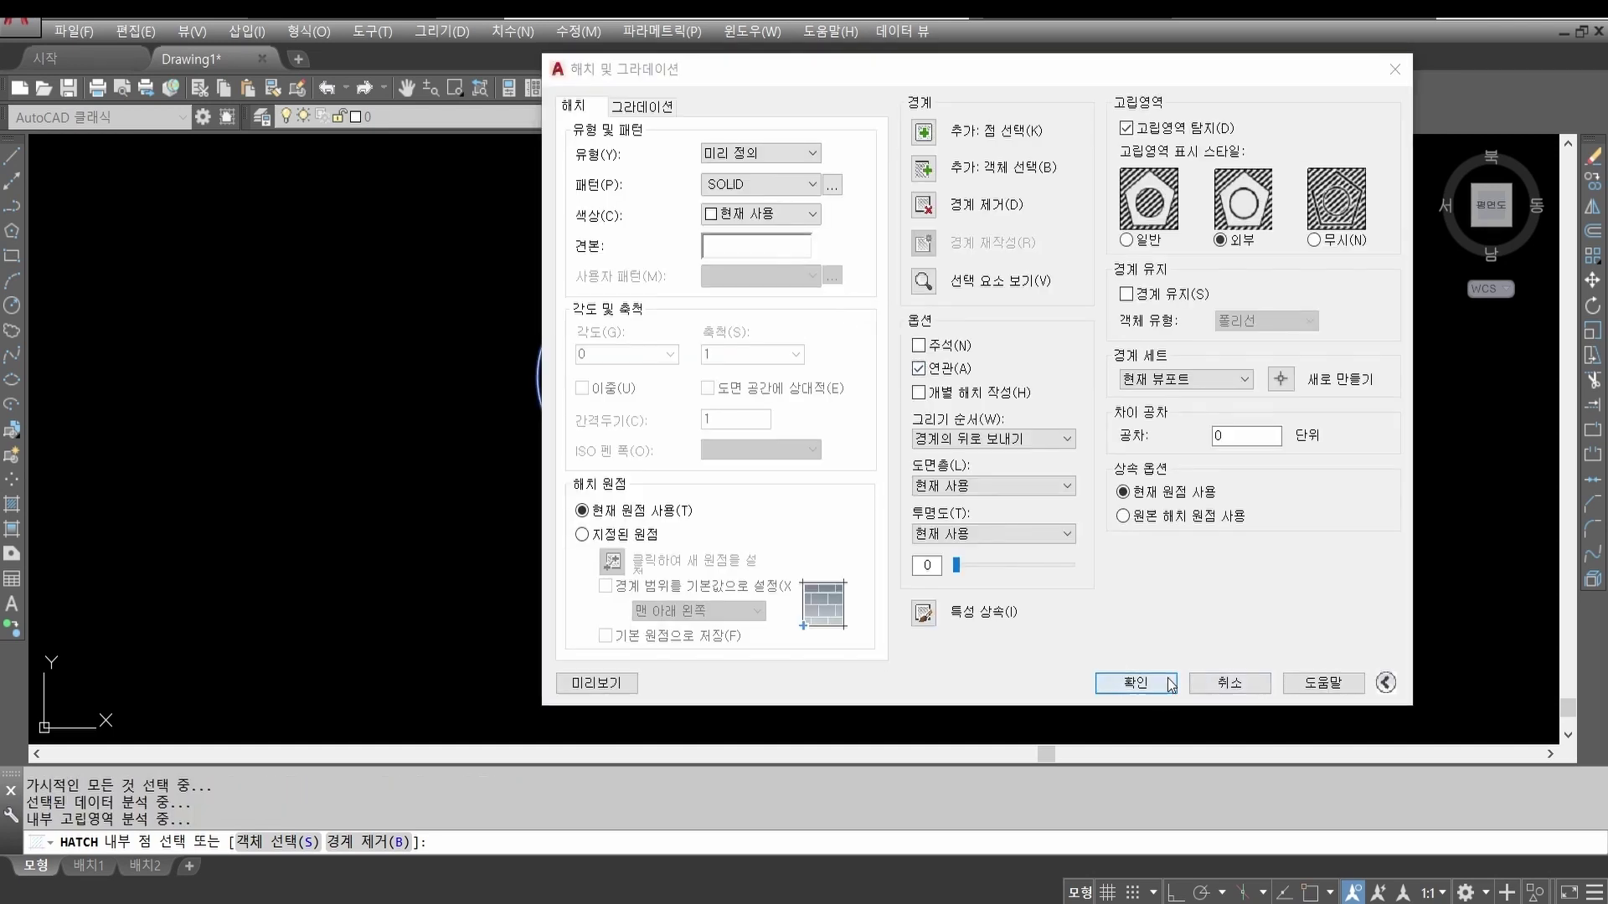
pyautogui.click(1122, 681)
pyautogui.press('Escape')
pyautogui.press('Escape')
pyautogui.press('Escape')
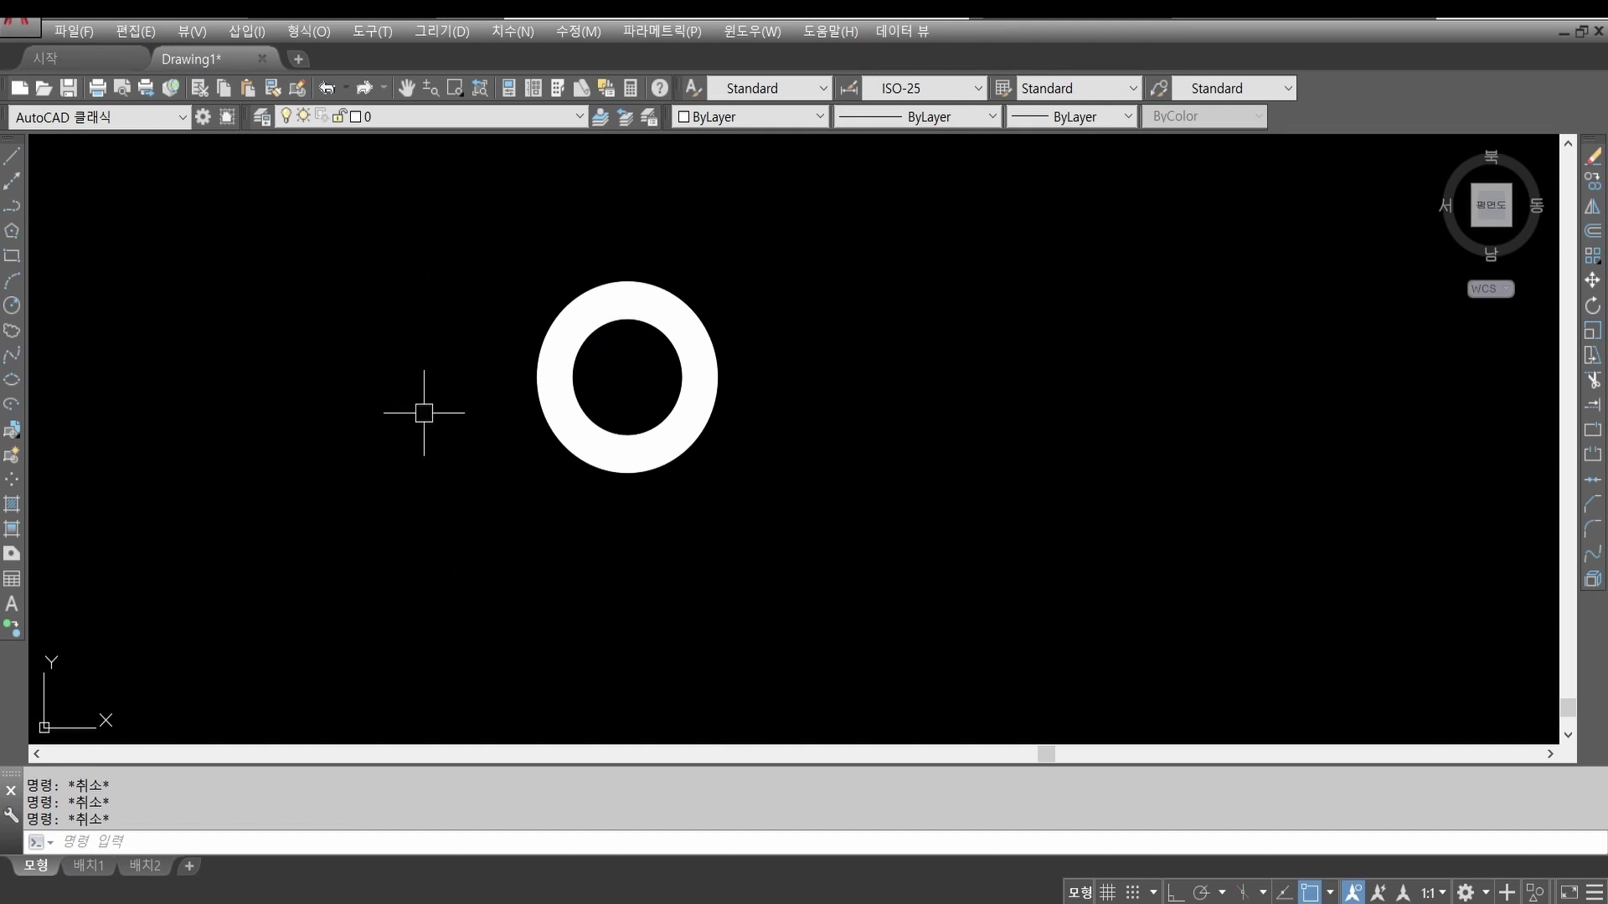
pyautogui.moveTo(771, 491); pyautogui.dragTo(690, 533, button='middle')
pyautogui.moveTo(938, 544); pyautogui.dragTo(865, 485, button='middle')
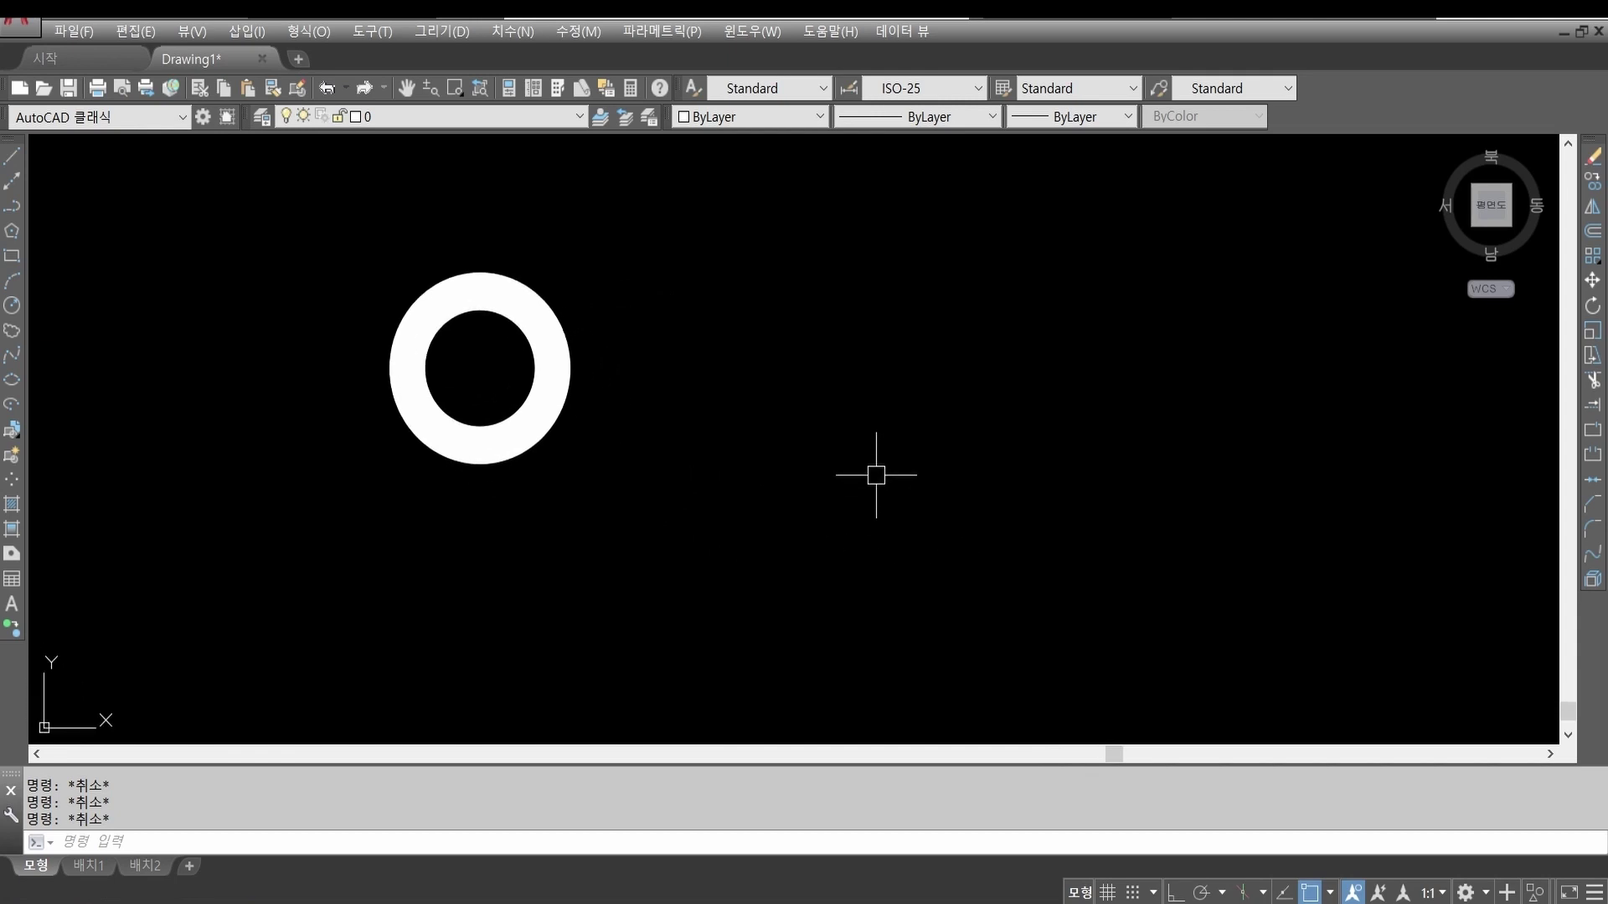
pyautogui.write('do')
pyautogui.press('Return')
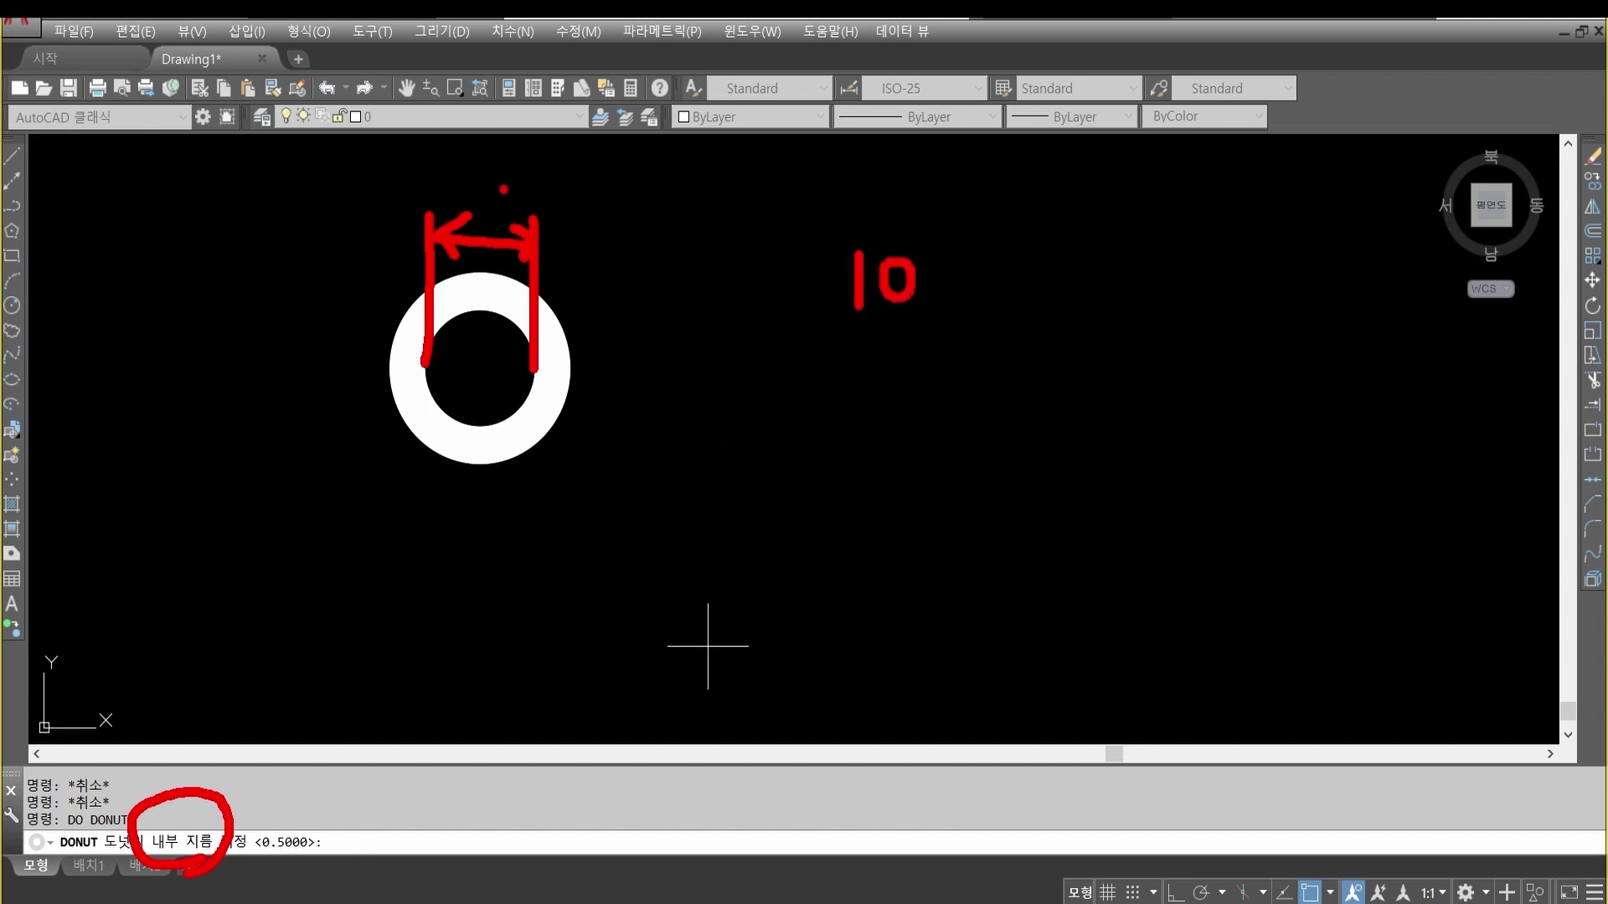
pyautogui.moveTo(500, 206); pyautogui.dragTo(485, 179)
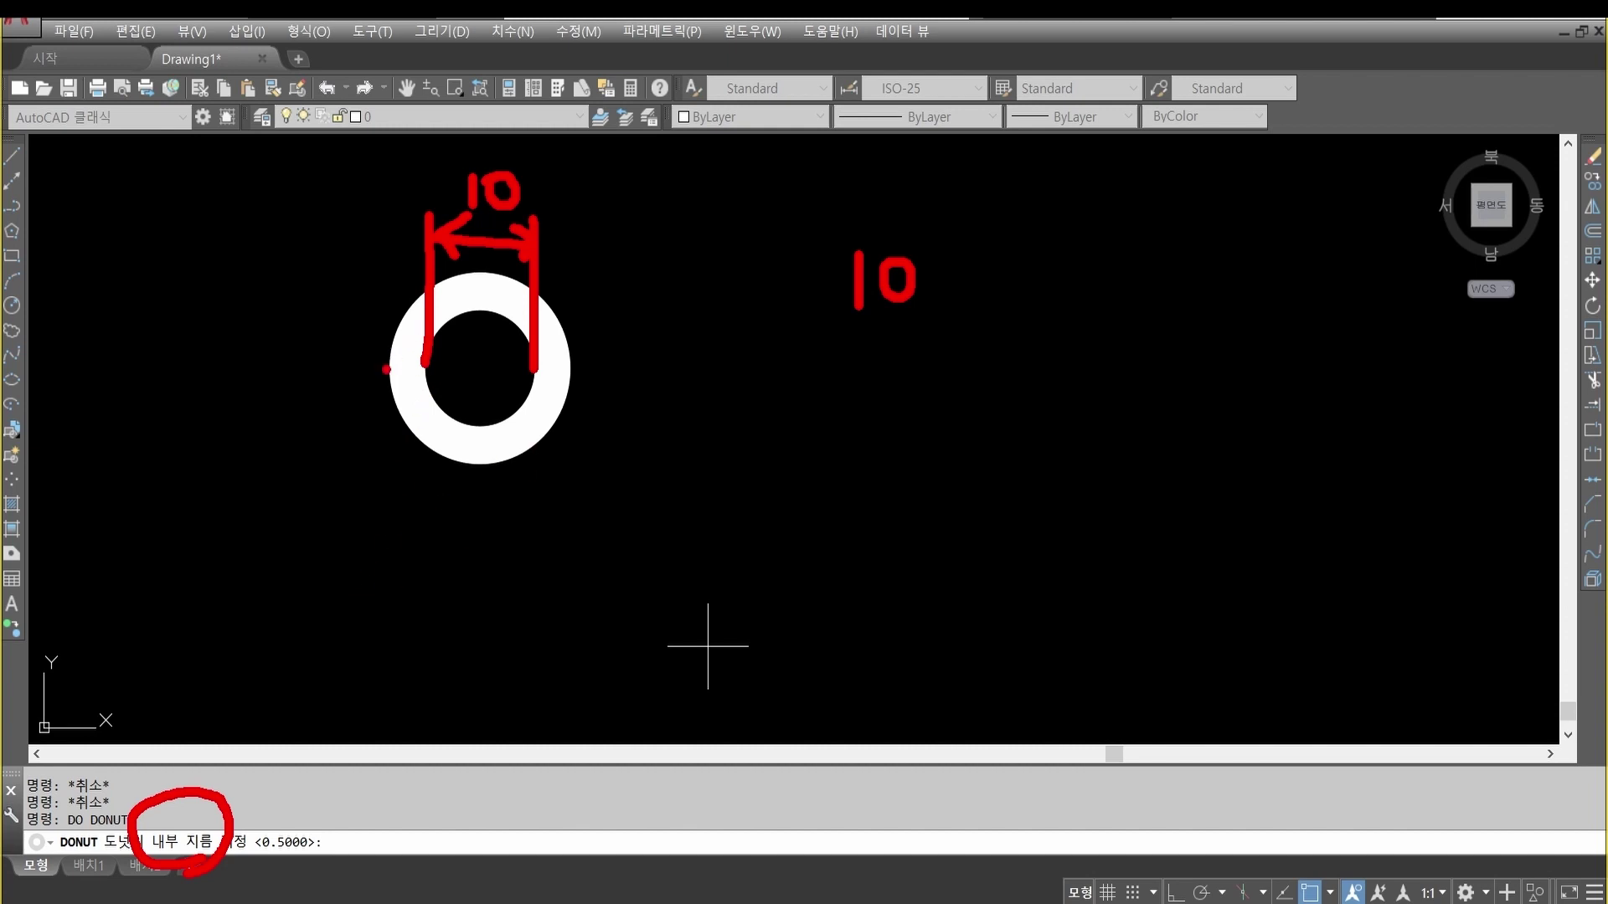
pyautogui.moveTo(386, 369); pyautogui.dragTo(391, 138)
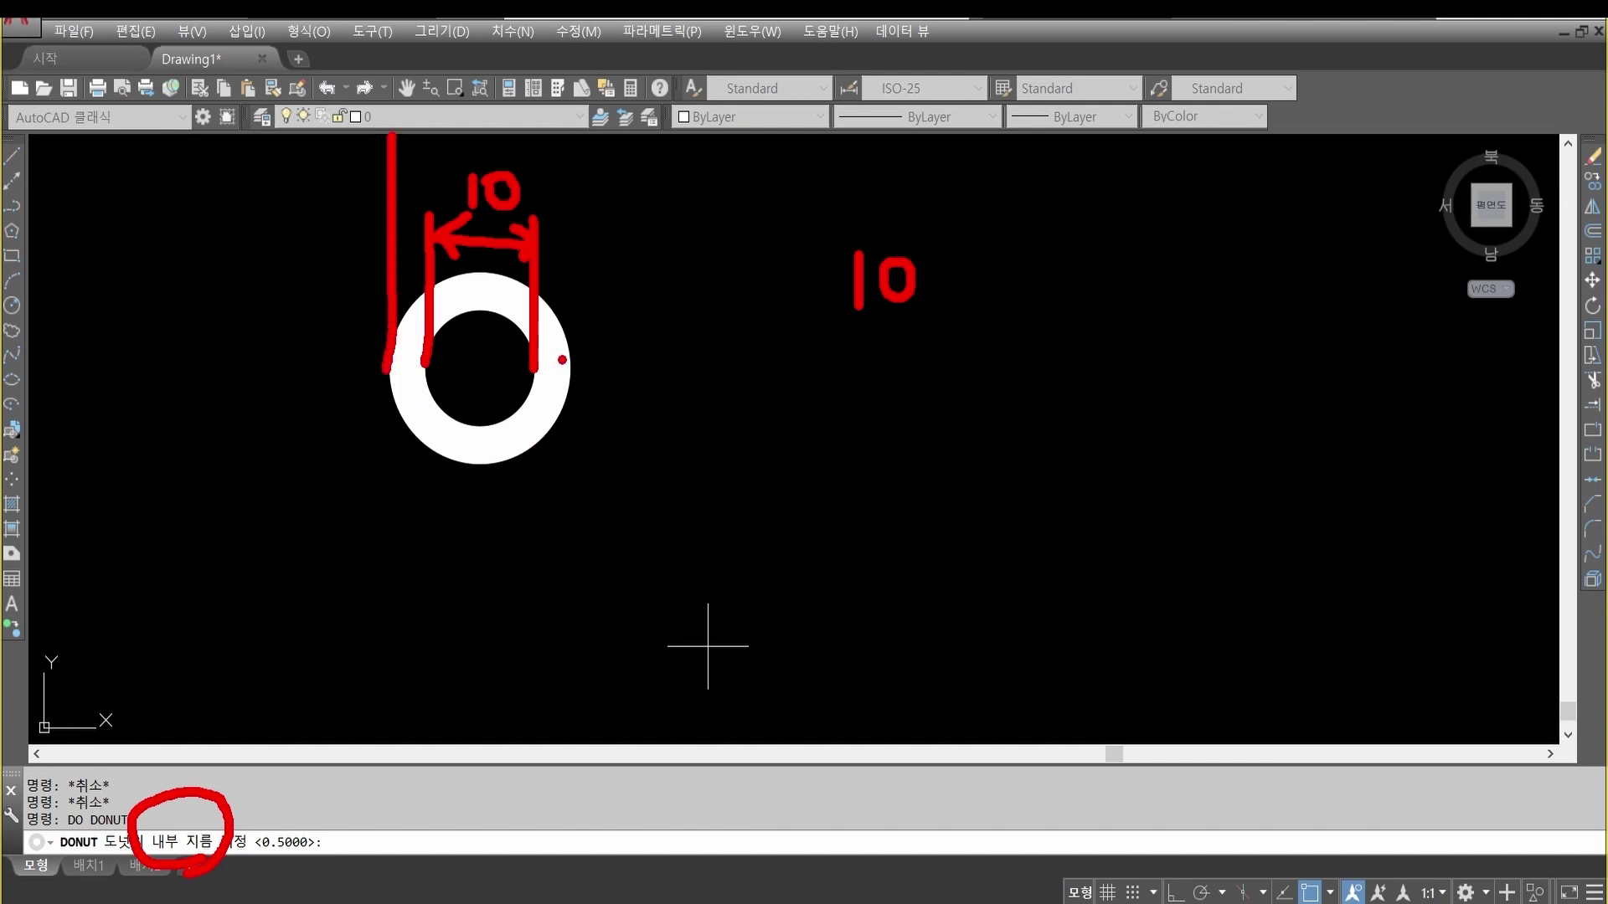
pyautogui.moveTo(577, 337); pyautogui.dragTo(580, 150)
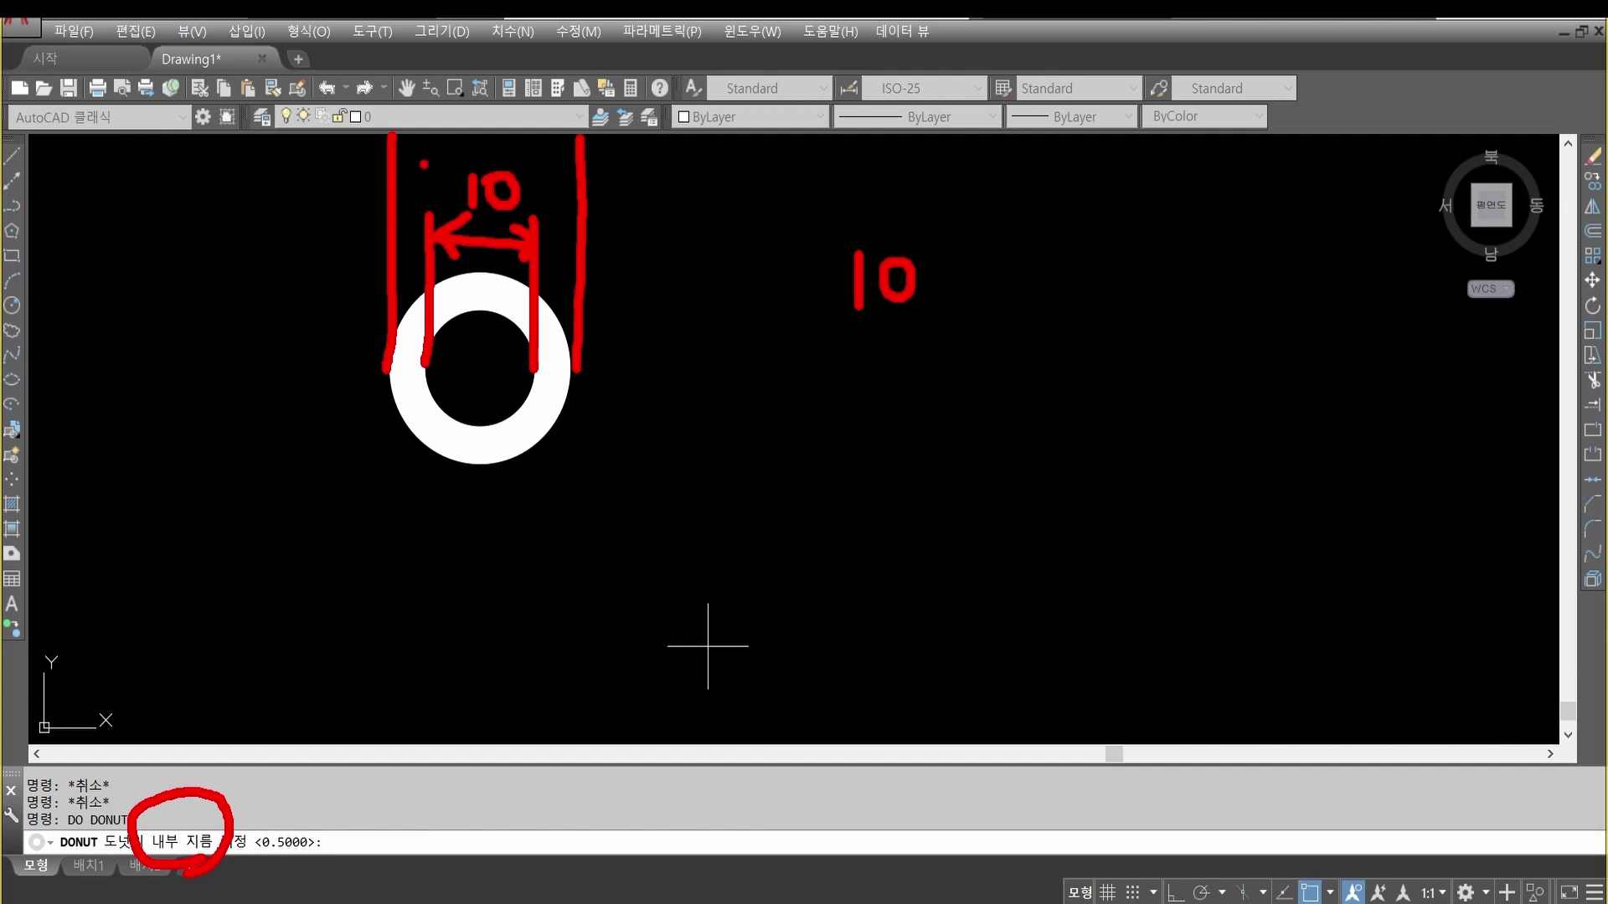
pyautogui.moveTo(398, 150); pyautogui.dragTo(571, 148)
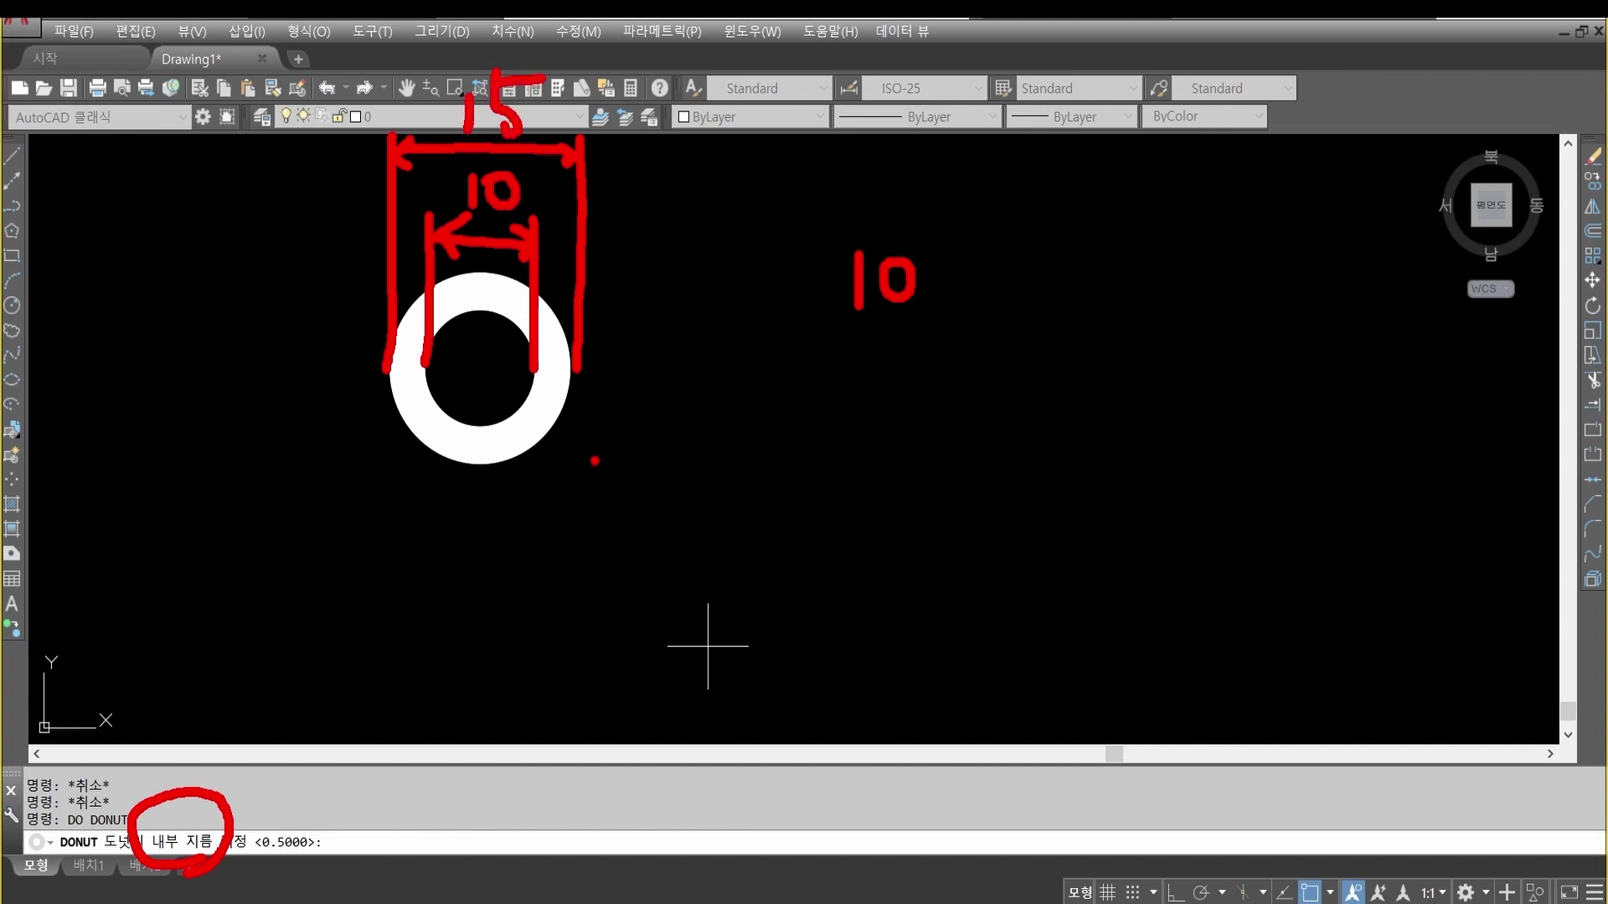
pyautogui.press('Escape')
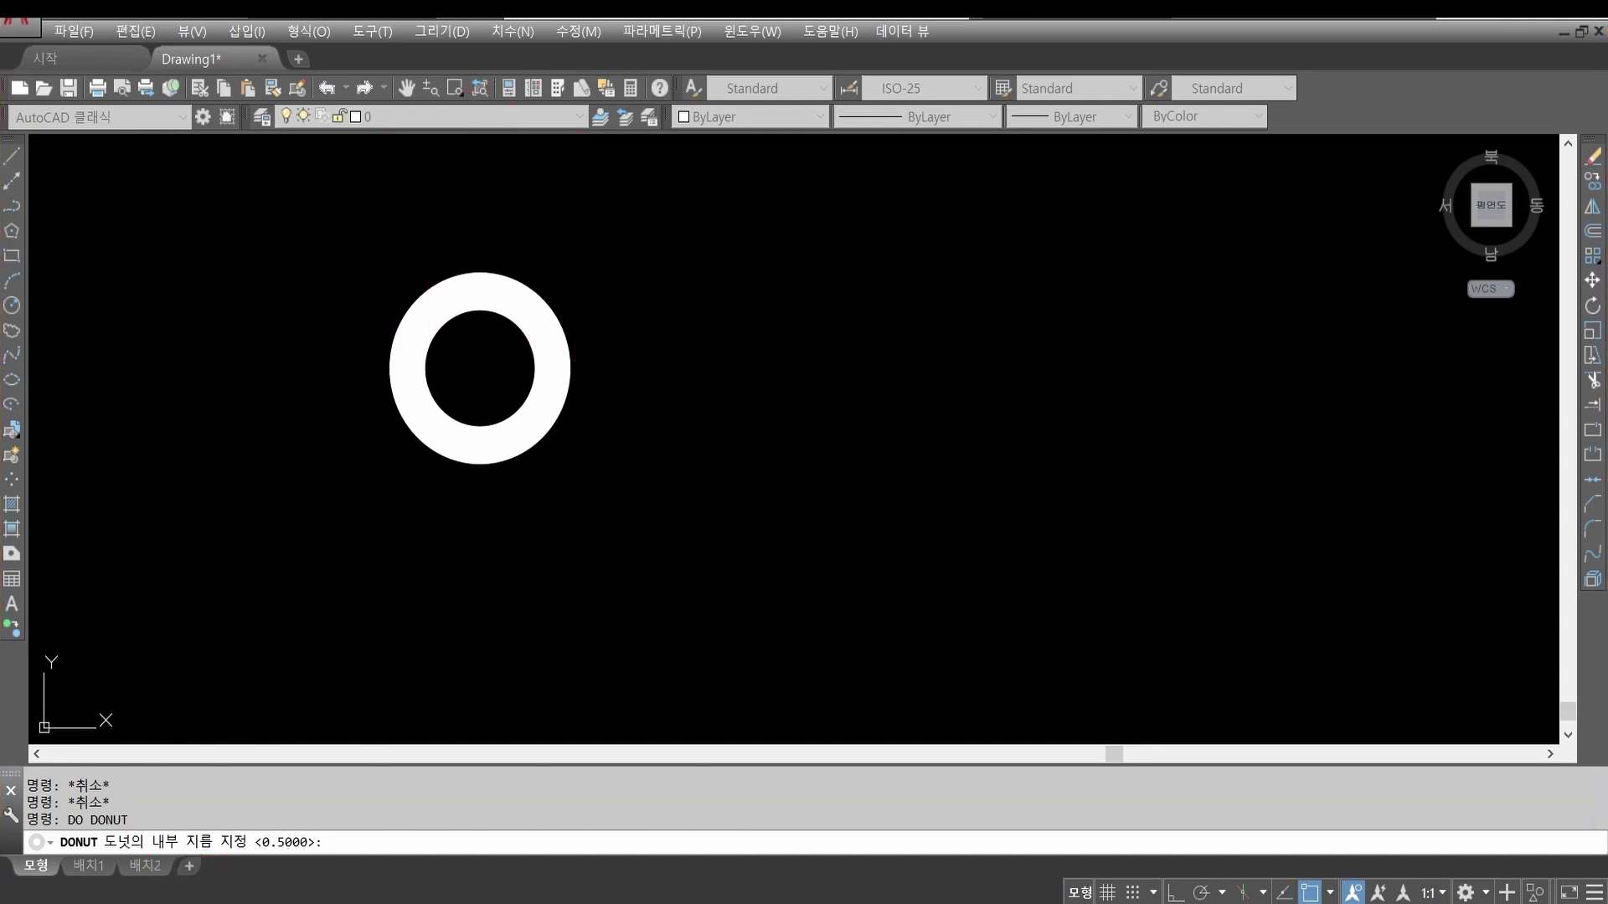
pyautogui.press('Escape')
pyautogui.write('d')
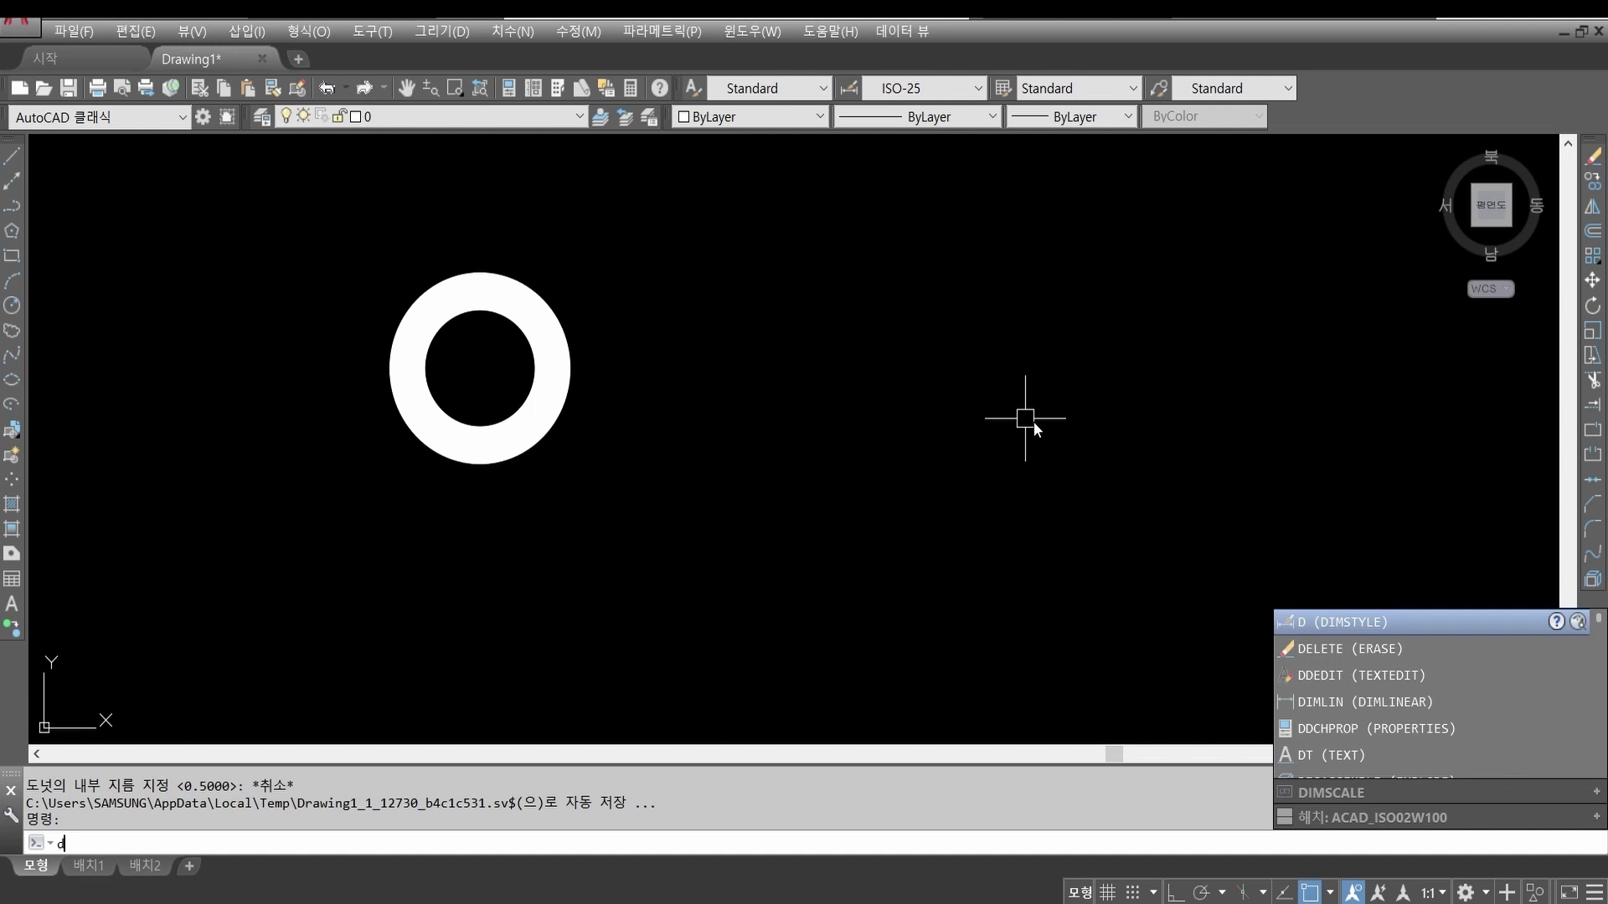
pyautogui.press('Return')
pyautogui.press('Escape')
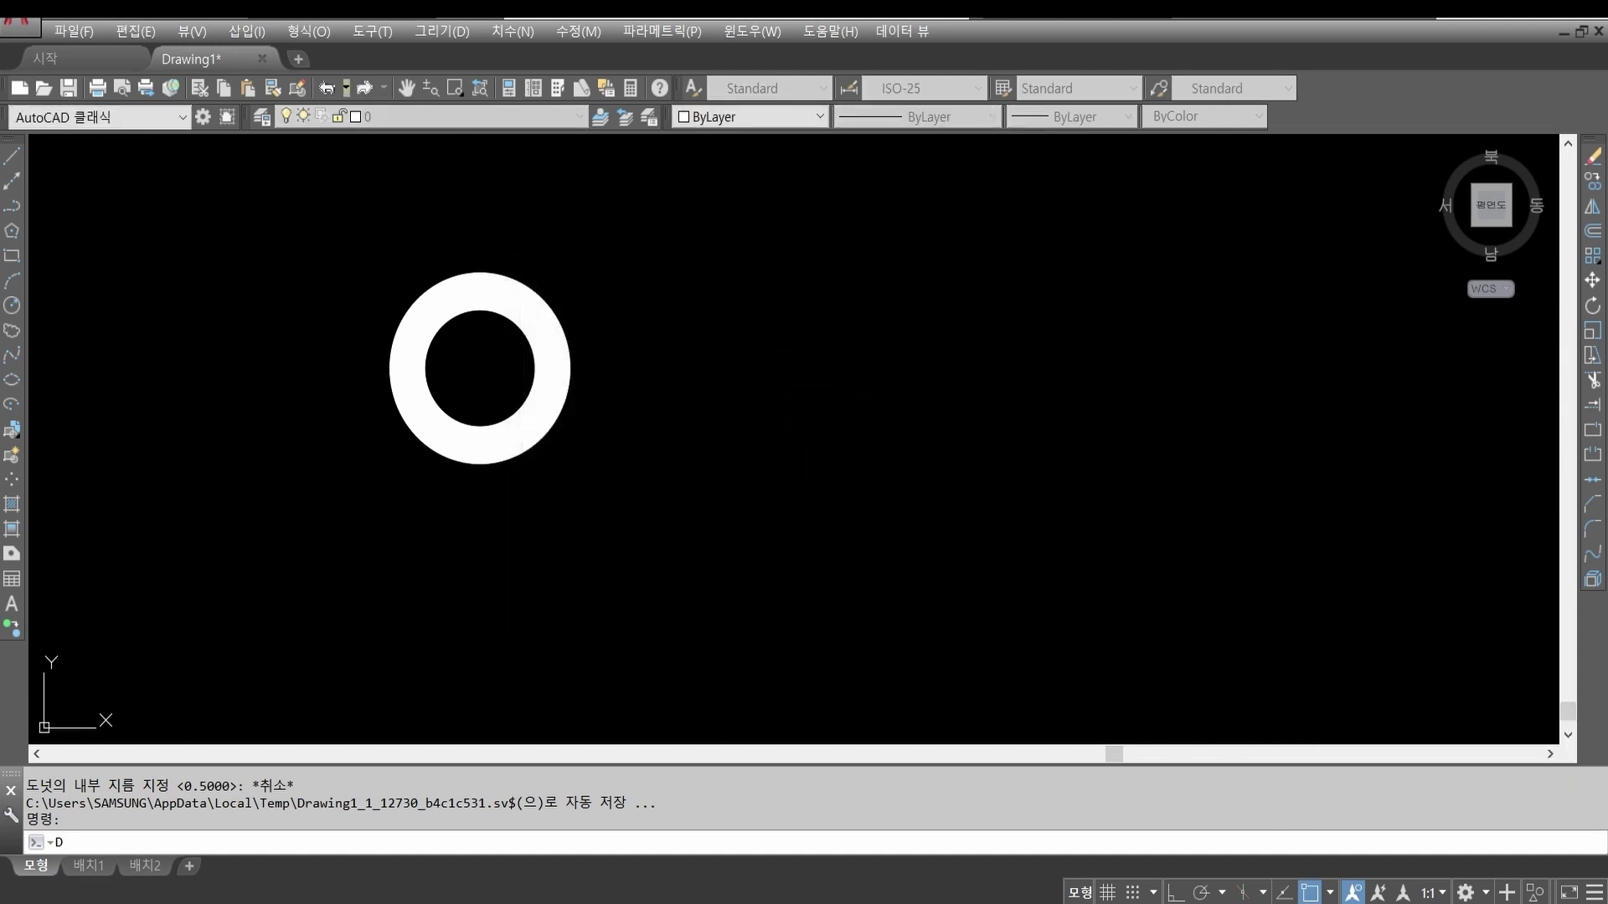
pyautogui.press('Escape')
# Step: Draw a donut with inner diameter 10 and outer diameter 15 beside the hatched ring
pyautogui.write('d')
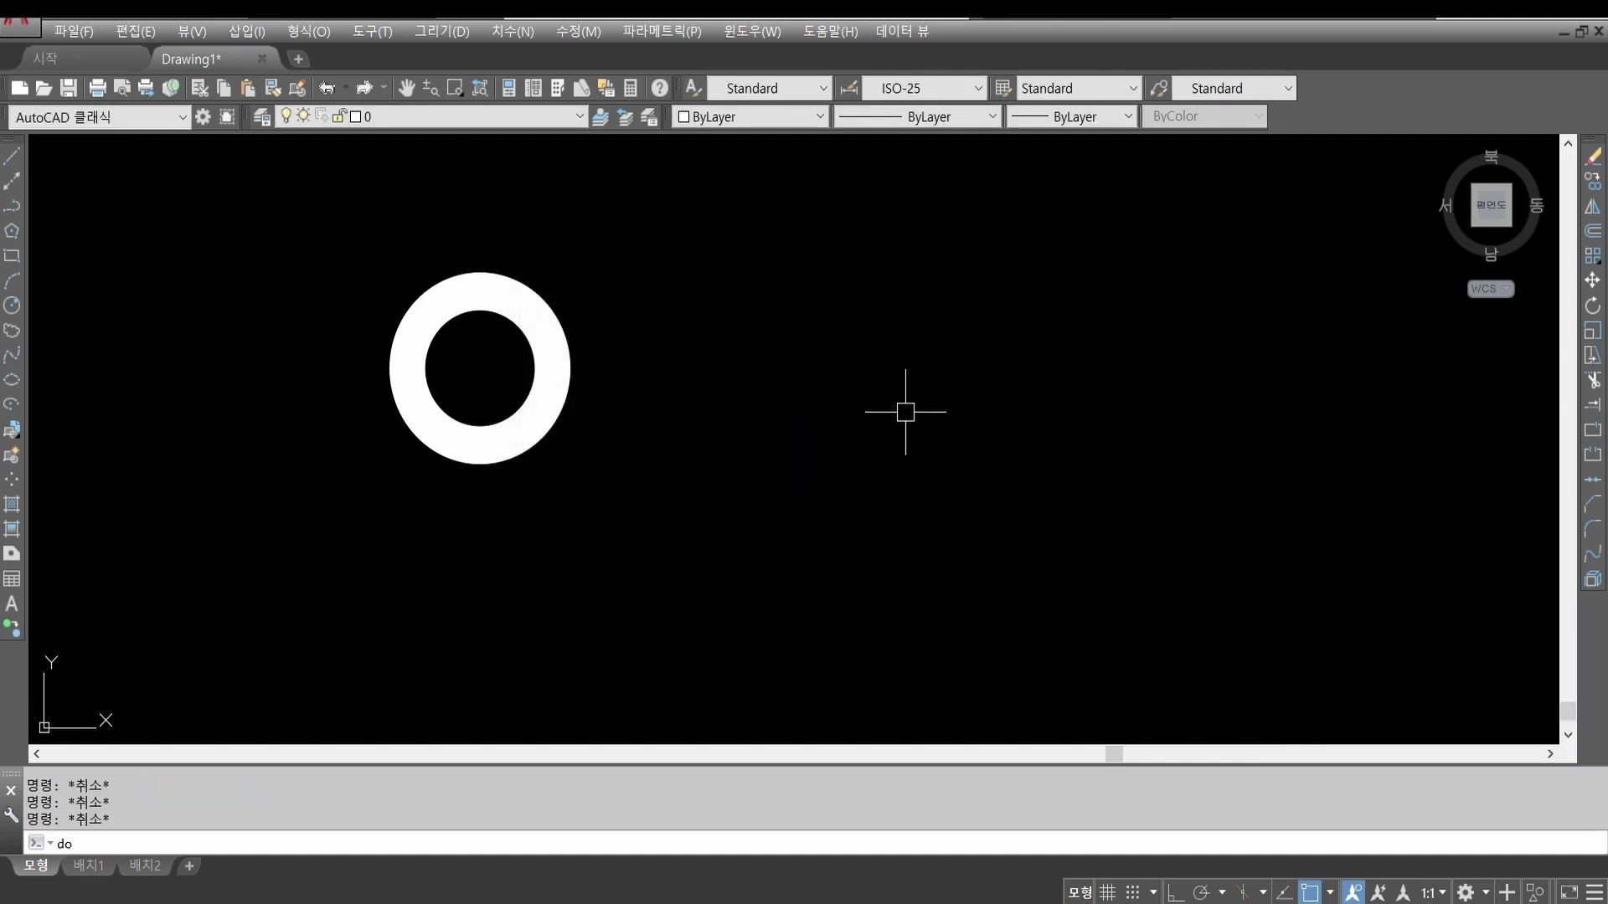
pyautogui.write('o')
pyautogui.press('Return')
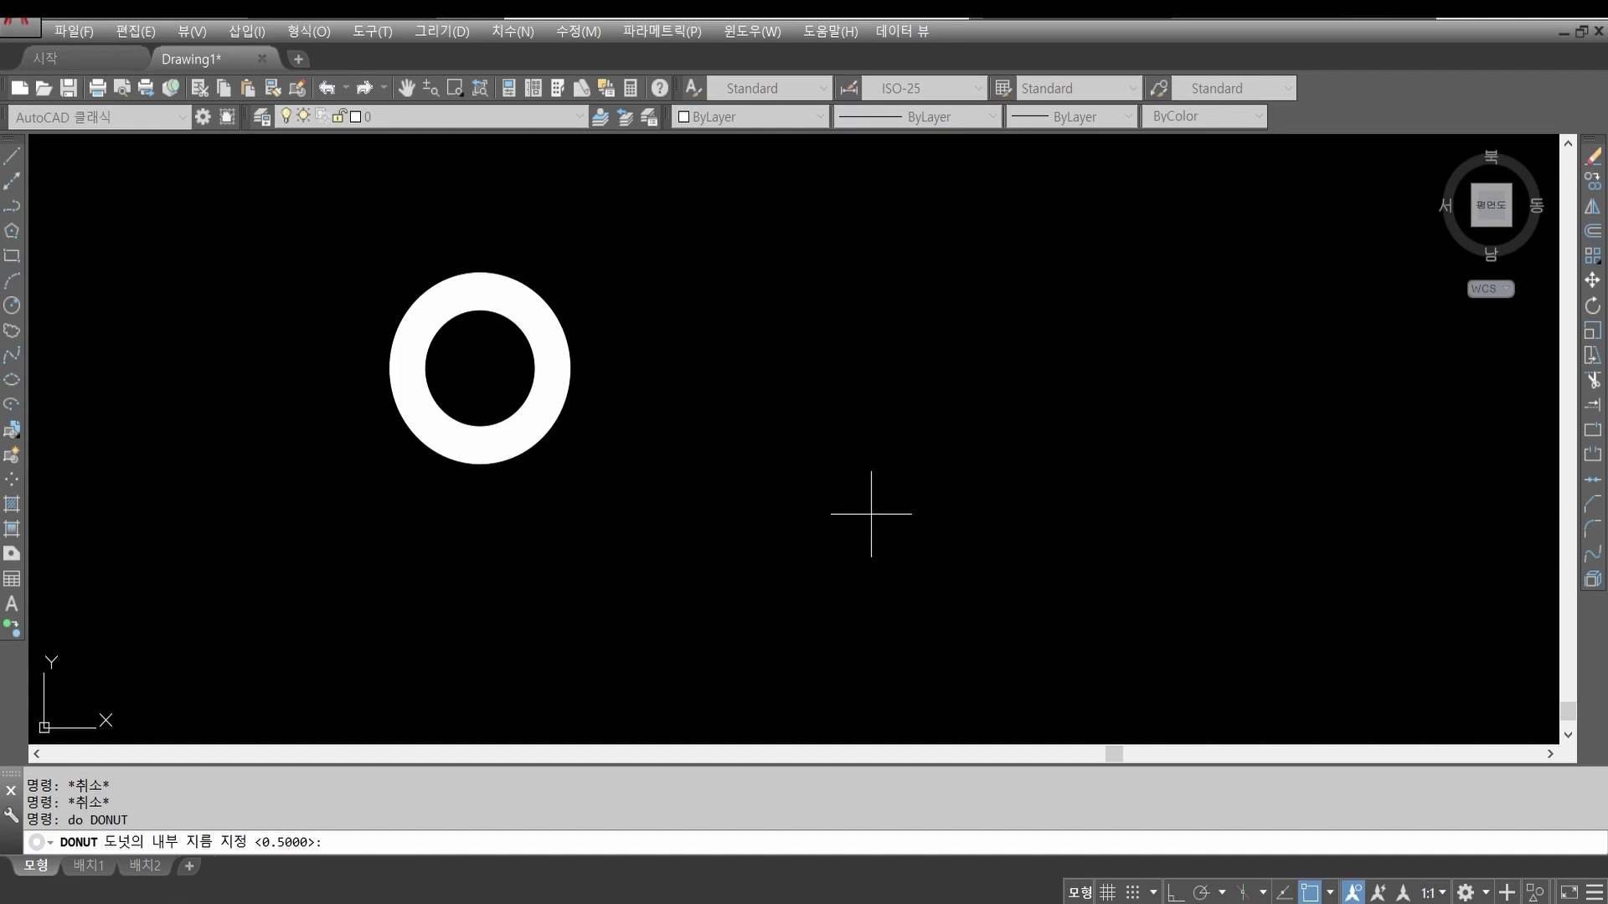
pyautogui.write('10')
pyautogui.press('Return')
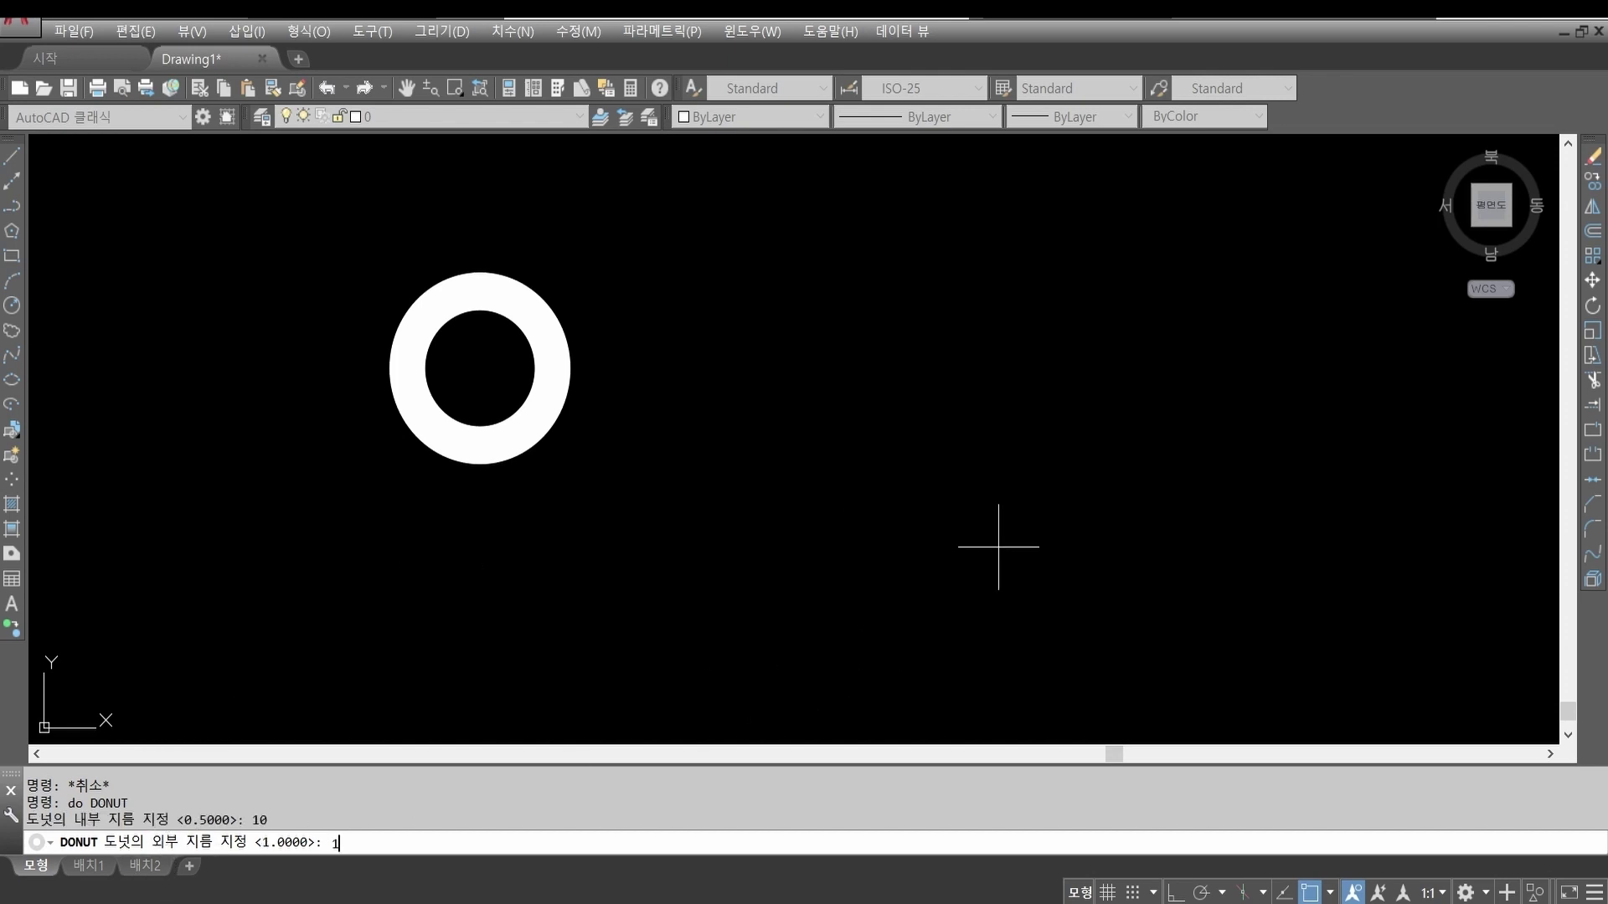
pyautogui.press('Return')
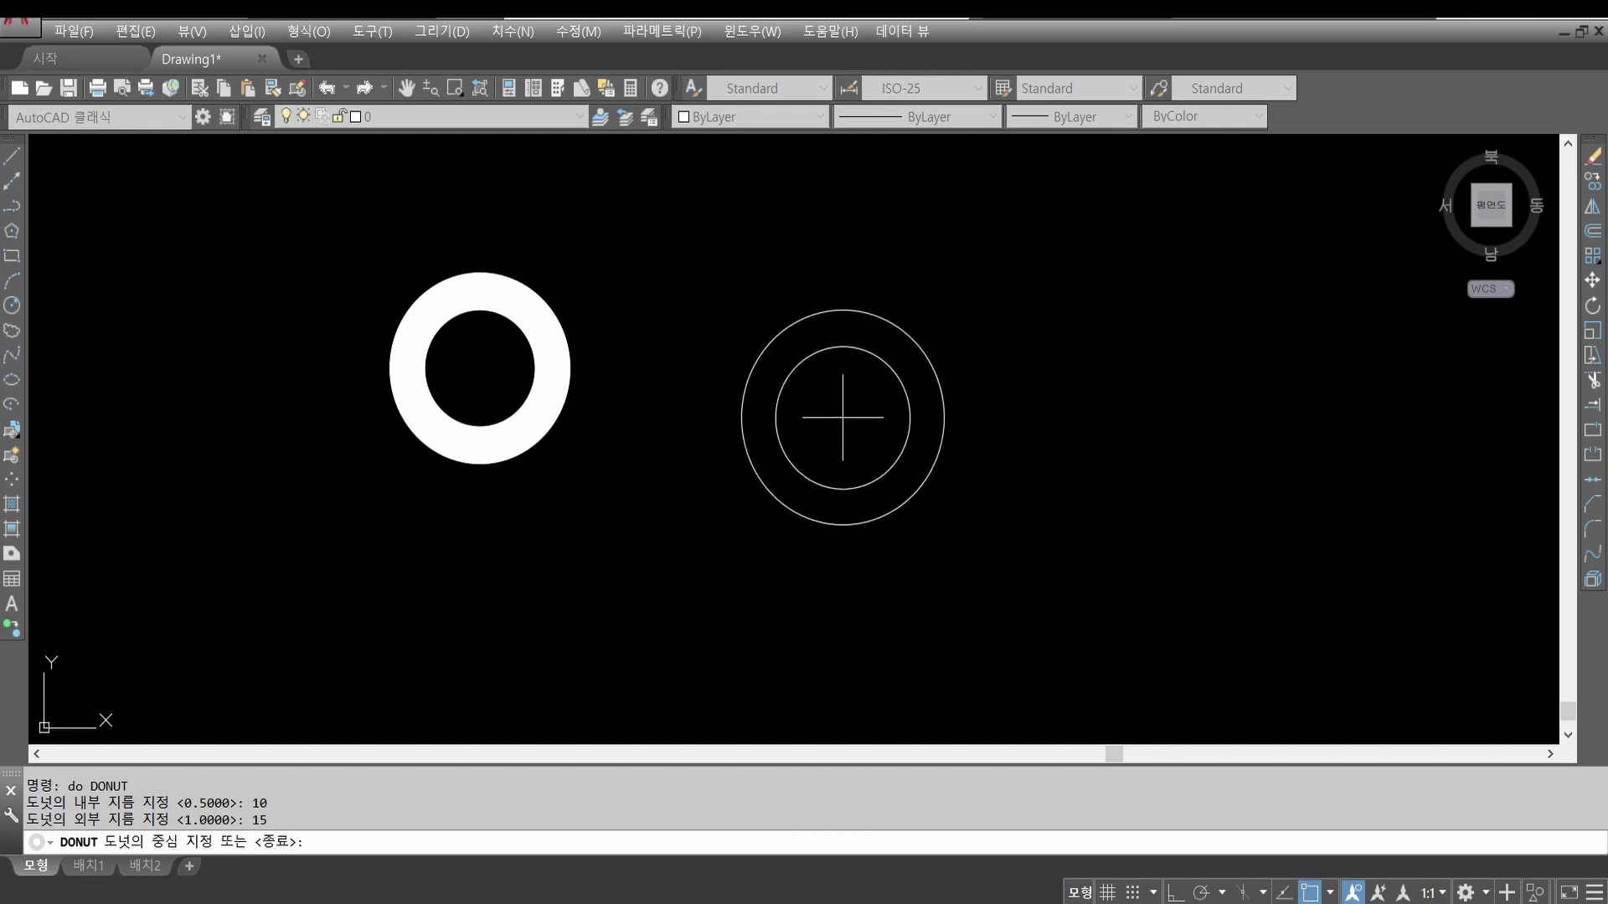
pyautogui.click(763, 362)
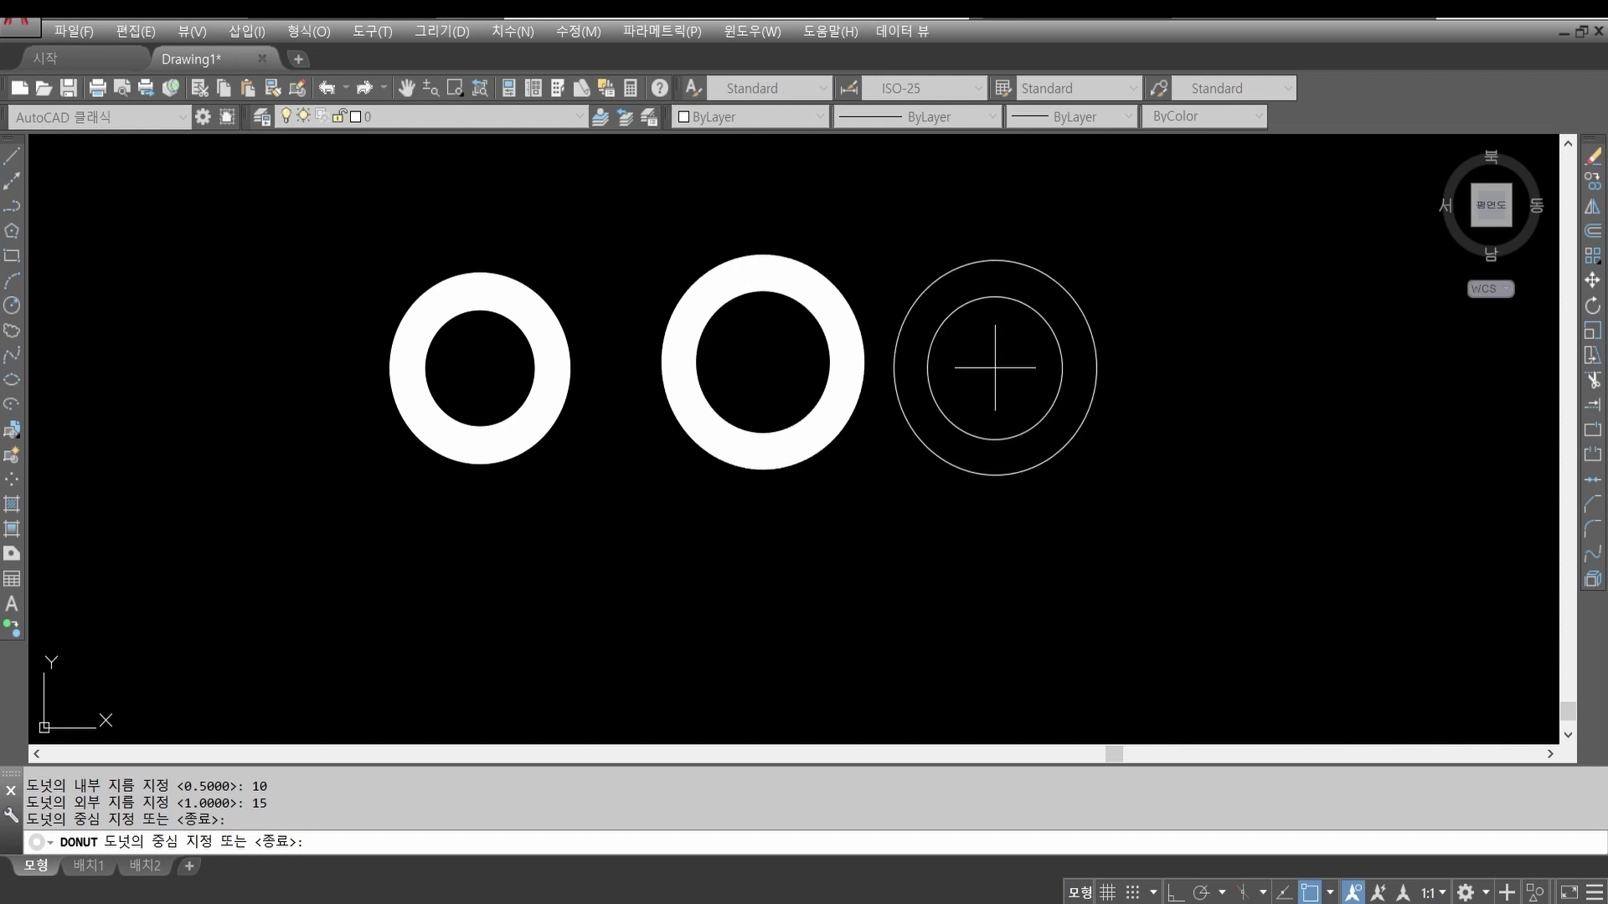
# Step: Place many more copies of the same donut, scattered and overlapping across the drawing area, and end the command
pyautogui.click(995, 369)
pyautogui.click(1225, 453)
pyautogui.click(1121, 572)
pyautogui.click(943, 562)
pyautogui.click(794, 554)
pyautogui.click(598, 550)
pyautogui.click(458, 580)
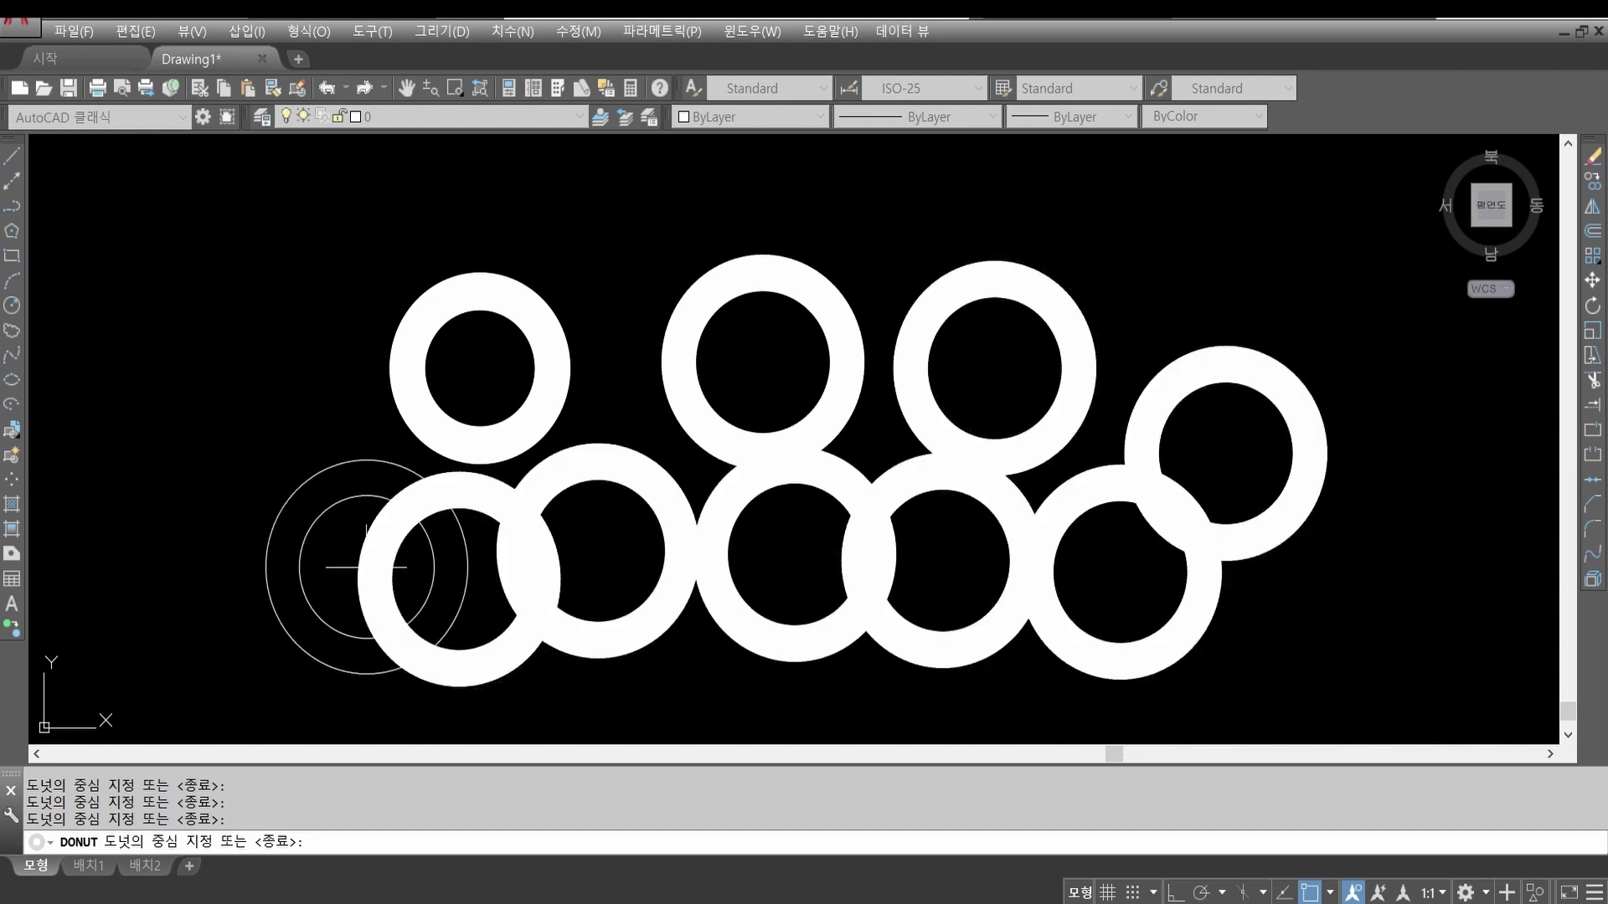
pyautogui.click(339, 563)
pyautogui.click(246, 398)
pyautogui.click(625, 263)
pyautogui.click(875, 243)
pyautogui.click(1136, 252)
pyautogui.click(1356, 333)
pyautogui.click(1367, 526)
pyautogui.click(1367, 620)
pyautogui.click(994, 679)
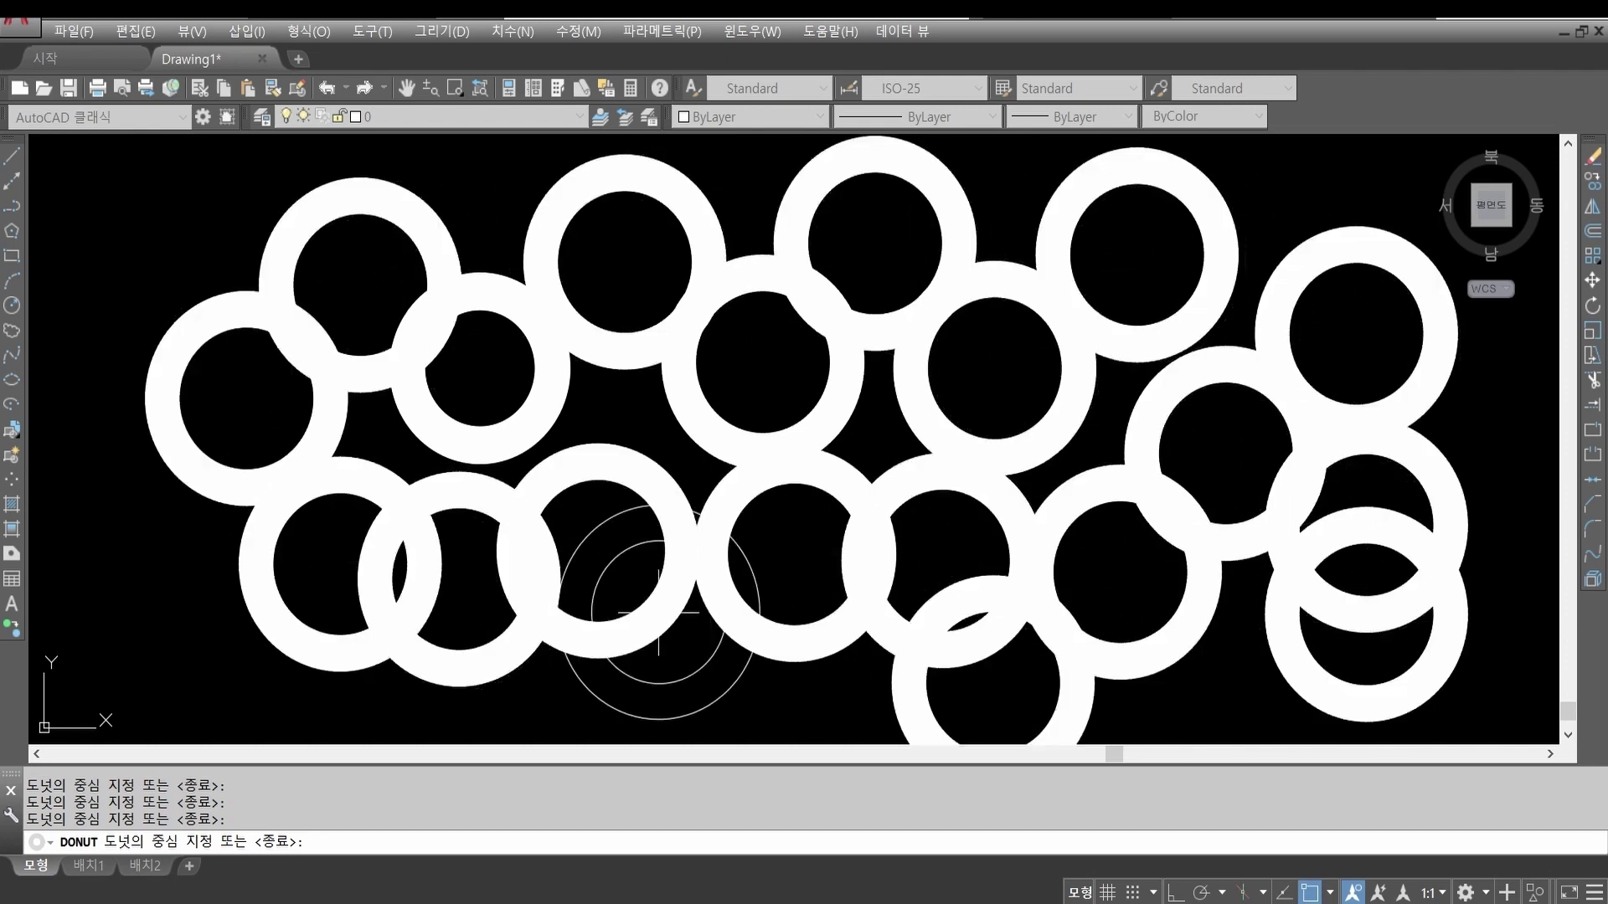
pyautogui.click(599, 639)
pyautogui.click(277, 281)
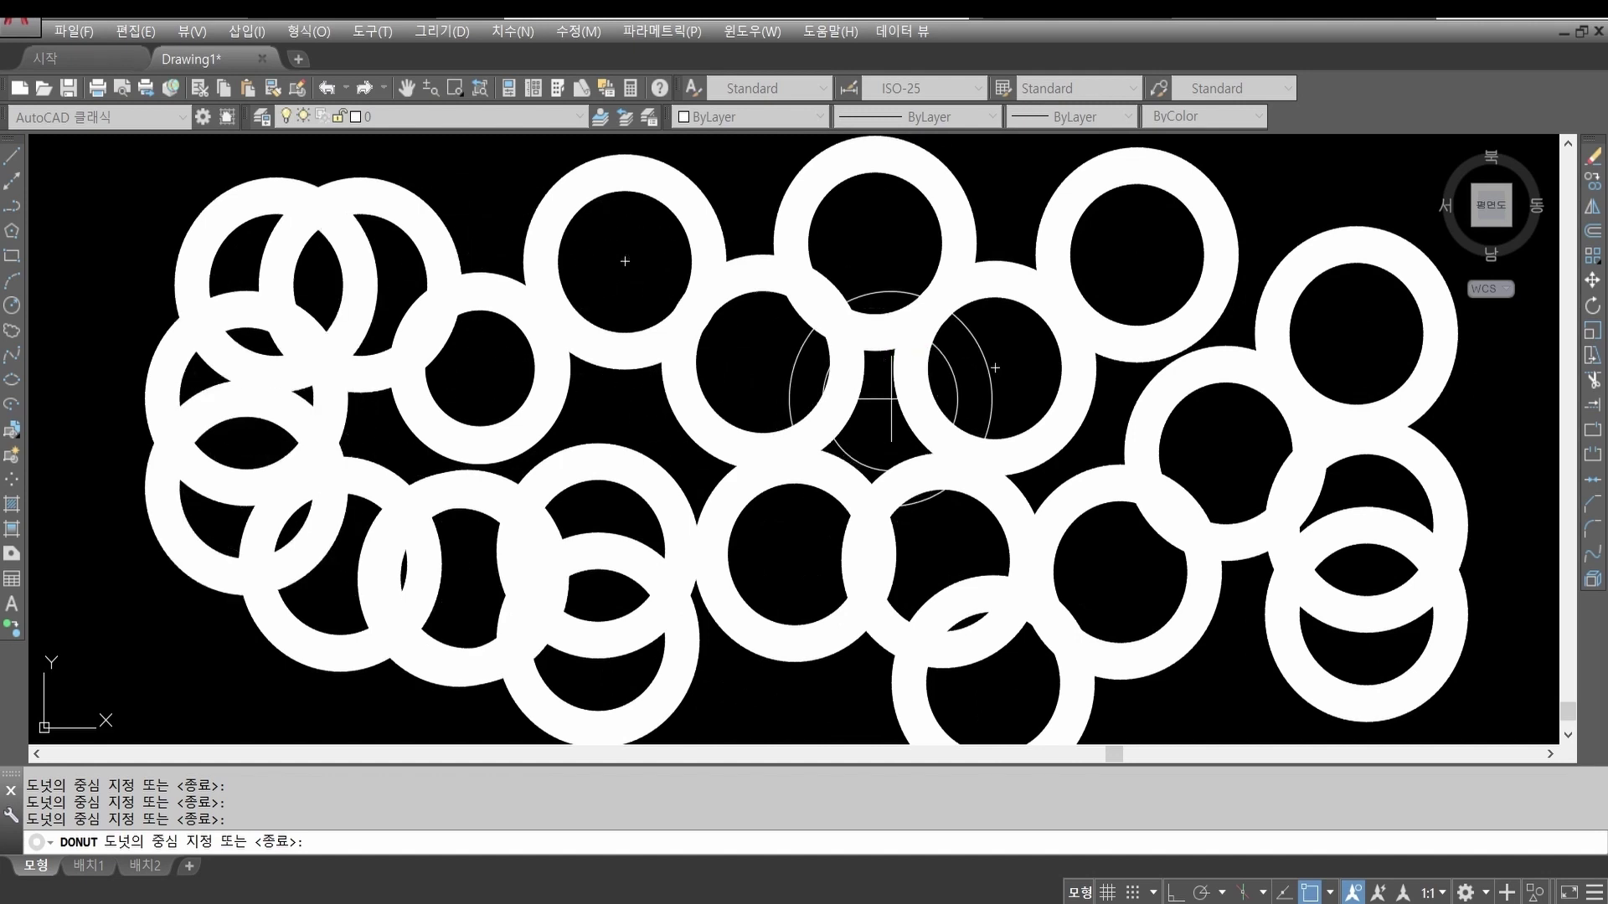
pyautogui.press('Escape')
pyautogui.press('Escape')
# Step: Erase all donuts and the hatched ring with one crossing selection
pyautogui.write('e')
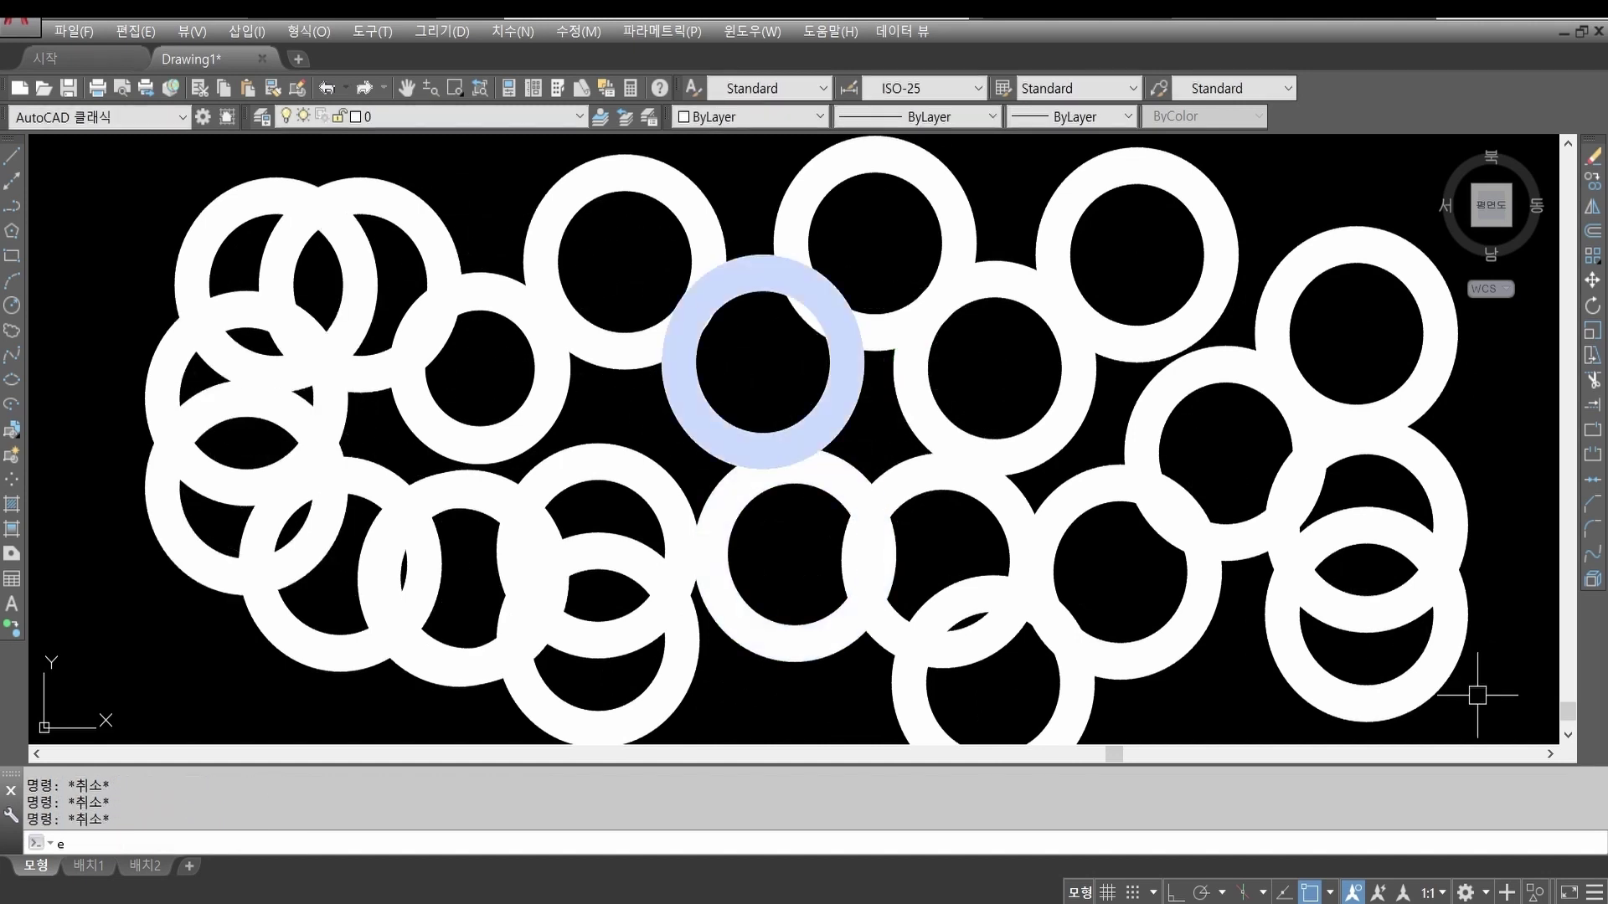
pyautogui.press('Return')
pyautogui.click(1489, 696)
pyautogui.click(215, 259)
pyautogui.press('Return')
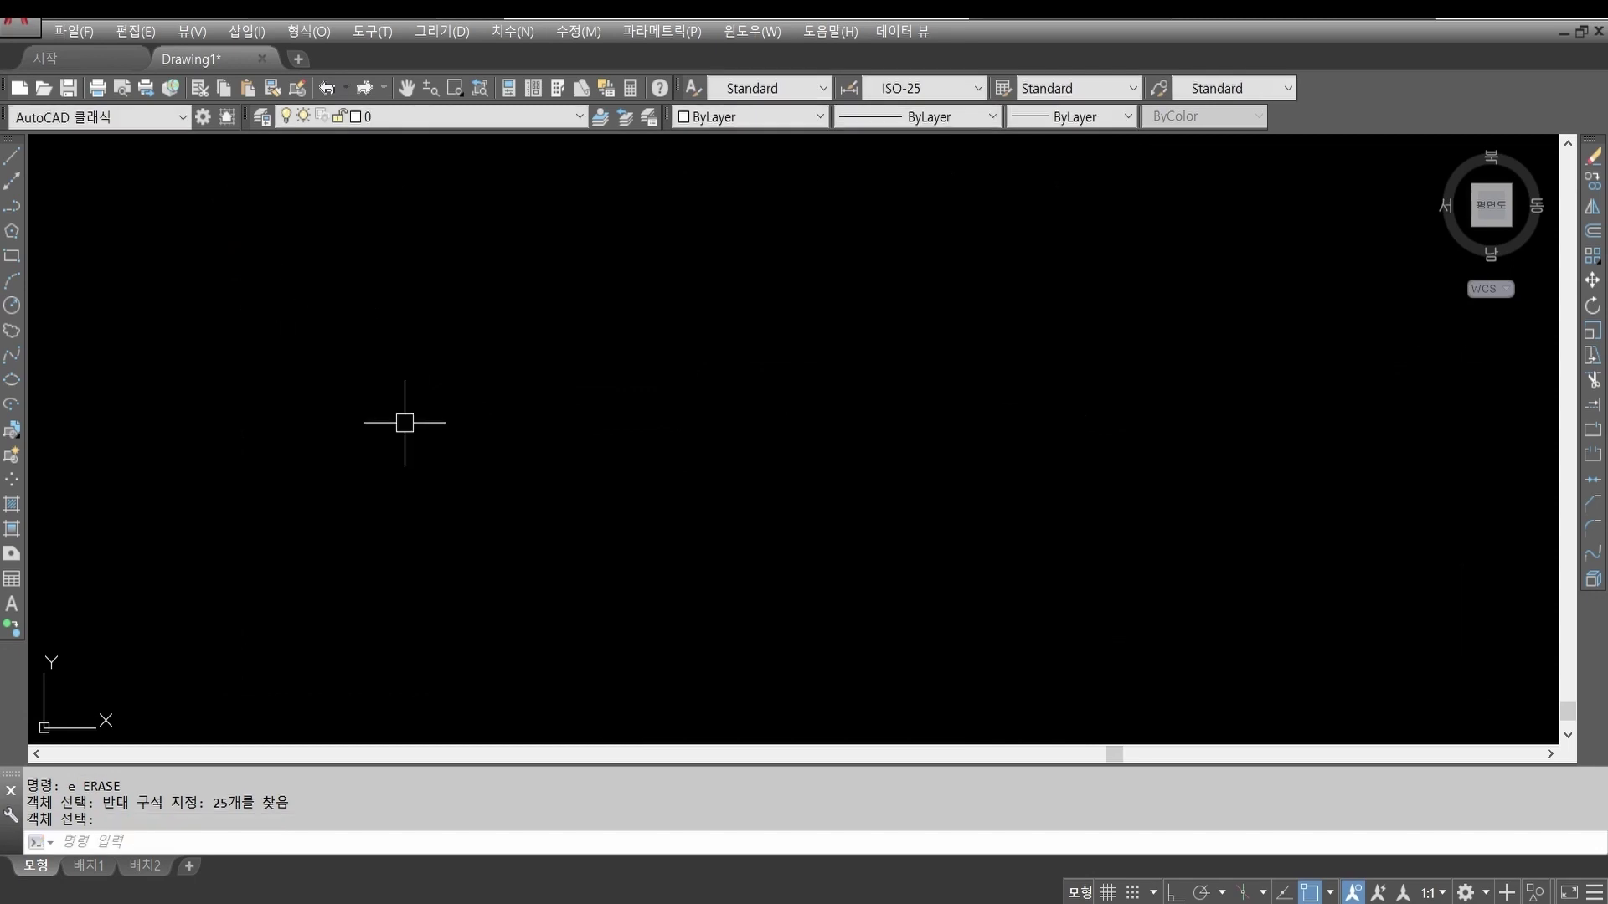
pyautogui.write('do')
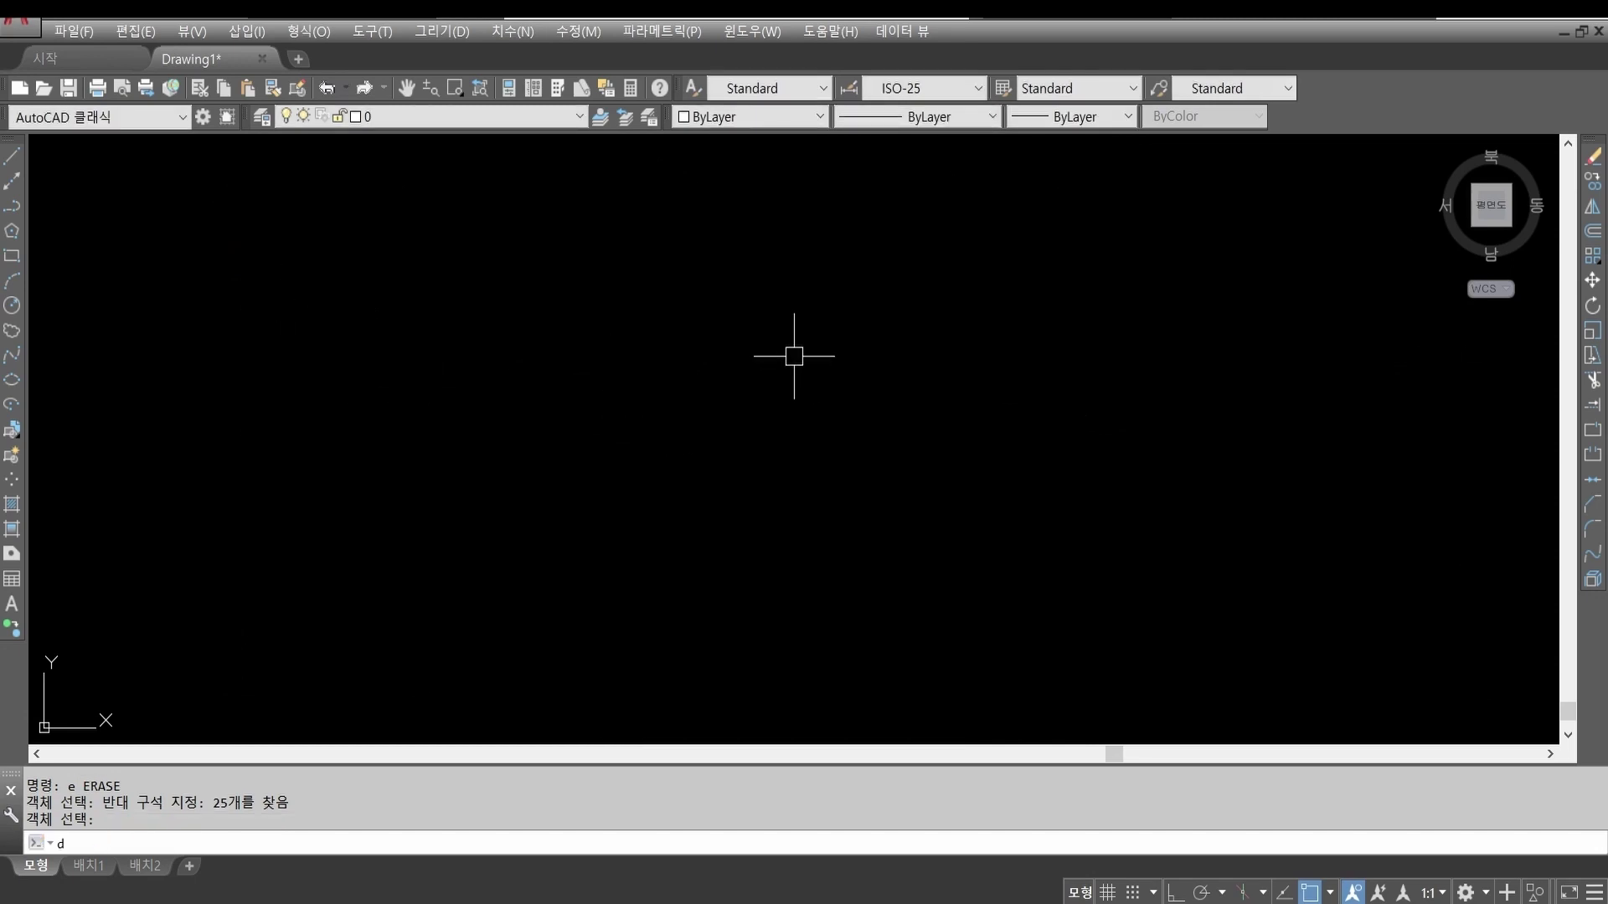
pyautogui.press('Return')
pyautogui.press('Escape')
pyautogui.press('Escape')
pyautogui.press('Escape')
pyautogui.press('Escape')
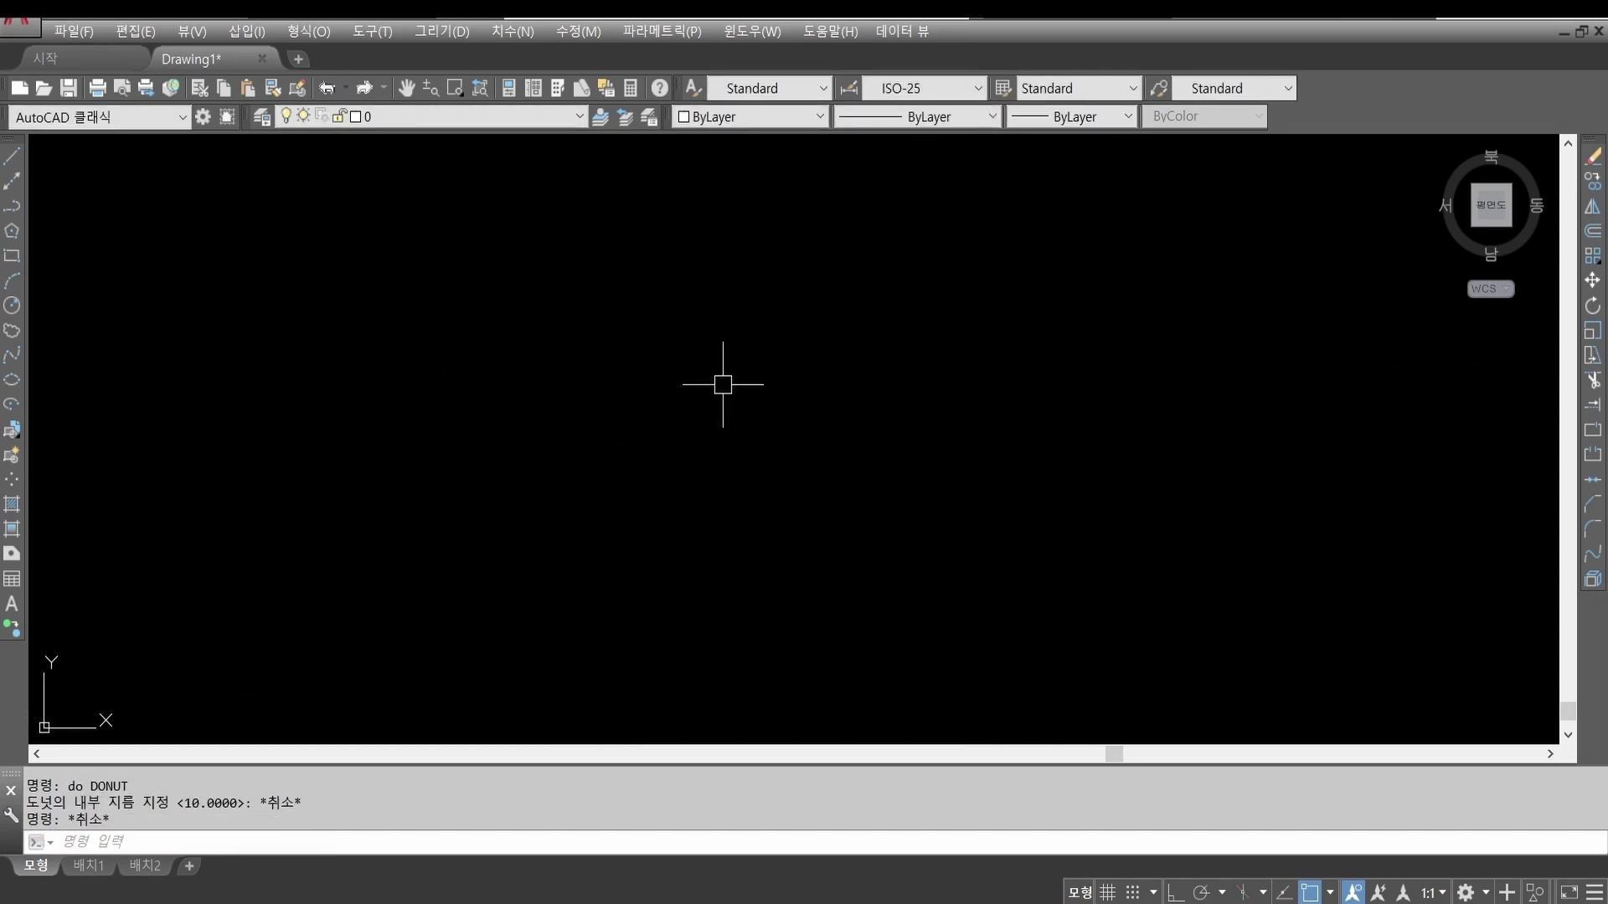
# Step: Draw a nearly square rectangle in the empty drawing area by picking two opposite corners
pyautogui.write('rec')
pyautogui.press('Return')
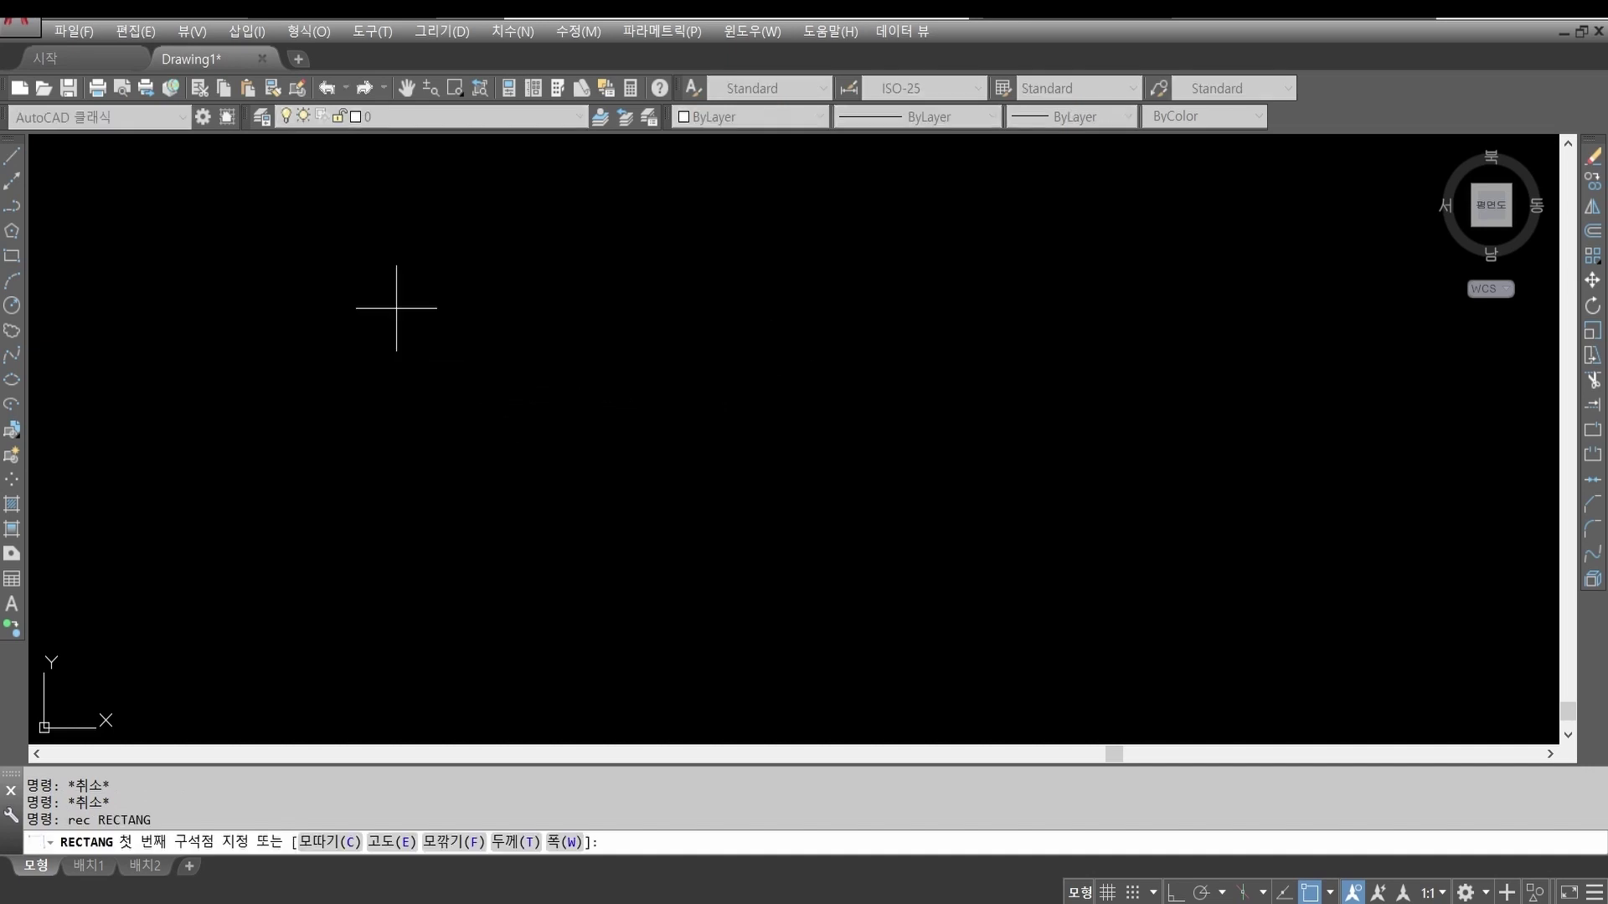
pyautogui.click(393, 299)
pyautogui.click(725, 610)
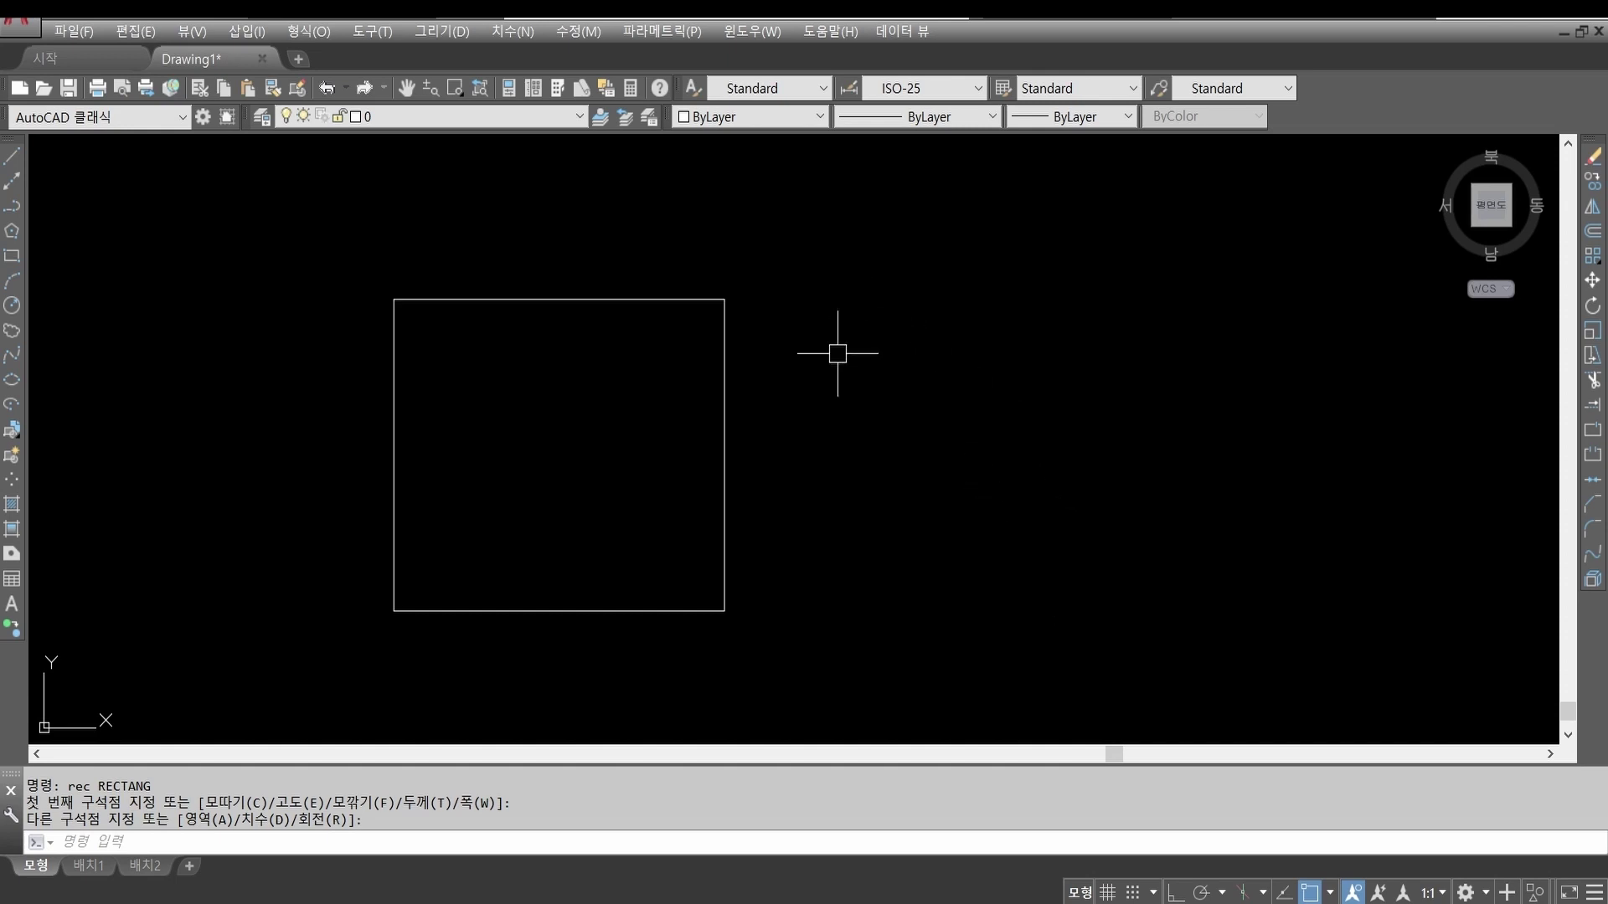
pyautogui.write('do')
pyautogui.press('Escape')
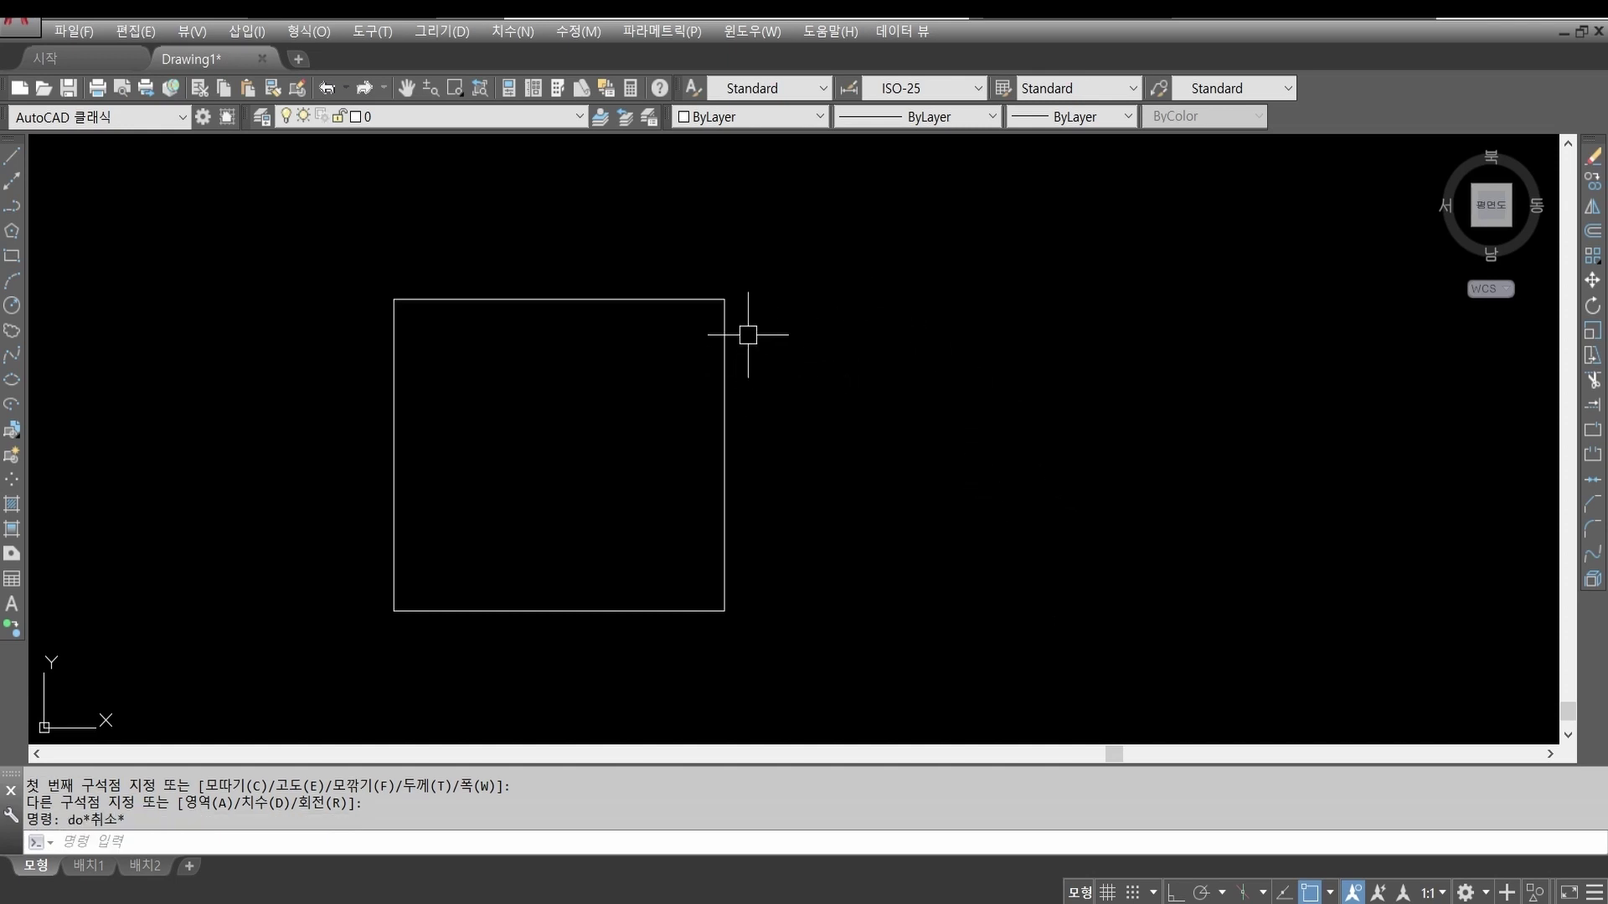
pyautogui.press('Escape')
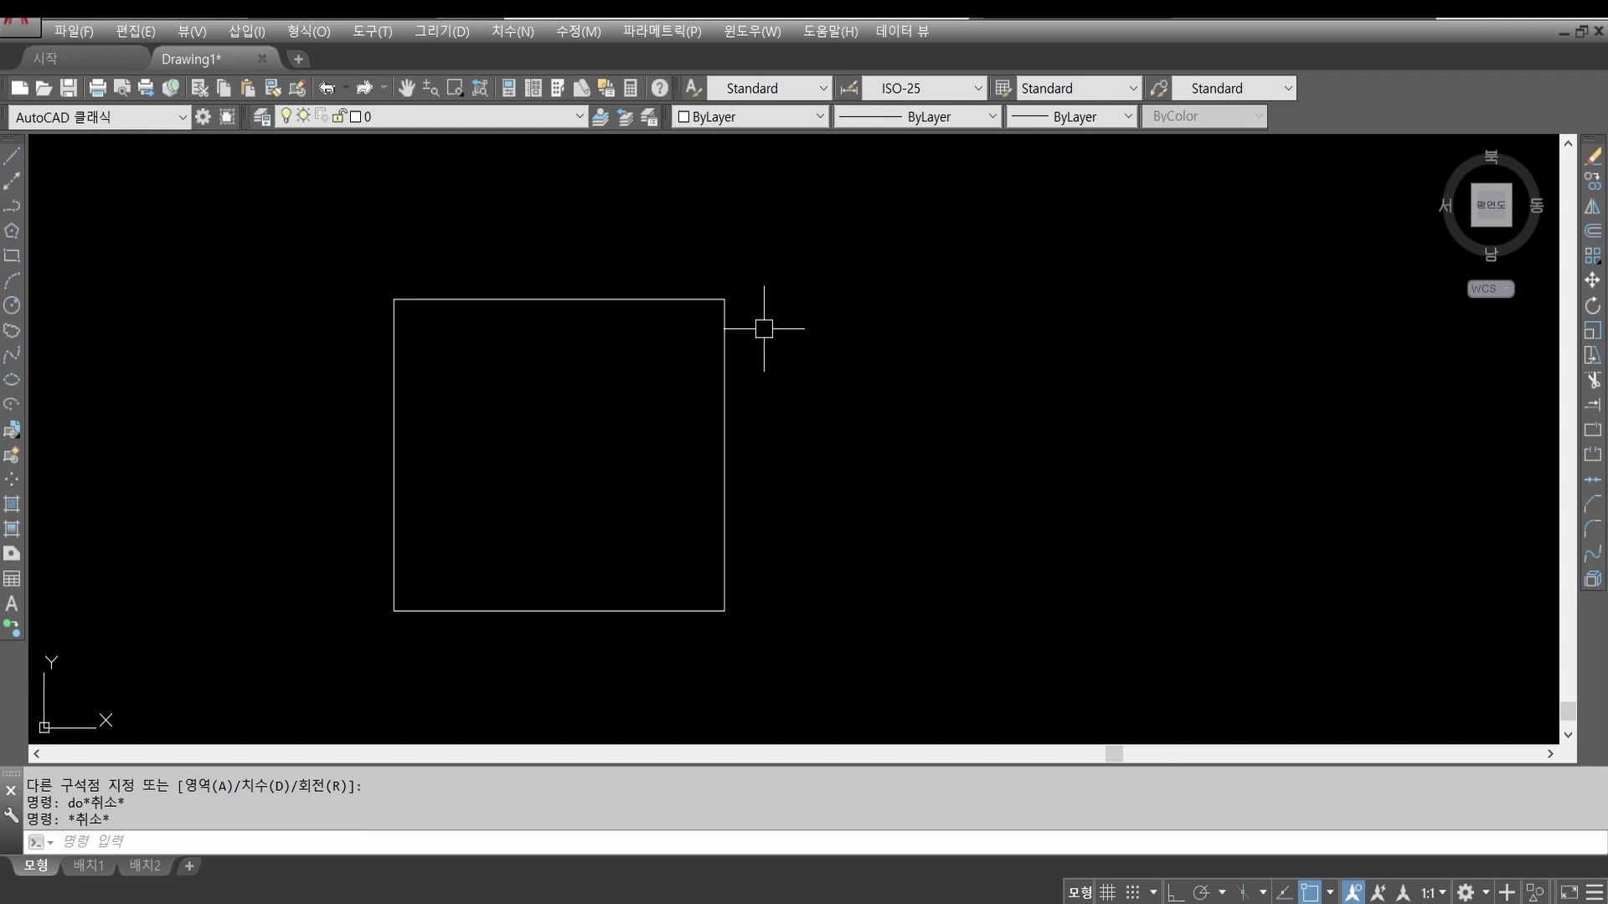
pyautogui.press('Escape')
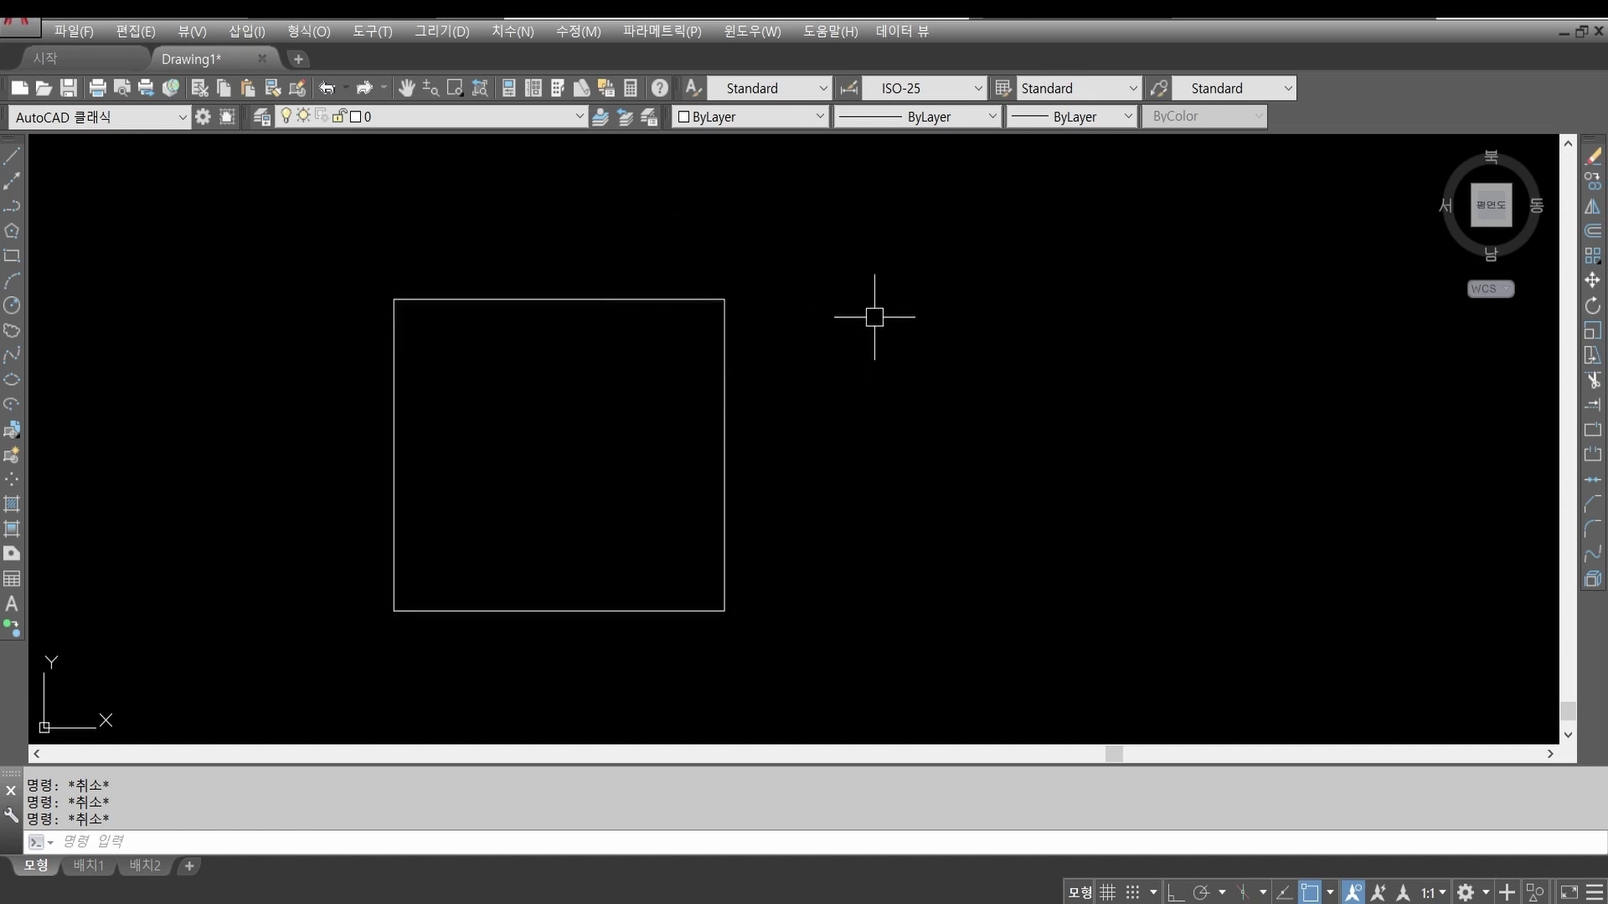
# Step: Place one donut with inner diameter 5 and outer diameter 6, centred on the rectangle's upper-right corner
pyautogui.write('DO')
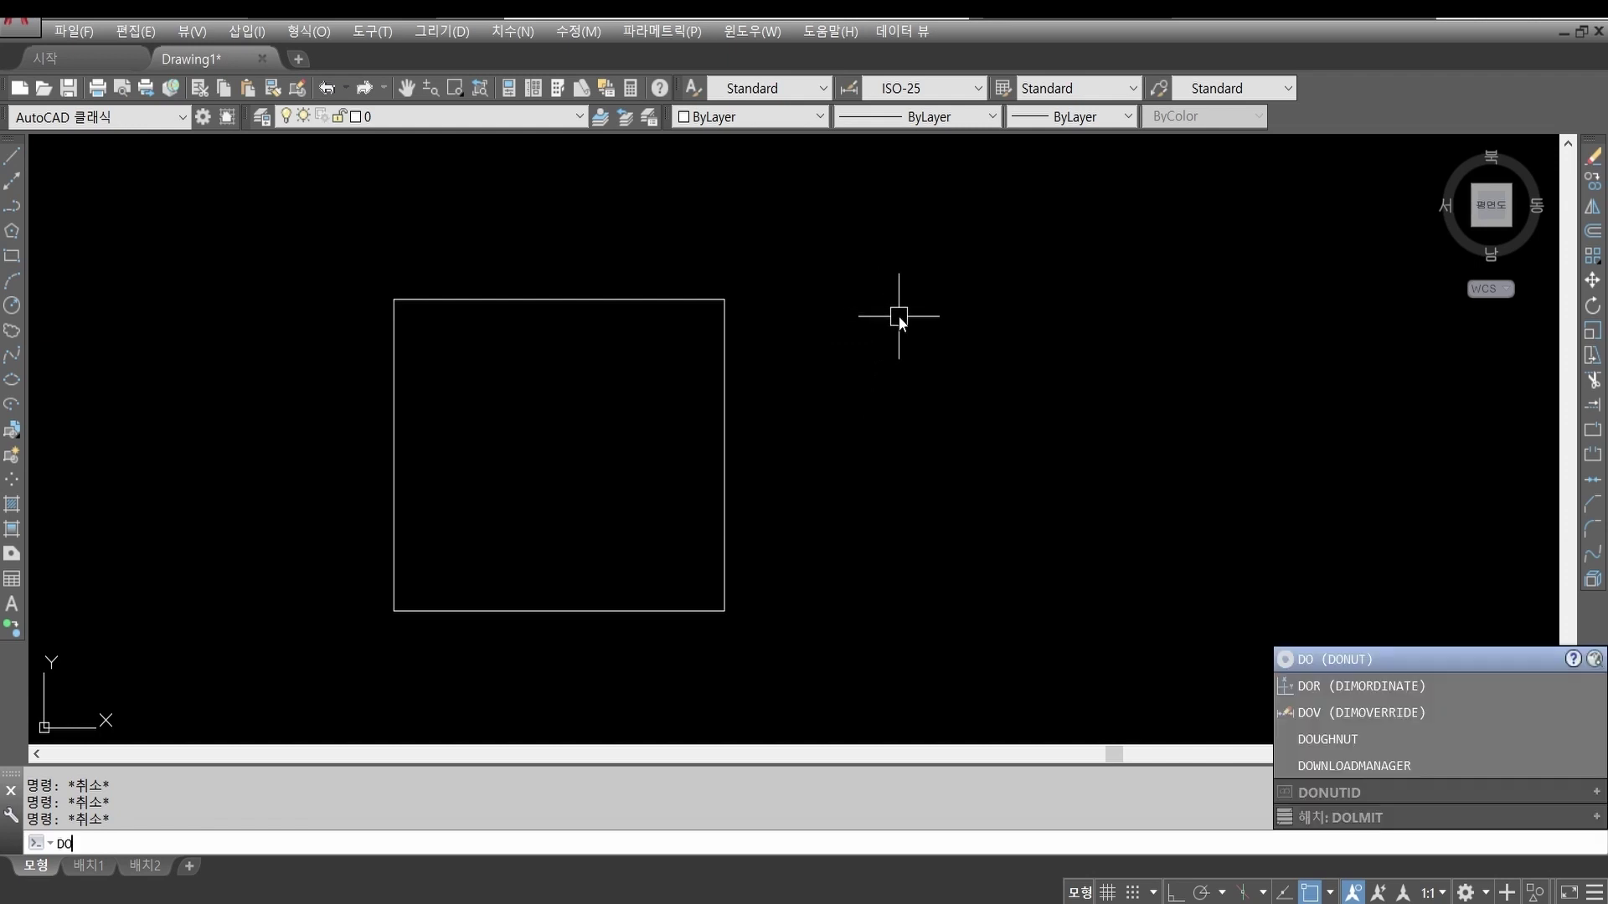
pyautogui.press('Return')
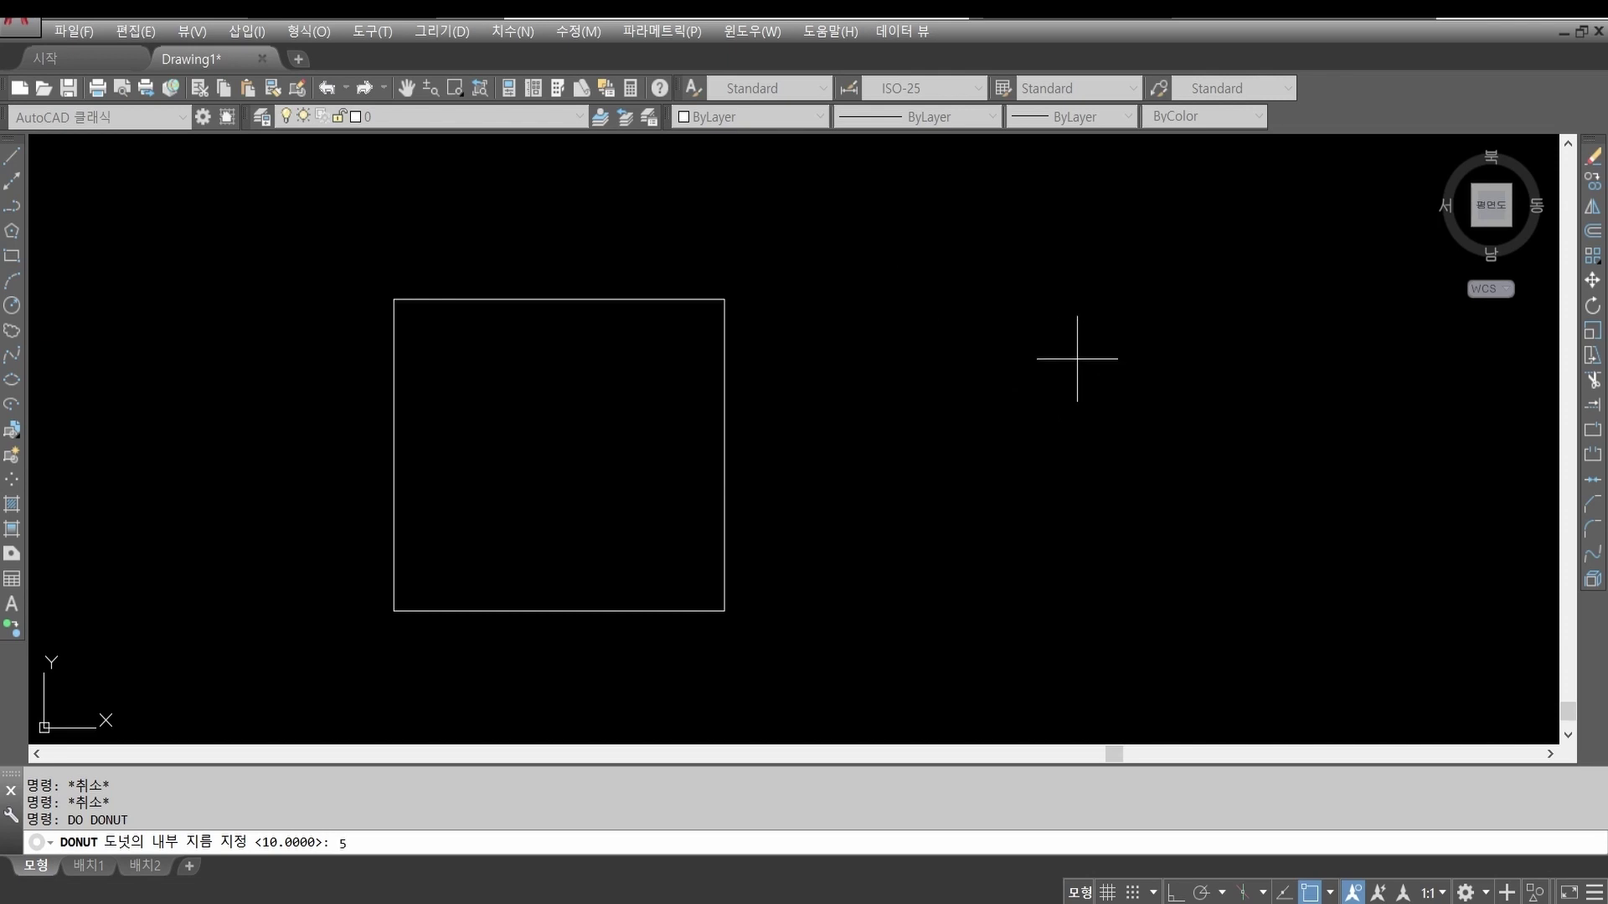
pyautogui.write('5')
pyautogui.press('Return')
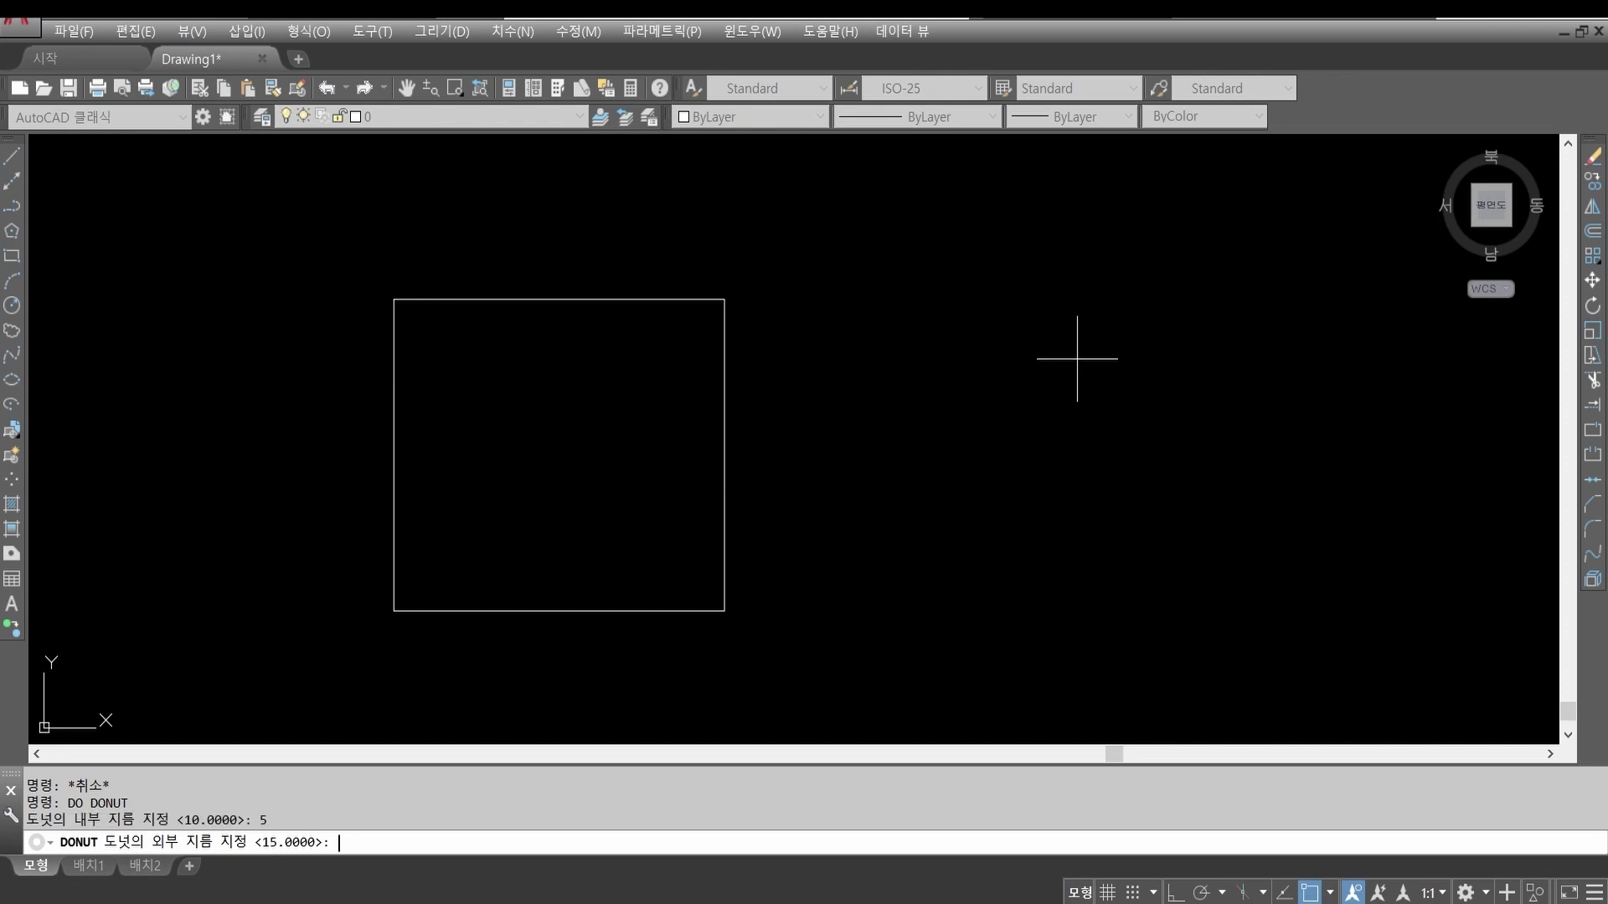
pyautogui.write('6')
pyautogui.press('Return')
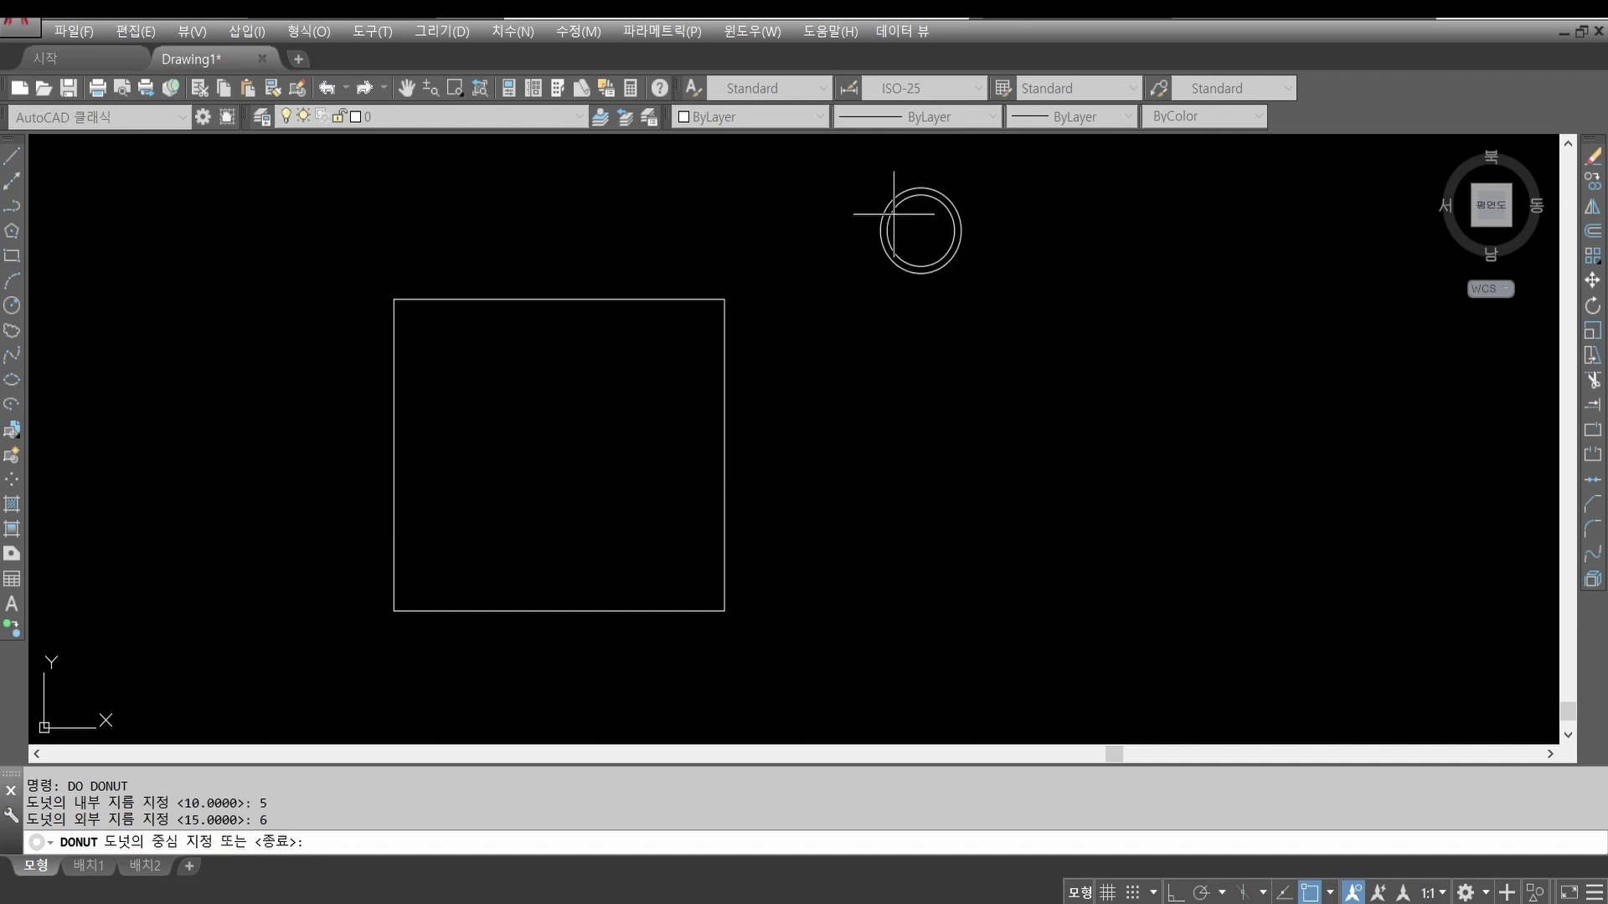
pyautogui.click(724, 299)
pyautogui.press('Return')
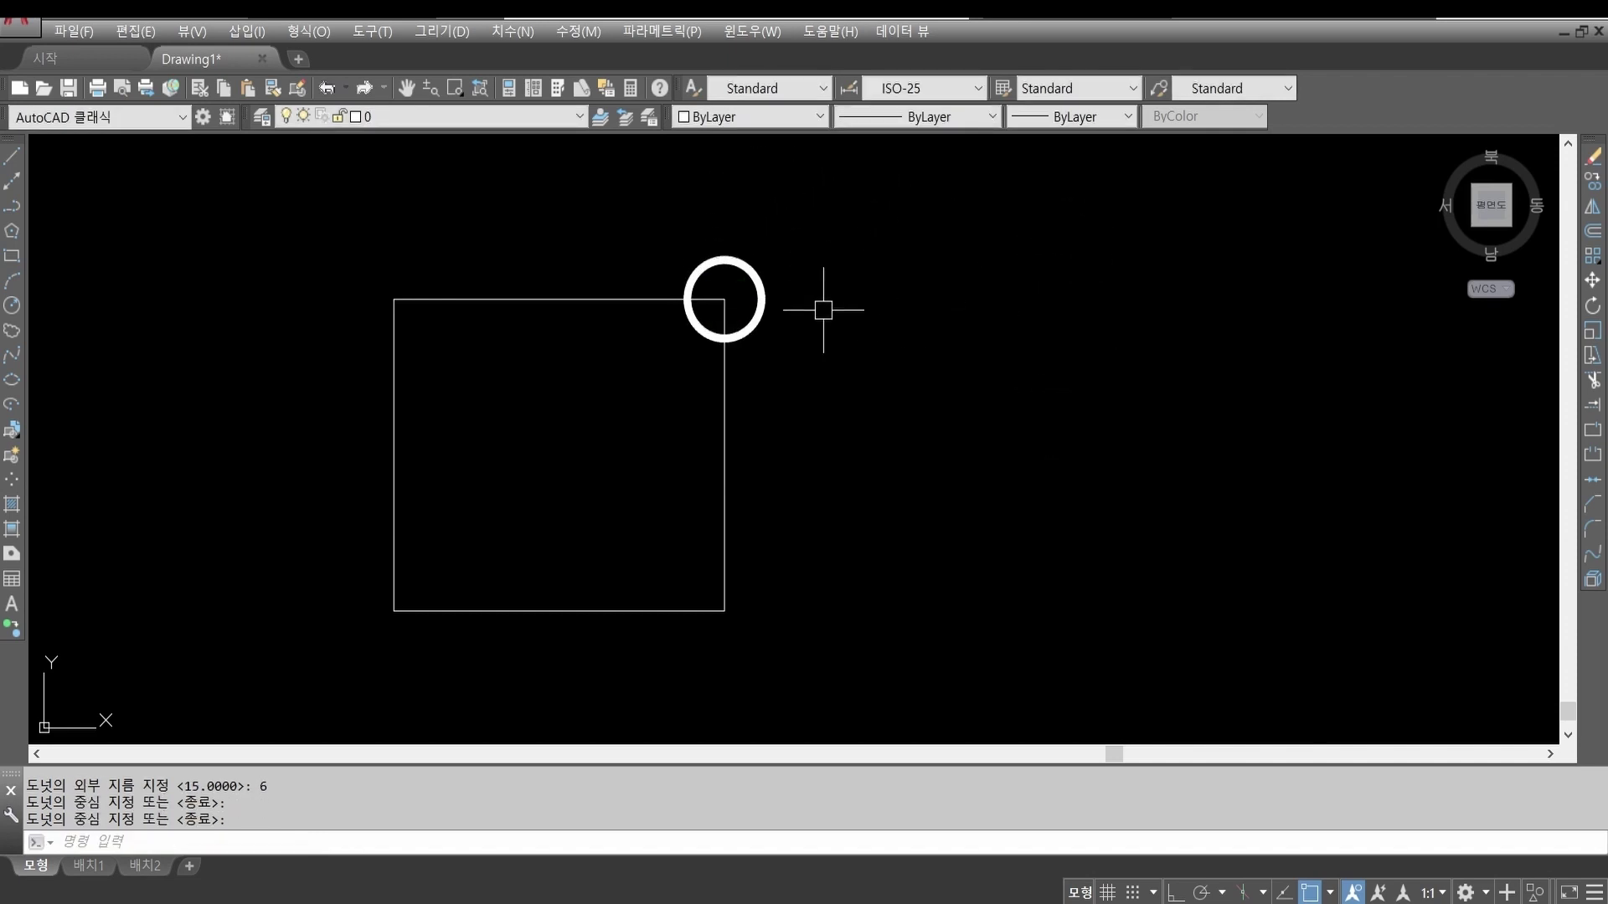
# Step: Begin a polyline just right of the donut with Ortho on, drawing a horizontal arrowhead segment with start width 0 and end width 5
pyautogui.write('pl')
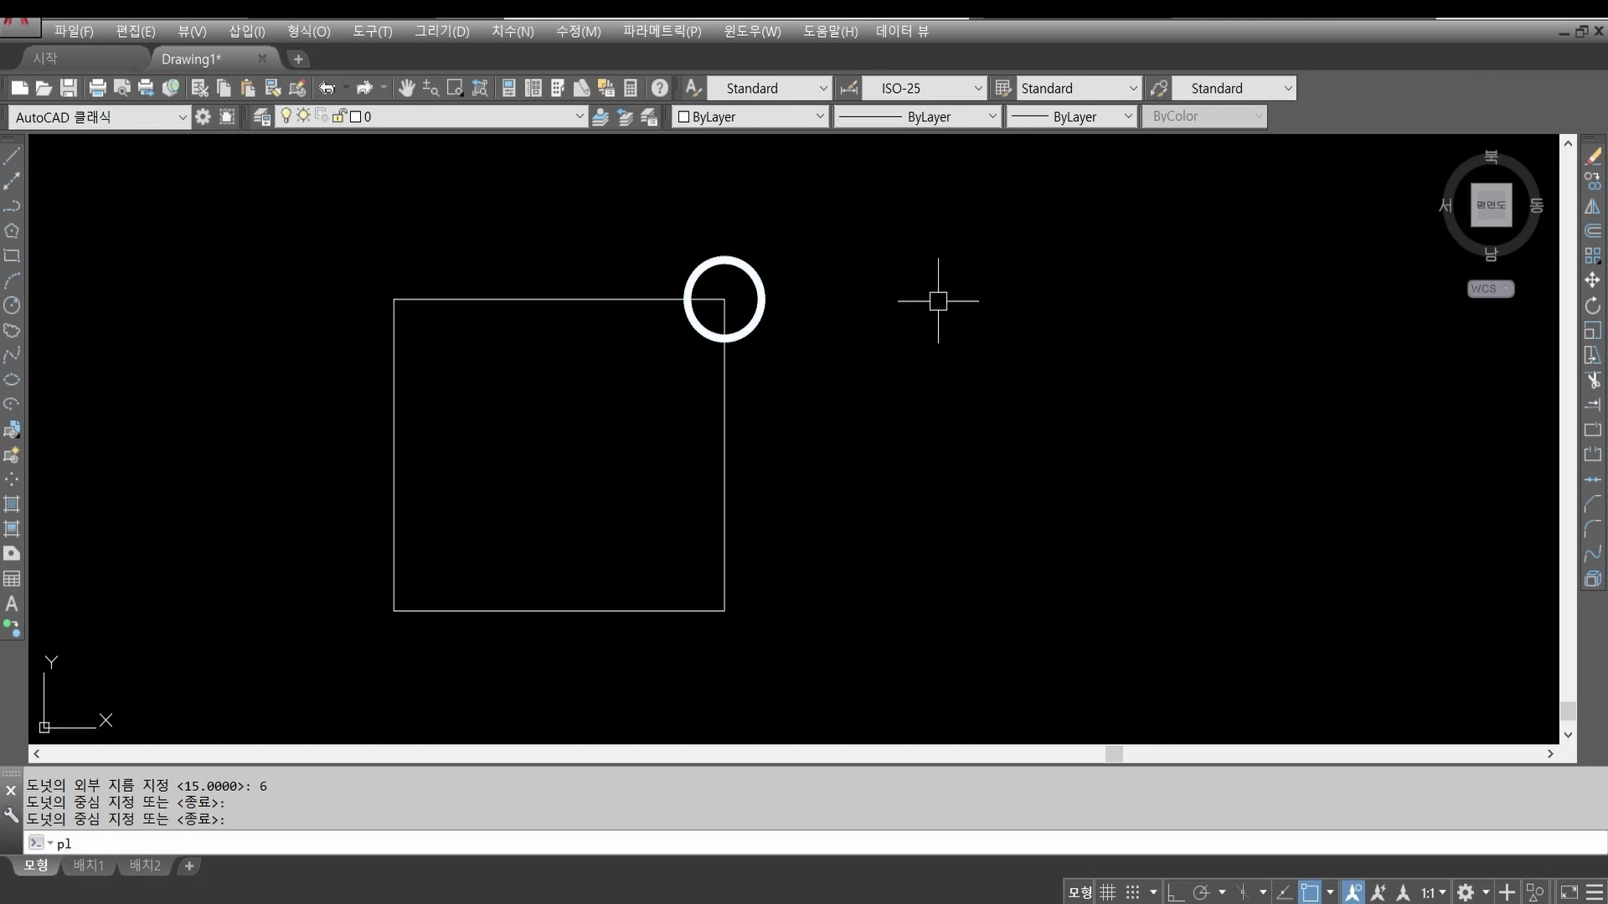
pyautogui.press('Return')
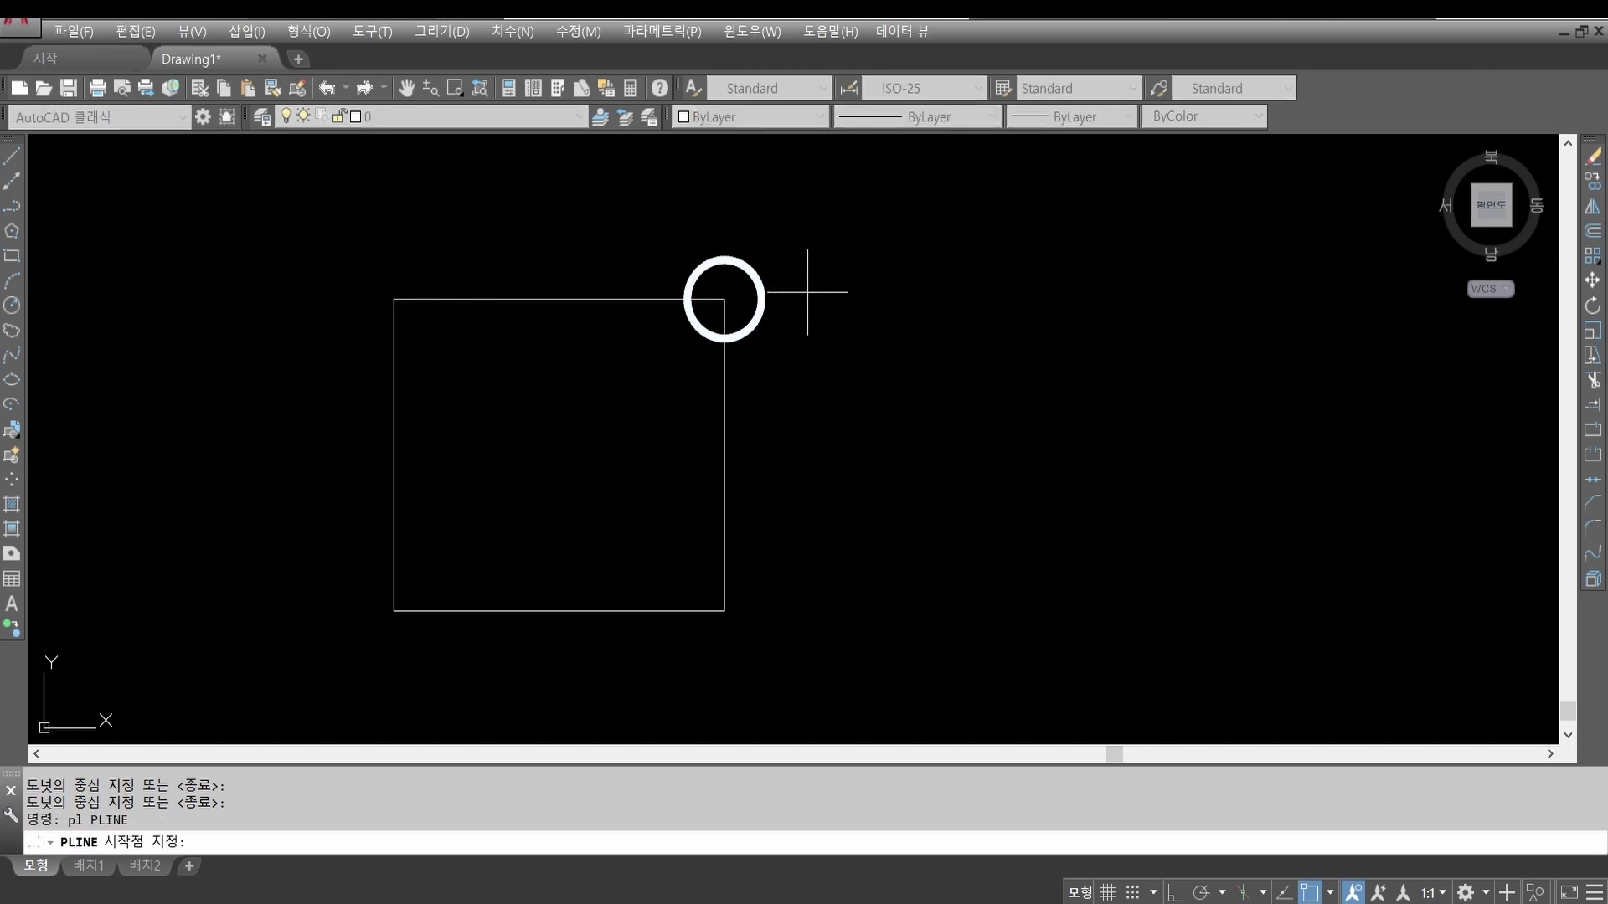
pyautogui.click(807, 291)
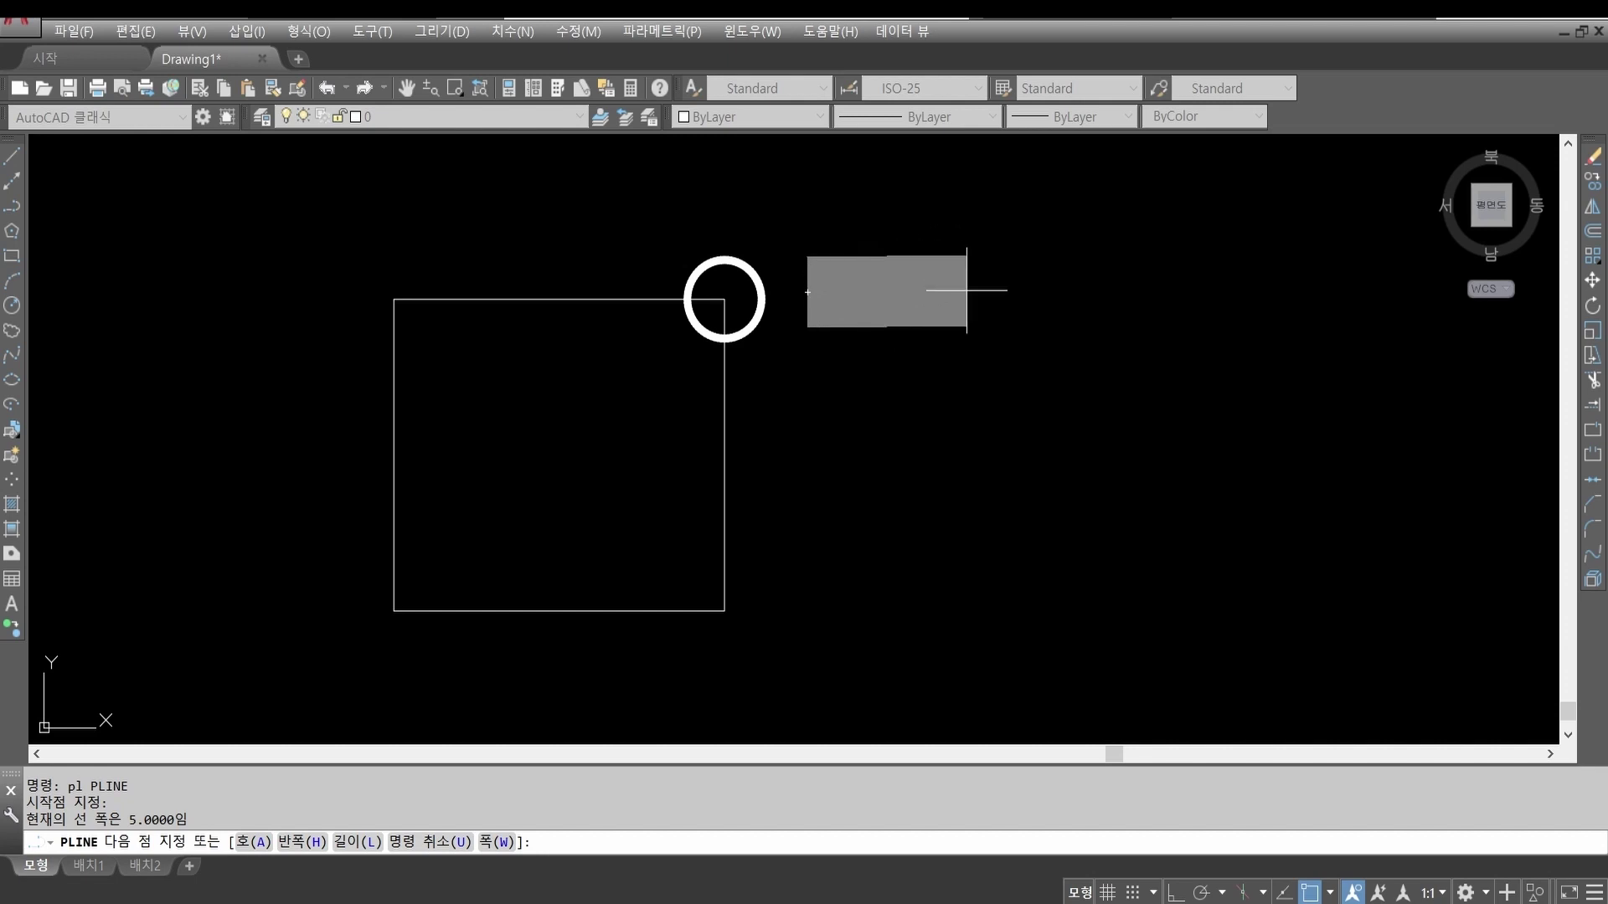
pyautogui.click(1175, 892)
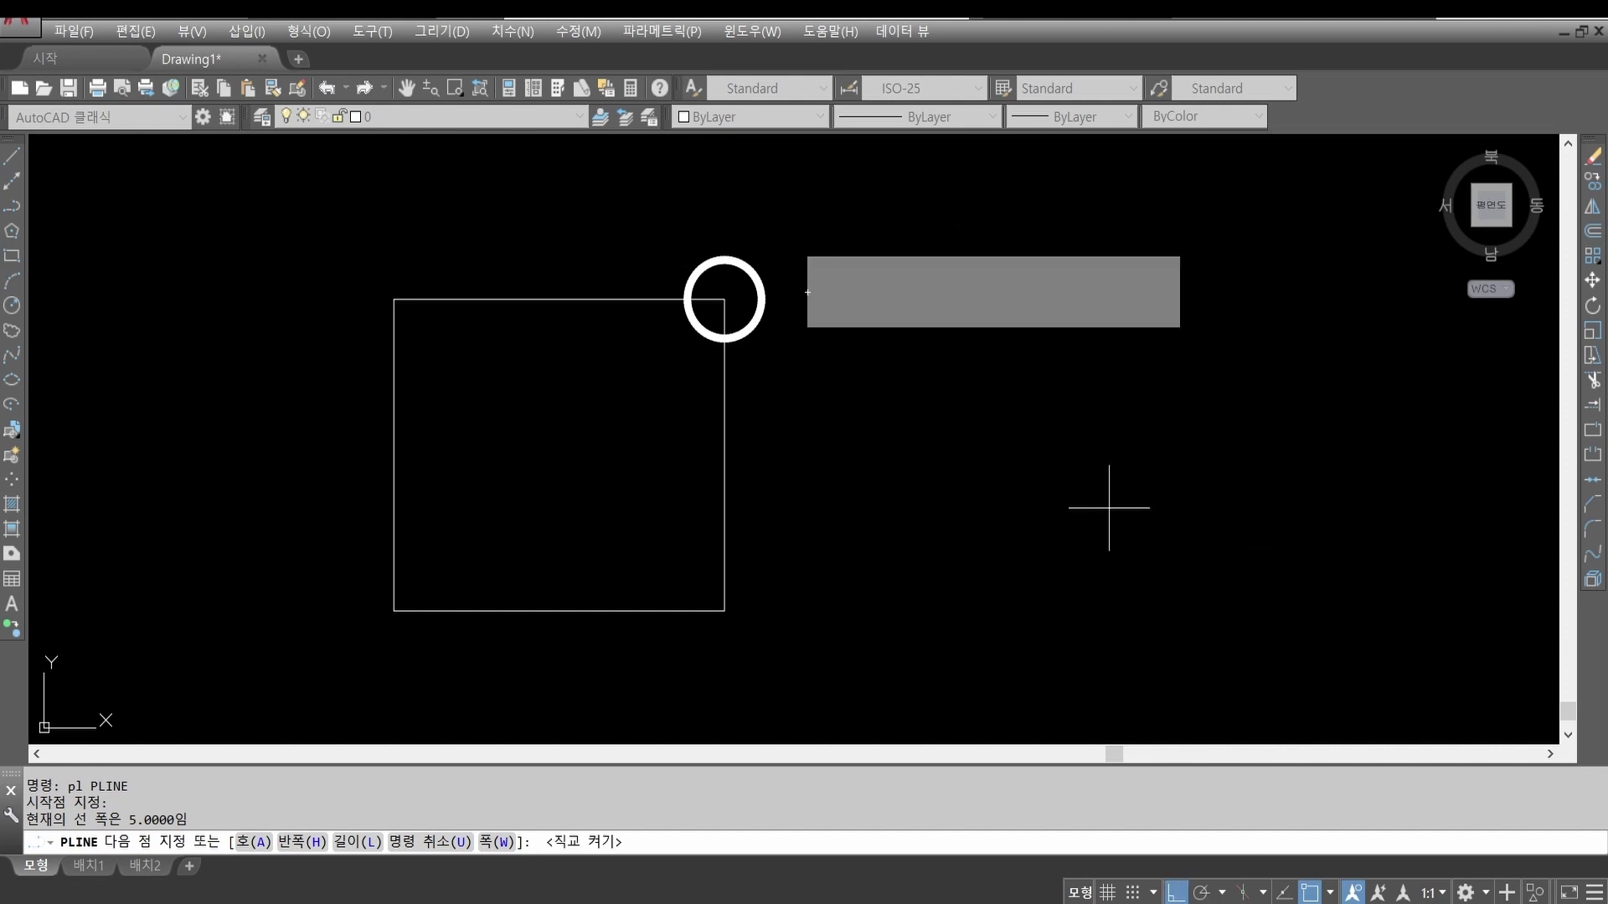
pyautogui.write('w')
pyautogui.press('Return')
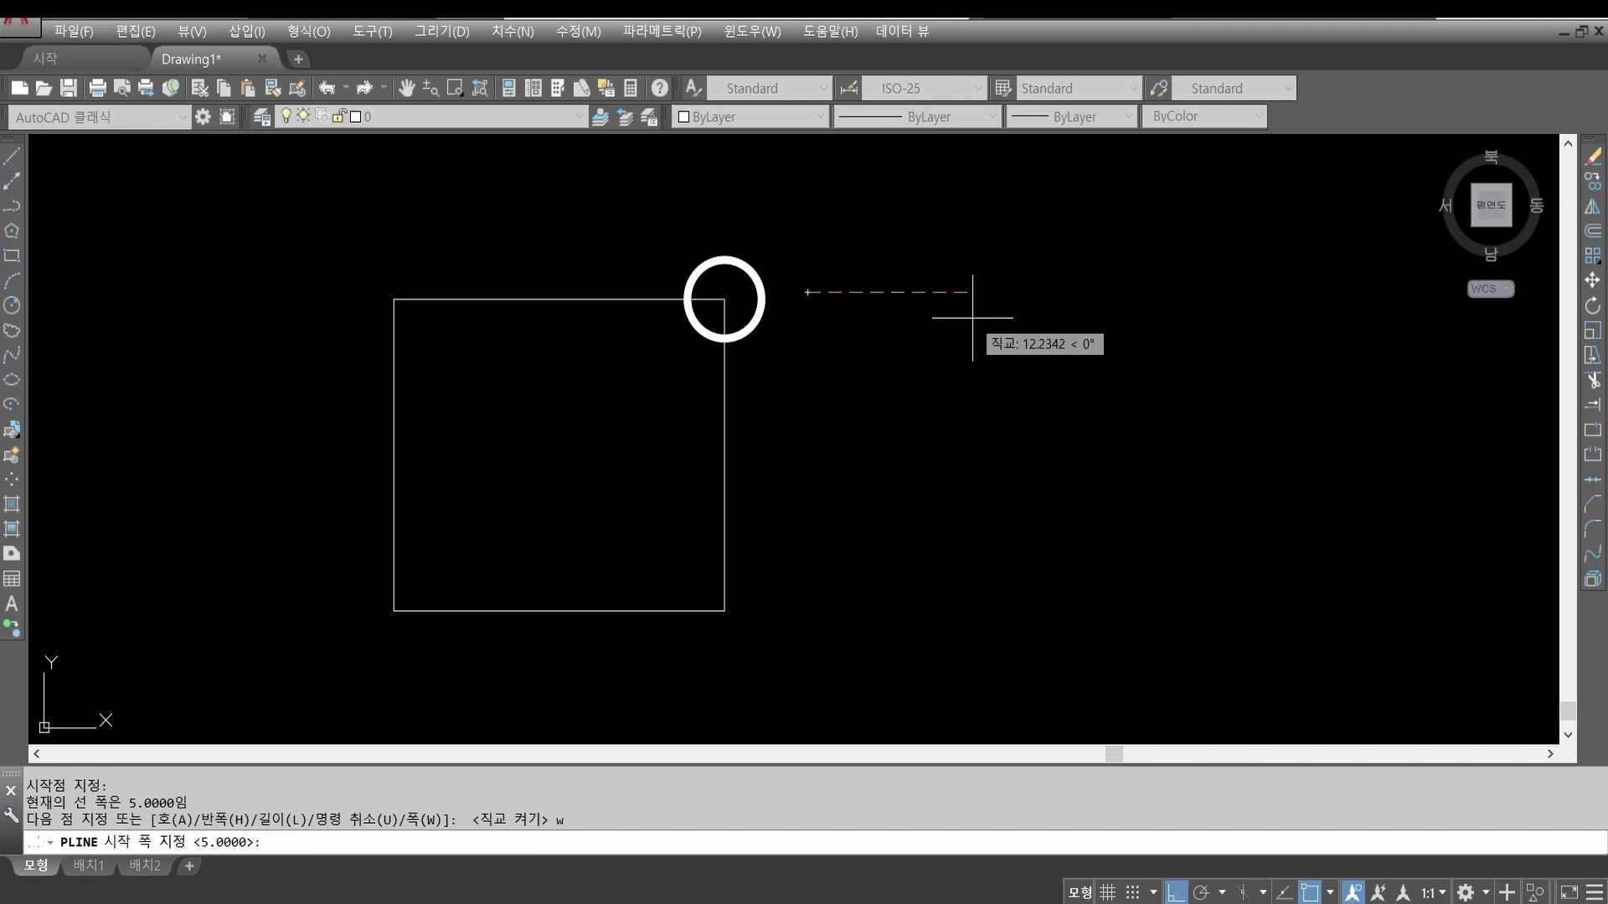
pyautogui.write('0')
pyautogui.press('Return')
pyautogui.write('5')
pyautogui.press('Return')
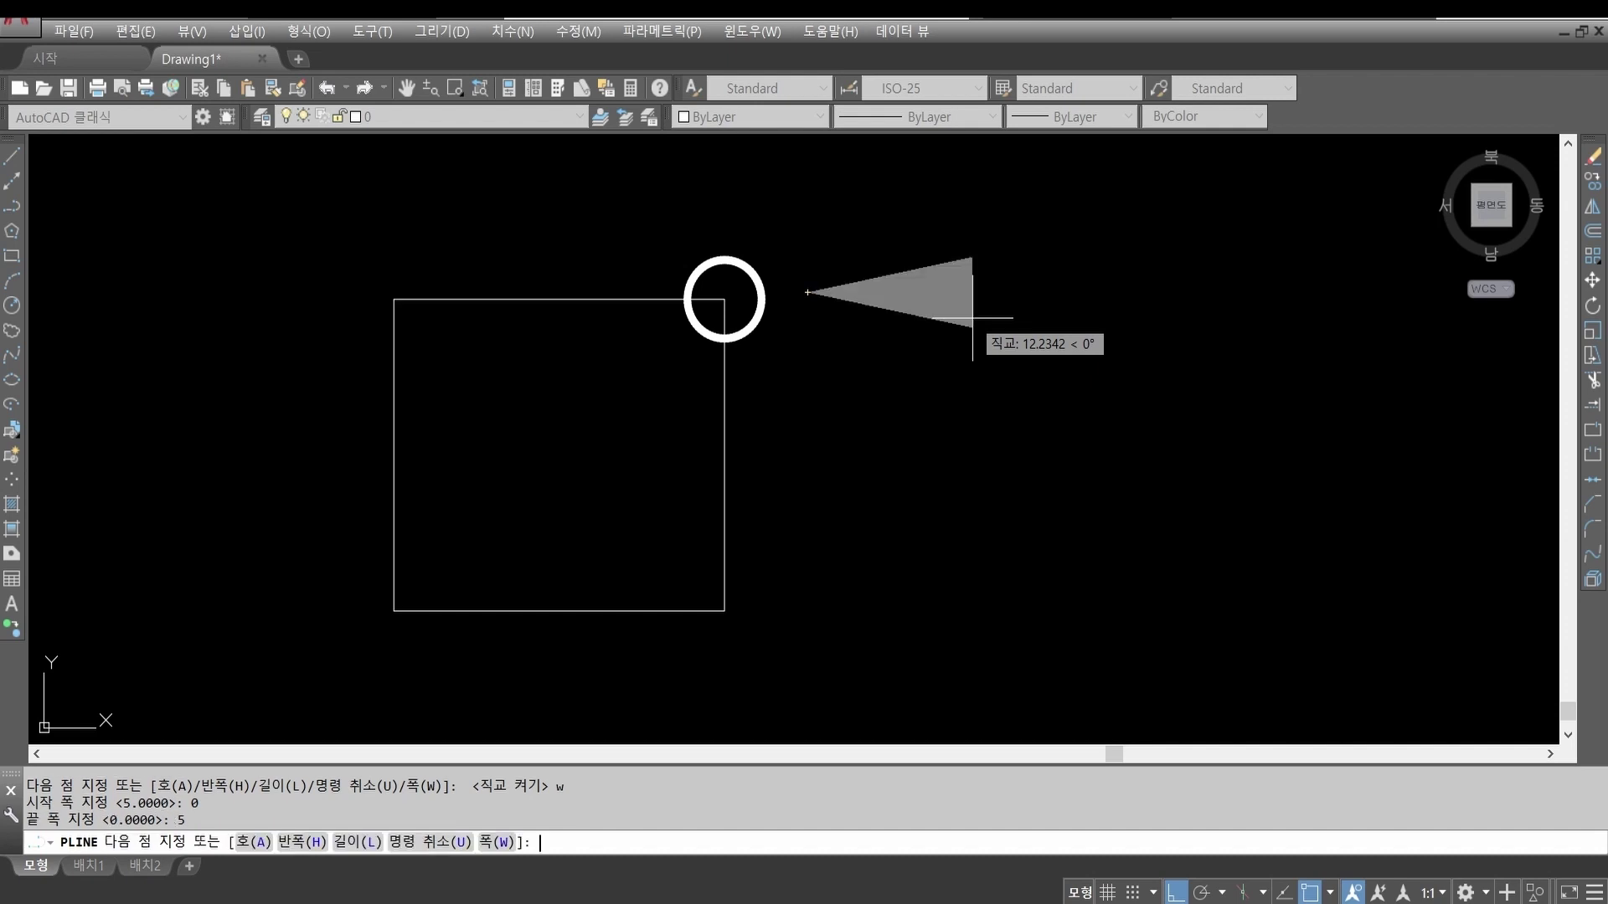
pyautogui.click(873, 305)
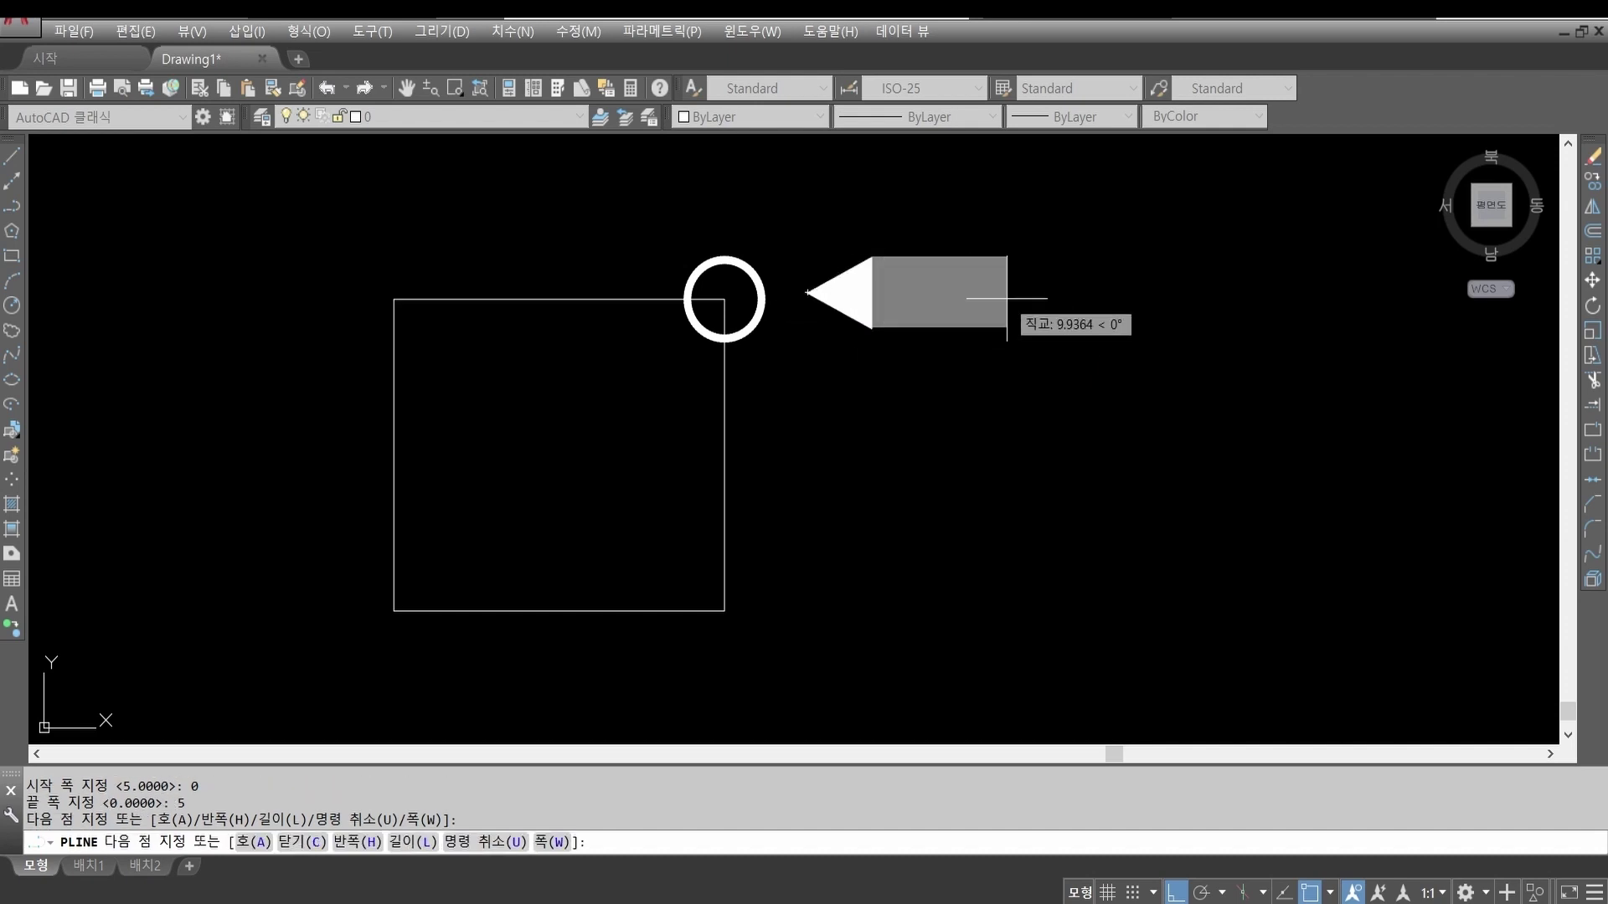
# Step: Continue the polyline to the right with a horizontal arrow shaft of constant width 2.5 and end the command
pyautogui.write('w')
pyautogui.press('Return')
pyautogui.write('2.')
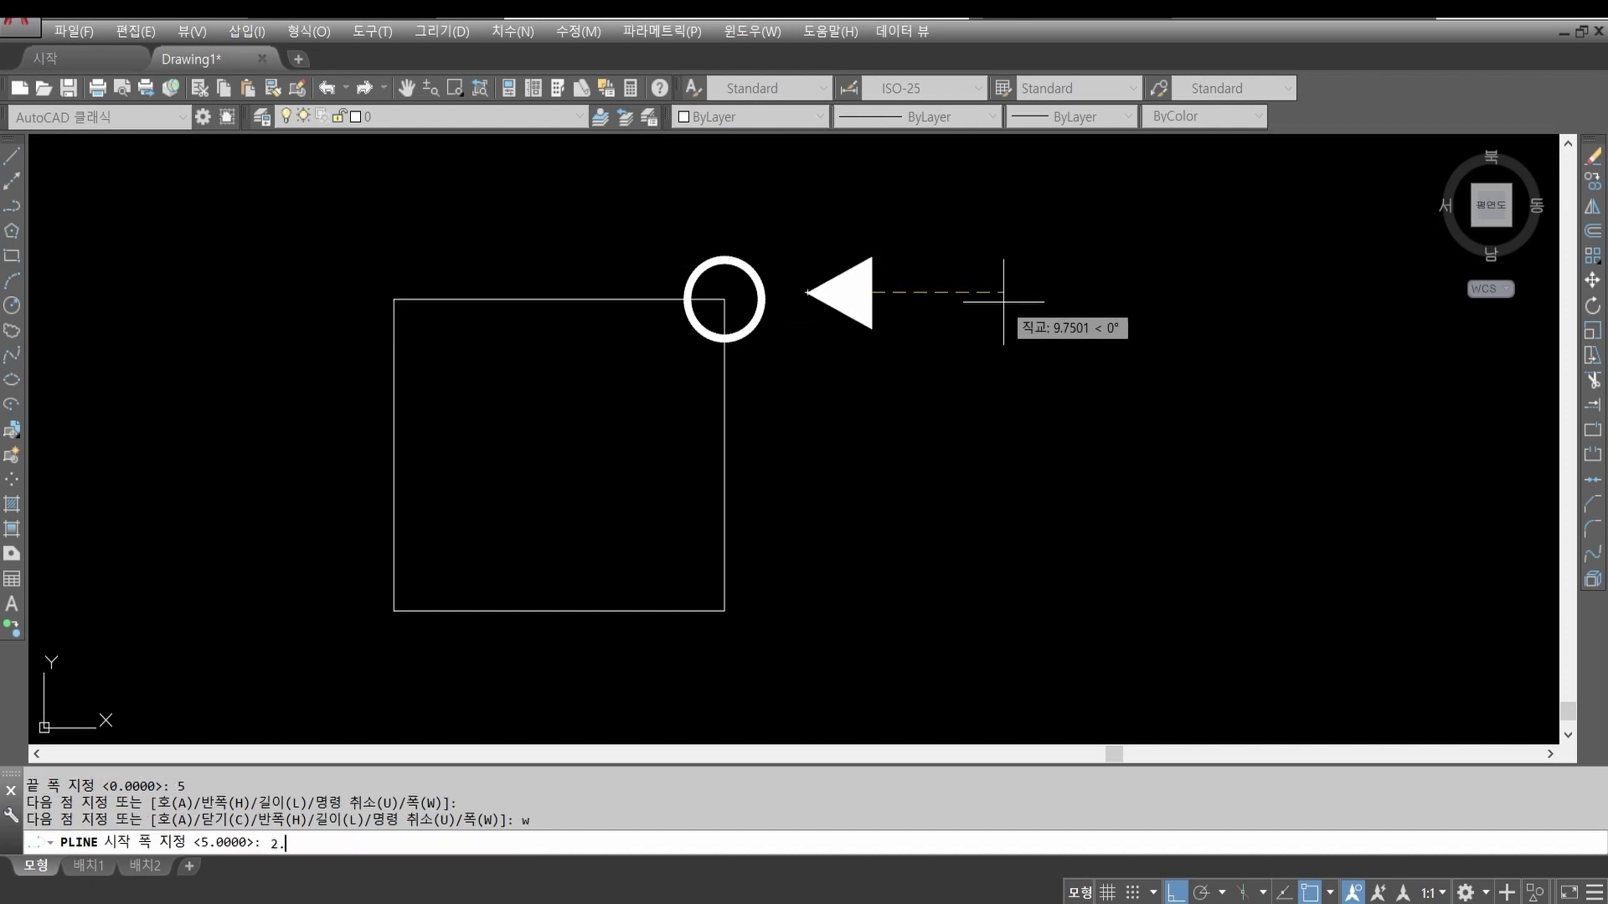
pyautogui.write('5')
pyautogui.press('Return')
pyautogui.press('Return')
pyautogui.click(1003, 302)
pyautogui.press('Return')
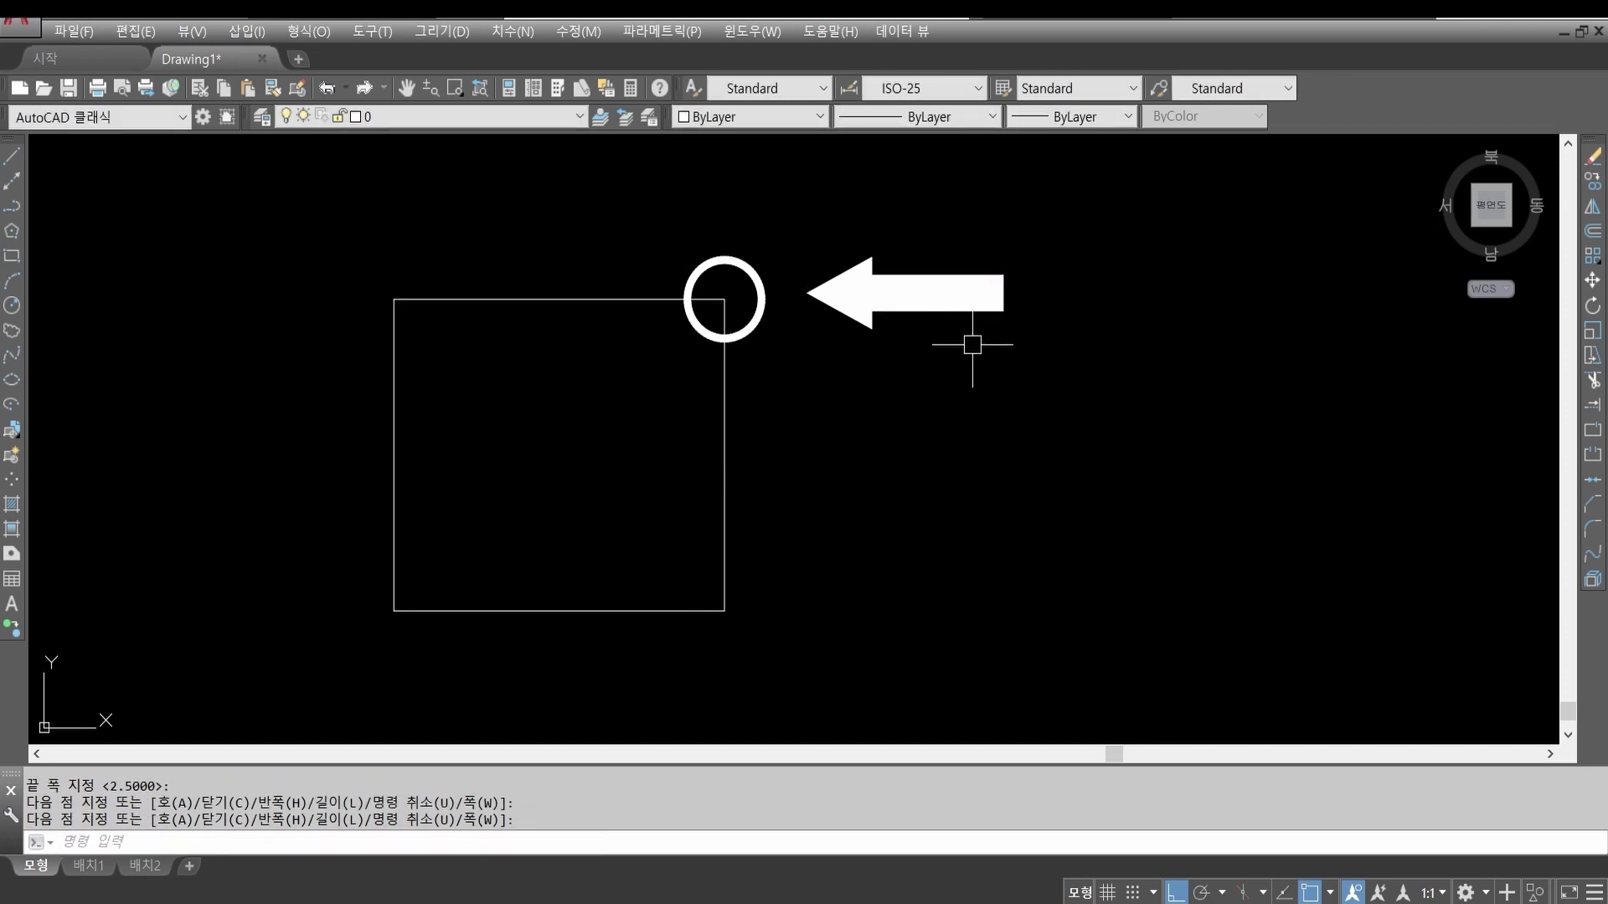
# Step: Move the arrow horizontally toward the donut so its tip sits close to the ring
pyautogui.write('m')
pyautogui.press('Return')
pyautogui.click(973, 345)
pyautogui.click(871, 254)
pyautogui.press('Return')
pyautogui.click(938, 235)
pyautogui.click(903, 237)
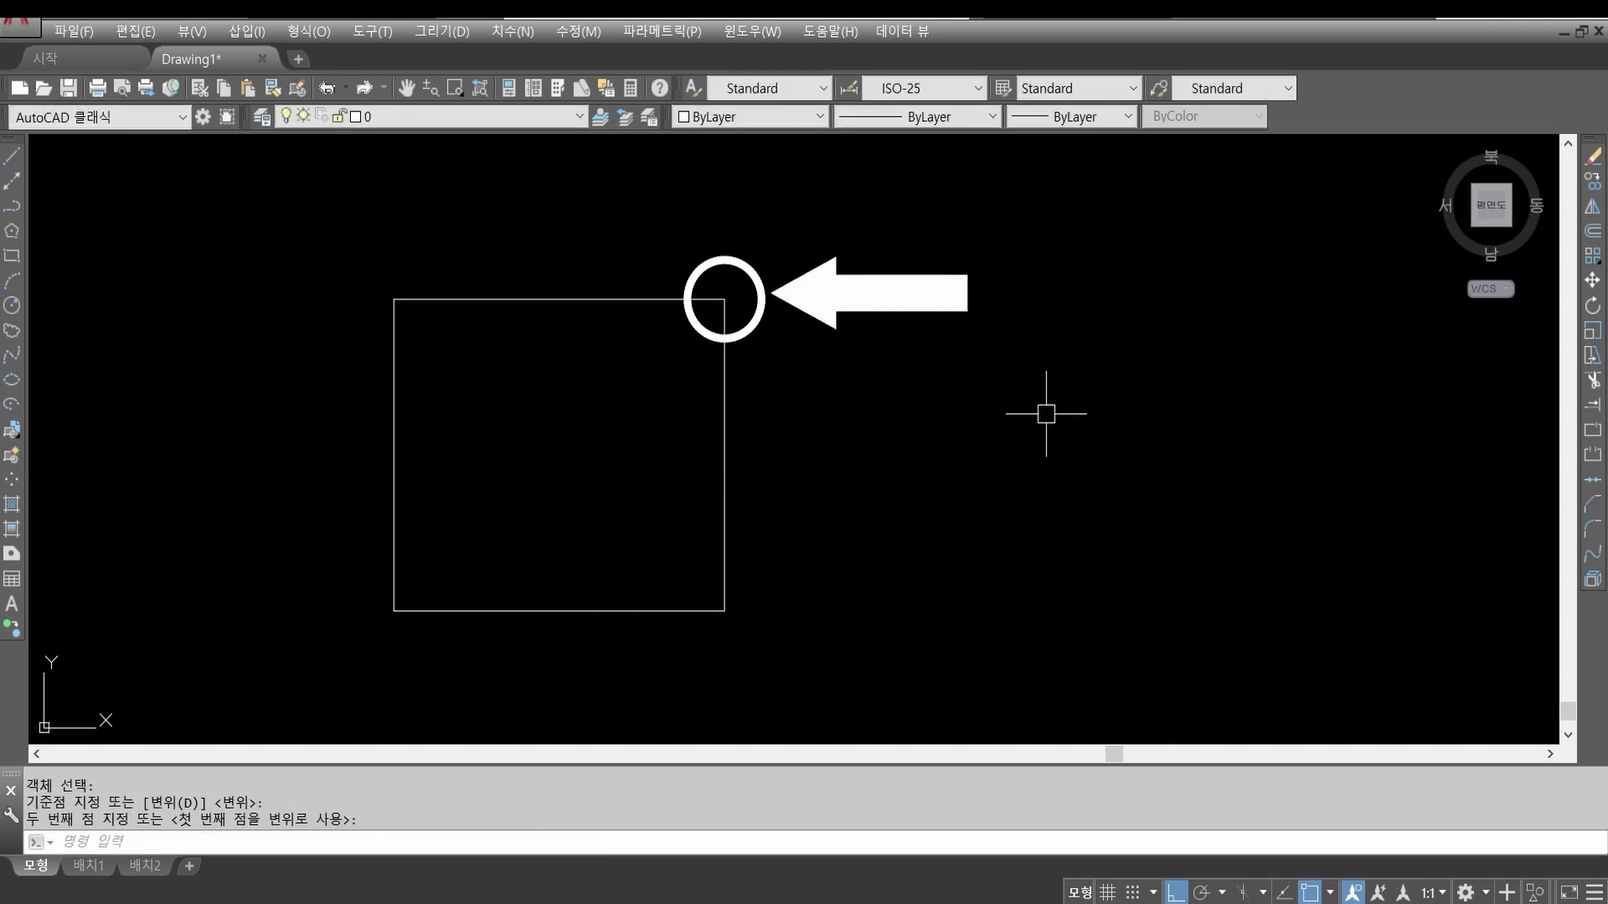
# Step: Add single-line text "틀렸으니 다시확인할것" to the right of the arrow, with height 2.5 and rotation 0
pyautogui.write('dt')
pyautogui.press('Return')
pyautogui.click(1031, 272)
pyautogui.press('Return')
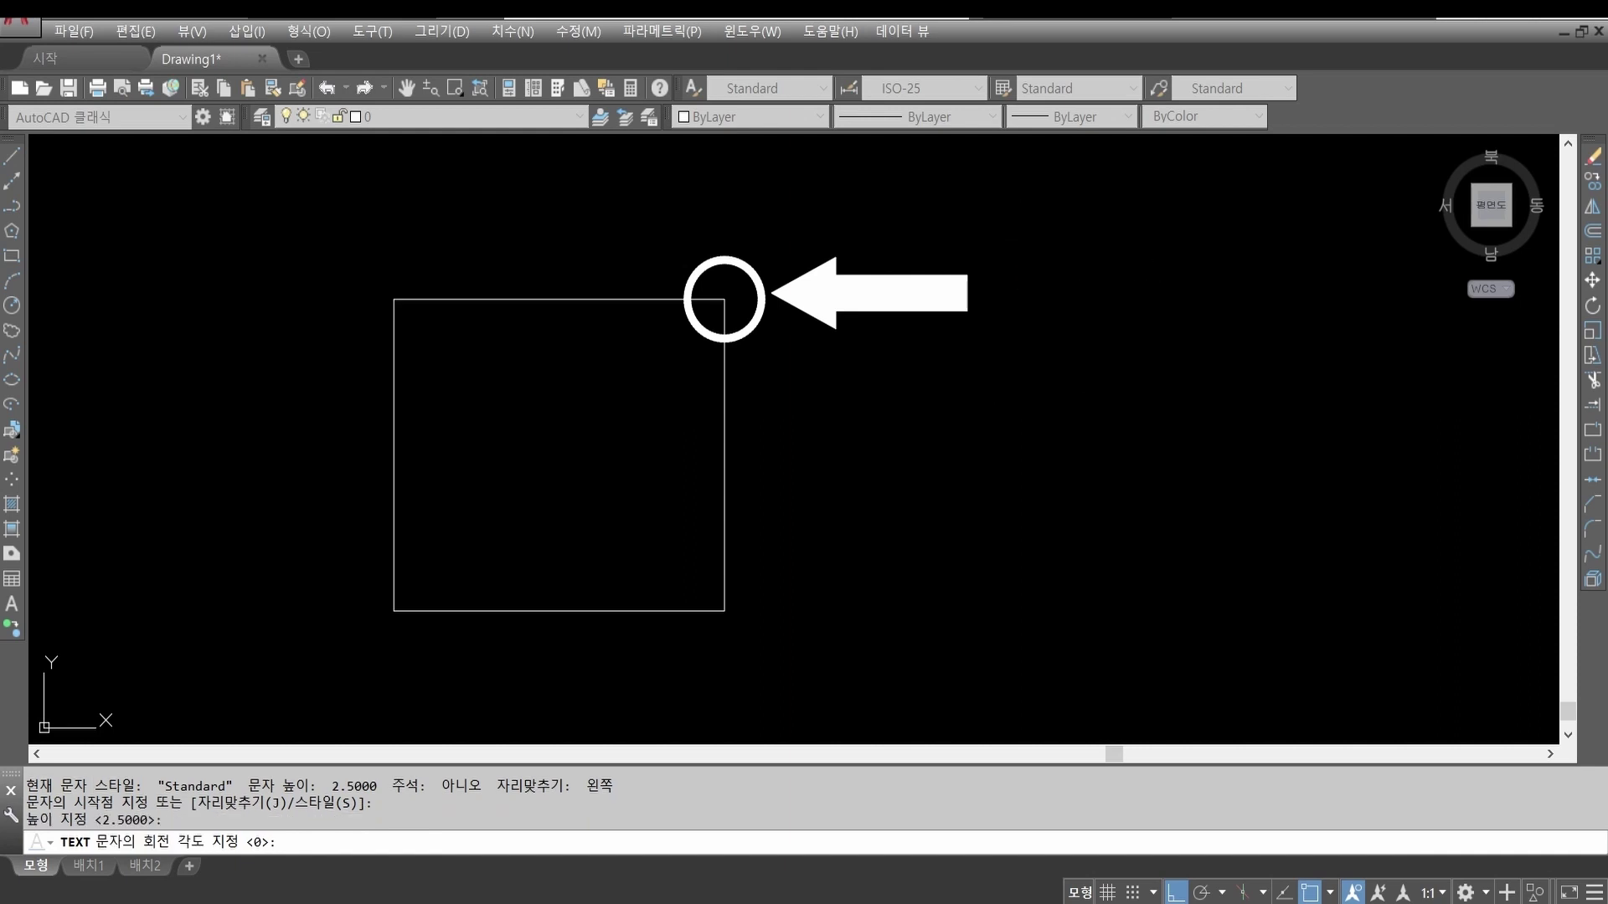
pyautogui.press('Return')
pyautogui.write('틀렸으니')
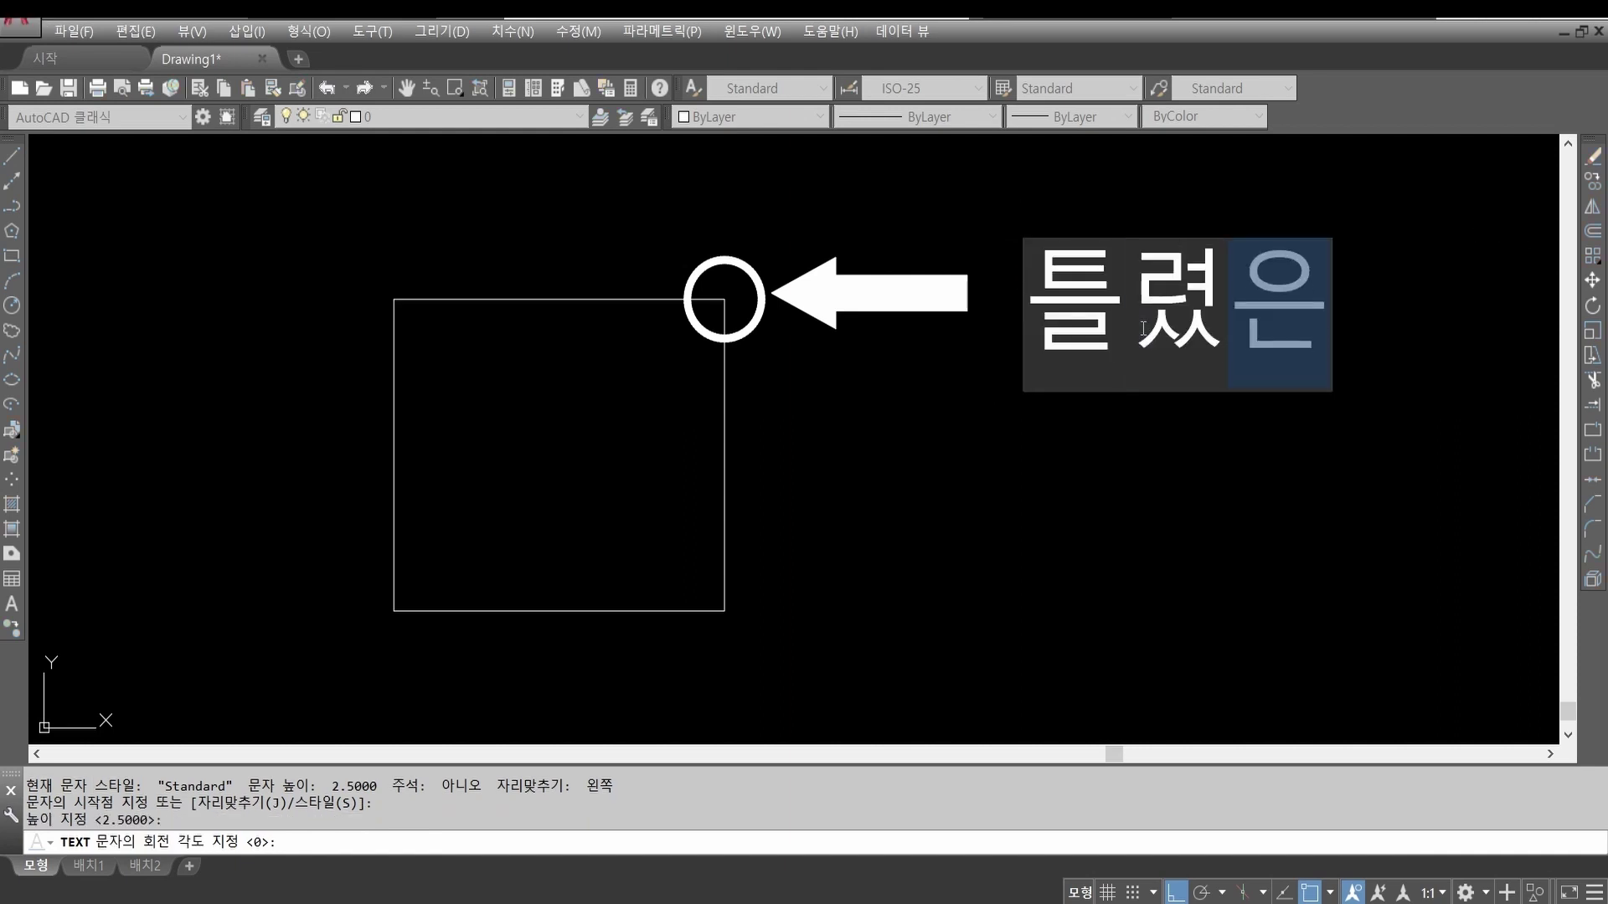
pyautogui.write(' 다시')
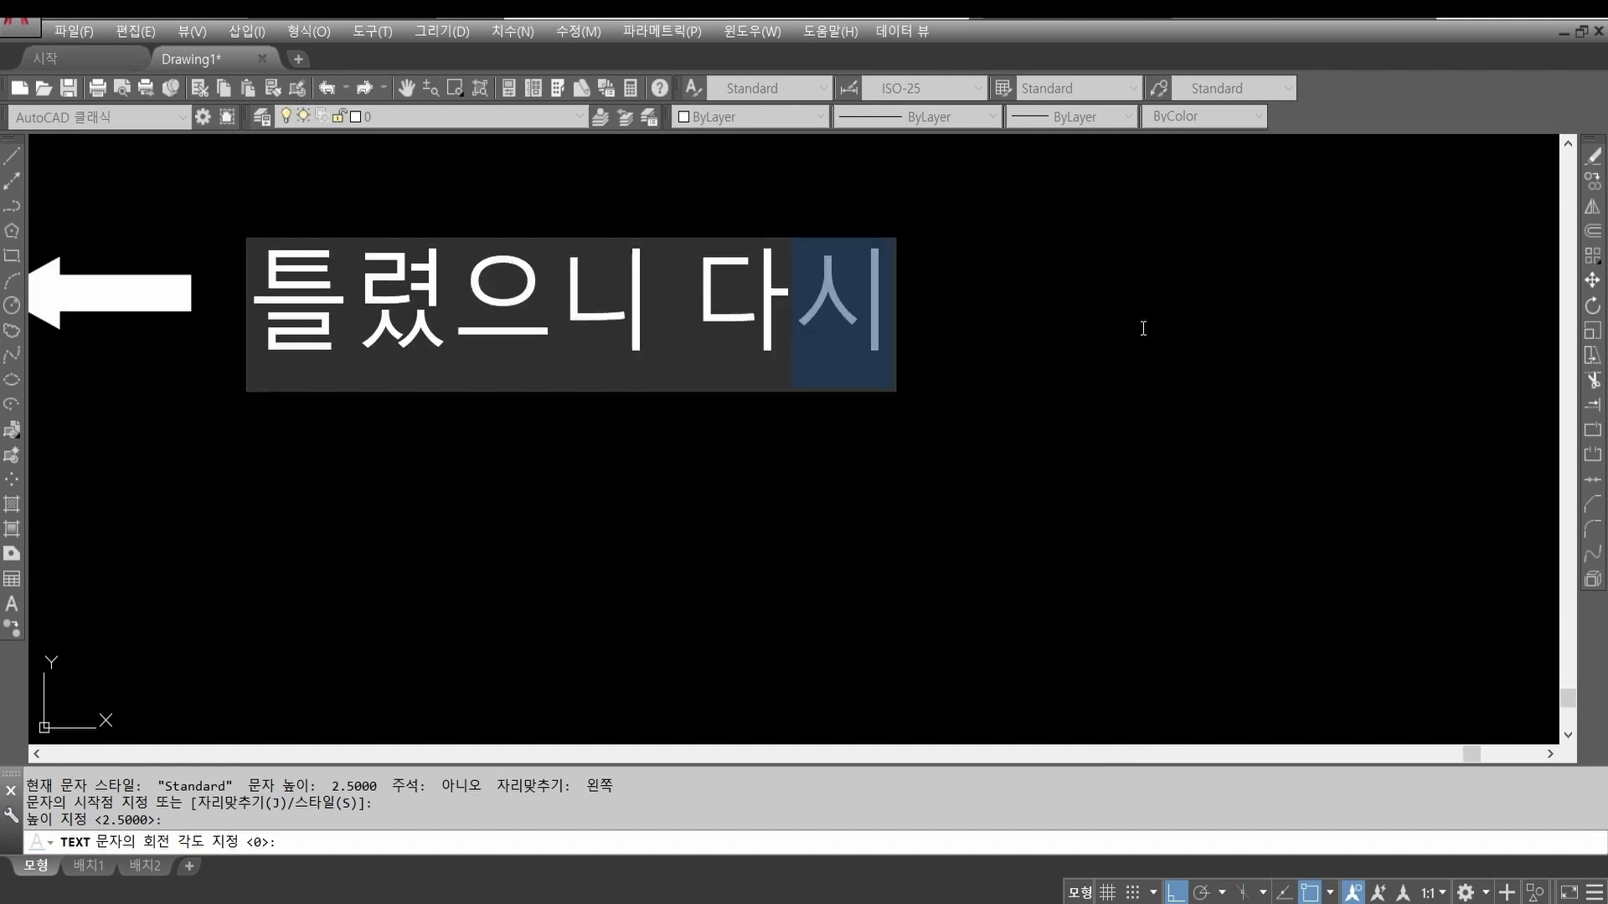
pyautogui.write('확인')
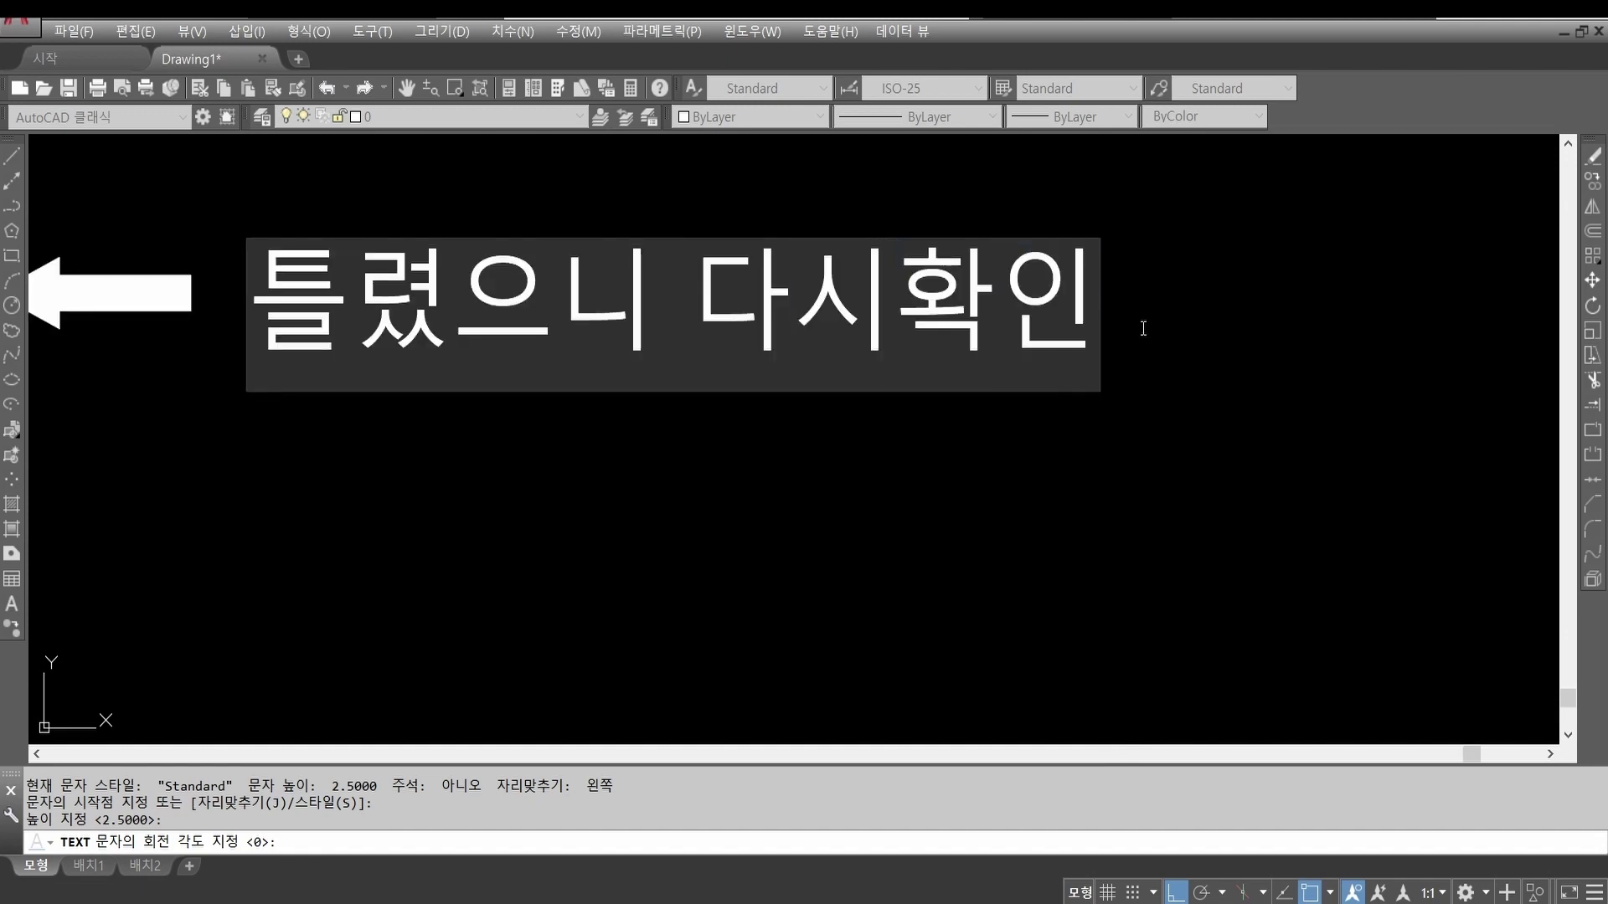
pyautogui.write('핡것')
pyautogui.press('Return')
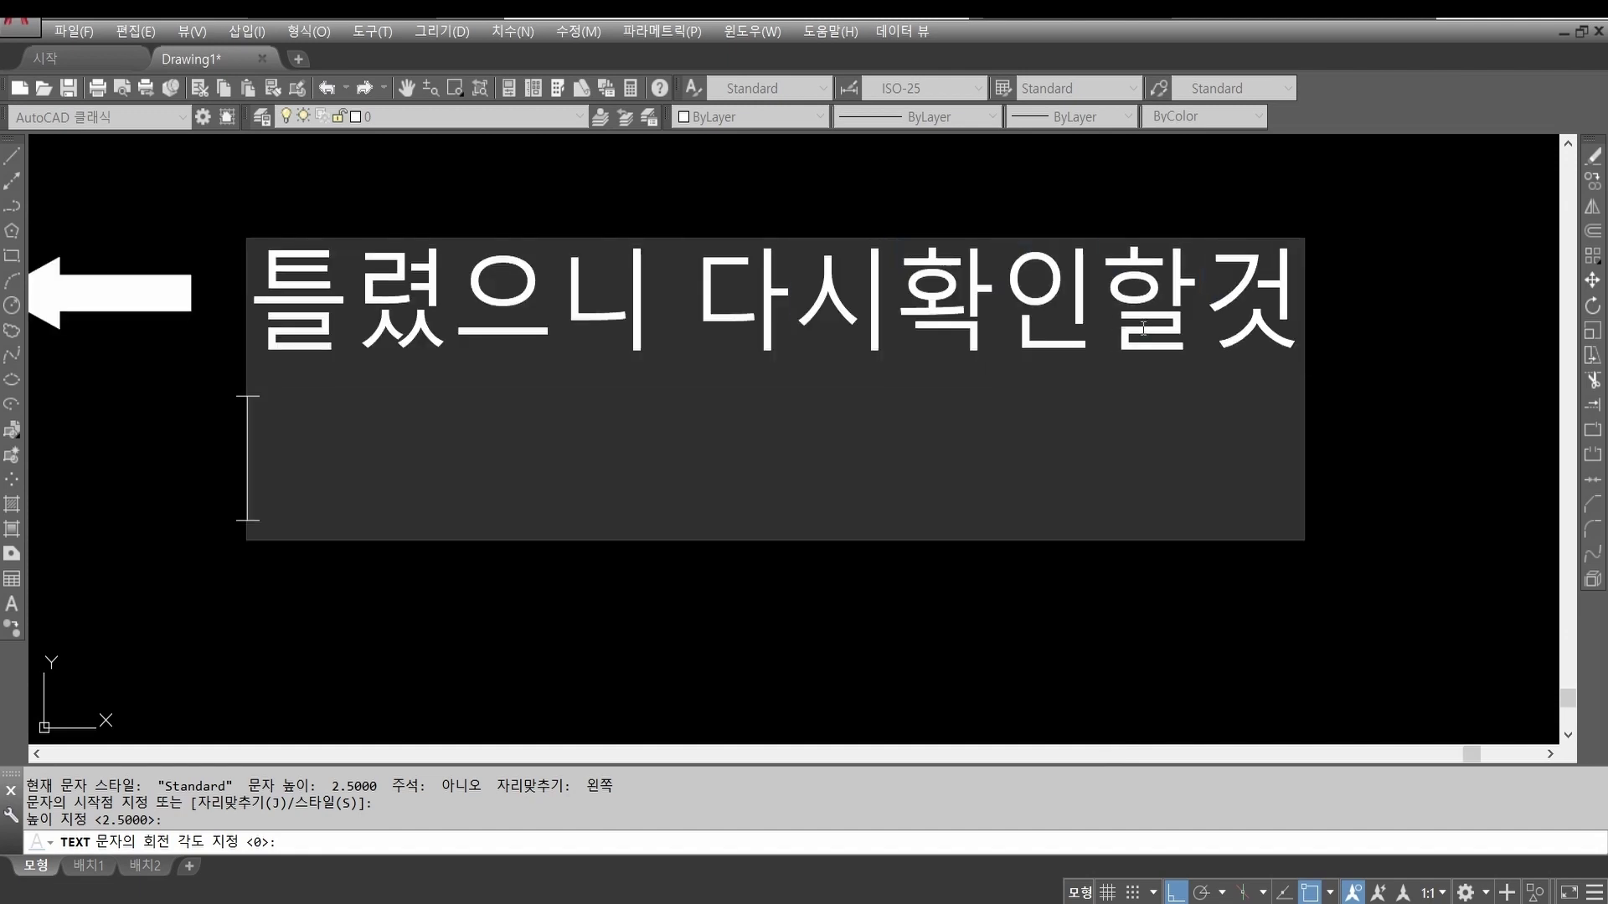
pyautogui.press('Return')
# Step: Erase the donut, the arrow and the text with one crossing selection
pyautogui.scroll(-2, 787, 404)
pyautogui.moveTo(480, 446)
pyautogui.mouseDown(button='middle')
pyautogui.moveTo(749, 428)
pyautogui.moveTo(639, 427)
pyautogui.mouseUp(button='middle')
pyautogui.scroll(1, 720, 415)
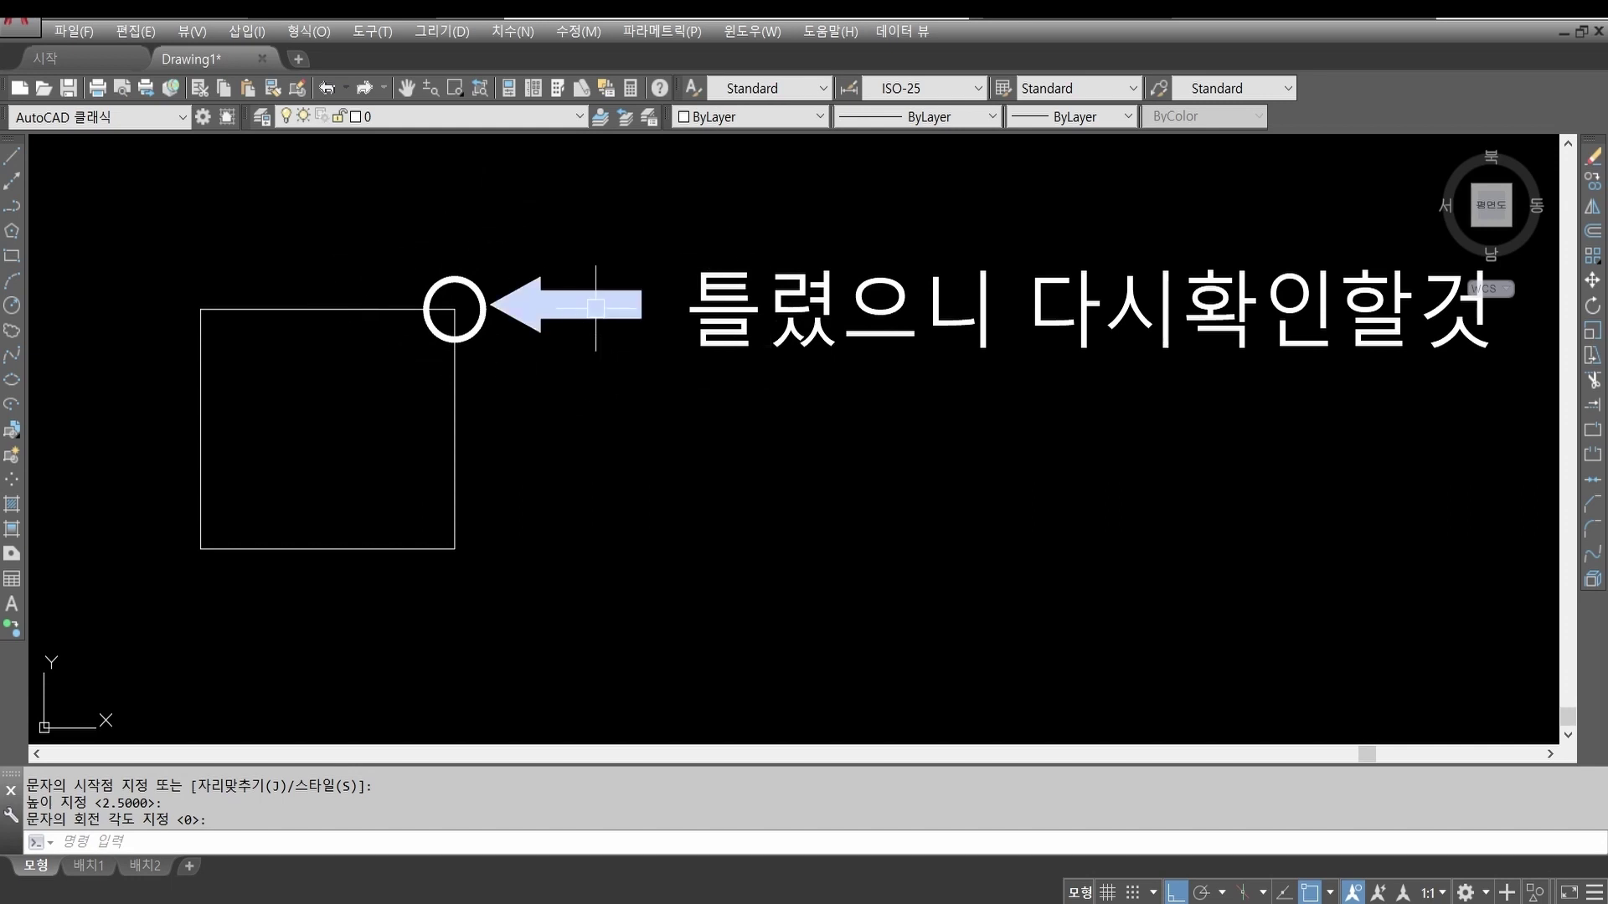
pyautogui.write('e')
pyautogui.press('Return')
pyautogui.click(776, 404)
pyautogui.click(474, 237)
pyautogui.press('Return')
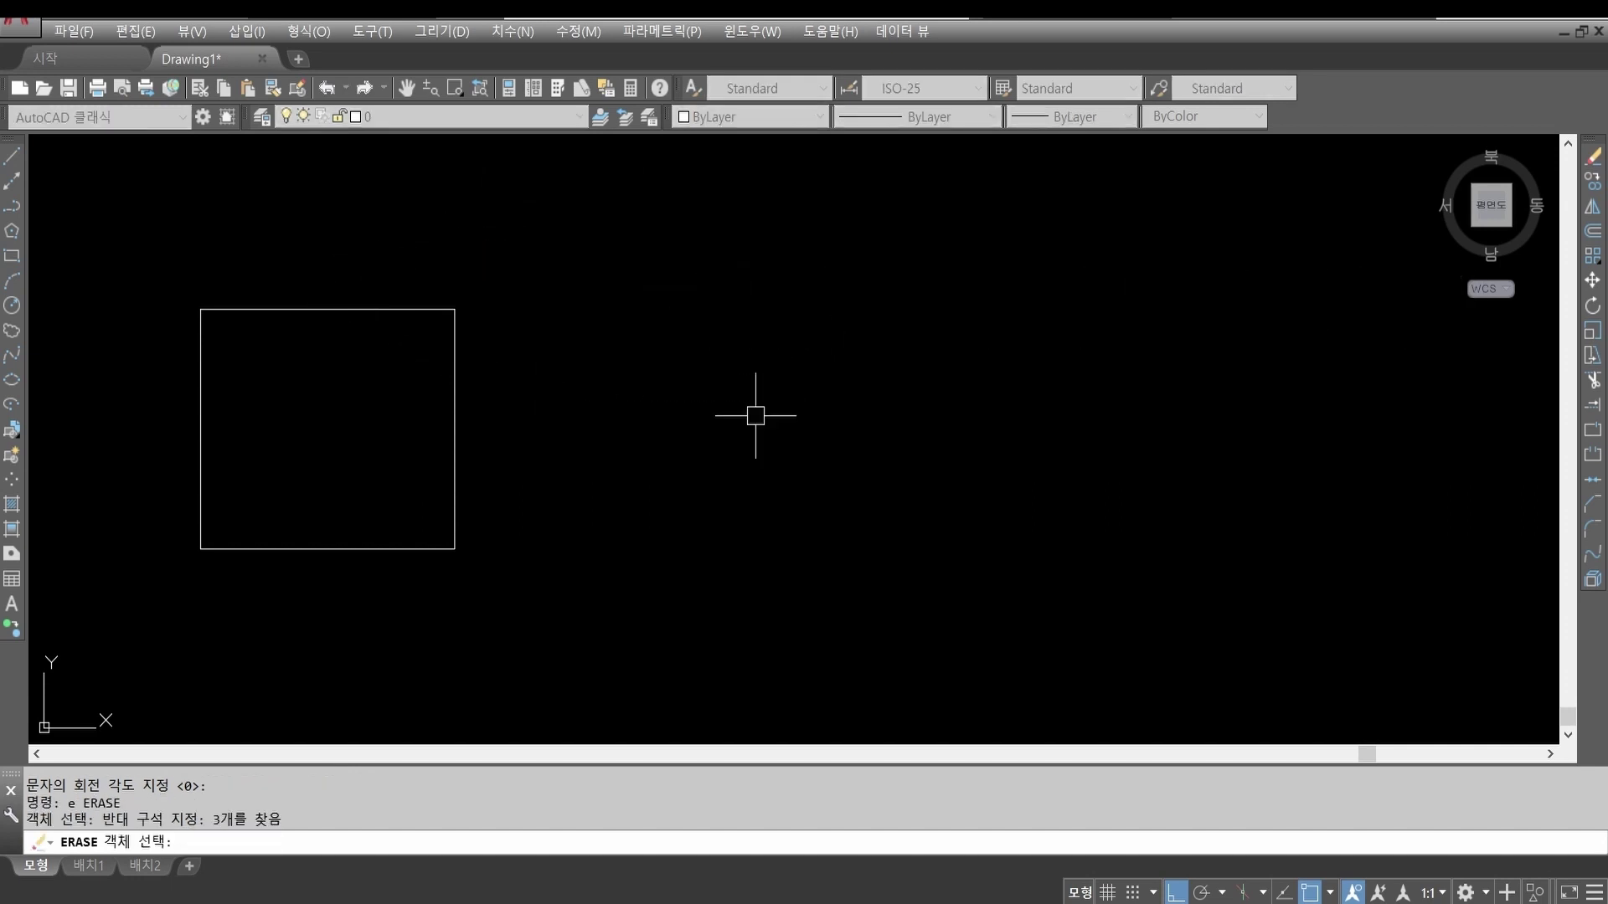
# Step: Zoom to the drawing extents and reframe the rectangle with empty space around it
pyautogui.write('z')
pyautogui.press('Return')
pyautogui.write('e')
pyautogui.press('Return')
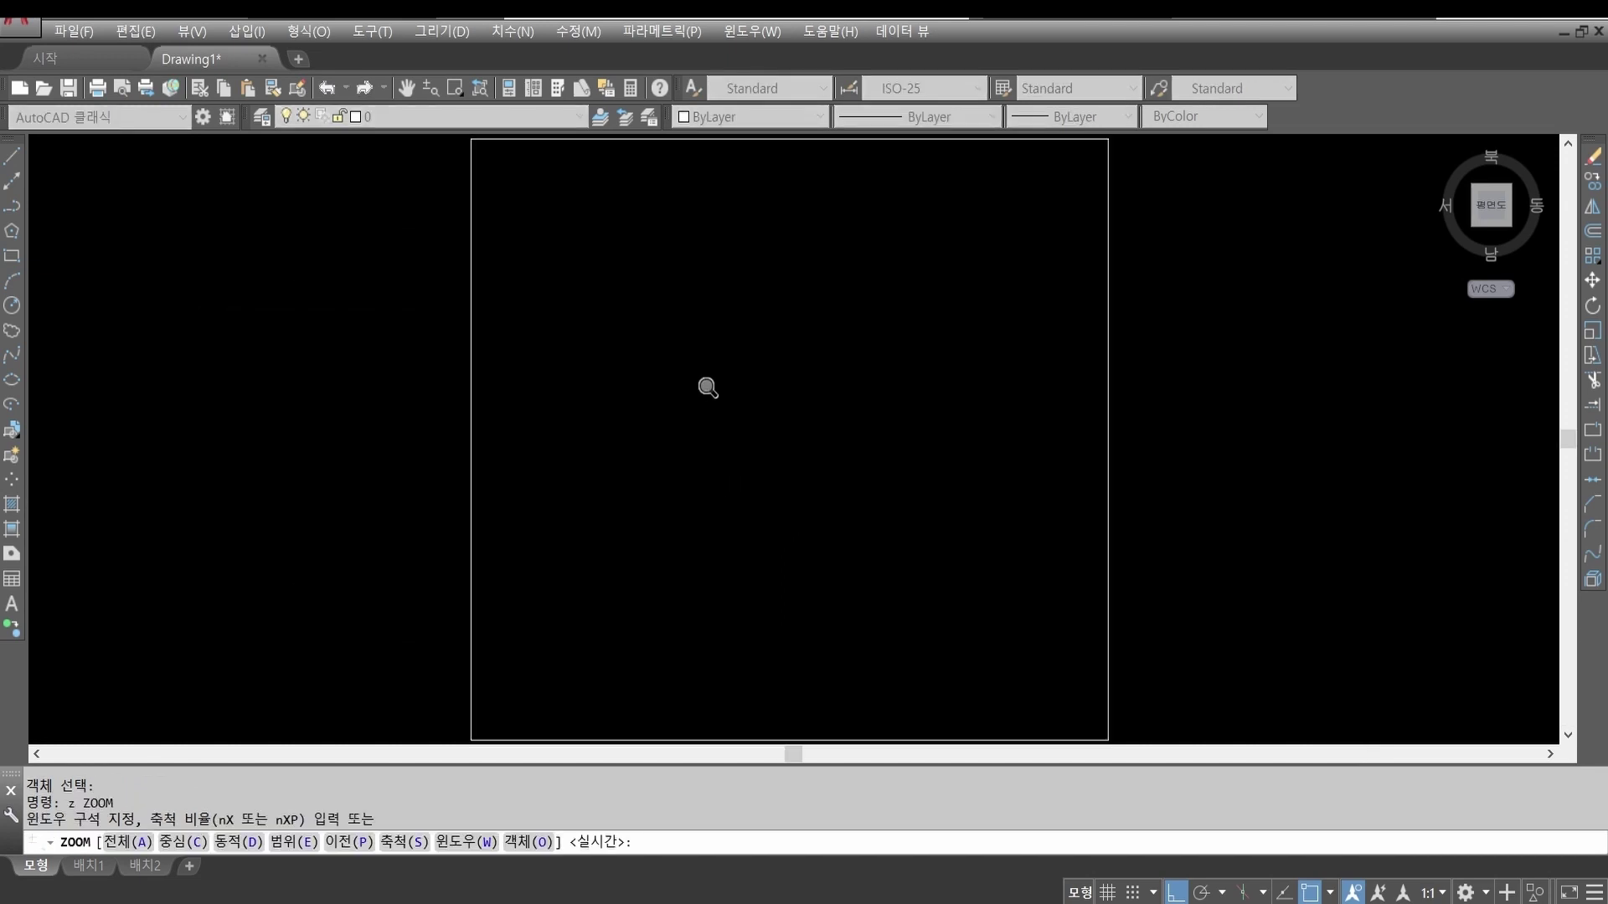
pyautogui.press('Escape')
pyautogui.press('Escape')
pyautogui.press('Escape')
pyautogui.scroll(-3, 688, 402)
pyautogui.scroll(-1, 687, 398)
pyautogui.moveTo(843, 374); pyautogui.dragTo(739, 366, button='middle')
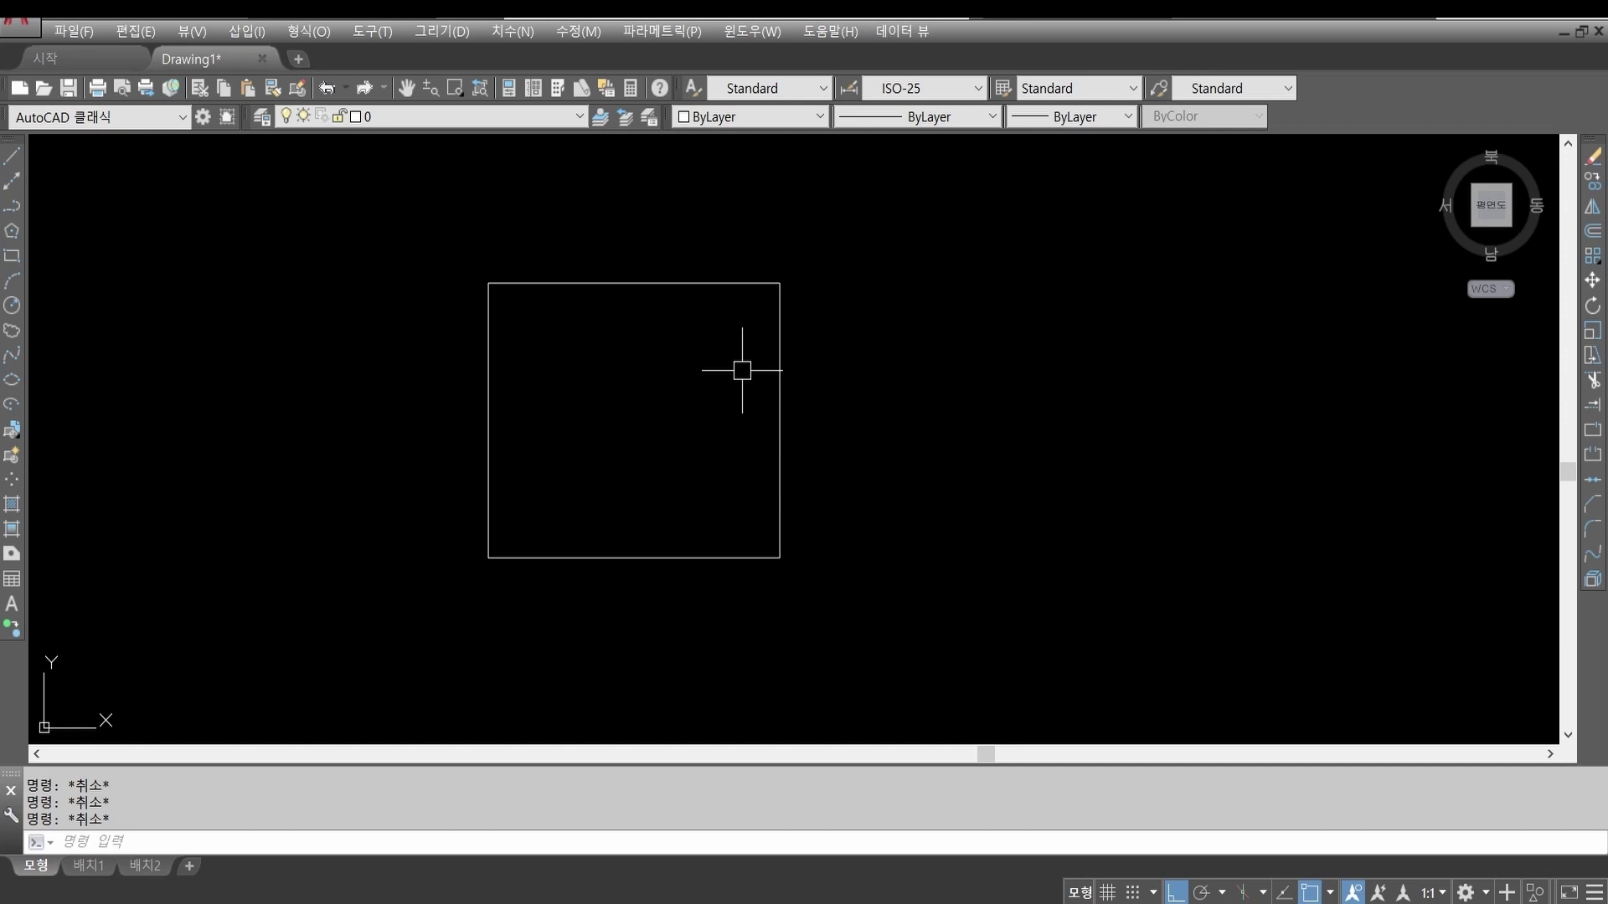
# Step: Undo the last view changes and the erasure of the donut, arrow and text
pyautogui.write('u')
pyautogui.press('Return')
pyautogui.press('Return')
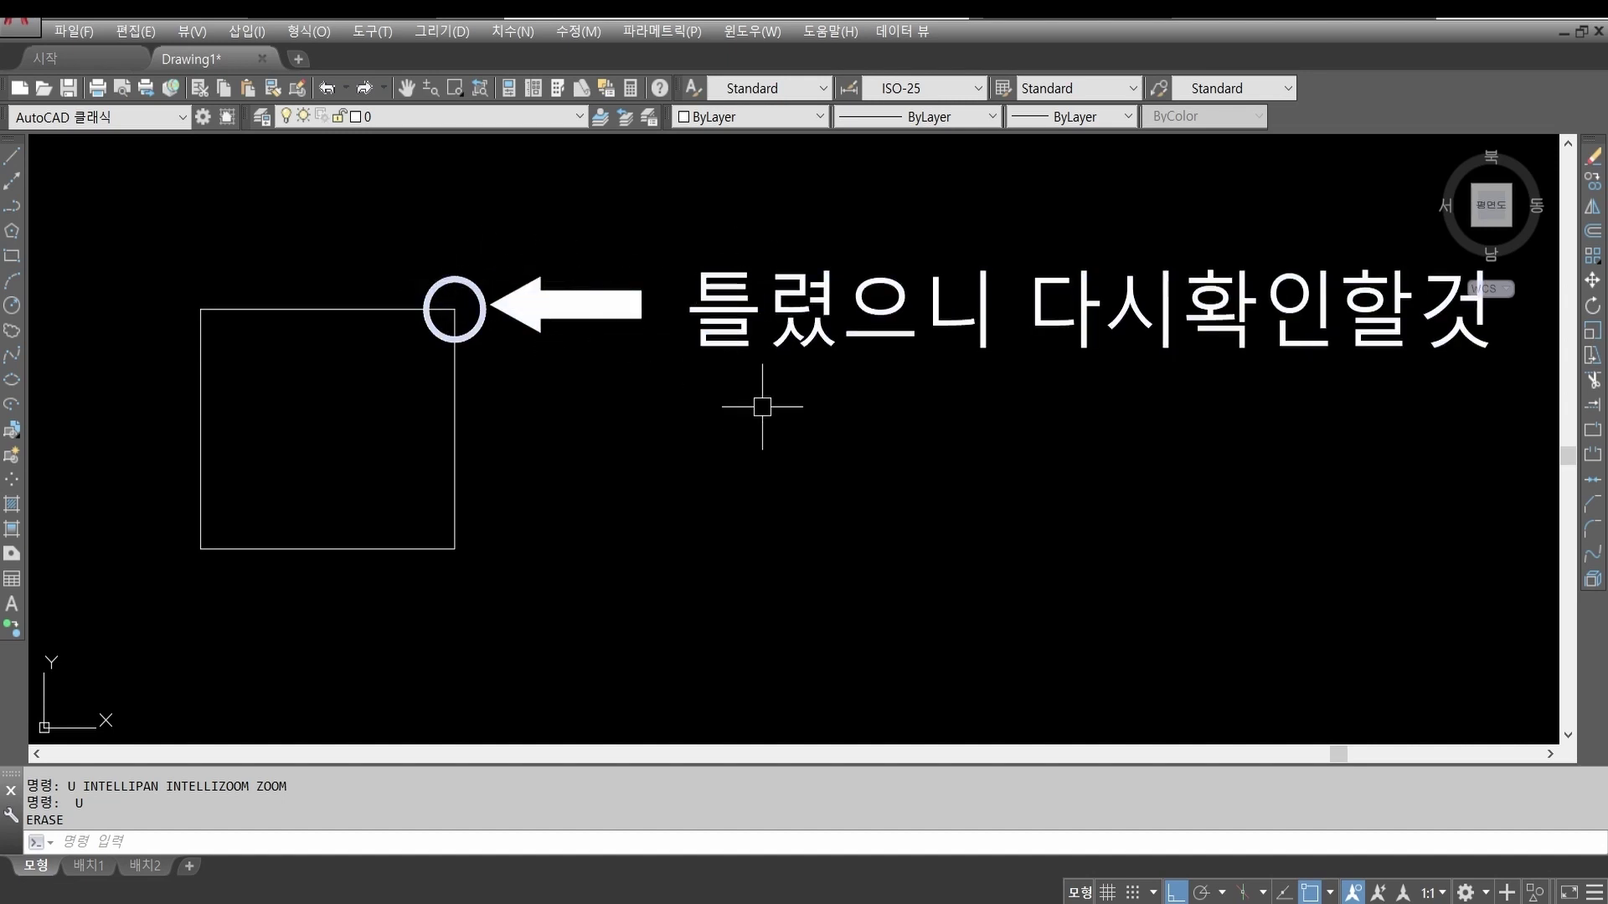
# Step: Erase the corner donut, arrow and note text again, keeping only the rectangle
pyautogui.write('e')
pyautogui.press('Return')
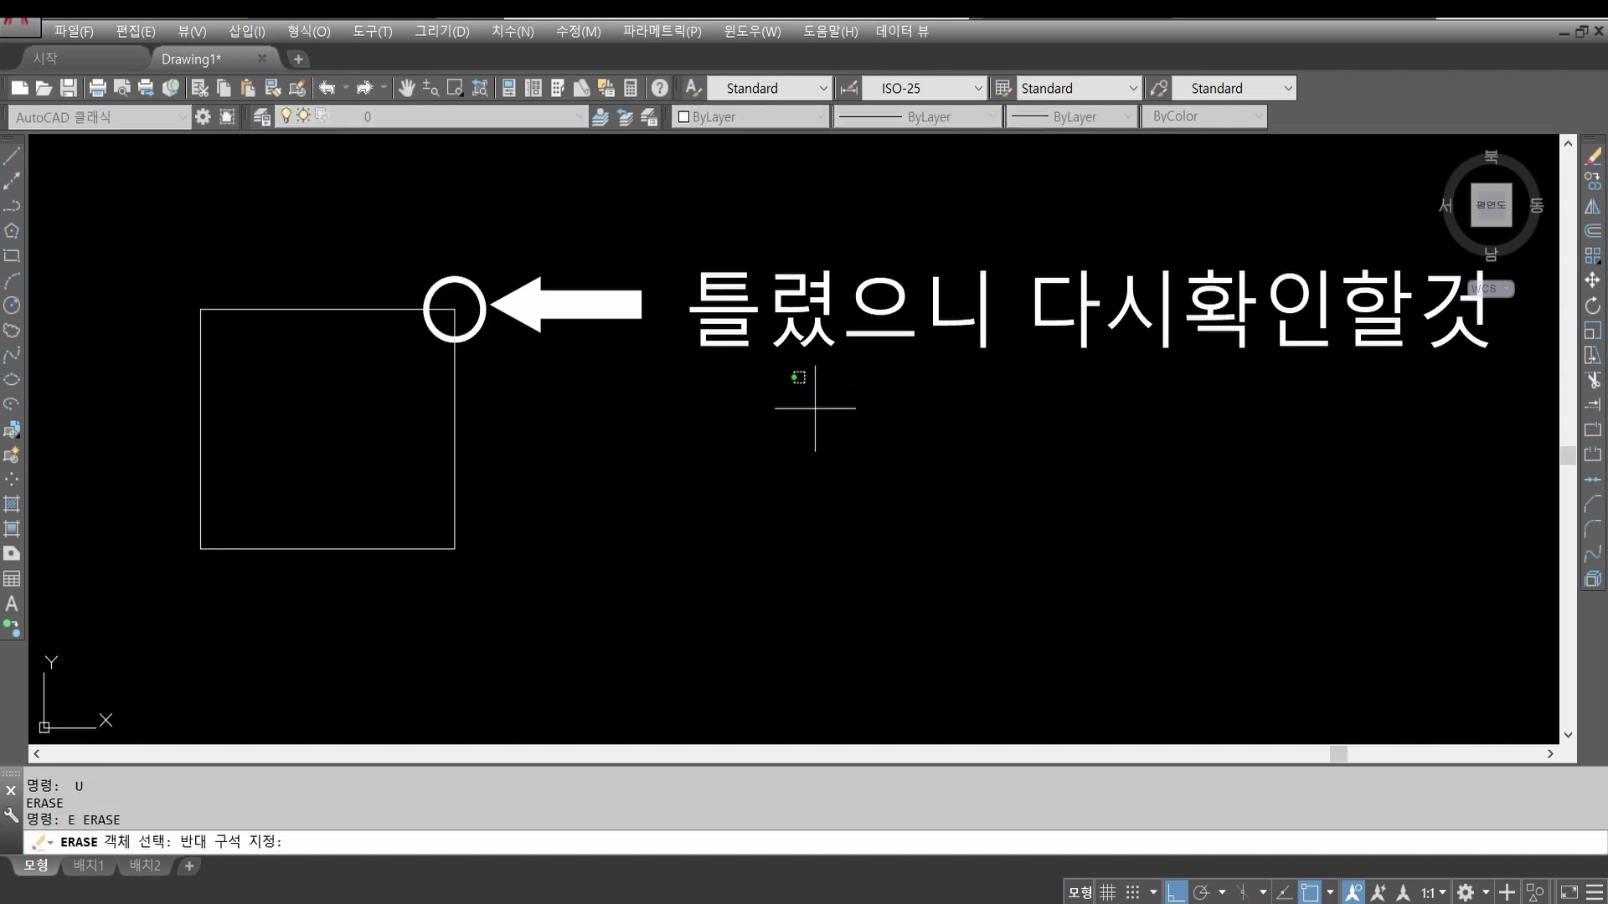
pyautogui.click(816, 409)
pyautogui.click(489, 234)
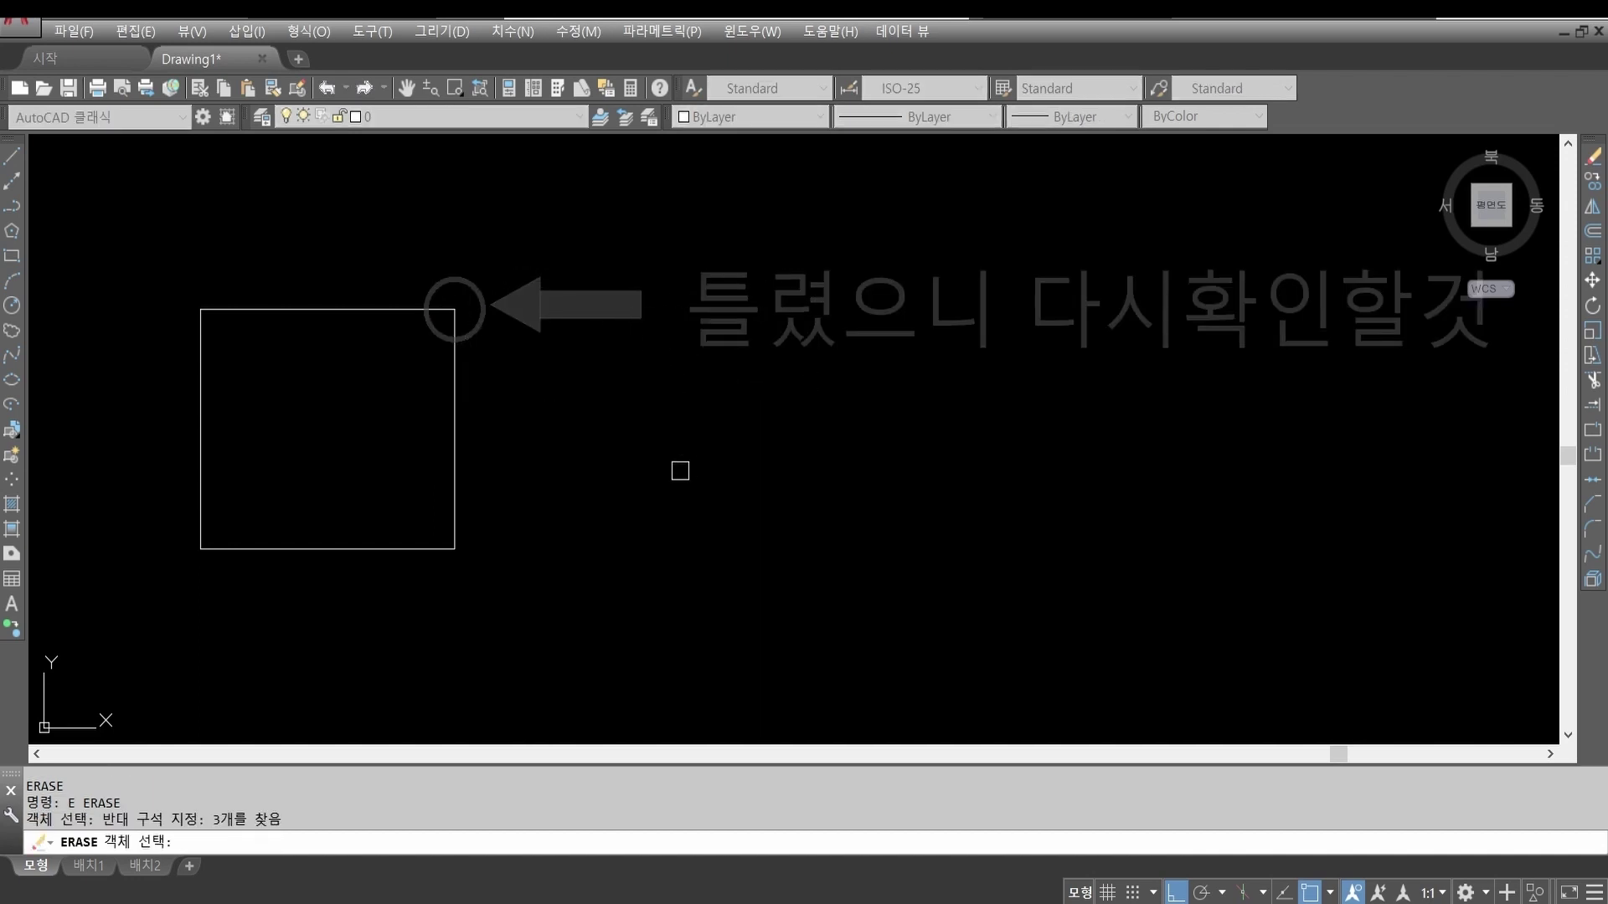
pyautogui.press('Return')
# Step: Fit the drawing extents in the view and shift the rectangle slightly off centre
pyautogui.moveTo(484, 467); pyautogui.dragTo(779, 449, button='middle')
pyautogui.write('z')
pyautogui.press('Return')
pyautogui.write('e')
pyautogui.press('Return')
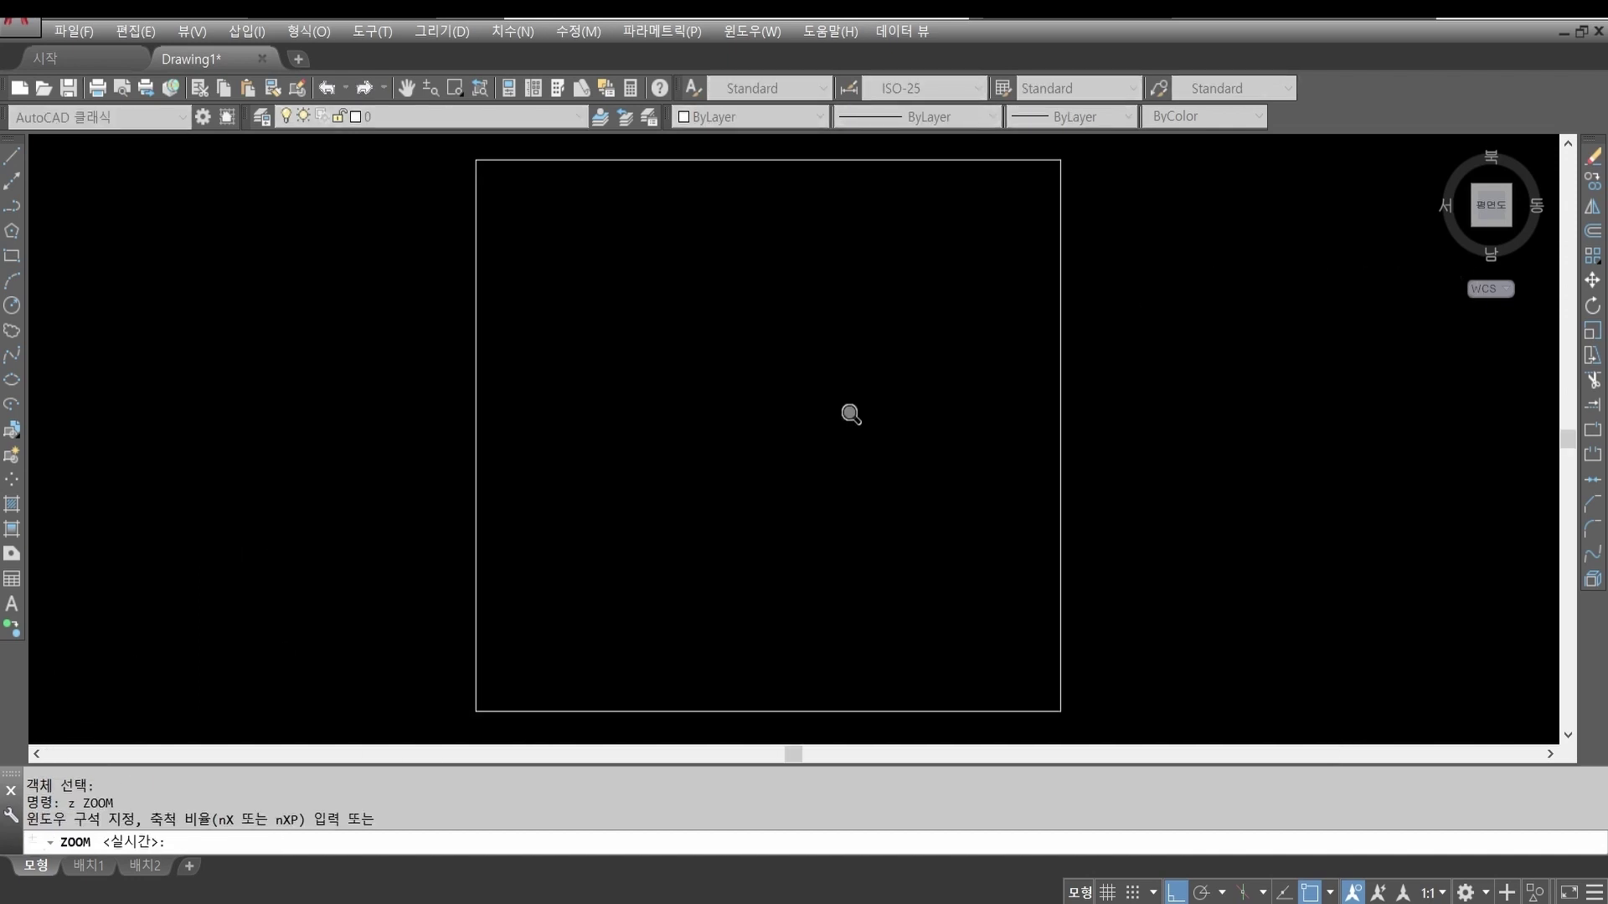
pyautogui.scroll(-1, 745, 423)
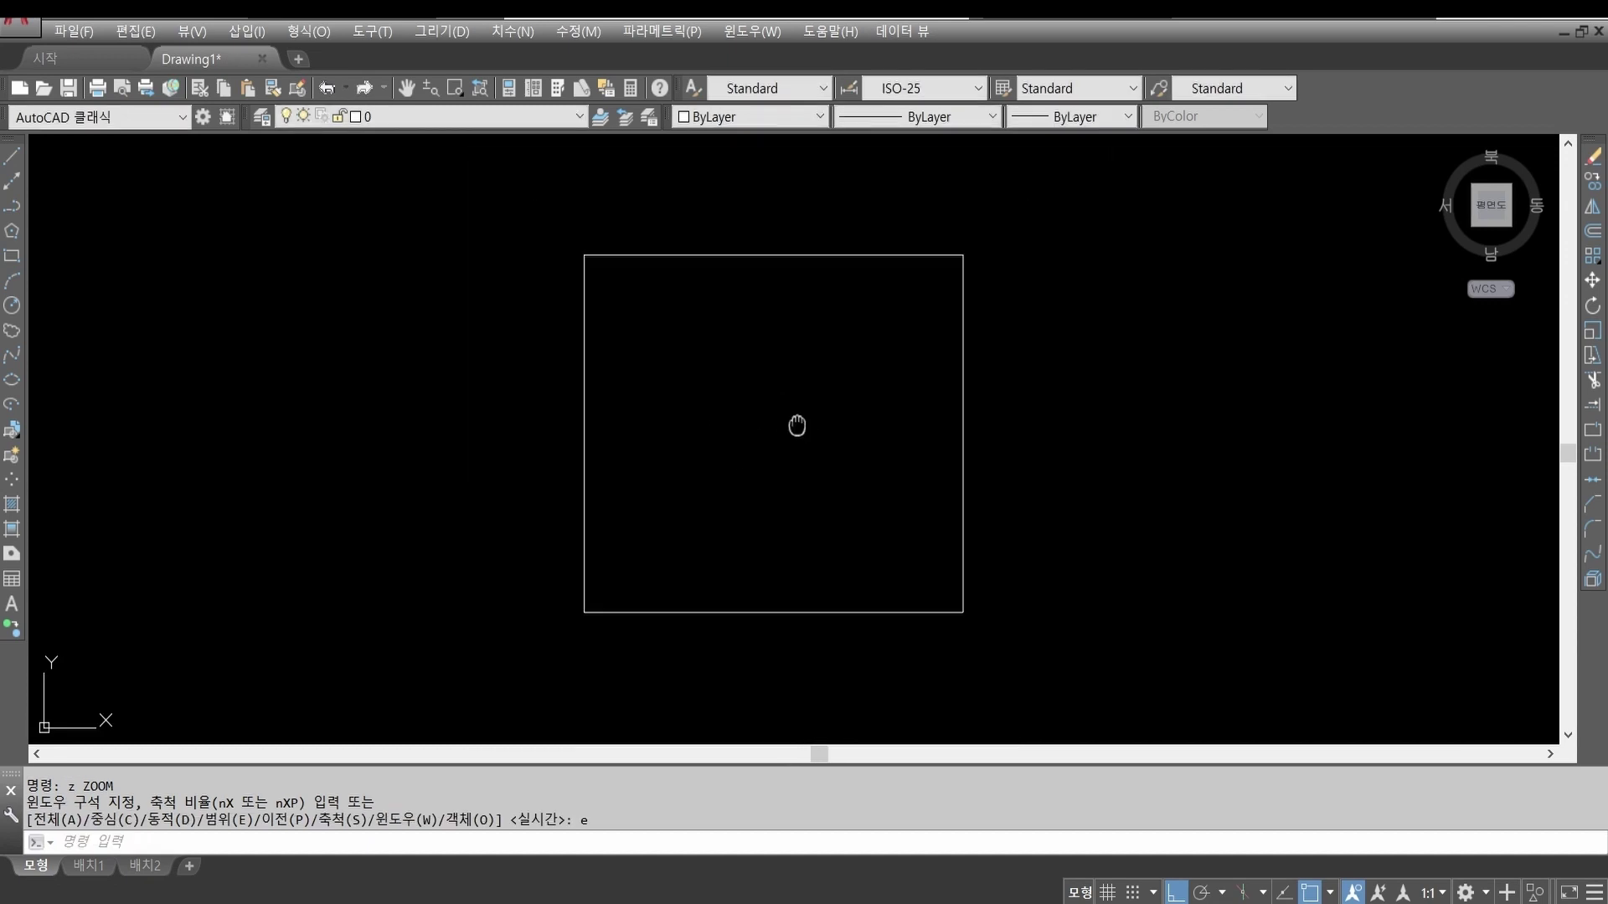
pyautogui.moveTo(797, 423); pyautogui.dragTo(711, 405, button='middle')
pyautogui.press('Escape')
pyautogui.press('Escape')
pyautogui.press('Escape')
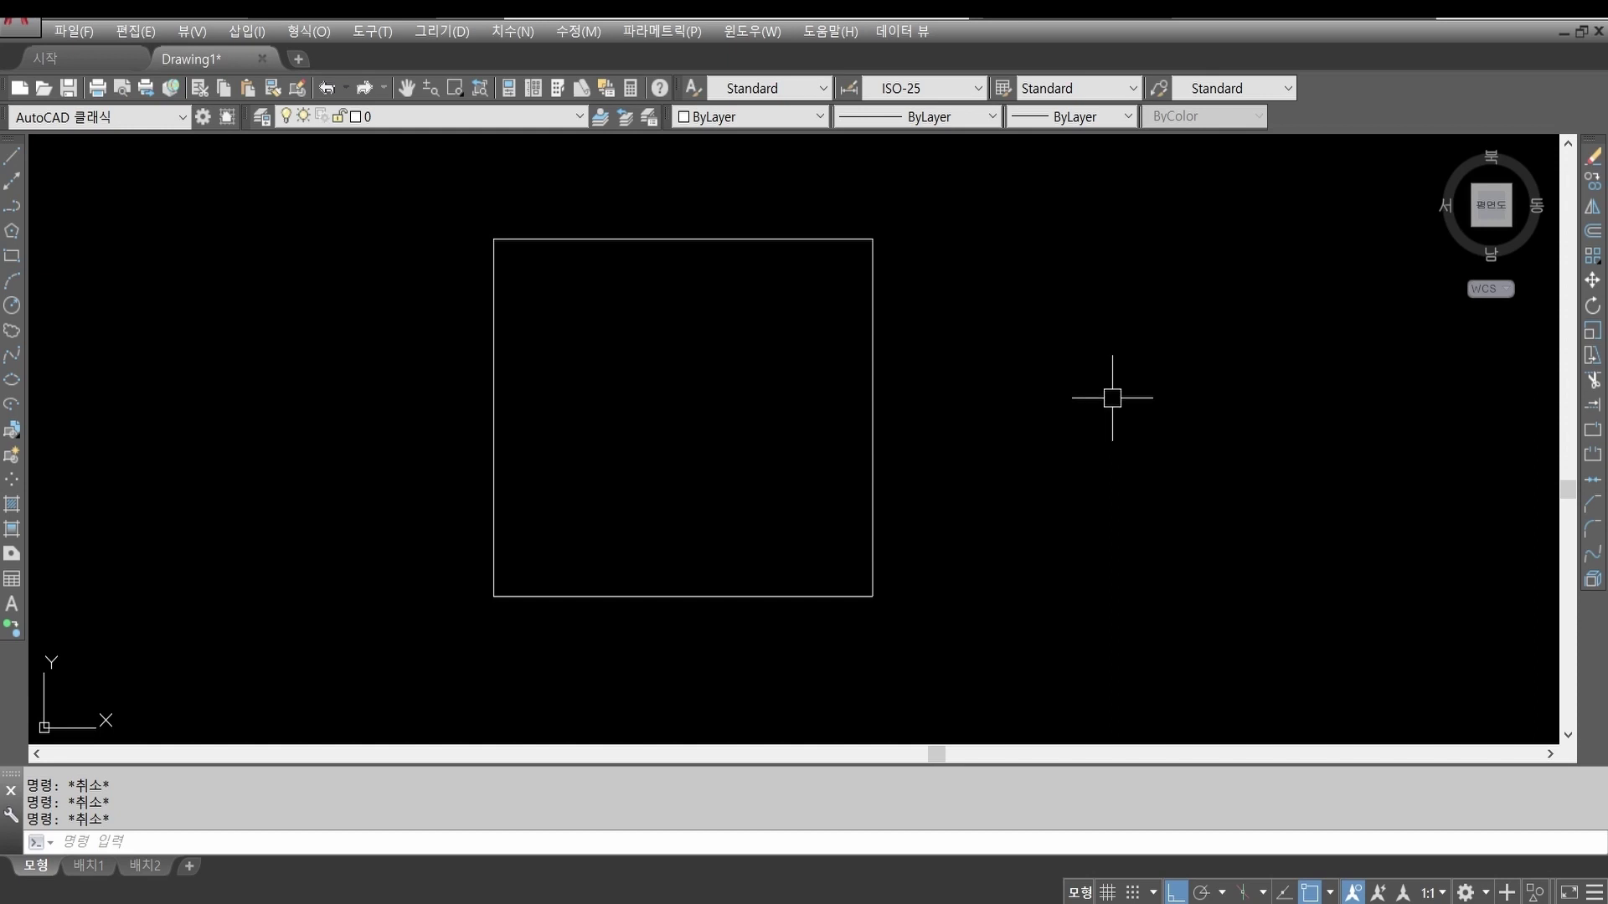
# Step: Erase the remaining rectangle with a crossing selection to empty the drawing
pyautogui.write('e')
pyautogui.press('Return')
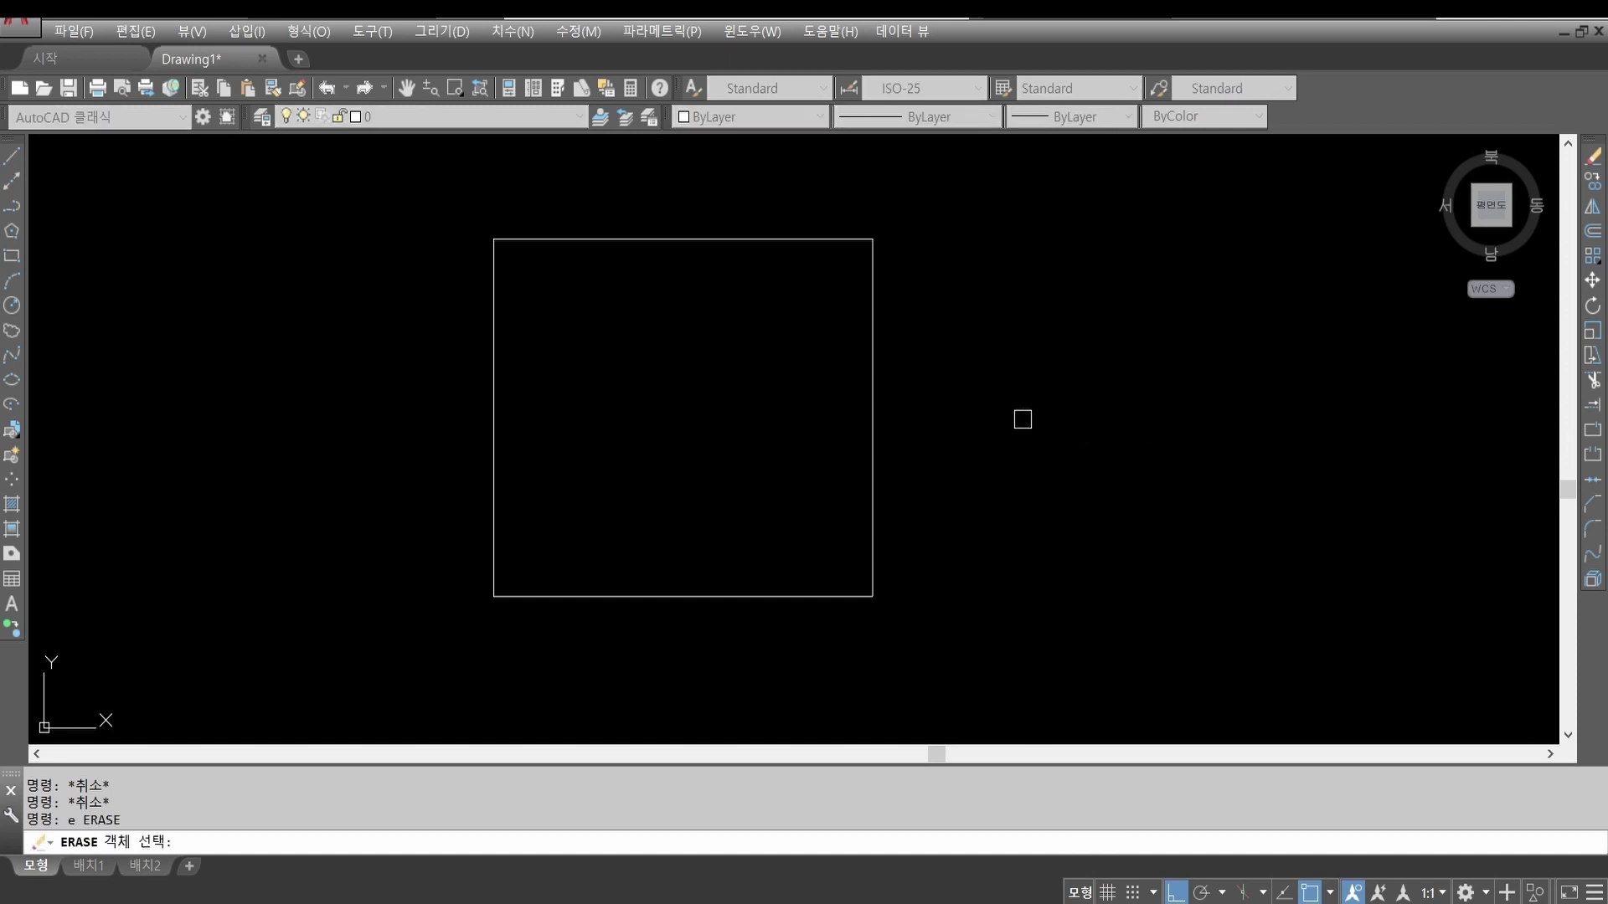
pyautogui.click(1024, 425)
pyautogui.click(451, 482)
pyautogui.press('Return')
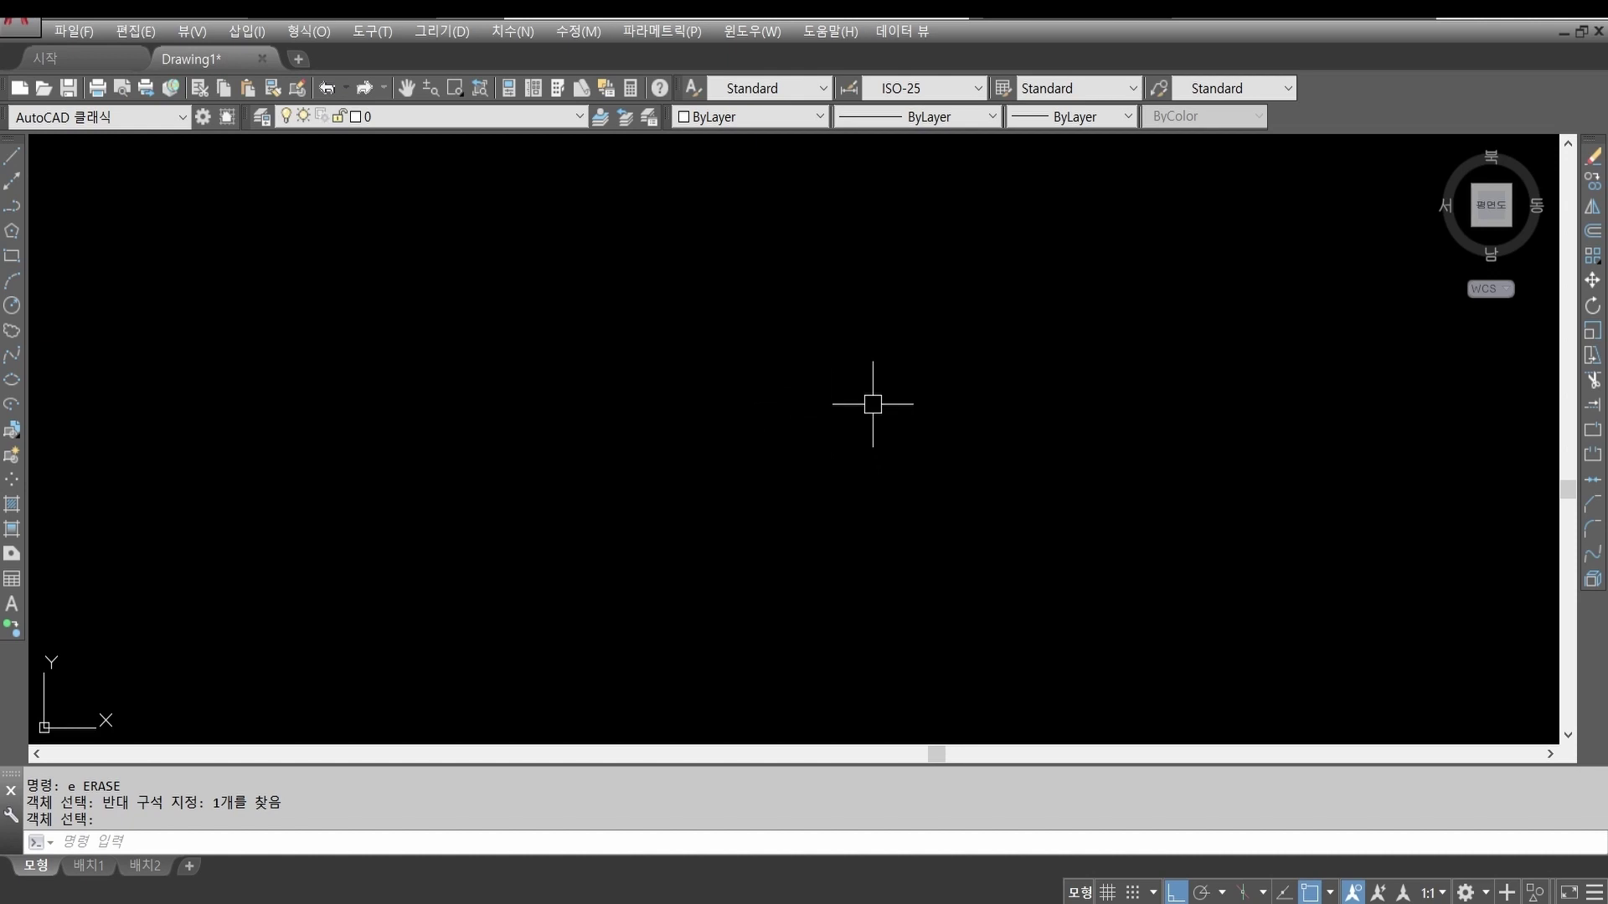
pyautogui.moveTo(385, 219)
pyautogui.mouseDown()
pyautogui.moveTo(331, 216)
pyautogui.moveTo(318, 276)
pyautogui.moveTo(390, 292)
pyautogui.mouseUp()
pyautogui.moveTo(307, 262); pyautogui.dragTo(367, 265)
pyautogui.moveTo(438, 219); pyautogui.dragTo(436, 293)
pyautogui.moveTo(435, 293); pyautogui.dragTo(487, 299)
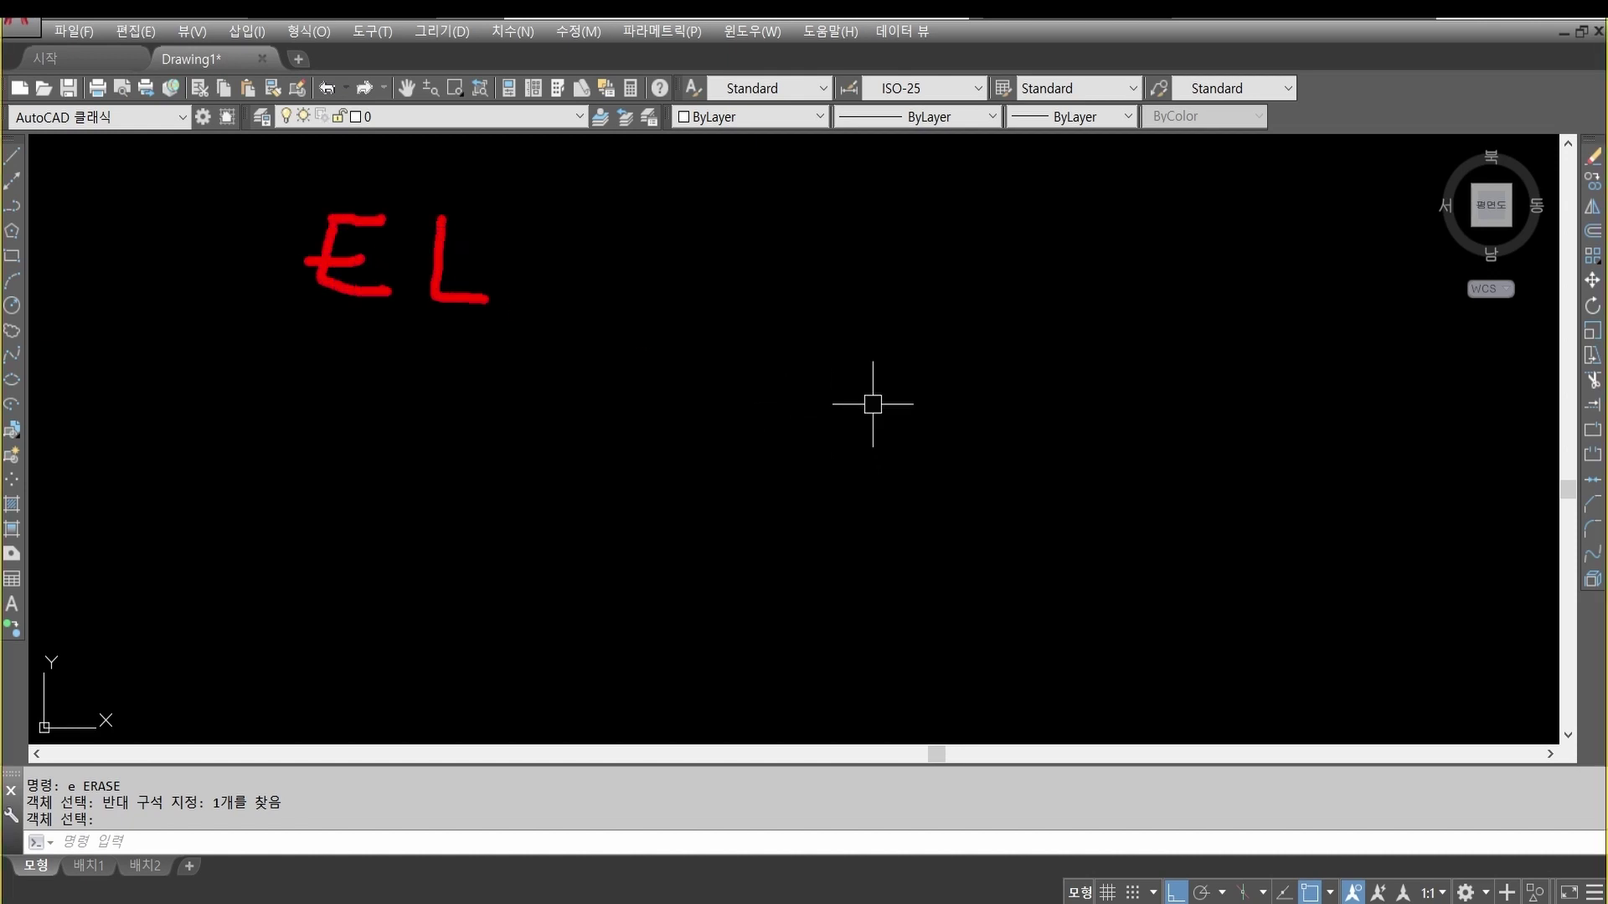
pyautogui.moveTo(517, 224)
pyautogui.mouseDown()
pyautogui.moveTo(516, 249)
pyautogui.moveTo(598, 301)
pyautogui.mouseUp()
pyautogui.click(609, 258)
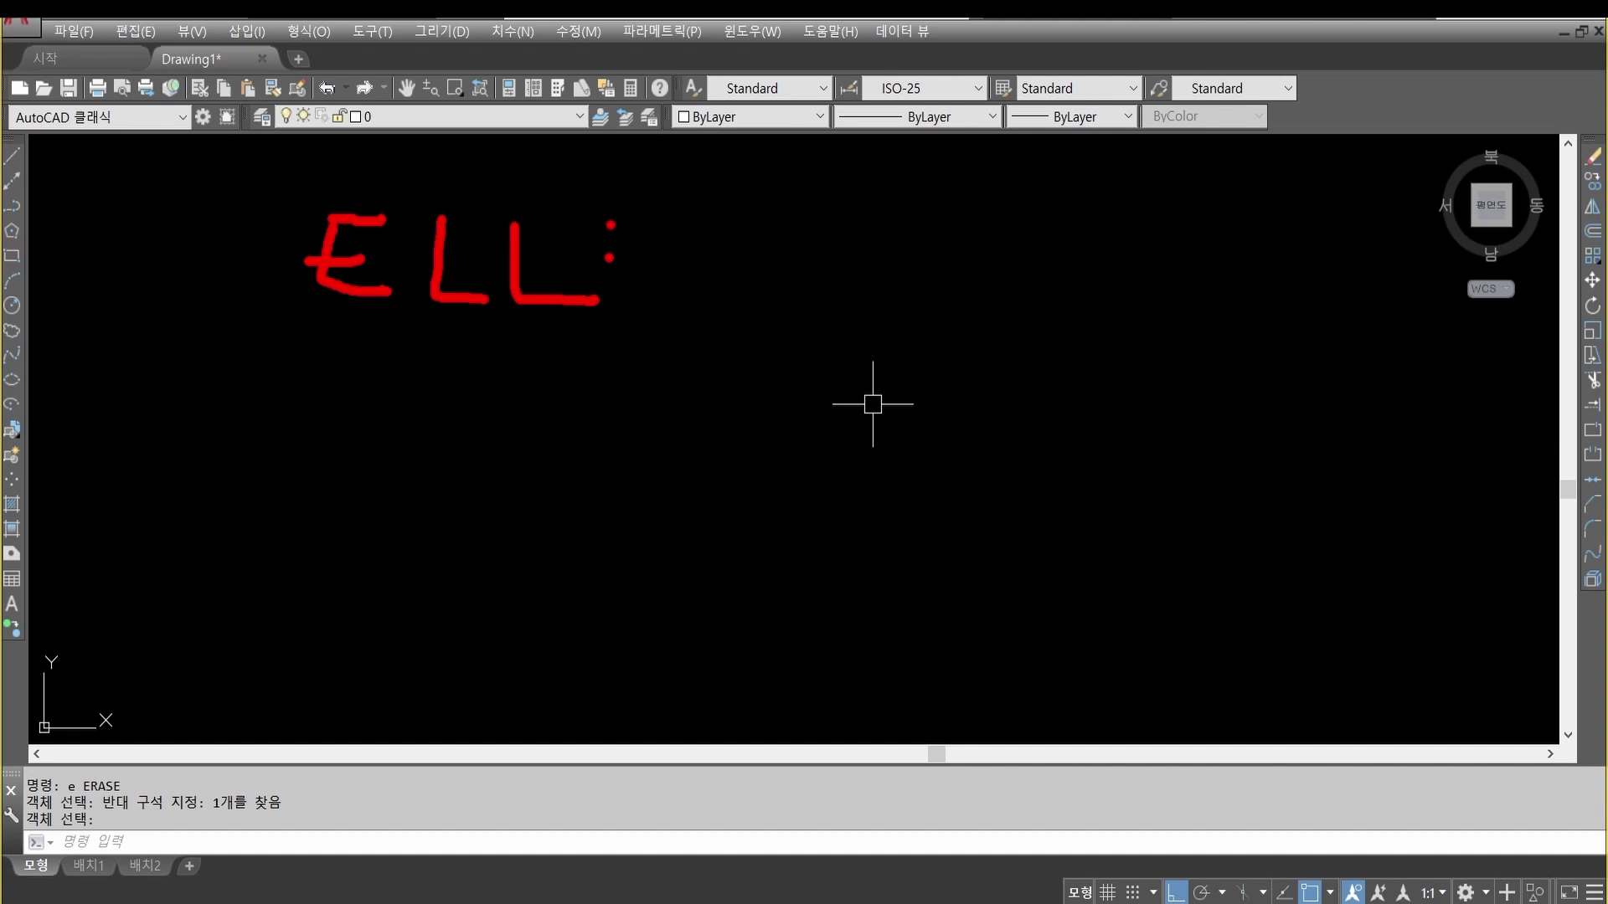
pyautogui.moveTo(609, 215)
pyautogui.mouseDown()
pyautogui.moveTo(683, 215)
pyautogui.moveTo(657, 314)
pyautogui.moveTo(700, 312)
pyautogui.mouseUp()
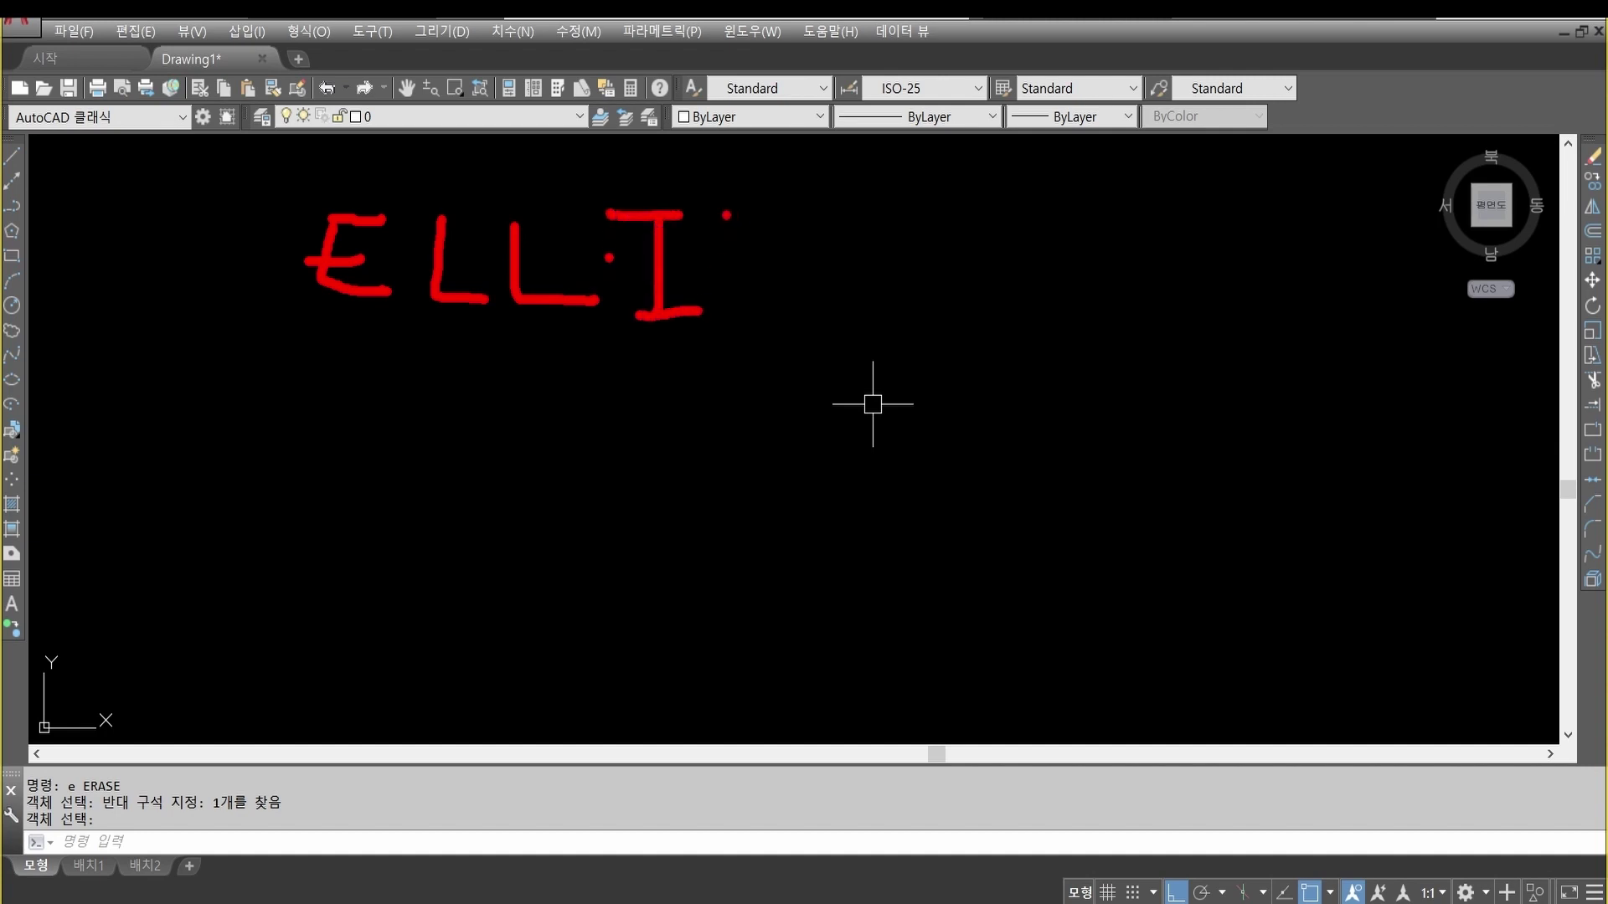
pyautogui.moveTo(721, 211); pyautogui.dragTo(727, 390)
pyautogui.moveTo(725, 209); pyautogui.dragTo(737, 270)
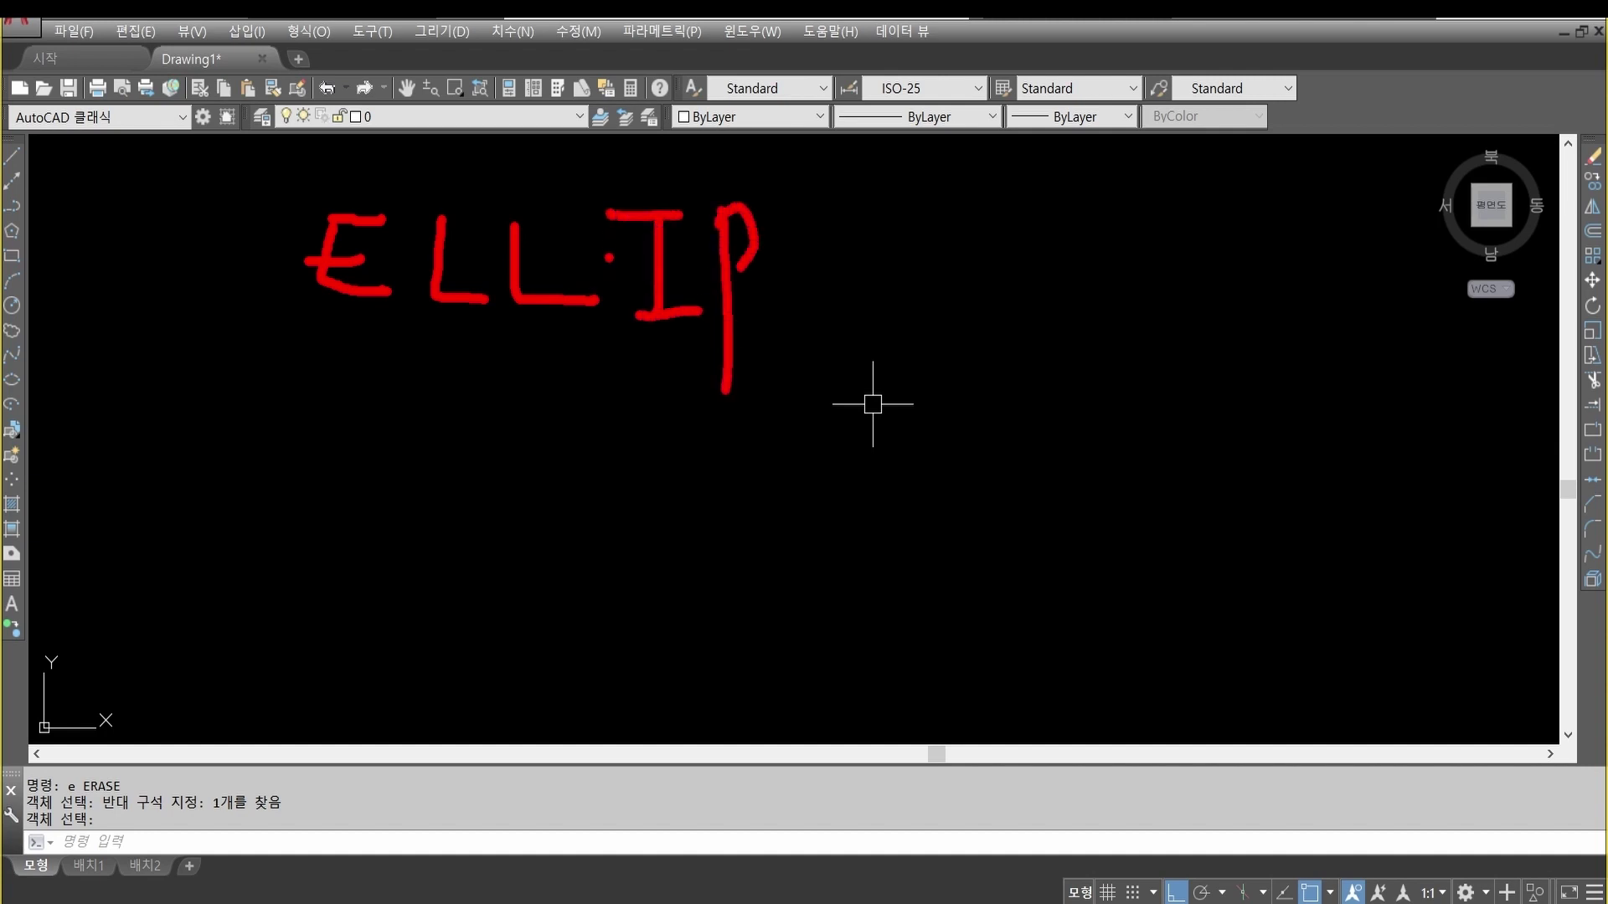
pyautogui.moveTo(851, 212)
pyautogui.mouseDown()
pyautogui.moveTo(834, 305)
pyautogui.moveTo(802, 331)
pyautogui.mouseUp()
pyautogui.moveTo(873, 249)
pyautogui.mouseDown()
pyautogui.moveTo(930, 219)
pyautogui.moveTo(973, 340)
pyautogui.mouseUp()
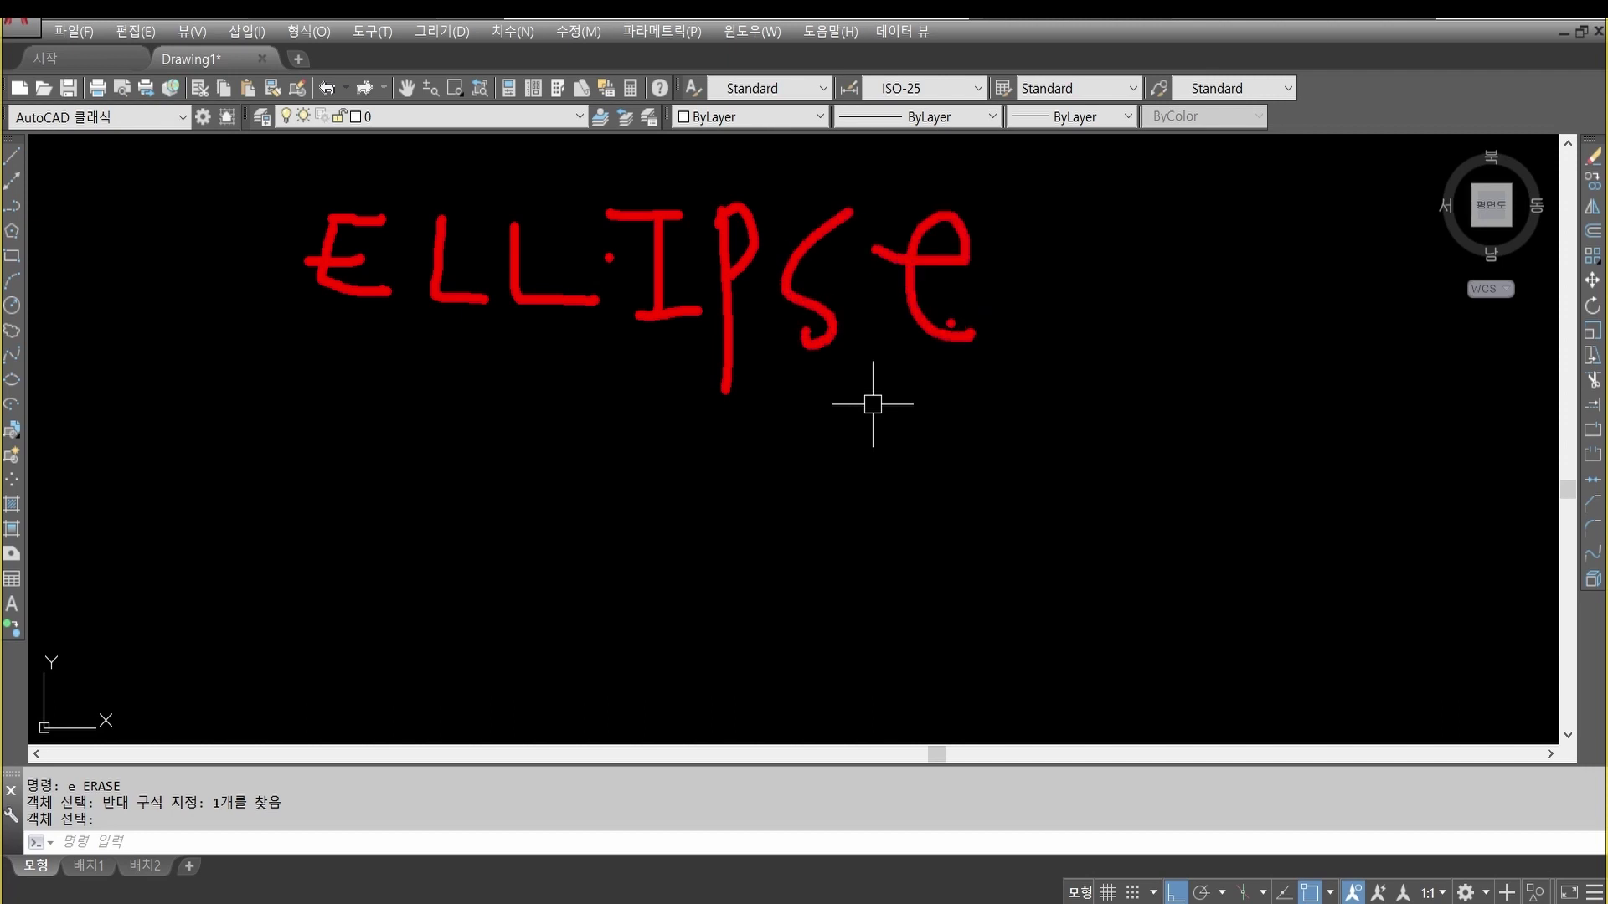
pyautogui.moveTo(294, 377); pyautogui.dragTo(1111, 368)
pyautogui.moveTo(484, 488); pyautogui.dragTo(591, 475)
pyautogui.moveTo(520, 487)
pyautogui.mouseDown()
pyautogui.moveTo(535, 551)
pyautogui.moveTo(624, 543)
pyautogui.mouseUp()
pyautogui.moveTo(546, 514); pyautogui.dragTo(619, 499)
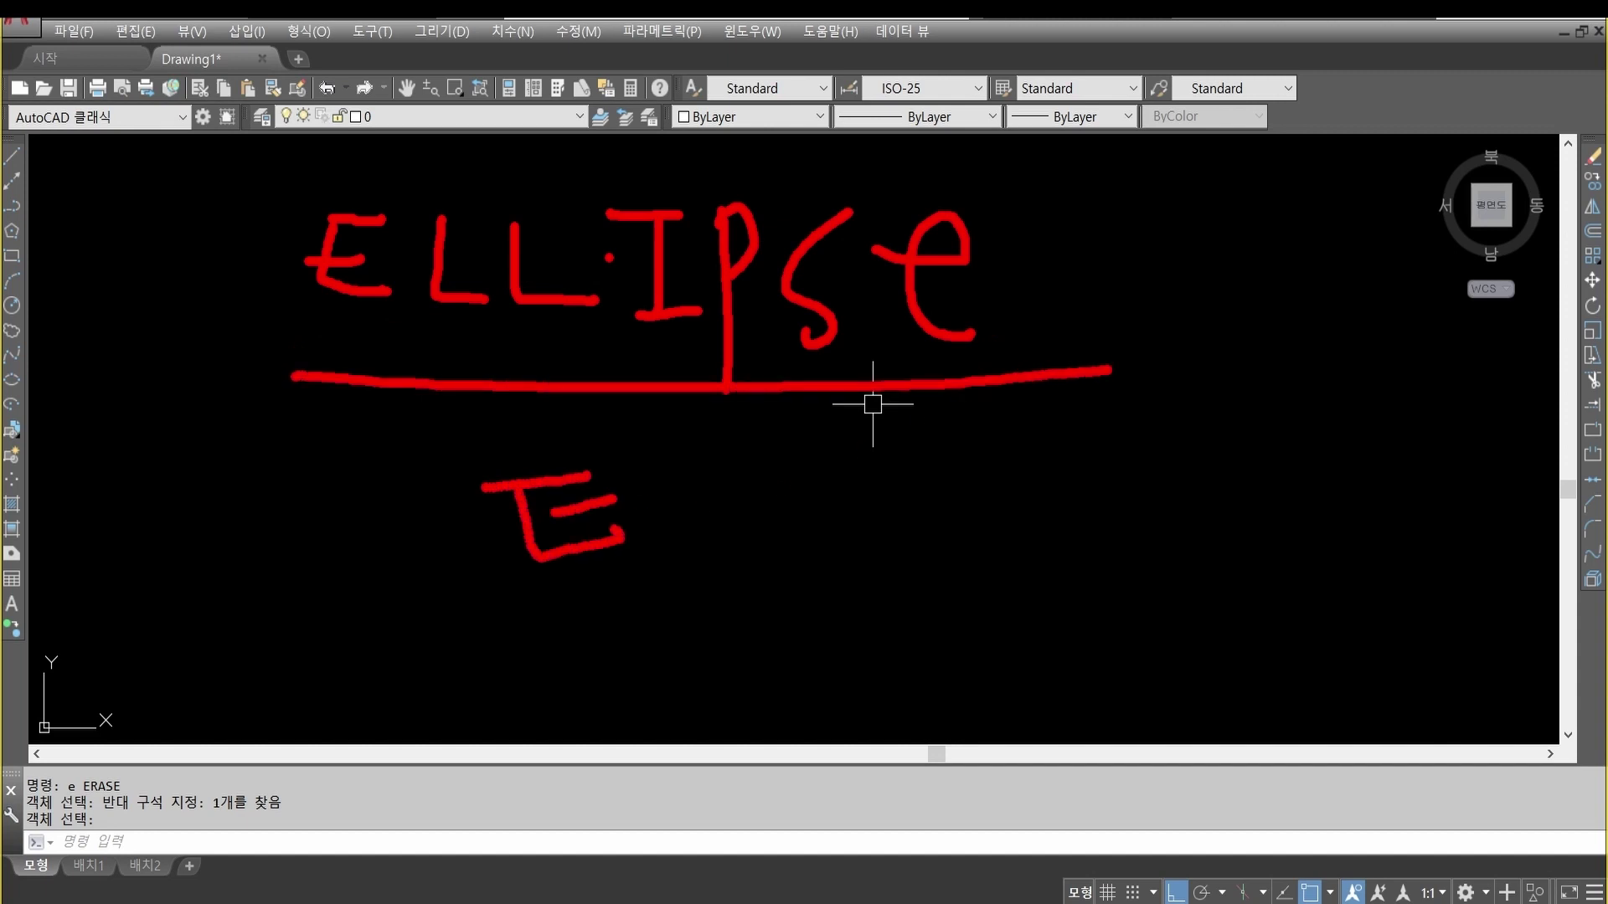
pyautogui.moveTo(634, 433)
pyautogui.mouseDown()
pyautogui.moveTo(659, 542)
pyautogui.moveTo(688, 495)
pyautogui.mouseUp()
pyautogui.moveTo(754, 423)
pyautogui.mouseDown()
pyautogui.moveTo(758, 513)
pyautogui.moveTo(851, 473)
pyautogui.mouseUp()
pyautogui.moveTo(853, 448)
pyautogui.mouseDown()
pyautogui.moveTo(806, 532)
pyautogui.moveTo(925, 549)
pyautogui.mouseUp()
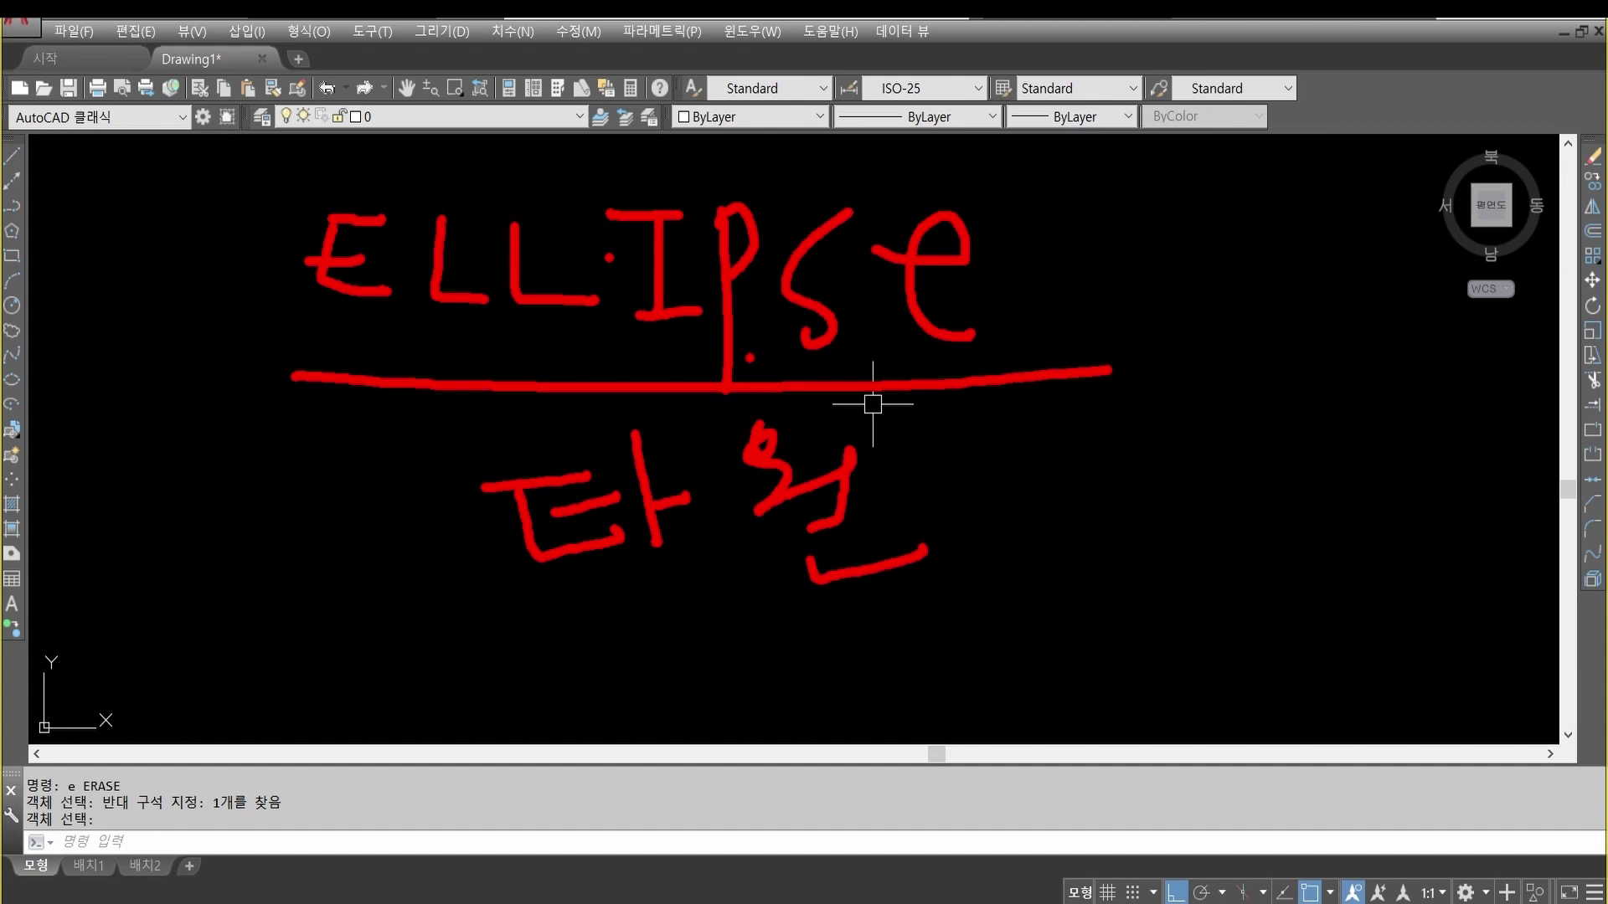
pyautogui.moveTo(470, 337)
pyautogui.mouseDown()
pyautogui.moveTo(245, 269)
pyautogui.moveTo(415, 163)
pyautogui.moveTo(502, 323)
pyautogui.moveTo(466, 356)
pyautogui.mouseUp()
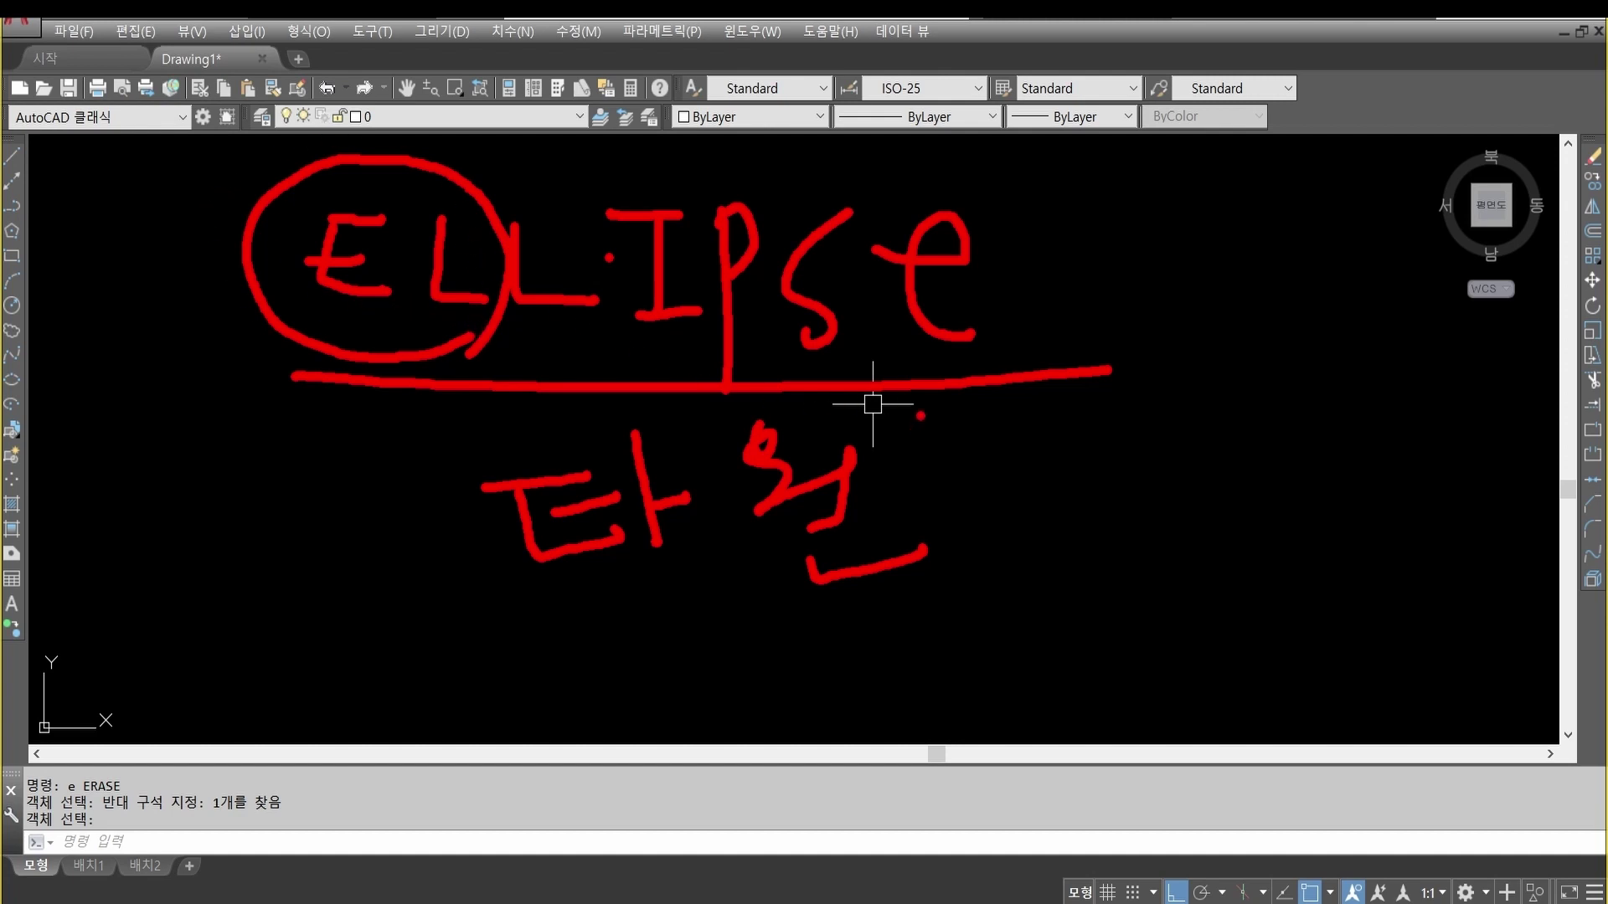
# Step: Draw an upright ellipse in the empty drawing from a short horizontal axis and a longer vertical half-axis
pyautogui.press('Escape')
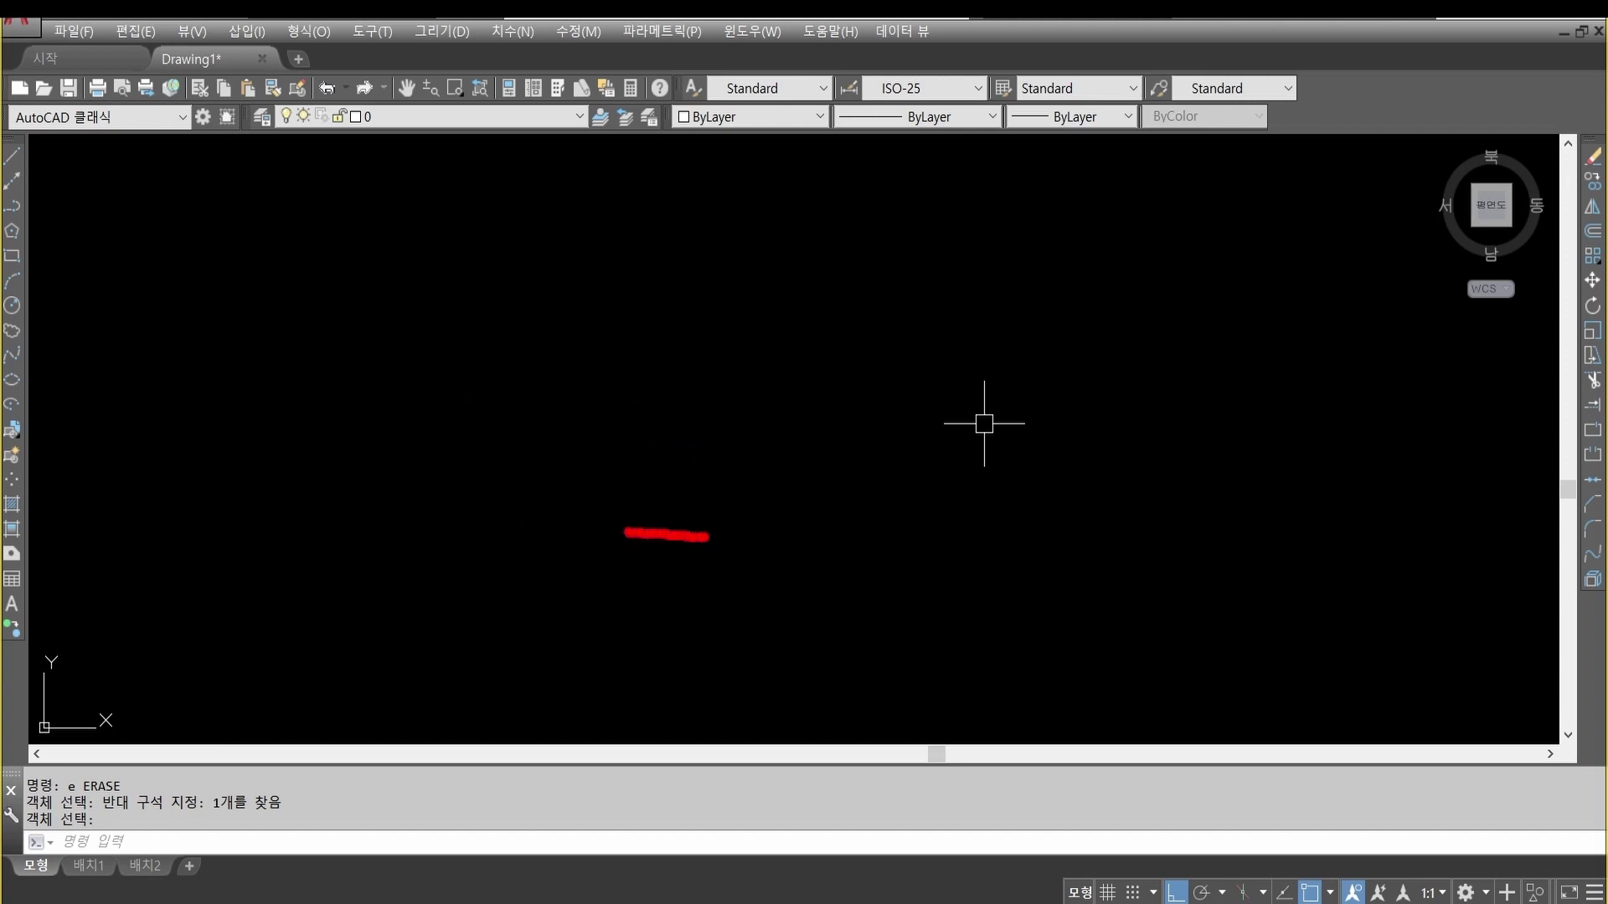
pyautogui.press('Escape')
pyautogui.press('Escape')
pyautogui.press('Escape')
pyautogui.write('EL')
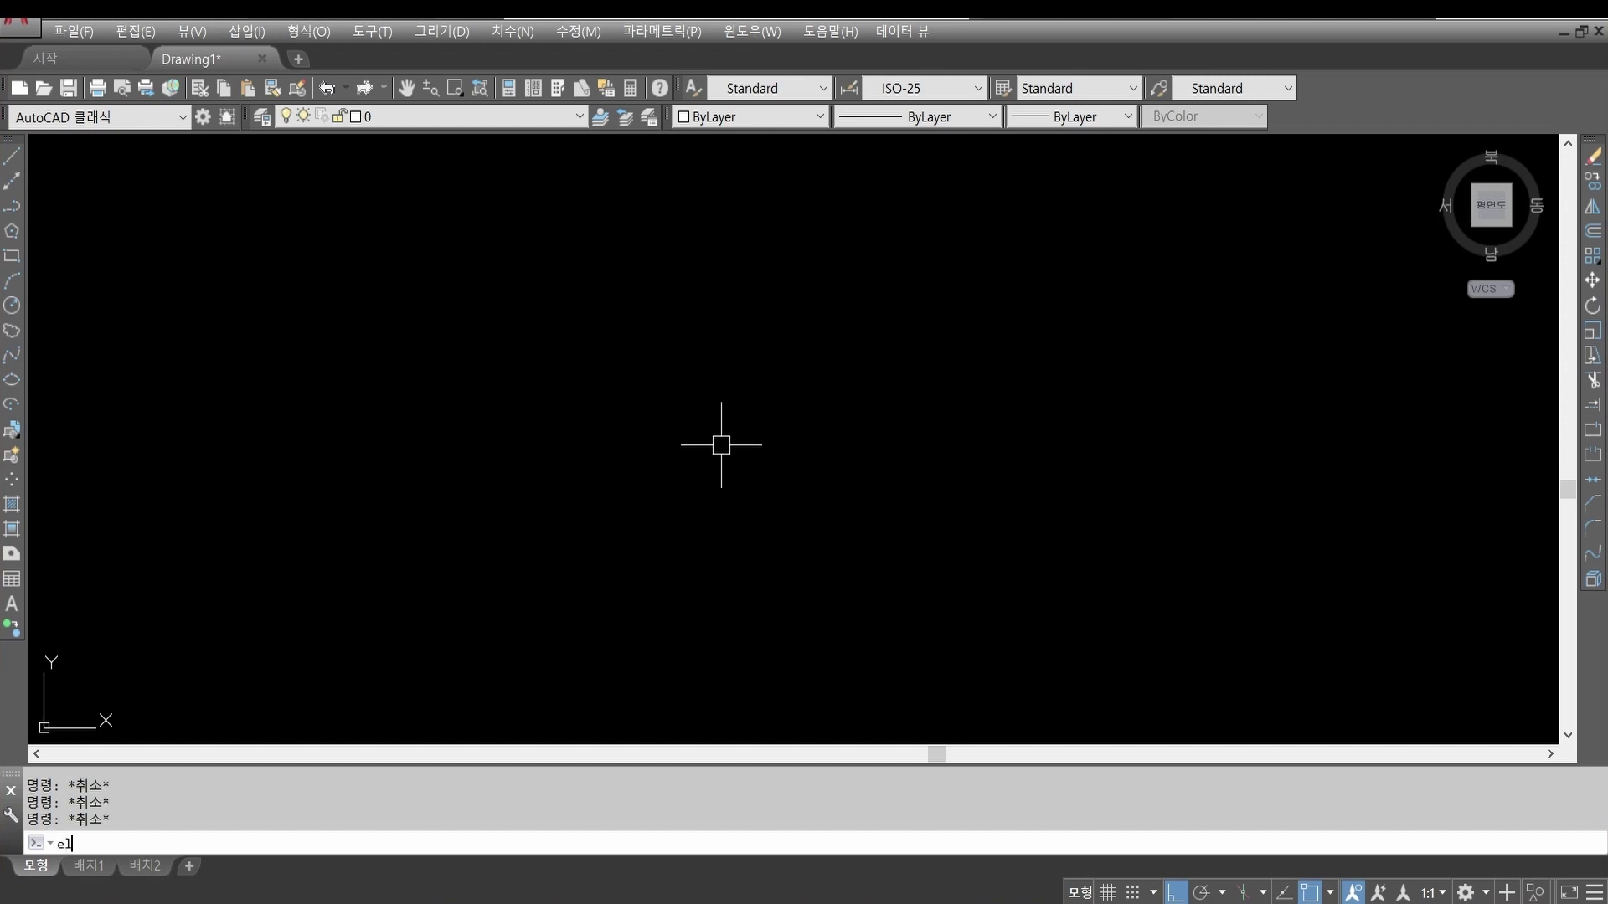
pyautogui.press('Return')
pyautogui.click(533, 469)
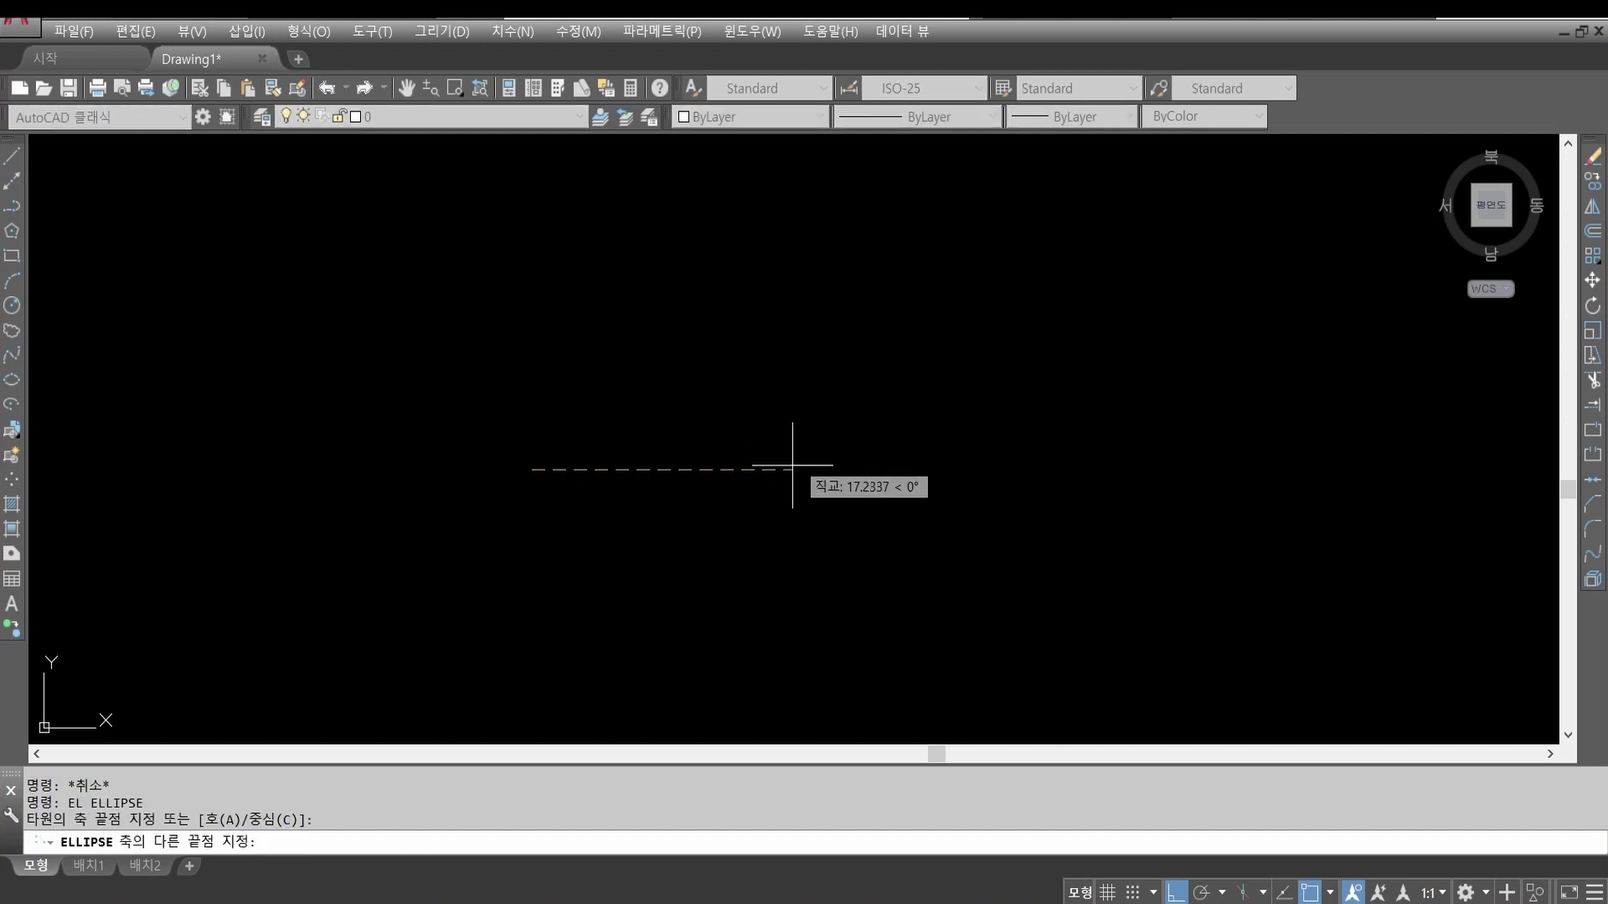
pyautogui.click(758, 467)
pyautogui.click(694, 262)
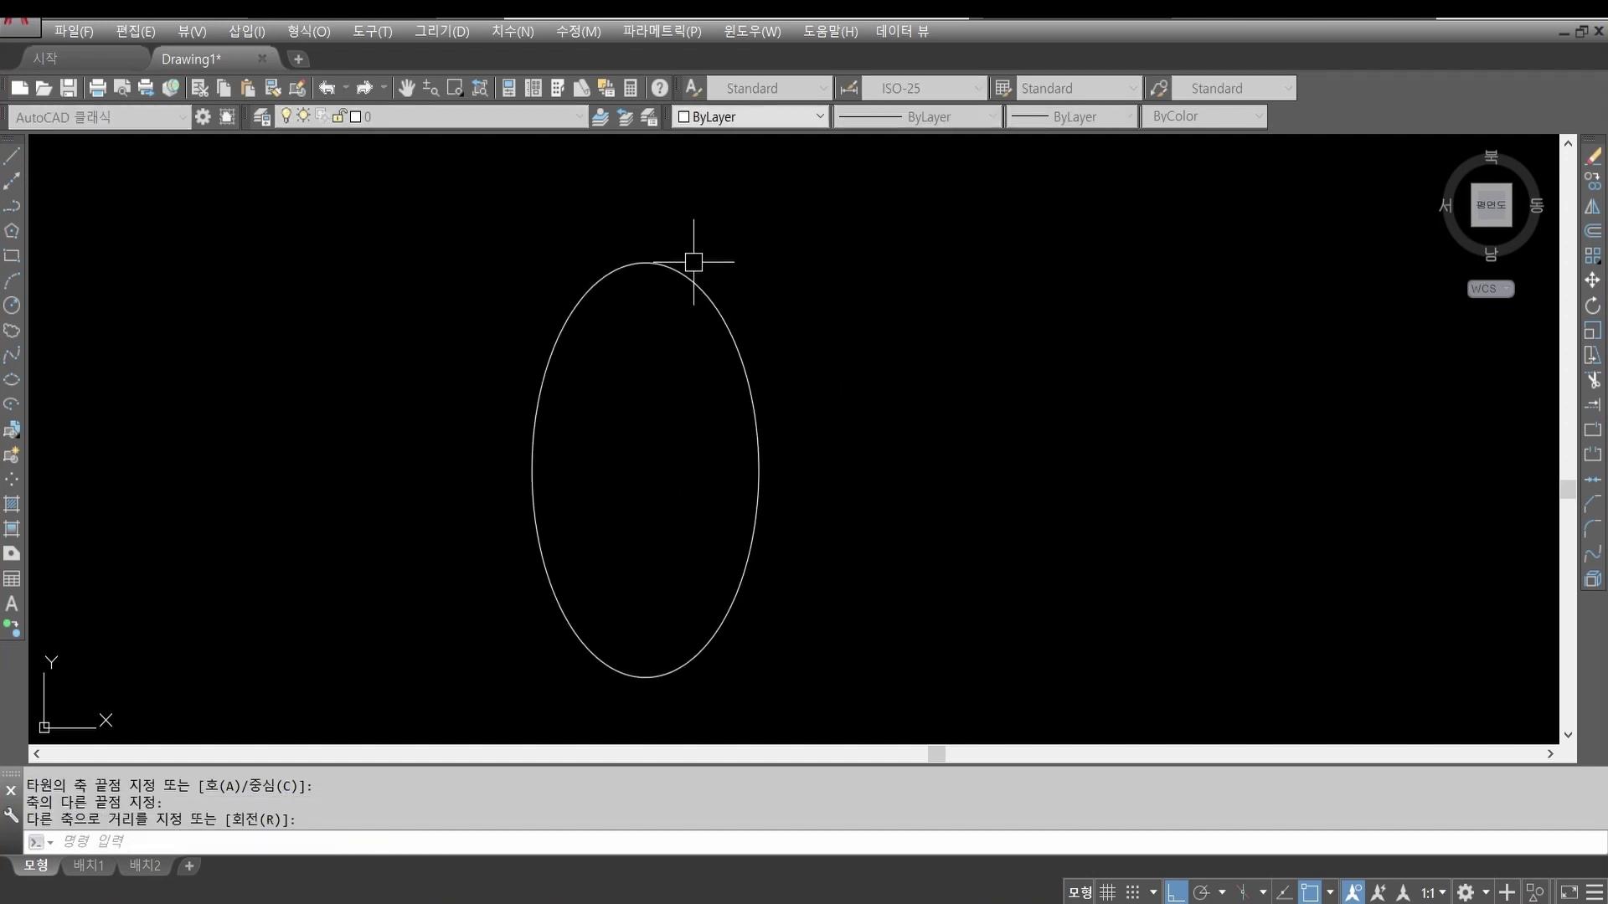
pyautogui.press('Escape')
pyautogui.press('Escape')
pyautogui.press('Escape')
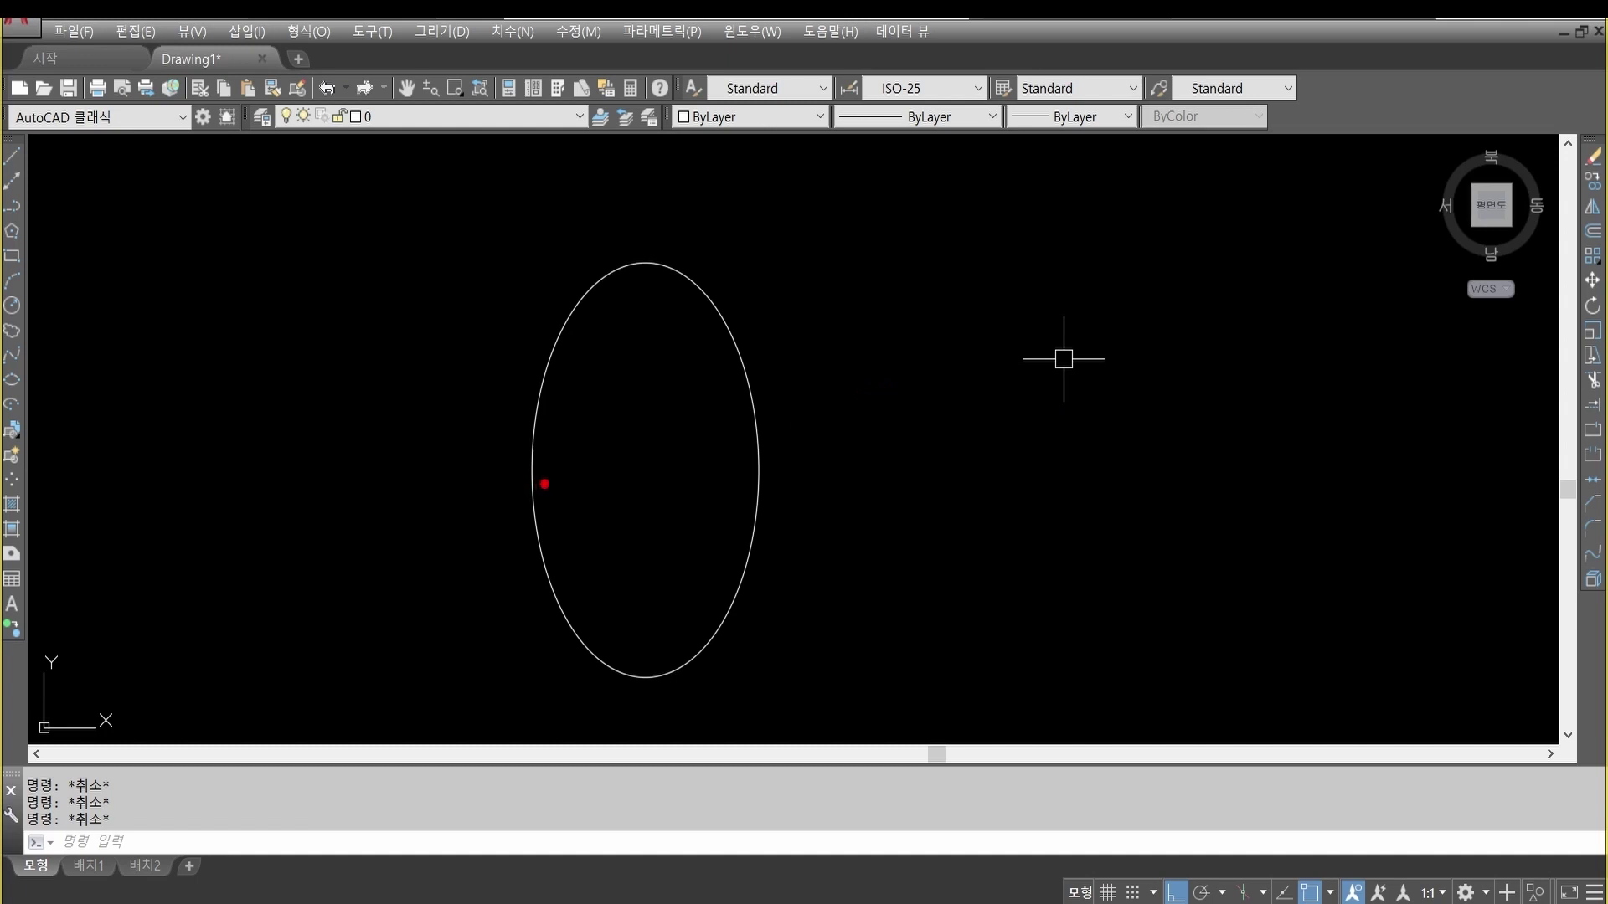
pyautogui.moveTo(533, 478)
pyautogui.mouseDown()
pyautogui.moveTo(759, 474)
pyautogui.moveTo(752, 495)
pyautogui.mouseUp()
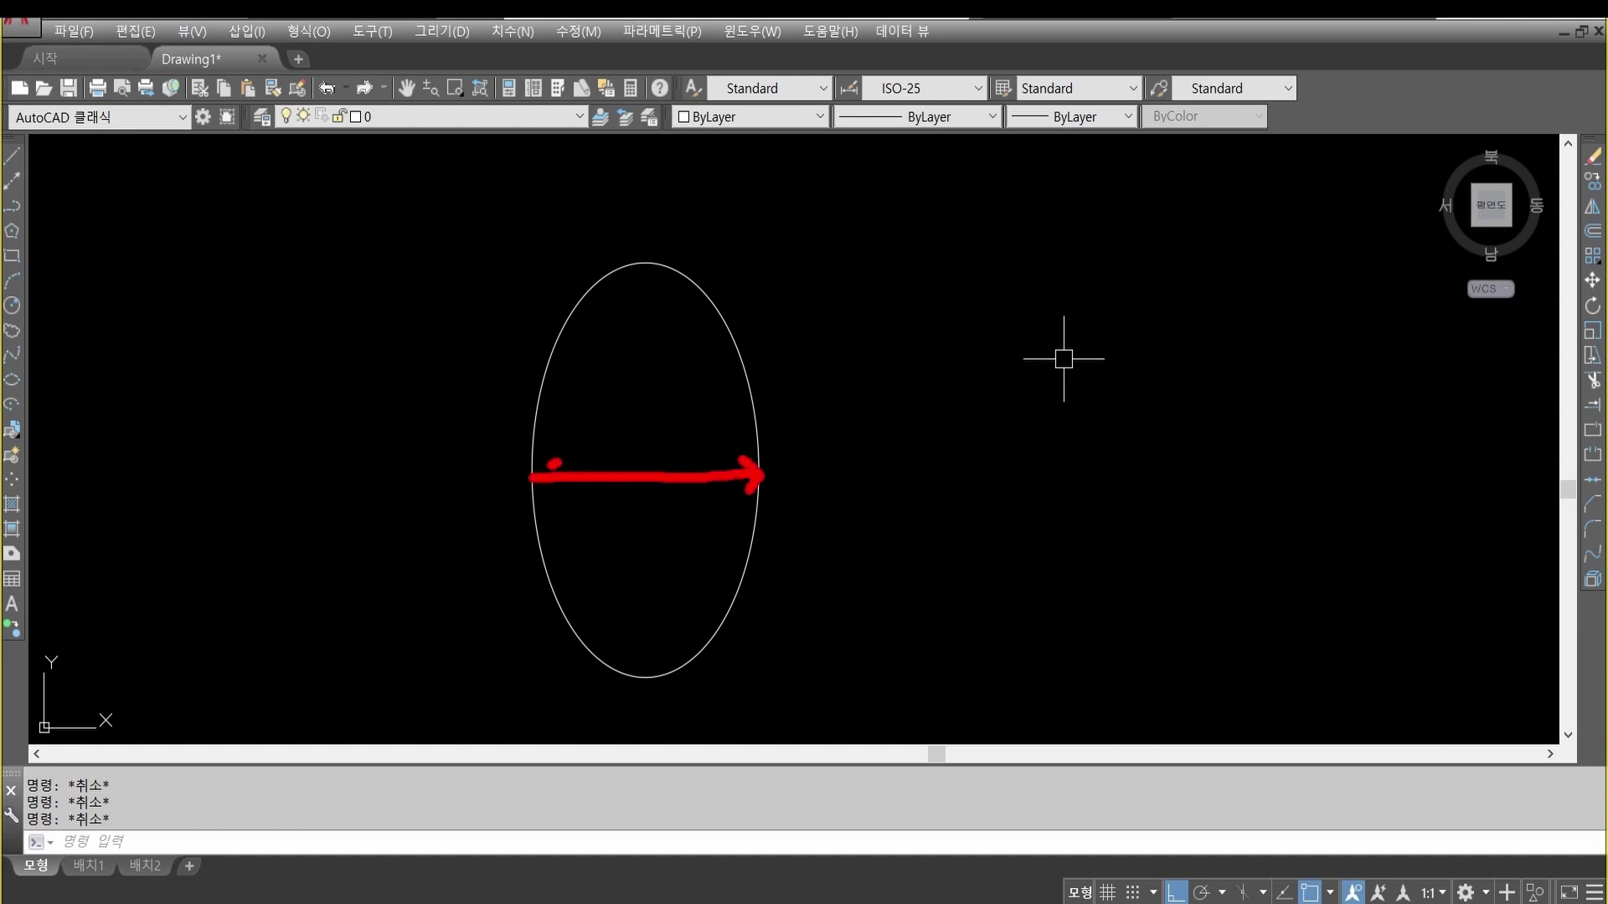
pyautogui.moveTo(553, 463); pyautogui.dragTo(546, 493)
pyautogui.moveTo(645, 272); pyautogui.dragTo(638, 674)
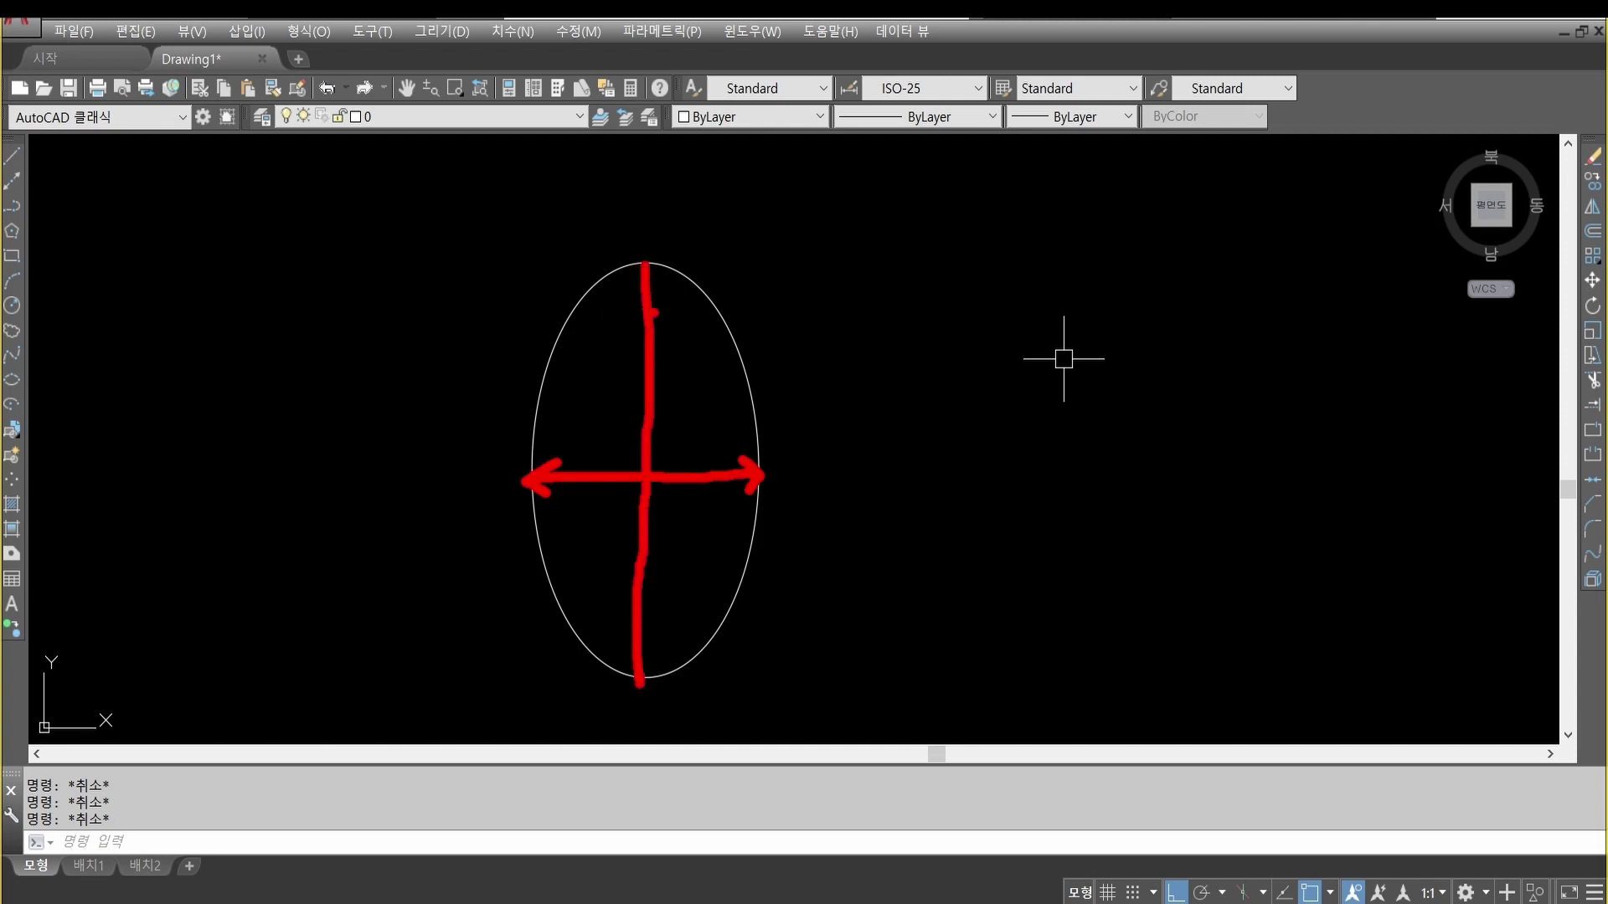
pyautogui.moveTo(630, 309)
pyautogui.mouseDown()
pyautogui.moveTo(645, 266)
pyautogui.moveTo(671, 299)
pyautogui.mouseUp()
pyautogui.moveTo(638, 661); pyautogui.dragTo(685, 623)
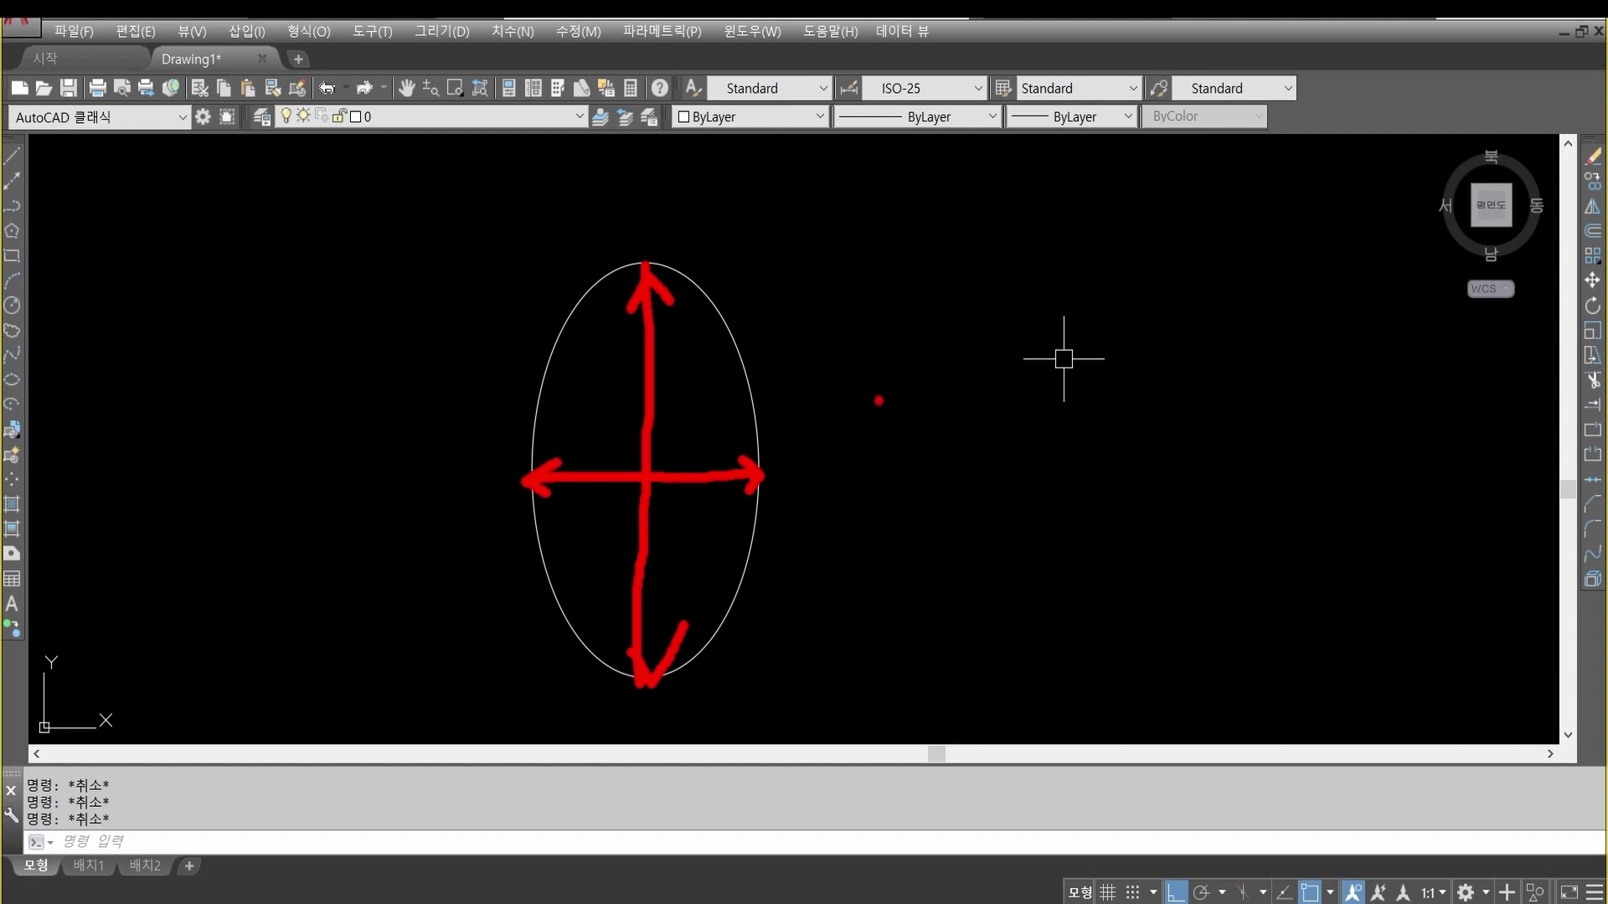
pyautogui.press('Escape')
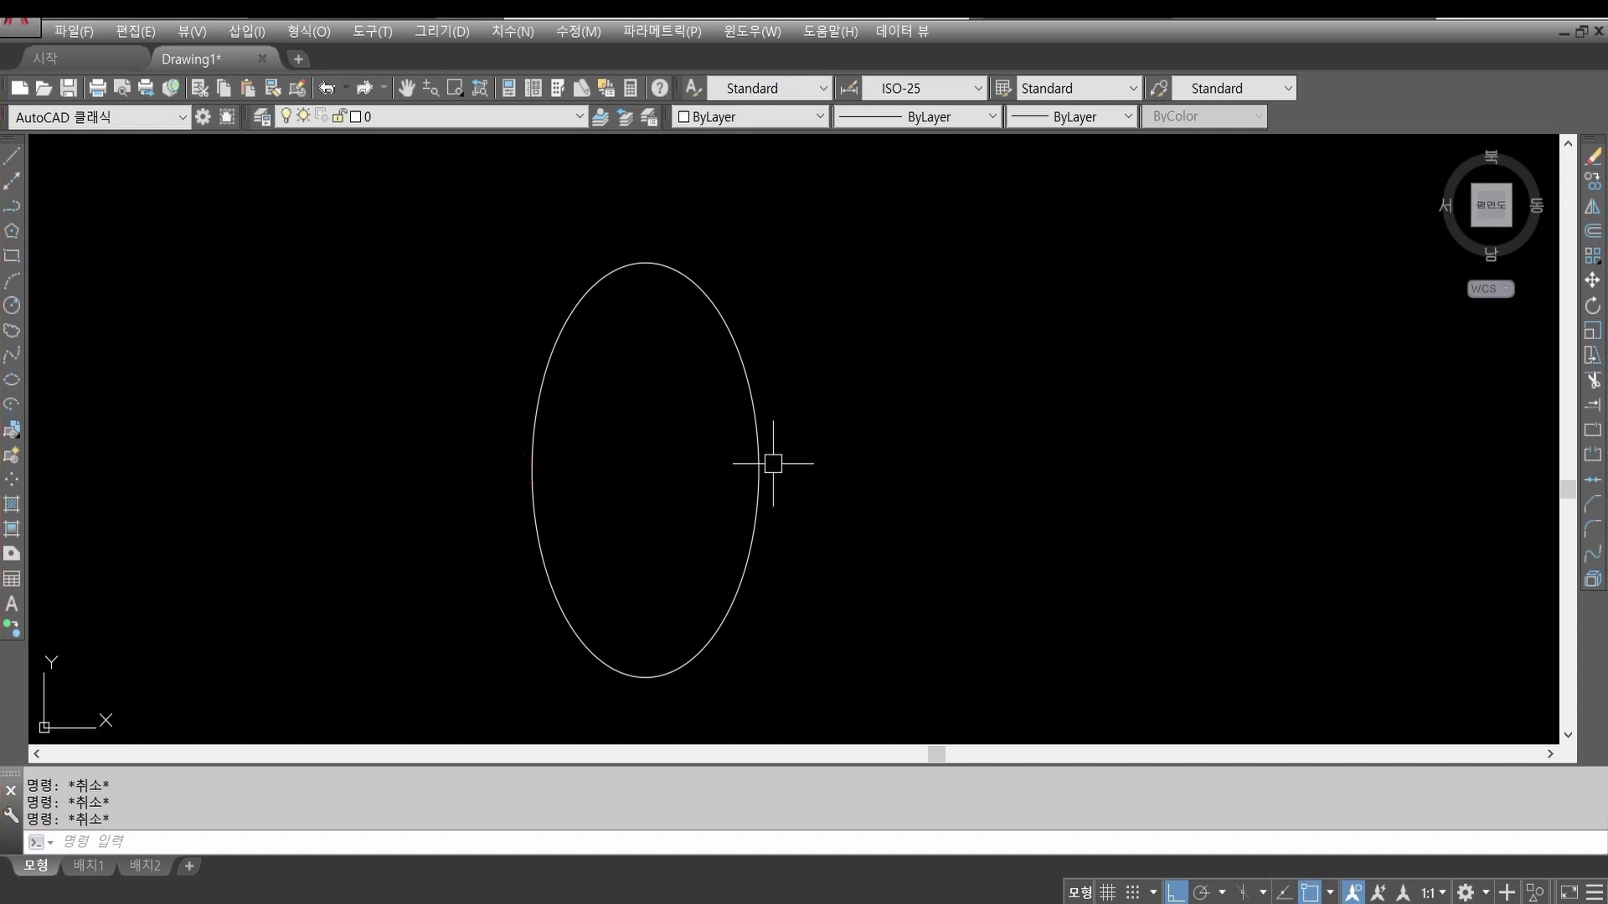
pyautogui.write('el')
pyautogui.press('Return')
pyautogui.click(890, 447)
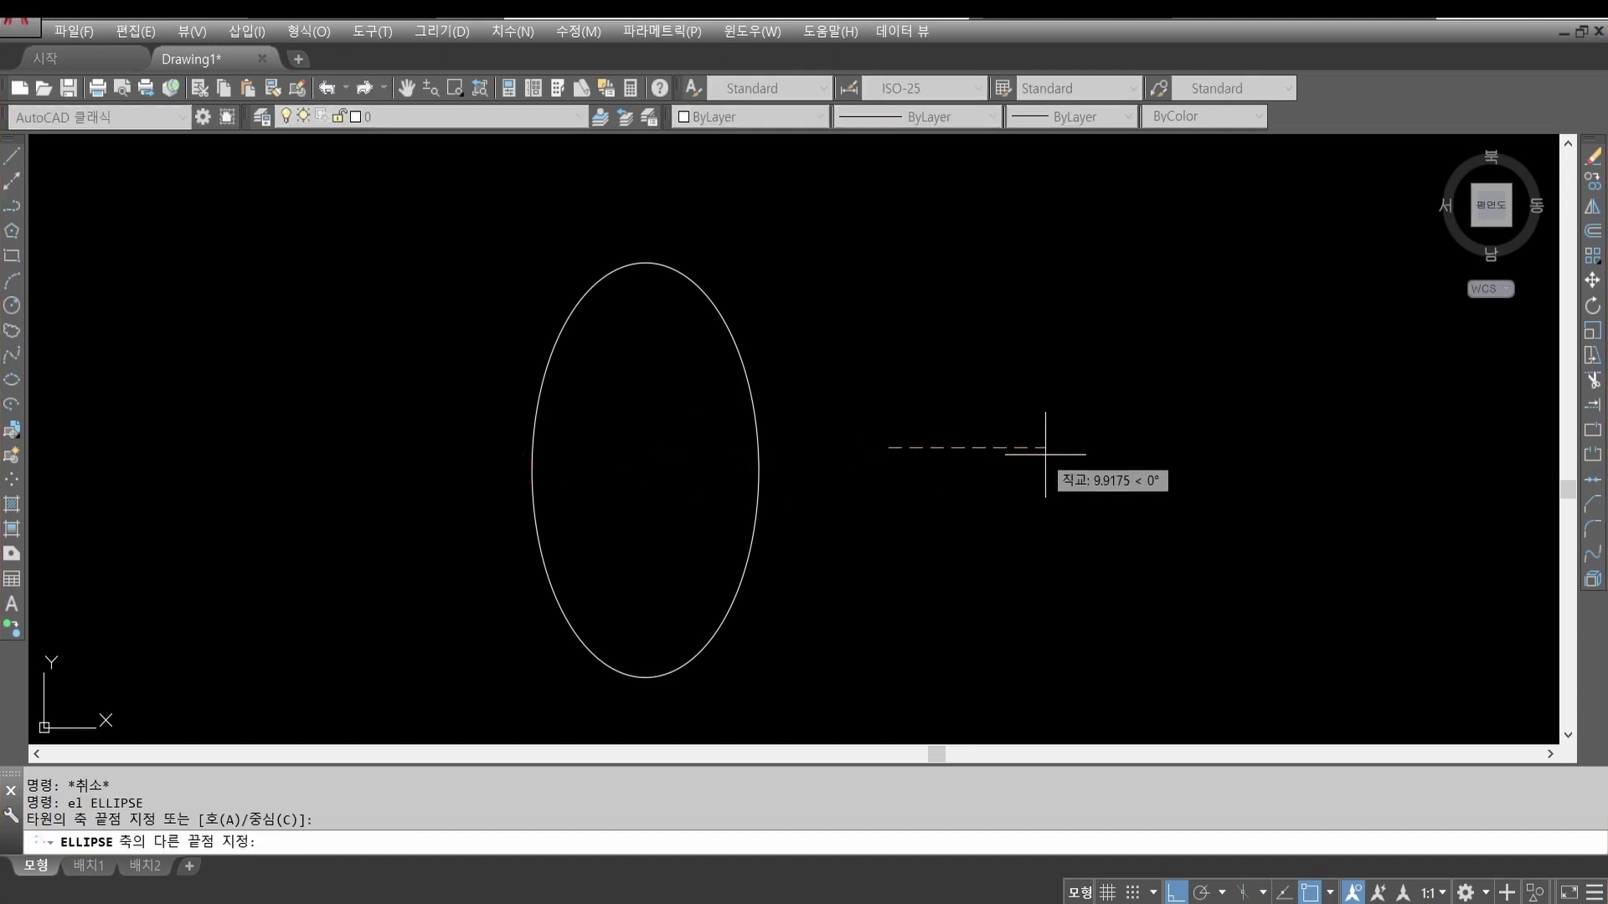
pyautogui.click(1116, 447)
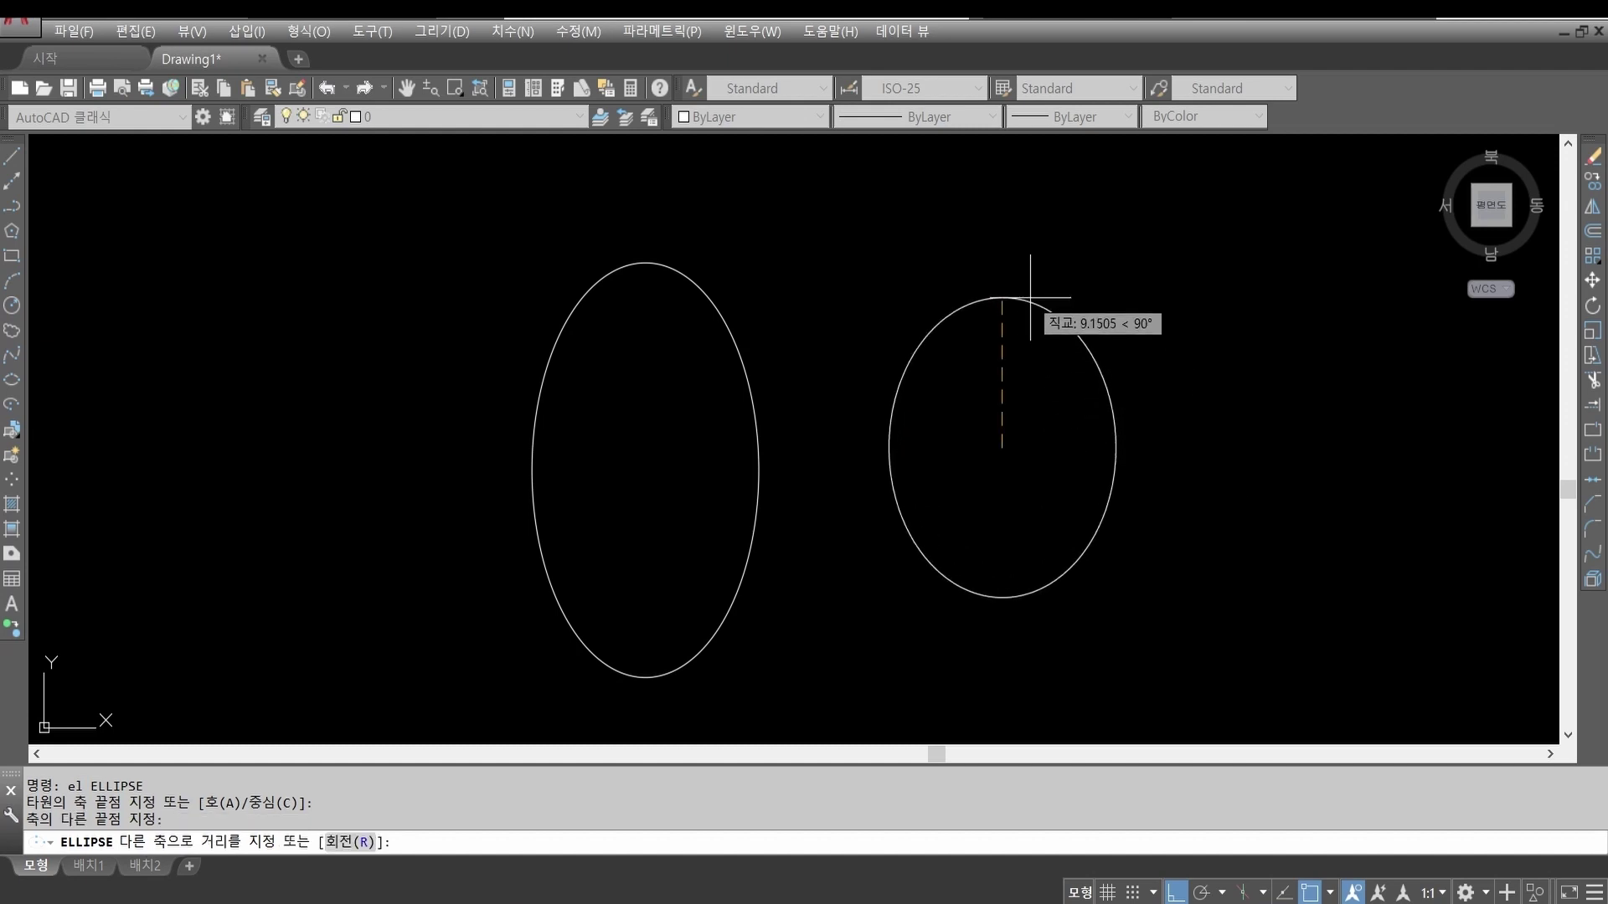
pyautogui.press('Escape')
pyautogui.press('Escape')
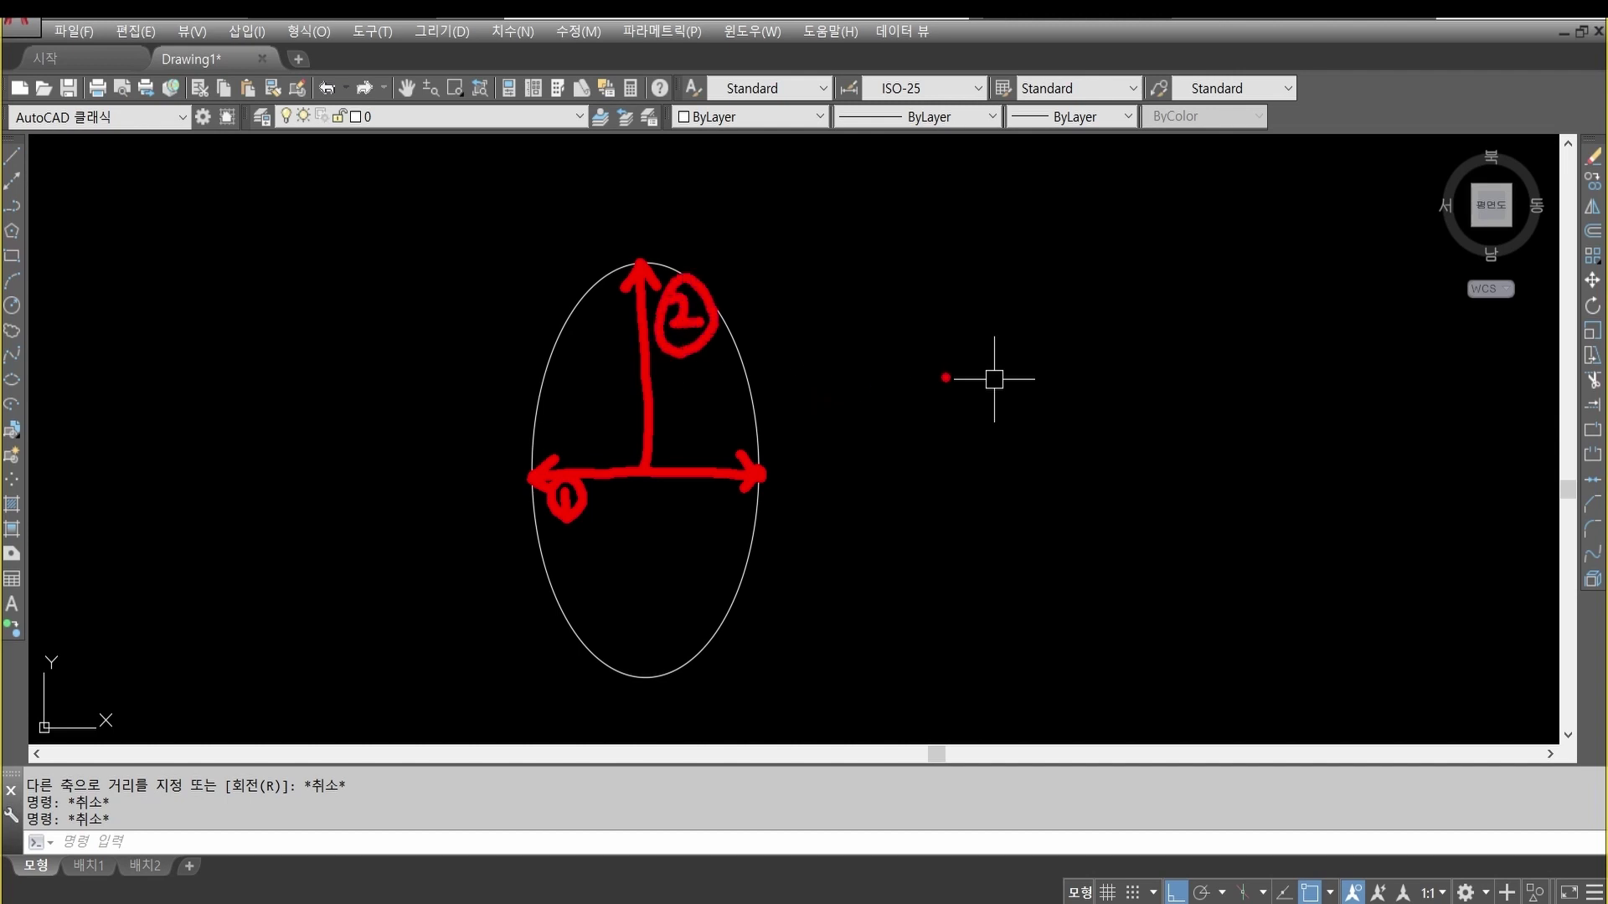
pyautogui.press('Escape')
pyautogui.press('Escape')
pyautogui.hotkey('ctrl', '2')
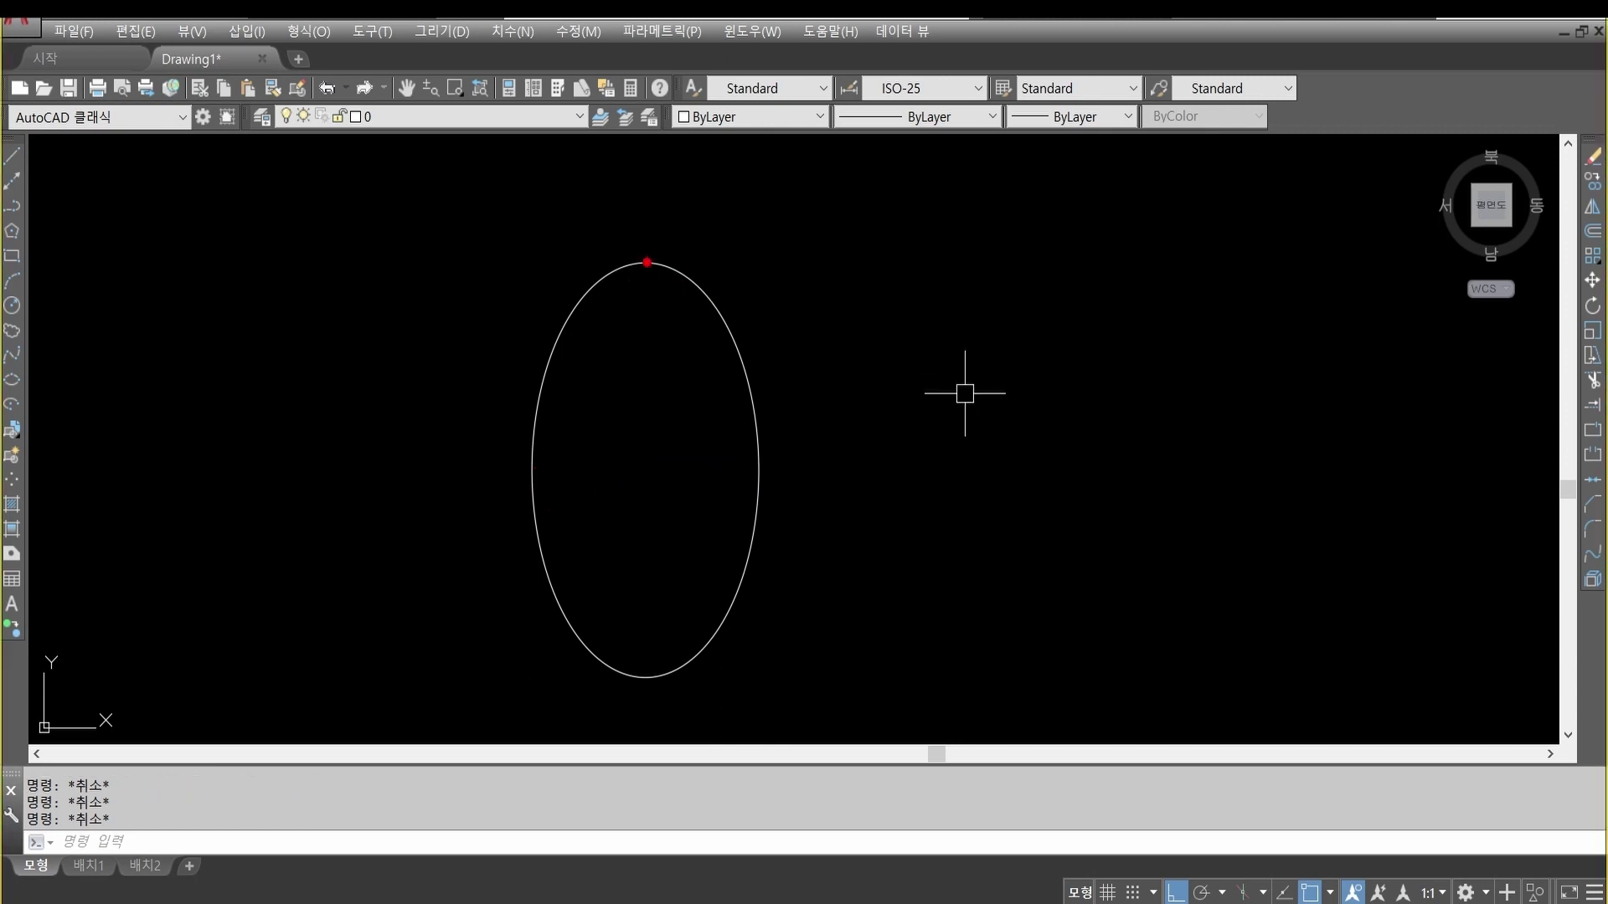
pyautogui.moveTo(648, 264); pyautogui.dragTo(646, 684)
pyautogui.moveTo(644, 259)
pyautogui.mouseDown()
pyautogui.moveTo(623, 293)
pyautogui.moveTo(668, 295)
pyautogui.mouseUp()
pyautogui.moveTo(630, 661)
pyautogui.mouseDown()
pyautogui.moveTo(652, 699)
pyautogui.moveTo(675, 661)
pyautogui.mouseUp()
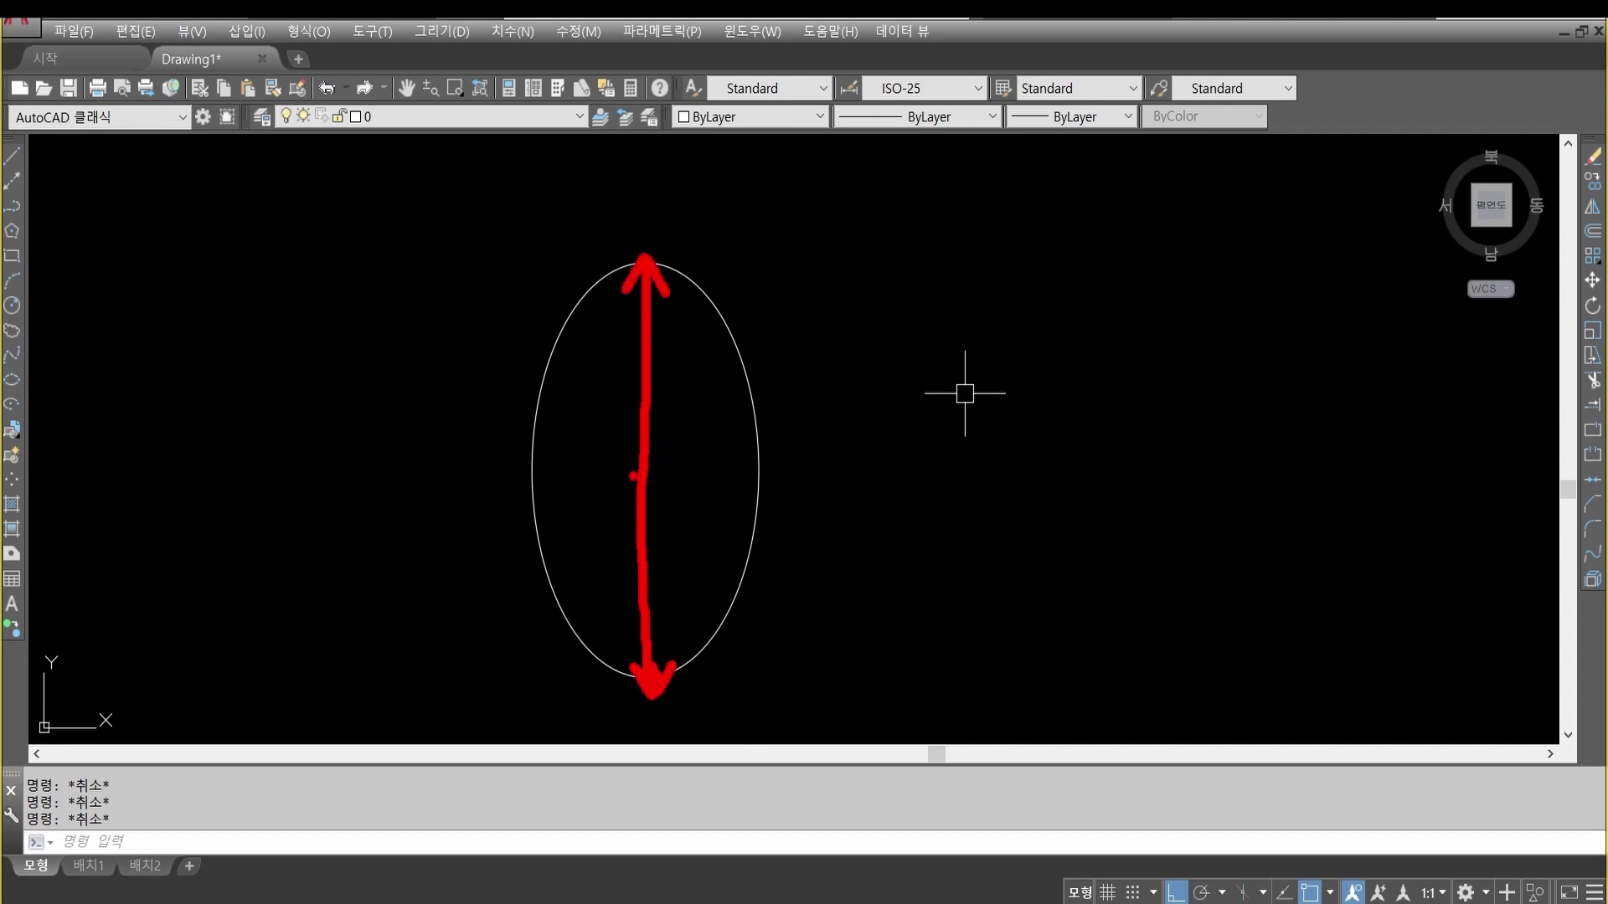
pyautogui.moveTo(641, 475)
pyautogui.mouseDown()
pyautogui.moveTo(762, 474)
pyautogui.moveTo(745, 501)
pyautogui.mouseUp()
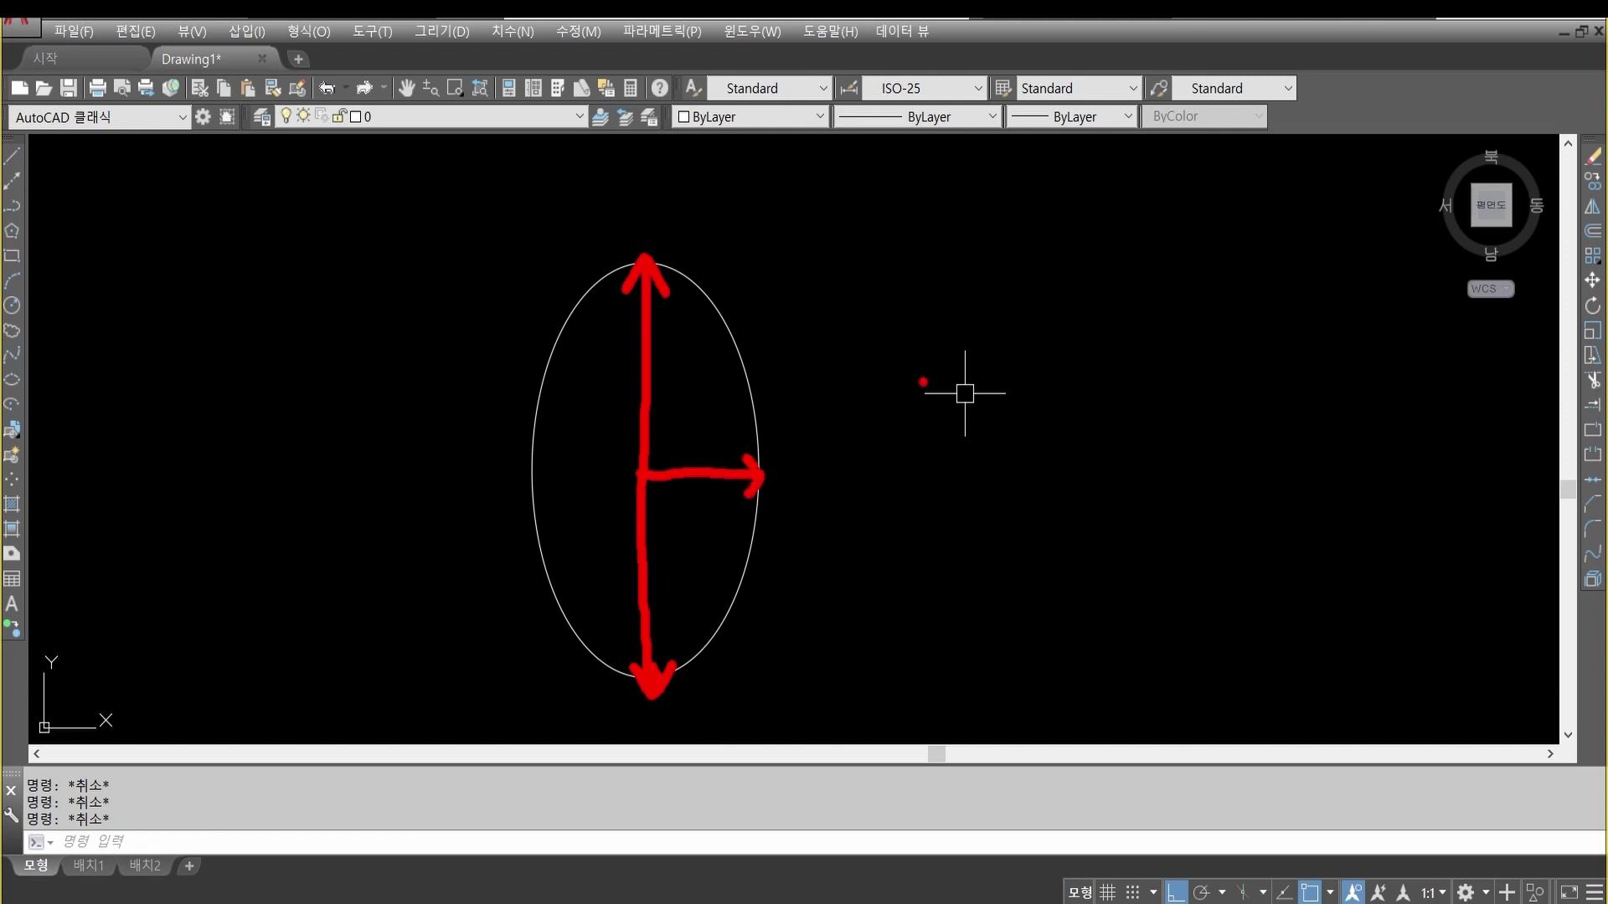
pyautogui.press('Escape')
# Step: Draw a second upright ellipse beside the first from a horizontal axis, with a vertical half-axis of about 12.5 units
pyautogui.write('e')
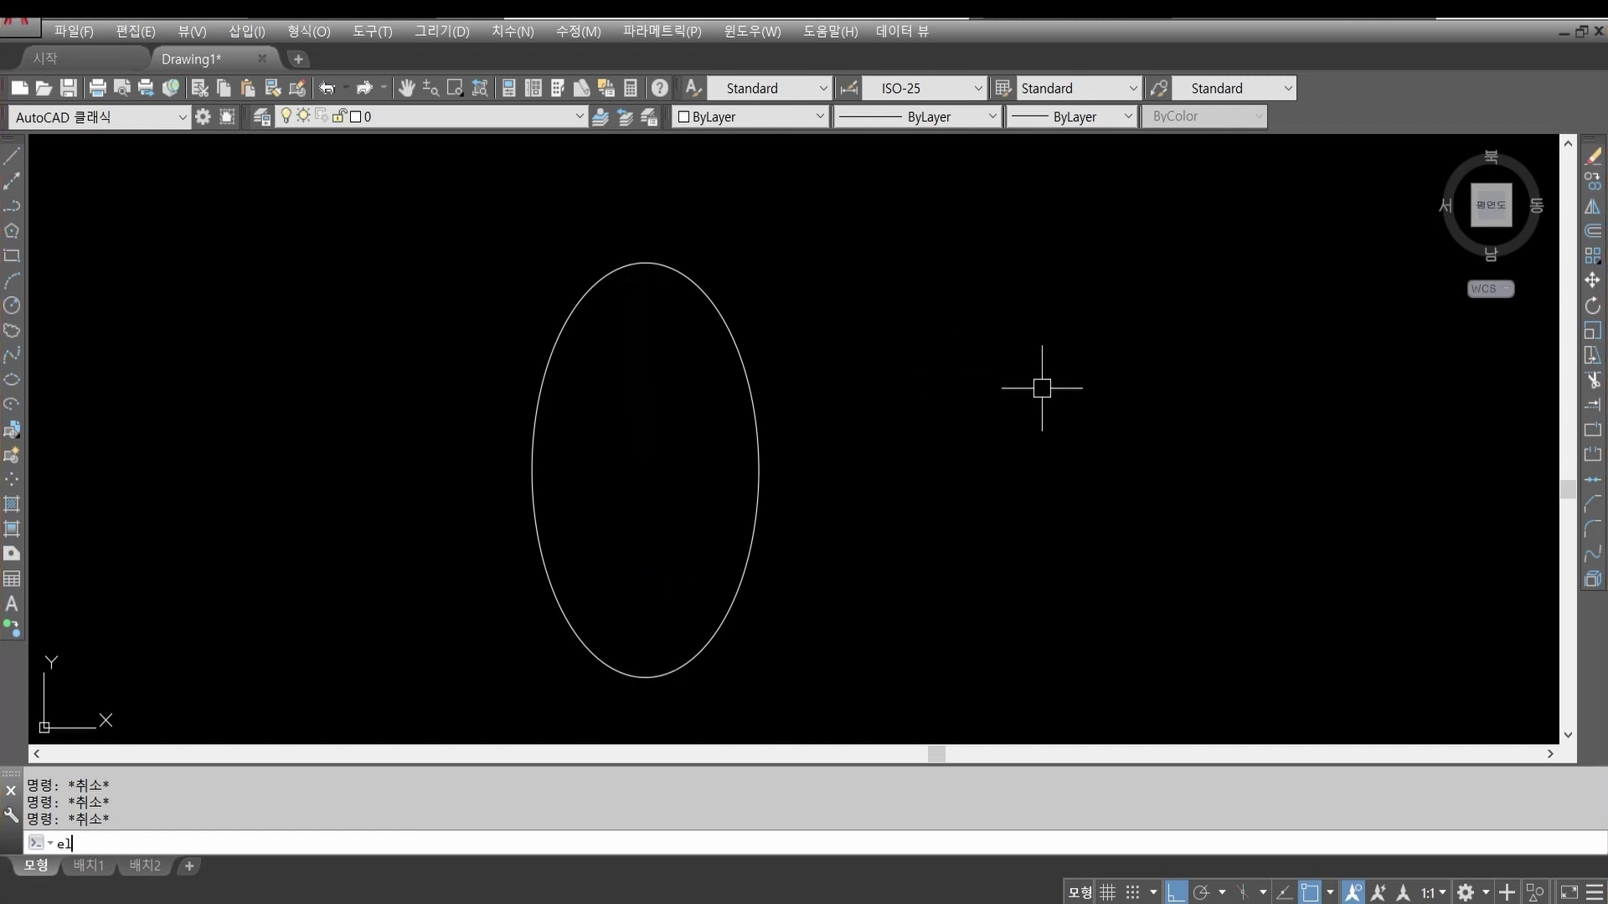
pyautogui.write('l')
pyautogui.press('Return')
pyautogui.click(843, 470)
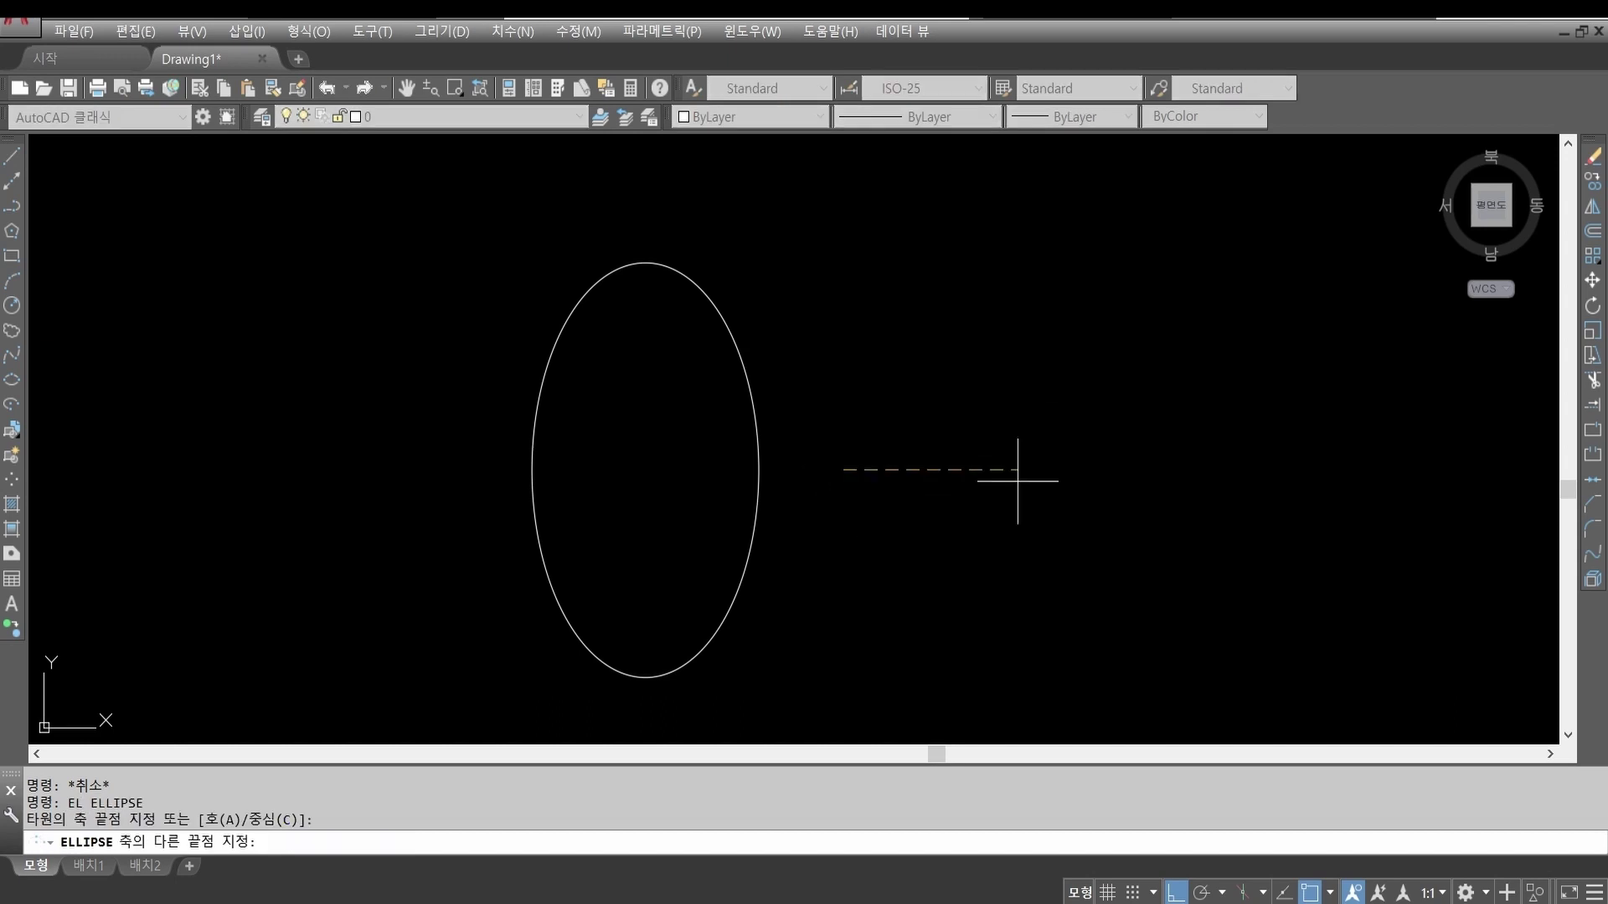
pyautogui.click(1057, 471)
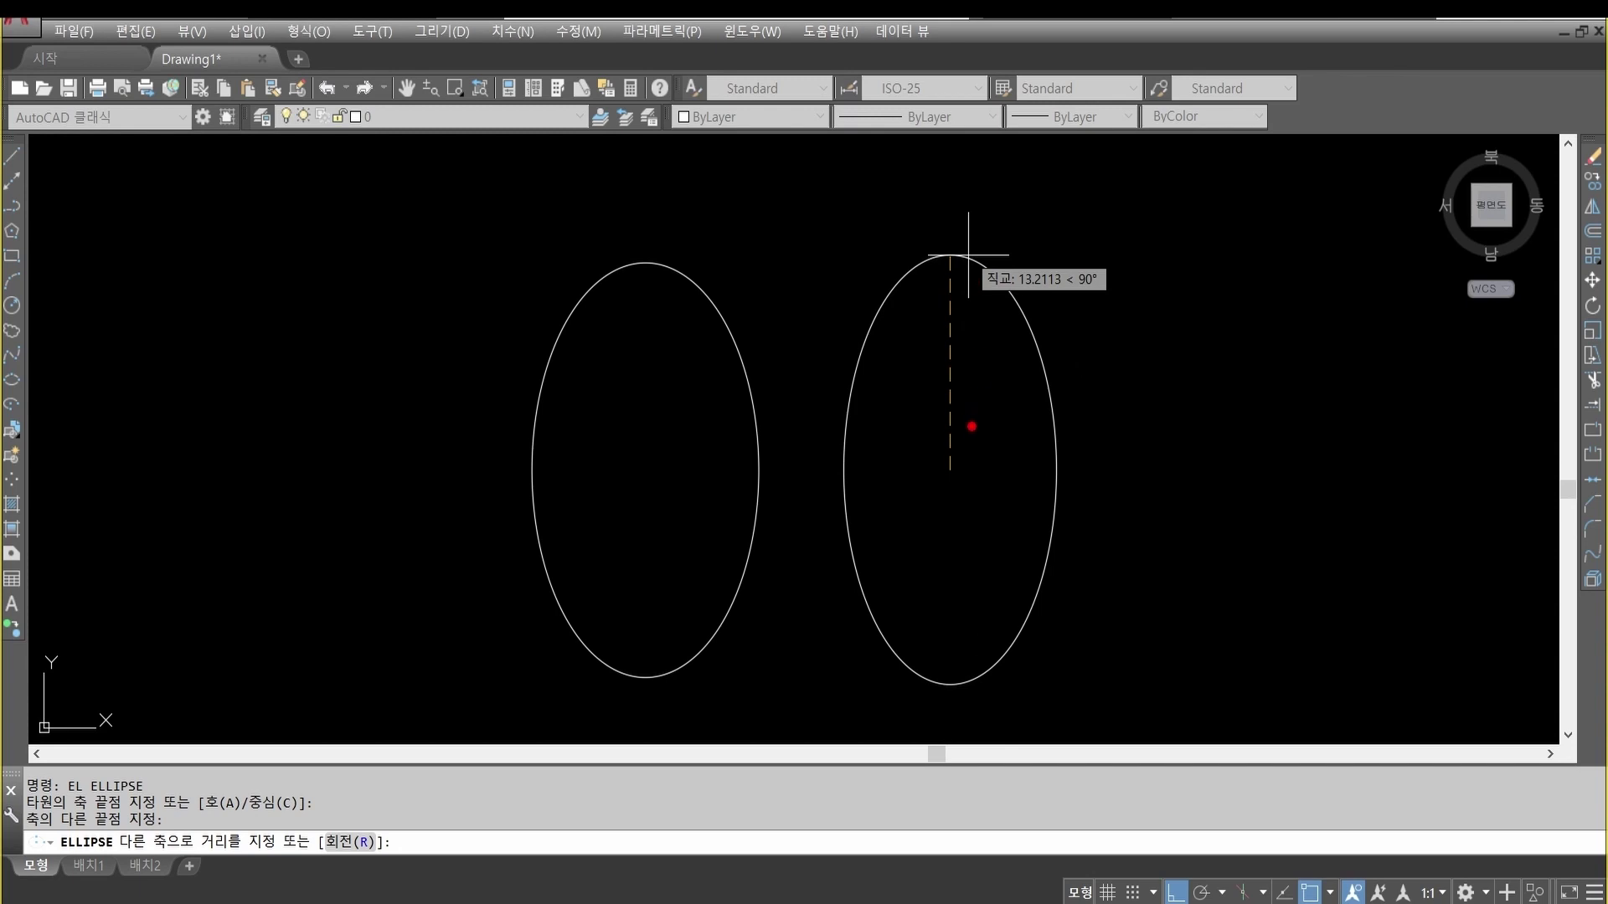
pyautogui.moveTo(972, 426)
pyautogui.mouseDown()
pyautogui.moveTo(944, 348)
pyautogui.moveTo(974, 428)
pyautogui.mouseUp()
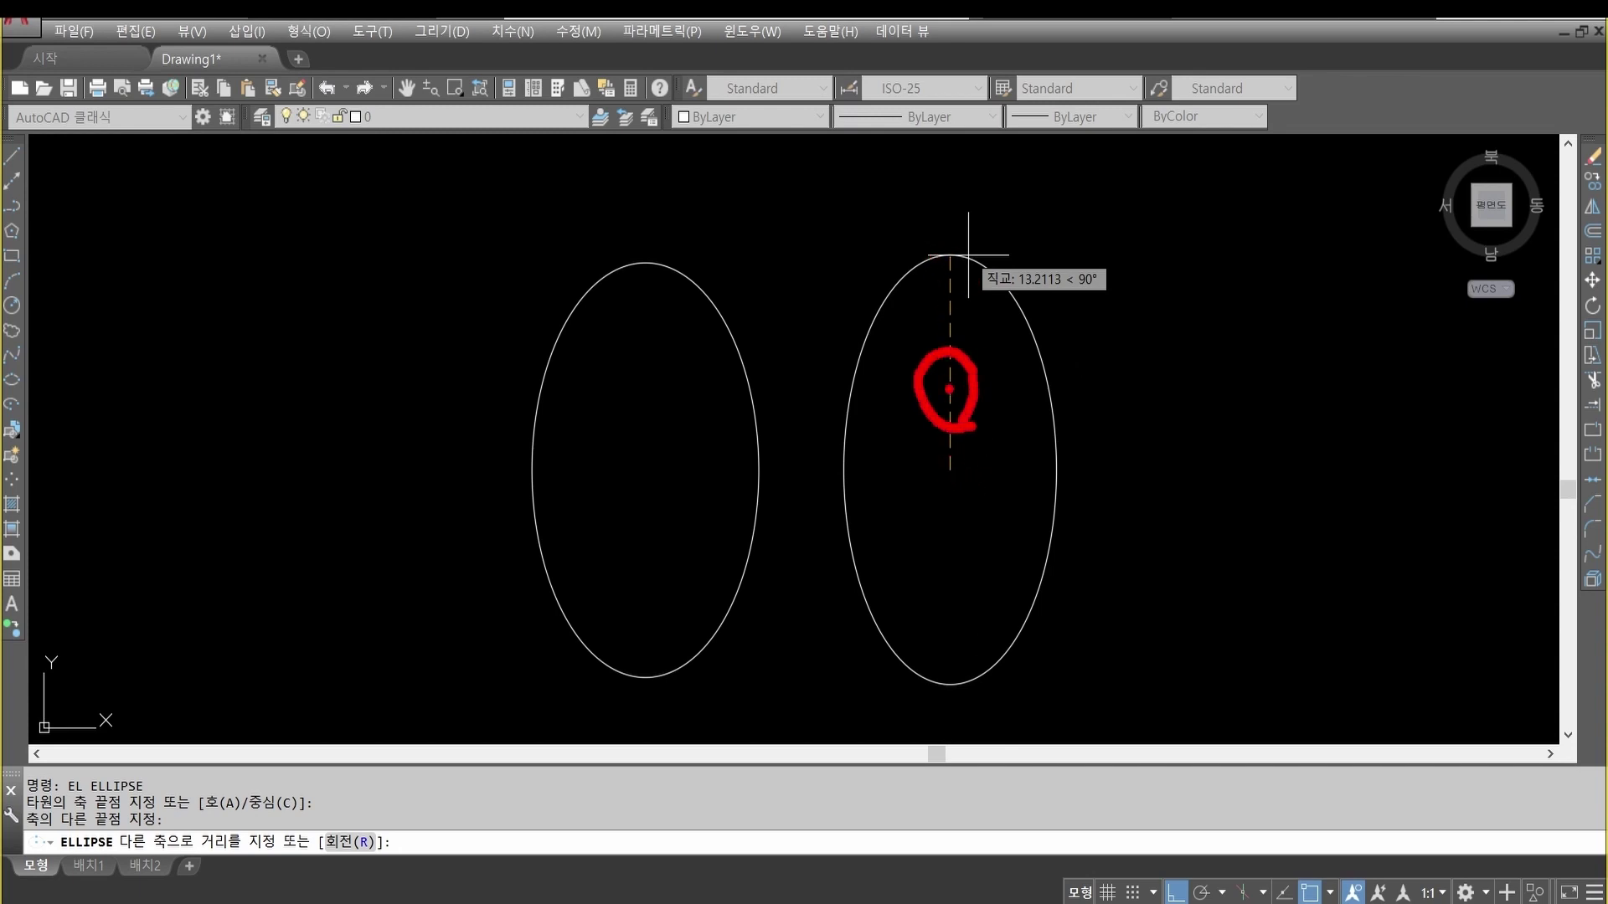
pyautogui.press('Escape')
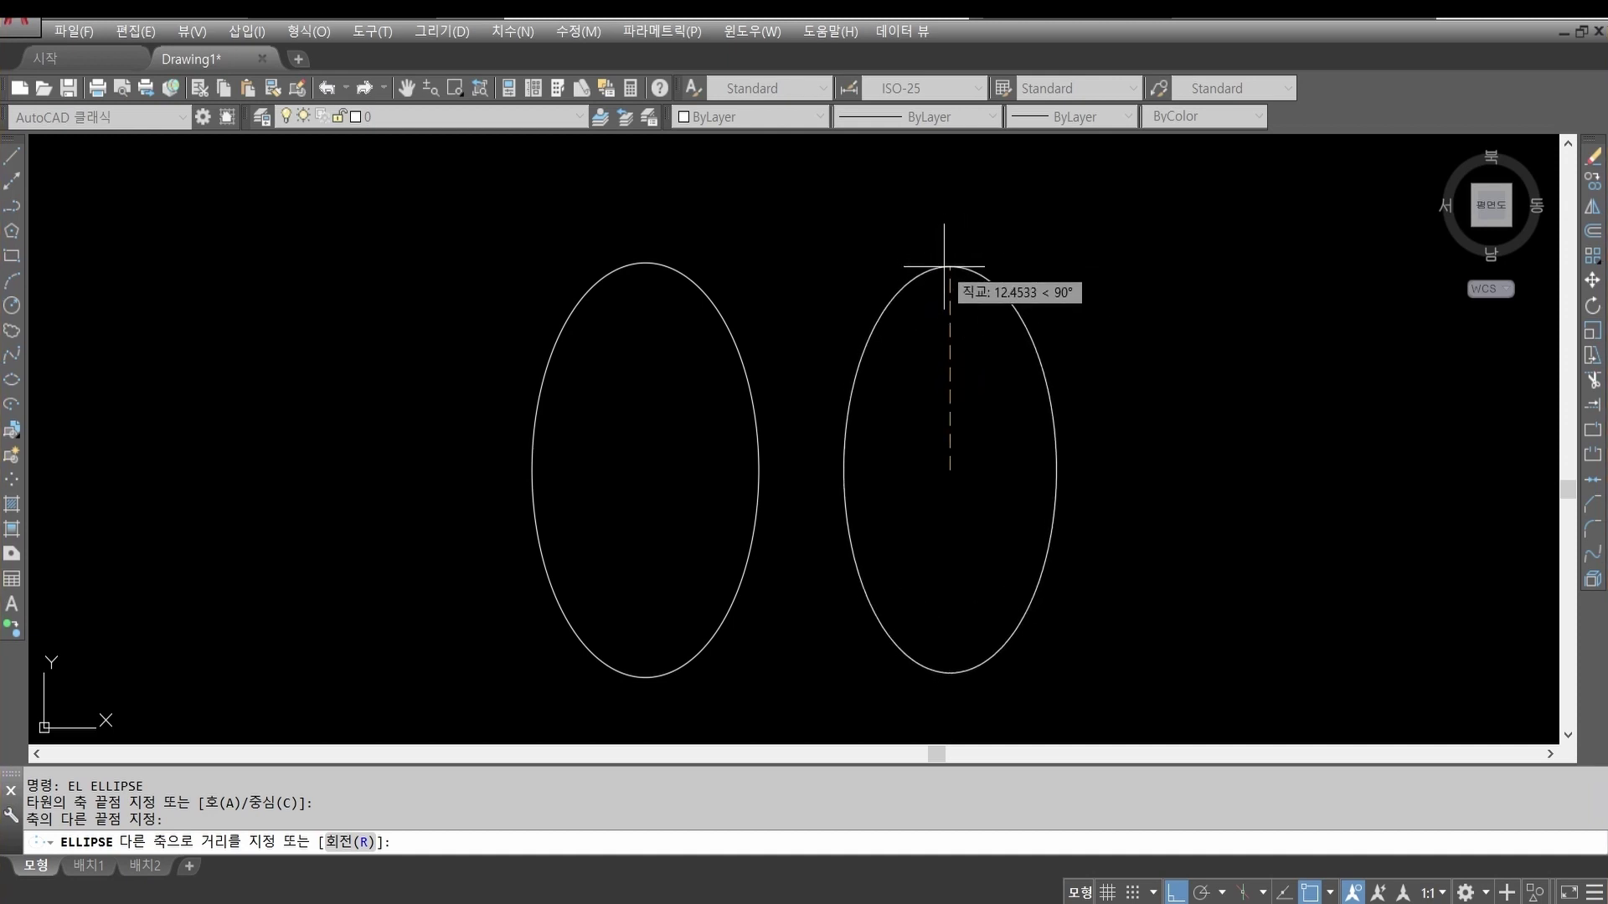
pyautogui.click(955, 266)
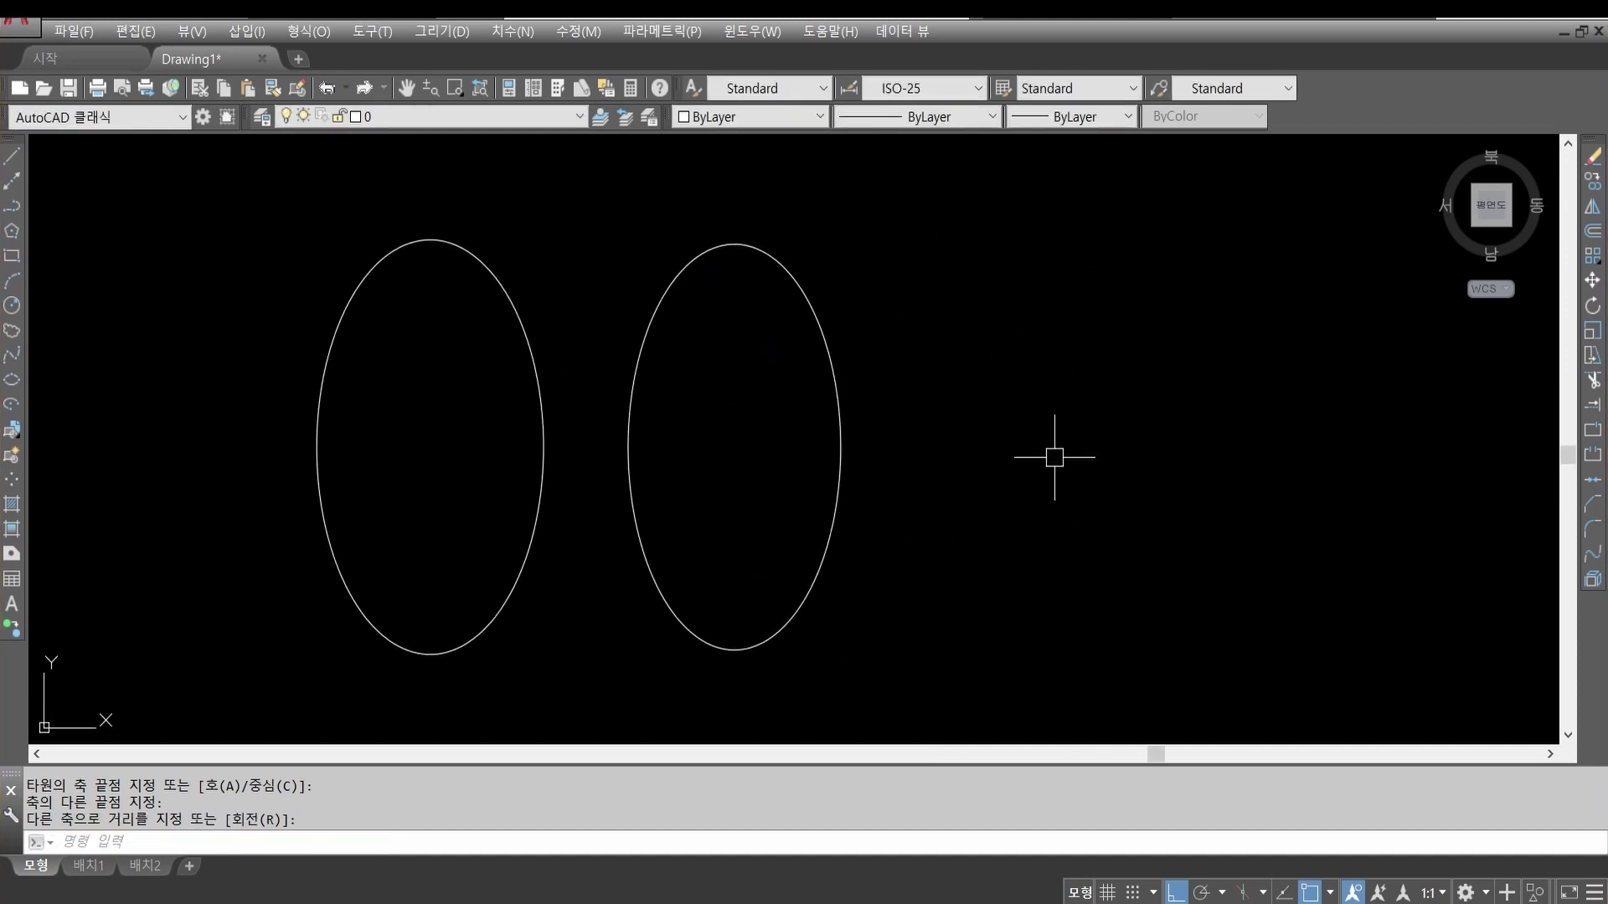
# Step: Draw a third, narrower ellipse beside the other two, placing its long vertical axis first and the horizontal half-axis second
pyautogui.write('el')
pyautogui.press('Return')
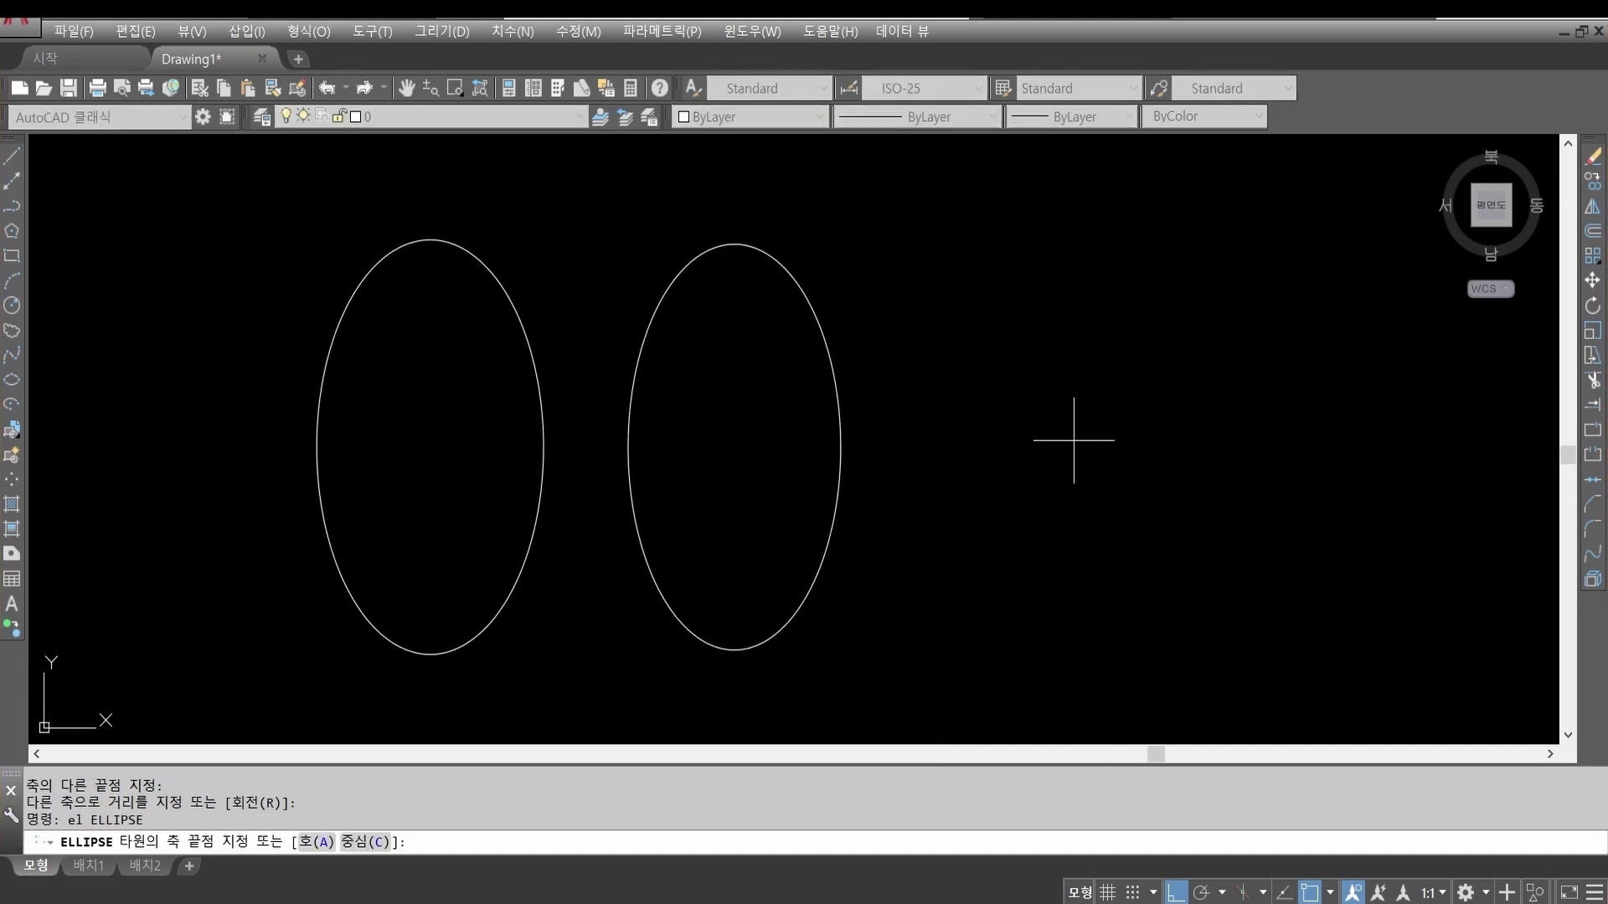
pyautogui.click(1050, 244)
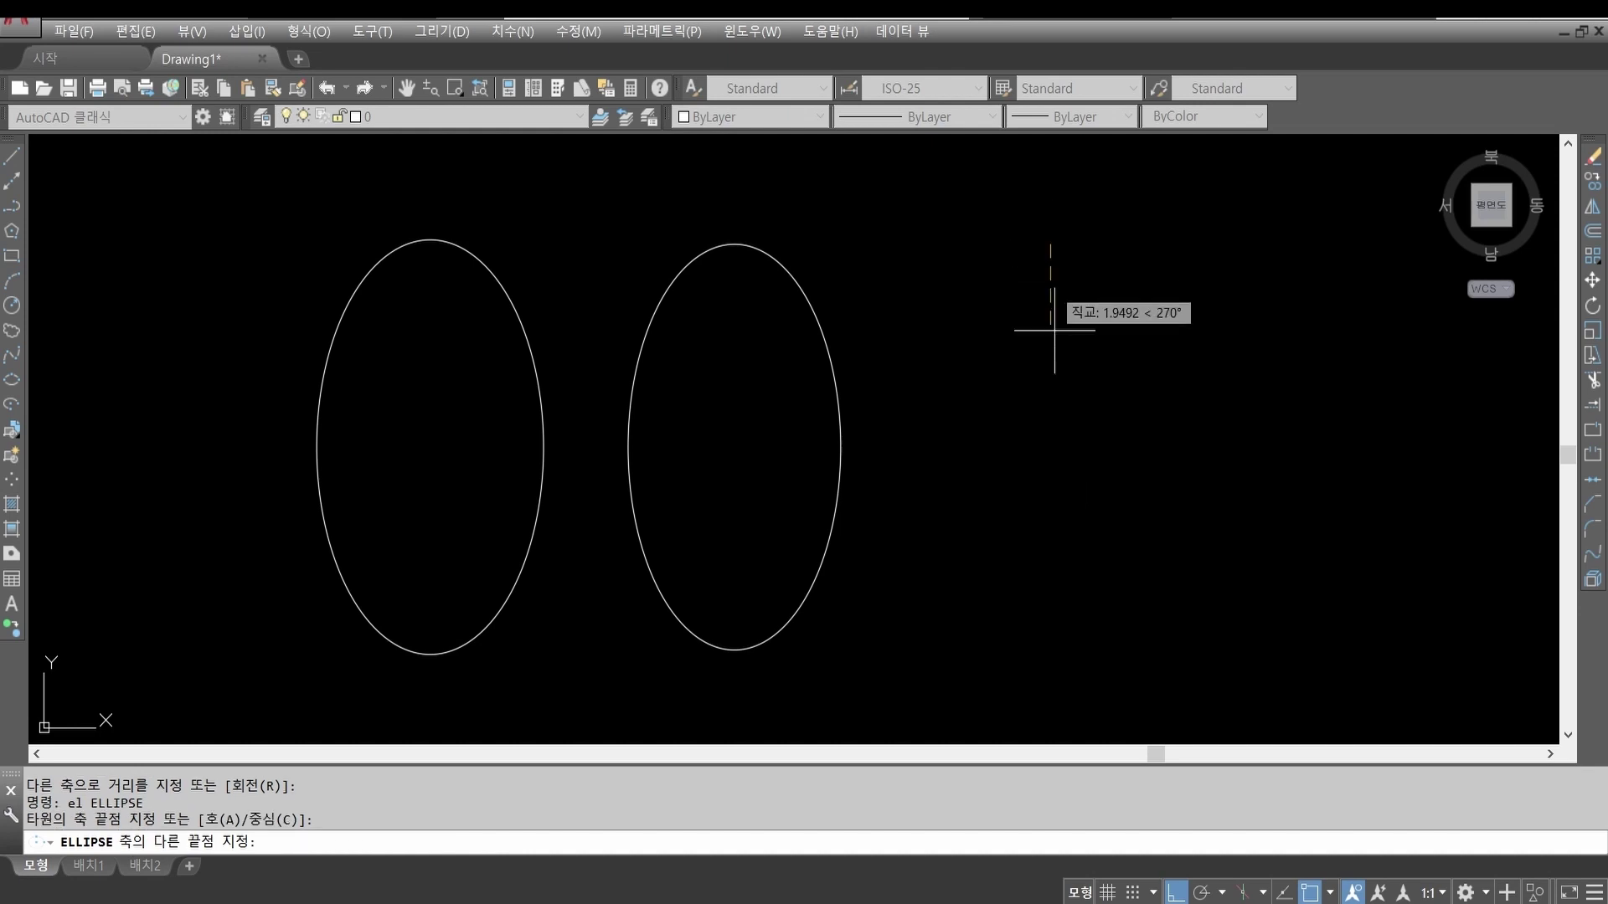
pyautogui.click(1053, 641)
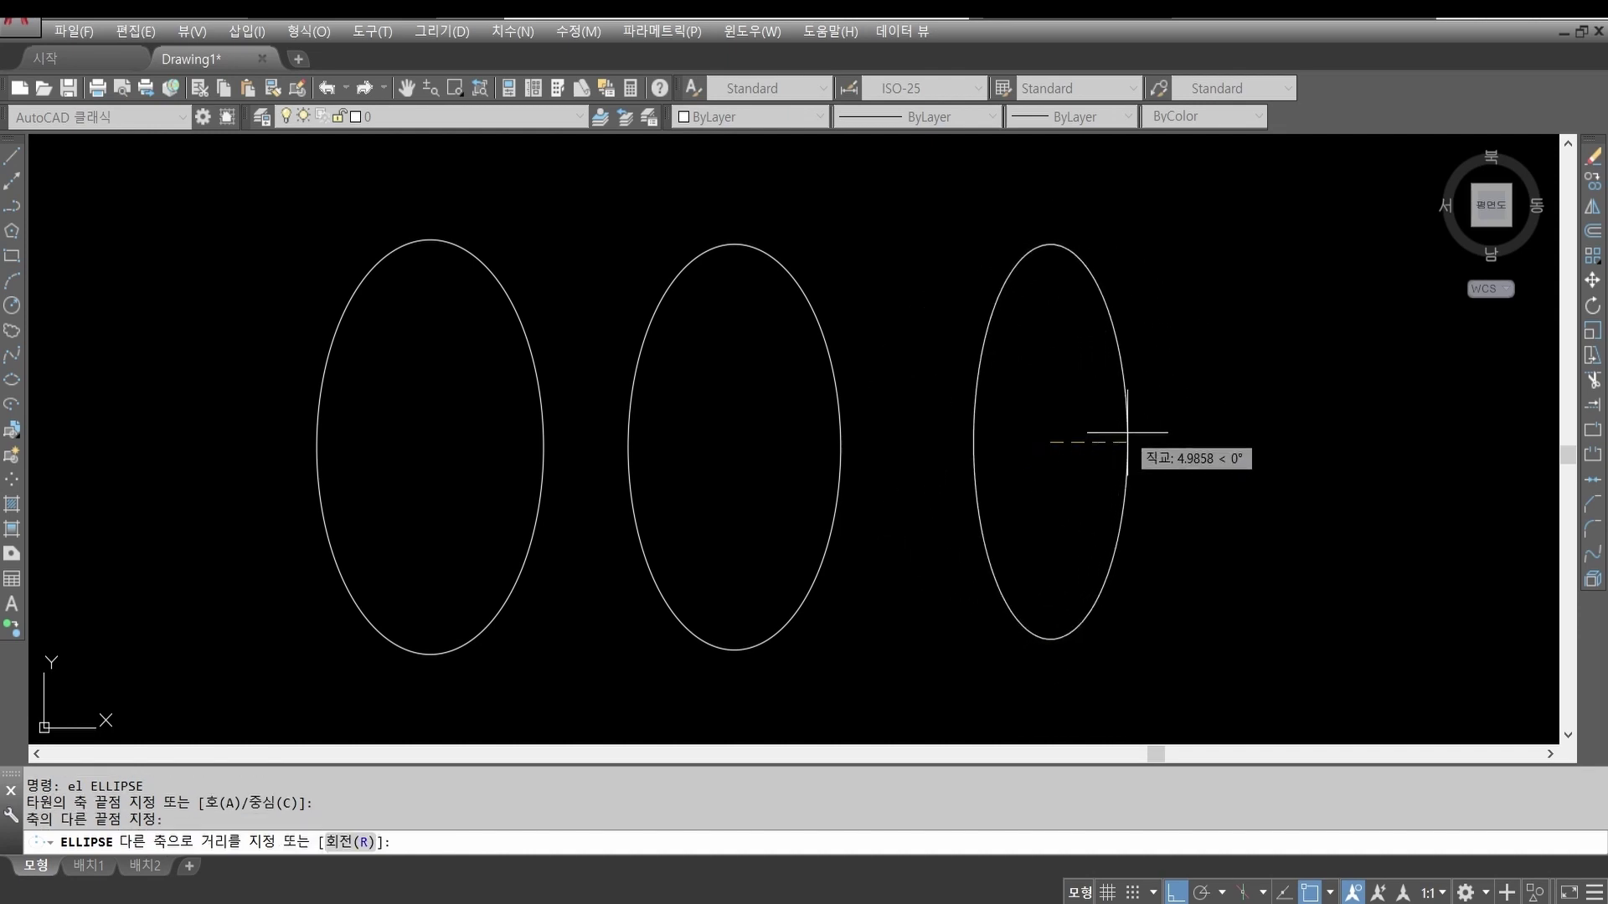
pyautogui.click(1135, 433)
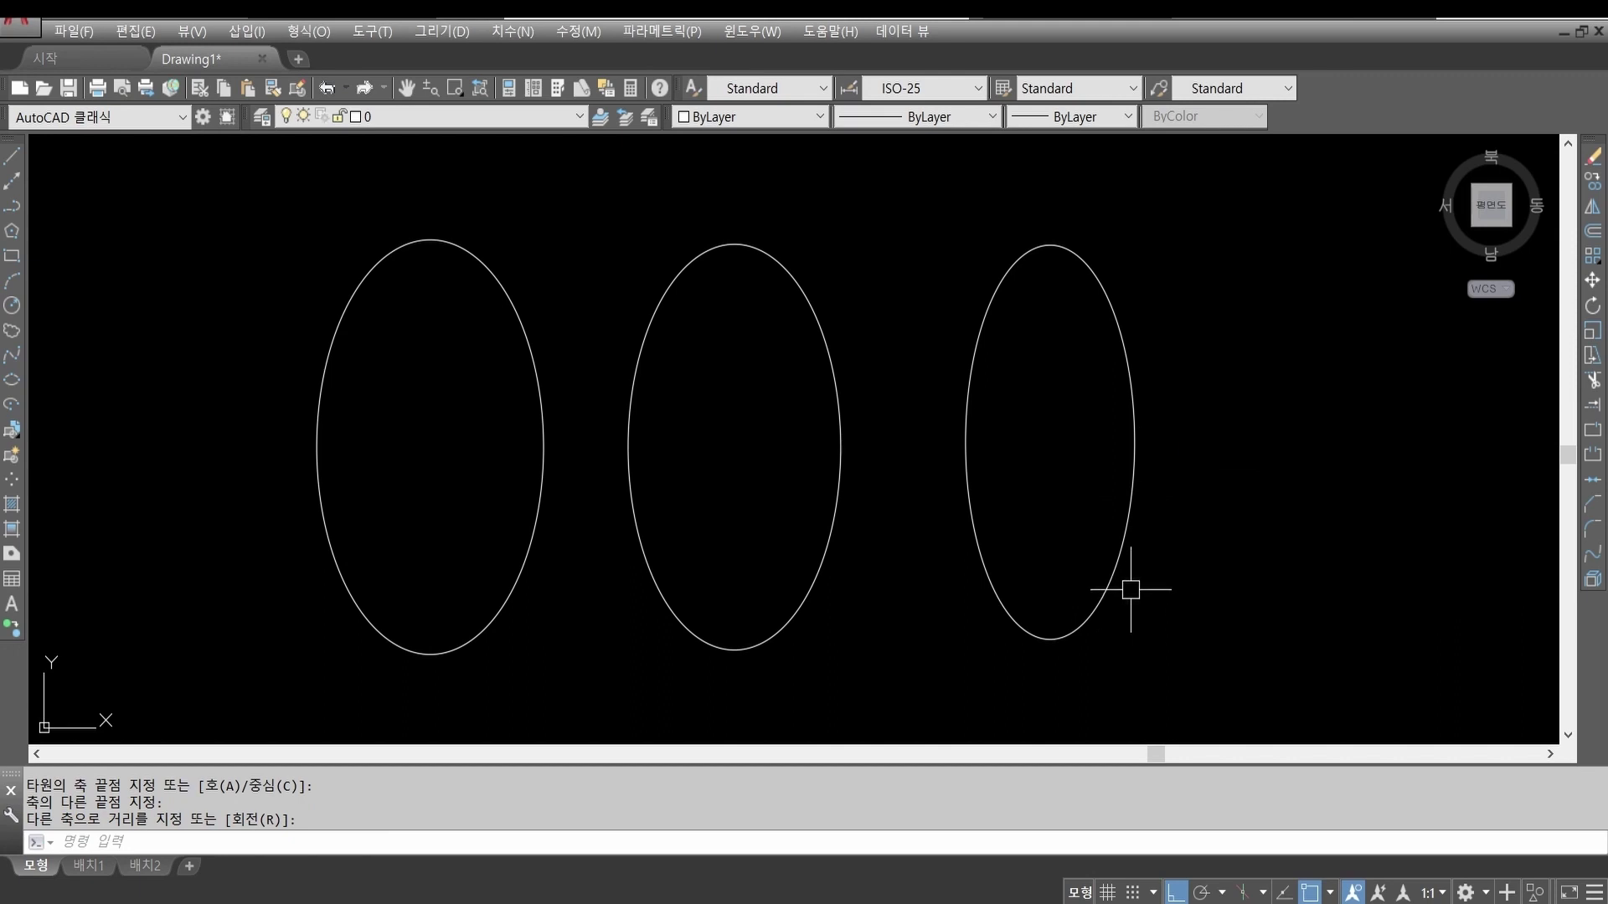
# Step: Erase all three ellipses with one crossing selection
pyautogui.write('e')
pyautogui.press('Return')
pyautogui.click(1191, 561)
pyautogui.click(428, 387)
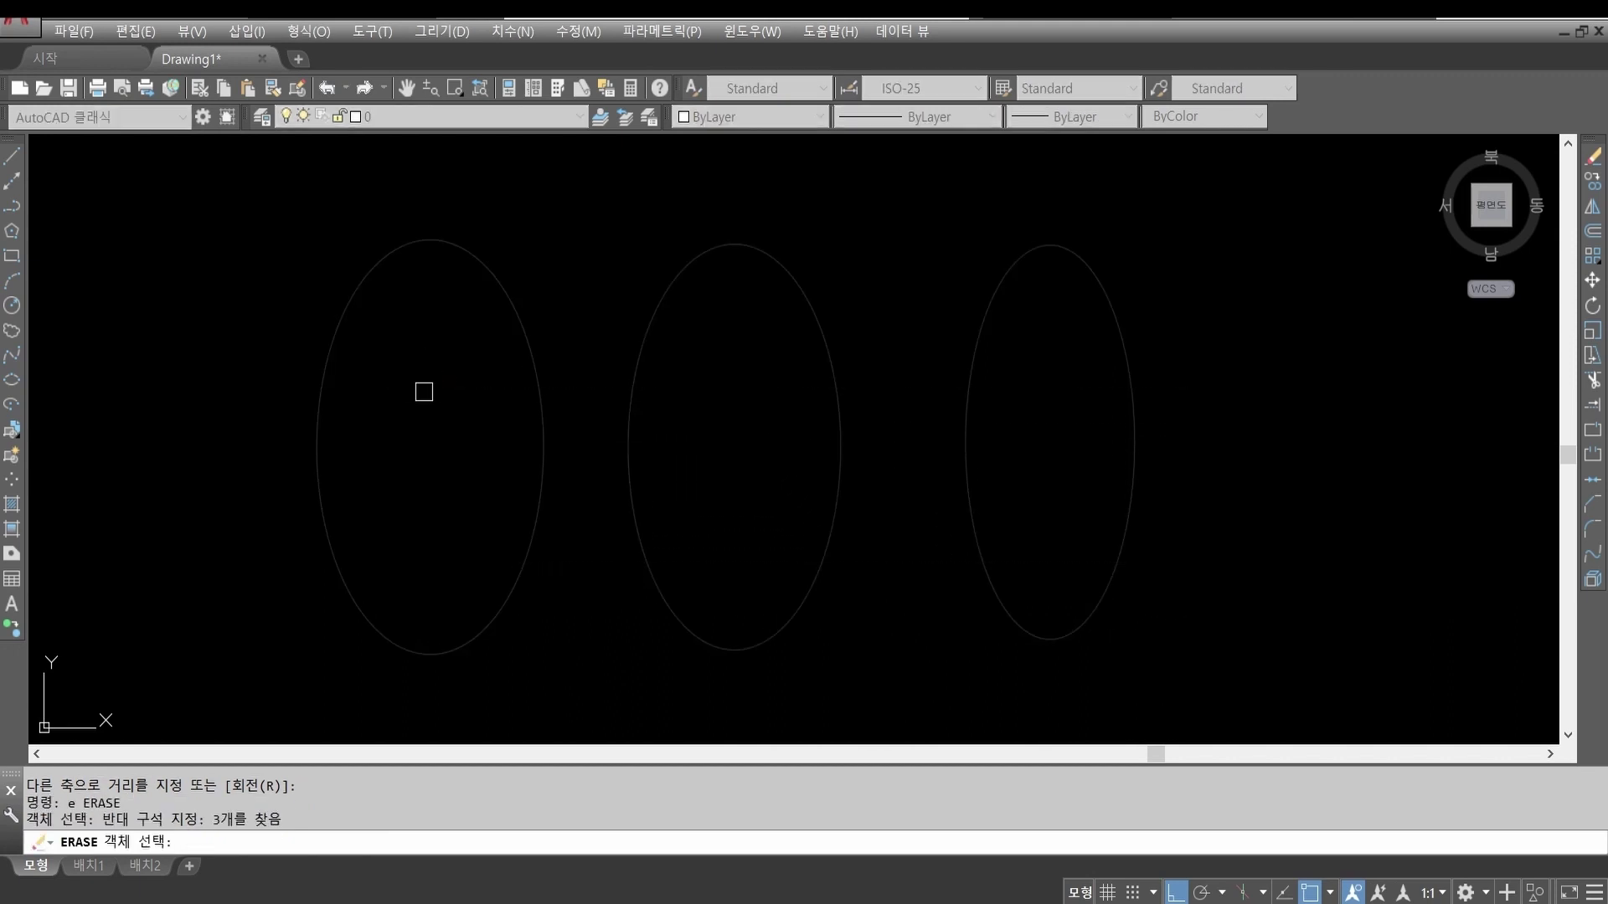
pyautogui.press('Return')
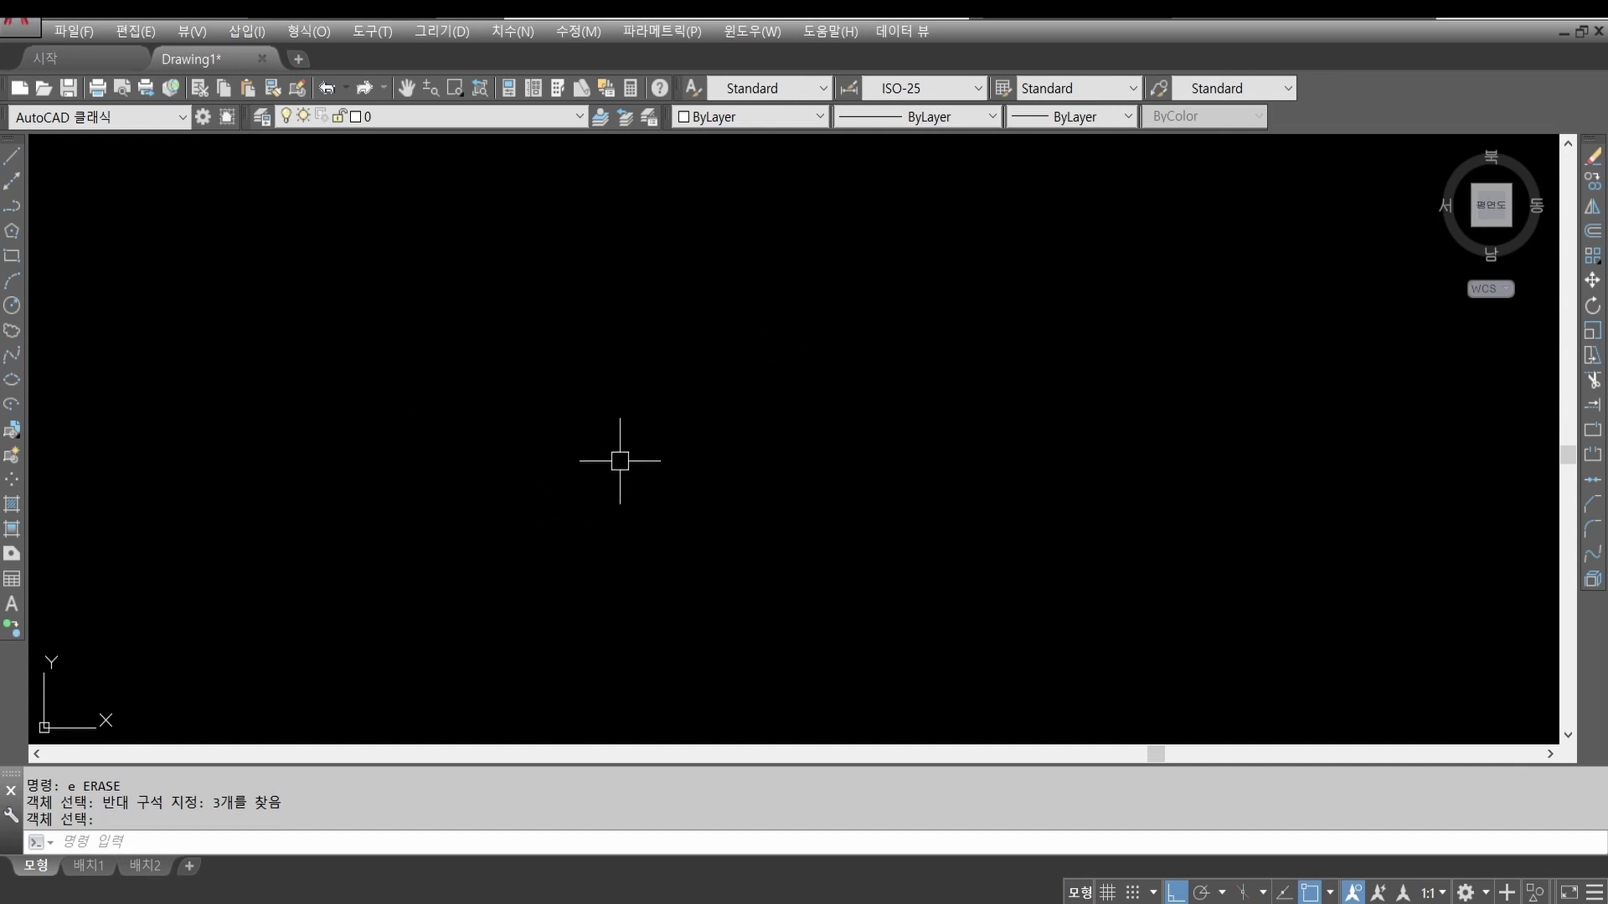
# Step: Draw an ellipse with a horizontal axis 30 units long and a vertical half-axis of 15 units
pyautogui.write('el')
pyautogui.press('Return')
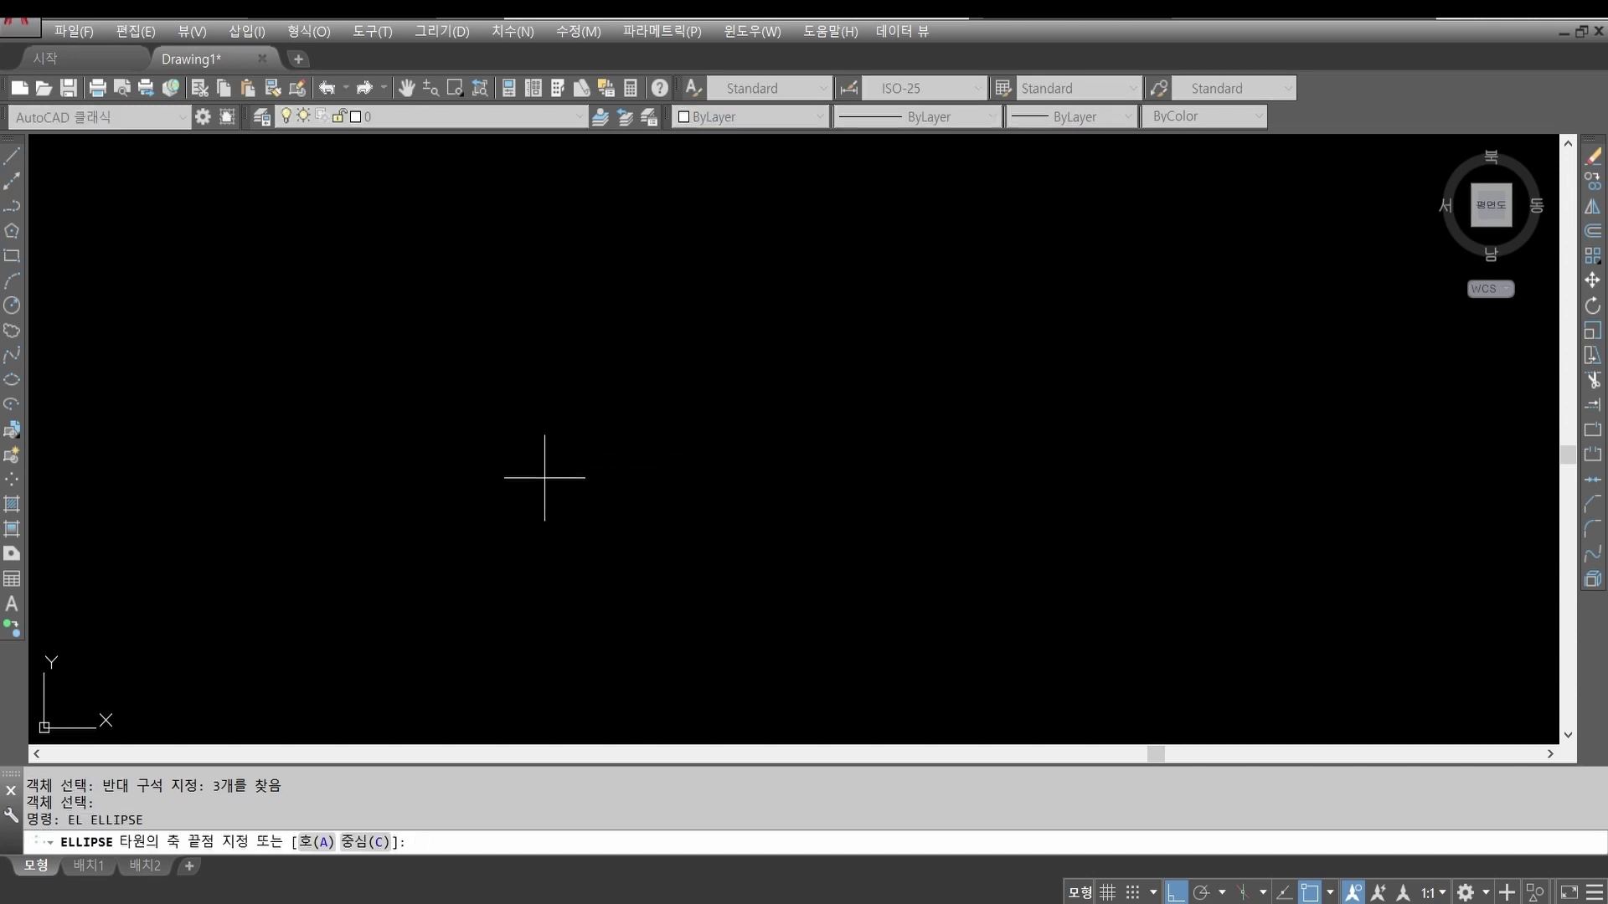
pyautogui.click(541, 430)
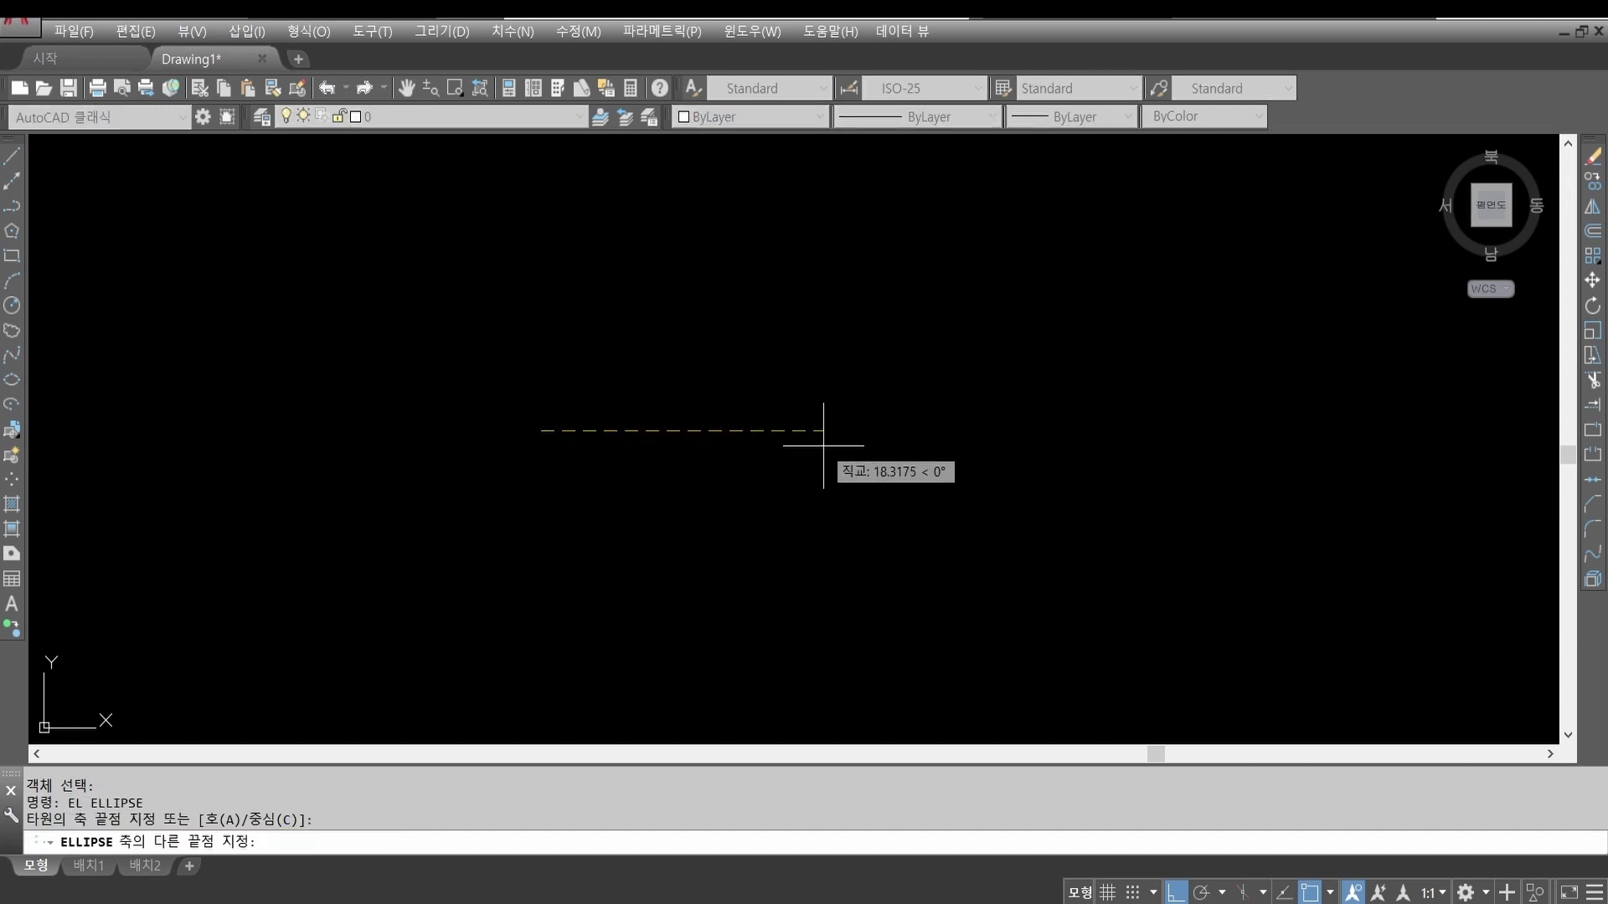
pyautogui.write('30')
pyautogui.press('Return')
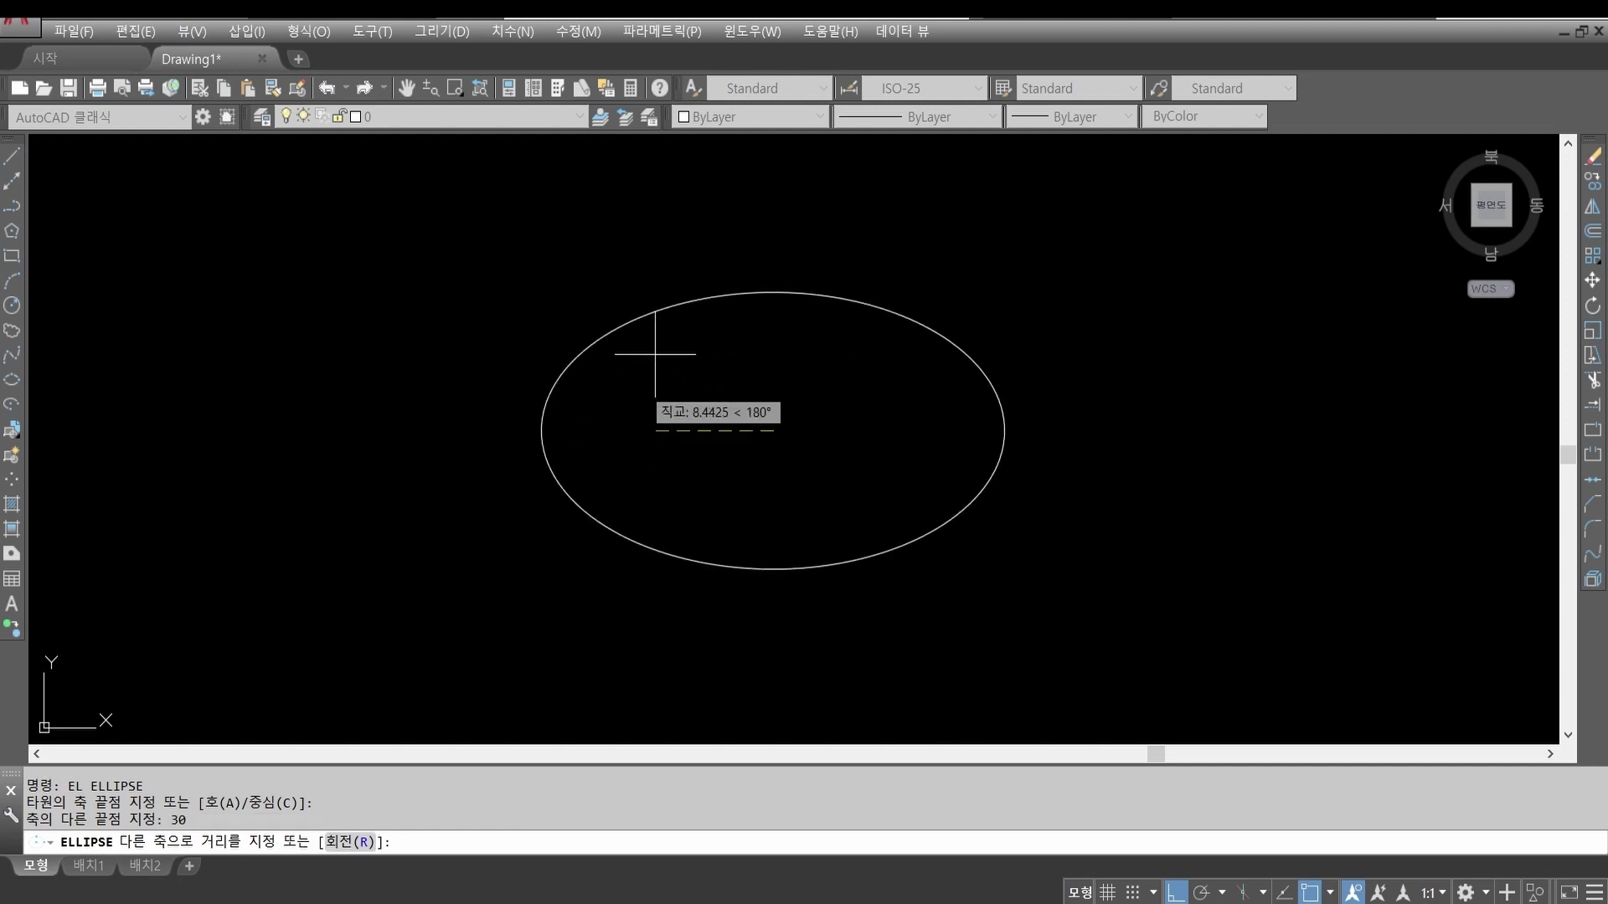
pyautogui.write('1')
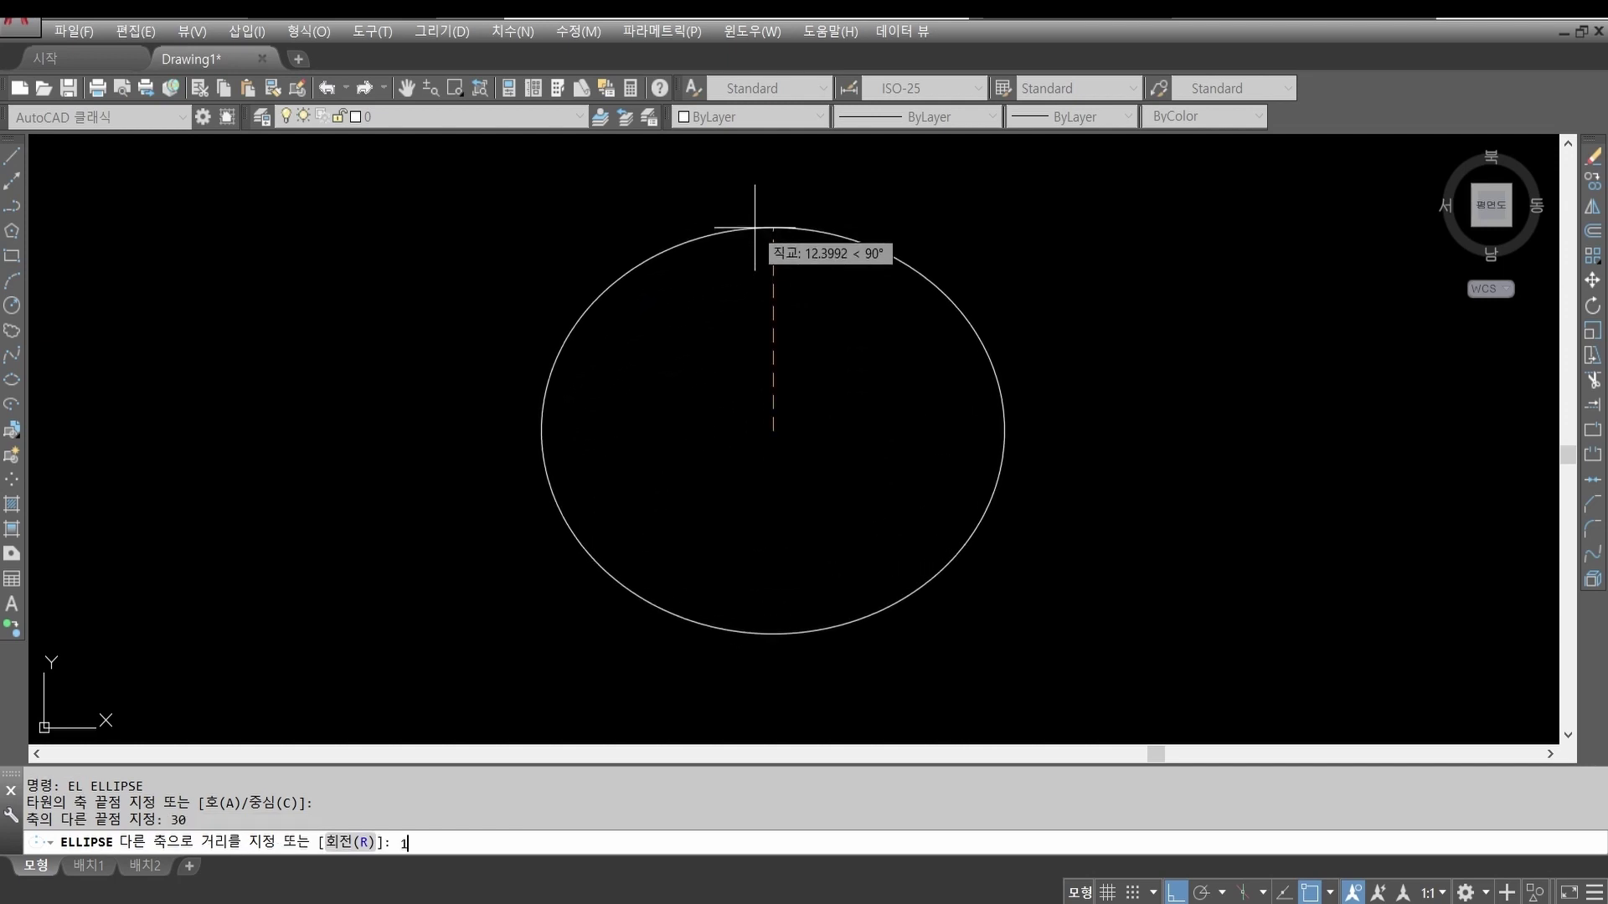
pyautogui.write('5')
pyautogui.press('Return')
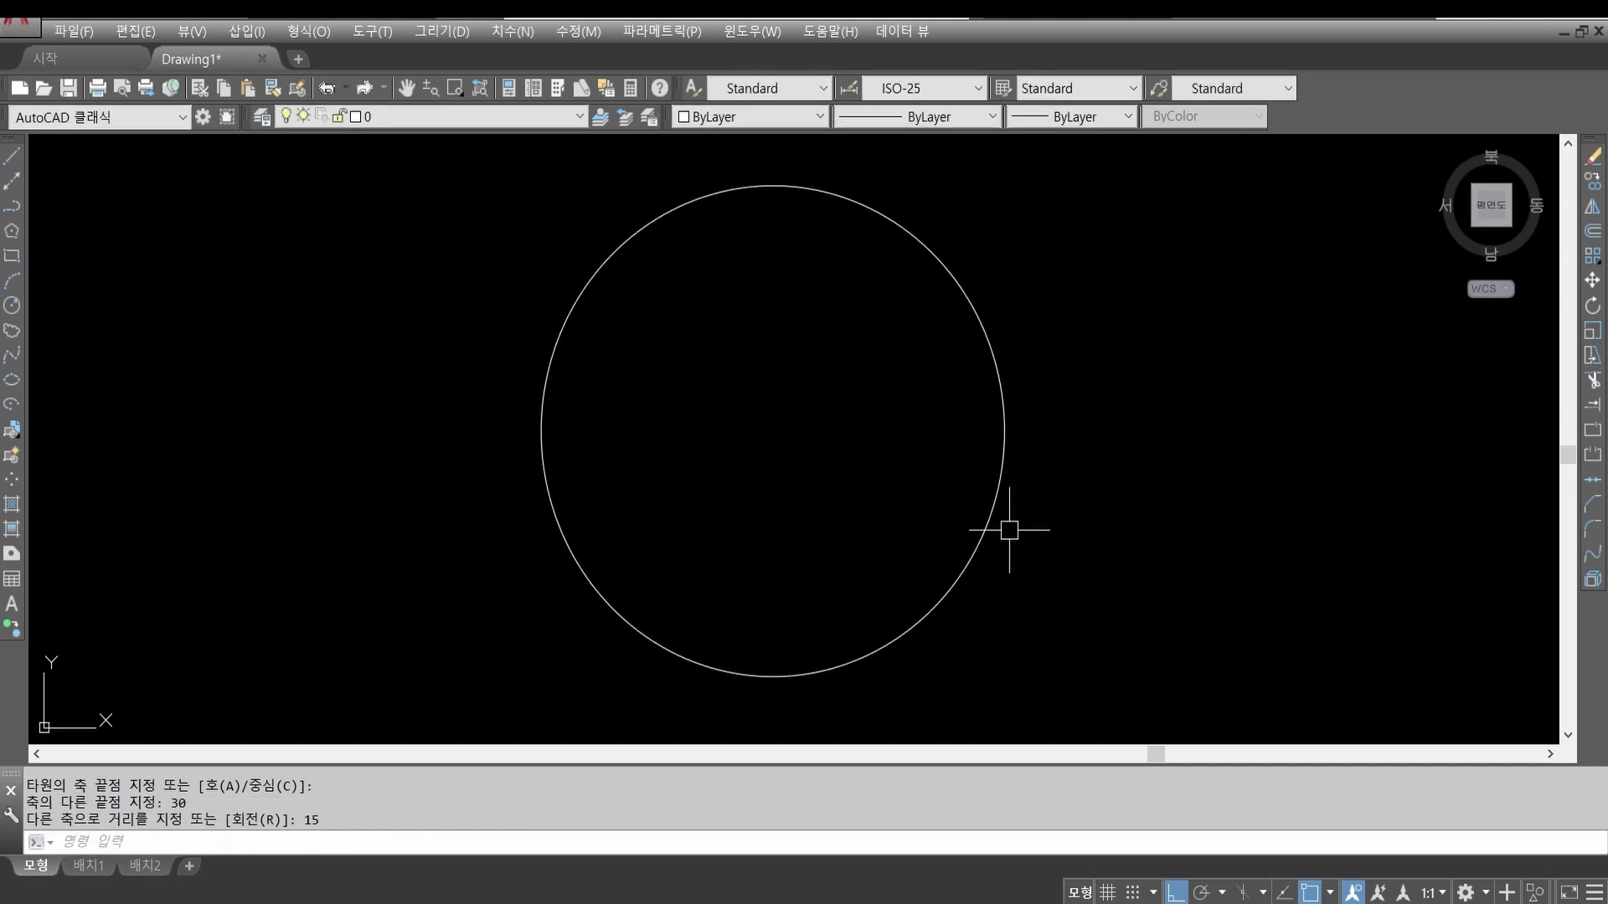
# Step: Check the grips of the round ellipse, clear the selection and erase the ellipse
pyautogui.click(1000, 374)
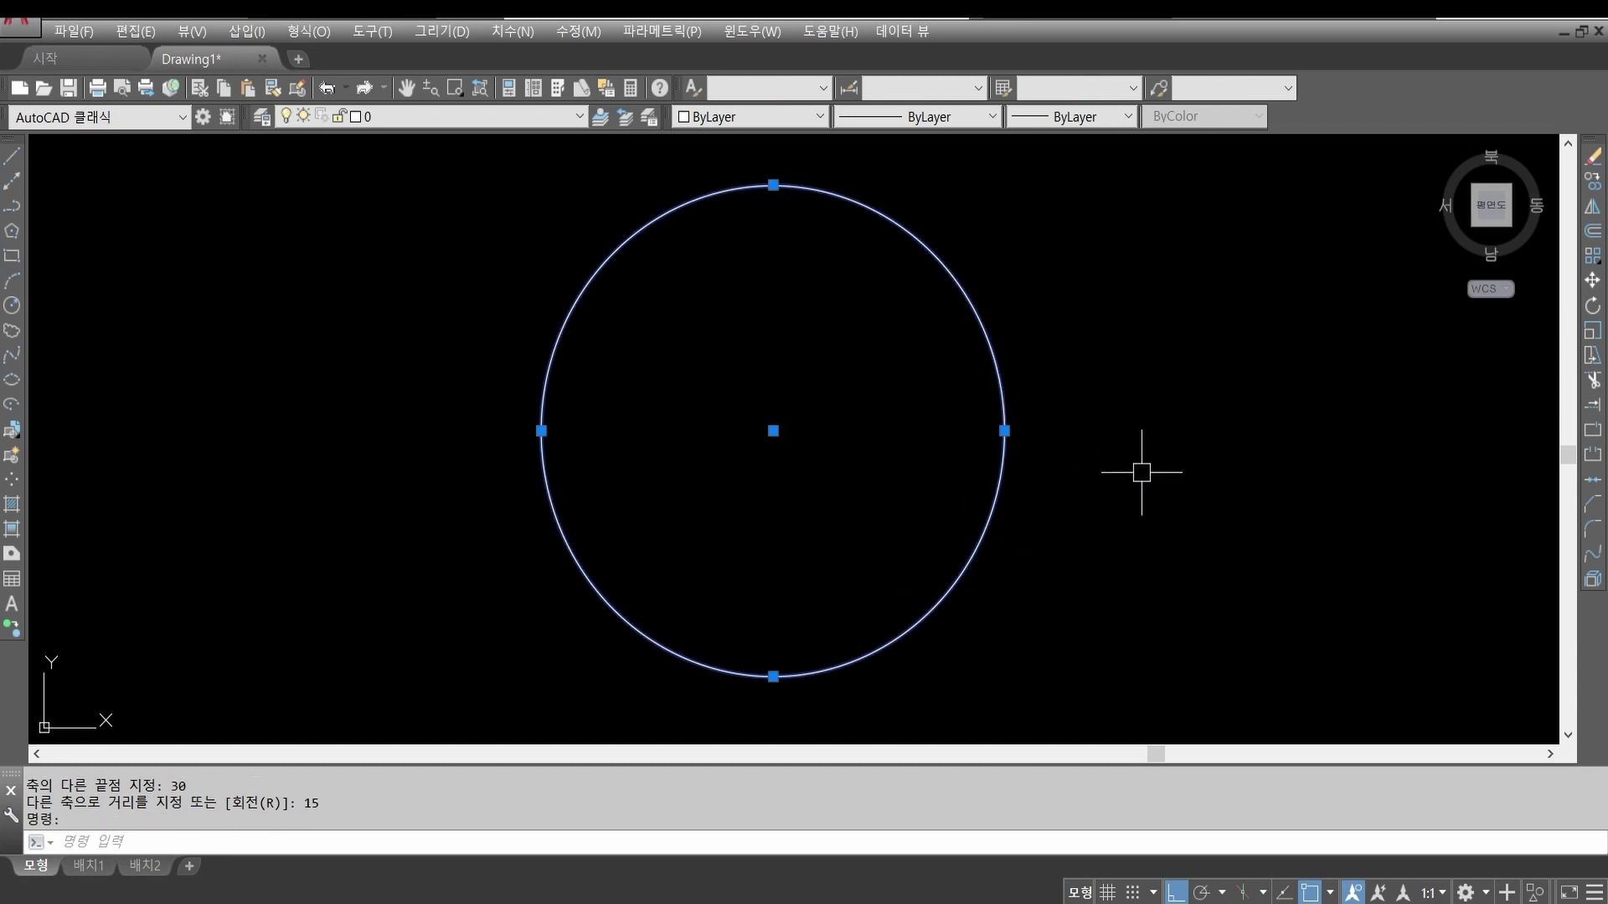
pyautogui.press('Escape')
pyautogui.press('Escape')
pyautogui.write('e')
pyautogui.press('Return')
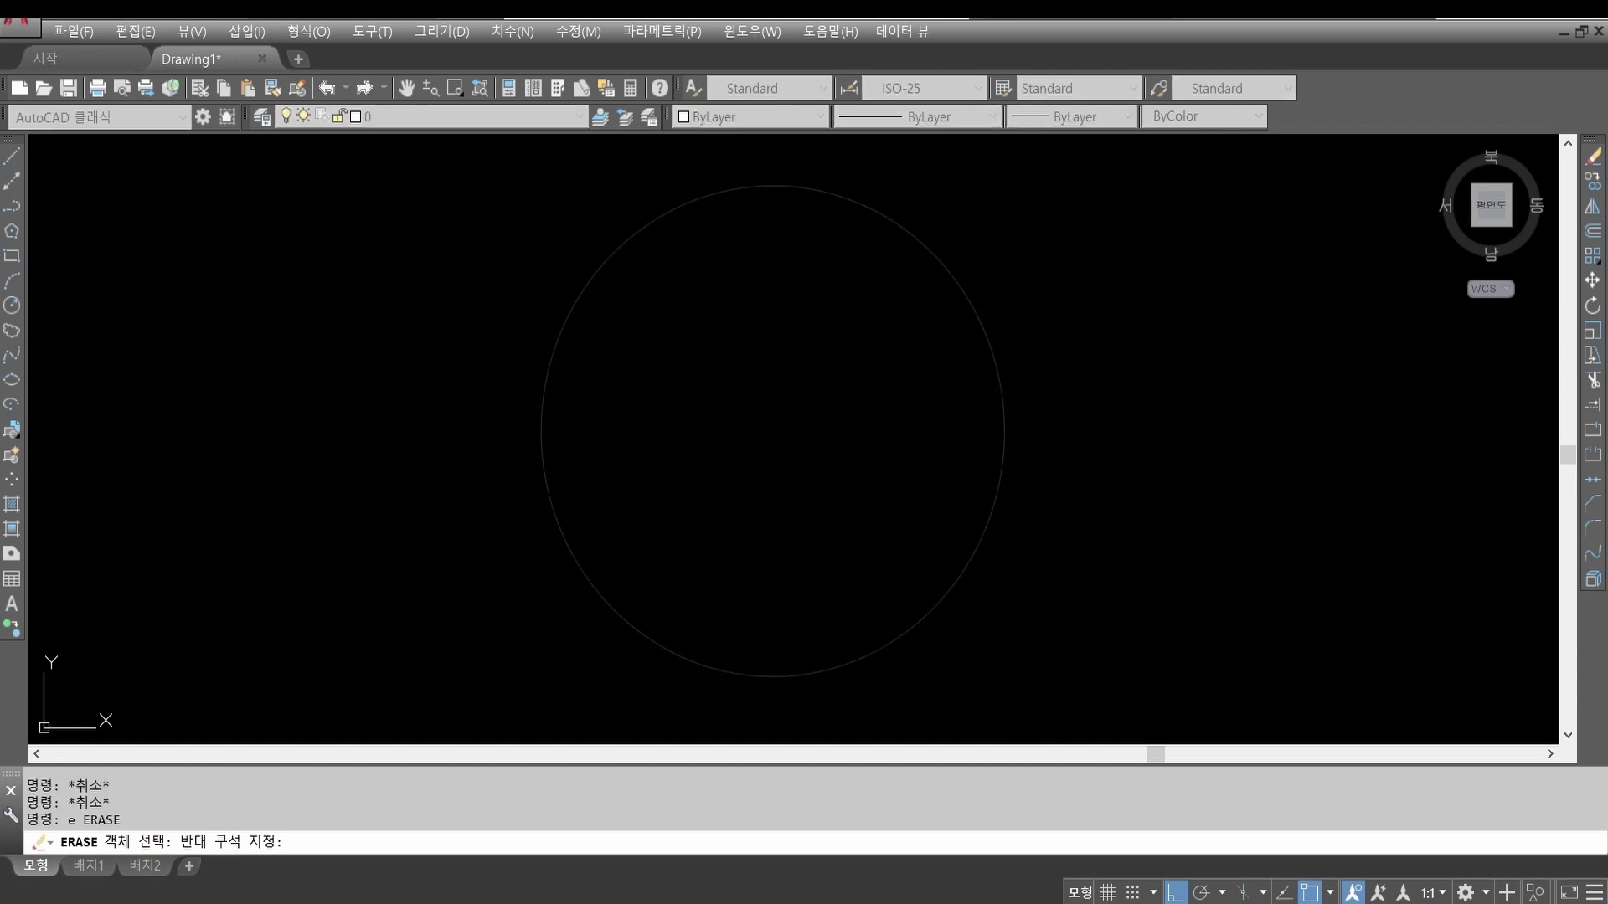
pyautogui.click(664, 499)
pyautogui.press('Return')
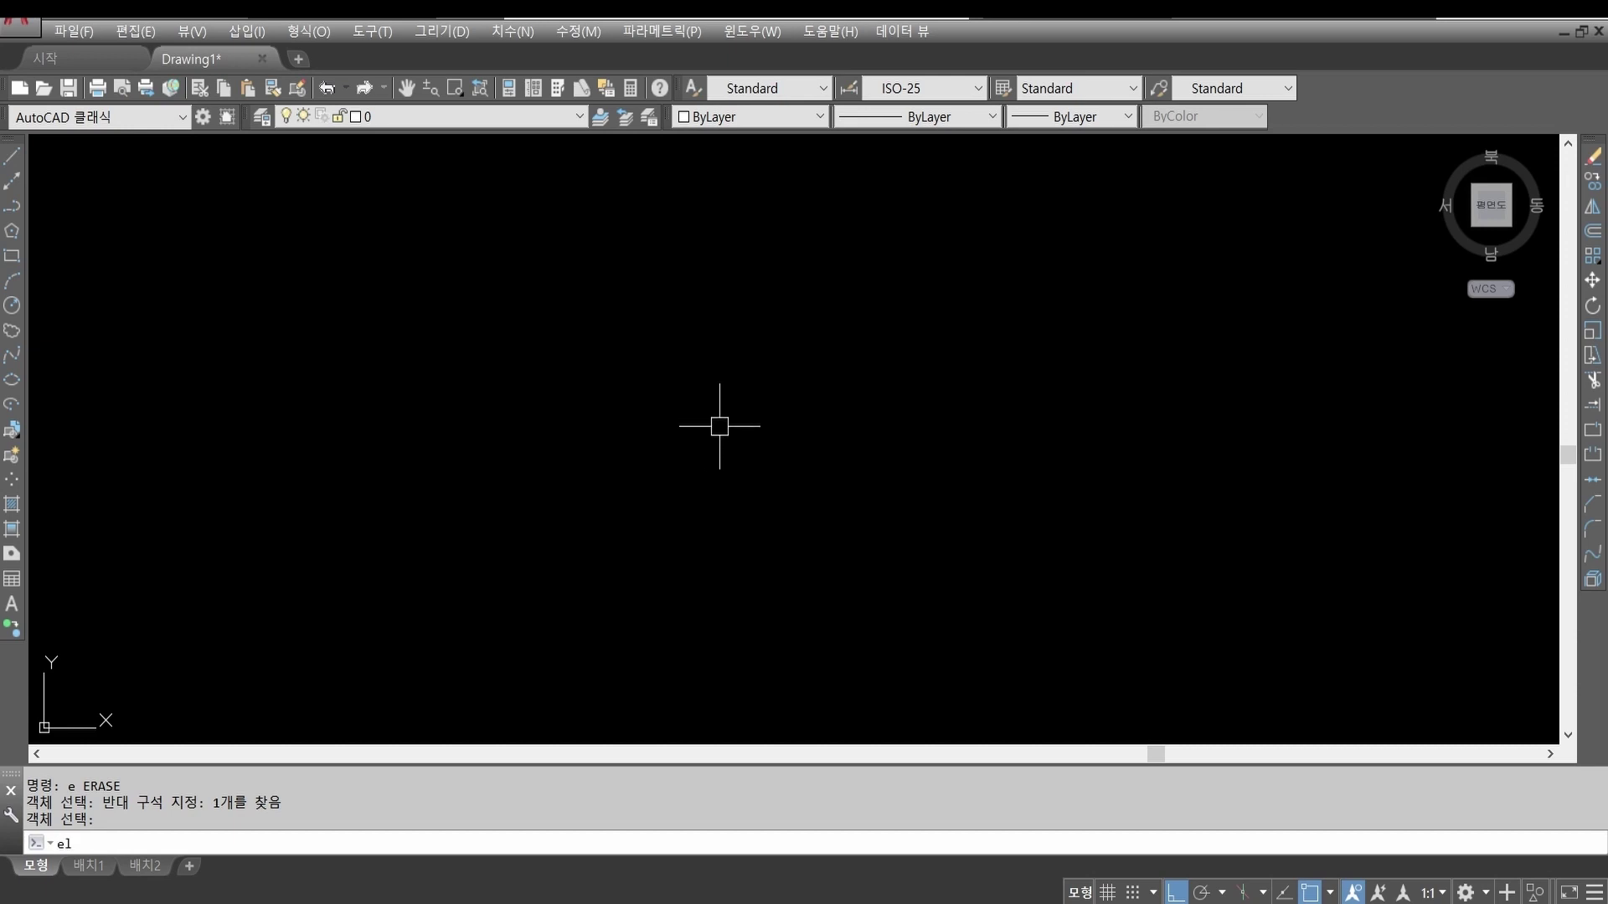
pyautogui.press('Return')
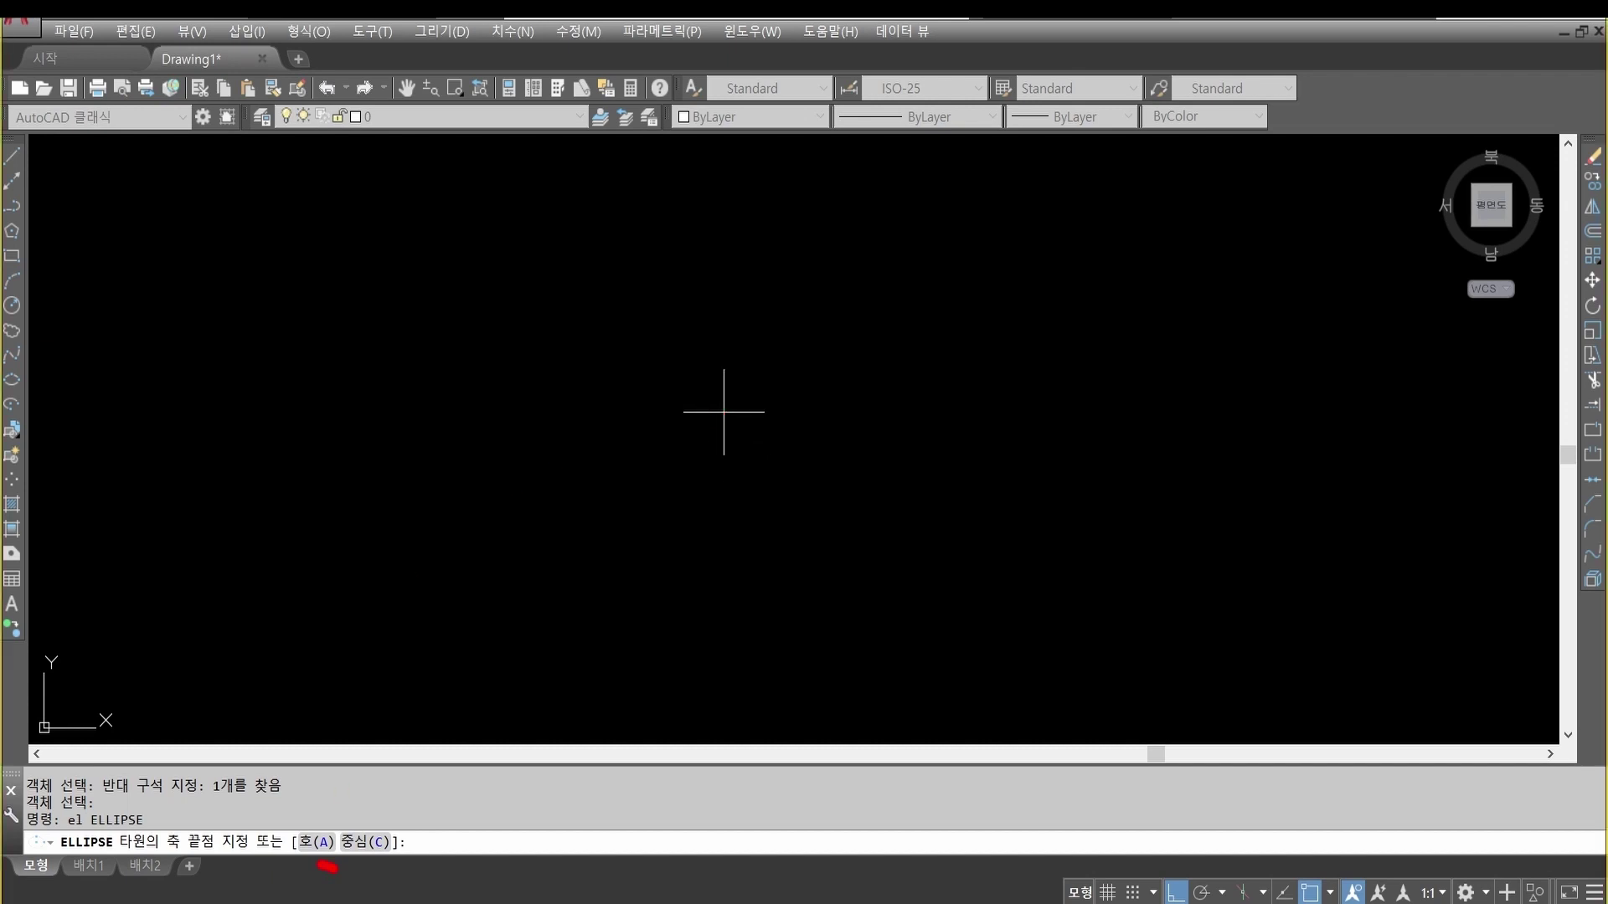
pyautogui.moveTo(327, 867); pyautogui.dragTo(328, 833)
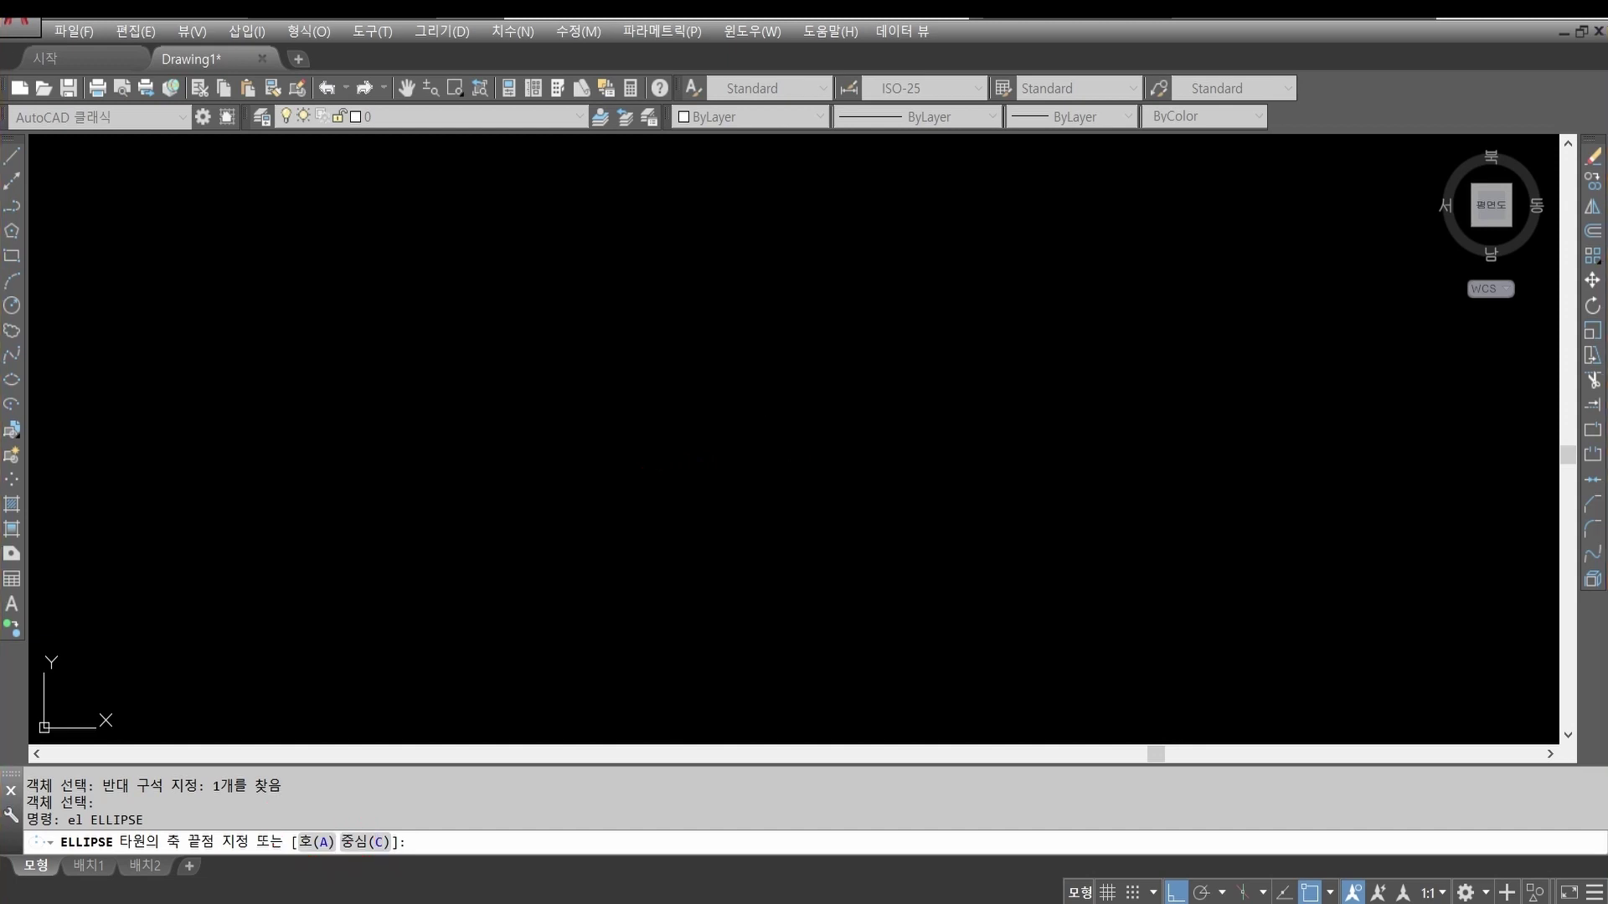
pyautogui.press('Escape')
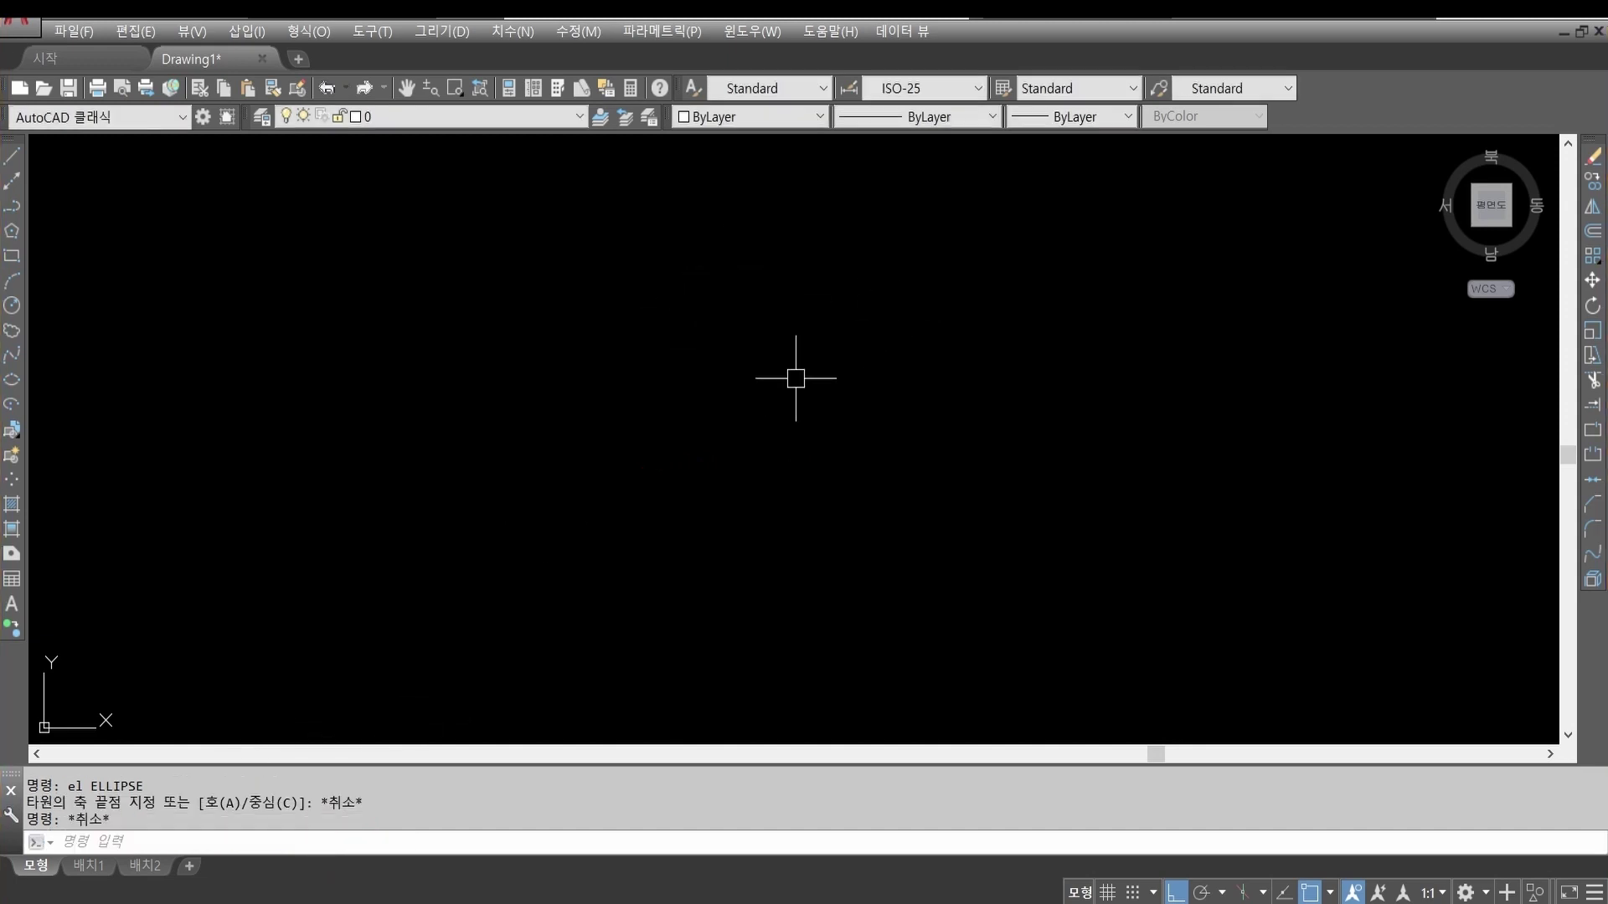
# Step: Try to draw an ellipse from a horizontal axis using the Rotation option, with Ortho mode switched off
pyautogui.write('el')
pyautogui.press('Return')
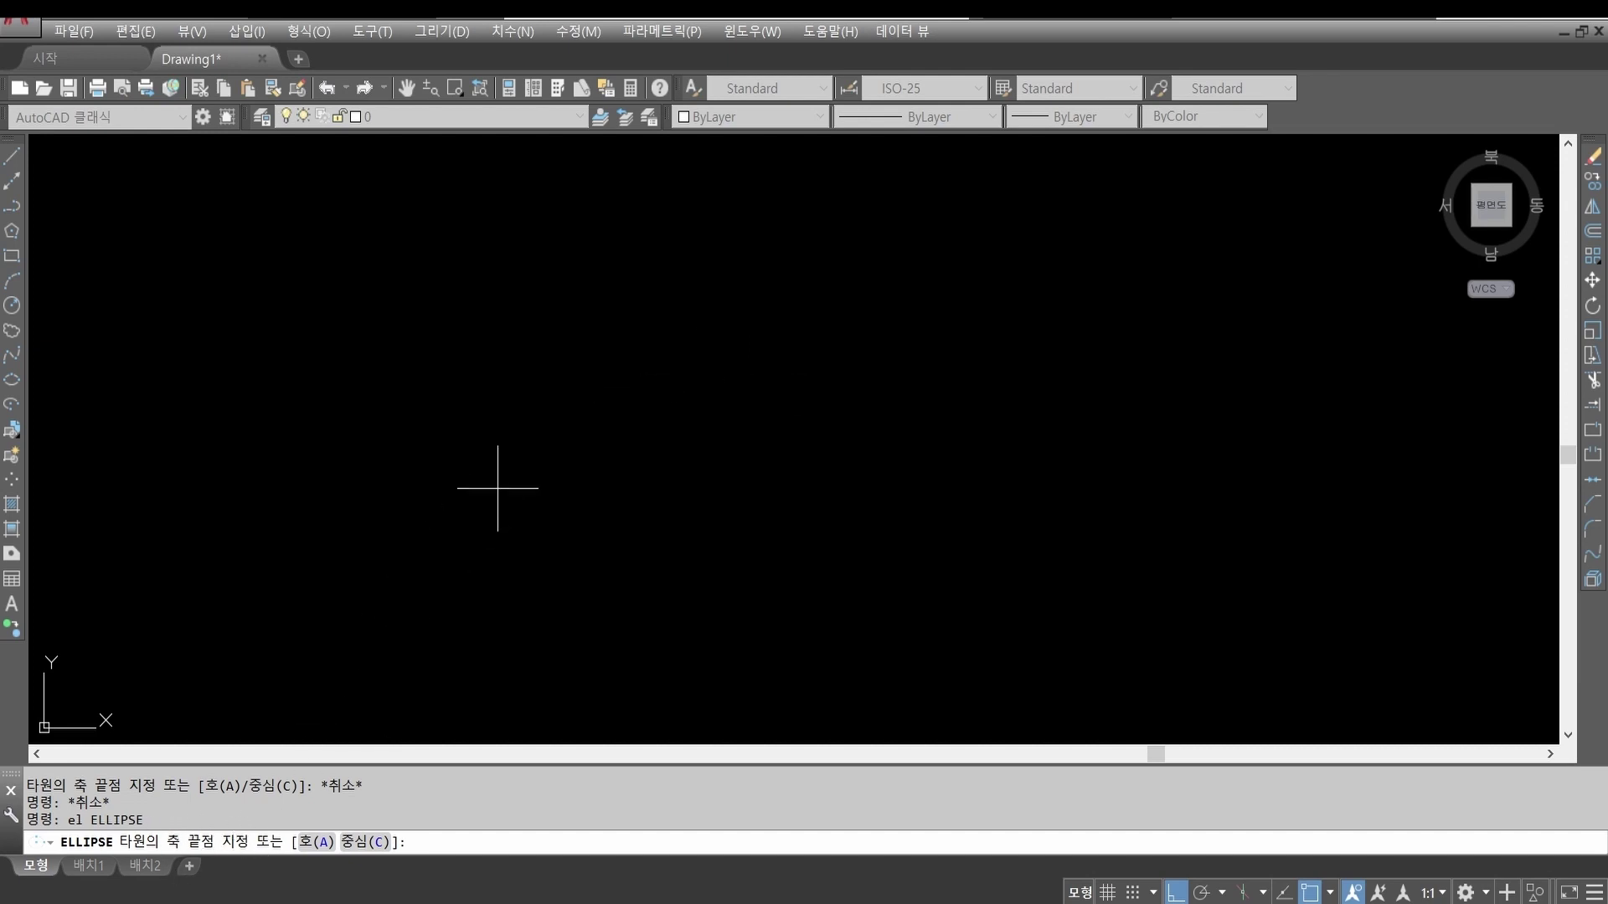
pyautogui.click(524, 427)
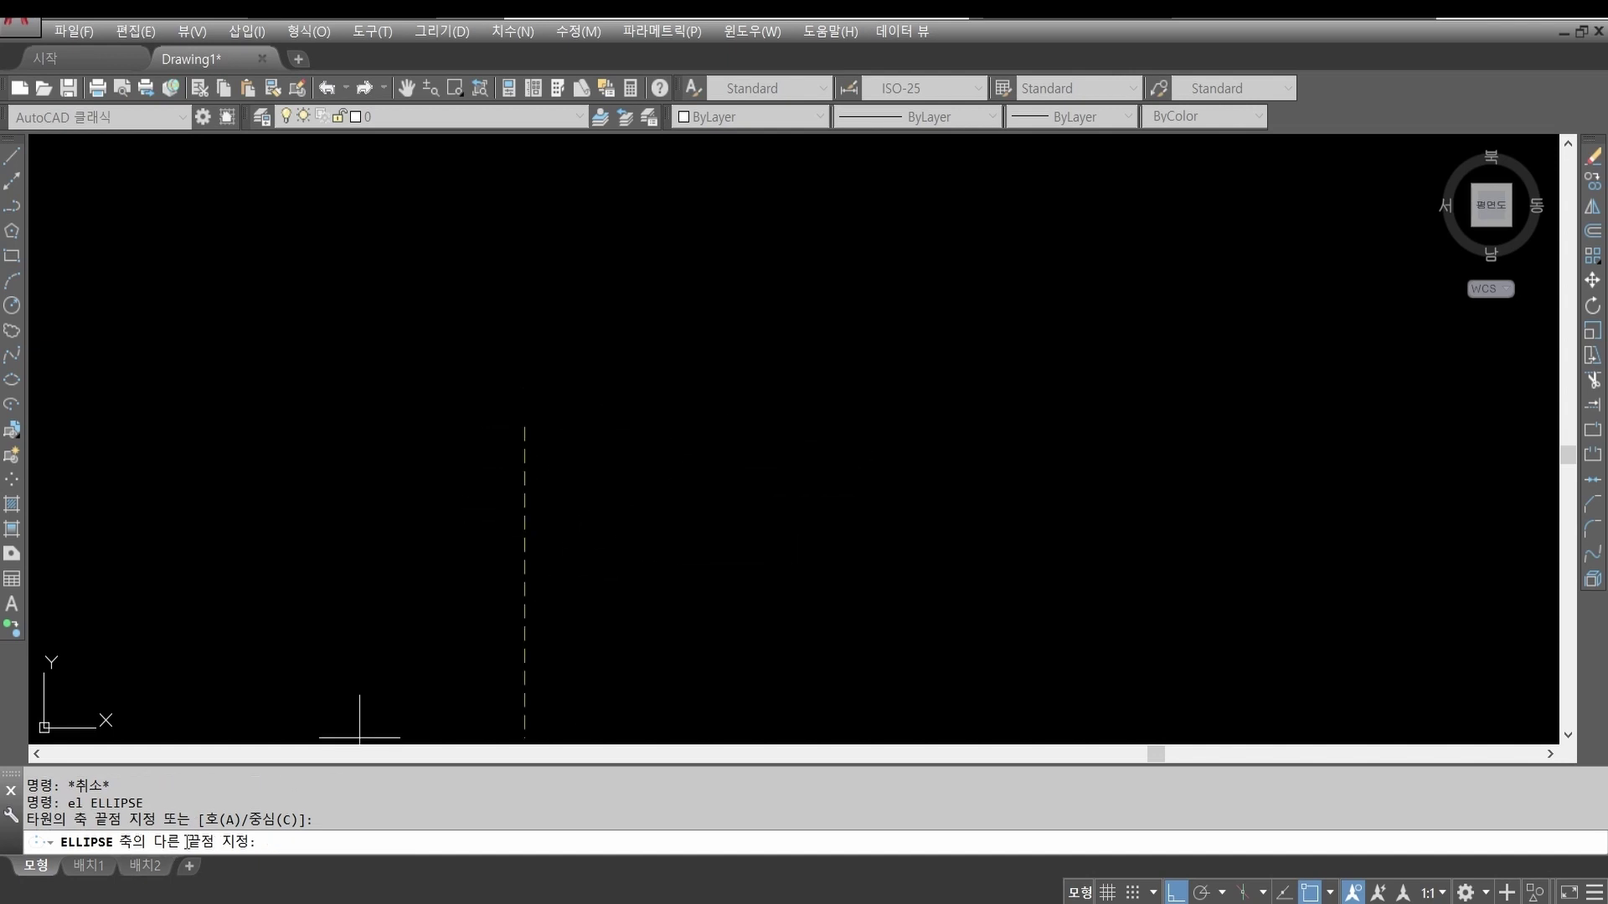
pyautogui.click(773, 410)
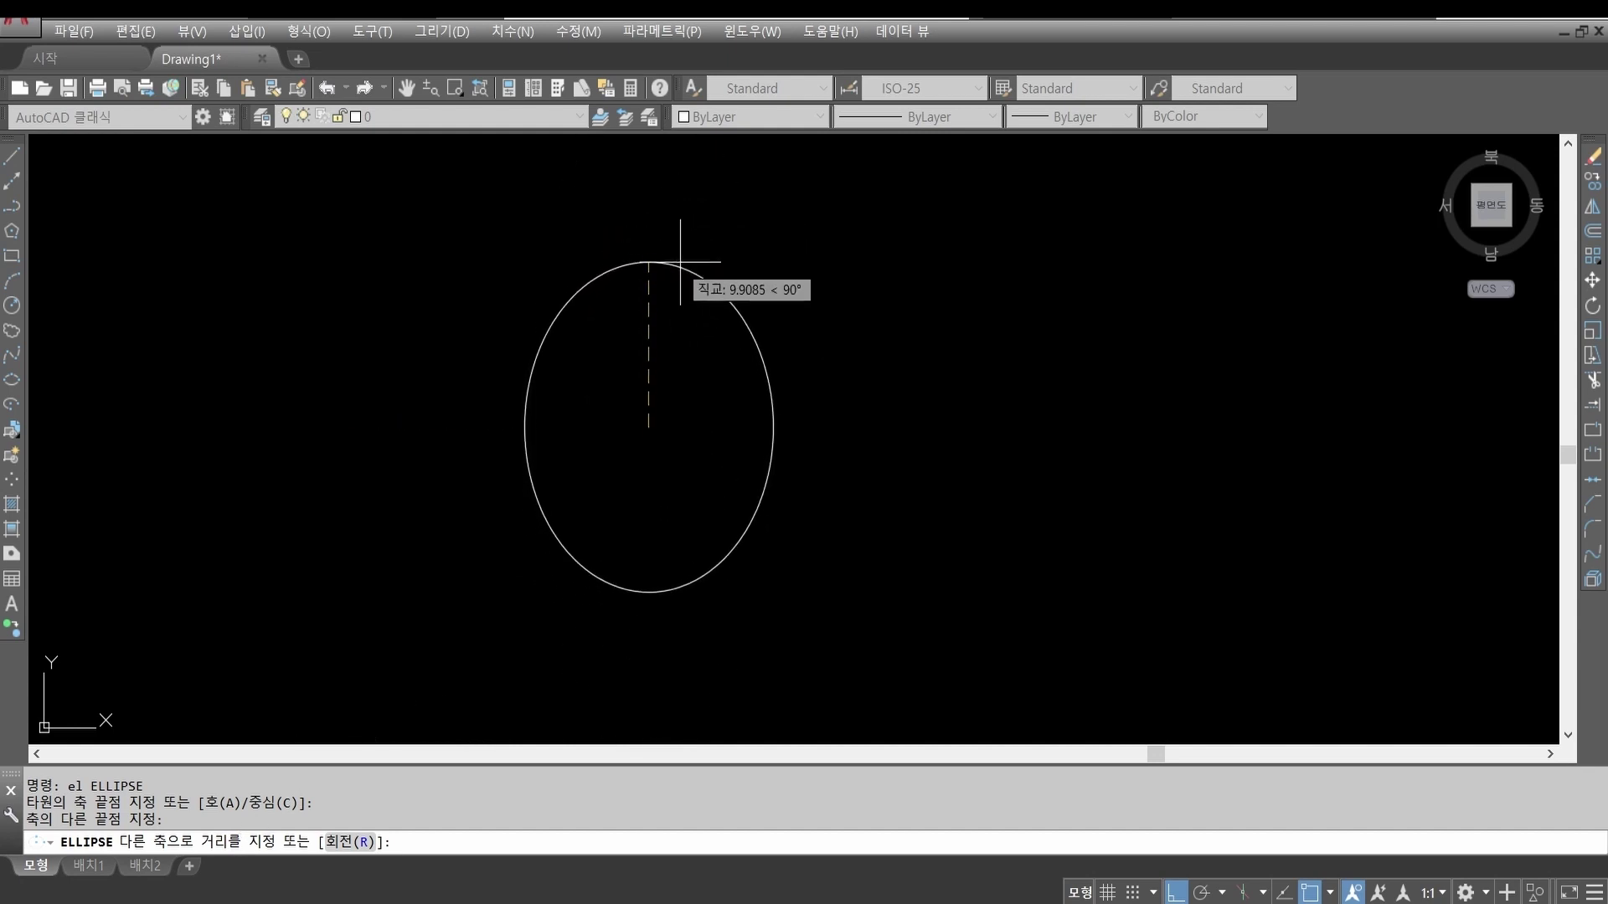
pyautogui.write('r')
pyautogui.press('Return')
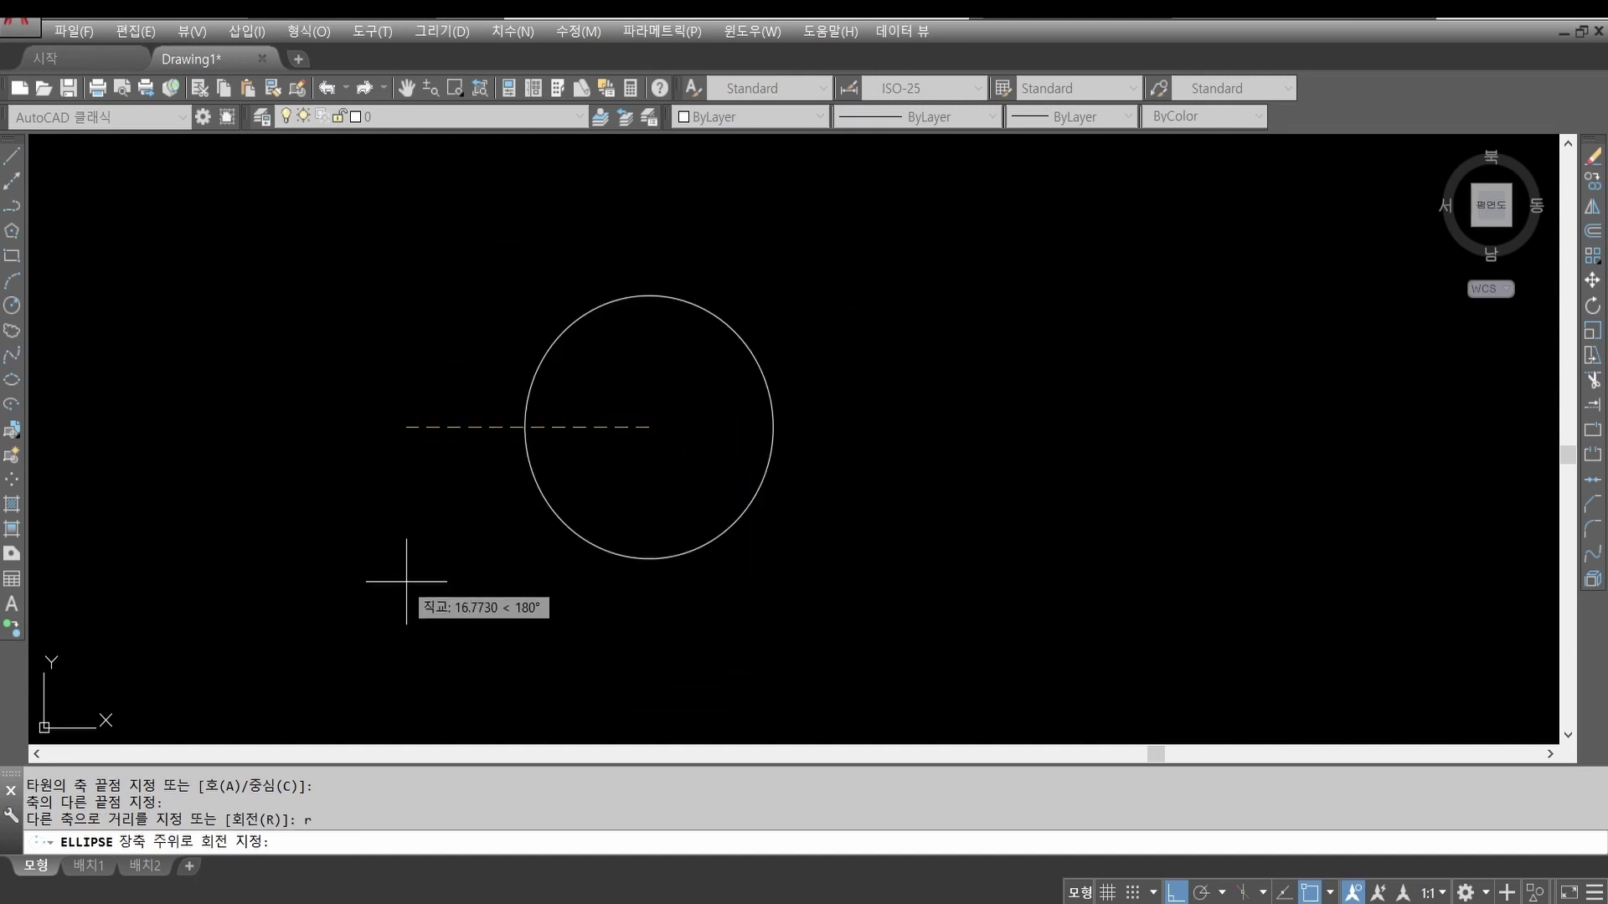
pyautogui.click(1175, 889)
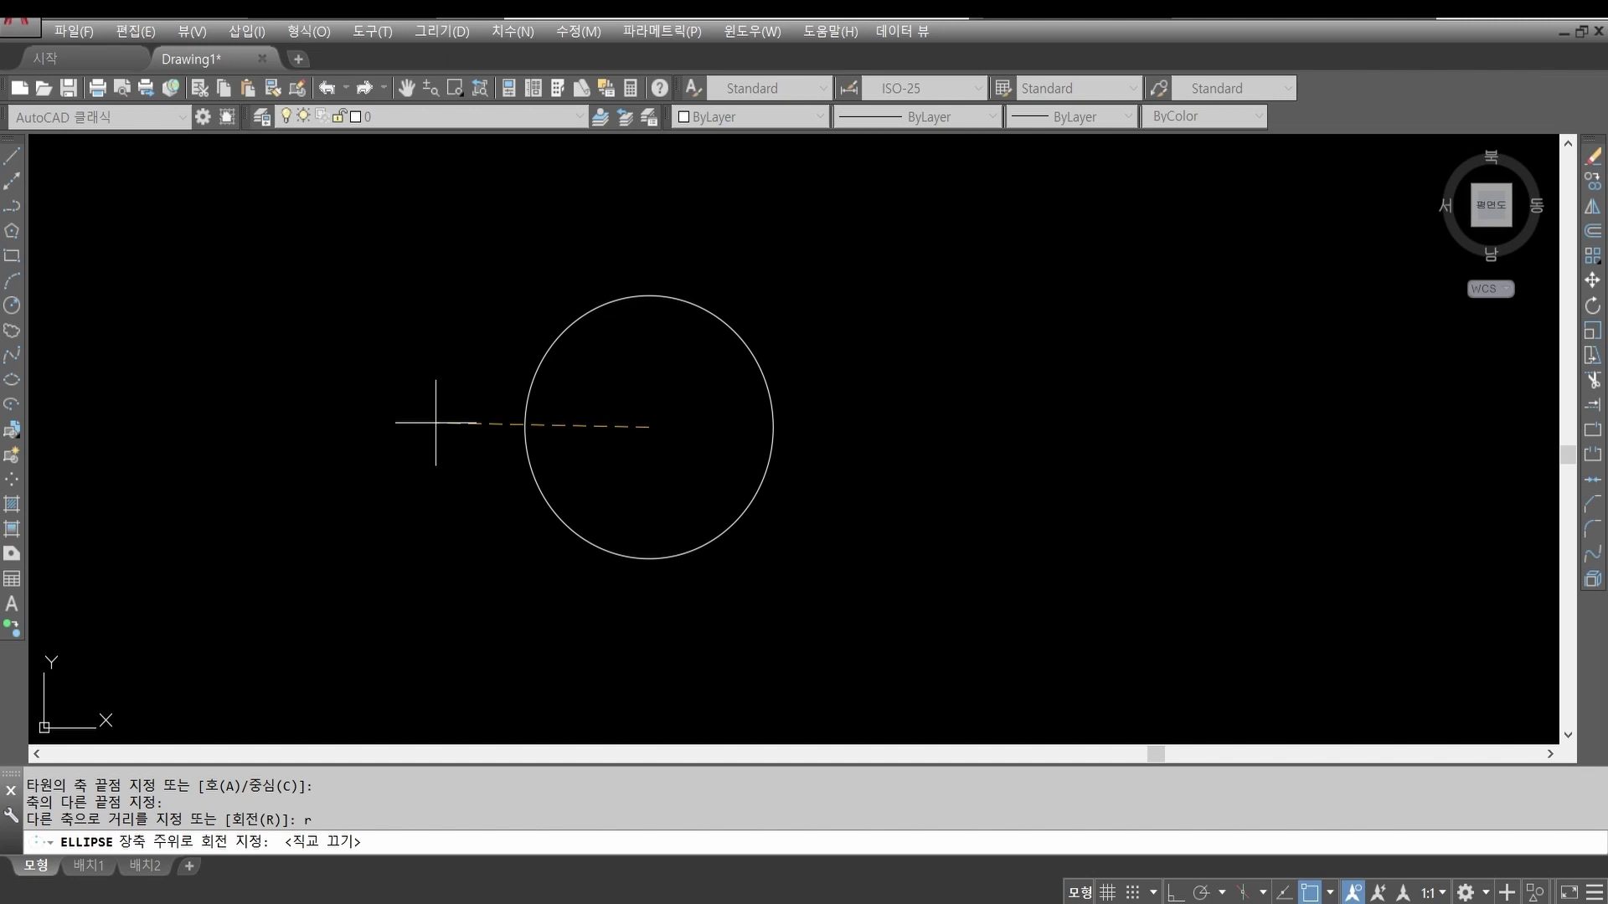
pyautogui.press('Escape')
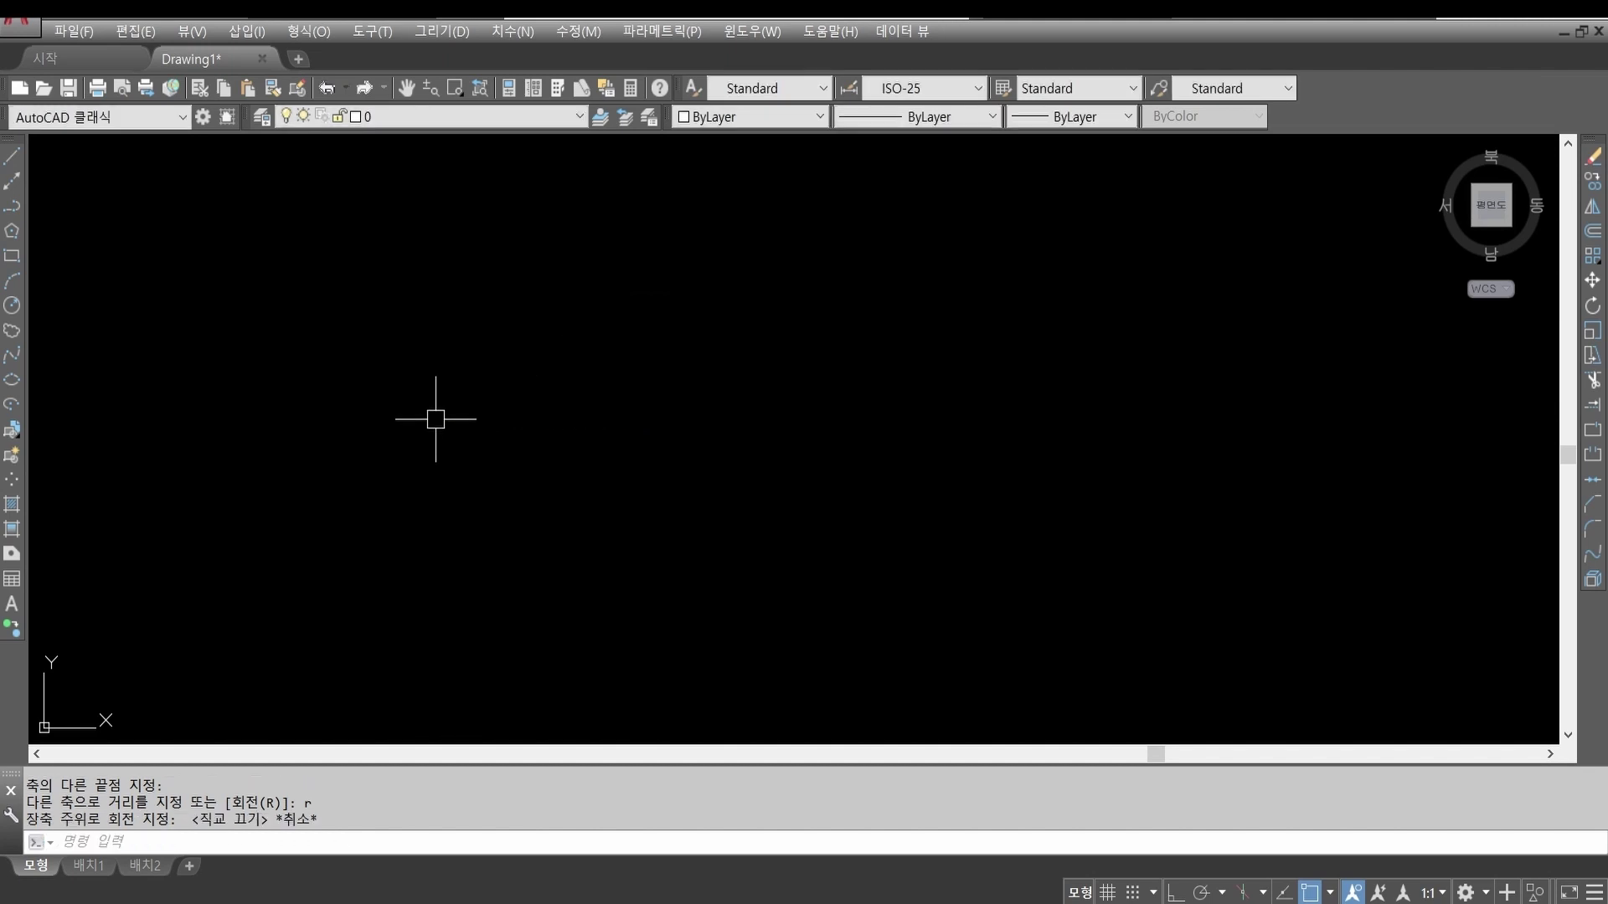
# Step: Draw a tall ellipse with Ortho mode on, placing its short horizontal axis first and the longer vertical half-axis second
pyautogui.press('Return')
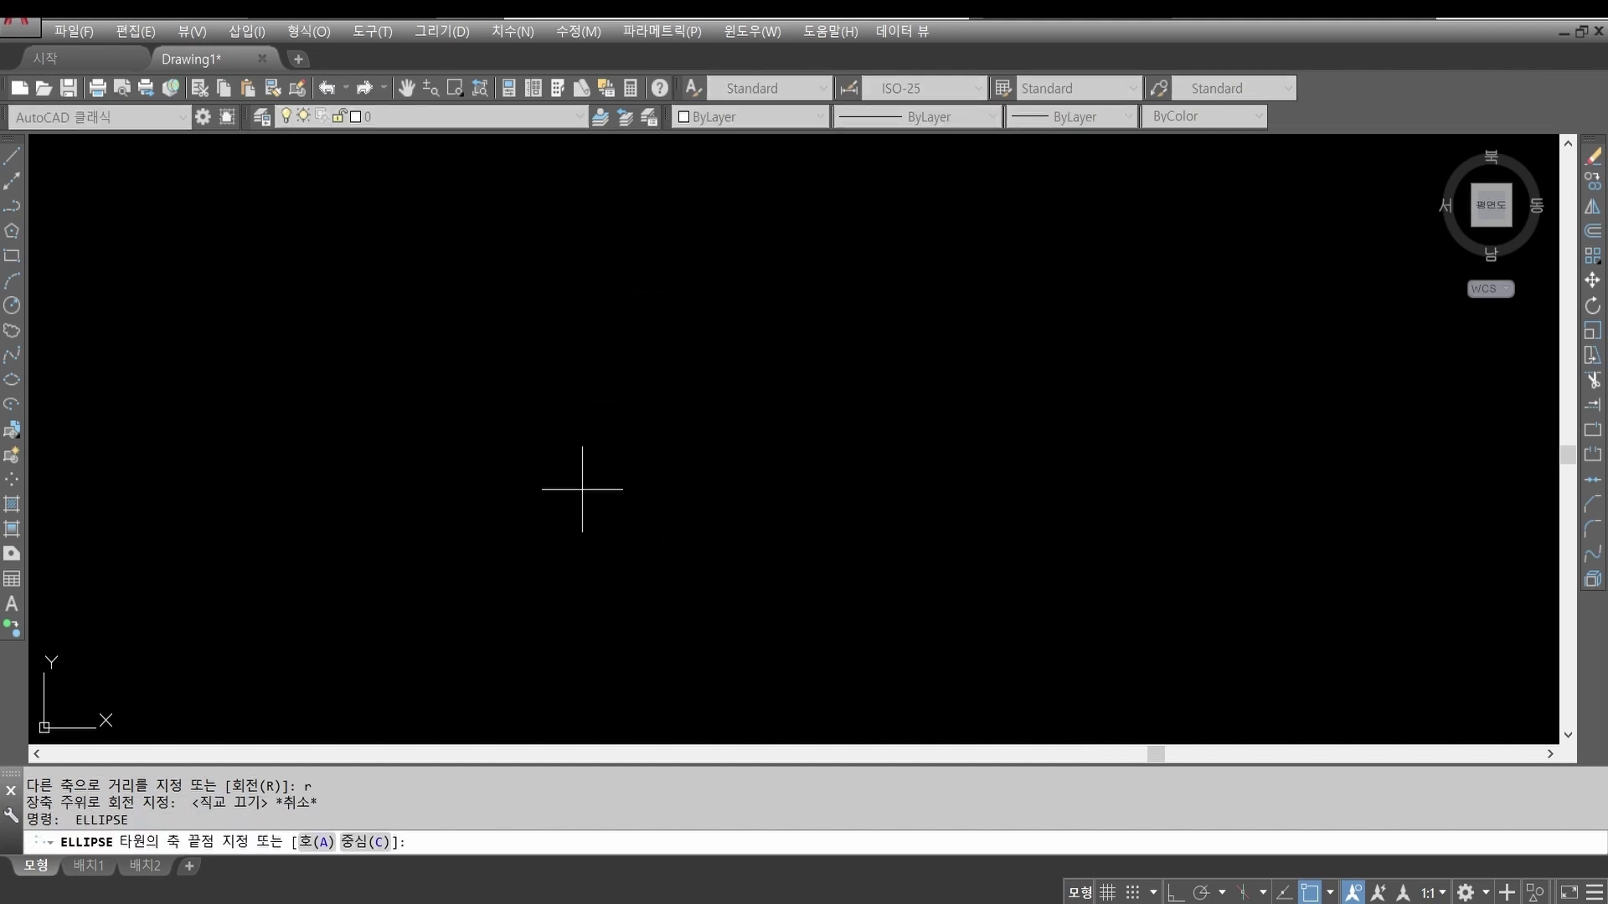
pyautogui.click(540, 447)
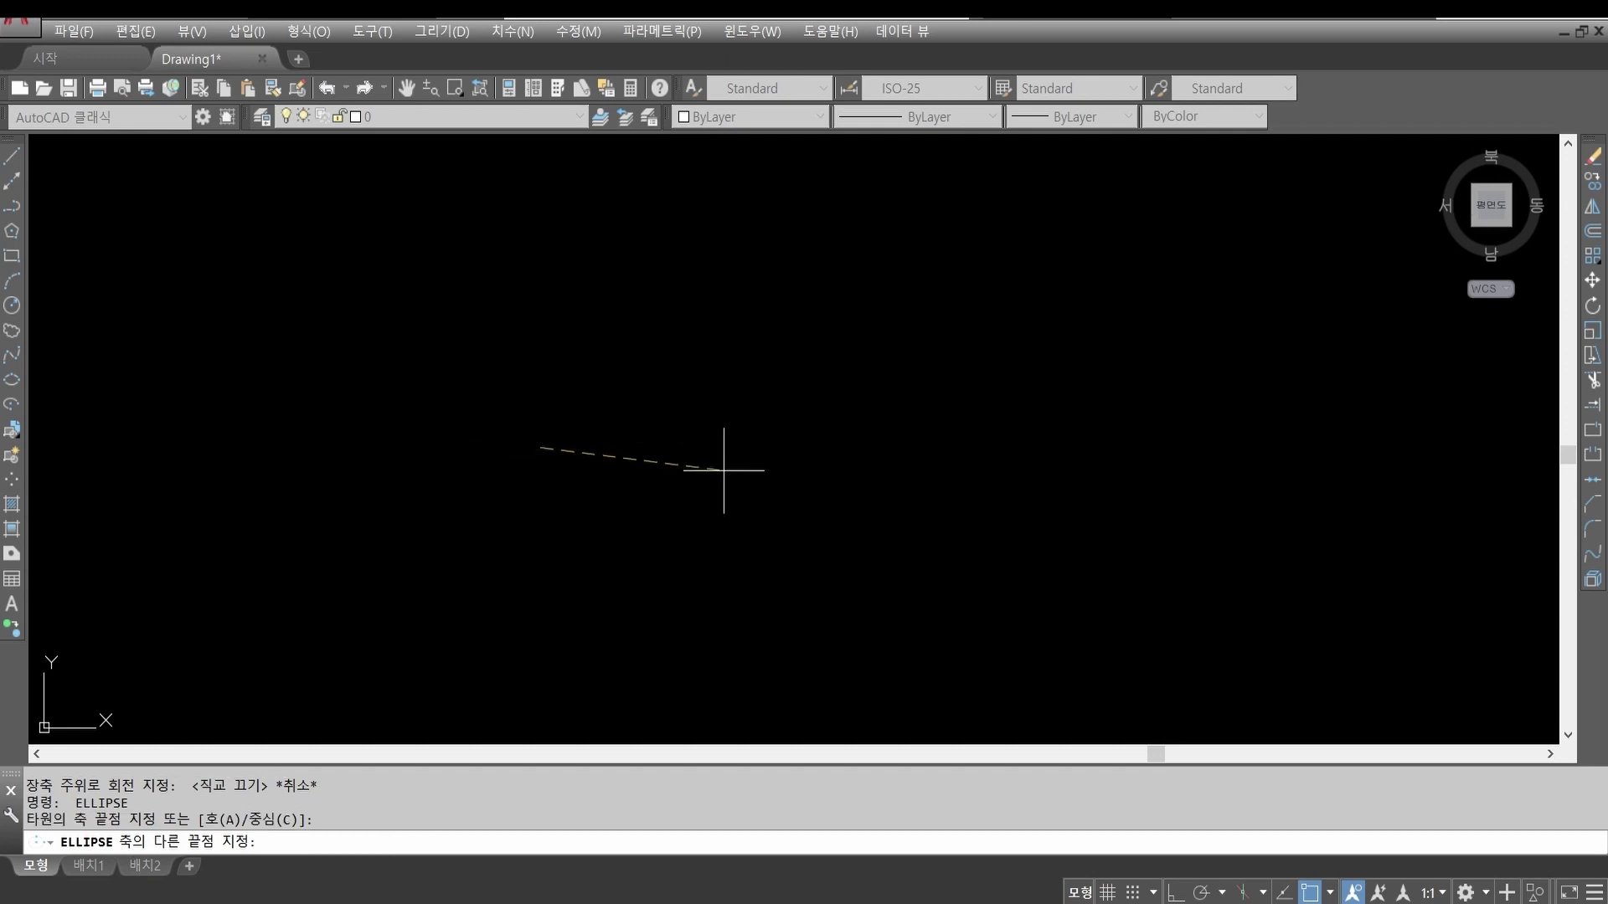
pyautogui.click(1176, 893)
pyautogui.click(774, 447)
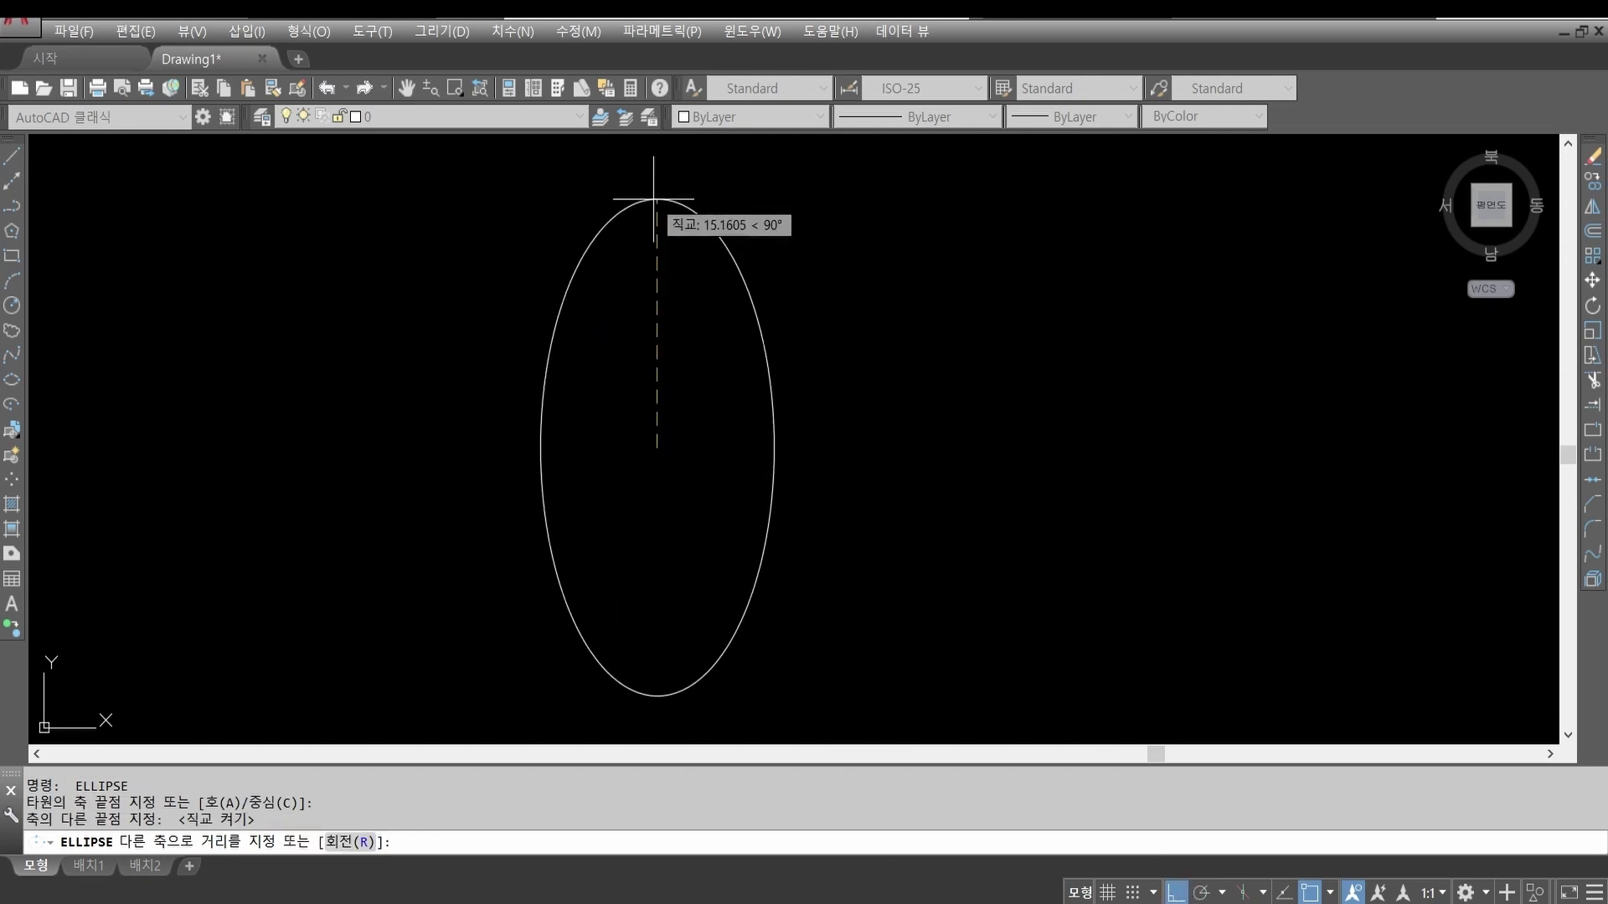
pyautogui.click(657, 224)
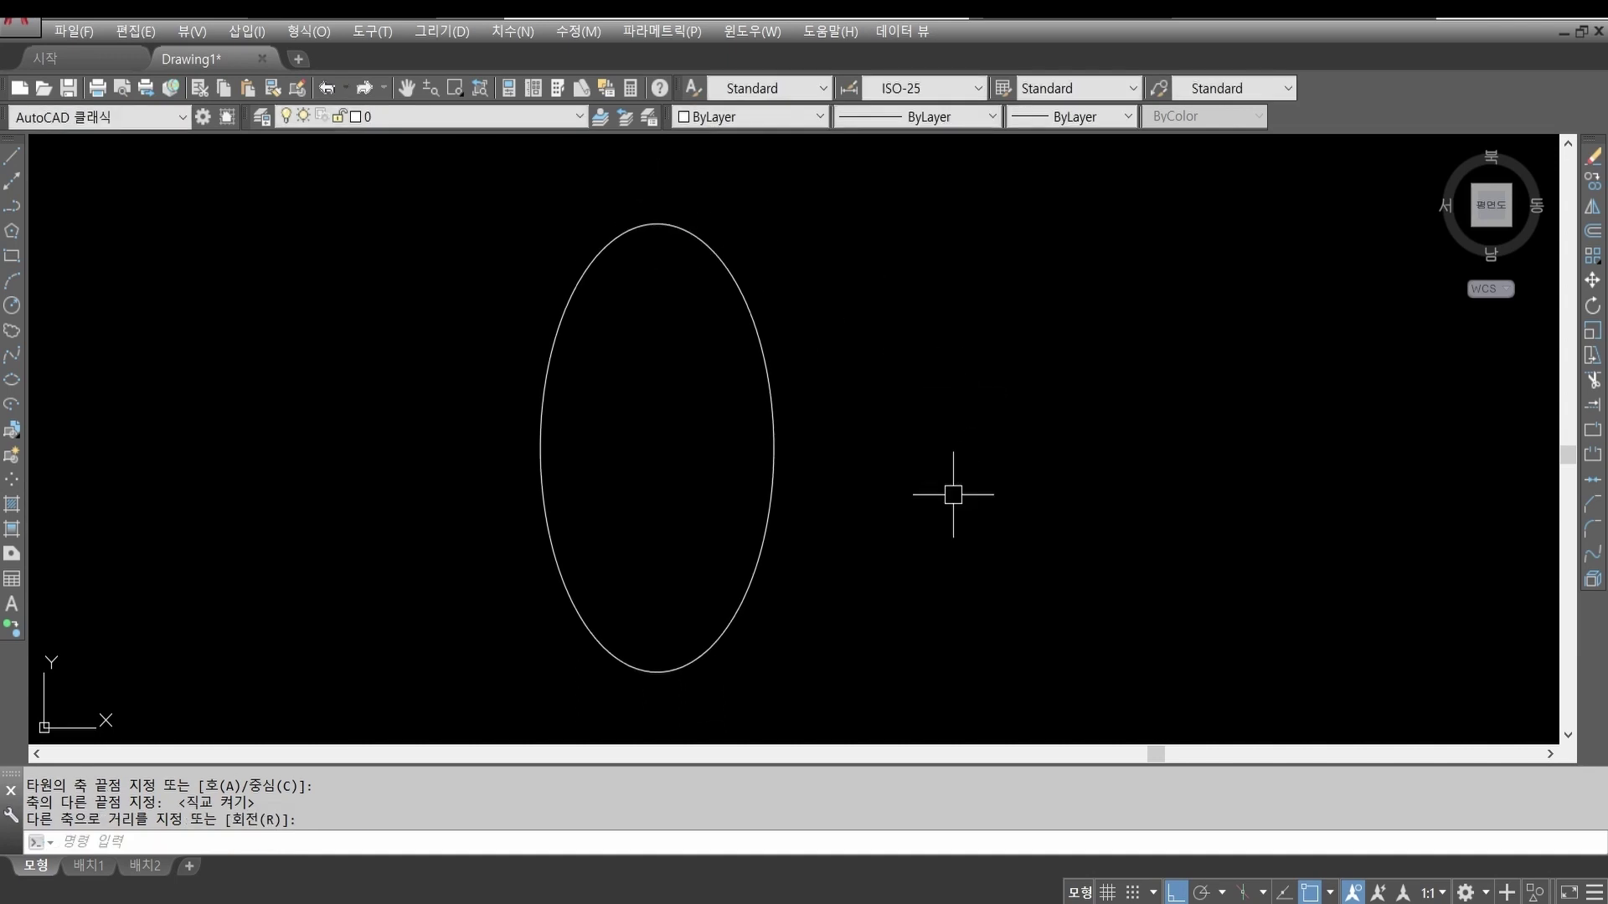
# Step: Draw a single horizontal line in the empty area to the right of the tall ellipse
pyautogui.moveTo(1047, 486); pyautogui.dragTo(777, 511, button='middle')
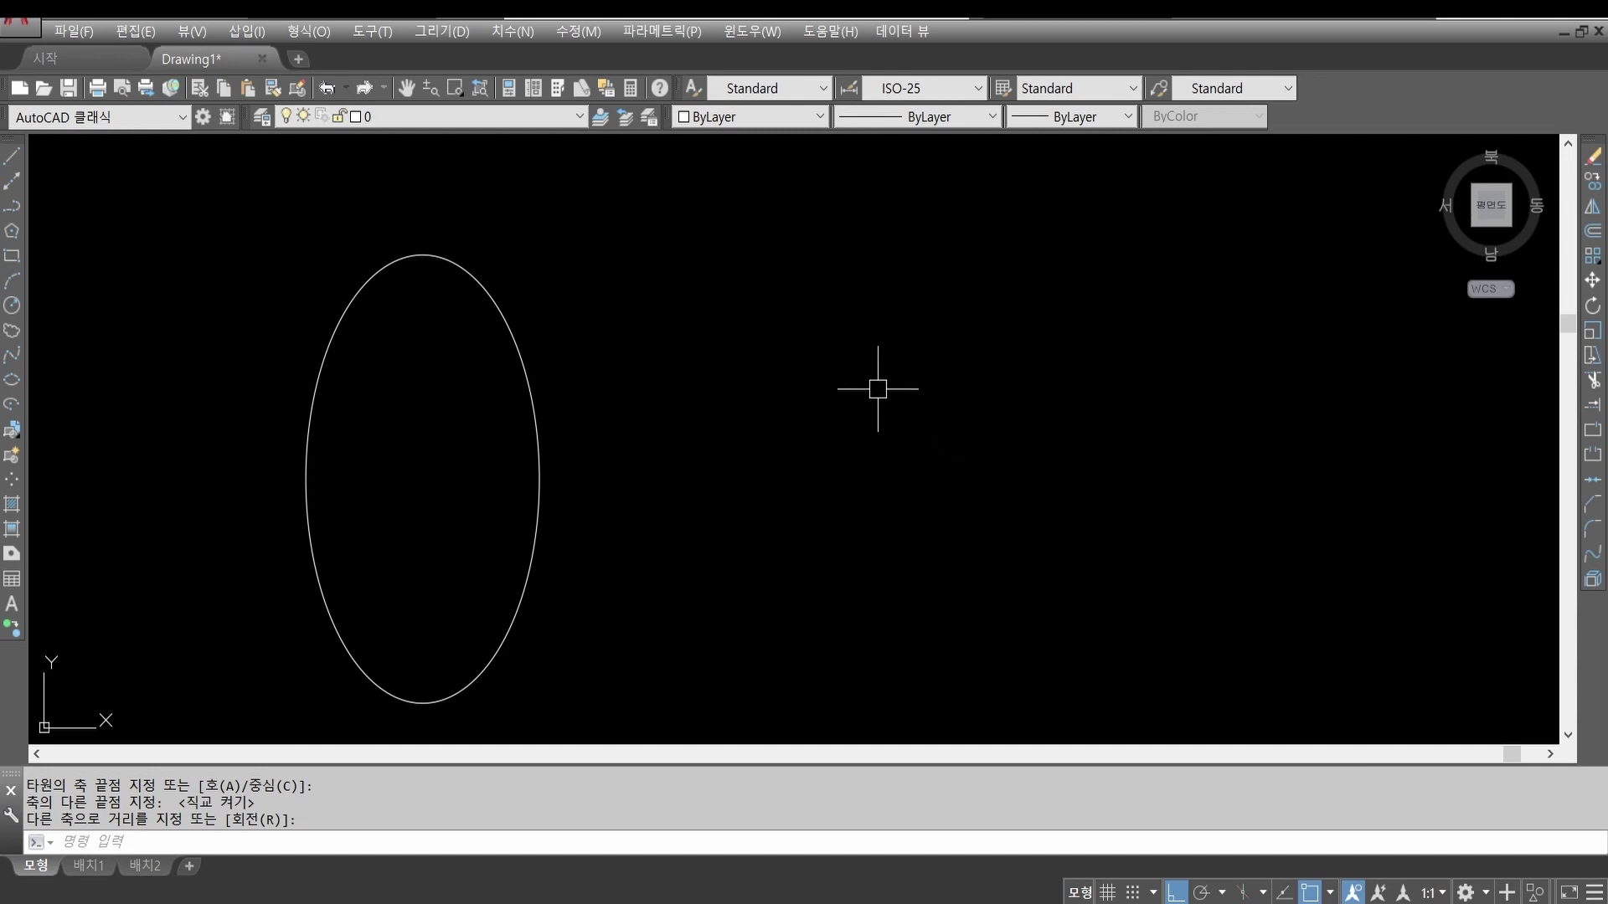
pyautogui.write('l')
pyautogui.press('Return')
pyautogui.click(772, 457)
pyautogui.click(1043, 456)
pyautogui.press('Return')
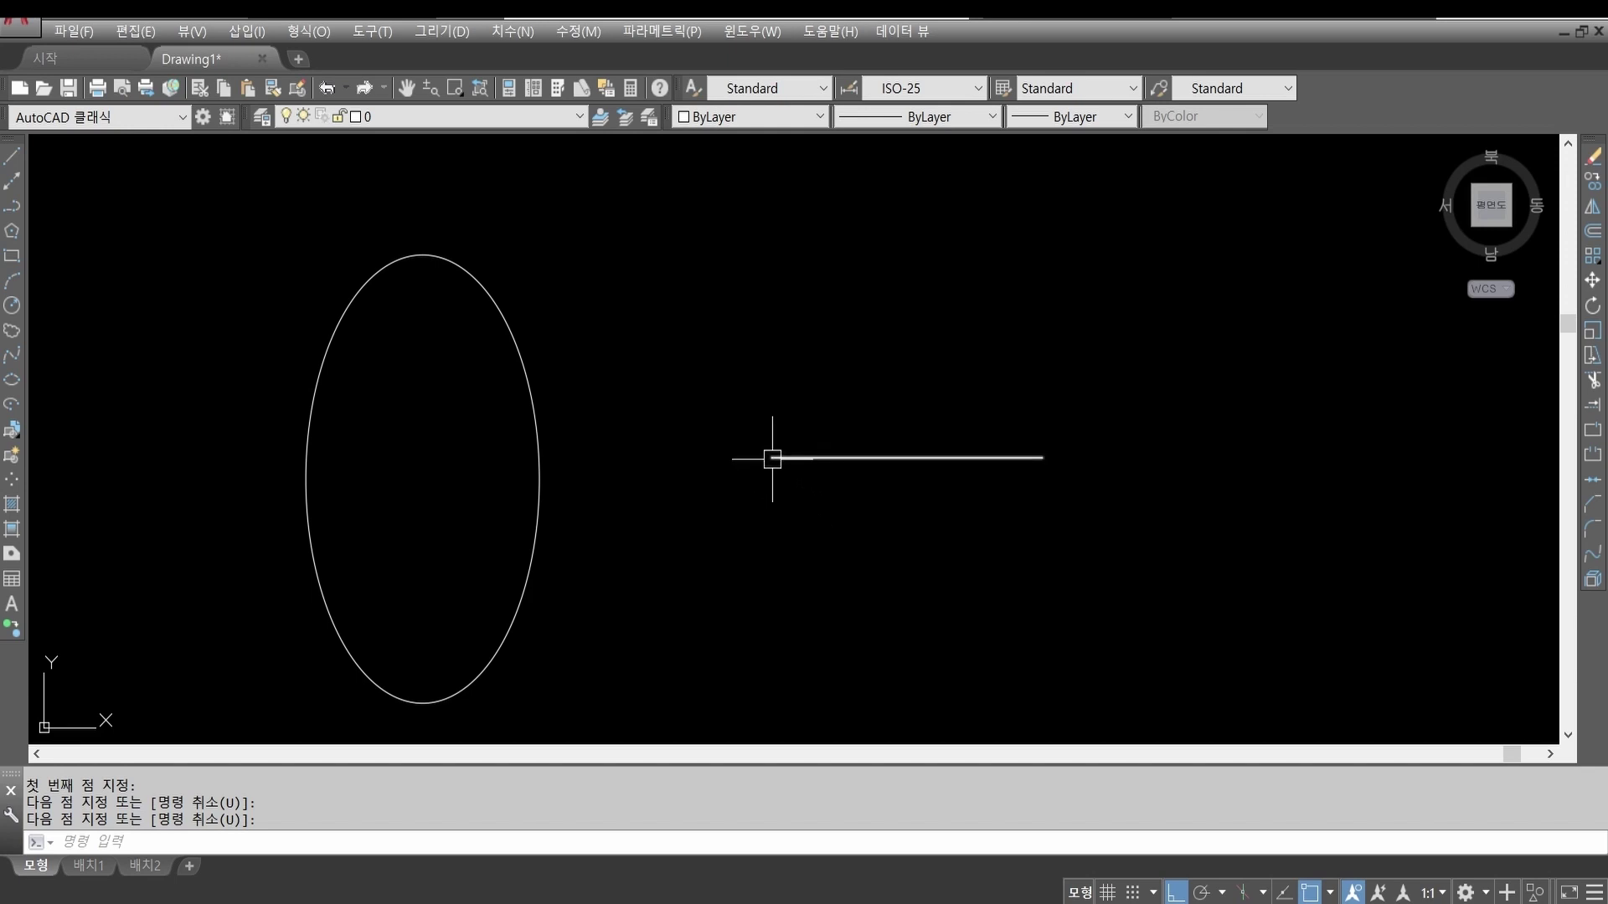
# Step: Try to draw an ellipse using the two endpoints of the horizontal line as its full axis
pyautogui.write('el')
pyautogui.press('Return')
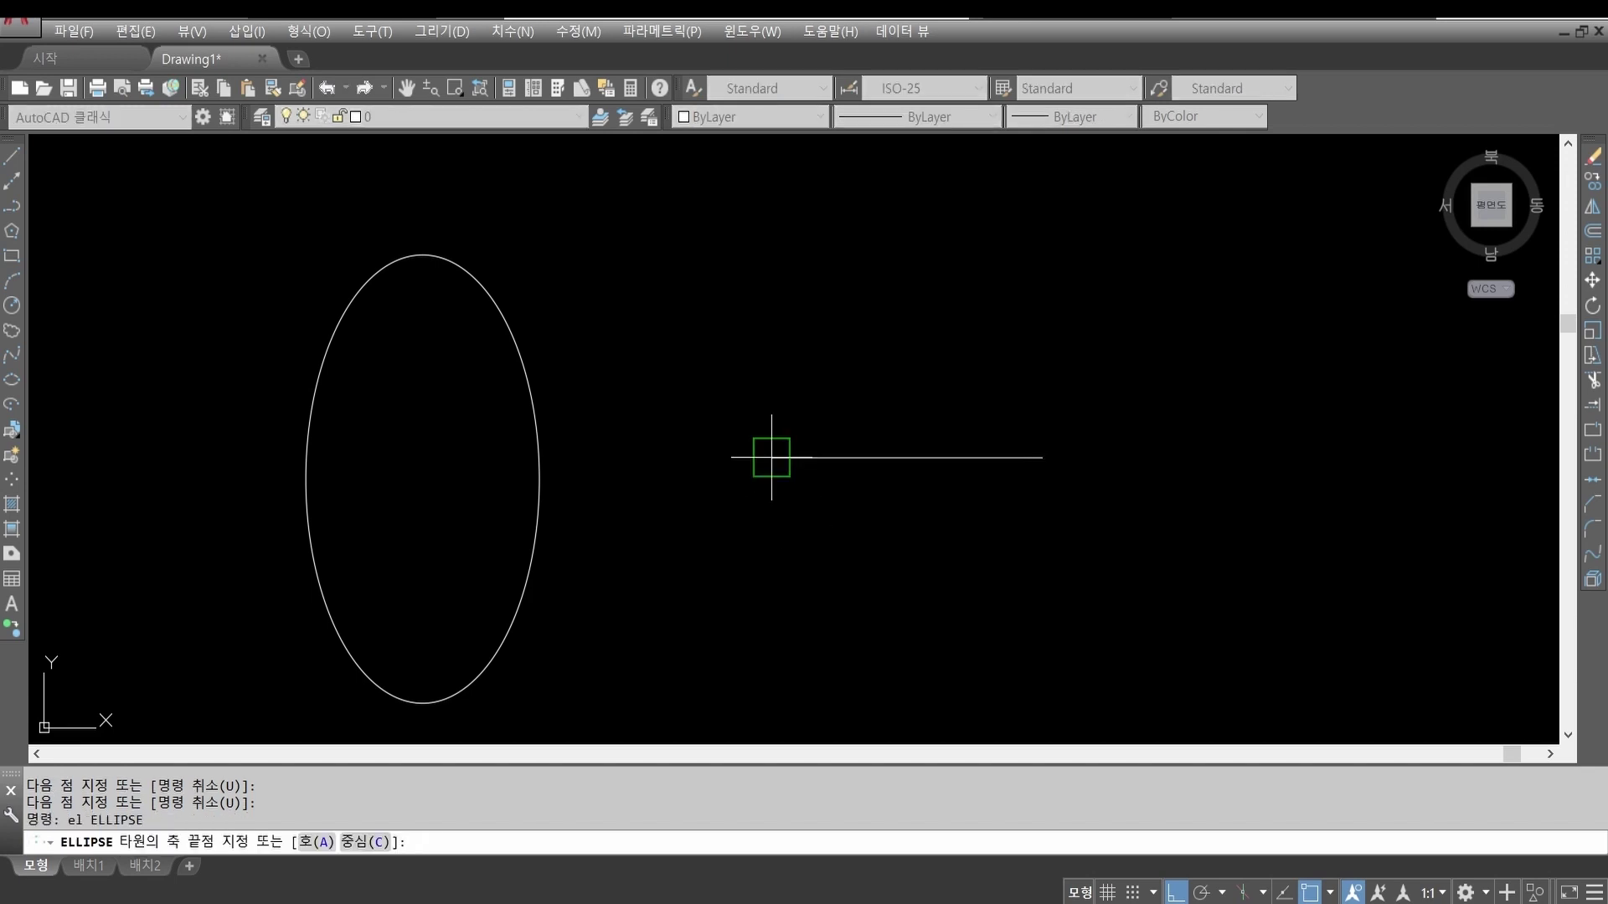
pyautogui.click(771, 457)
pyautogui.click(1043, 457)
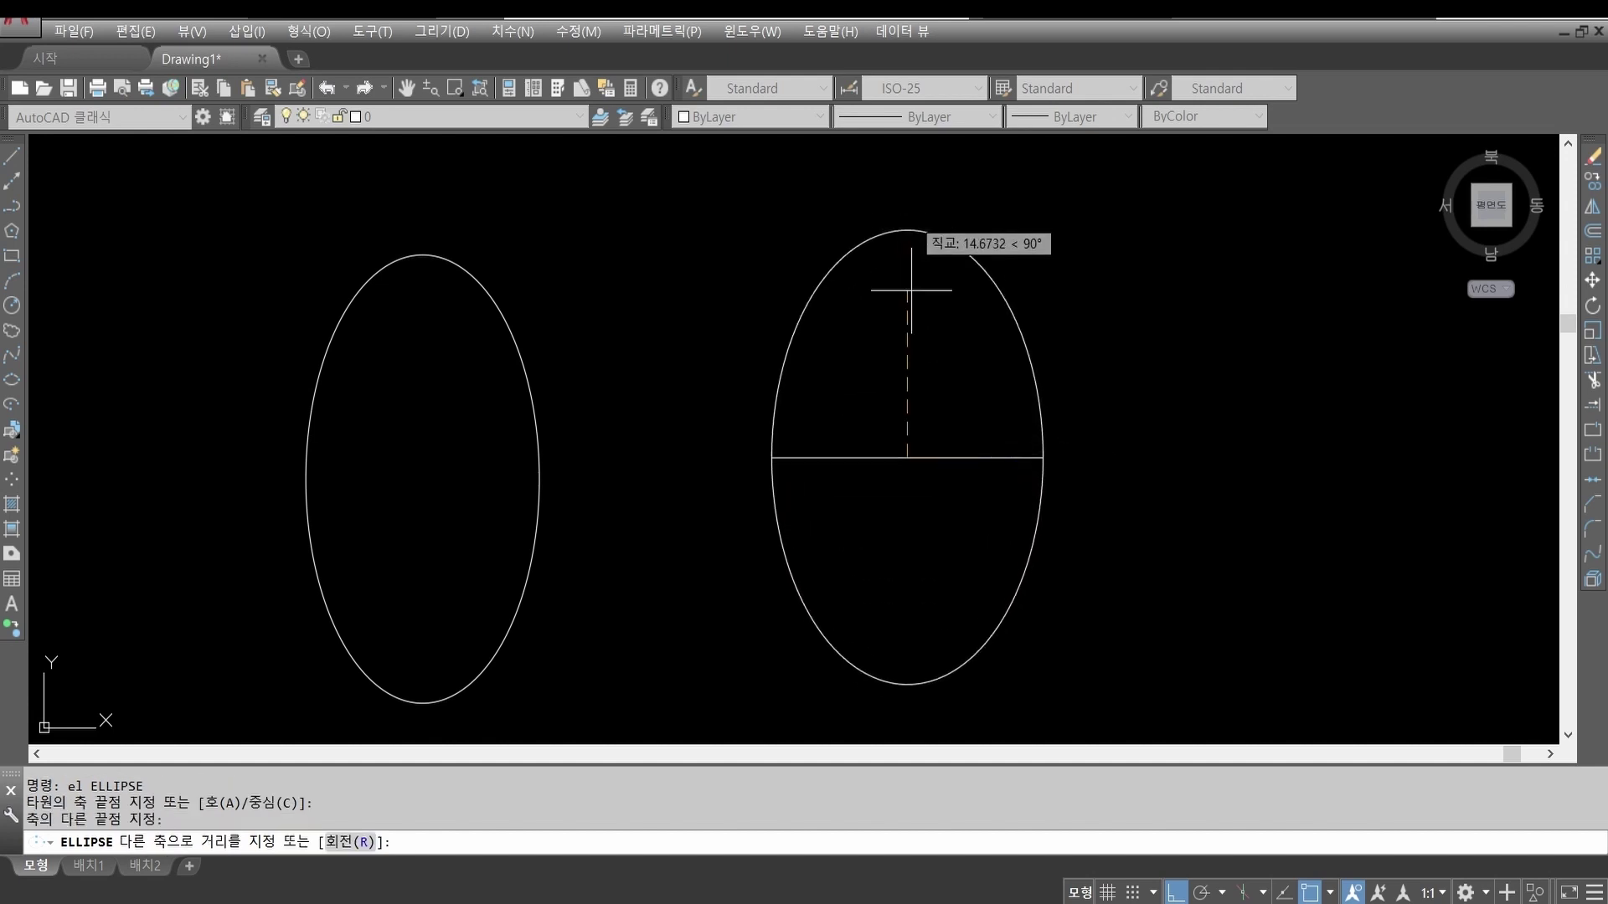
pyautogui.press('Escape')
pyautogui.press('Escape')
pyautogui.press('Escape')
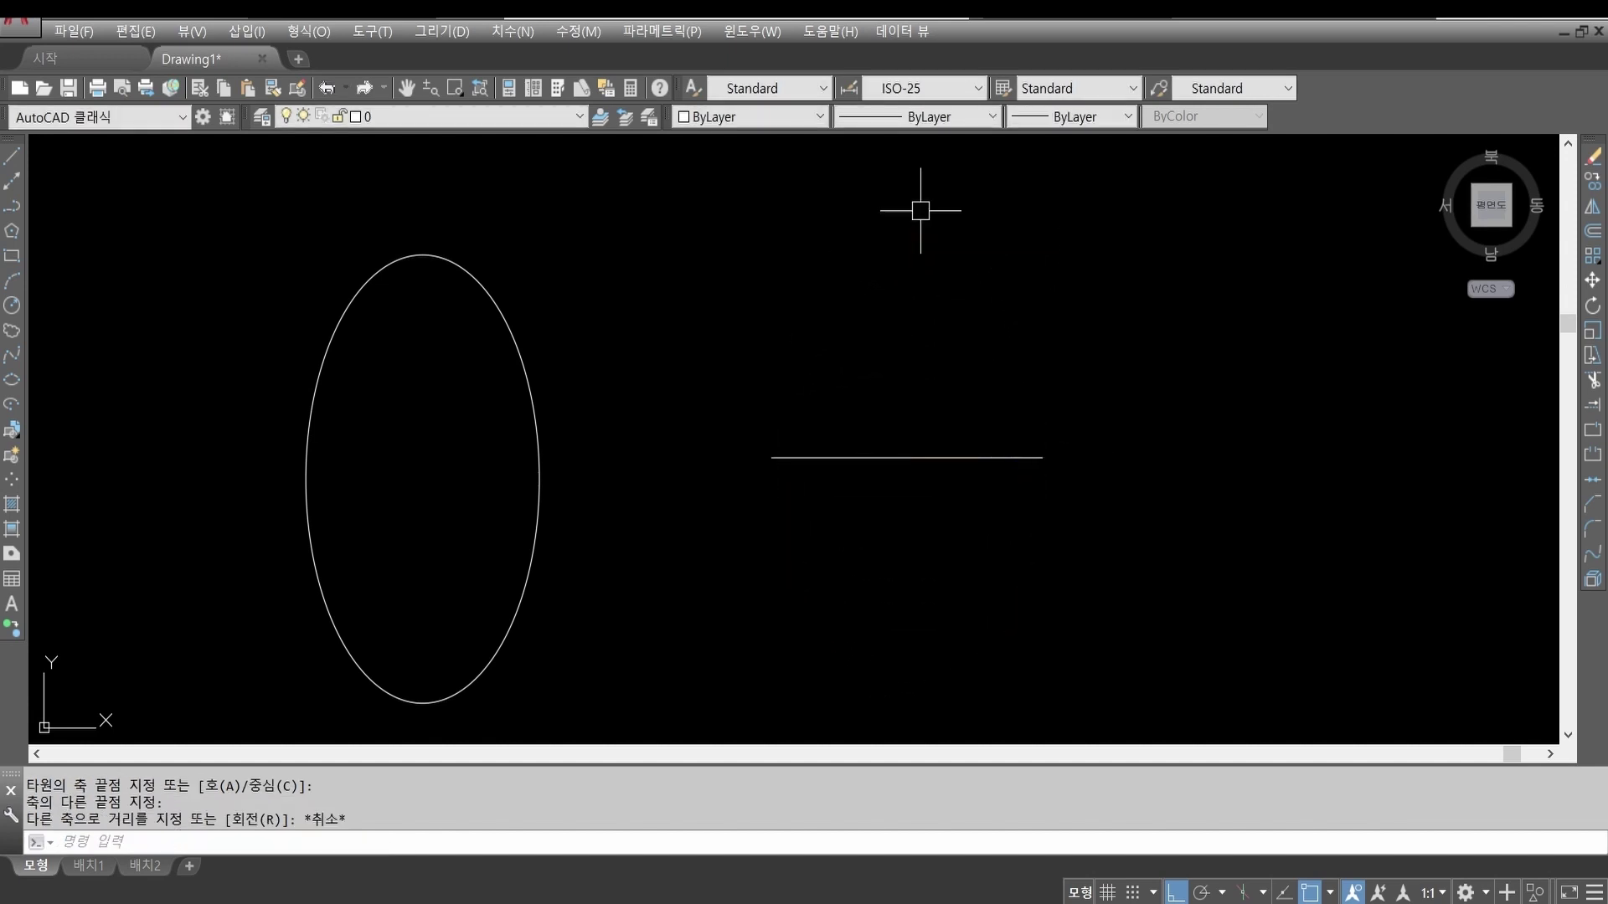
# Step: Draw a wide ellipse with the Center option, centred on the line's left endpoint, with its right endpoint as axis end and a shorter vertical half-axis
pyautogui.write('el')
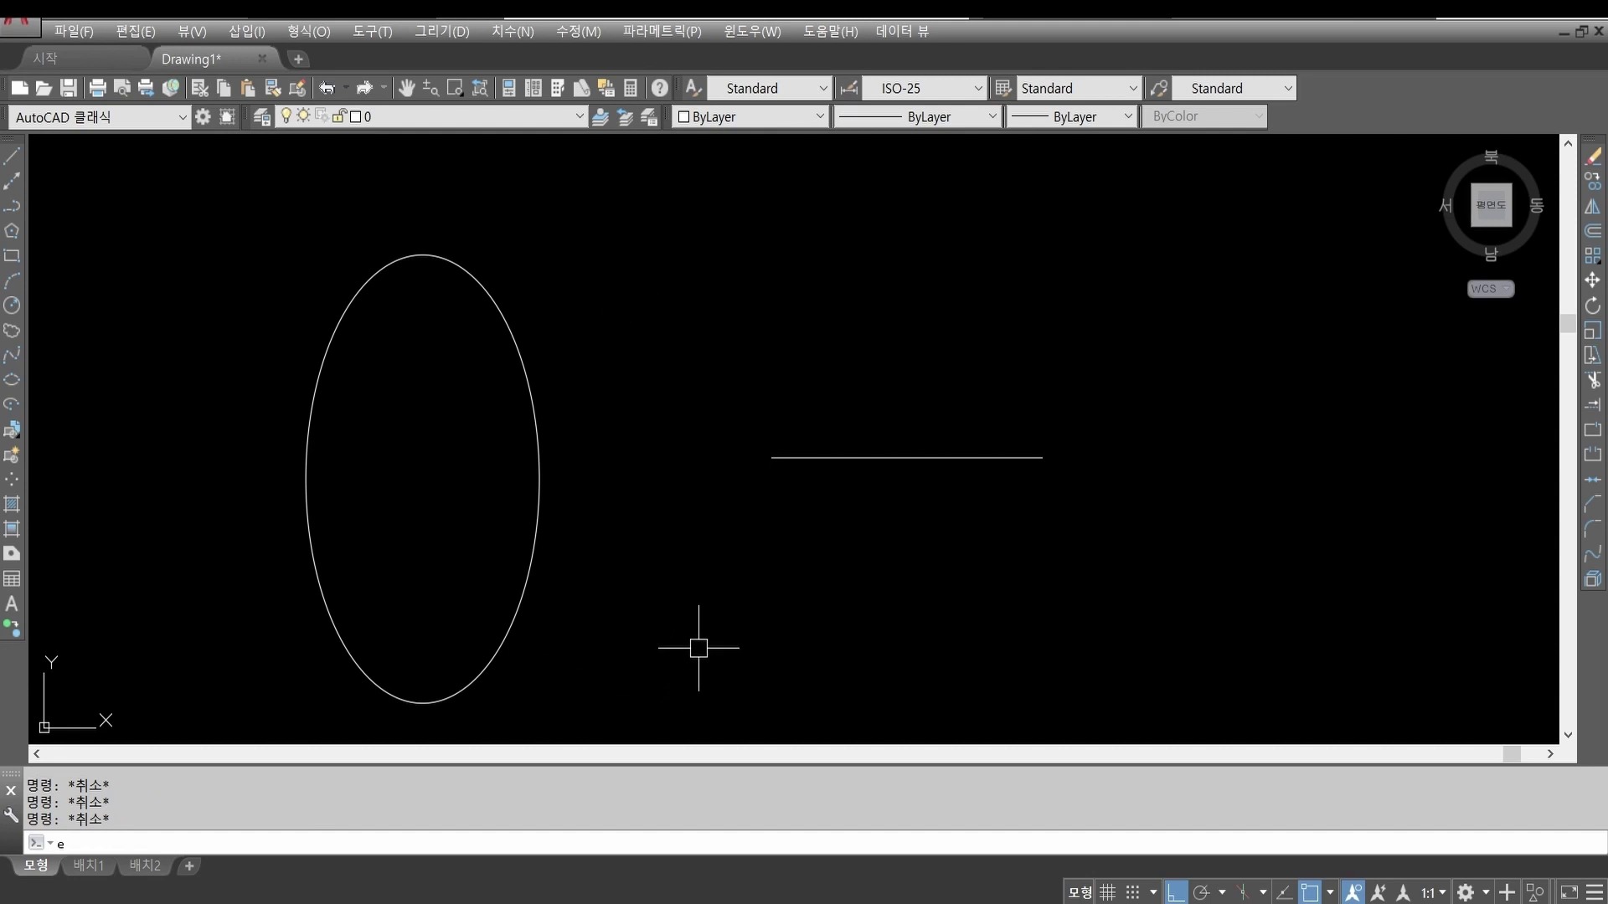
pyautogui.press('Return')
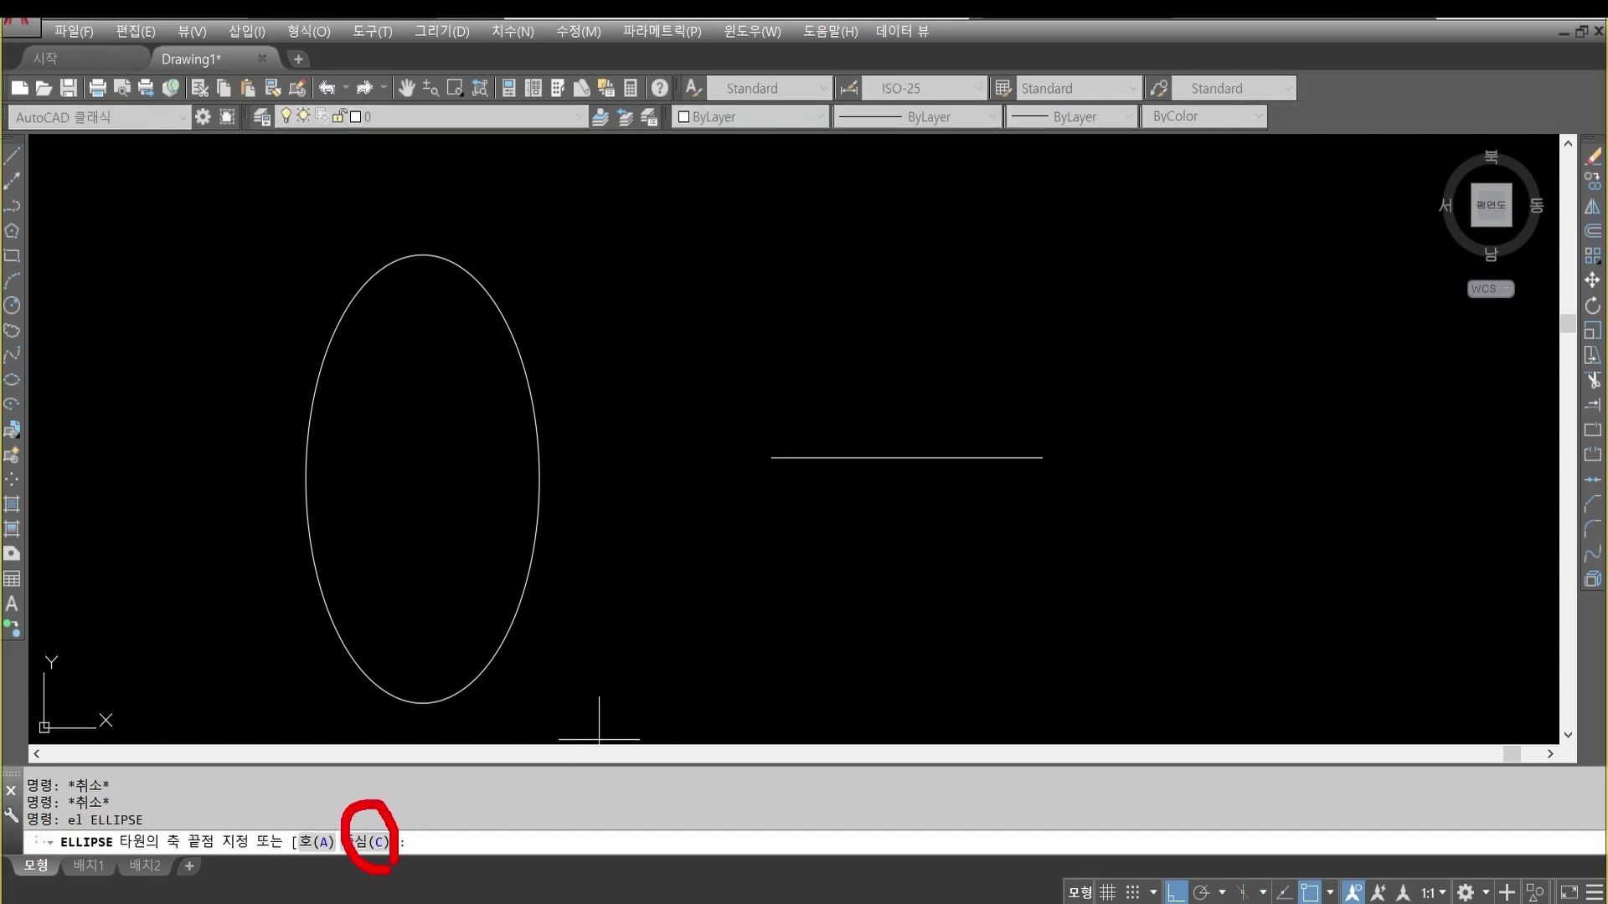
pyautogui.write('c')
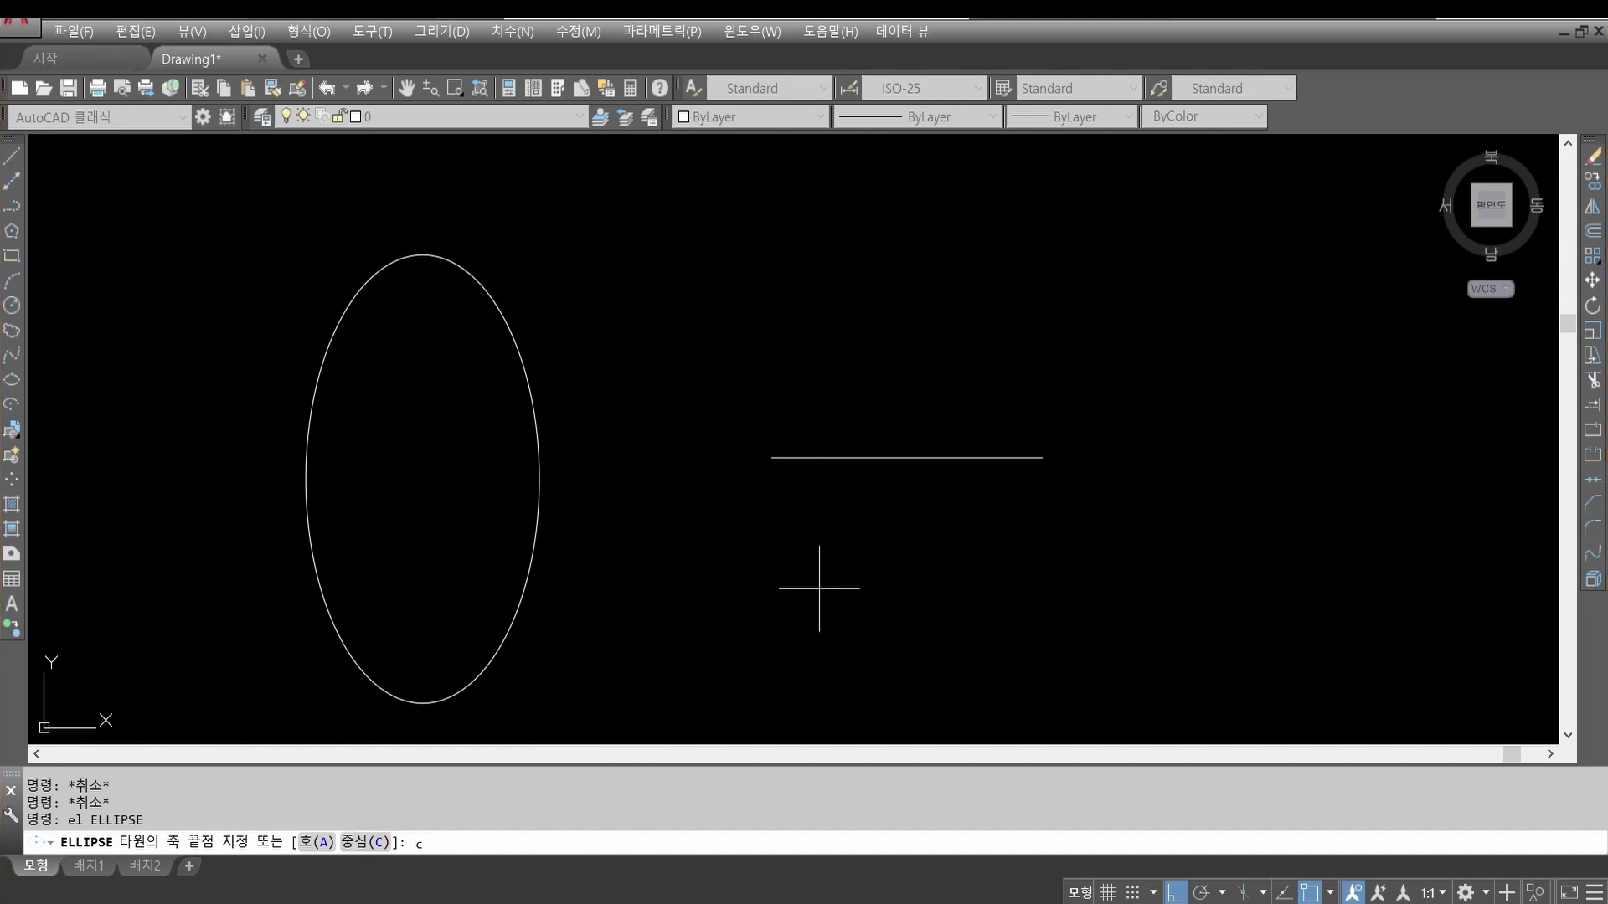
pyautogui.press('Return')
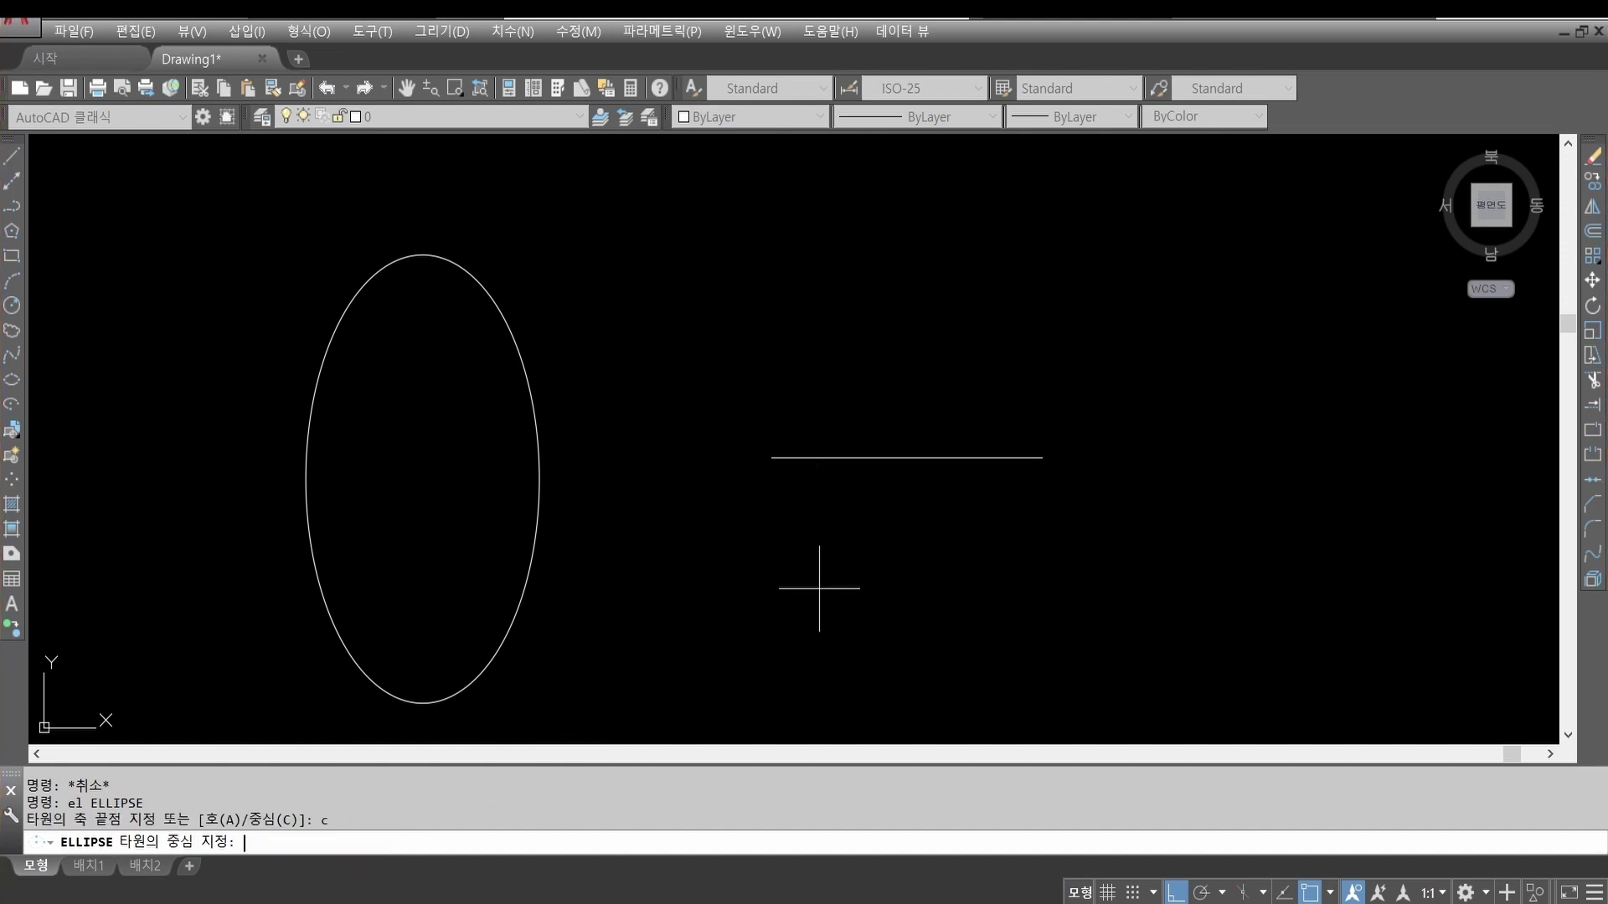
pyautogui.click(771, 458)
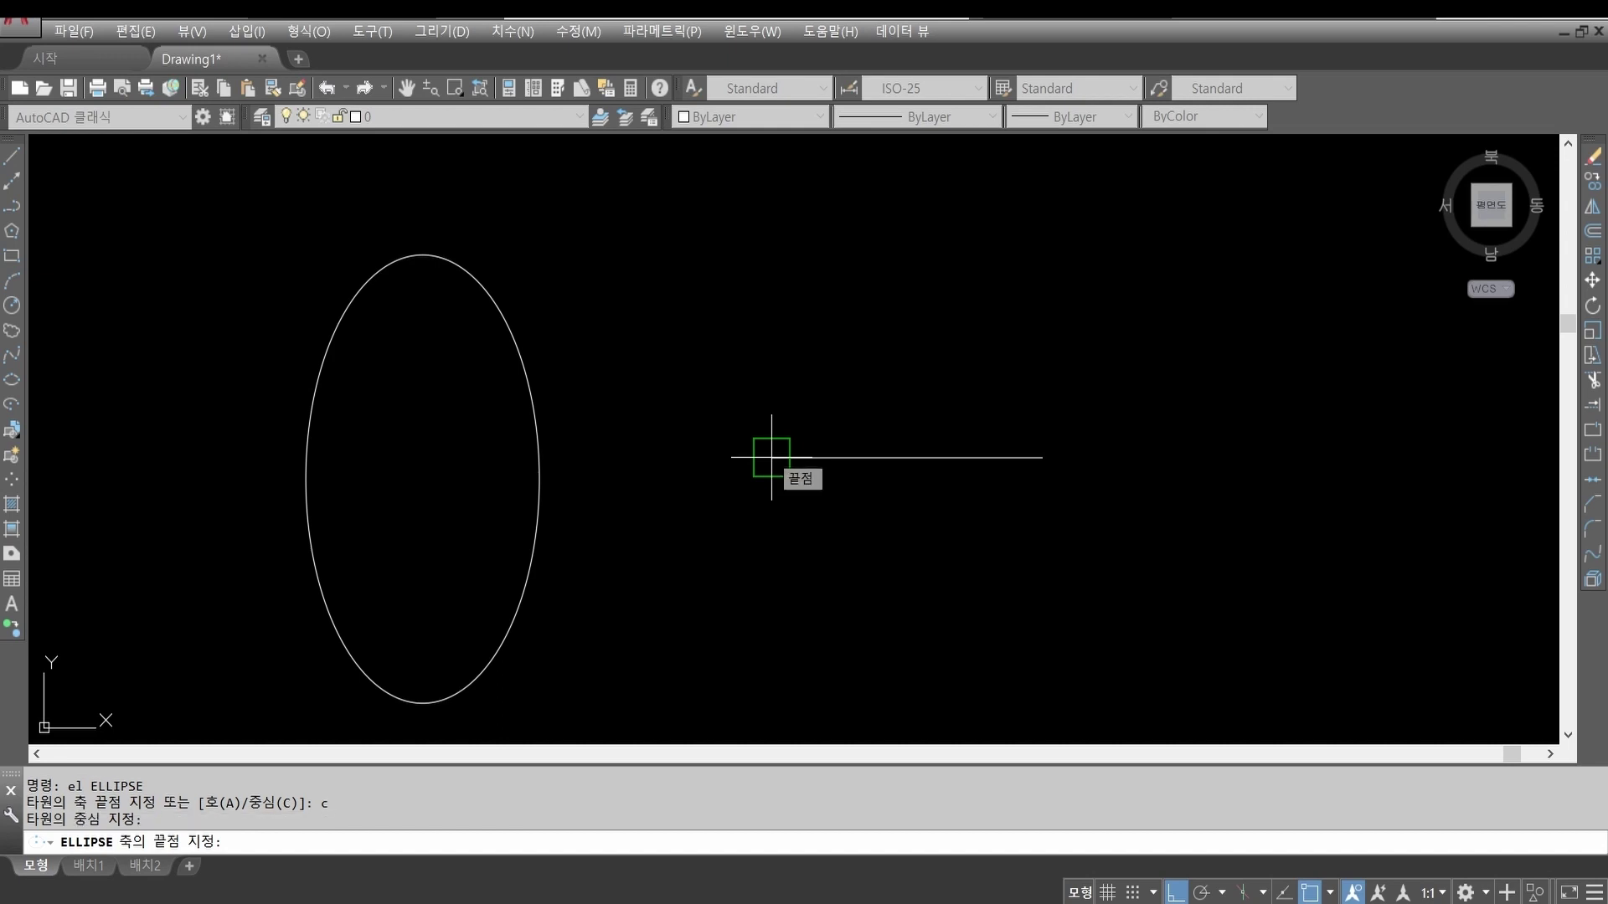
pyautogui.click(1043, 458)
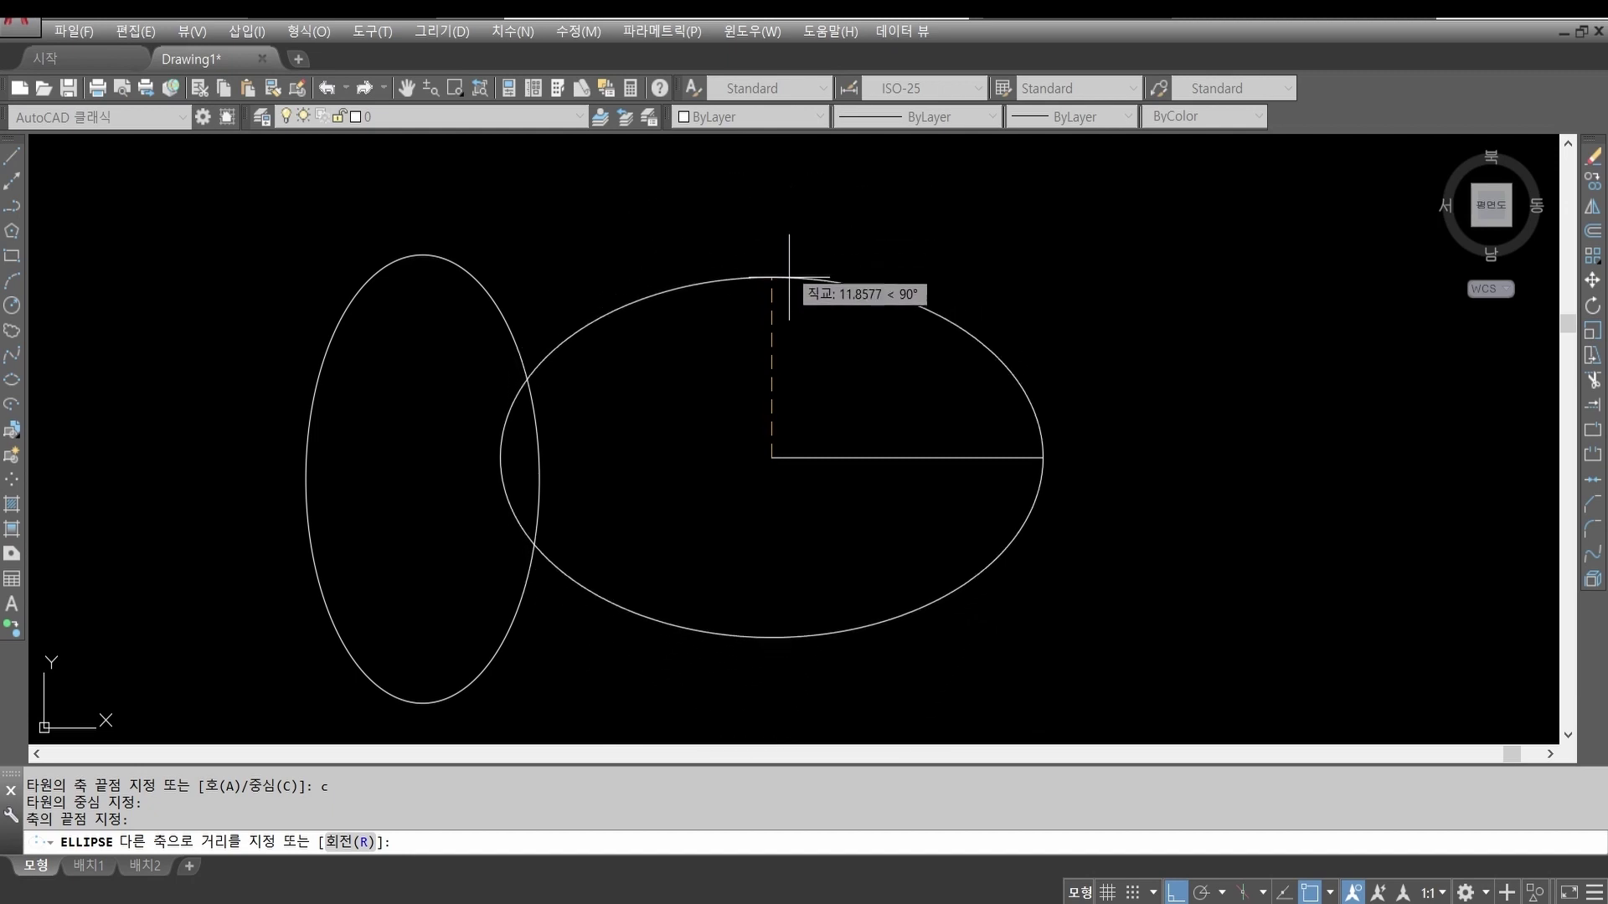
pyautogui.click(786, 343)
pyautogui.press('Escape')
pyautogui.press('Escape')
pyautogui.press('Escape')
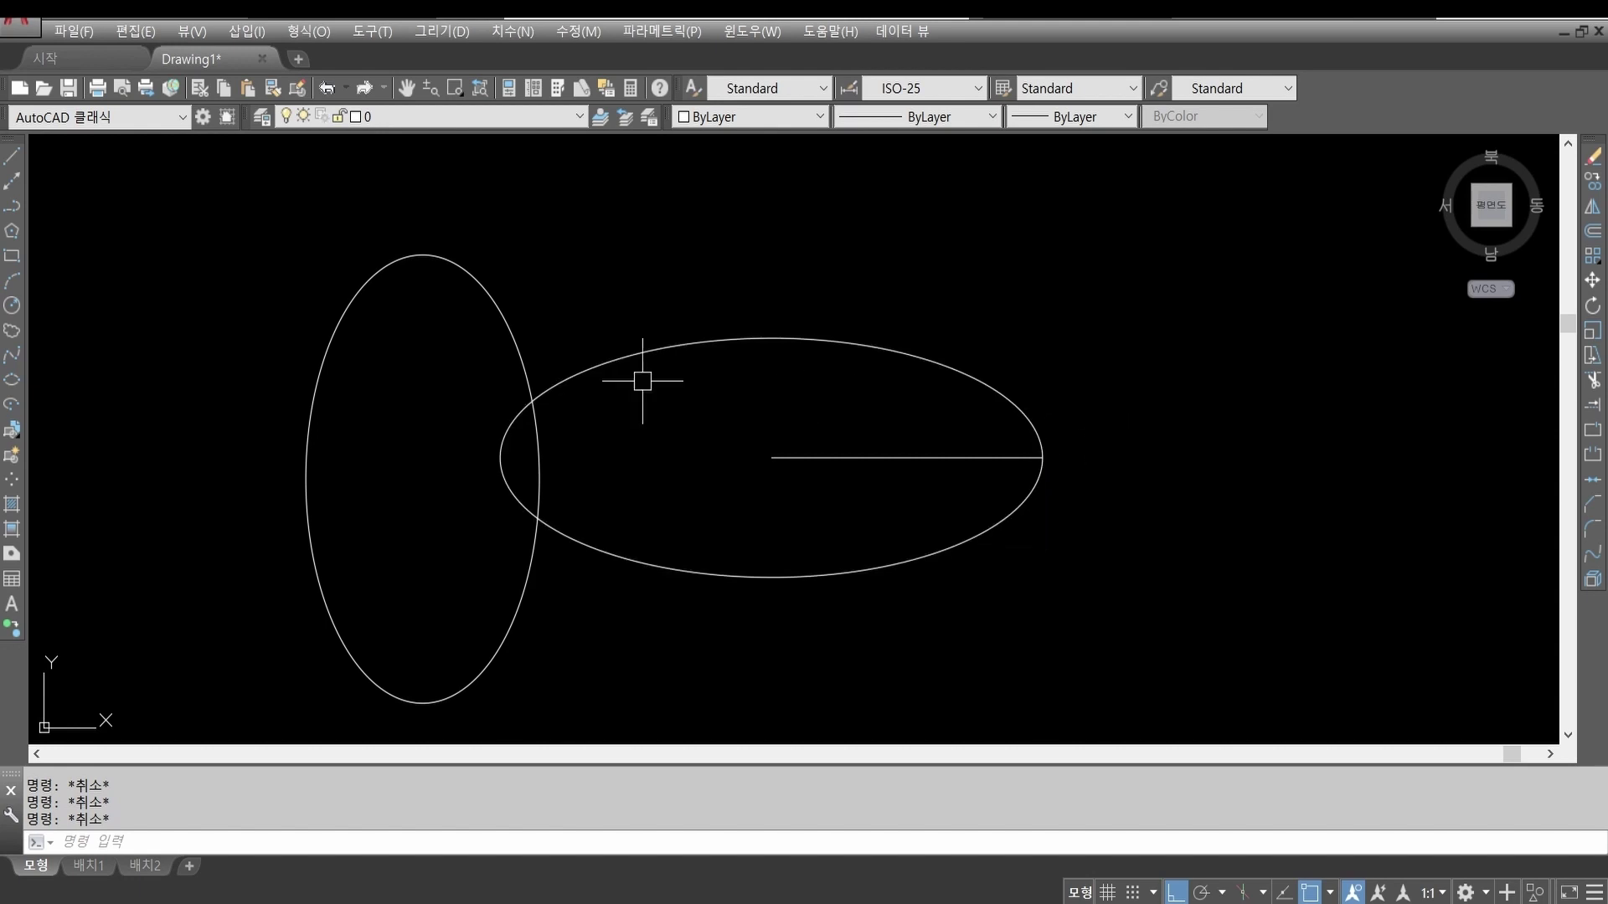
pyautogui.hotkey('ctrl', '2')
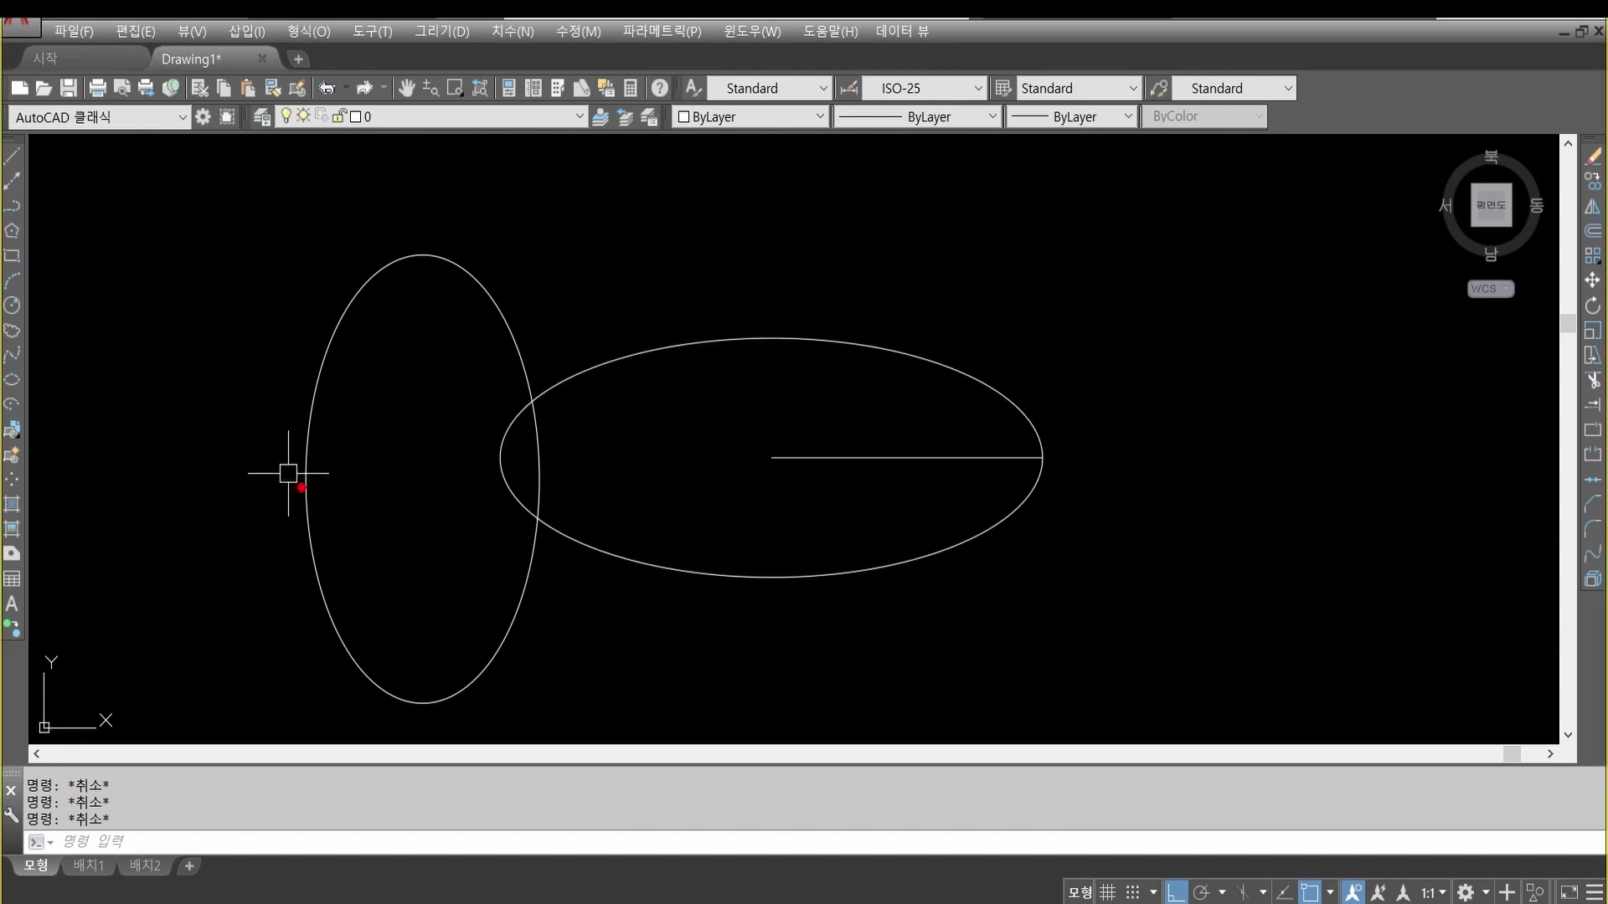
pyautogui.moveTo(307, 489)
pyautogui.mouseDown()
pyautogui.moveTo(293, 476)
pyautogui.moveTo(307, 489)
pyautogui.mouseUp()
pyautogui.moveTo(538, 479); pyautogui.dragTo(545, 474)
pyautogui.moveTo(307, 480)
pyautogui.mouseDown()
pyautogui.moveTo(556, 489)
pyautogui.moveTo(520, 499)
pyautogui.mouseUp()
pyautogui.moveTo(345, 460)
pyautogui.mouseDown()
pyautogui.moveTo(302, 477)
pyautogui.moveTo(344, 507)
pyautogui.moveTo(405, 256)
pyautogui.moveTo(380, 283)
pyautogui.moveTo(416, 279)
pyautogui.mouseUp()
pyautogui.click(504, 460)
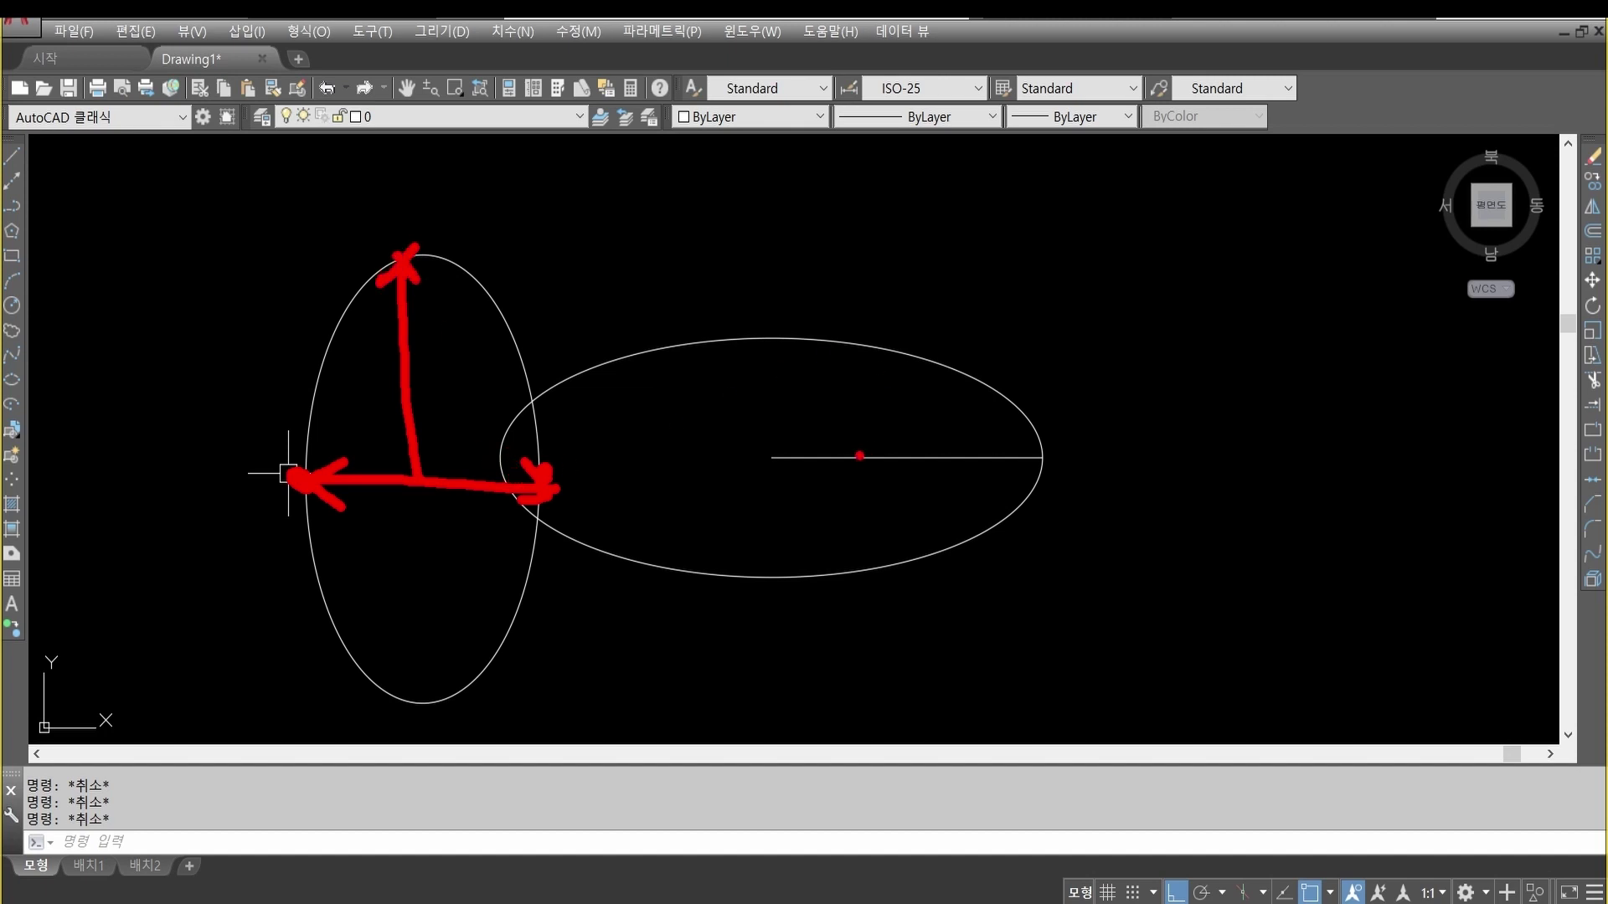
pyautogui.moveTo(781, 469)
pyautogui.mouseDown()
pyautogui.moveTo(762, 461)
pyautogui.moveTo(774, 456)
pyautogui.mouseUp()
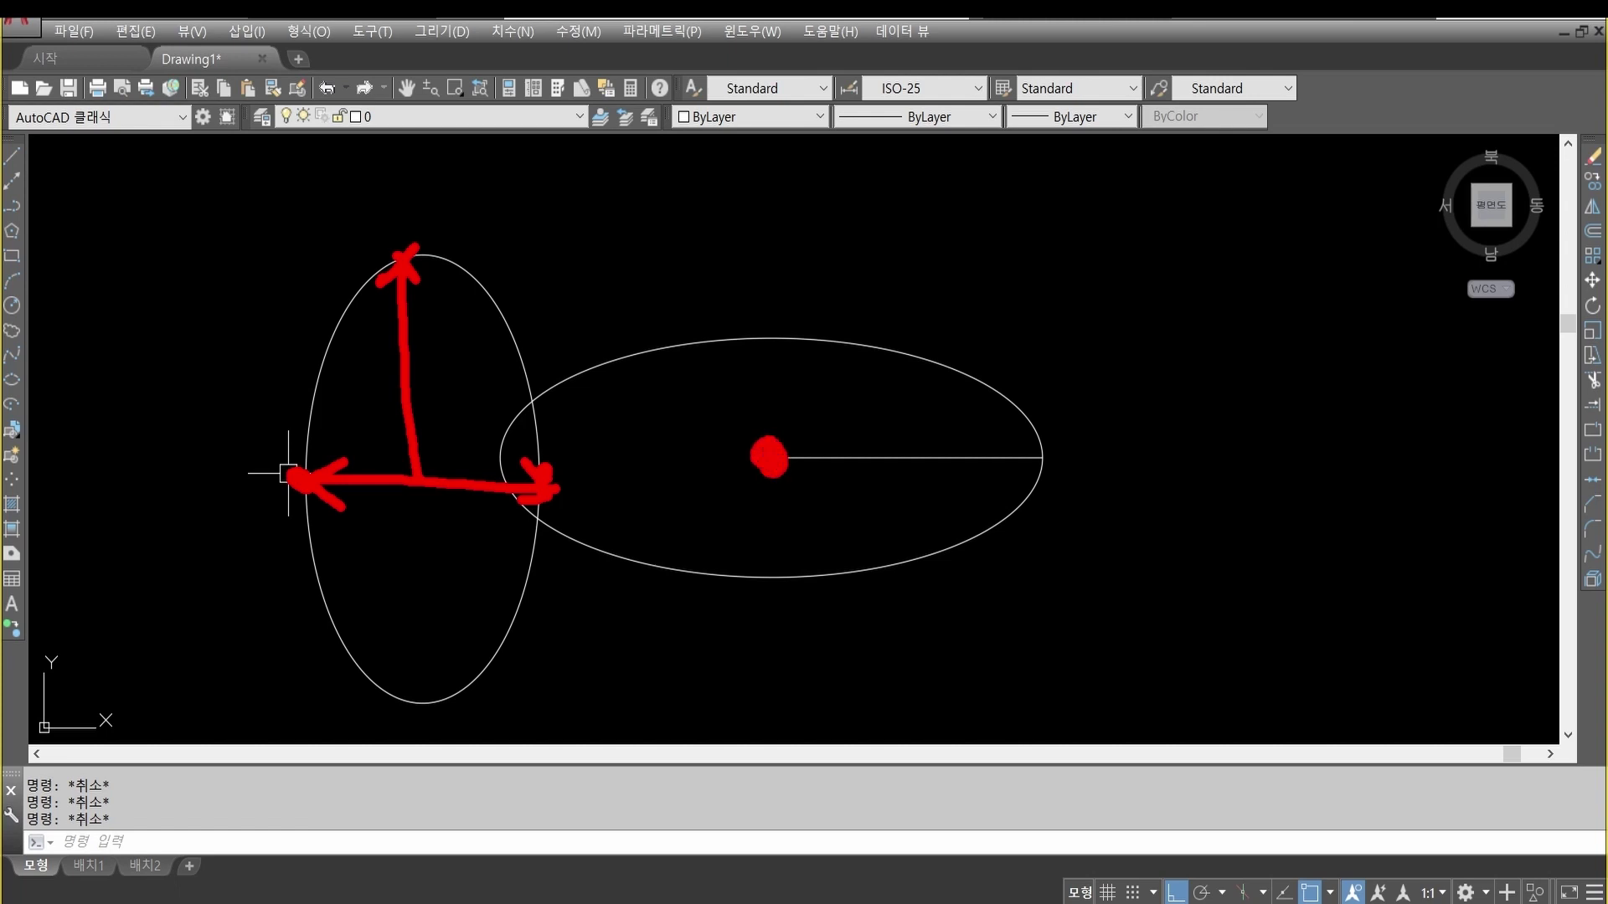
pyautogui.moveTo(764, 394)
pyautogui.mouseDown()
pyautogui.moveTo(744, 412)
pyautogui.moveTo(784, 404)
pyautogui.moveTo(766, 415)
pyautogui.mouseUp()
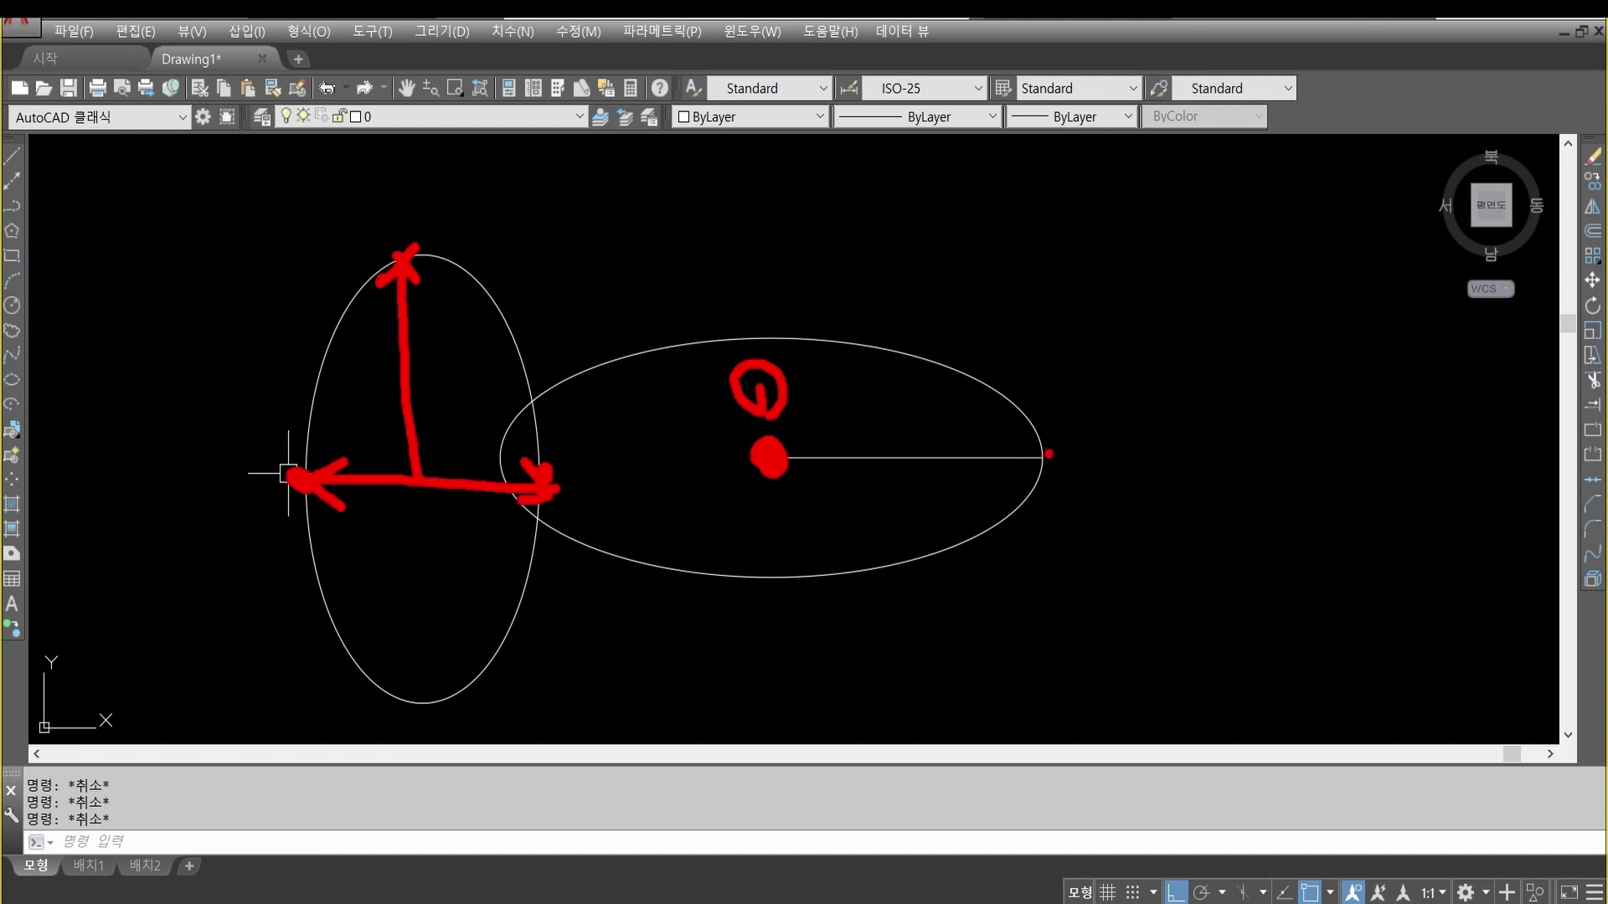
pyautogui.moveTo(1042, 453); pyautogui.dragTo(1050, 466)
pyautogui.moveTo(1057, 394); pyautogui.dragTo(1099, 428)
pyautogui.moveTo(1084, 452)
pyautogui.mouseDown()
pyautogui.moveTo(1062, 454)
pyautogui.moveTo(1082, 382)
pyautogui.moveTo(1068, 459)
pyautogui.mouseUp()
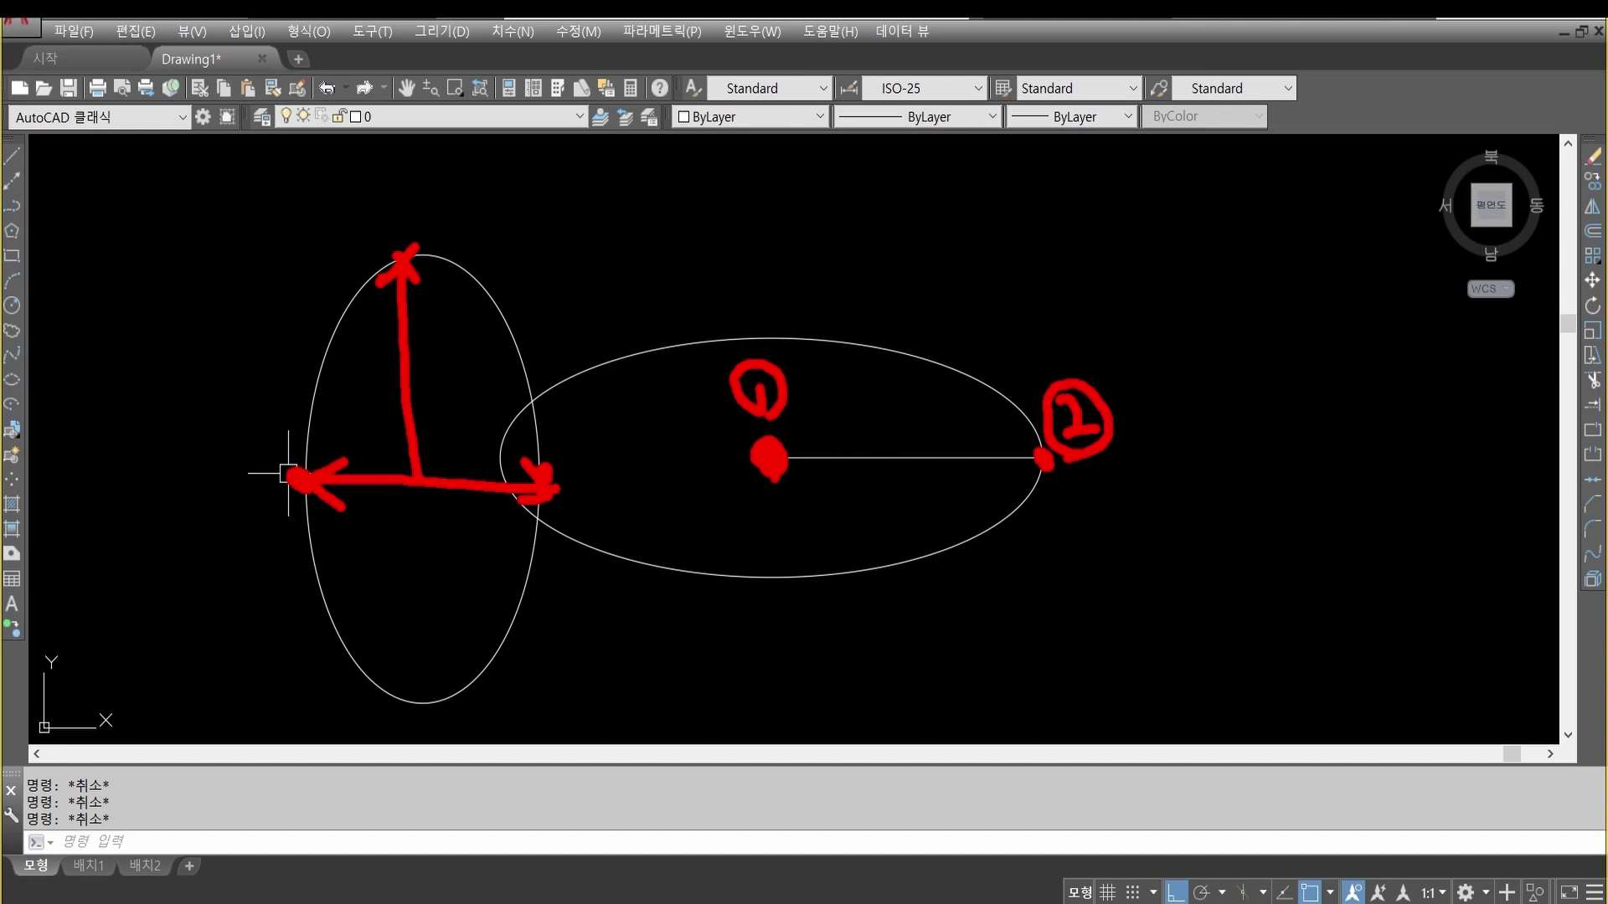
pyautogui.moveTo(773, 484)
pyautogui.mouseDown()
pyautogui.moveTo(779, 555)
pyautogui.moveTo(797, 511)
pyautogui.mouseUp()
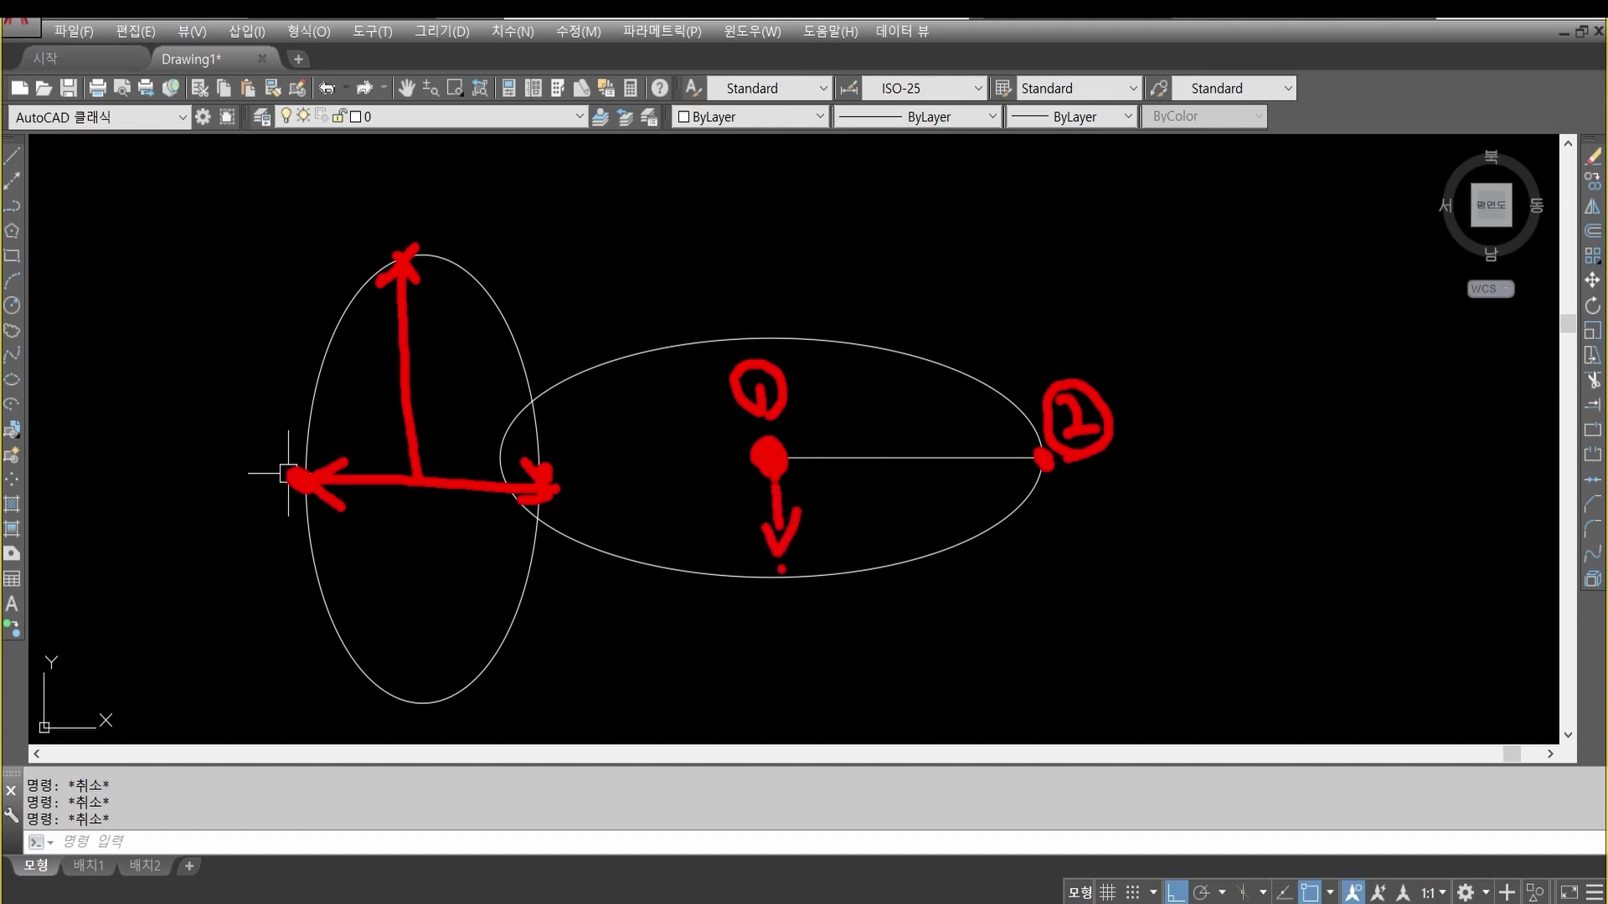
pyautogui.moveTo(781, 568)
pyautogui.mouseDown()
pyautogui.moveTo(759, 633)
pyautogui.moveTo(787, 619)
pyautogui.moveTo(802, 666)
pyautogui.moveTo(771, 677)
pyautogui.mouseUp()
pyautogui.moveTo(758, 691)
pyautogui.mouseDown()
pyautogui.moveTo(792, 713)
pyautogui.moveTo(834, 615)
pyautogui.moveTo(791, 713)
pyautogui.mouseUp()
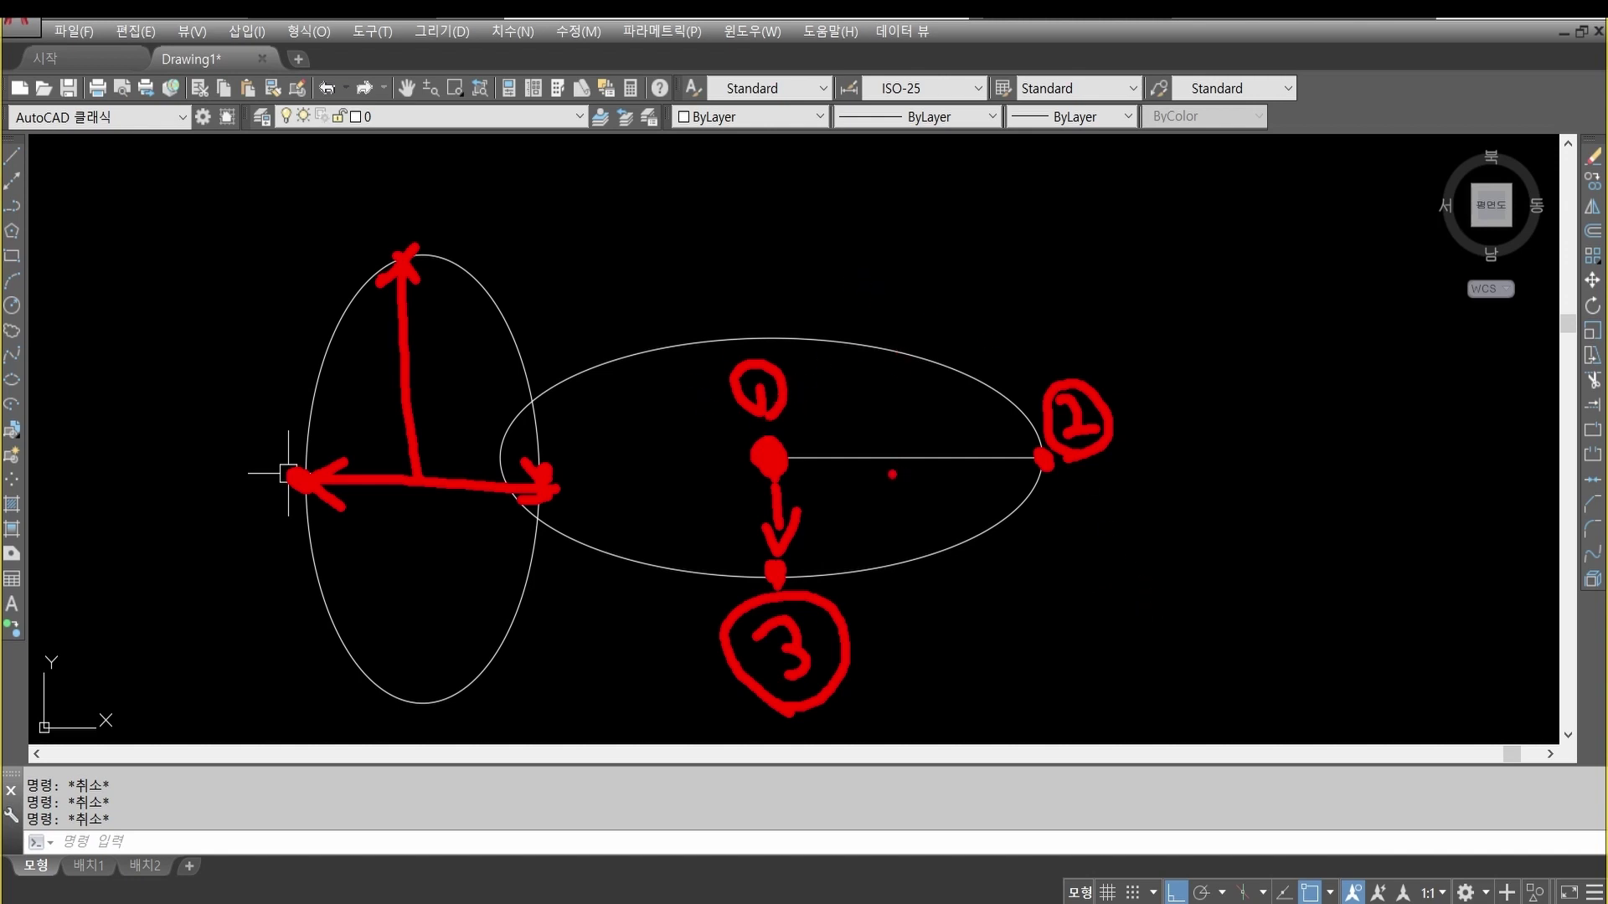
pyautogui.moveTo(862, 439)
pyautogui.mouseDown()
pyautogui.moveTo(897, 469)
pyautogui.moveTo(880, 479)
pyautogui.mouseUp()
pyautogui.moveTo(746, 500); pyautogui.dragTo(774, 529)
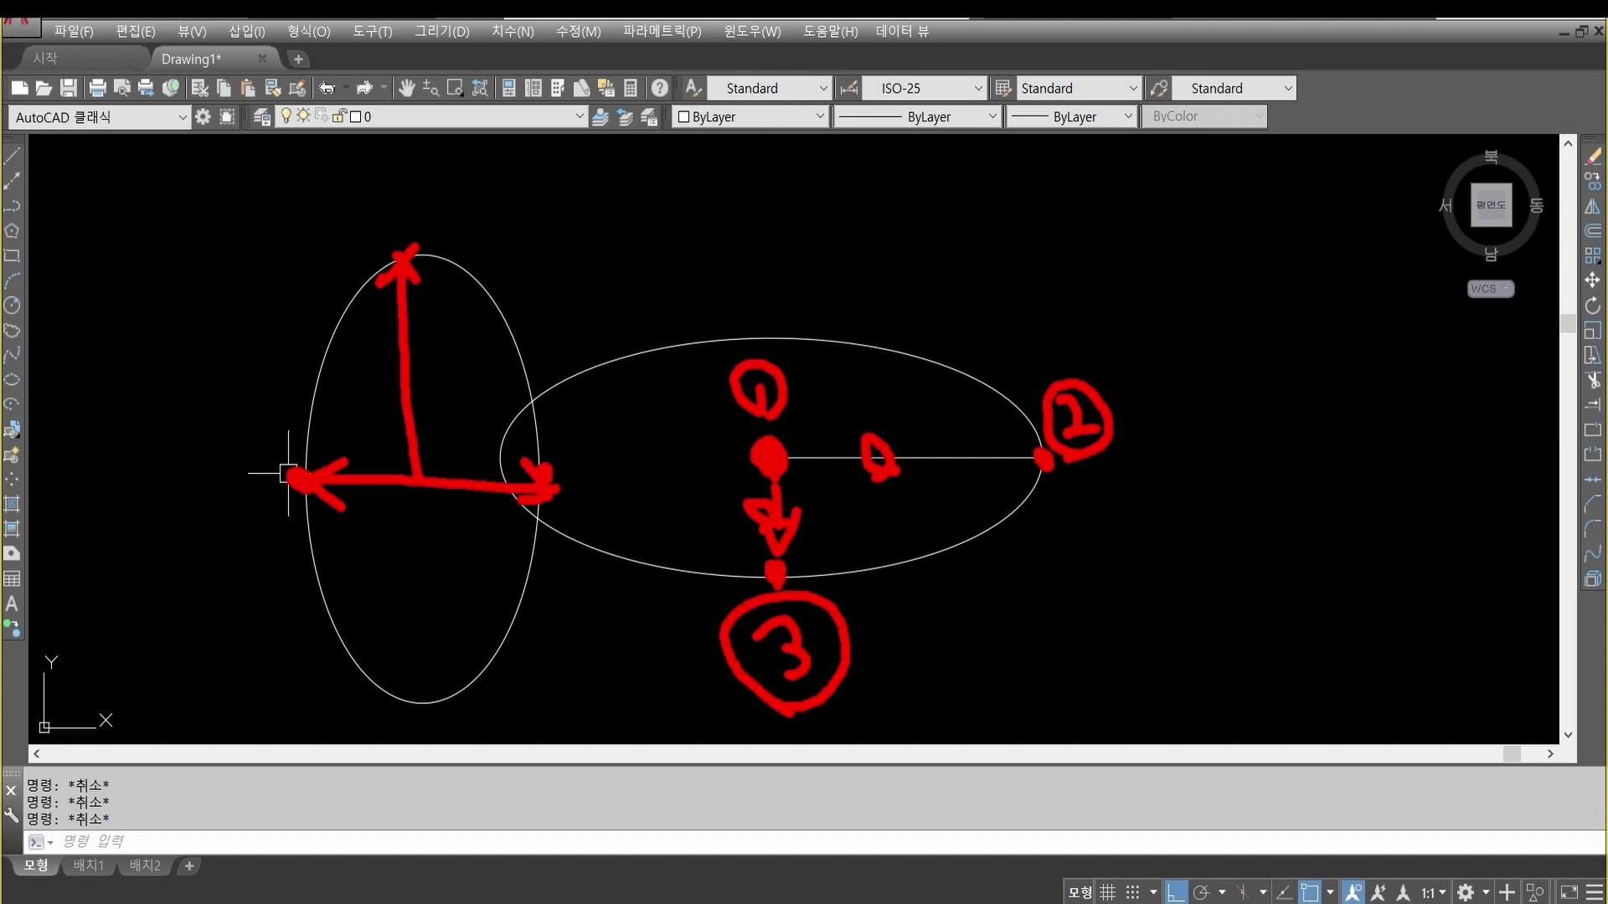
pyautogui.moveTo(345, 464); pyautogui.dragTo(352, 467)
pyautogui.press('Escape')
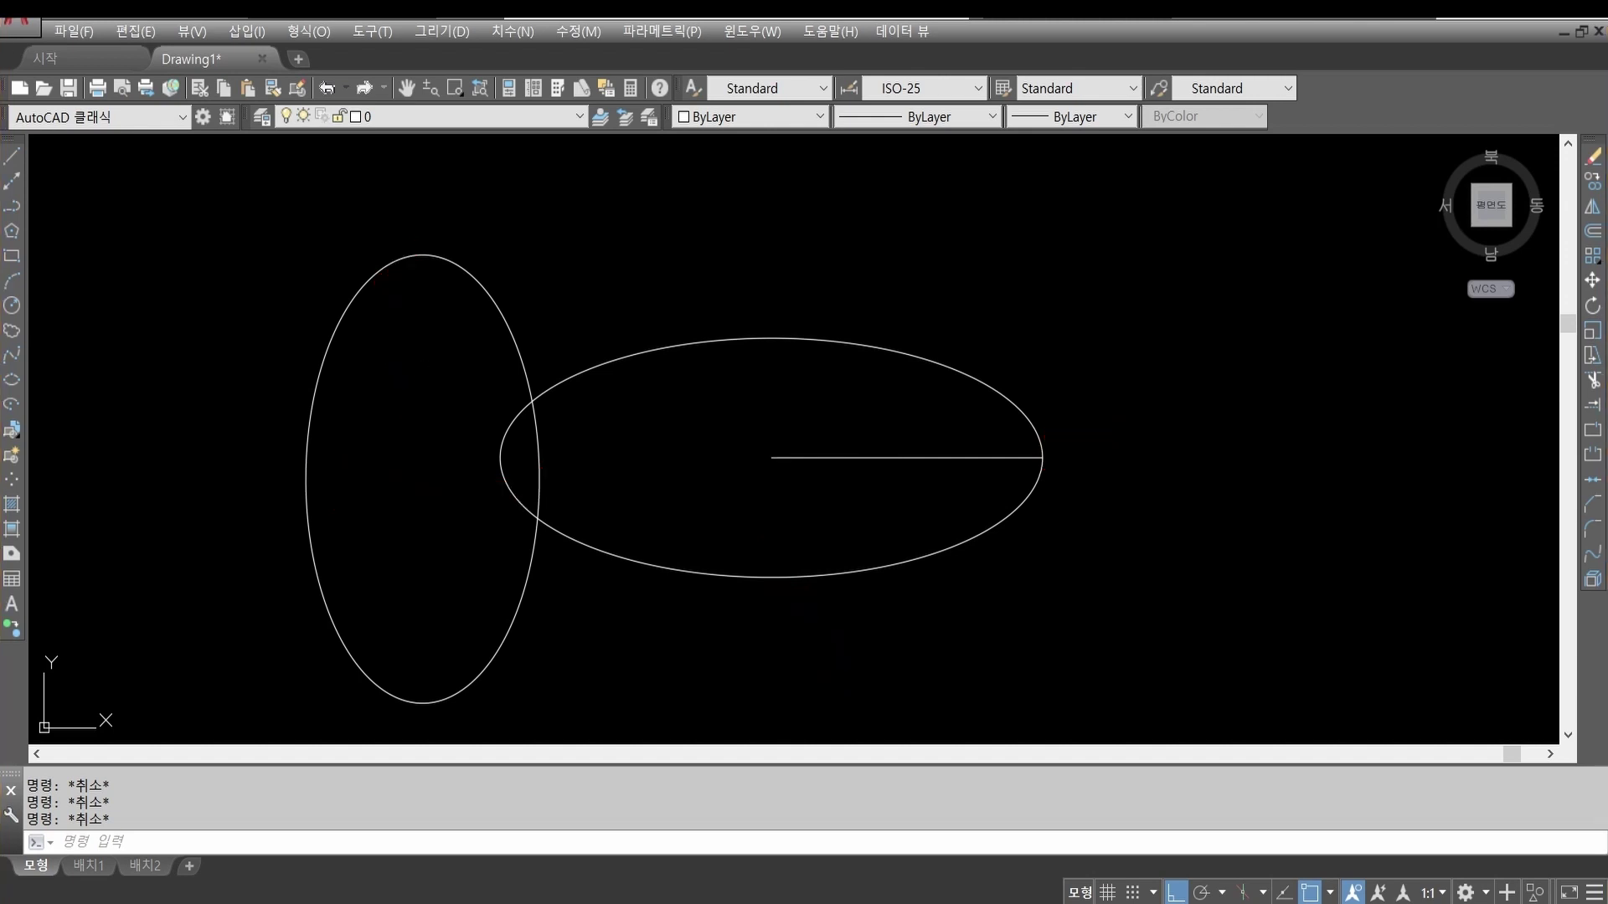
# Step: Erase both ellipses and the horizontal line with one crossing selection
pyautogui.write('e')
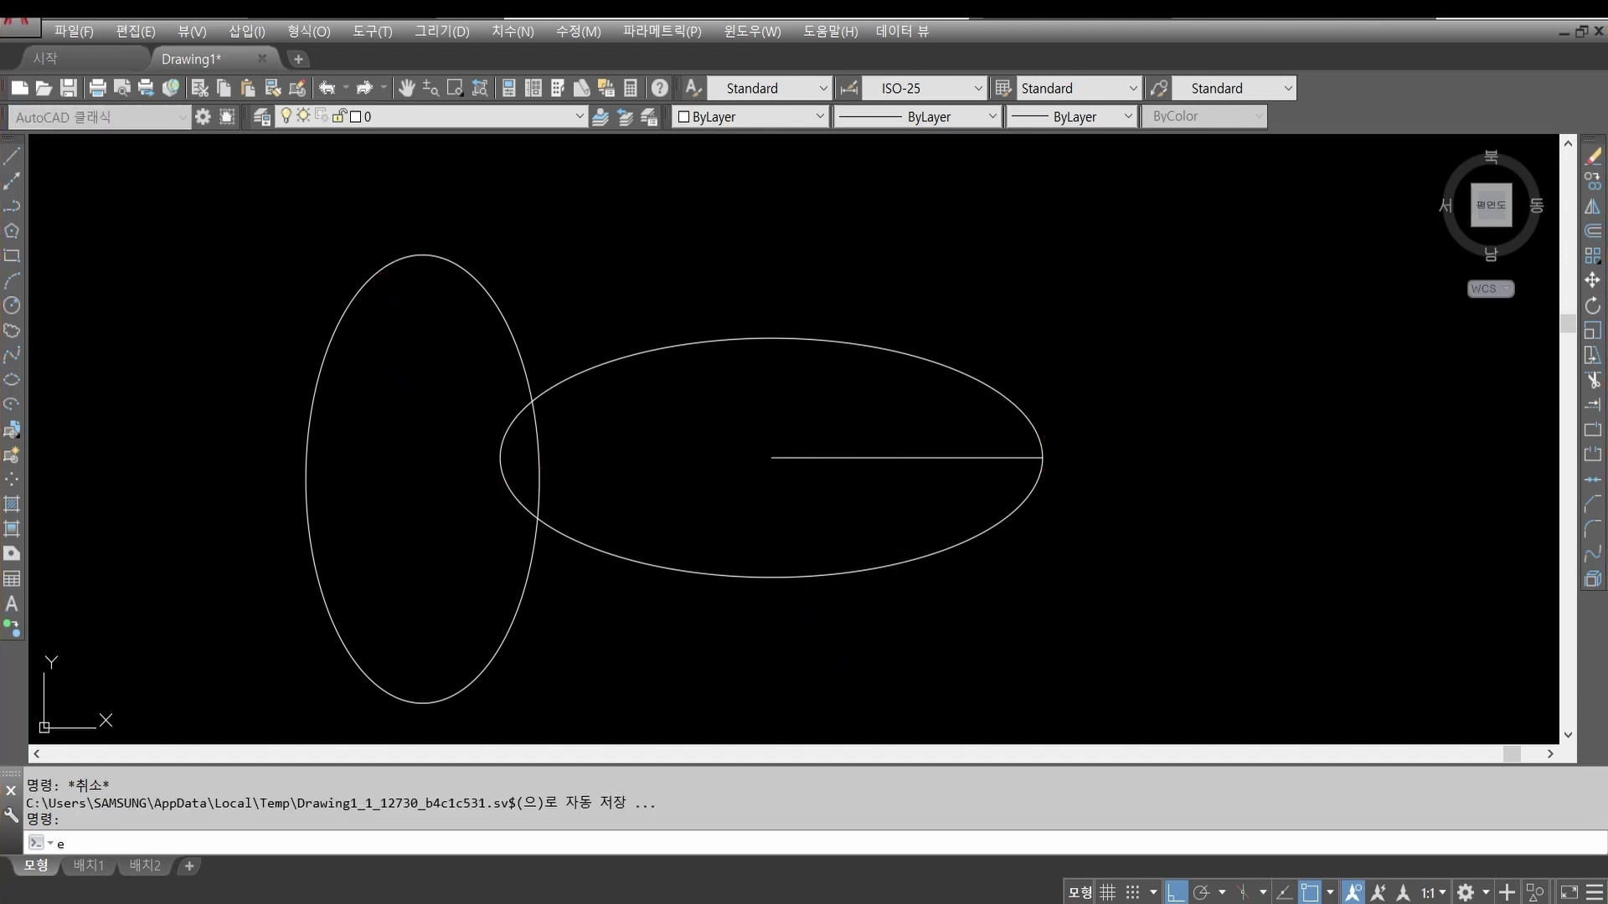
pyautogui.press('Return')
pyautogui.click(1167, 646)
pyautogui.click(491, 383)
pyautogui.press('Return')
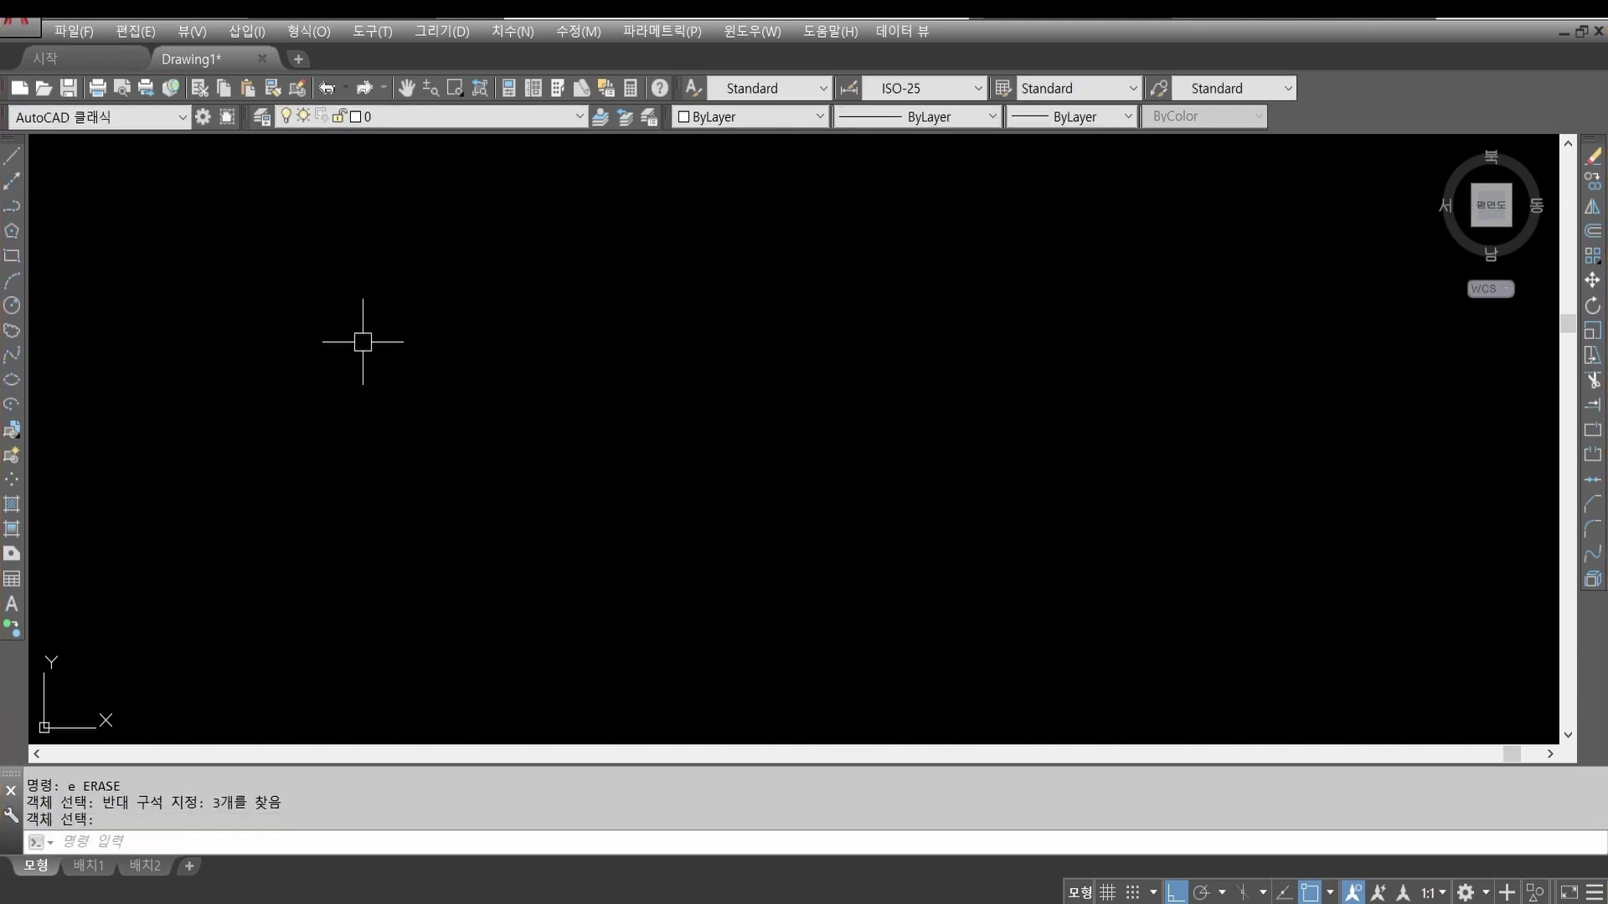